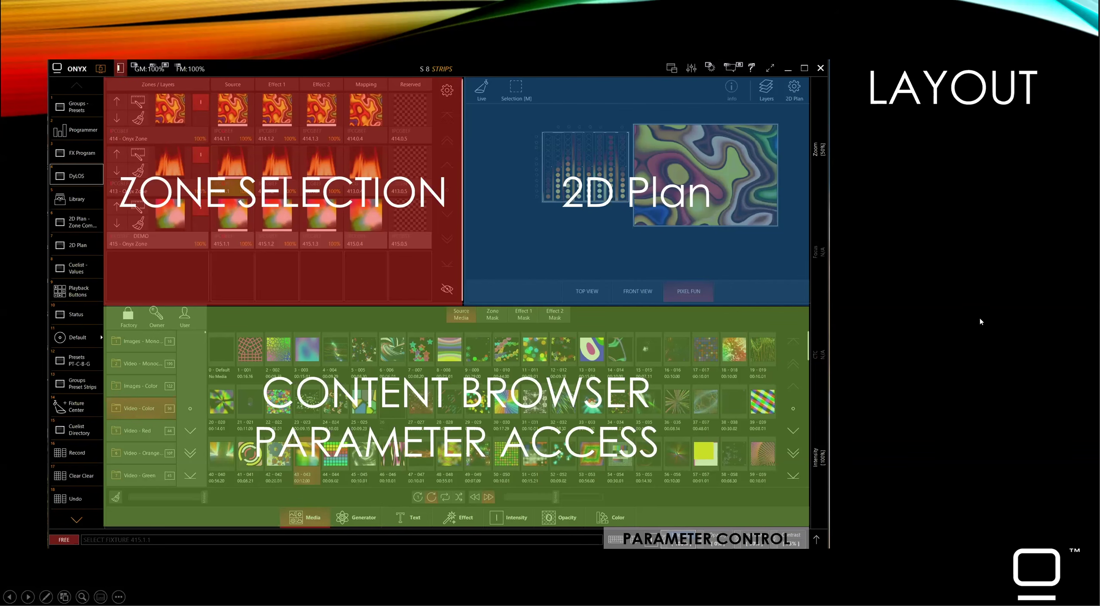
Step: Finish the slide show and minimize both the presentation window and the Zoom sign-in window
click(943, 329)
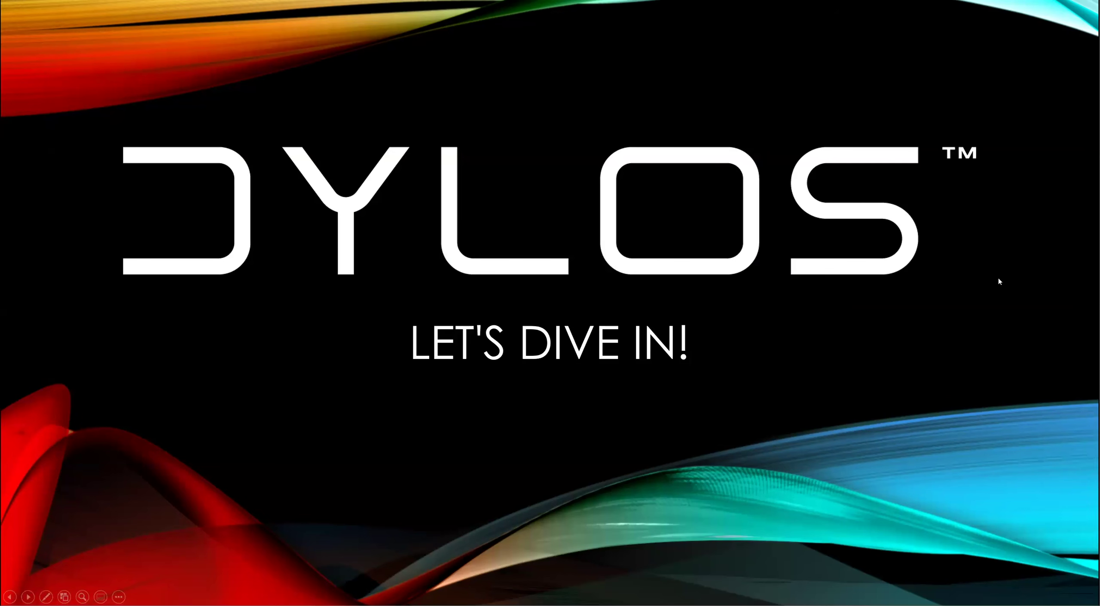
key(Escape)
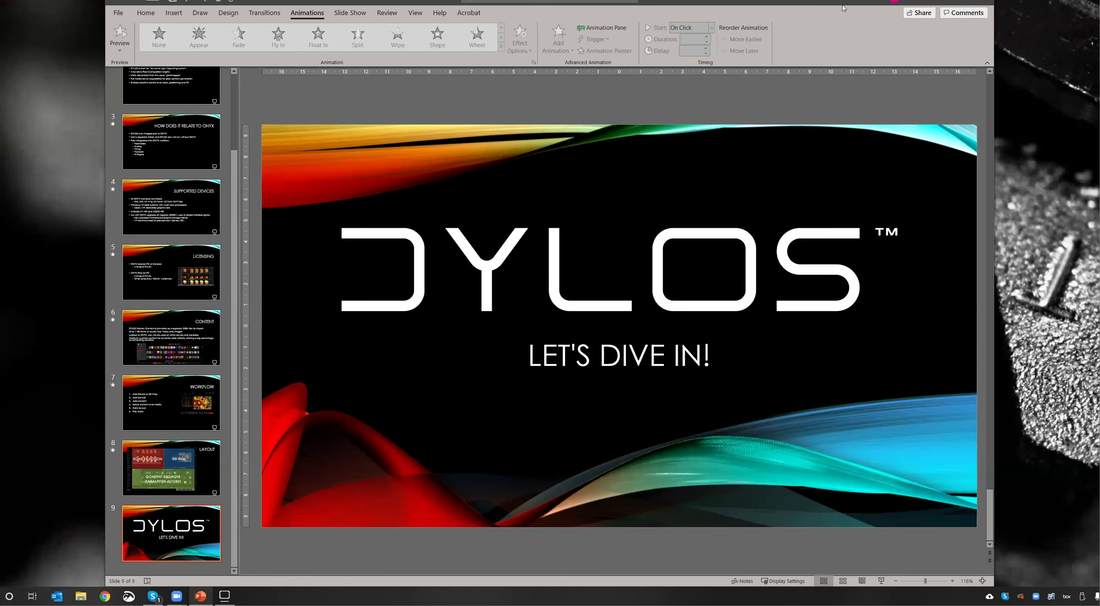
drag(842, 5, 887, 141)
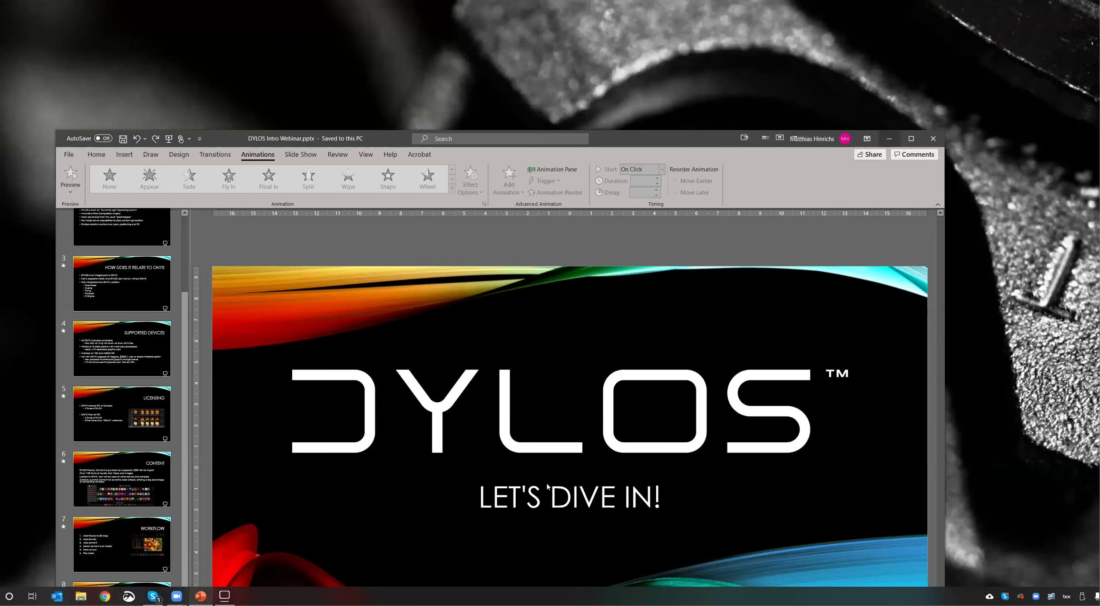
click(888, 139)
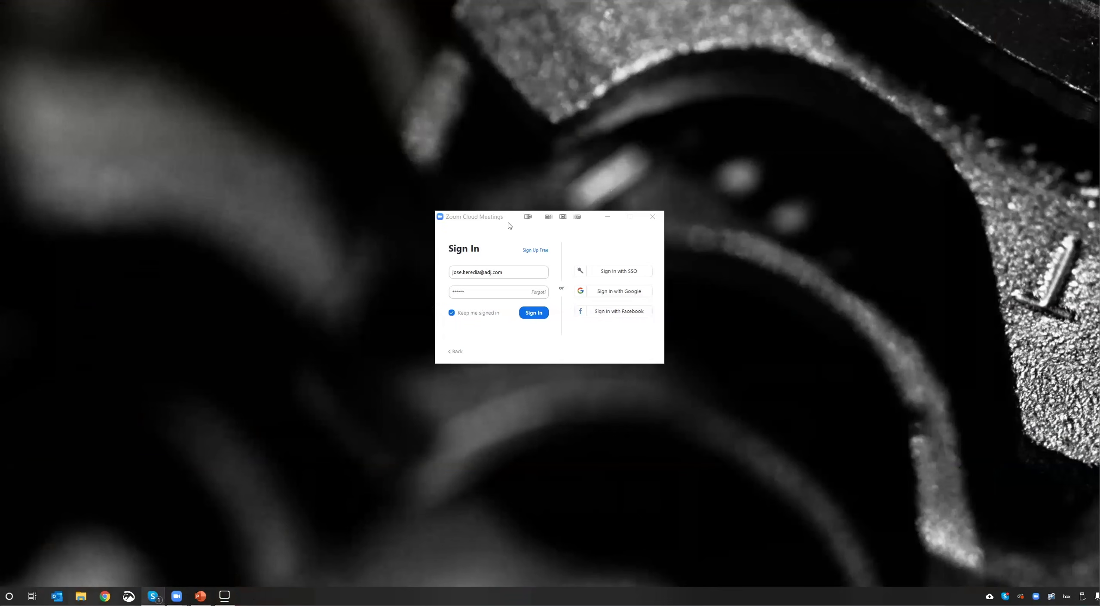
click(606, 216)
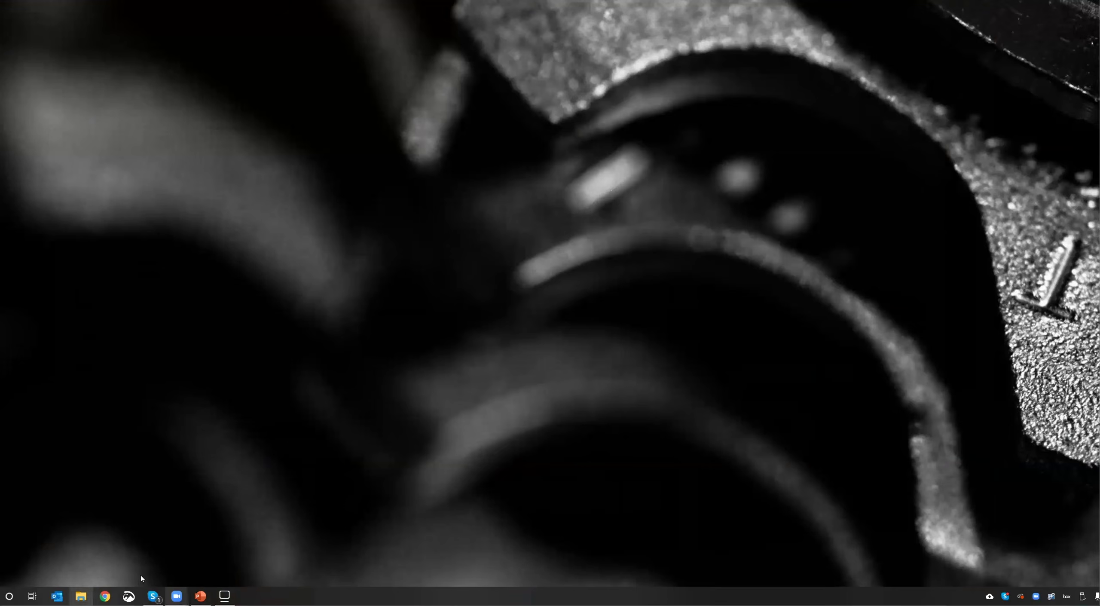
Step: Switch to ONYX and adjust its window's size on the desktop
click(225, 596)
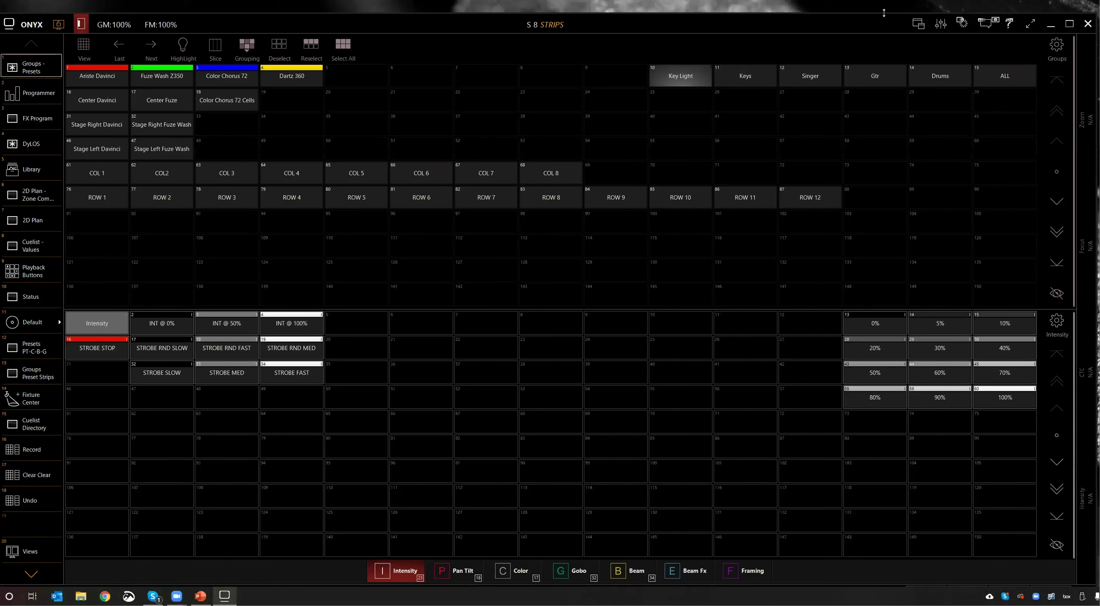
drag(883, 13, 876, 45)
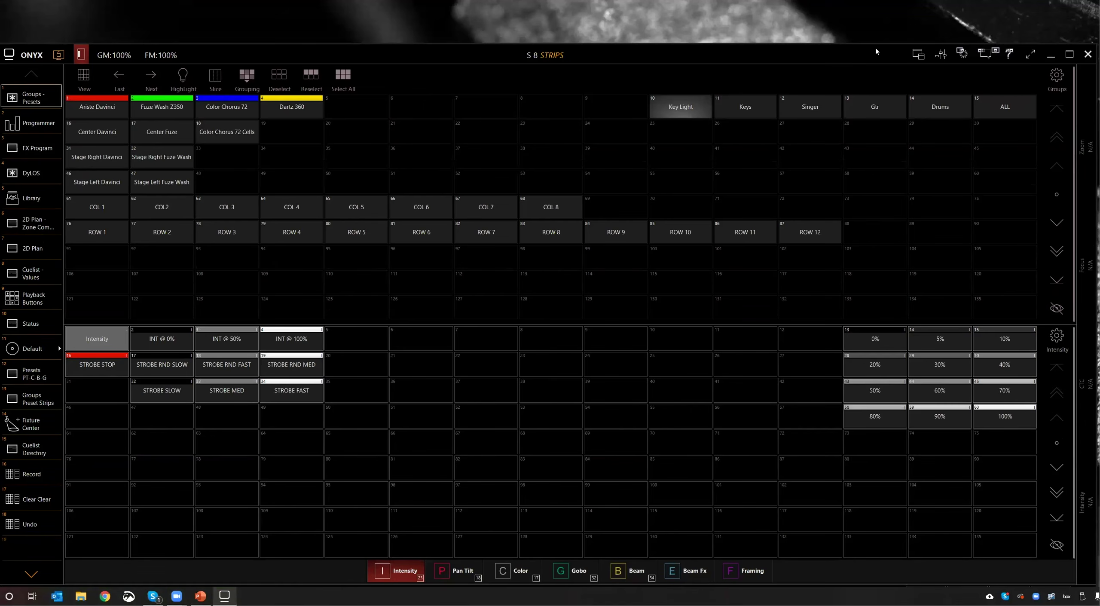
double_click(874, 48)
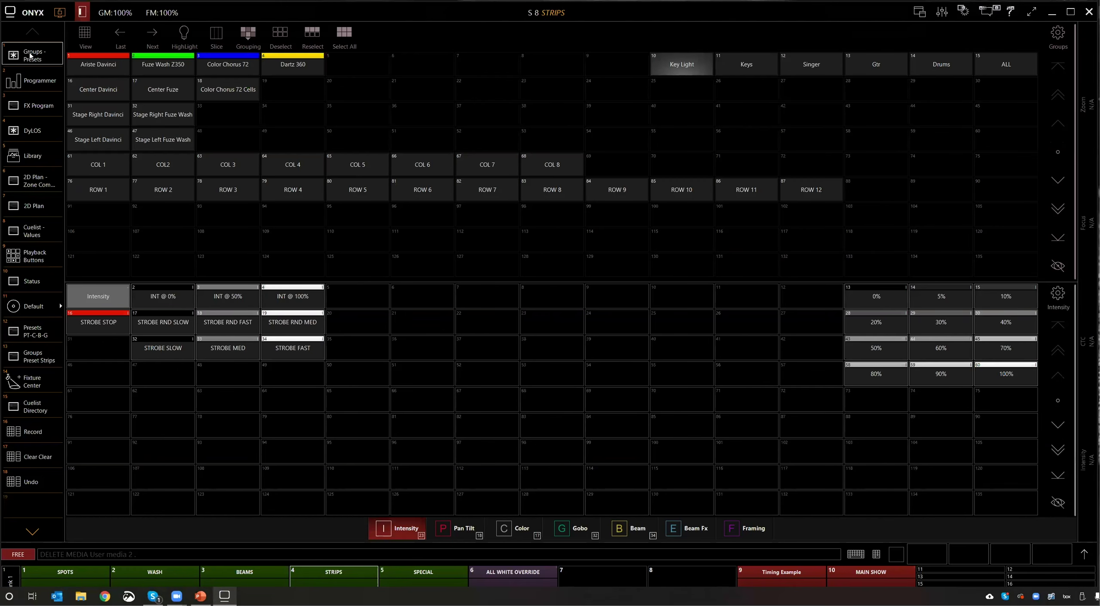
Step: Open the Load/Save settings page that holds the DyLOS content import and export tasks
click(15, 16)
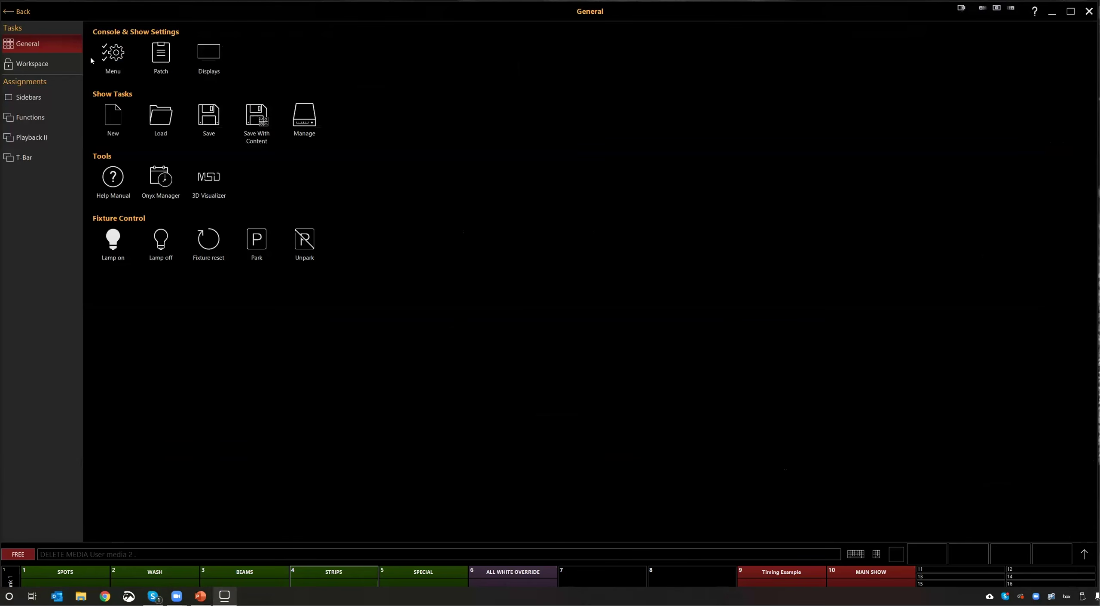
click(113, 60)
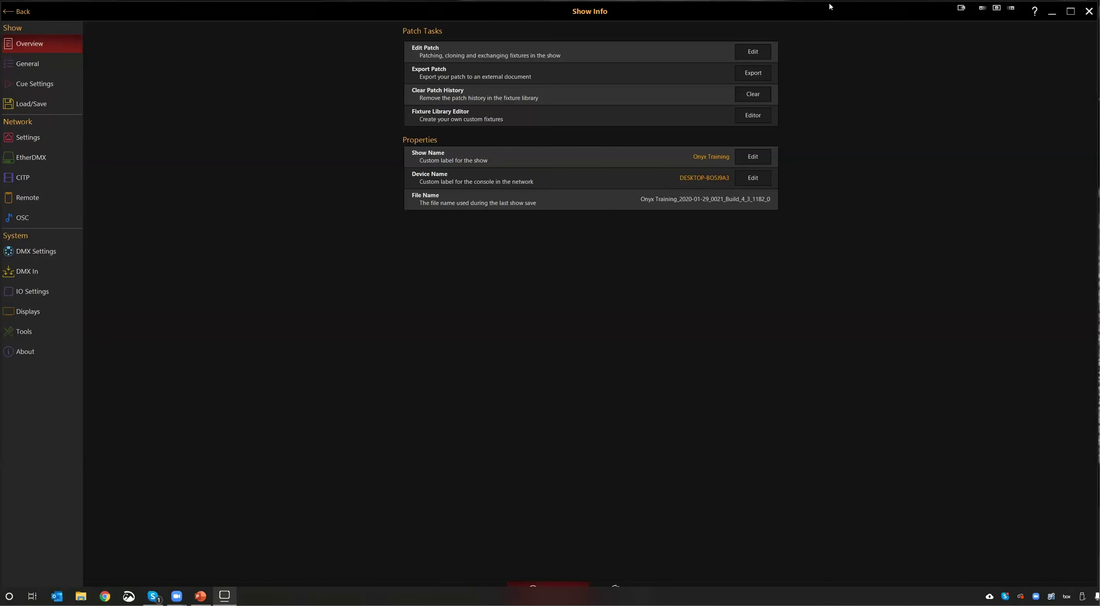
mouse_move(828, 10)
mouse_down()
mouse_move(829, 46)
mouse_move(826, 13)
mouse_up()
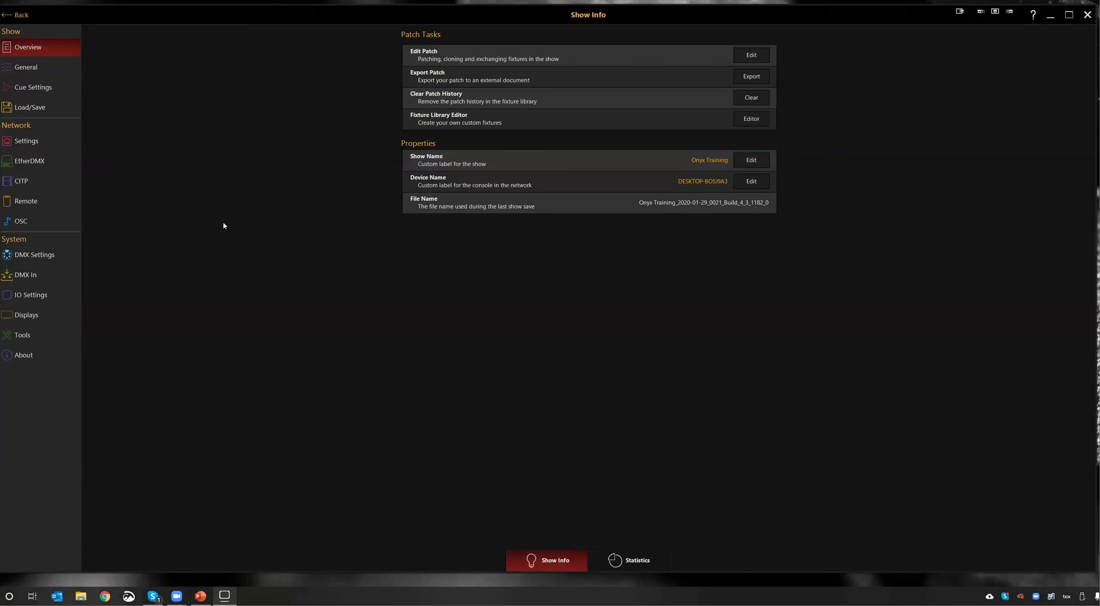
click(61, 107)
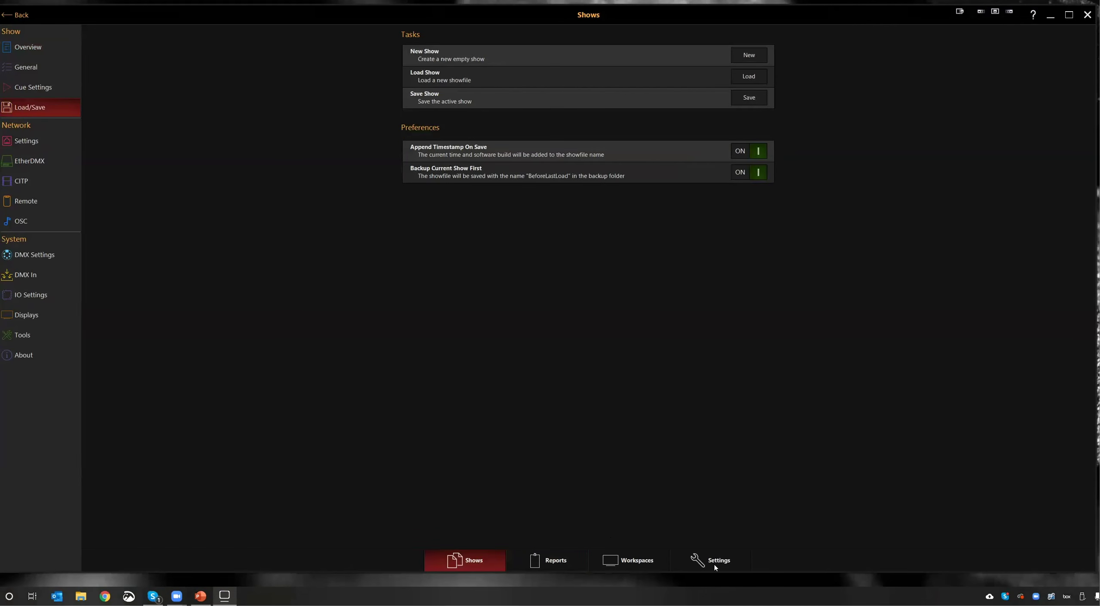
click(727, 559)
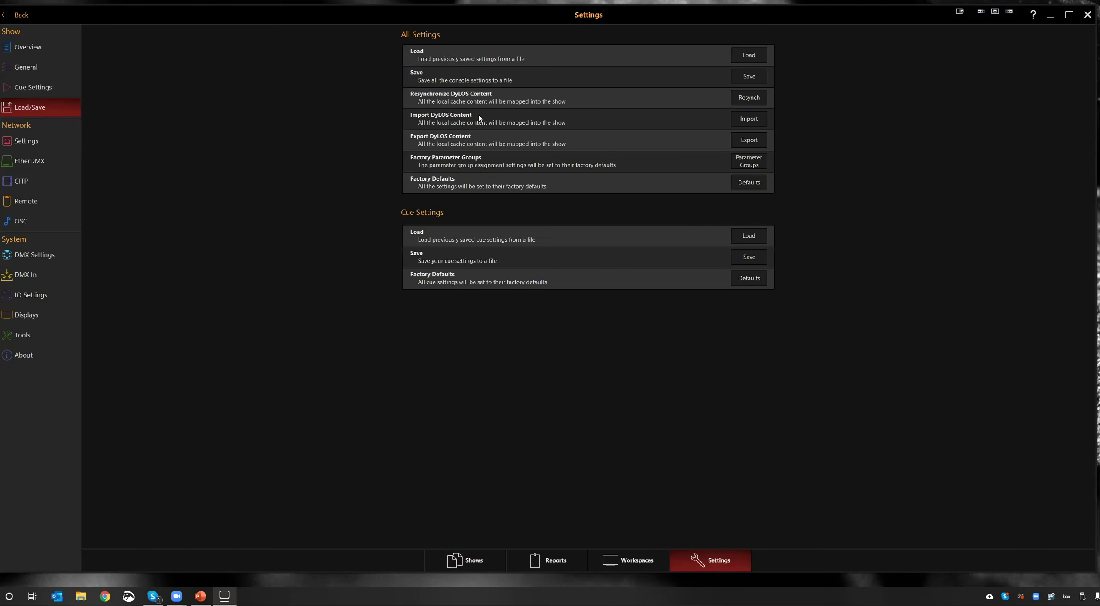
Step: Start a DyLOS content import, look in the Downloads folder for the factory content file, and cancel the import
click(749, 118)
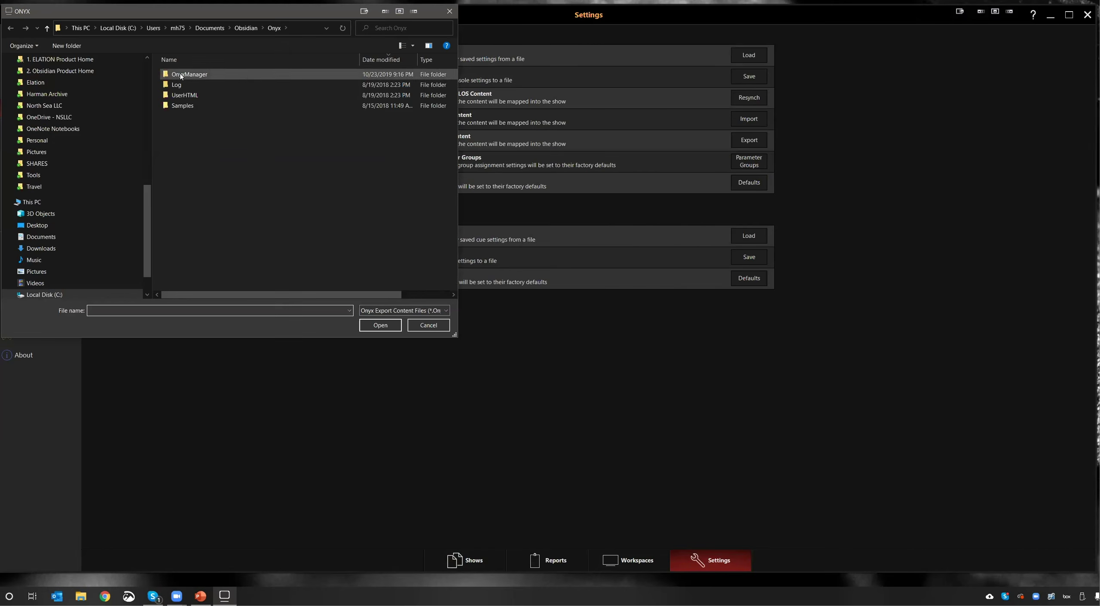
click(77, 248)
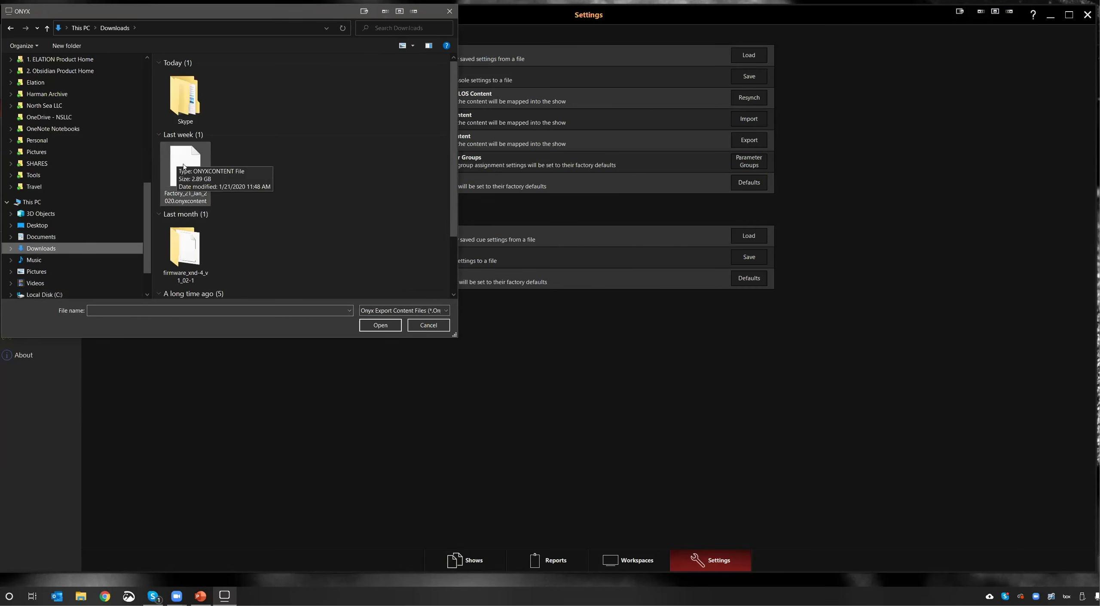
click(428, 325)
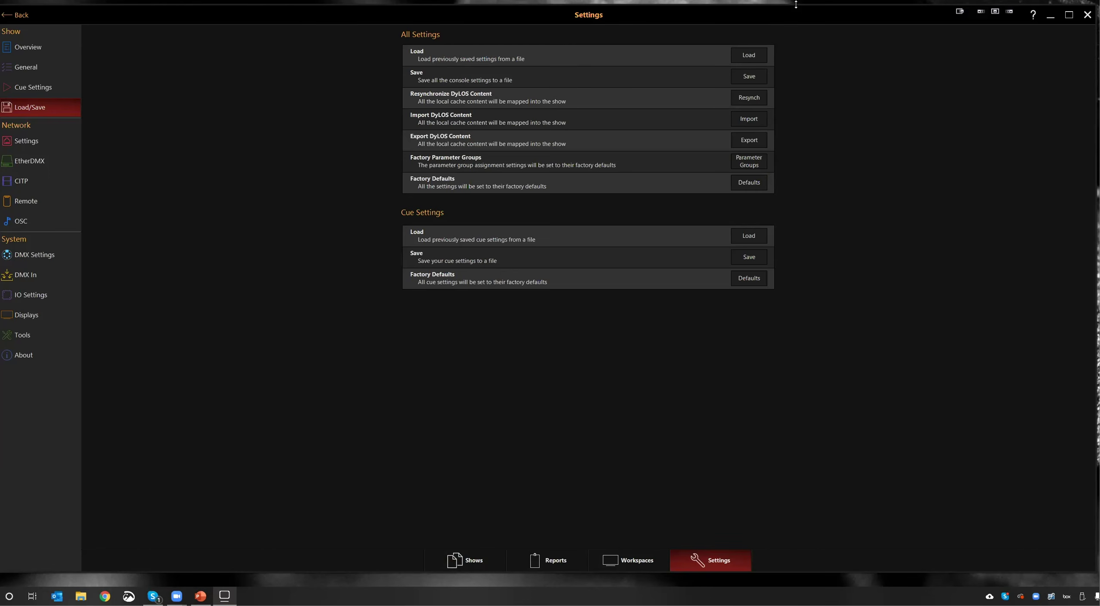
Step: Adjust the window to fit above the taskbar and return to the main workspace
drag(795, 5, 796, 1)
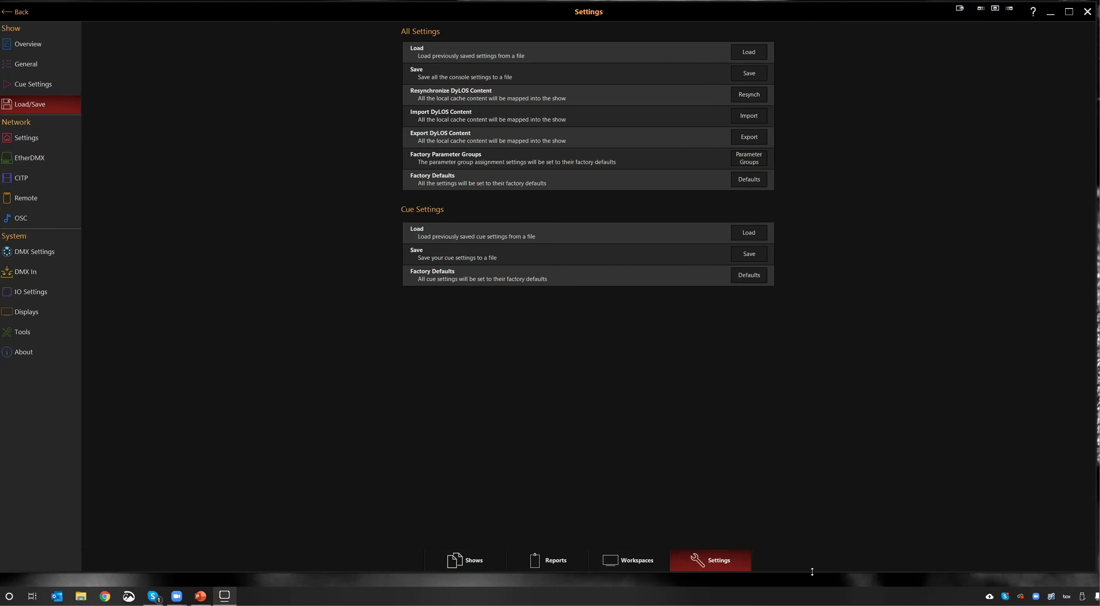
drag(812, 572, 812, 577)
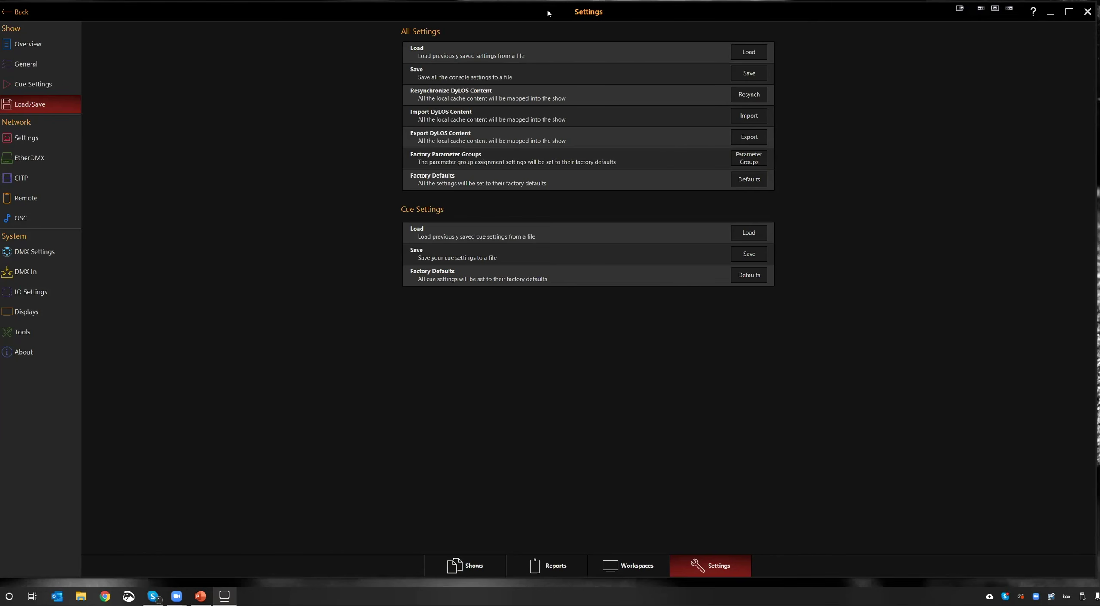
drag(550, 14, 552, 15)
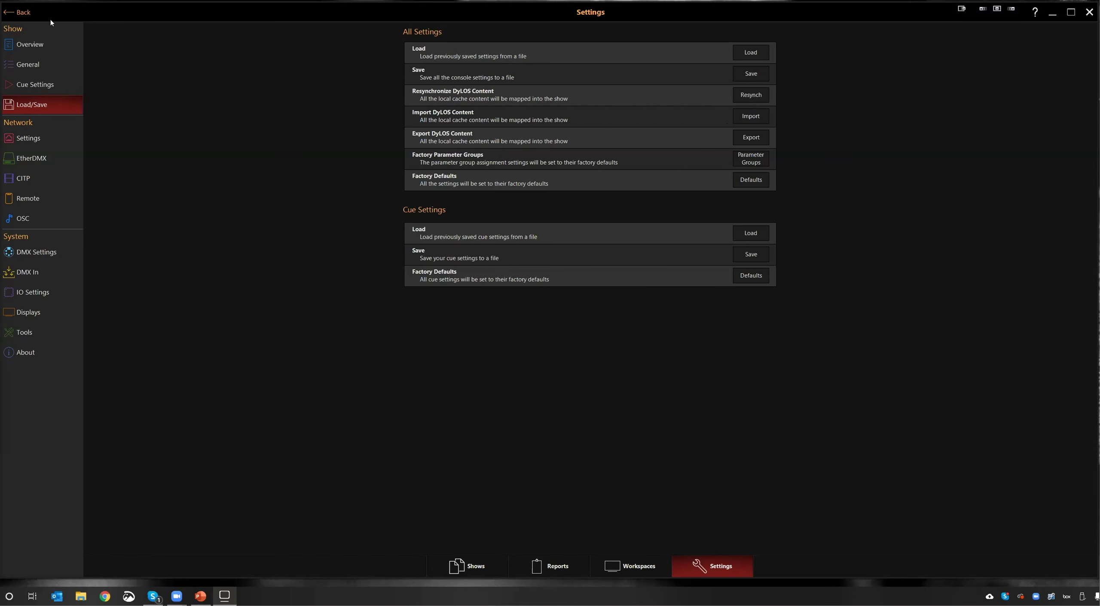
key(Escape)
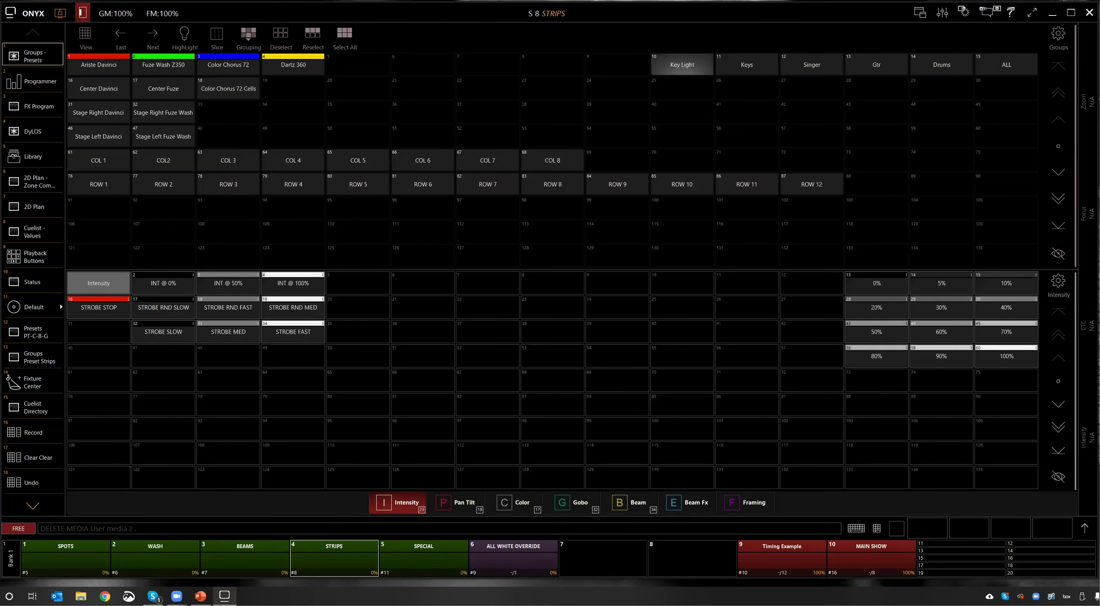
Step: Reopen the Load/Save settings page from the main workspace
click(12, 15)
key(Escape)
click(9, 13)
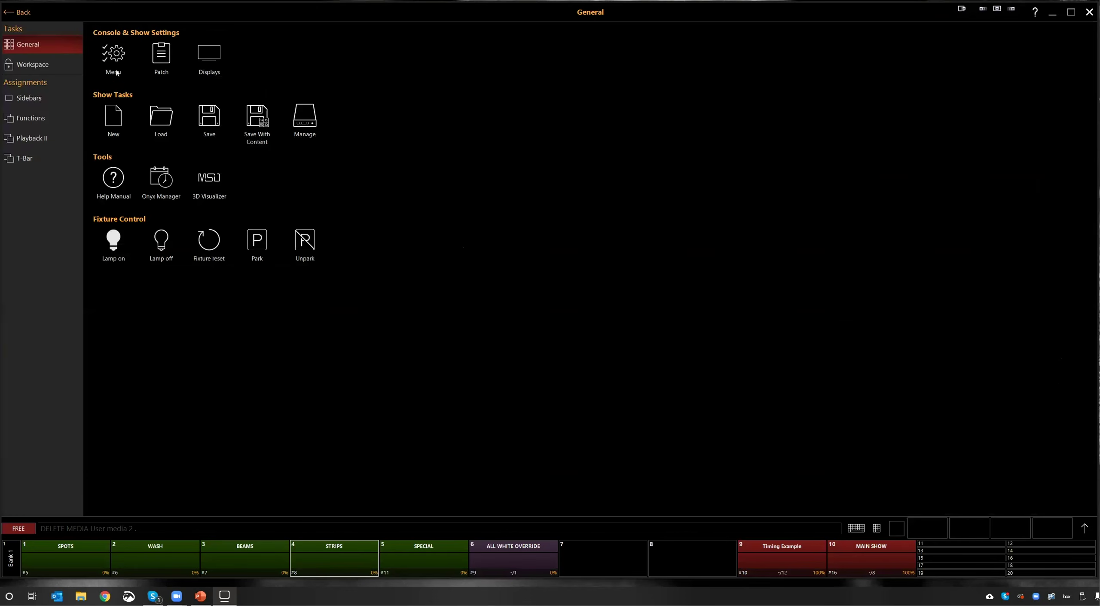
click(114, 65)
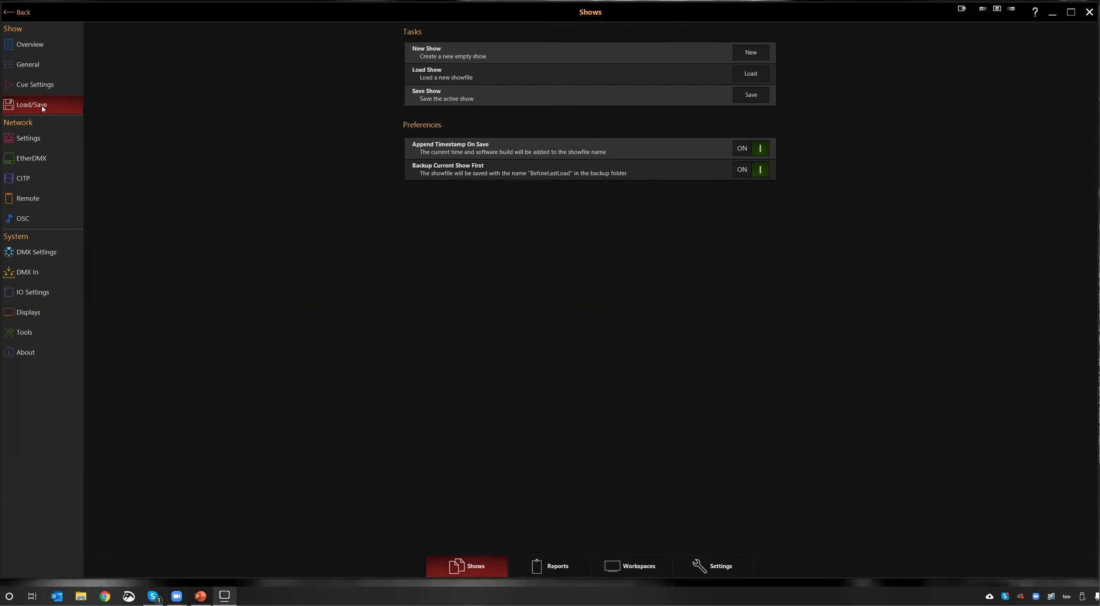
click(714, 567)
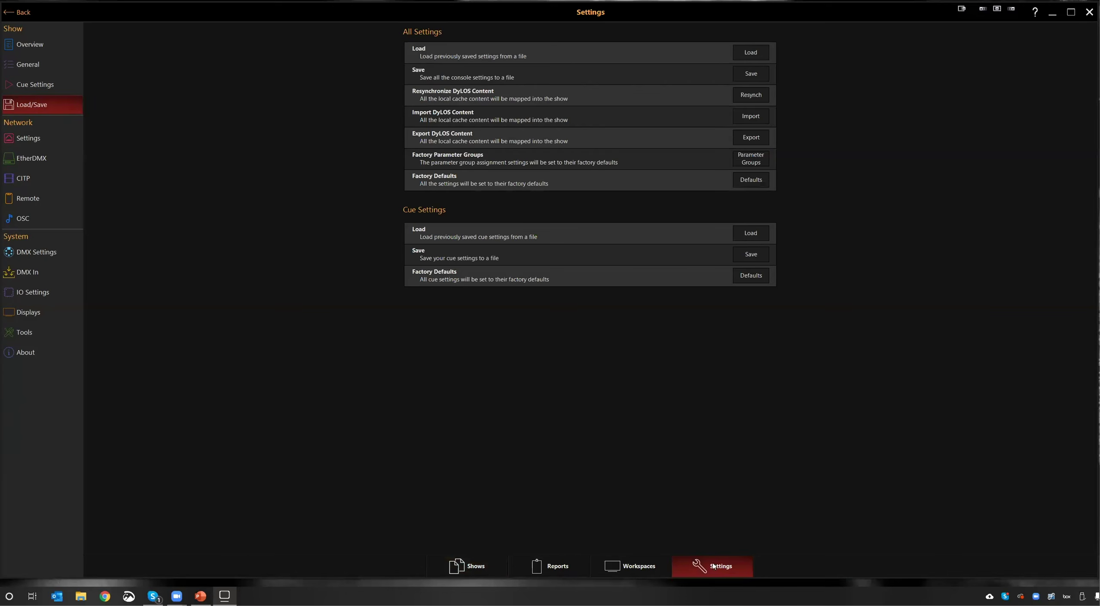
Step: View the file selection for importing DyLOS content, cancel it, and go back to the main workspace
click(755, 117)
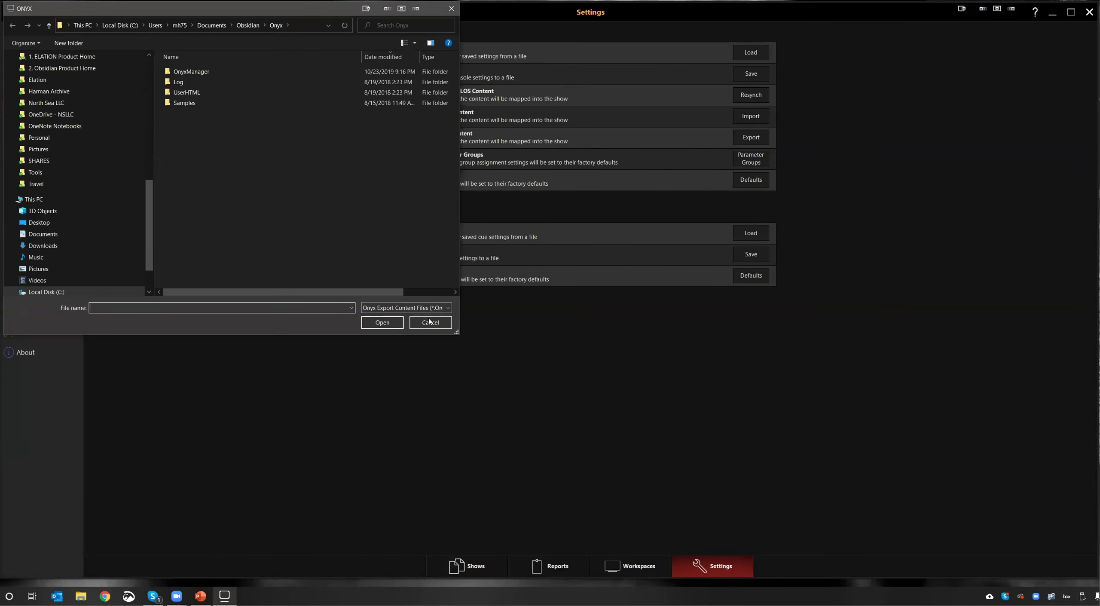
click(429, 322)
click(752, 122)
click(430, 322)
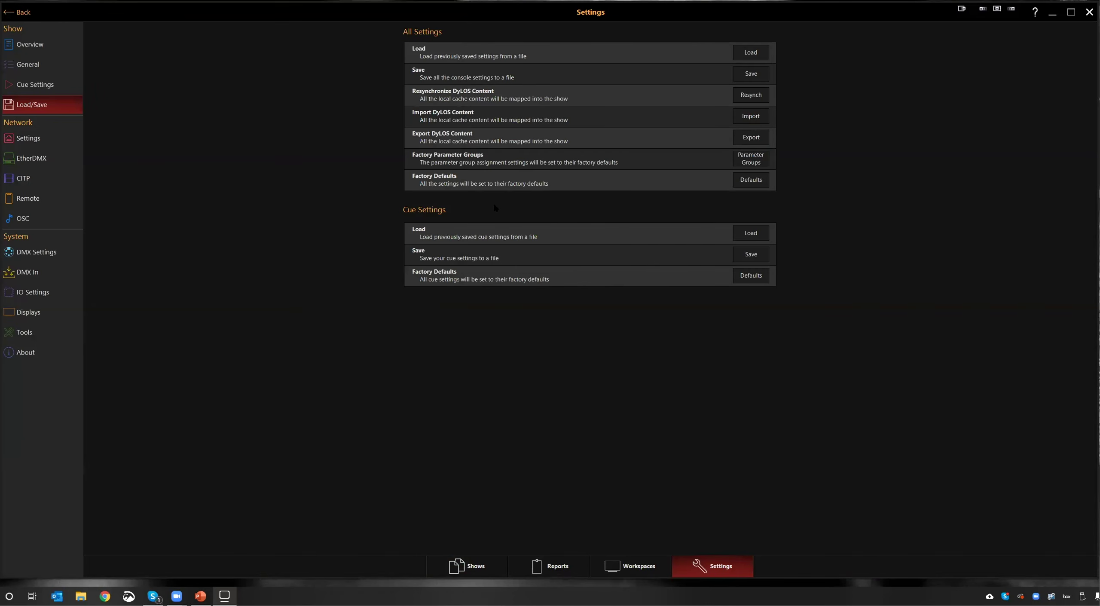
click(8, 14)
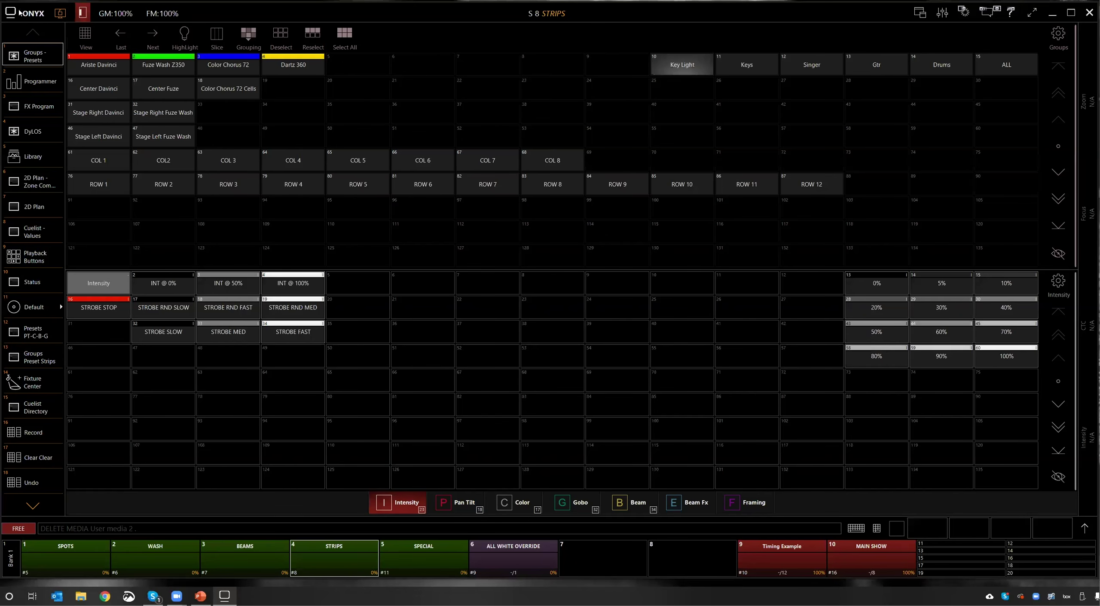
Step: Open the factory media library and browse its monochrome, color, red and orange content folders
click(45, 152)
click(101, 39)
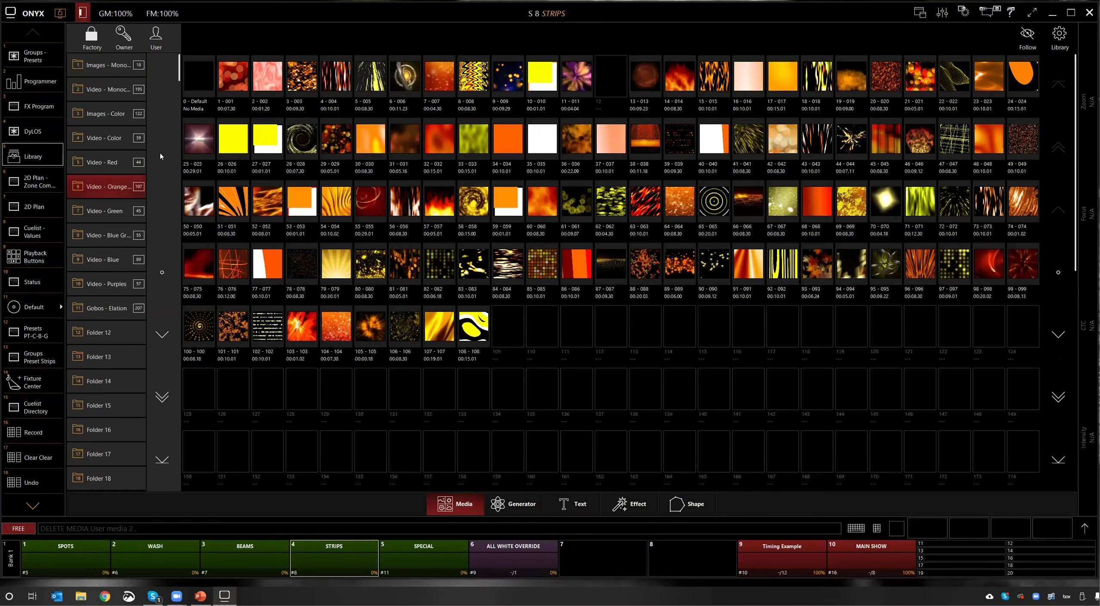
click(94, 74)
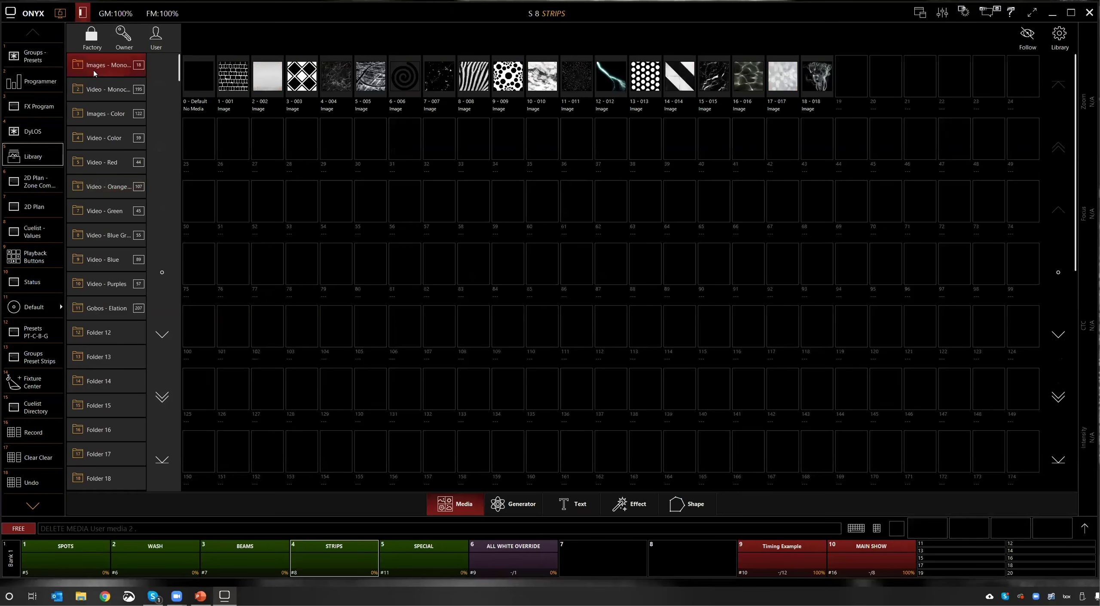
click(101, 91)
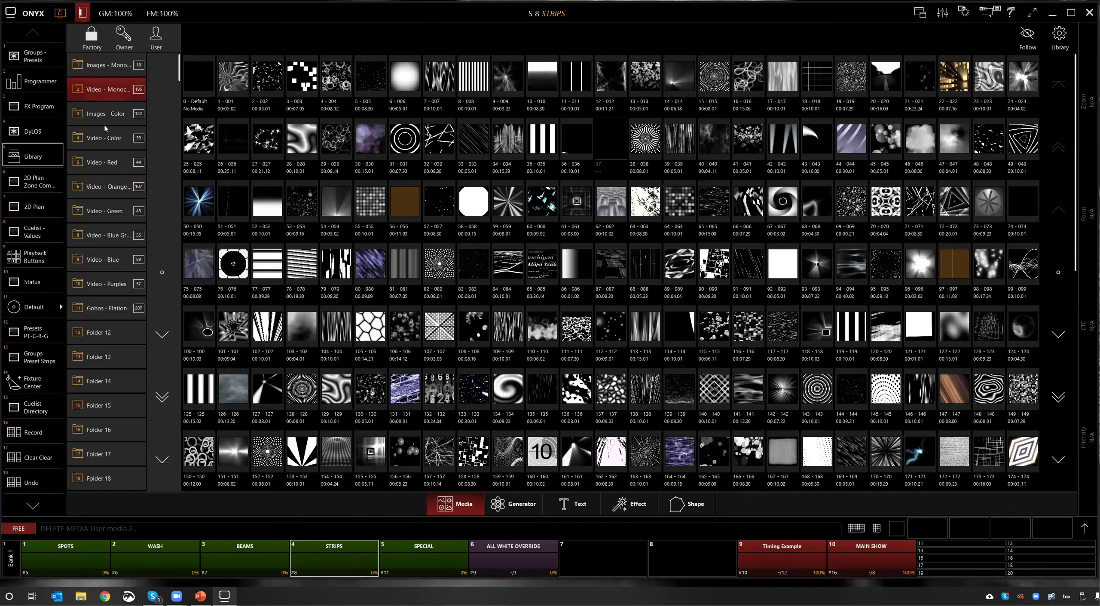
click(98, 144)
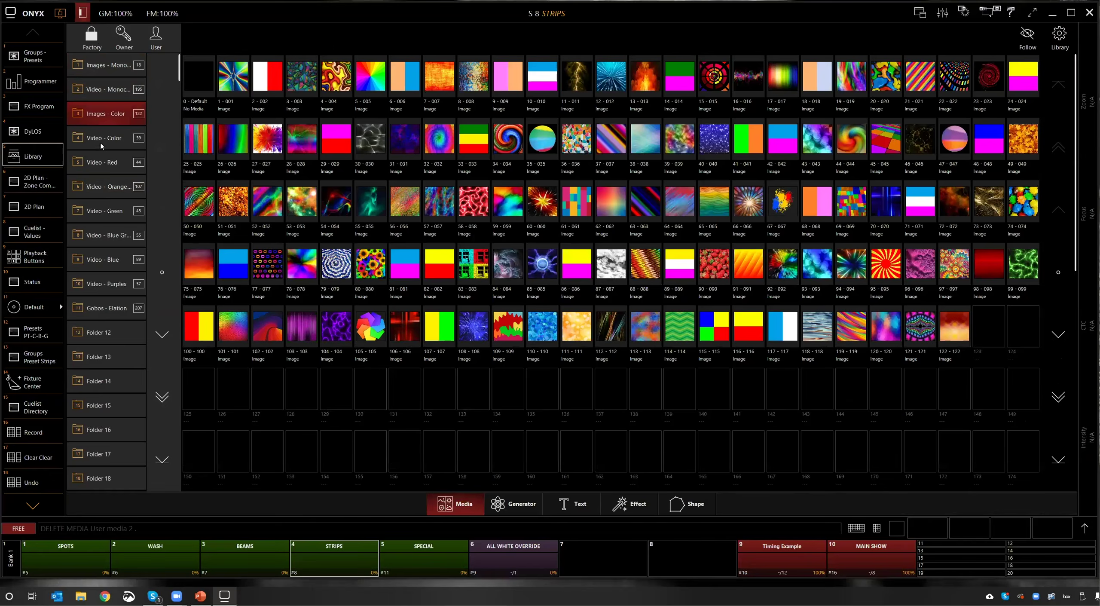
click(114, 168)
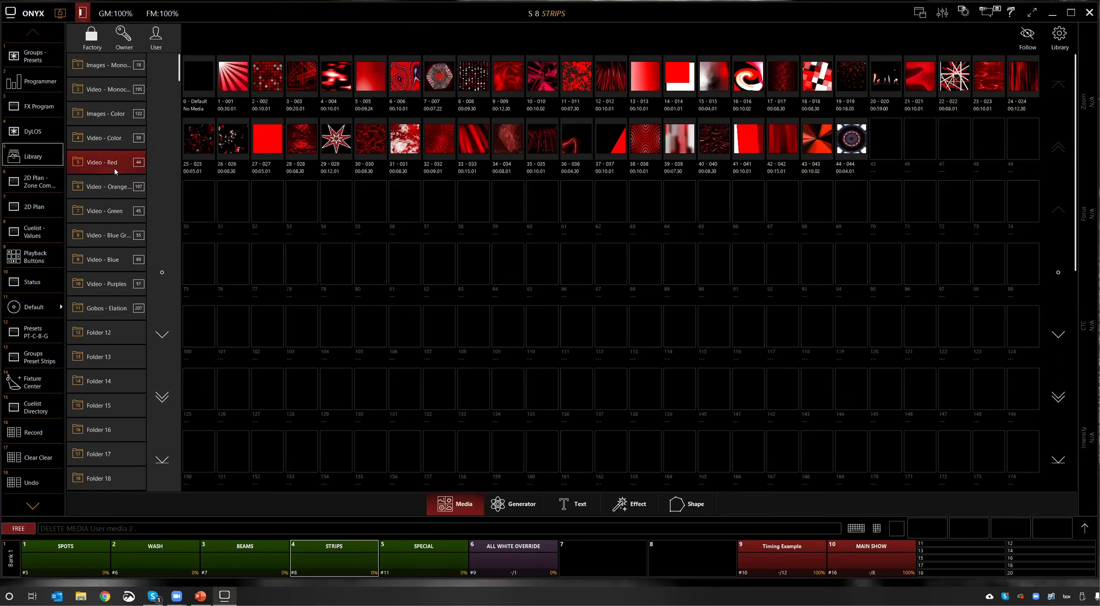
click(125, 186)
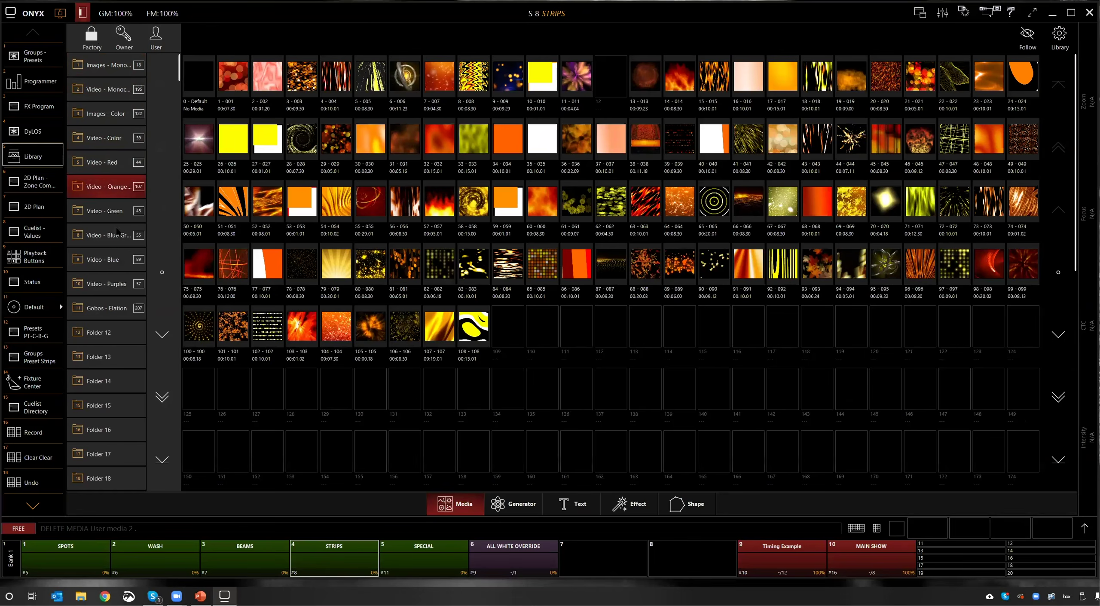
Step: Browse the factory library's blue green, blue, purple and Gobos - Elation folders
click(118, 232)
click(108, 257)
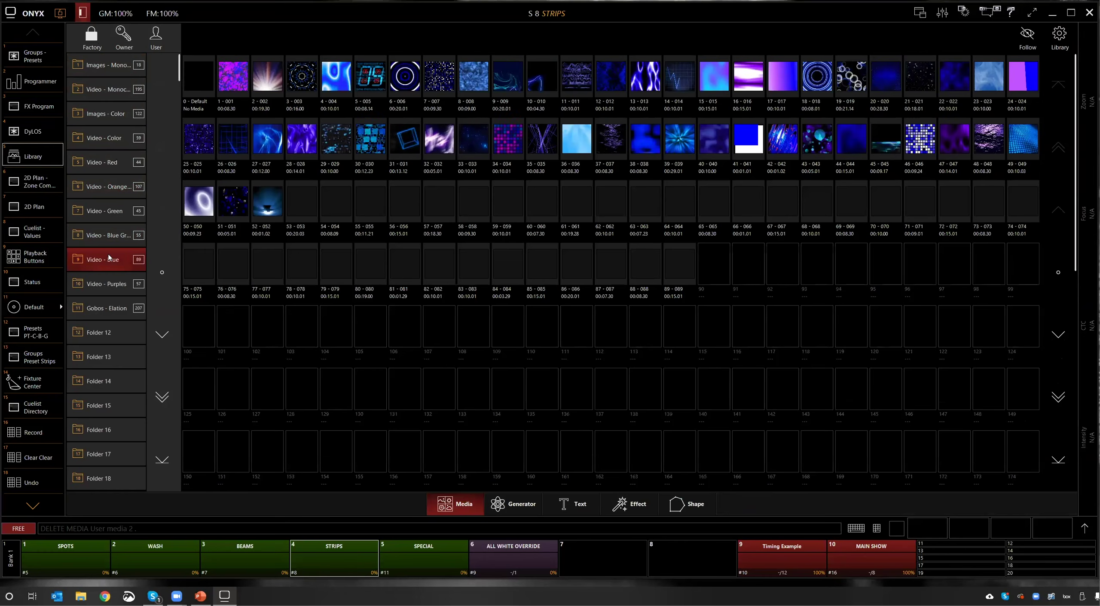
click(115, 279)
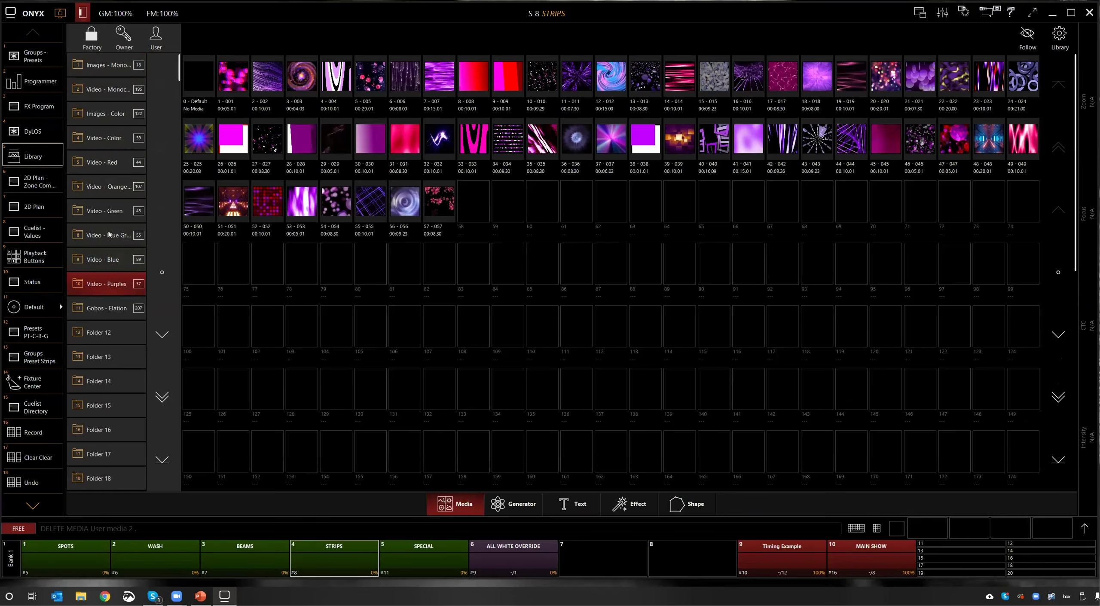
click(109, 234)
click(111, 265)
click(116, 300)
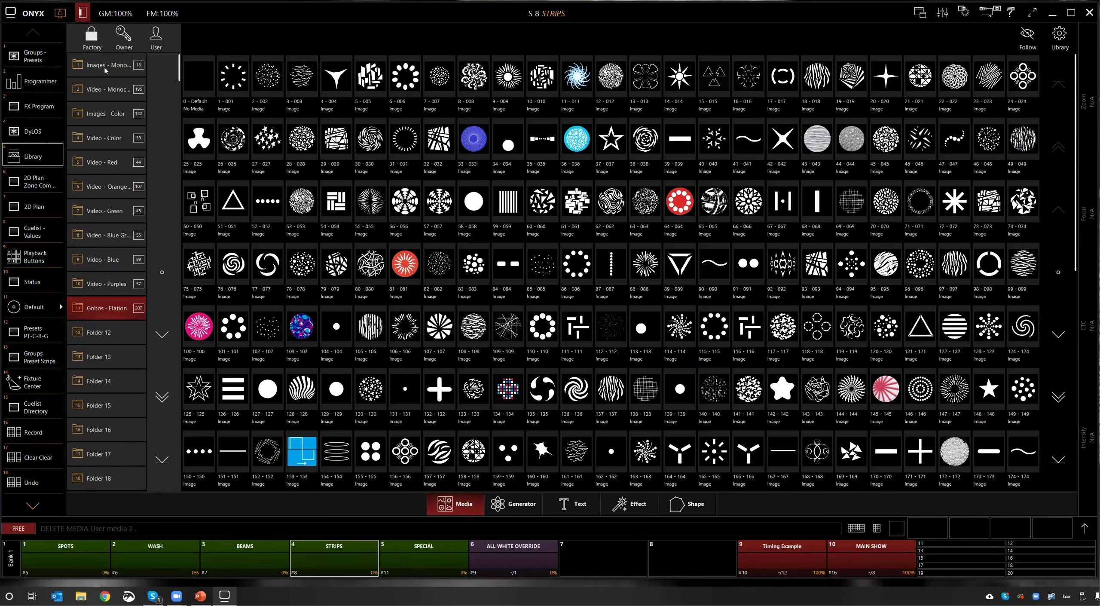
Step: Return to the factory library's first monochrome images folder, switch to the user library, and narrow the window to uncover the desktop folders
click(106, 69)
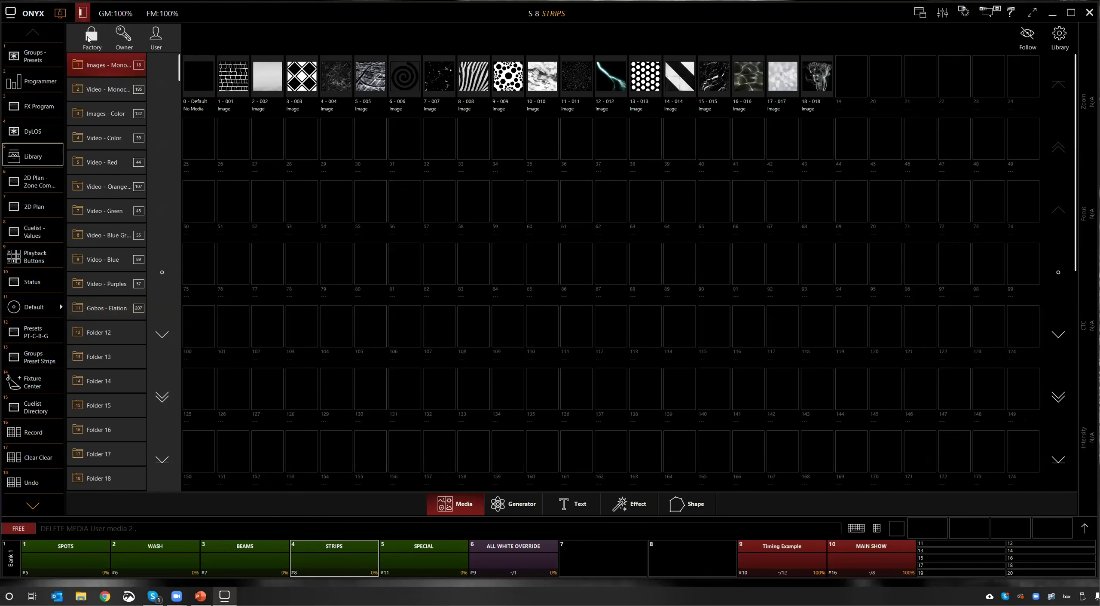
click(158, 36)
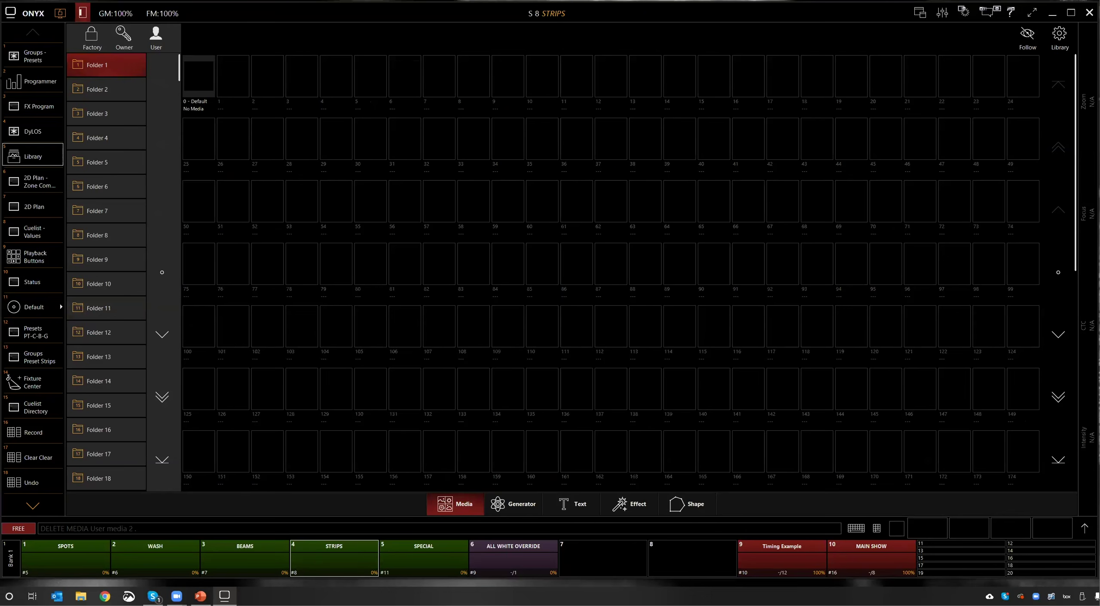
drag(1, 78, 97, 78)
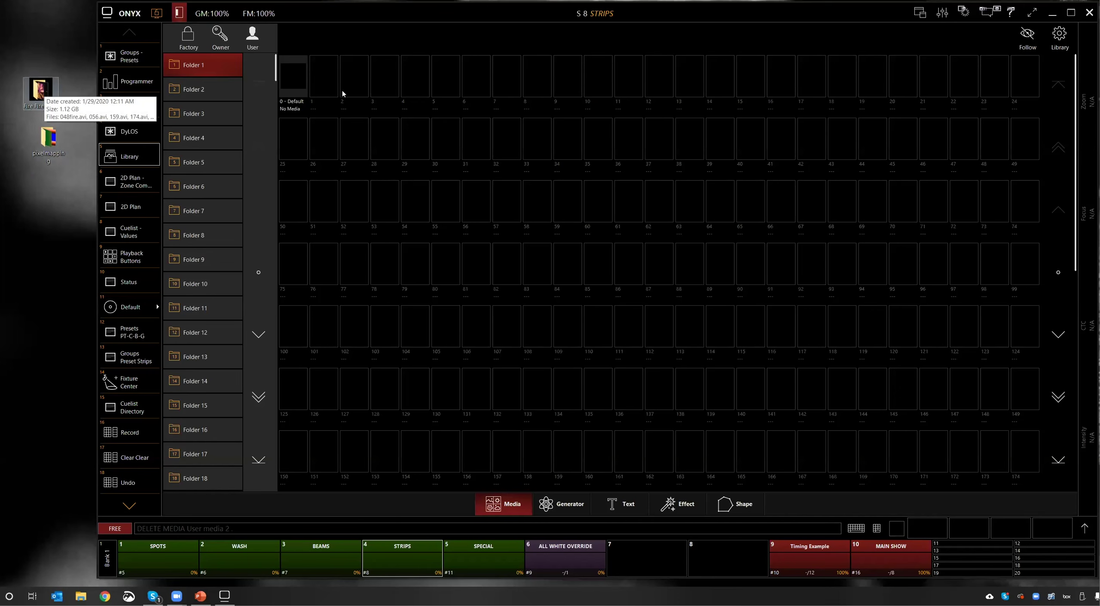
mouse_move(41, 91)
mouse_down()
mouse_move(206, 66)
mouse_move(45, 94)
mouse_up()
click(31, 49)
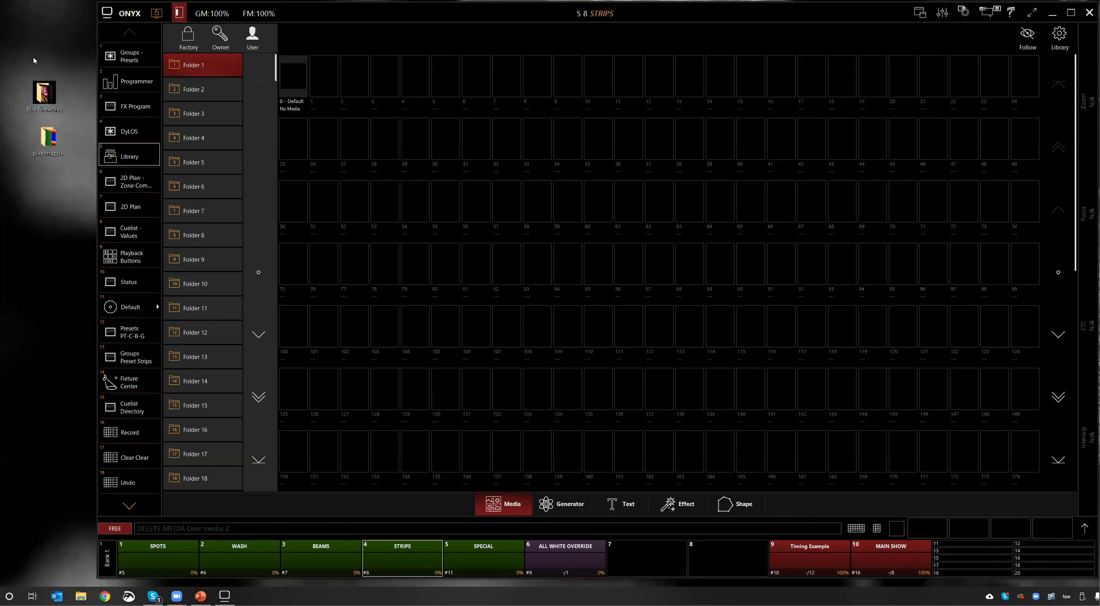
Step: Import bullet01.png from the desktop's pixelmapping folder into slot 1 of the user library's Folder 1
click(323, 82)
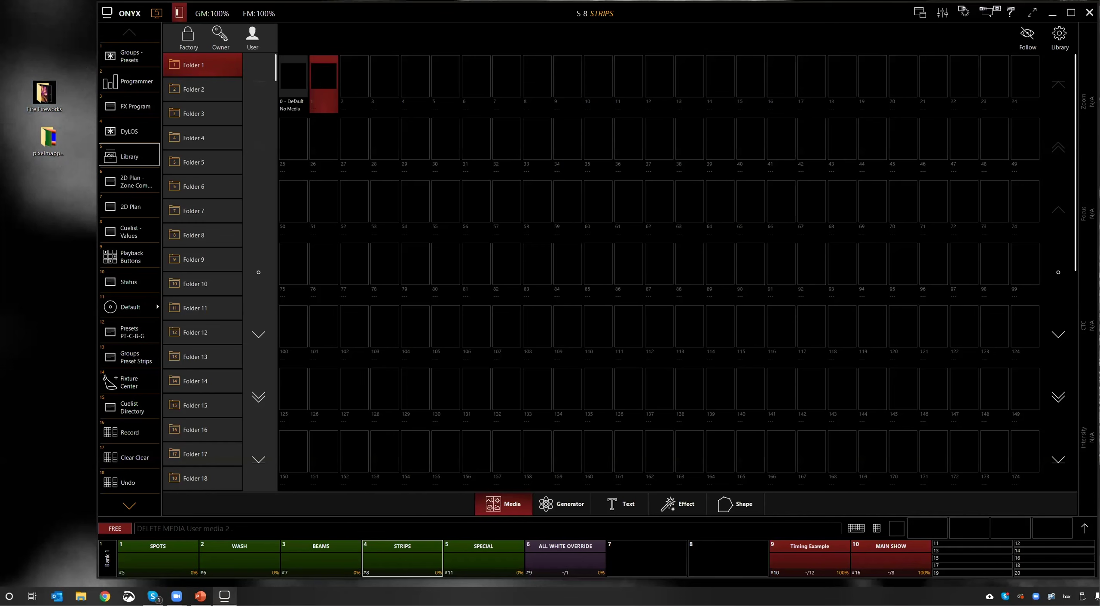
right_click(325, 97)
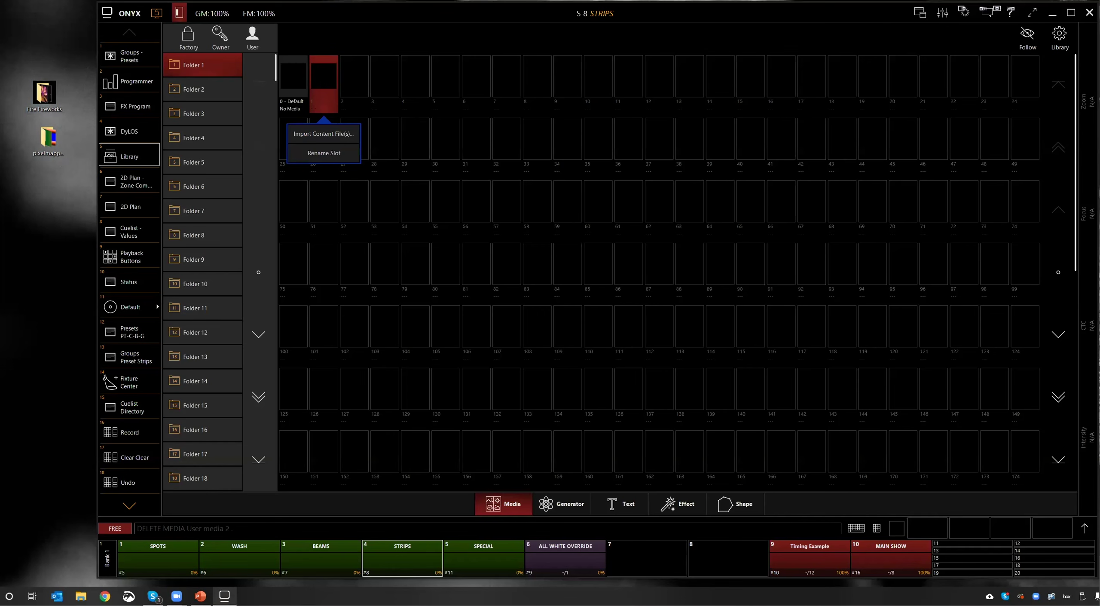
click(329, 136)
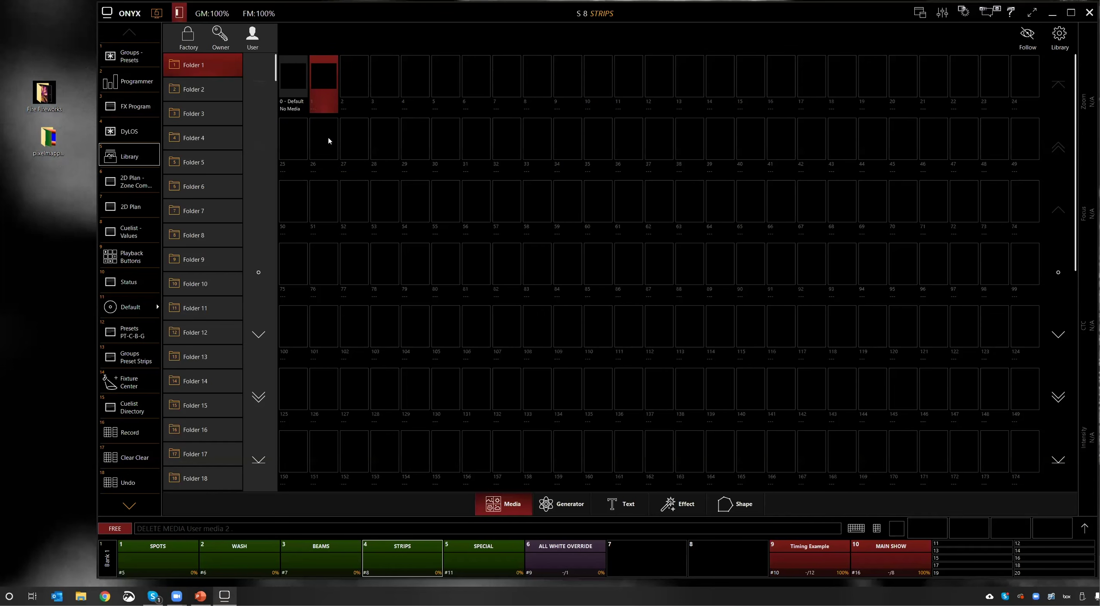
scroll(156, 202, down, 1)
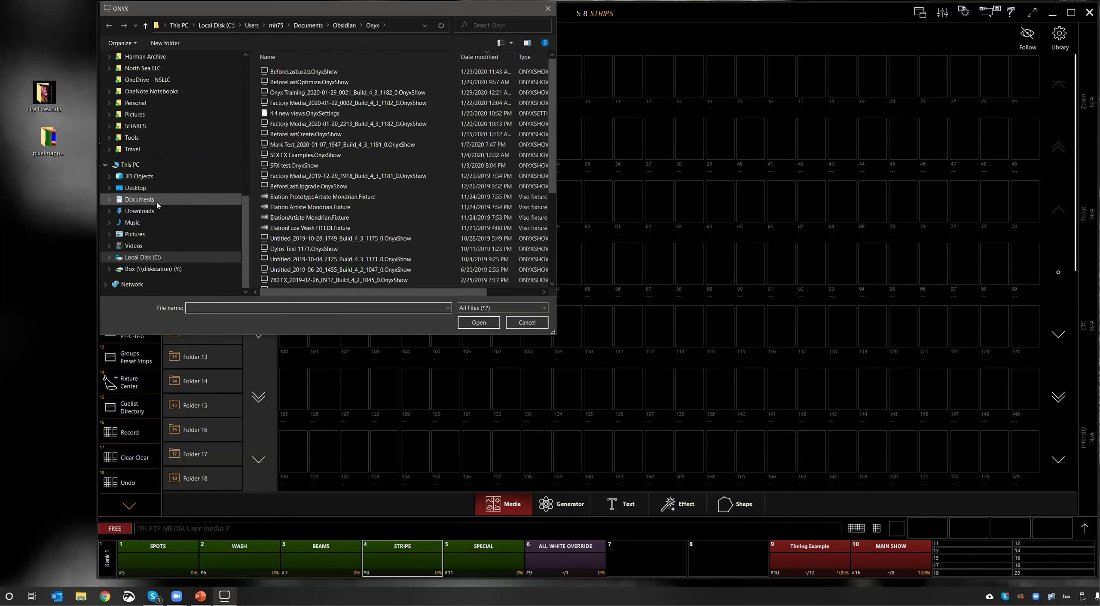
click(153, 189)
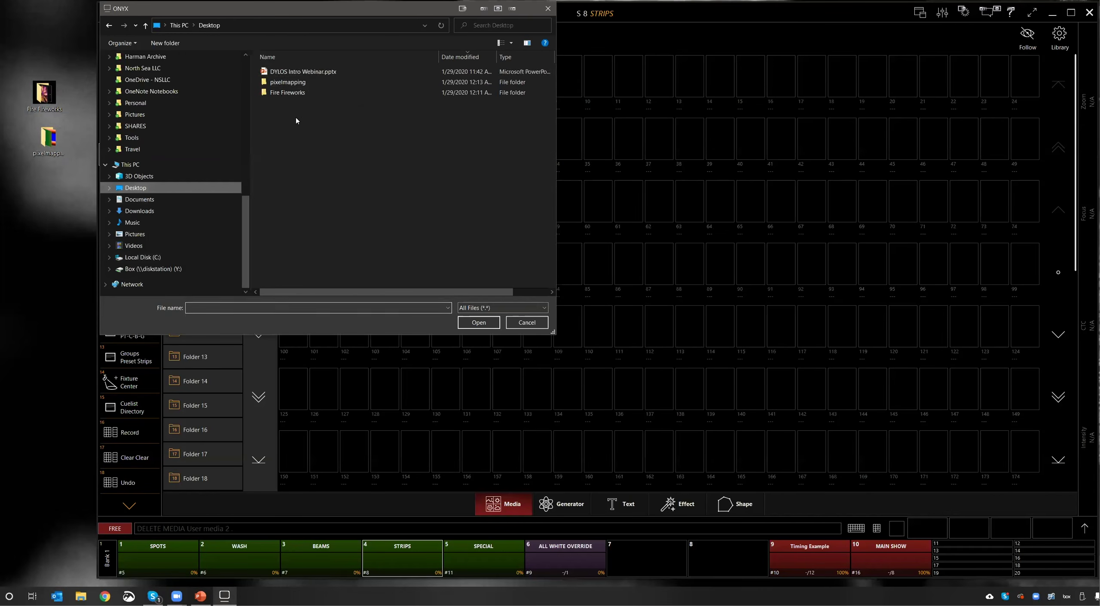
click(288, 82)
key(Return)
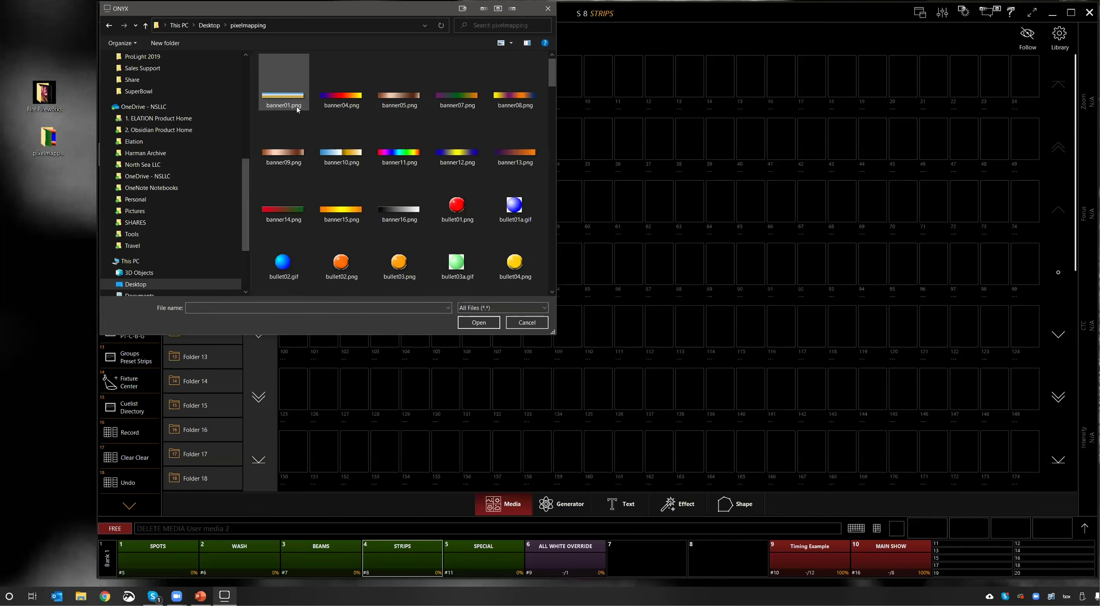
double_click(455, 197)
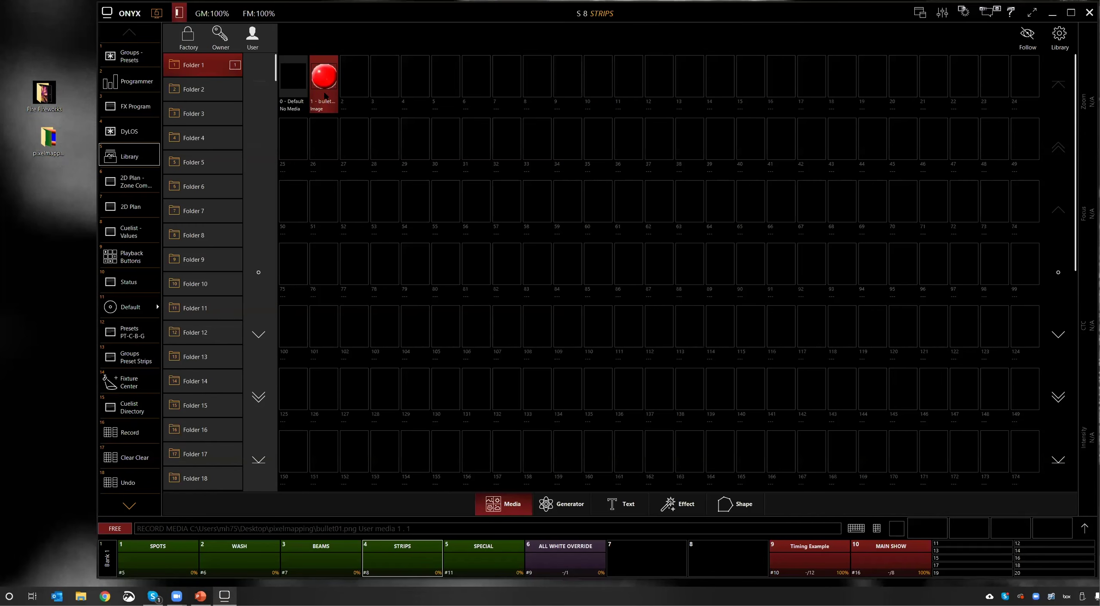
Step: Delete the bullet image from slot 1 of user Folder 1 and close the on-screen keypad
right_click(325, 83)
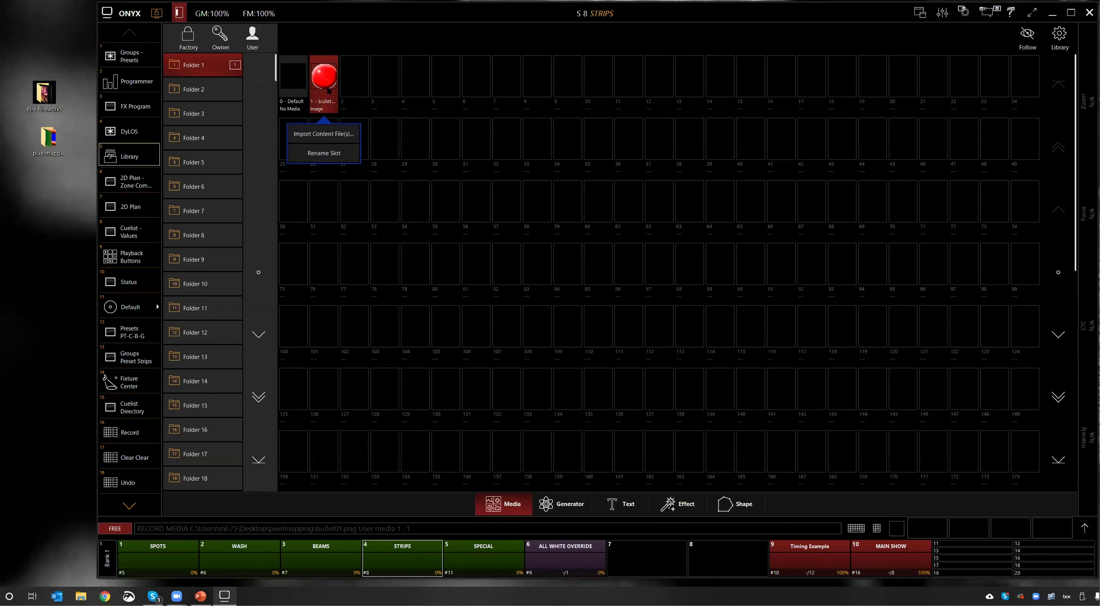
click(59, 185)
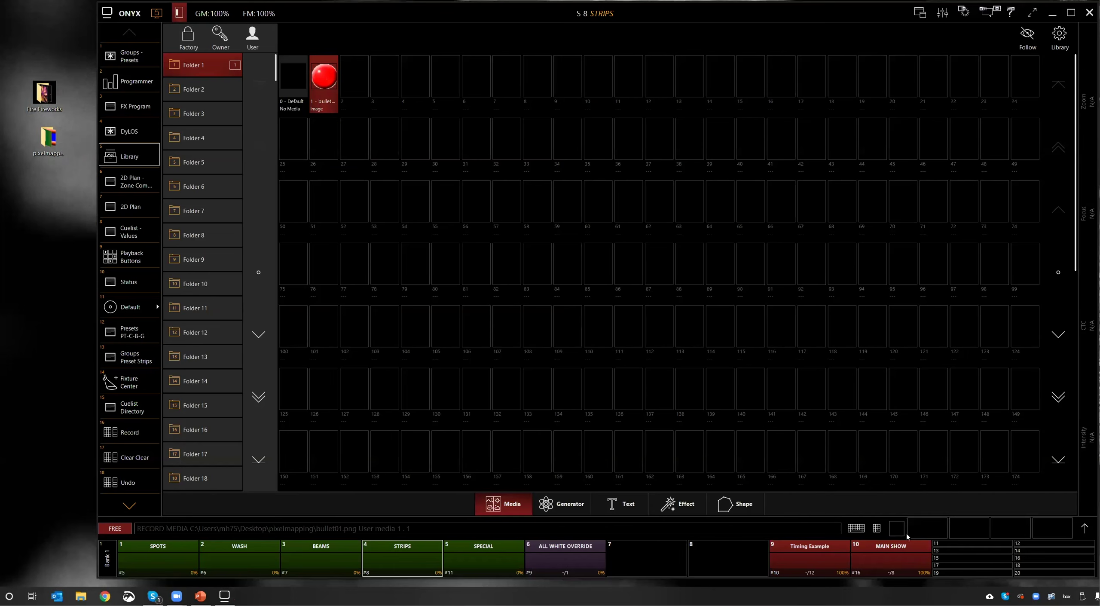
click(877, 528)
click(894, 356)
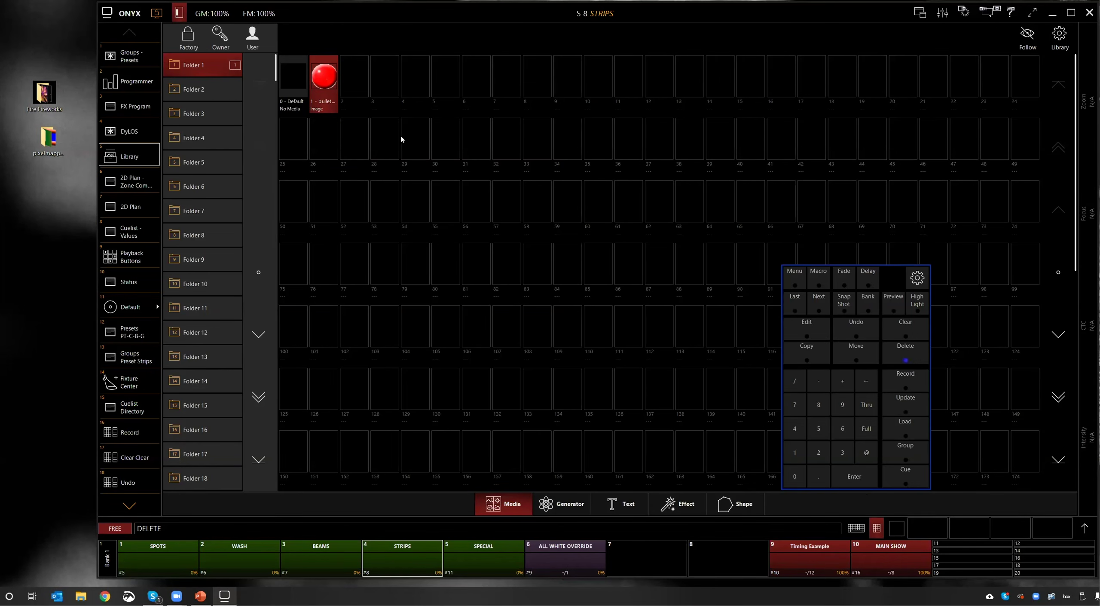
click(325, 86)
click(853, 475)
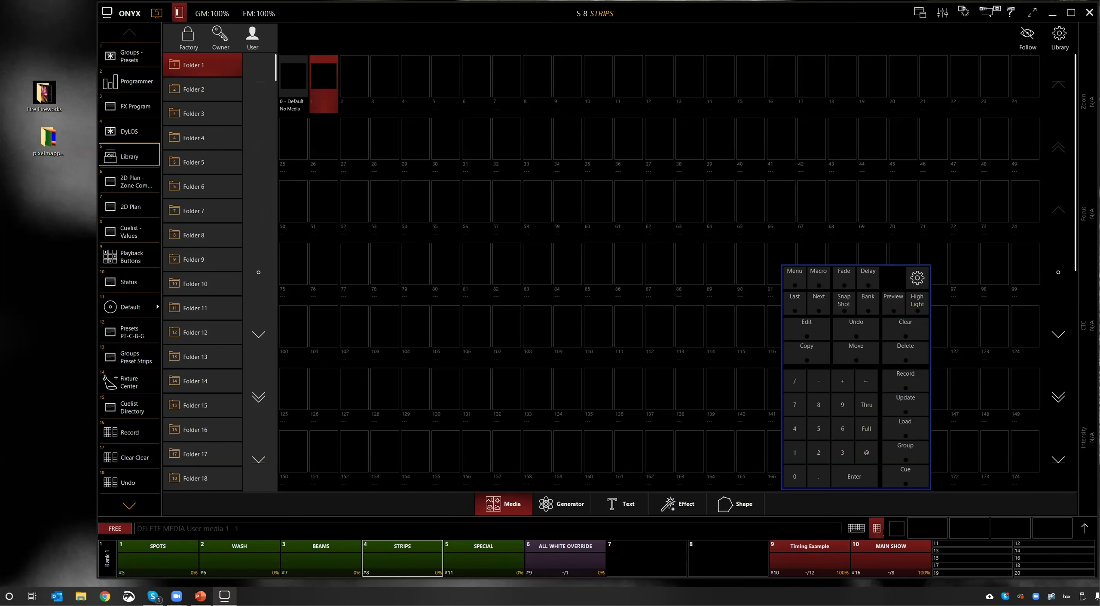
click(876, 528)
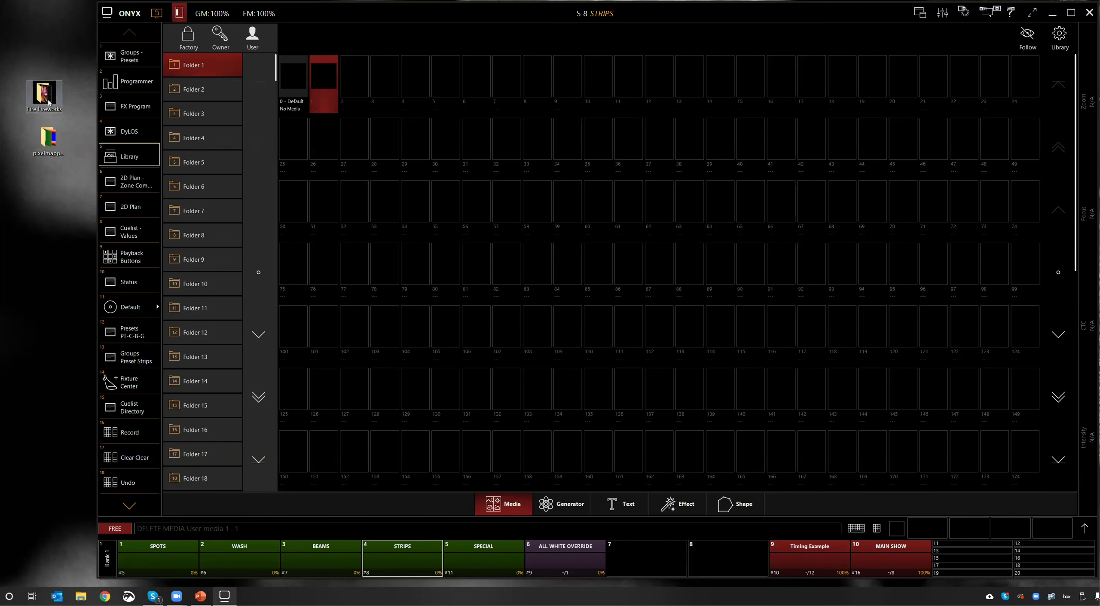
Step: Import the entire Fire Fireworks desktop folder into the user library's Folder 1
drag(48, 102, 194, 71)
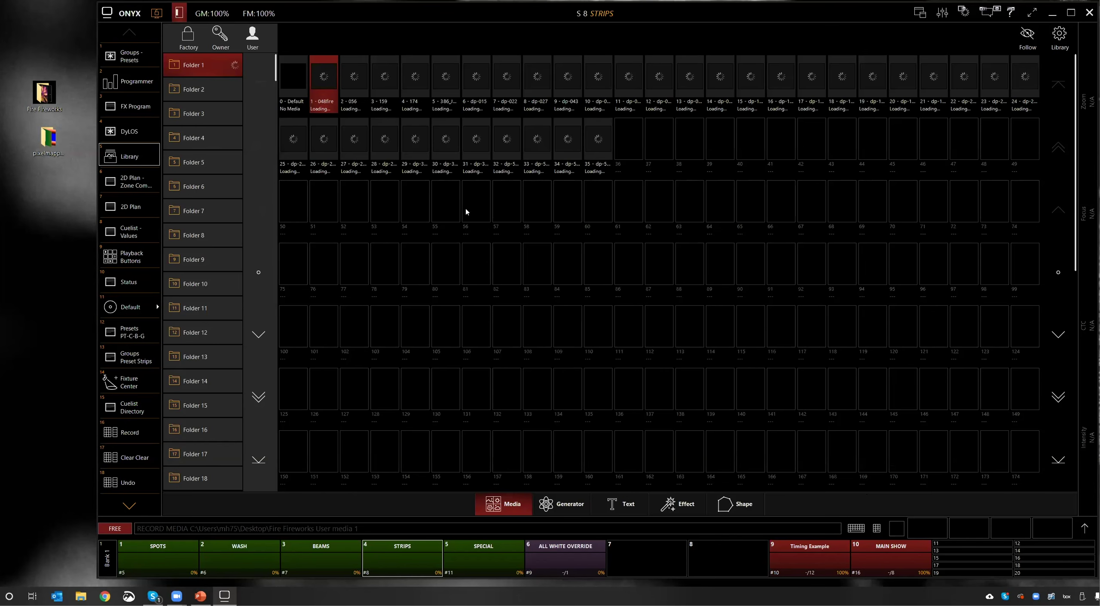
click(348, 87)
click(327, 81)
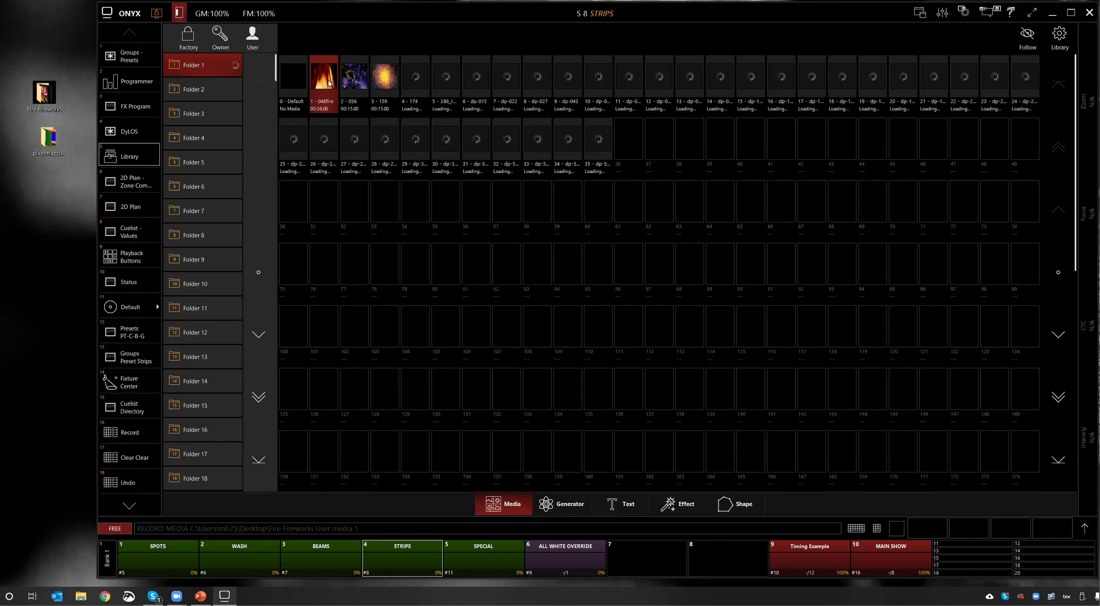
Step: Rename the user library's Folder 1 as Fire
right_click(194, 65)
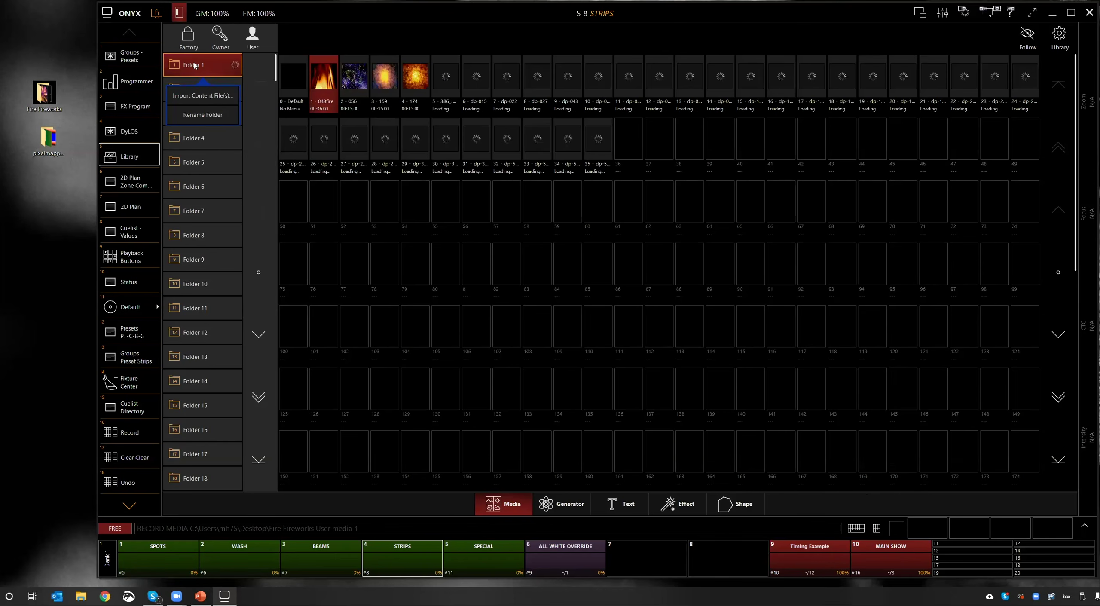
click(206, 115)
text(Fire)
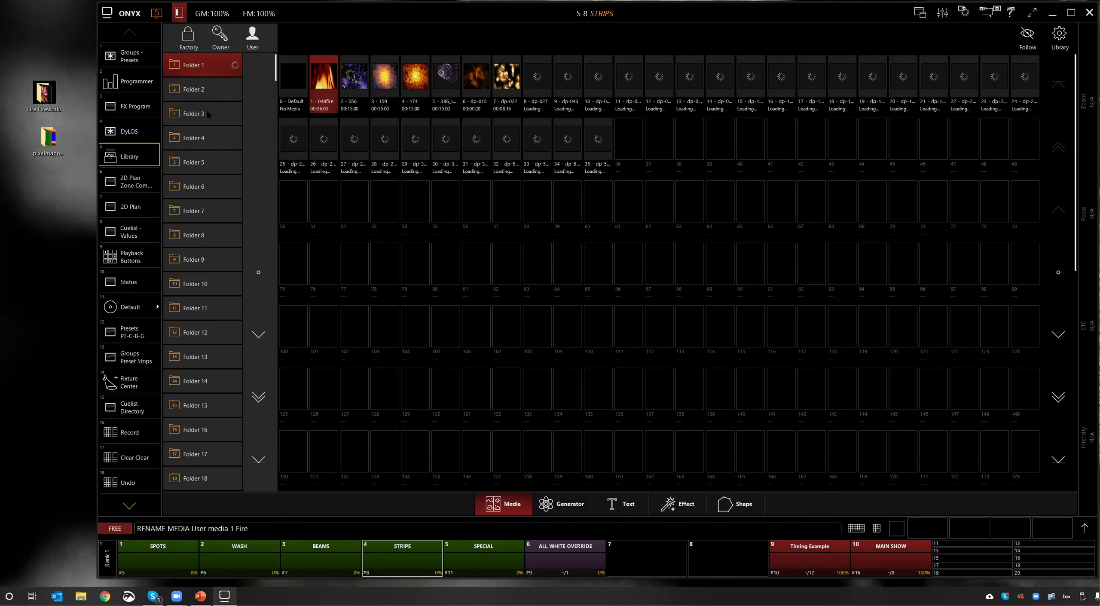
key(Return)
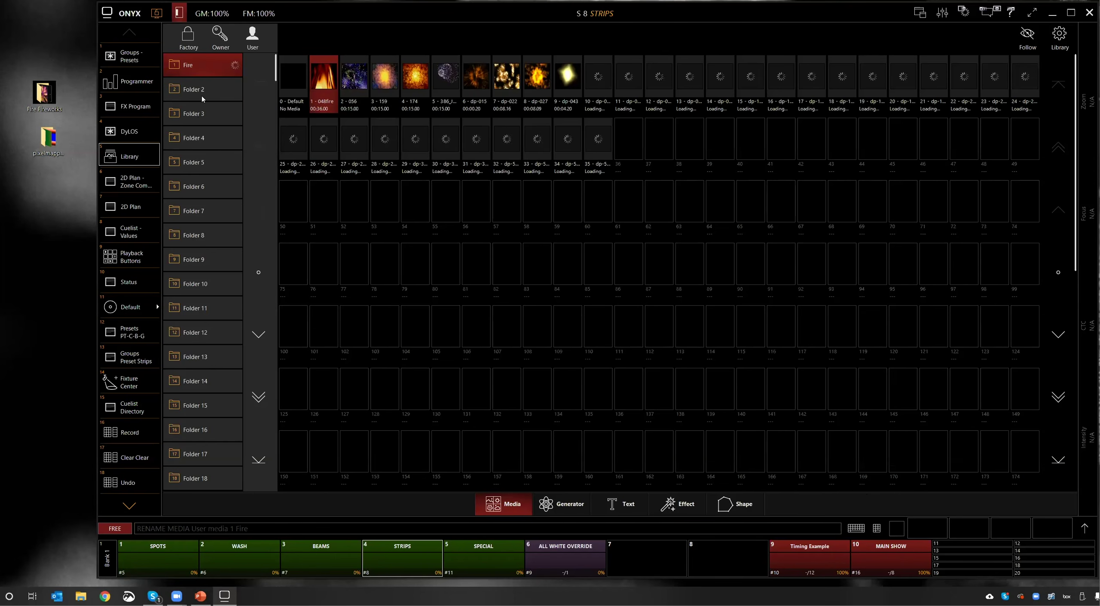
Step: Import the entire pixelmapping desktop folder into the user library's Folder 2
right_click(201, 94)
click(71, 136)
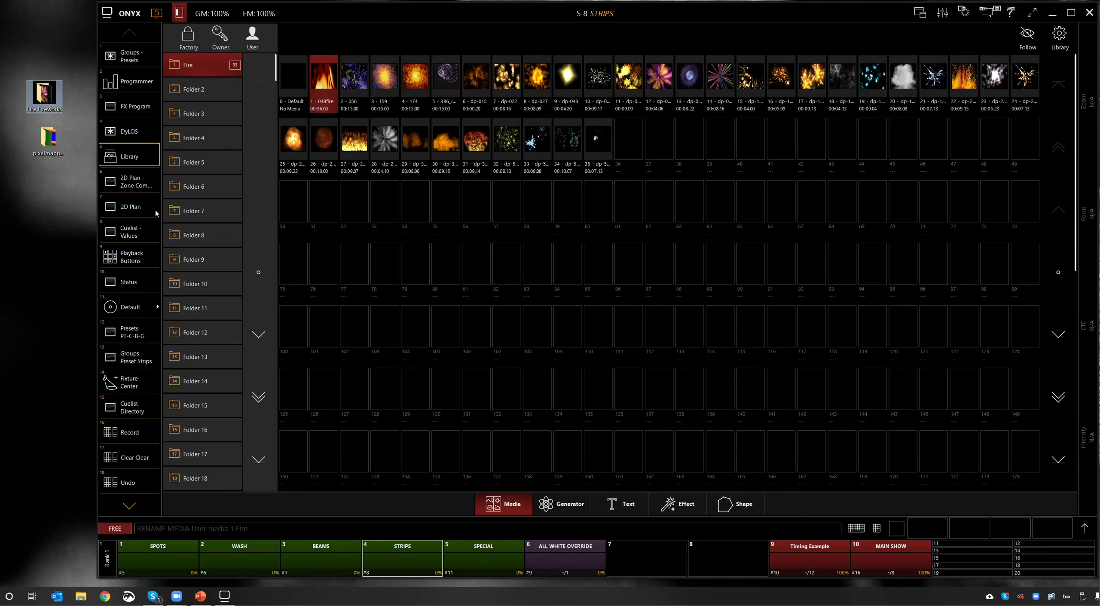
drag(48, 138, 202, 91)
click(210, 96)
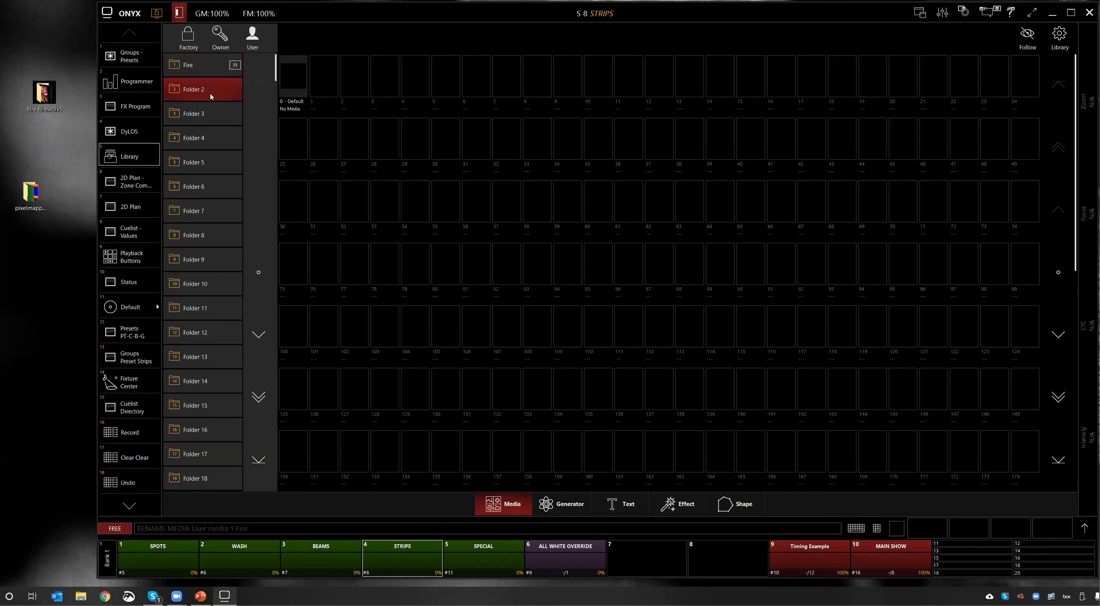
drag(34, 193, 201, 95)
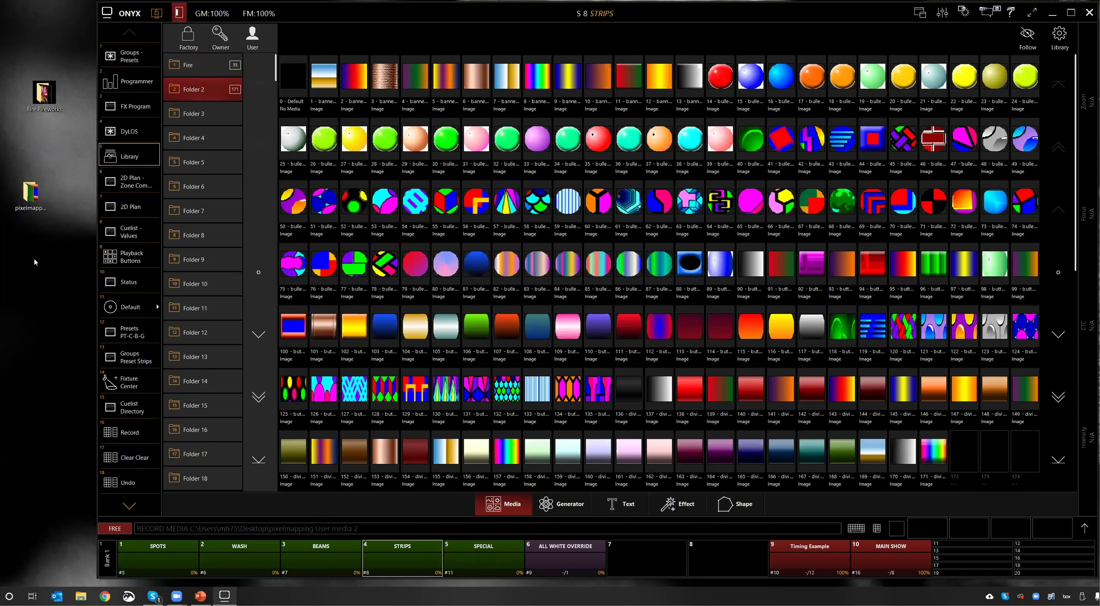
Step: Review the imported media in the user library's Fire folder and Folder 2
click(189, 69)
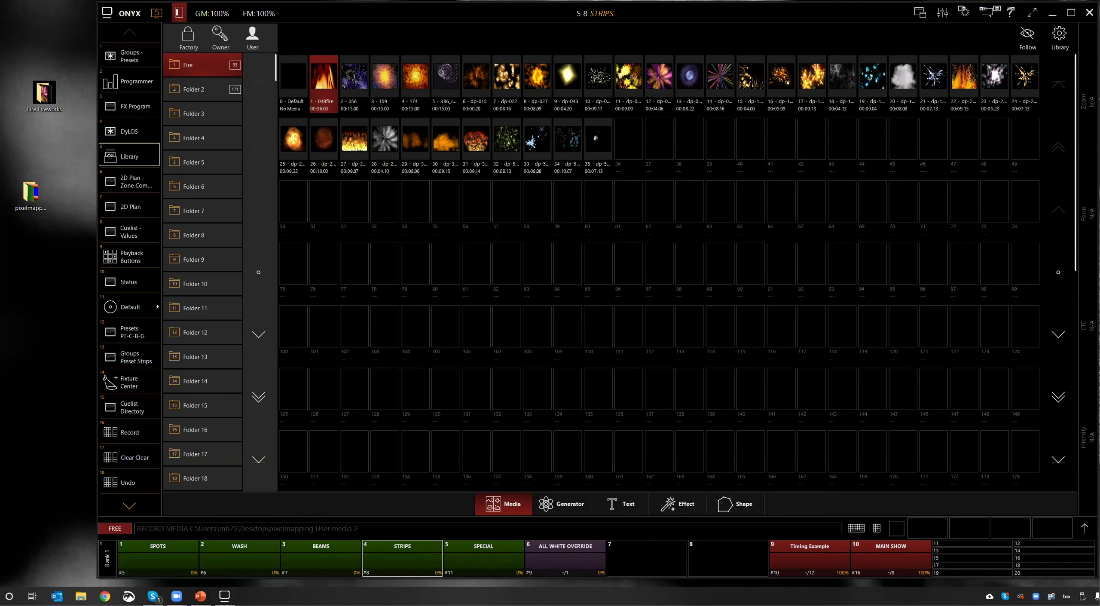
click(202, 97)
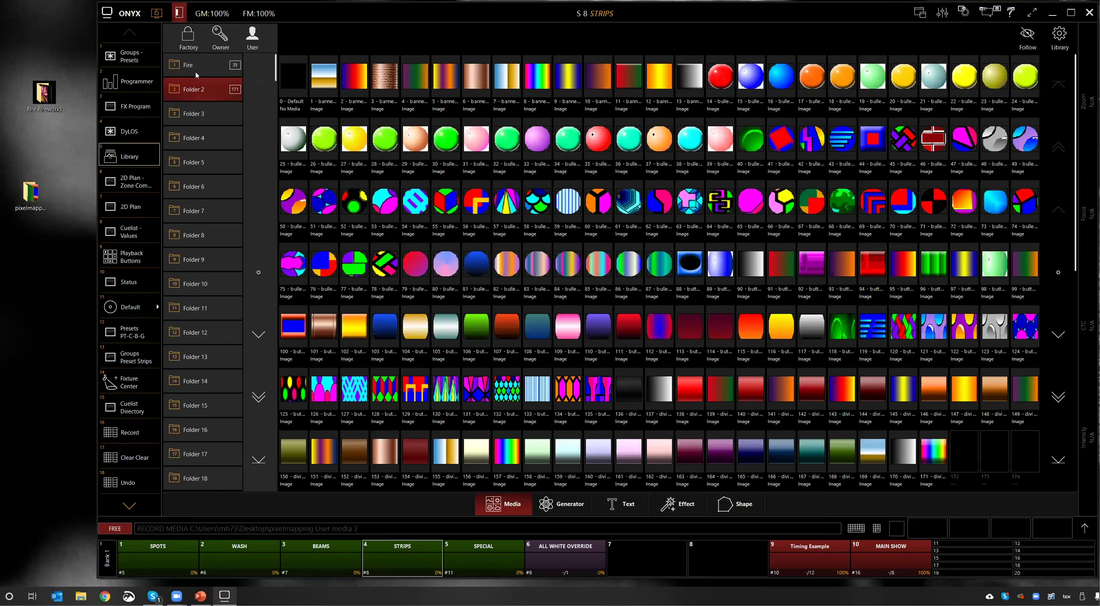
click(202, 69)
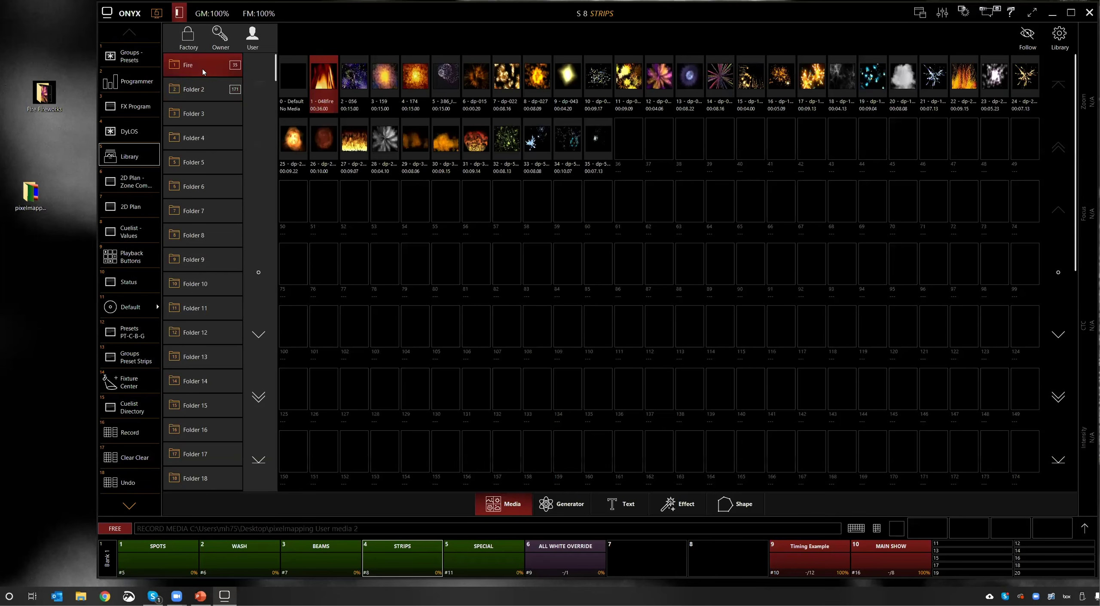
Step: Look at the DyLOS view and the factory media library, and return to the user library
click(128, 133)
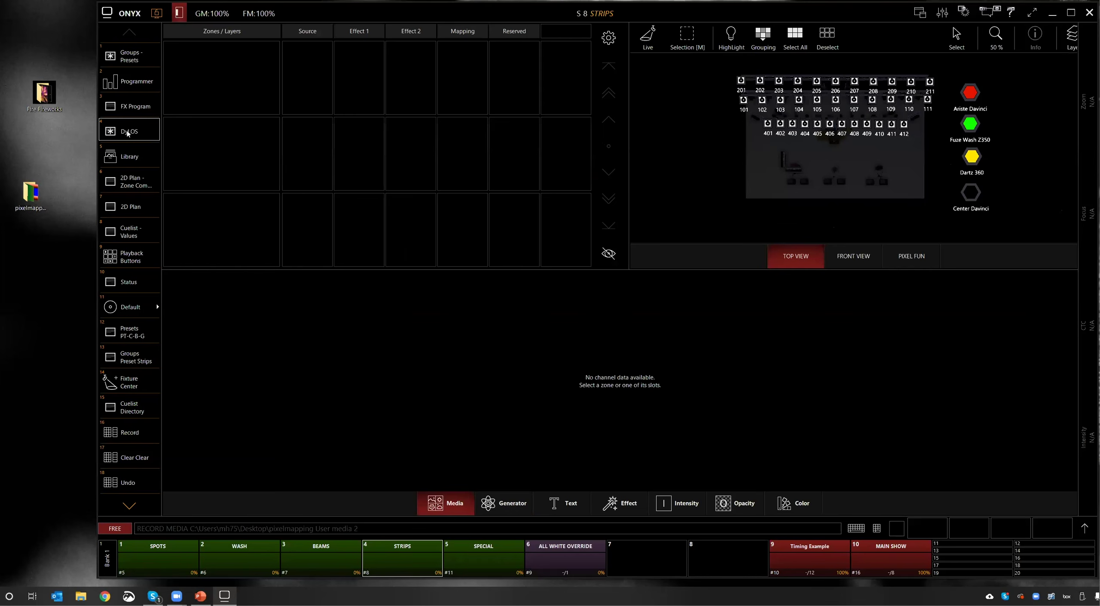
click(132, 158)
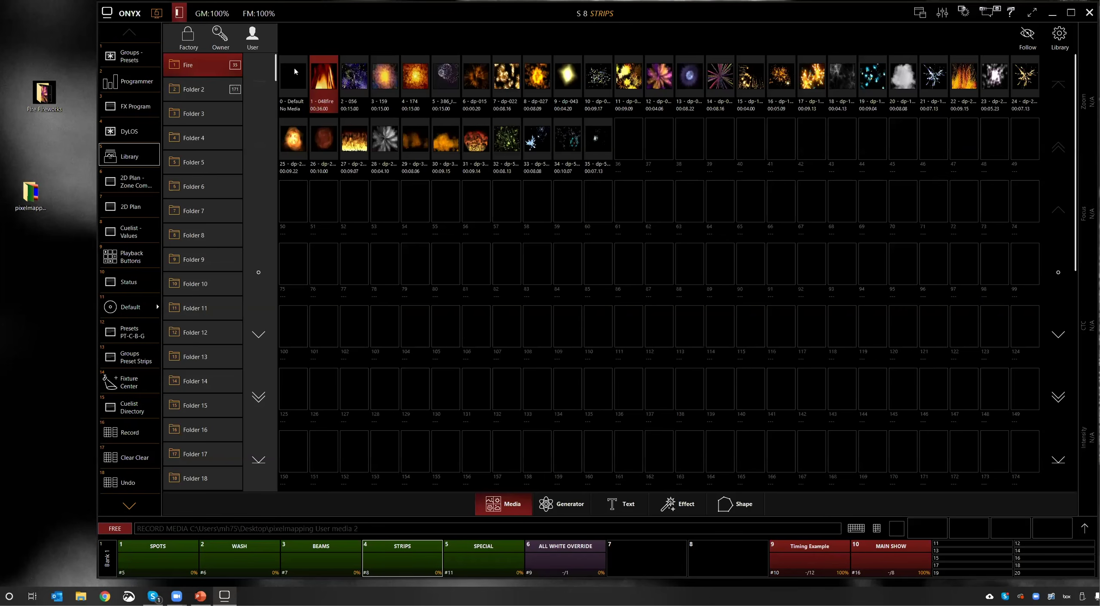
click(187, 45)
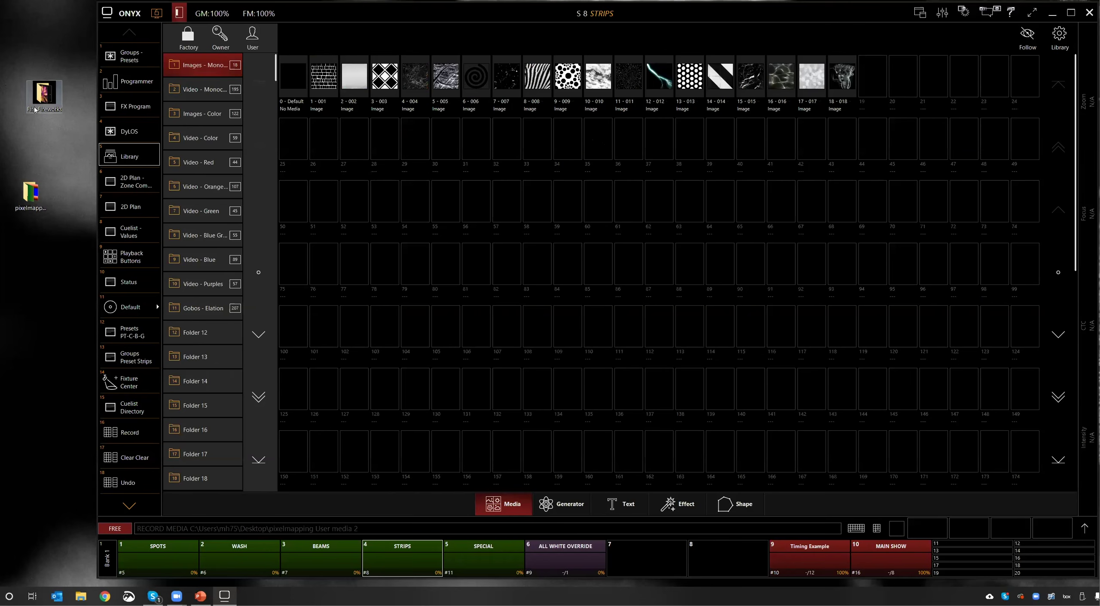
click(242, 37)
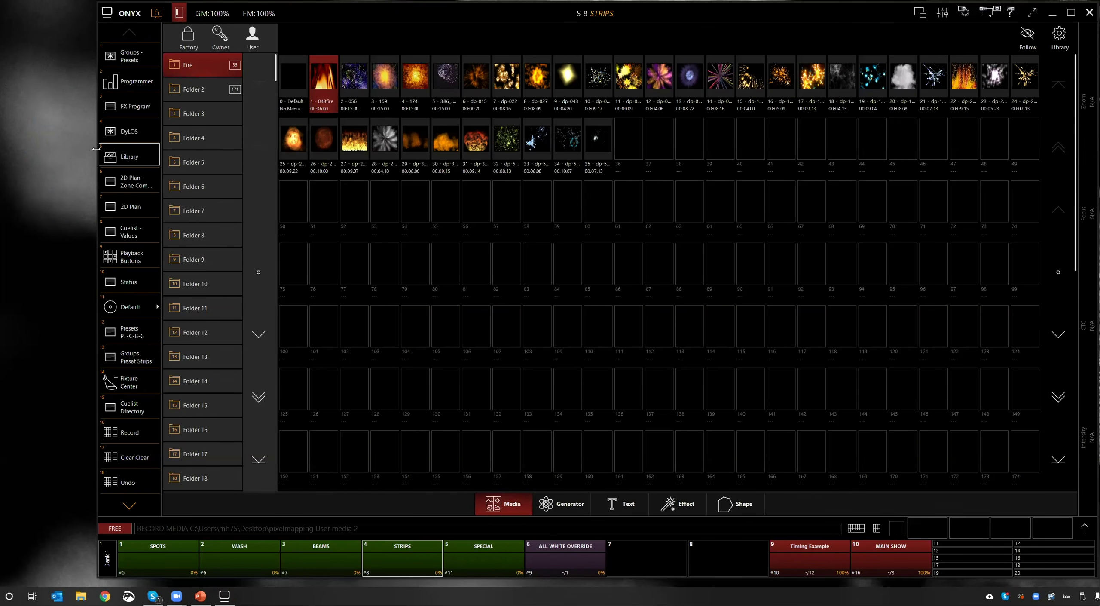
Step: Widen the window back over the desktop and switch from the media library to the DyLOS view
drag(3, 153, 2, 153)
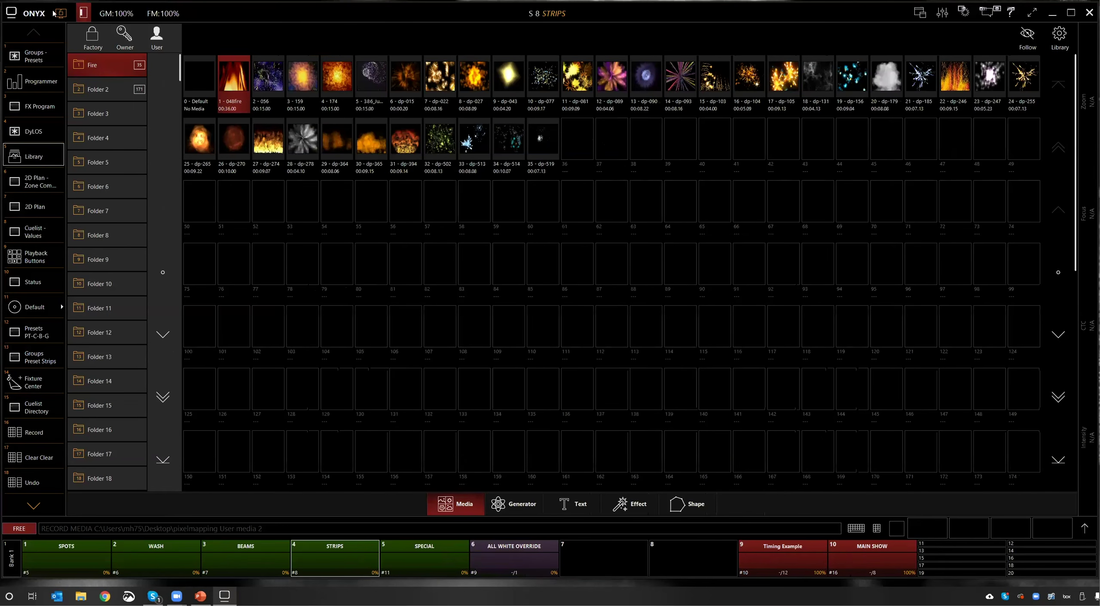
click(32, 136)
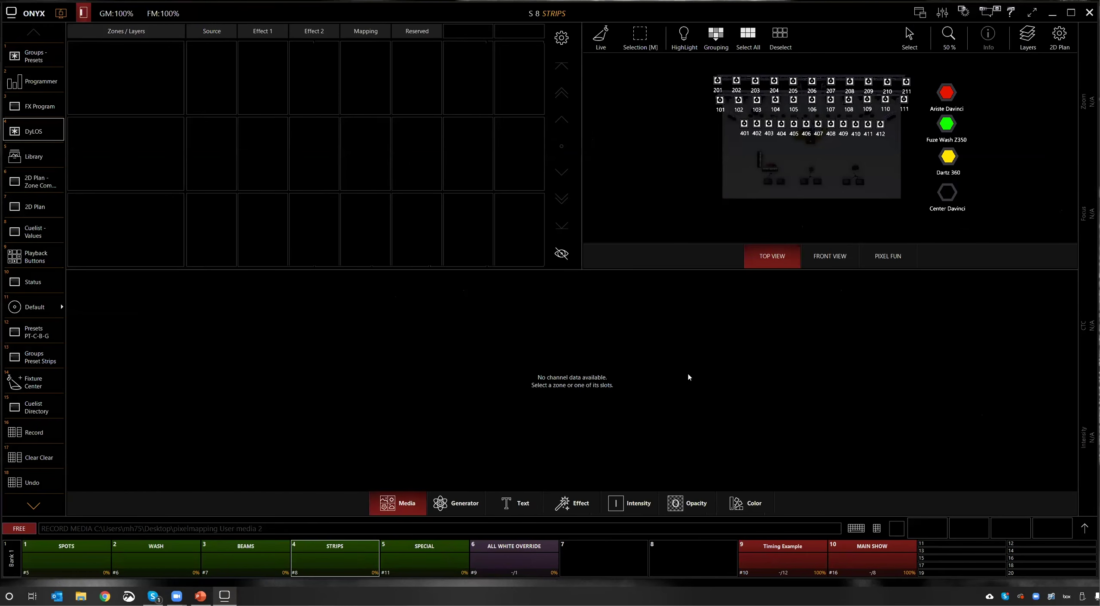
click(34, 156)
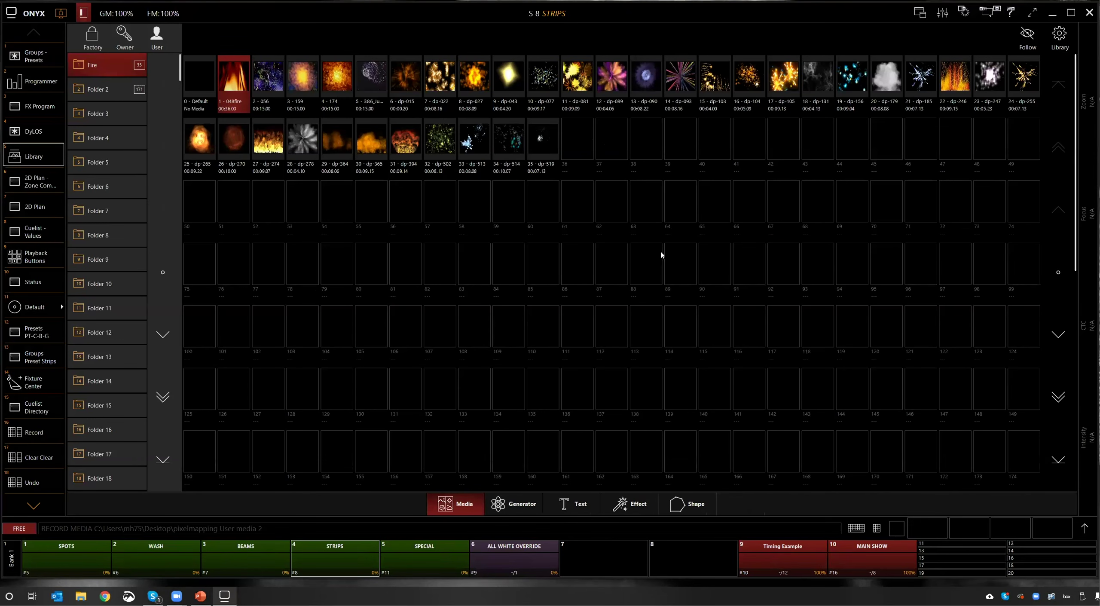
click(39, 131)
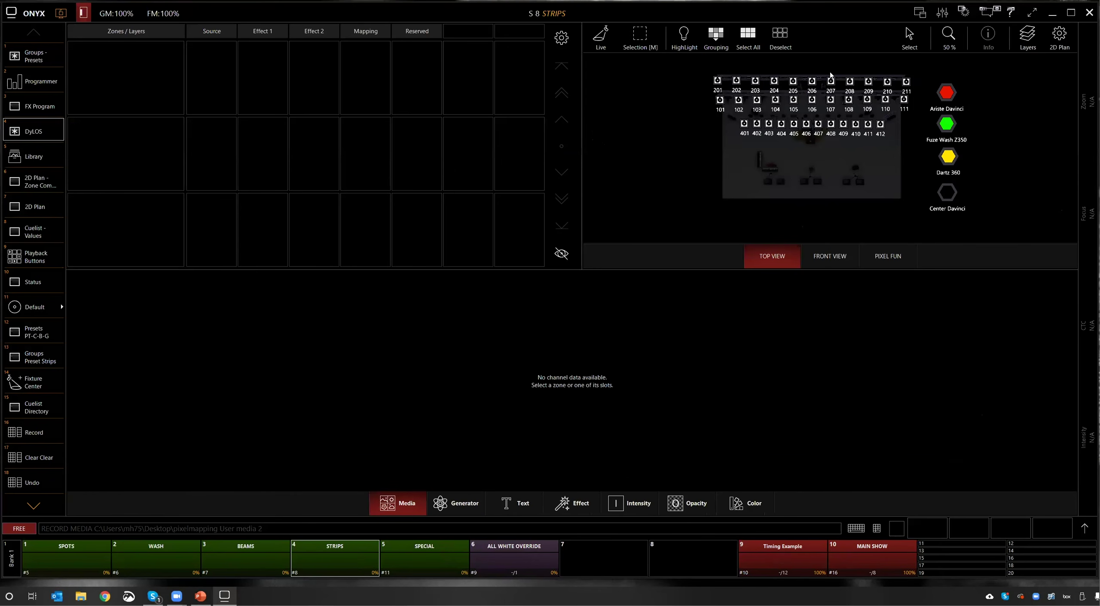
Step: Compare the Top View, Front View and Pixel Fun layouts of the 2D plan
click(835, 256)
click(880, 260)
click(827, 259)
click(776, 257)
click(838, 256)
click(888, 260)
click(821, 263)
click(773, 257)
click(837, 259)
click(773, 257)
click(837, 259)
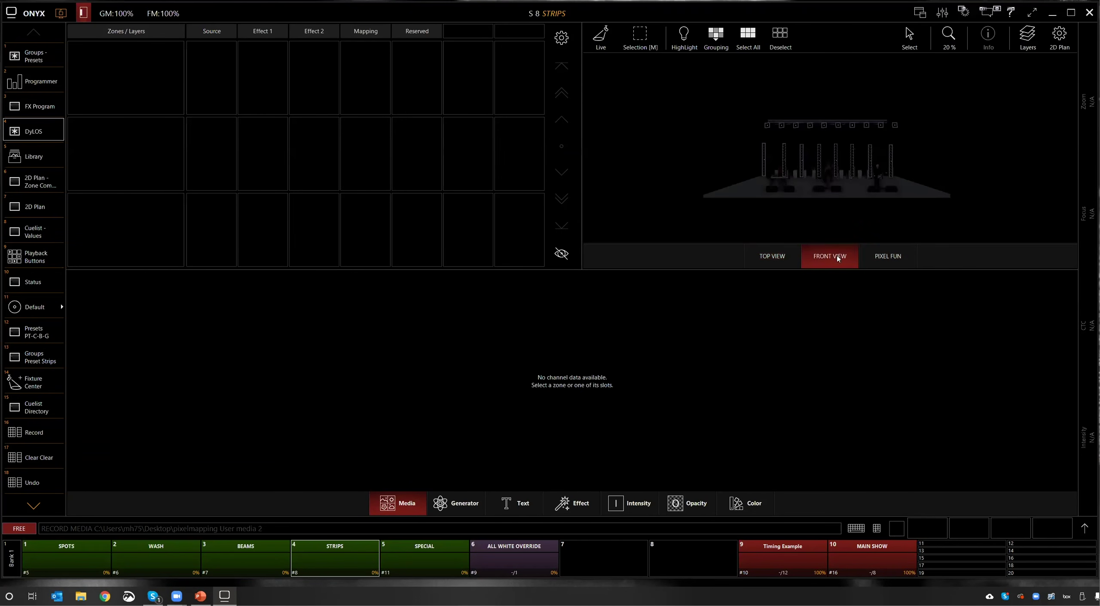
Step: Show the Pixel Fun plan with its fixture strips enlarged and switch the plan to edit mode
click(900, 263)
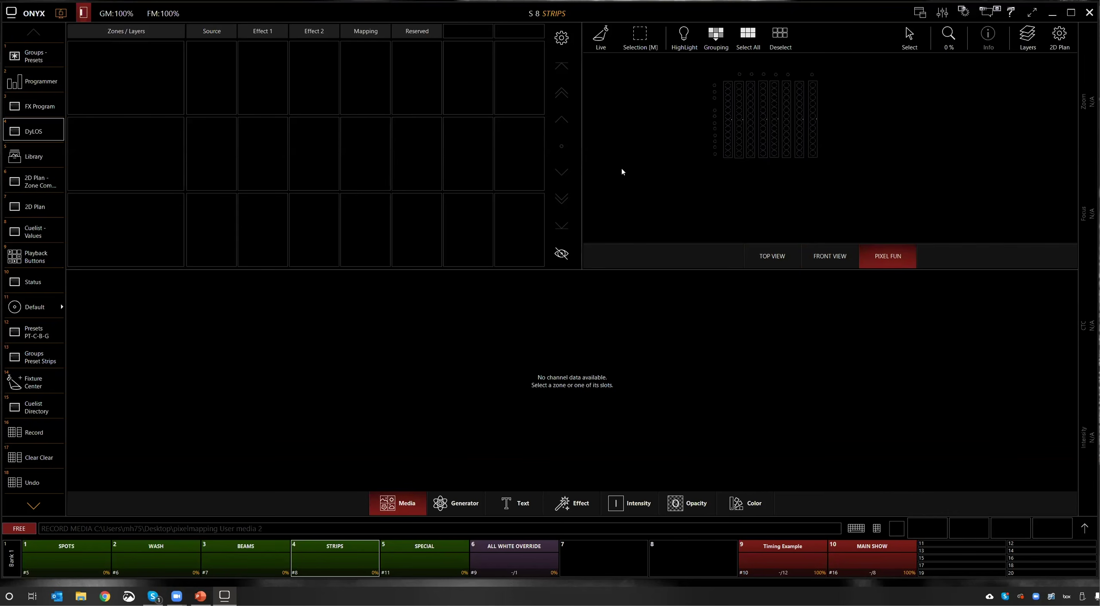
scroll(705, 196, up, 4)
drag(832, 236, 823, 258)
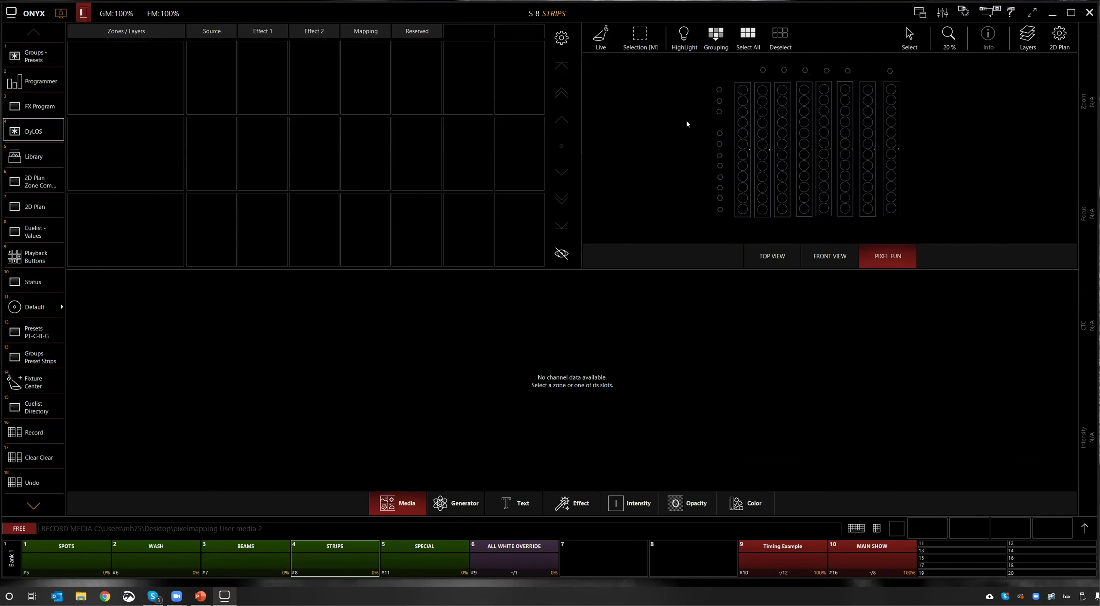
click(596, 41)
click(596, 41)
click(598, 40)
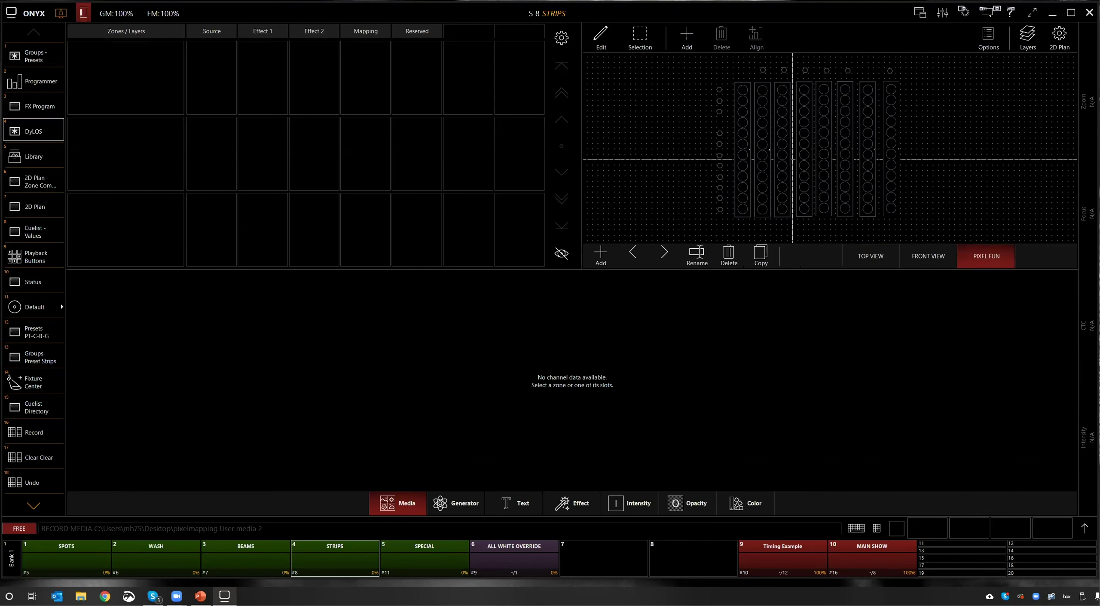
Step: Add a new zone fixture to the Pixel Fun plan, drawn around all the vertical pixel strips
click(686, 38)
click(693, 85)
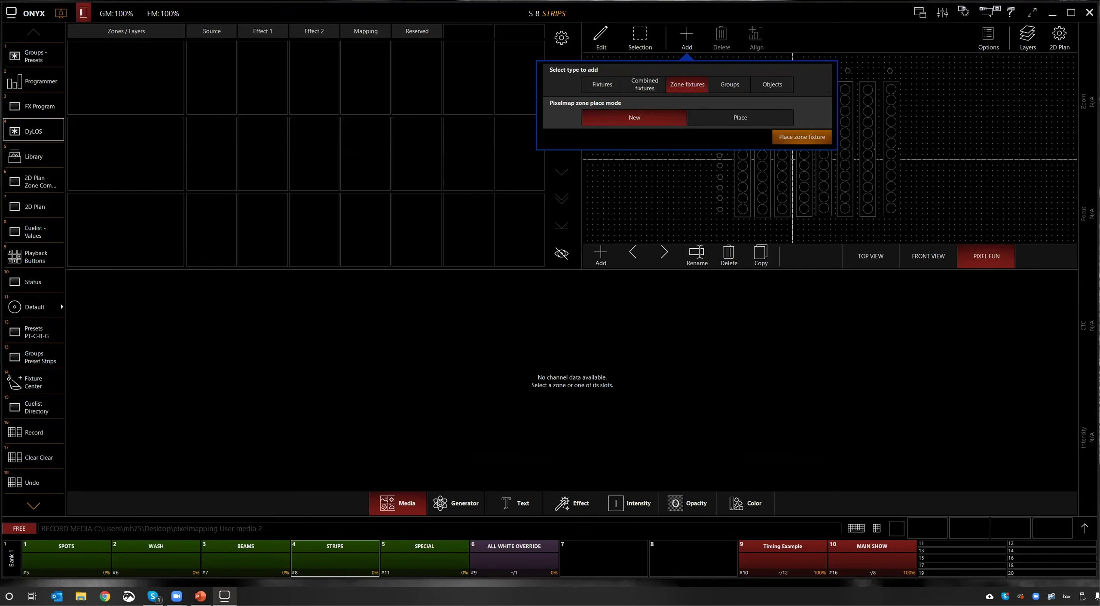
click(751, 180)
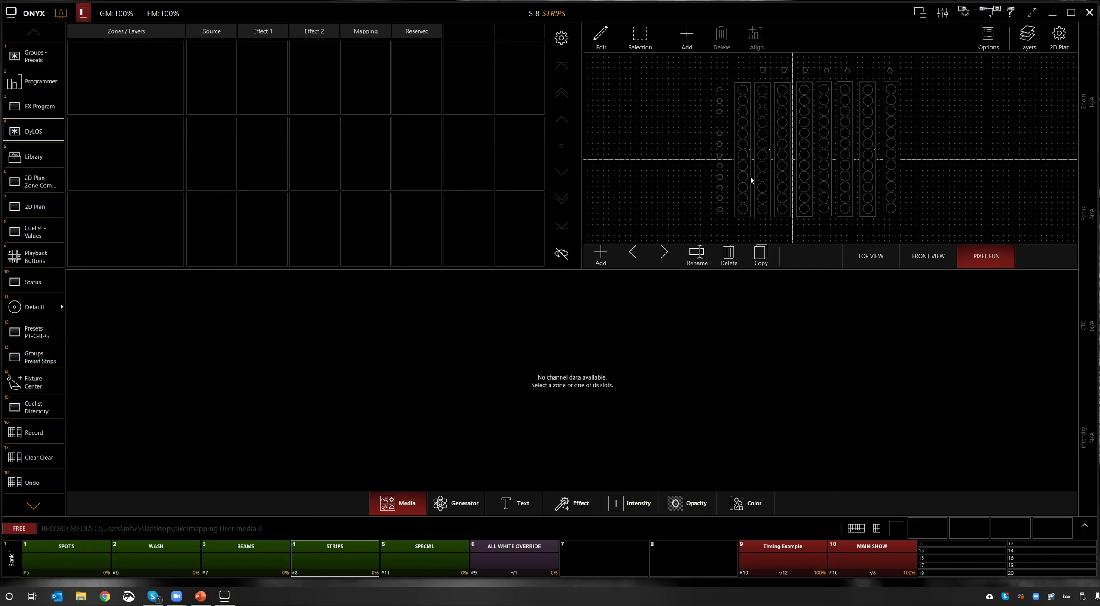
click(688, 40)
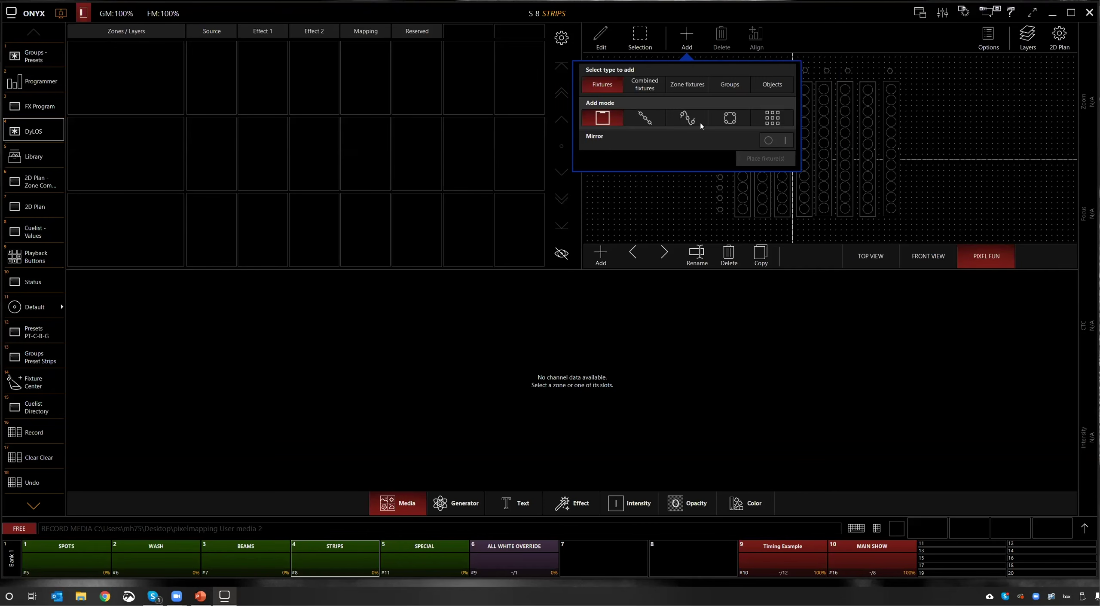
click(687, 84)
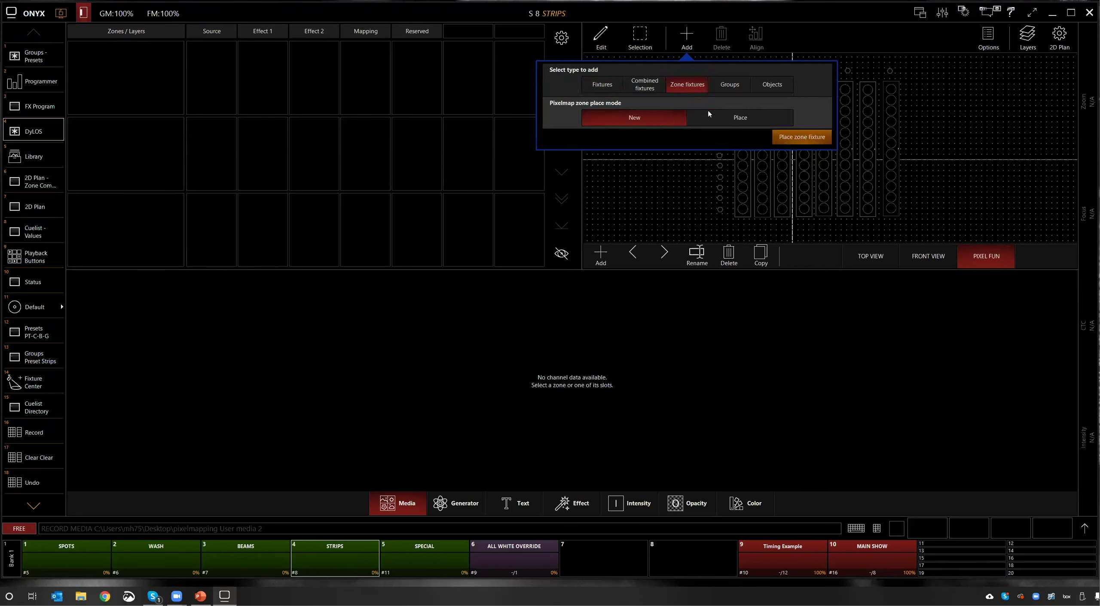
click(740, 117)
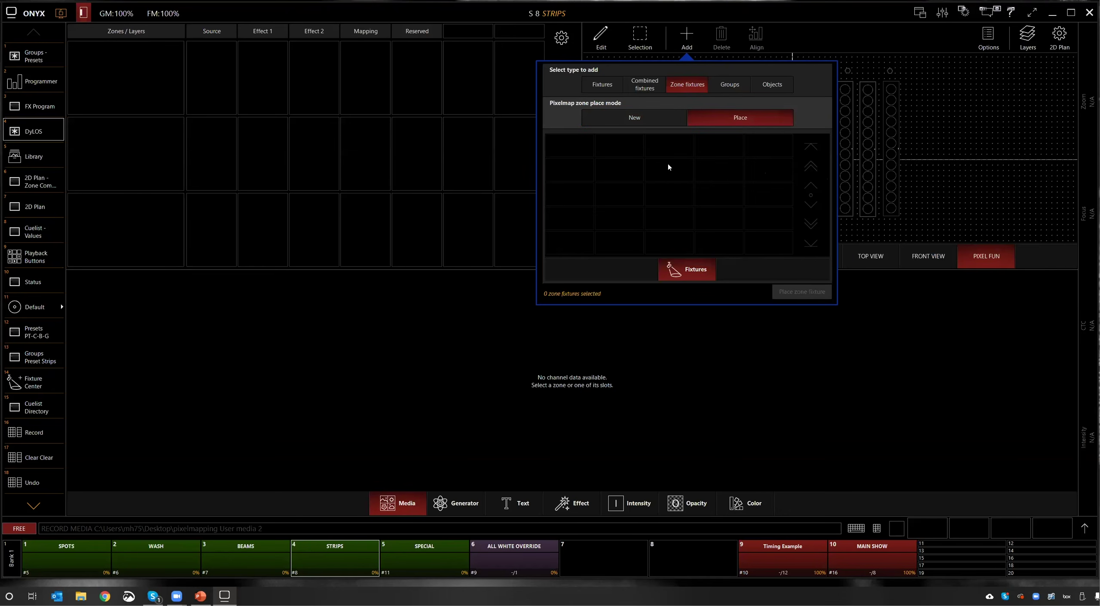
click(654, 122)
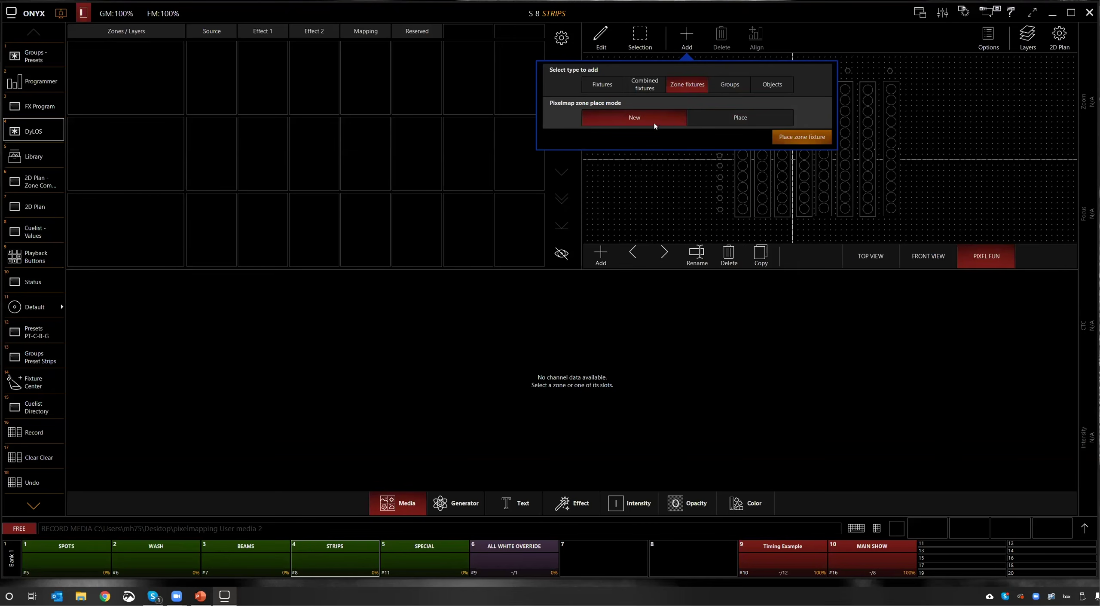
click(799, 138)
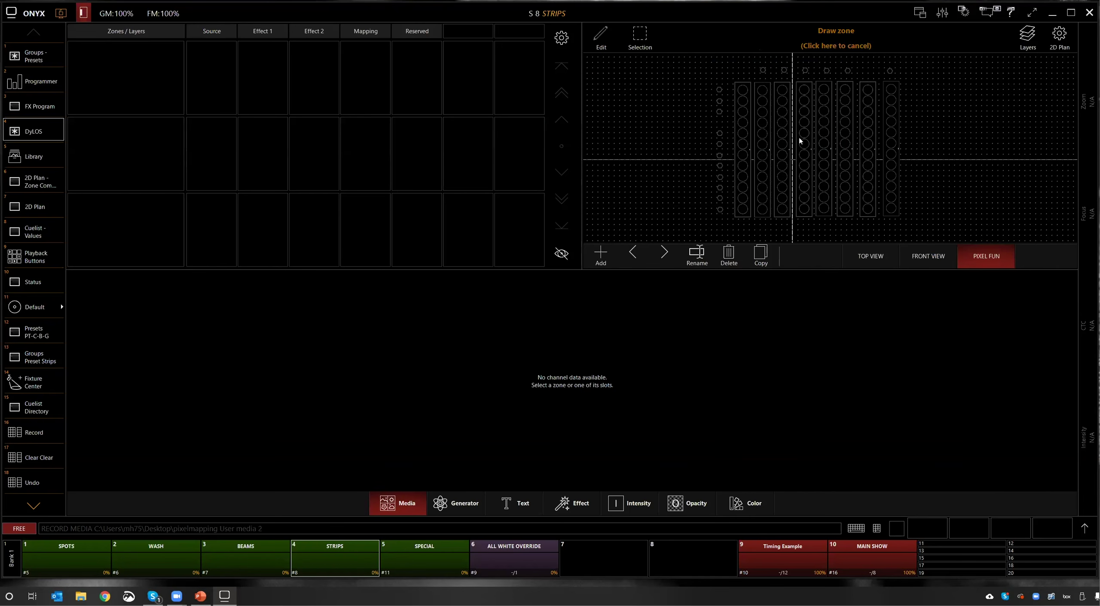
mouse_move(728, 80)
mouse_down()
mouse_move(914, 241)
mouse_move(905, 223)
mouse_up()
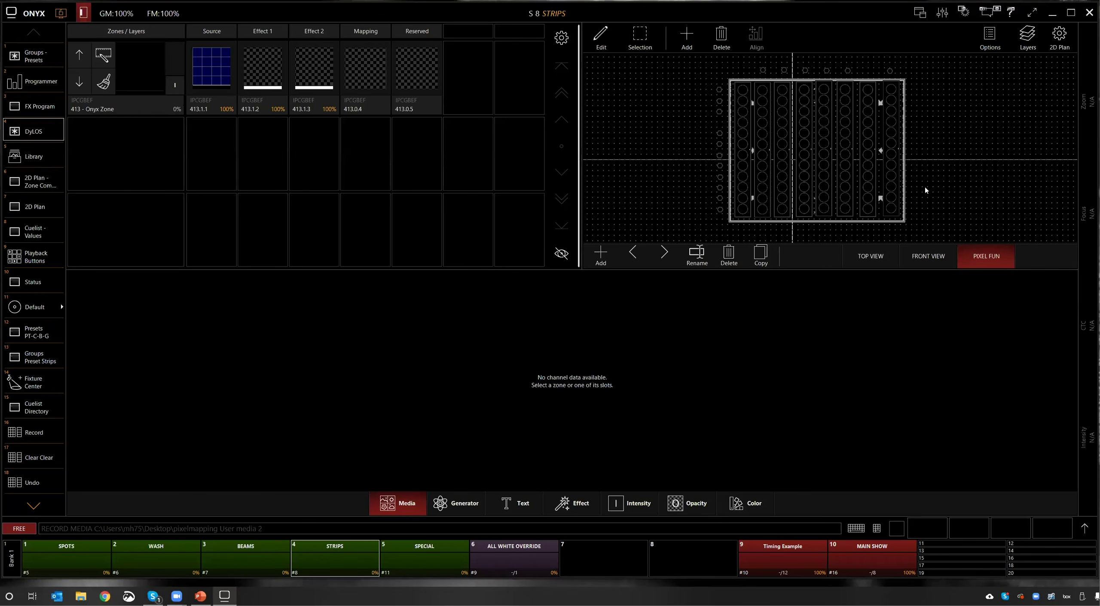
Step: Add a second new zone fixture in the empty area beside the pixel strips, drawn larger than the first zone
scroll(928, 182, down, 2)
drag(915, 184, 679, 106)
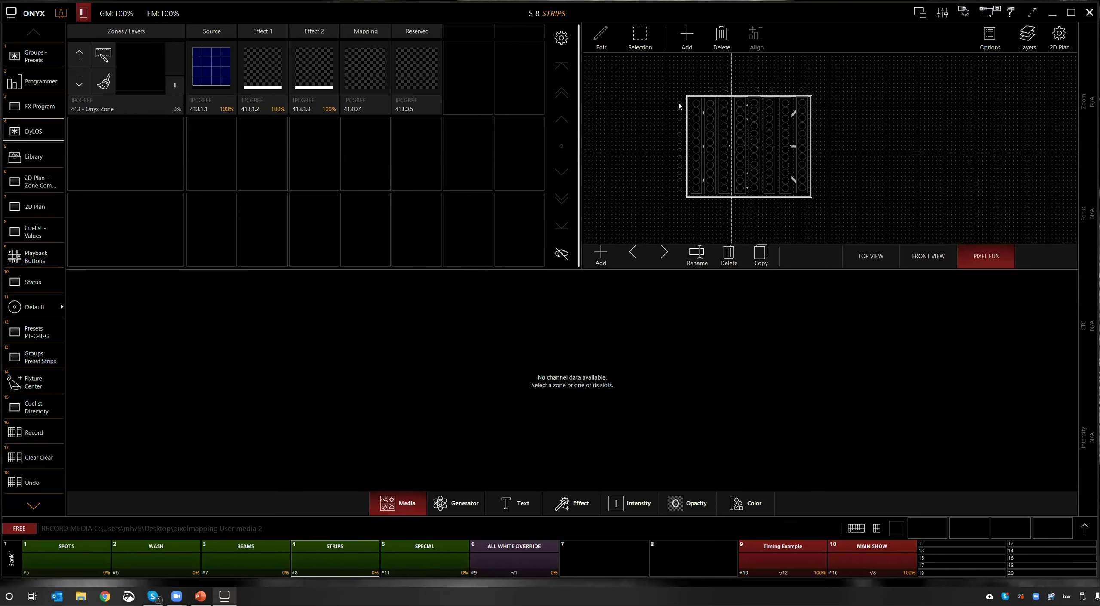
click(686, 36)
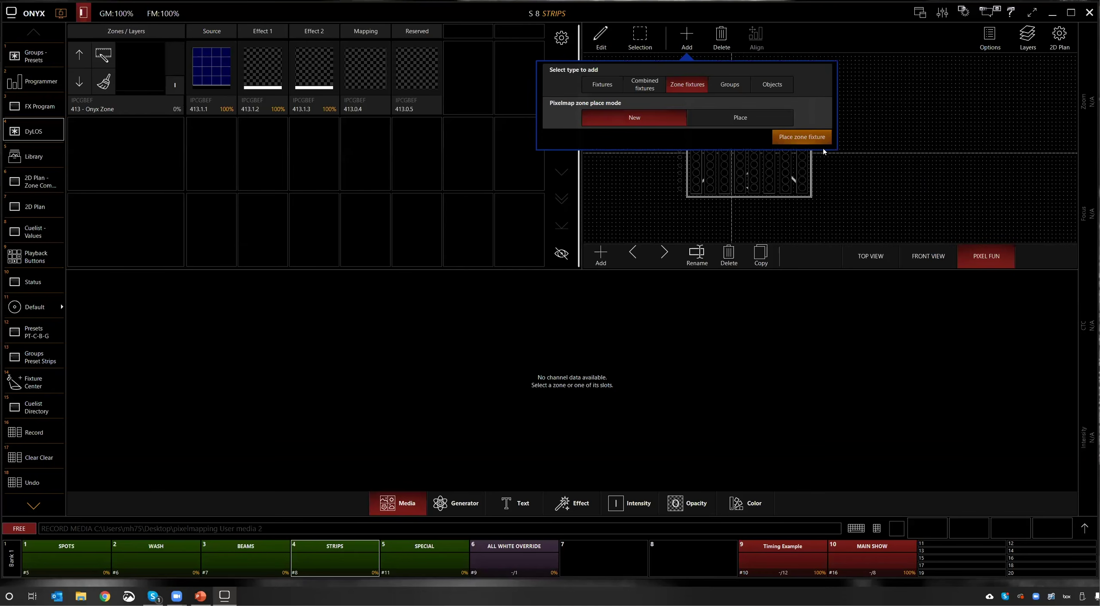
click(801, 136)
mouse_move(827, 70)
mouse_down()
mouse_move(854, 208)
mouse_move(1022, 229)
mouse_up()
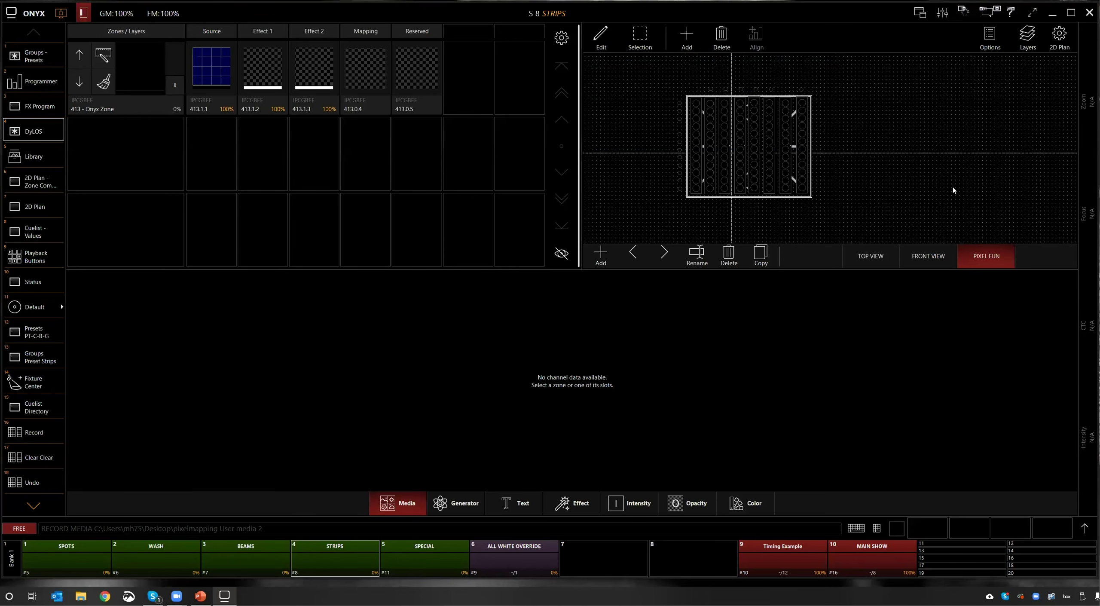
click(952, 156)
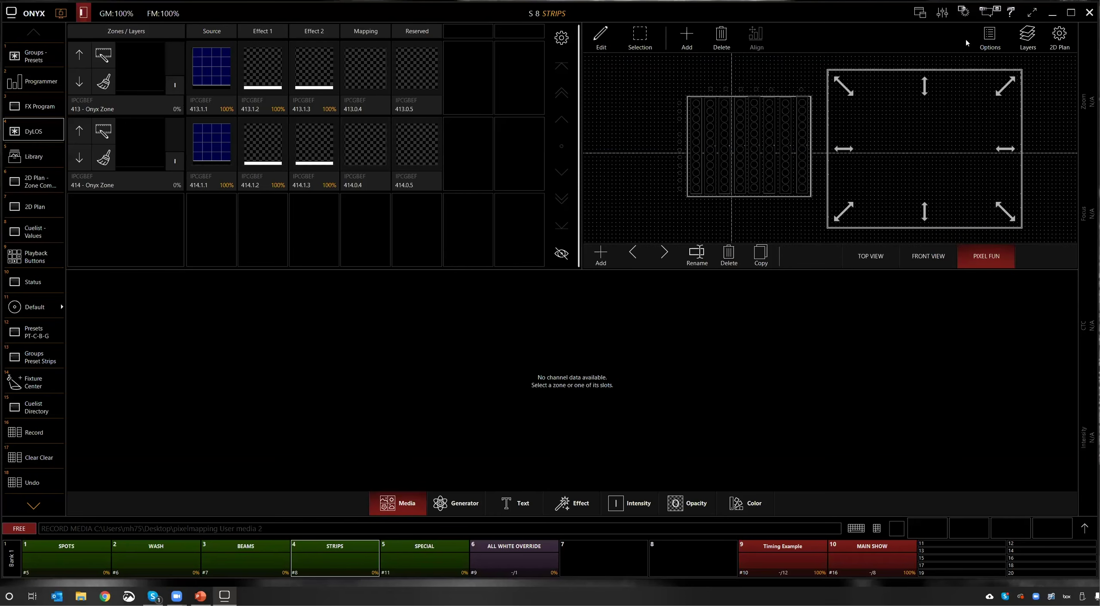
Step: Raise the zone preview transparency in the Pixel Fun zone options and return the plan to live mode
click(988, 38)
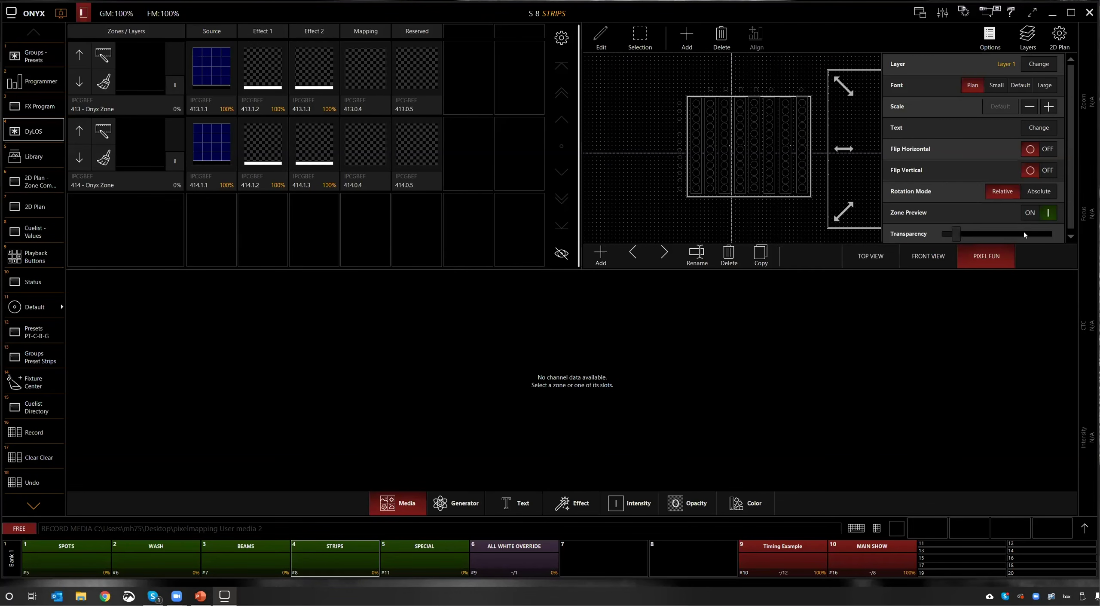
drag(1004, 237, 1050, 236)
click(811, 68)
click(811, 109)
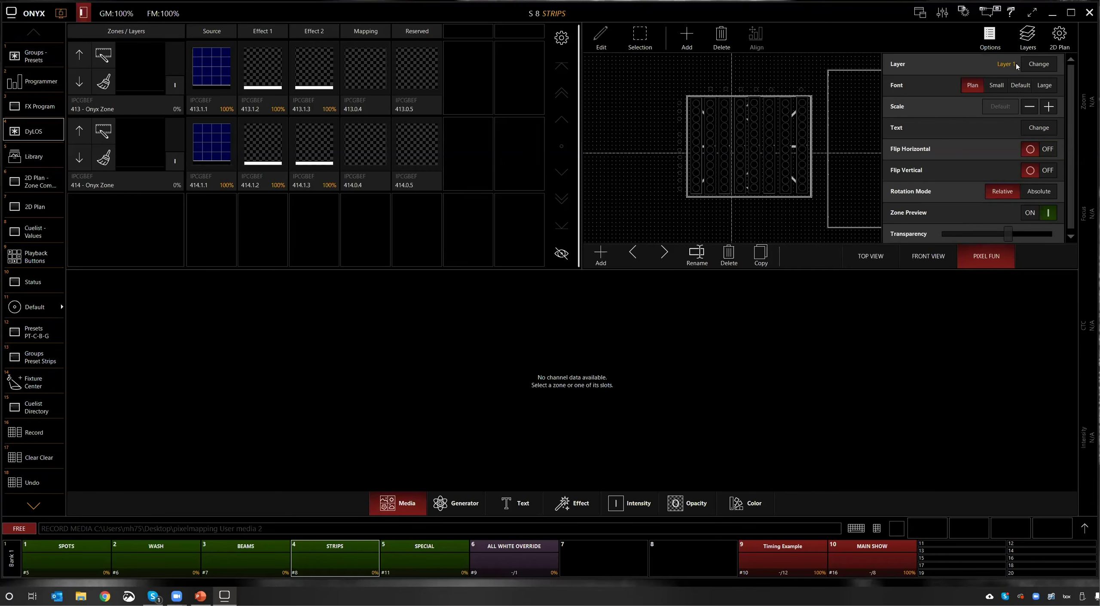
click(989, 37)
click(606, 39)
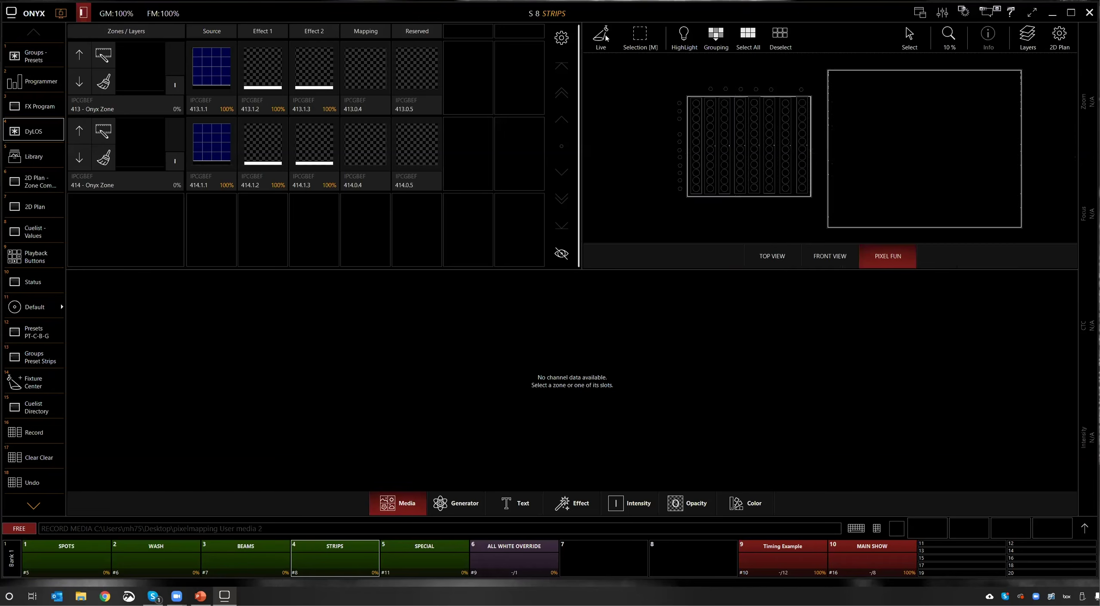
click(607, 39)
click(607, 39)
Step: In Top View edit mode, add a new zone fixture drawn around the three rows of numbered fixtures
click(838, 257)
click(761, 259)
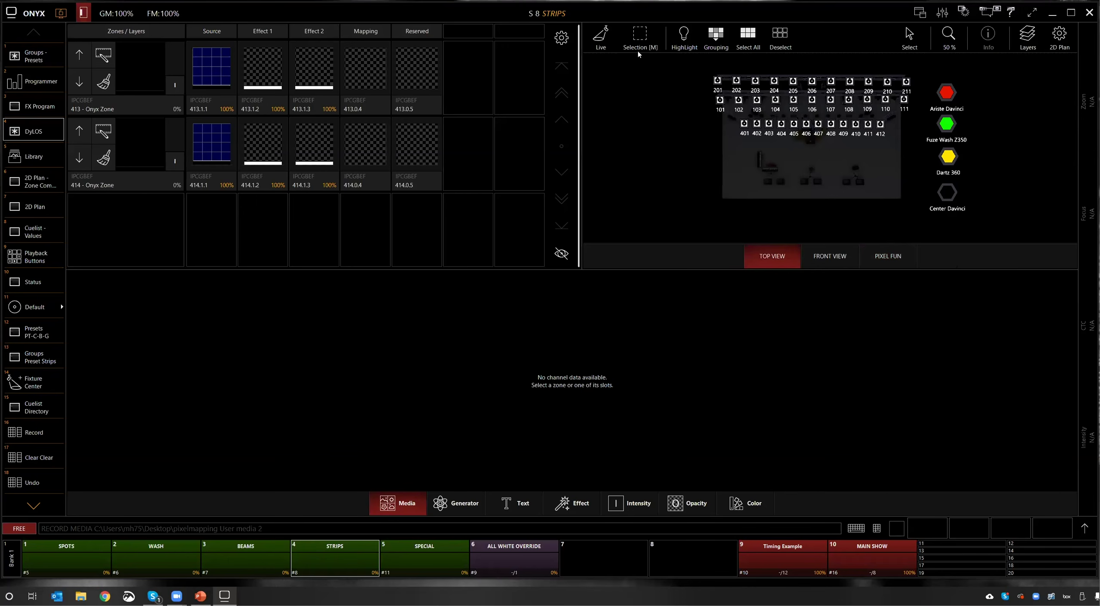
click(597, 43)
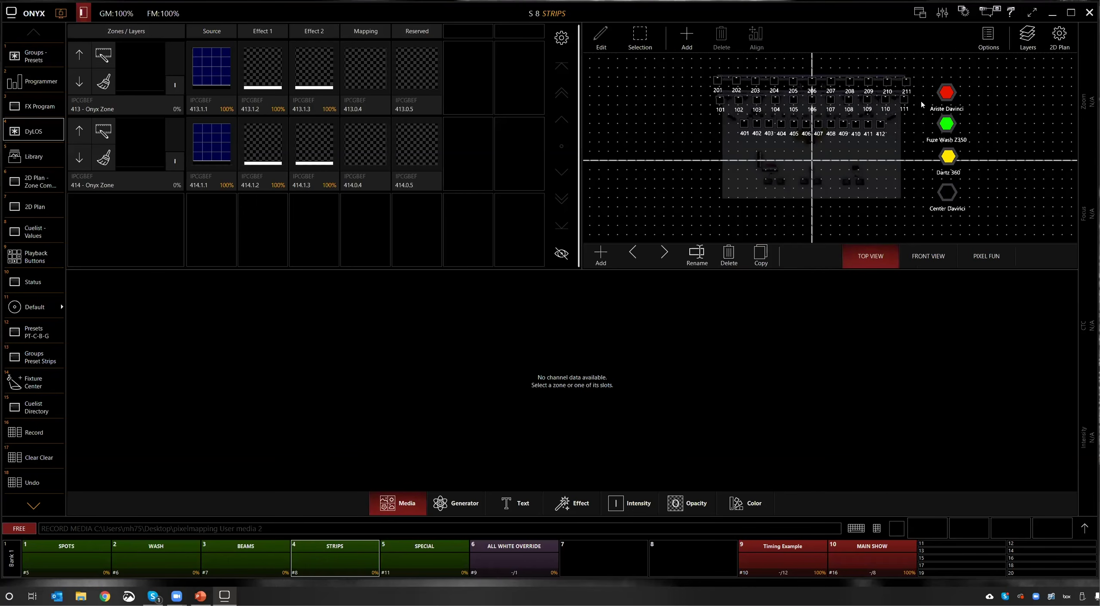
click(688, 43)
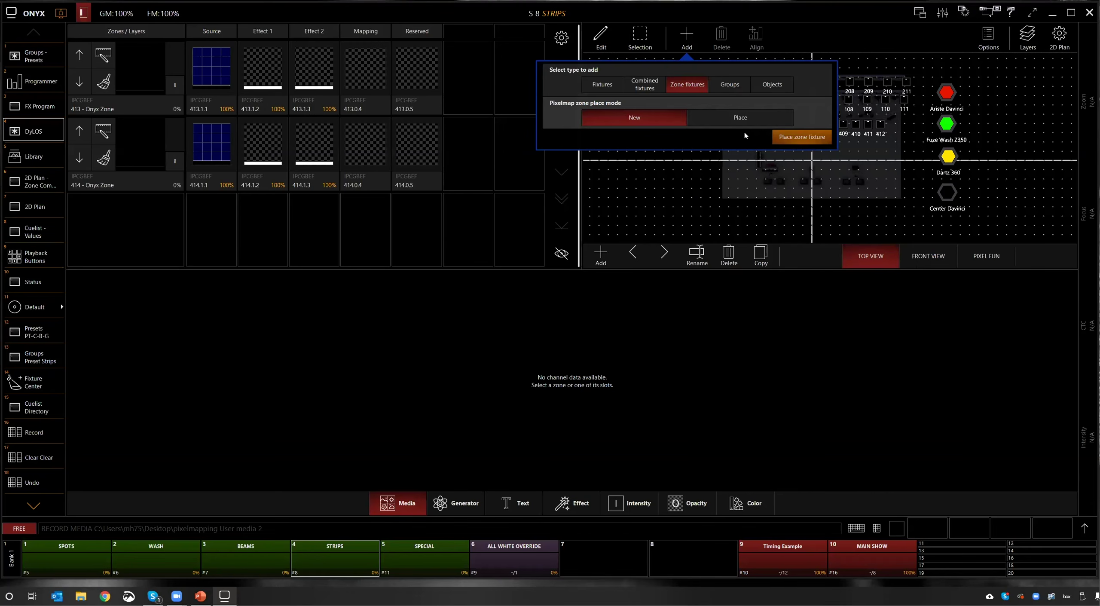
click(811, 137)
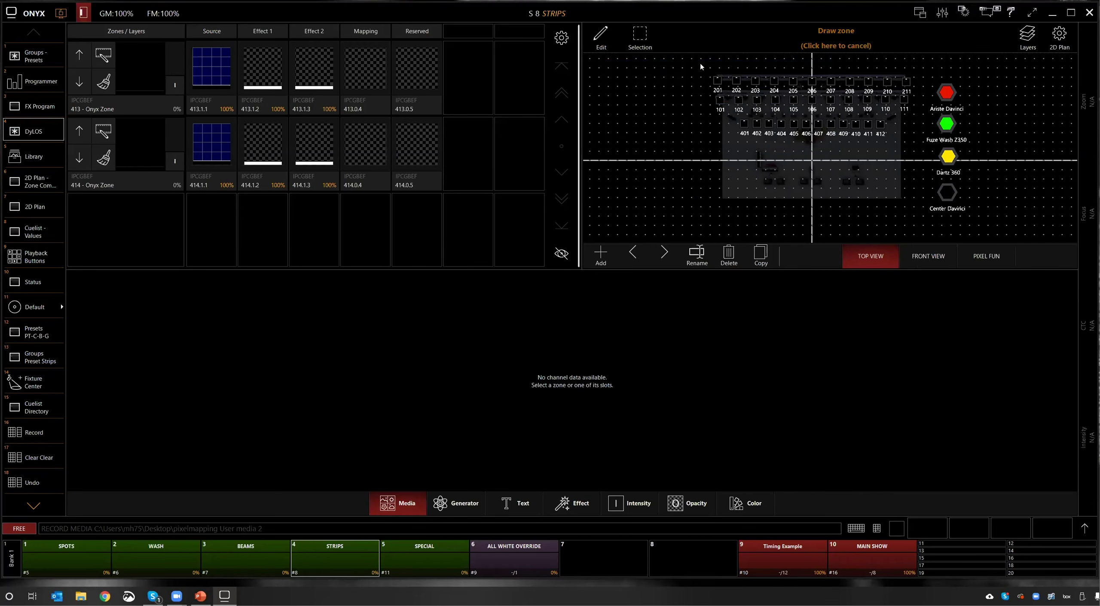
mouse_move(702, 65)
mouse_down()
mouse_move(717, 98)
mouse_move(921, 153)
mouse_up()
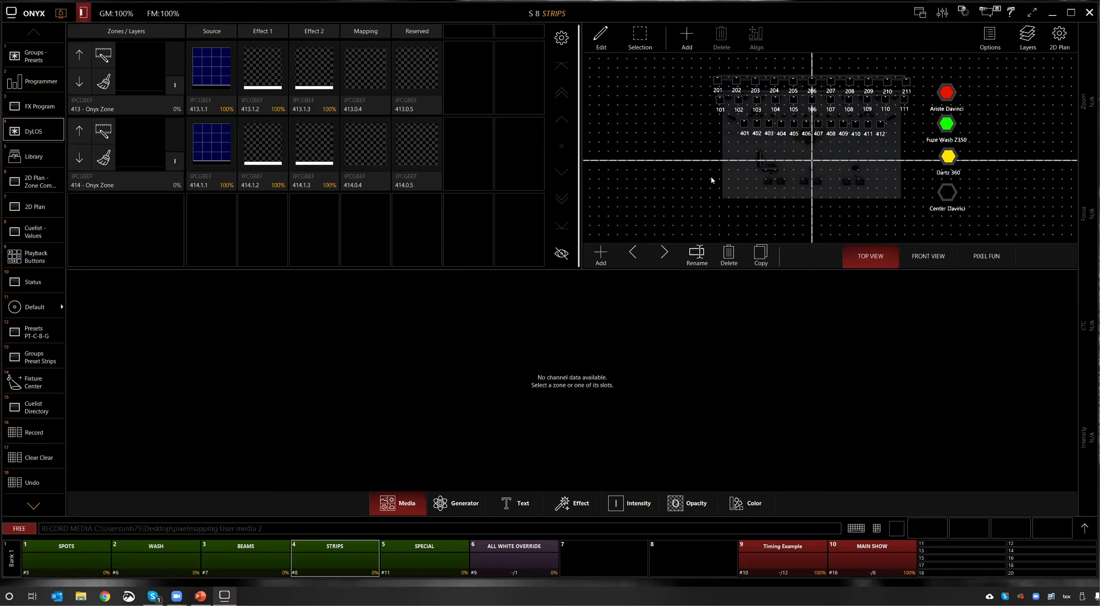
click(116, 221)
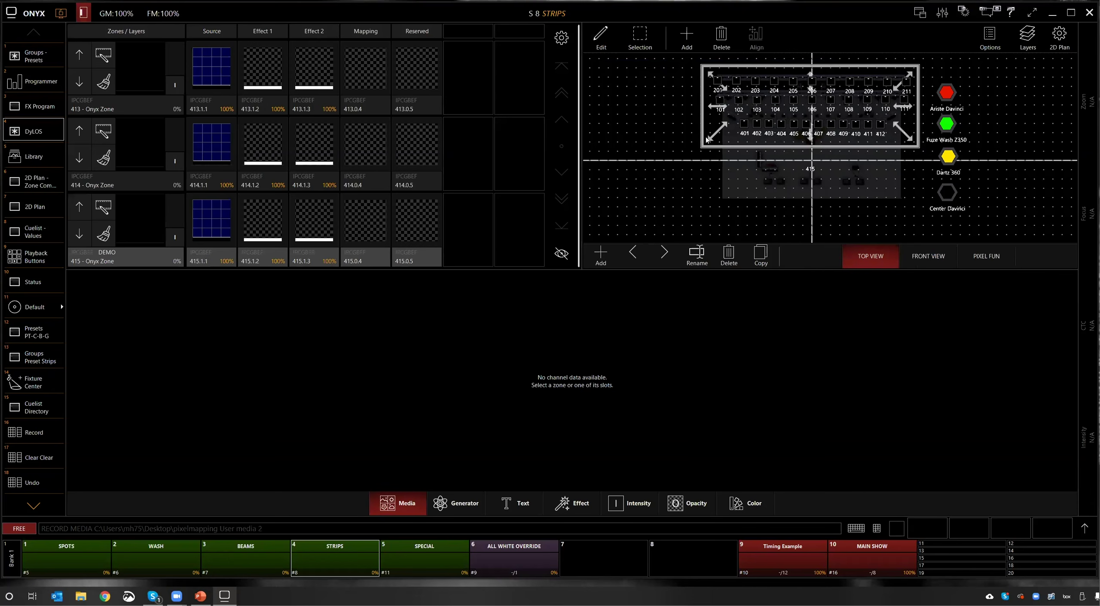
Step: Extend the Top View zone toward the stage centre and reposition it over the three fixture rows
mouse_move(810, 158)
mouse_down()
mouse_move(816, 209)
mouse_move(808, 142)
mouse_move(811, 235)
mouse_move(809, 142)
mouse_up()
drag(818, 184, 807, 165)
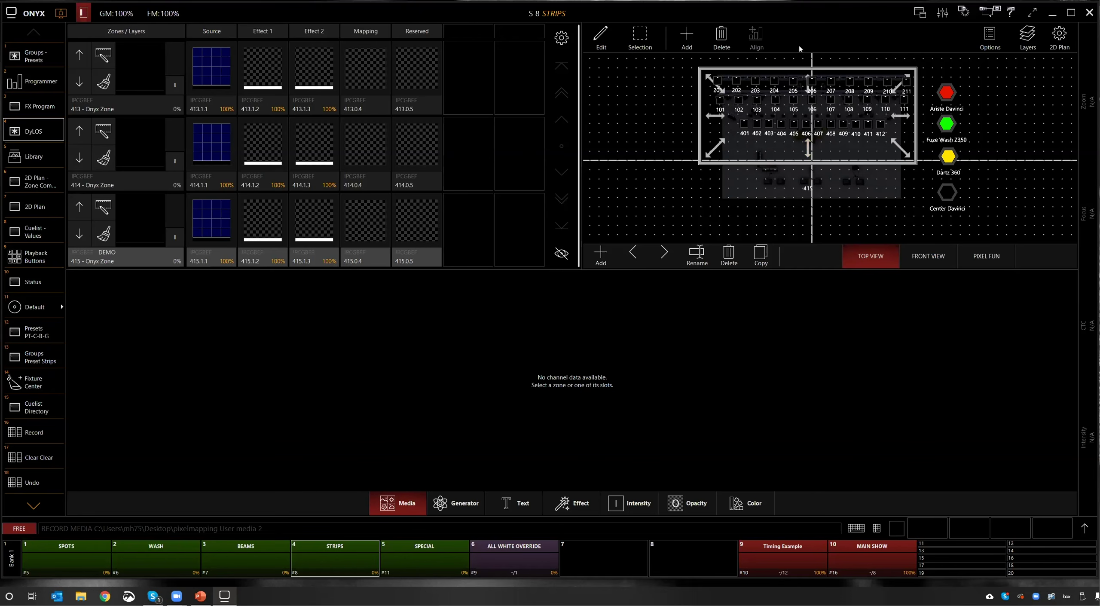
mouse_move(795, 71)
mouse_down()
mouse_move(780, 71)
mouse_move(797, 67)
mouse_up()
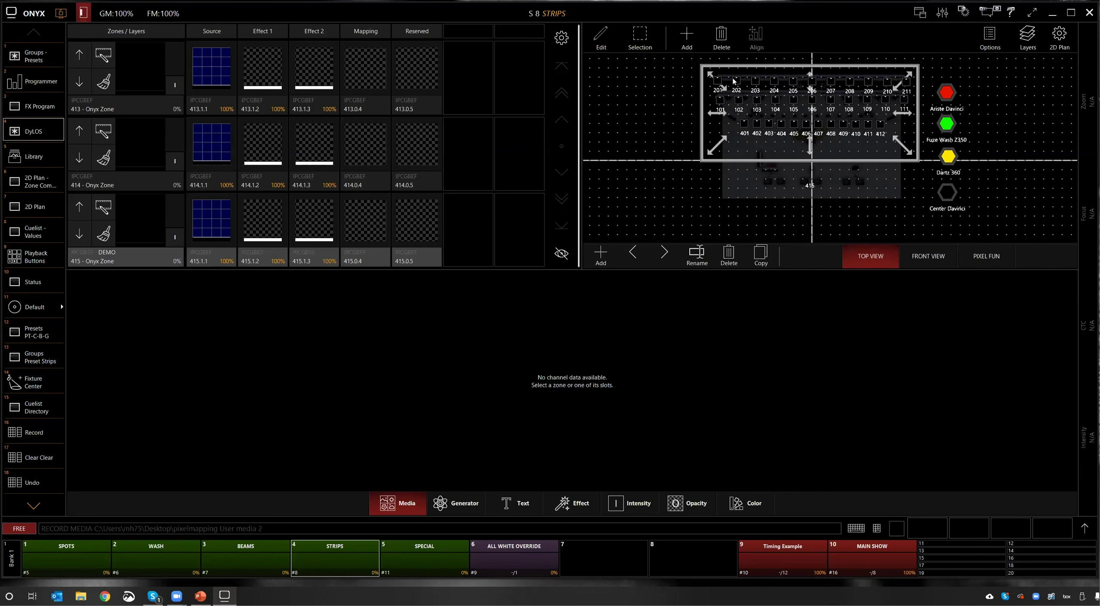
Step: Raise the Top View zone's transparency, return to live mode, and check the Front View and Pixel Fun plans
click(989, 37)
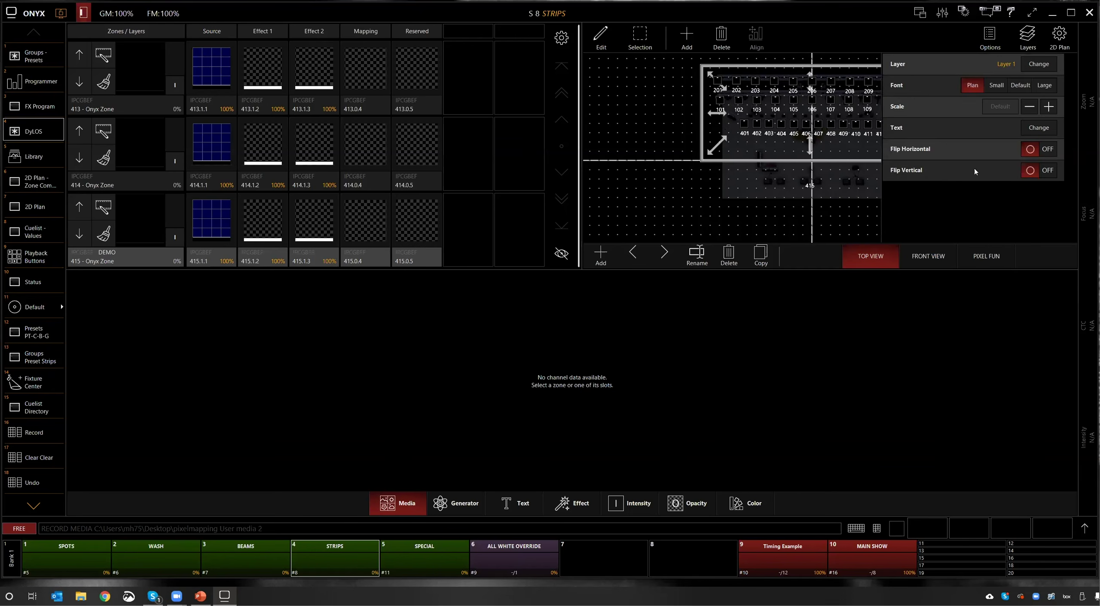
drag(954, 234, 1001, 234)
click(603, 40)
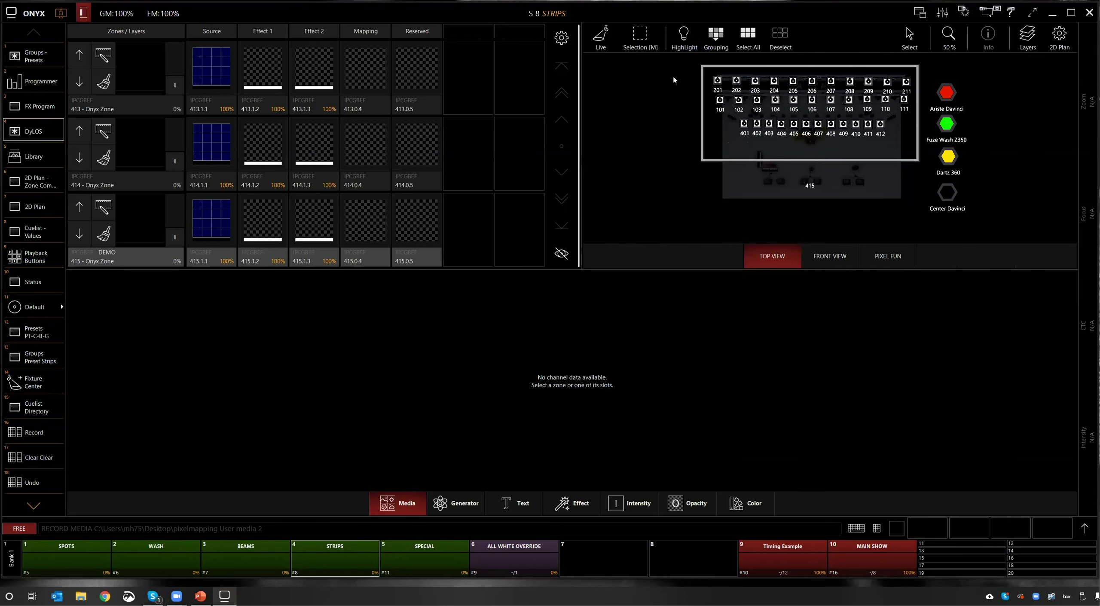
click(837, 253)
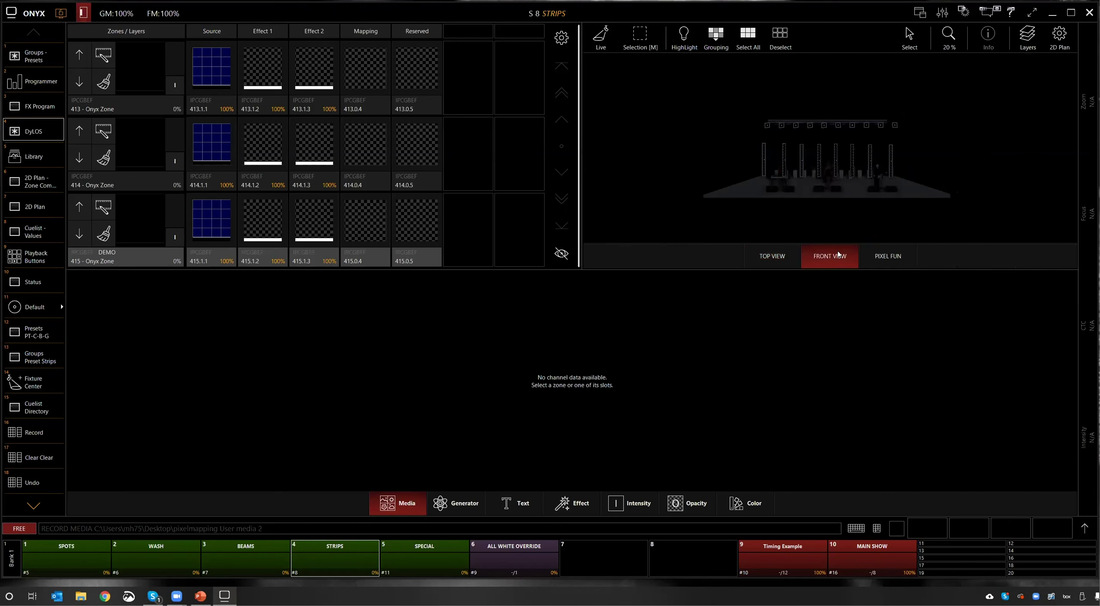
click(878, 260)
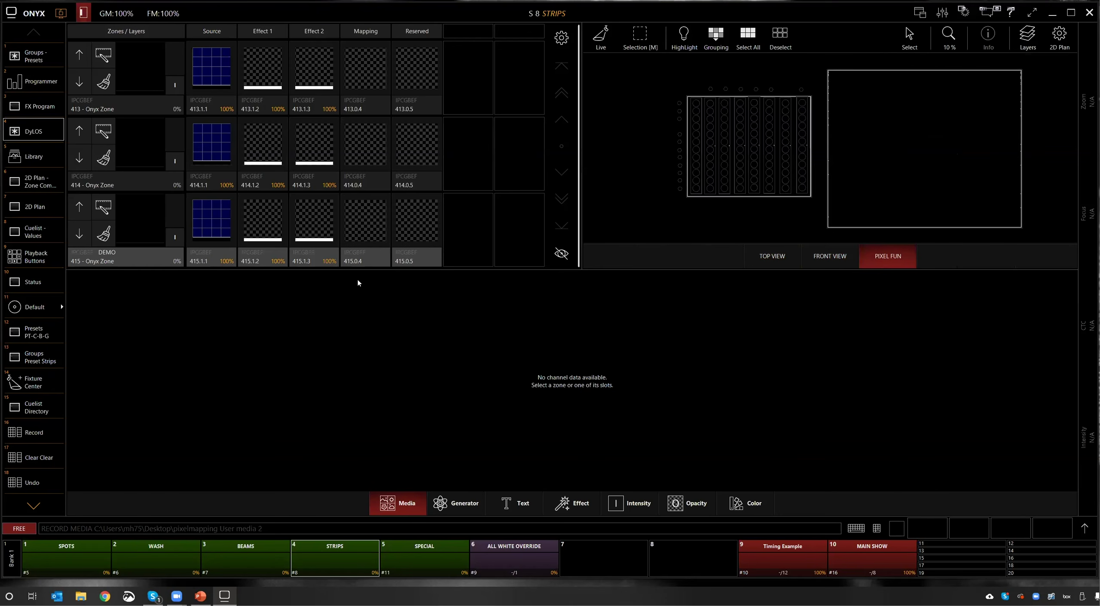
Step: Open the patch and filter the fixture list to the Onyx Zone type
click(19, 7)
click(158, 60)
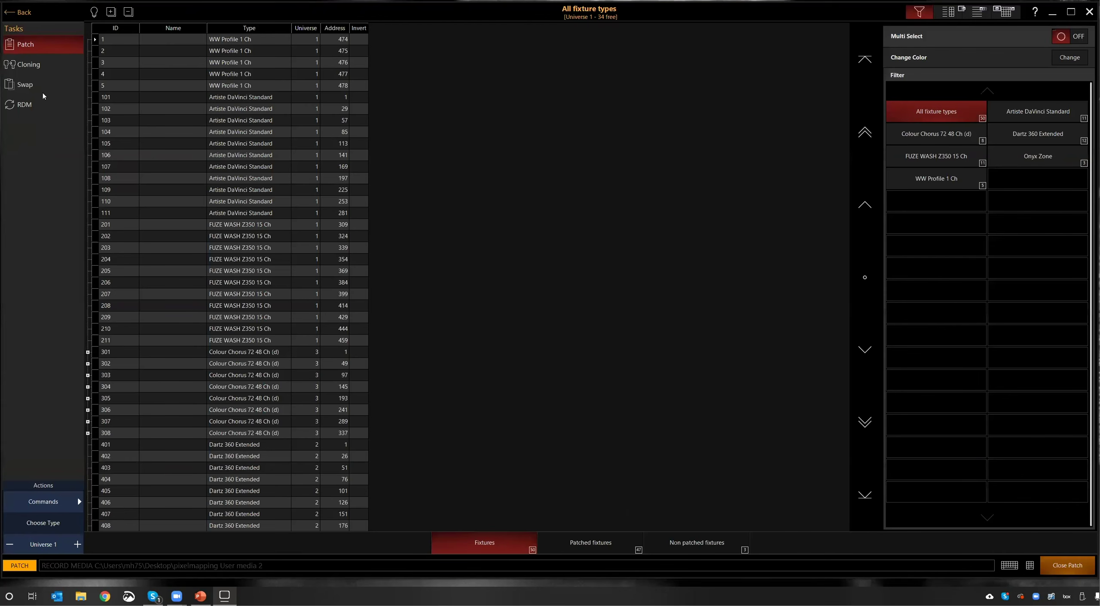
click(1036, 159)
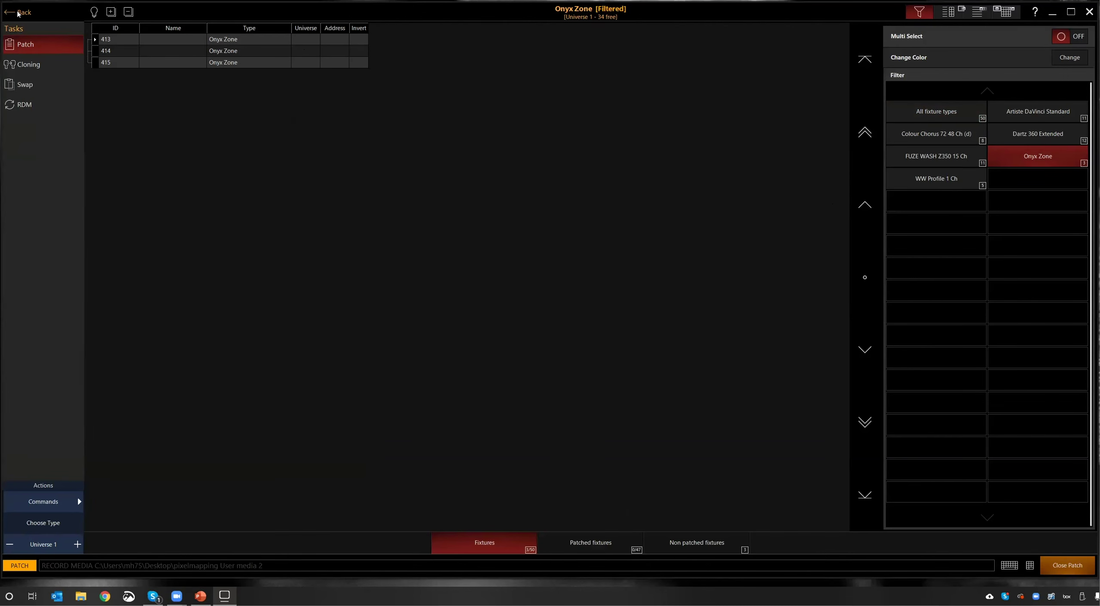
Step: Name Onyx Zone fixture 413 "Pixels" and fixture 415 "Fixttures"
click(148, 42)
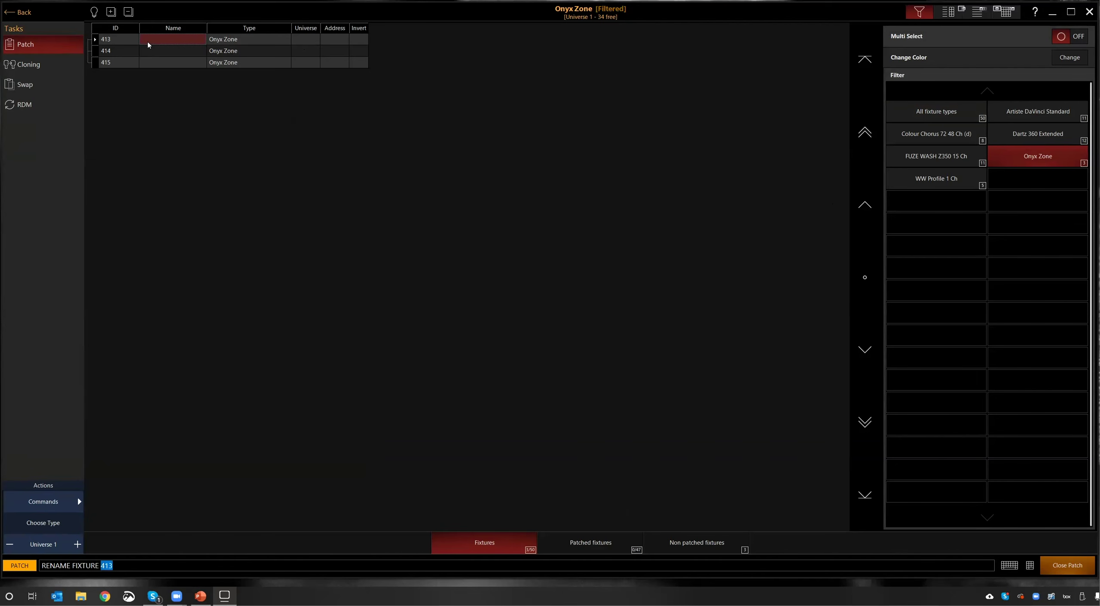
text(Pixe)
key(Return)
click(175, 64)
text(Fixttures)
key(Return)
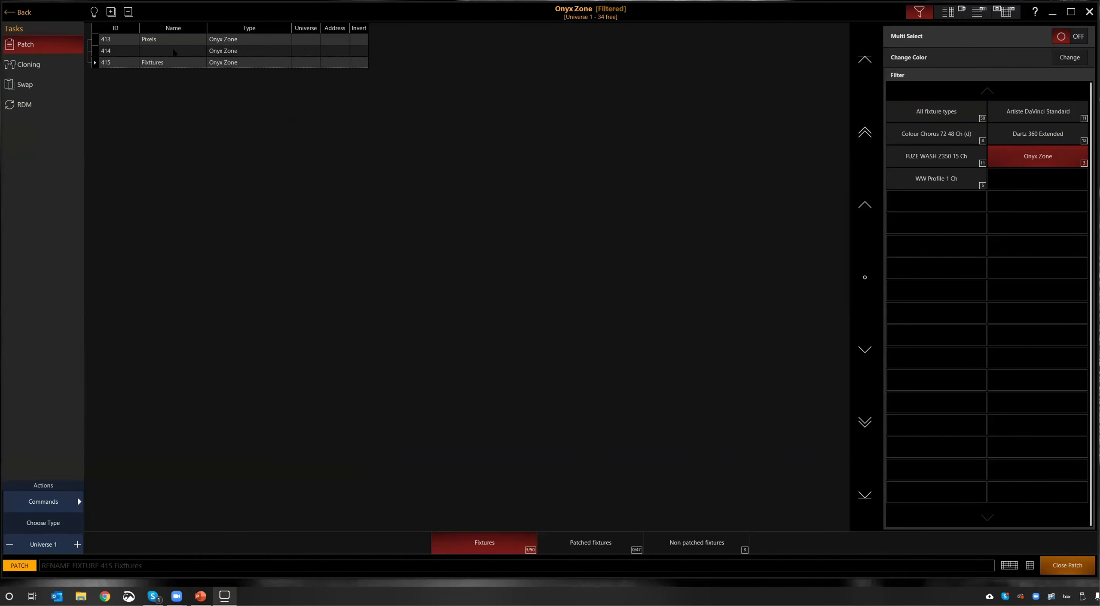
Step: Name Onyx Zone fixture 414 "Preview" and close the patch
click(174, 51)
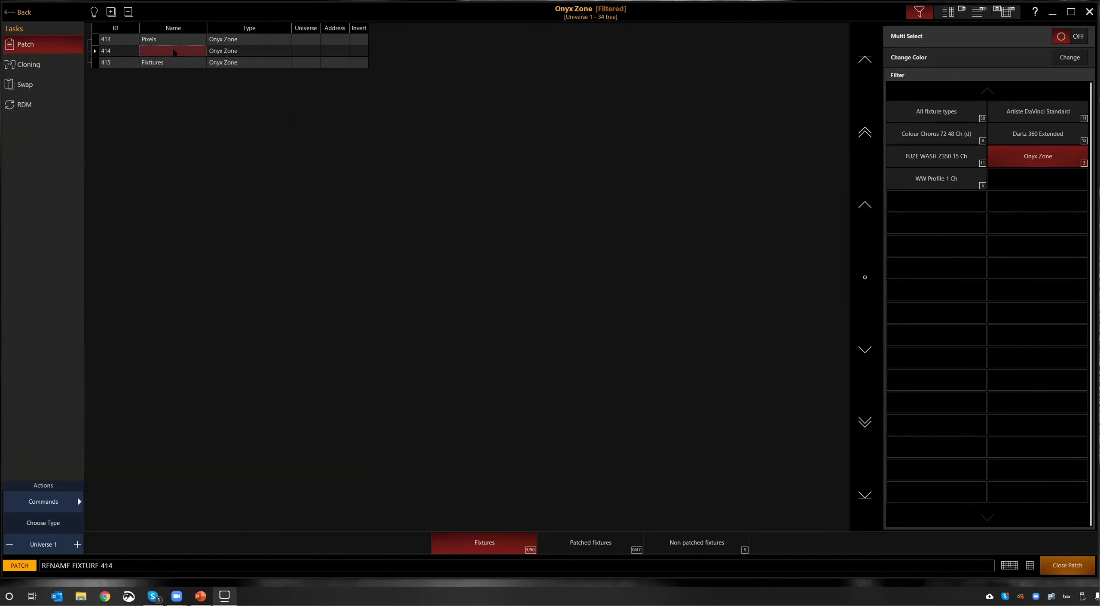
text(Preview)
key(Return)
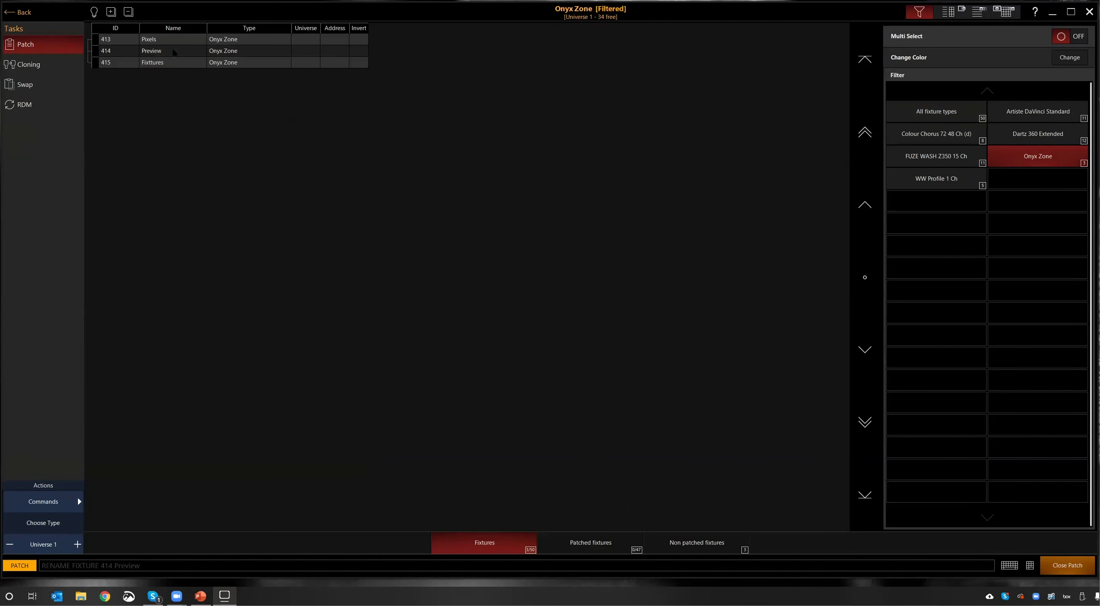
click(20, 15)
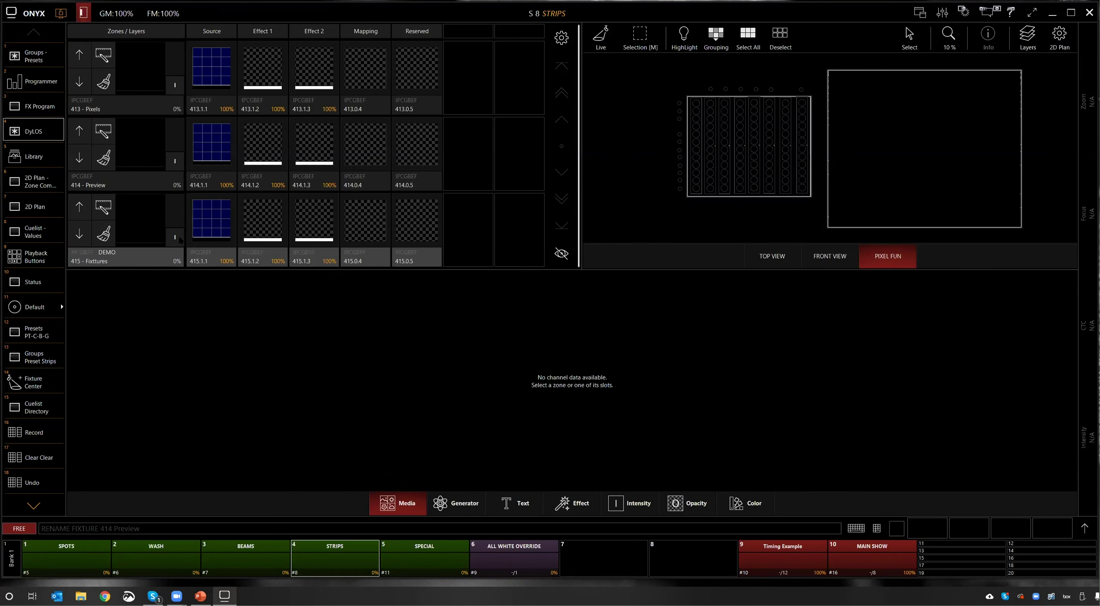
Step: Bring the Fixttures zone to 100% intensity with the Top View plan shown, and check the license status
click(771, 257)
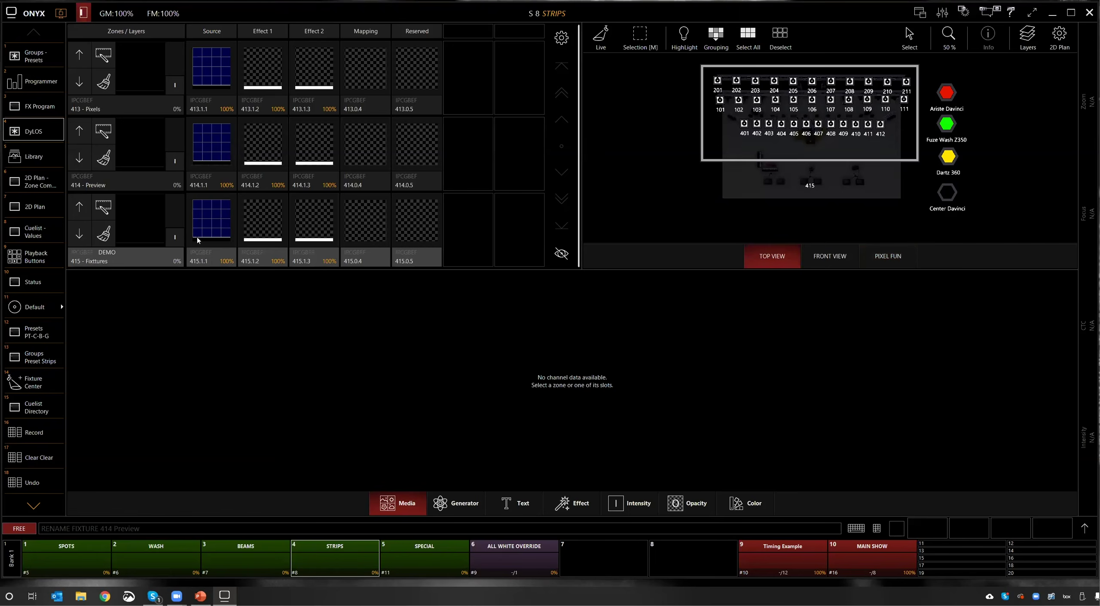
click(179, 224)
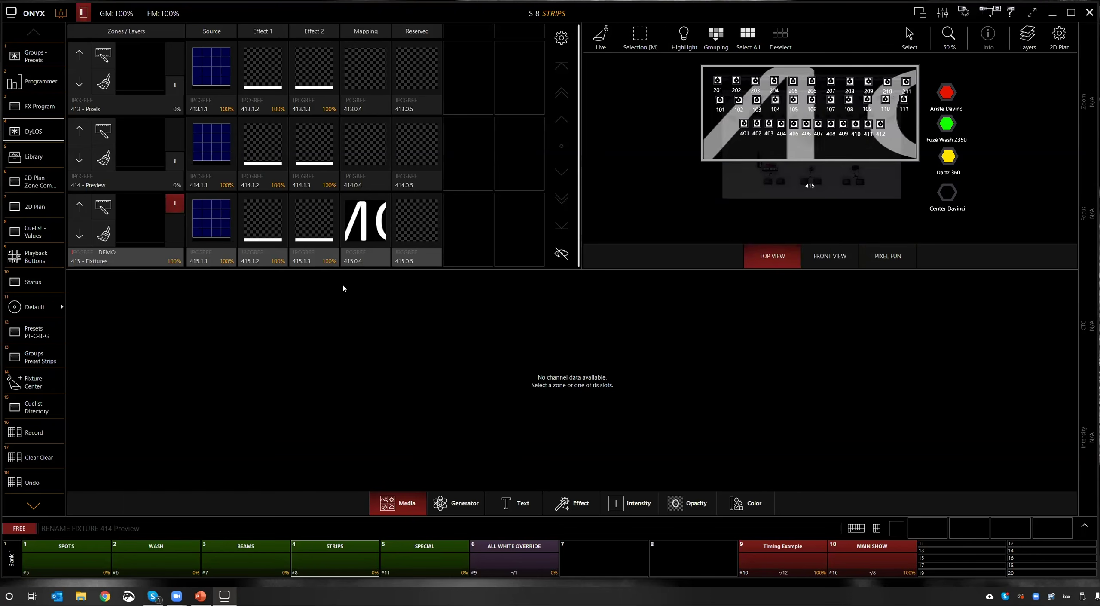
click(24, 529)
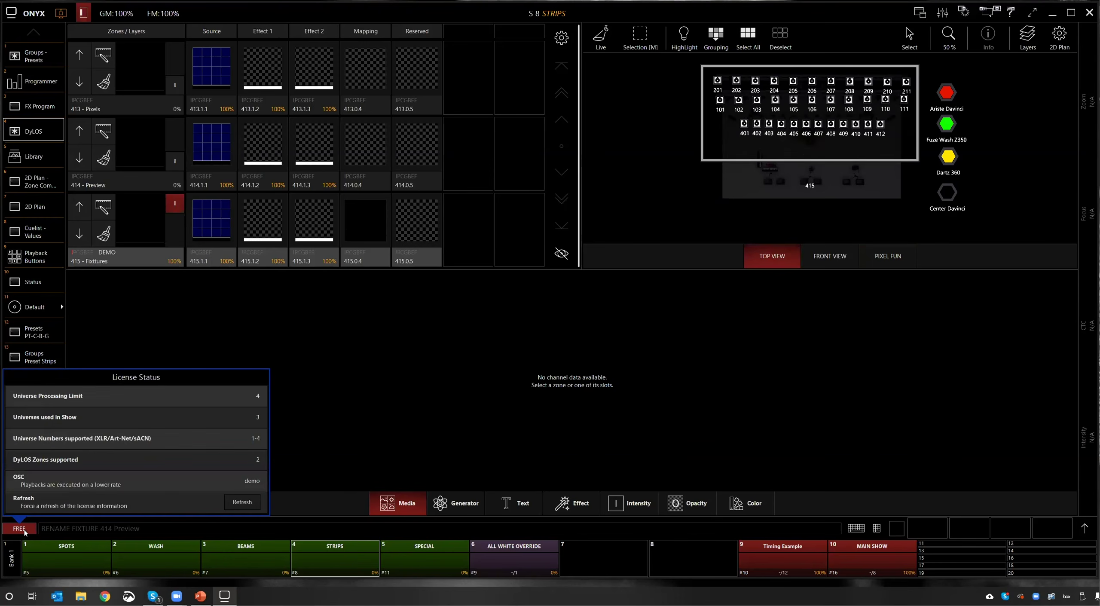
click(24, 531)
click(25, 530)
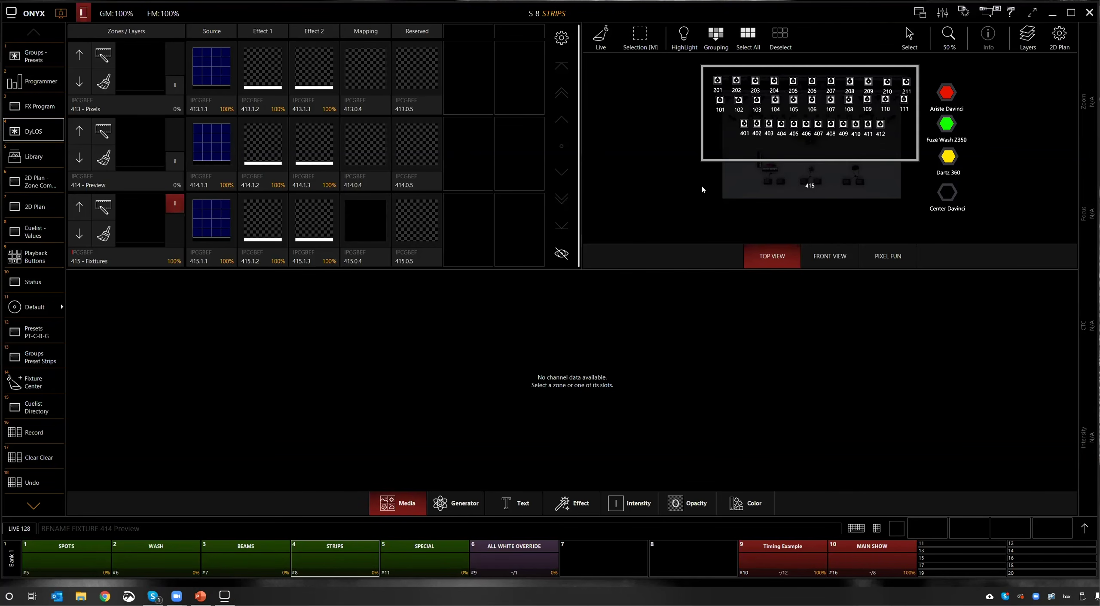
Step: Show the Pixel Fun plan, raise the Preview zone to 100% intensity, and select its source slot
click(878, 259)
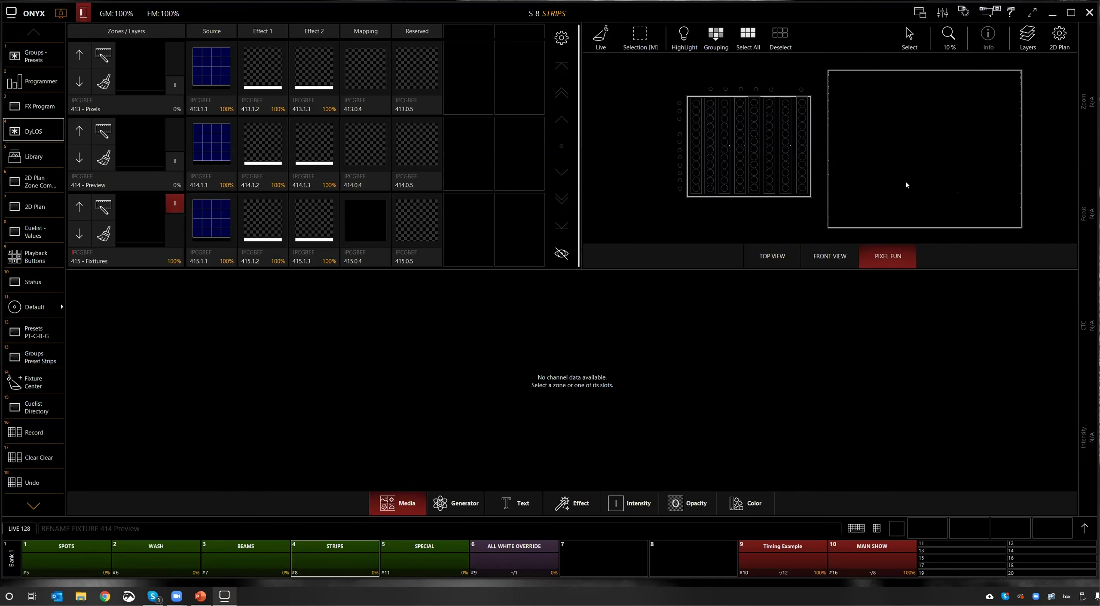
drag(170, 164, 166, 119)
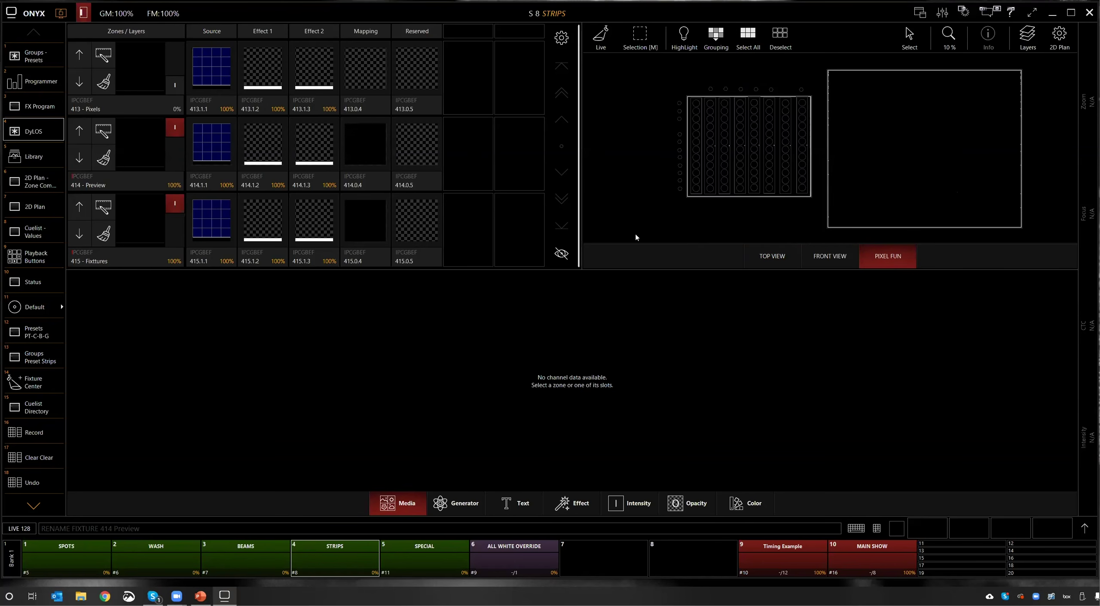
click(221, 142)
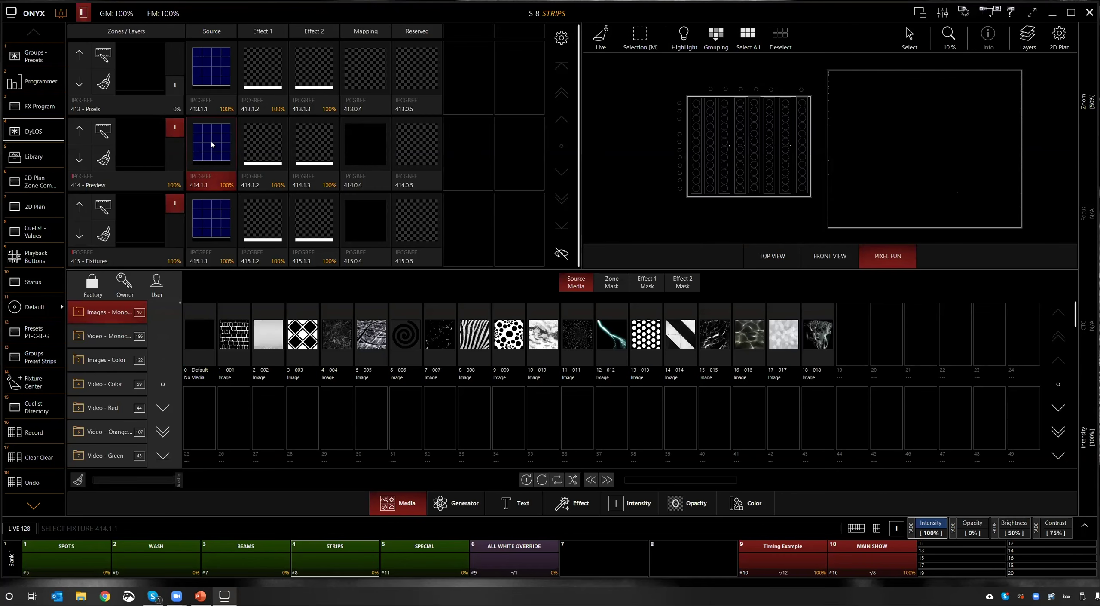
Step: Bring the STRIPS playback to 100% and fade the Pixels zone in, out and back to 100% over it
click(366, 566)
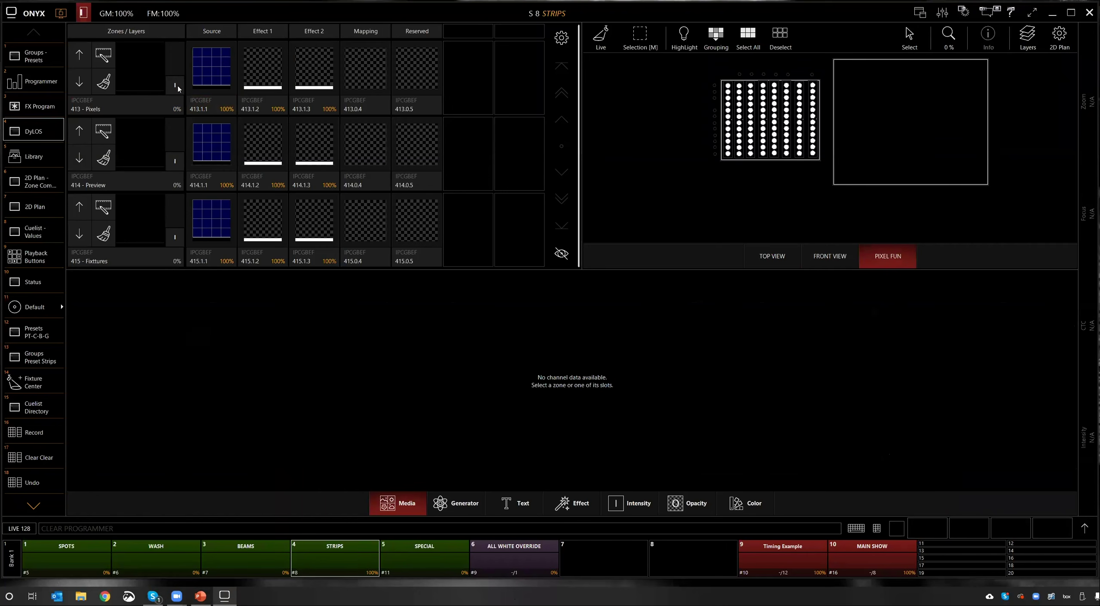
drag(179, 86, 177, 56)
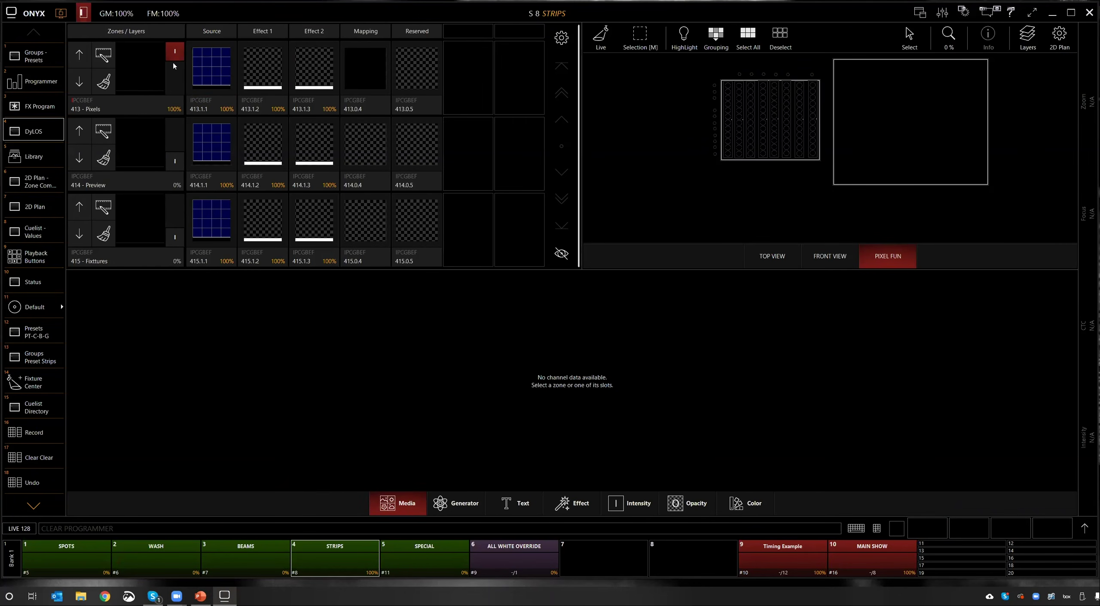
drag(175, 53, 171, 115)
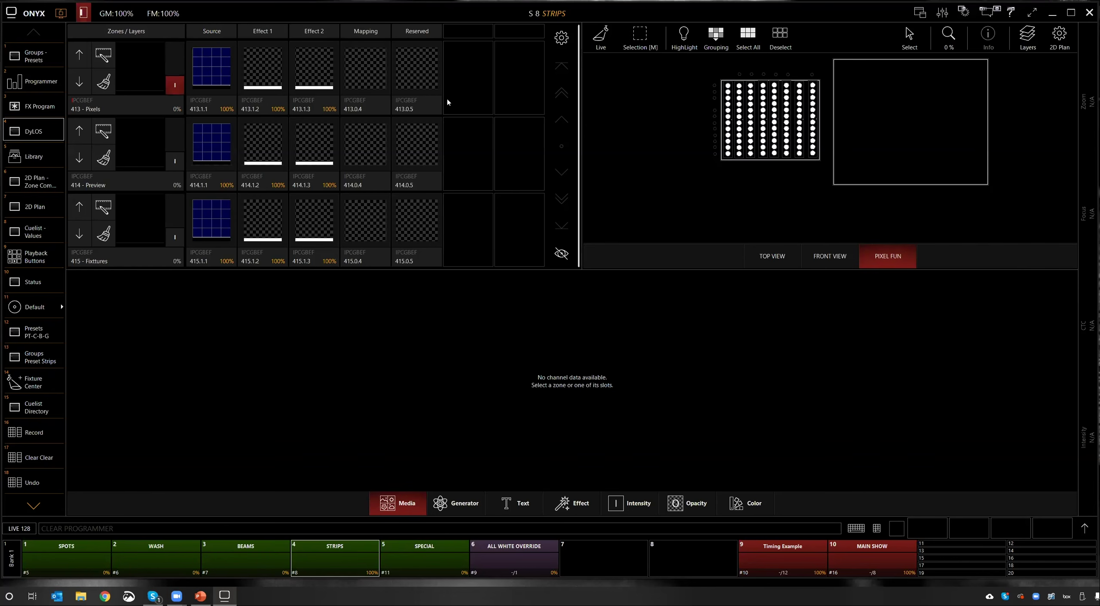
drag(171, 85, 175, 51)
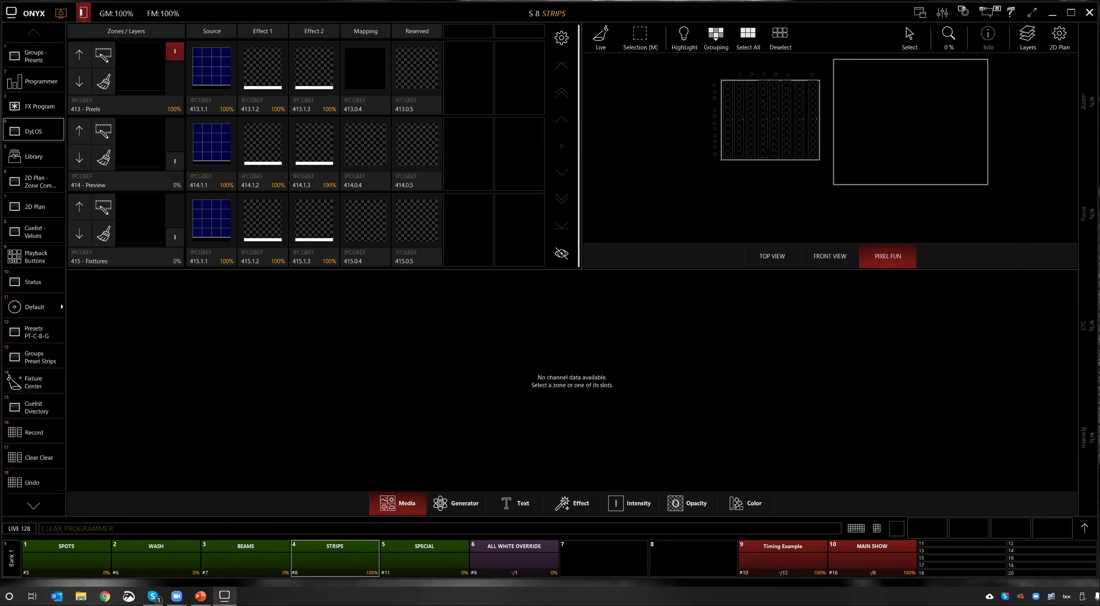
Step: Give the Pixels zone source image 001 from Images - Color, and replace it with video 030 from Video - Color
click(225, 69)
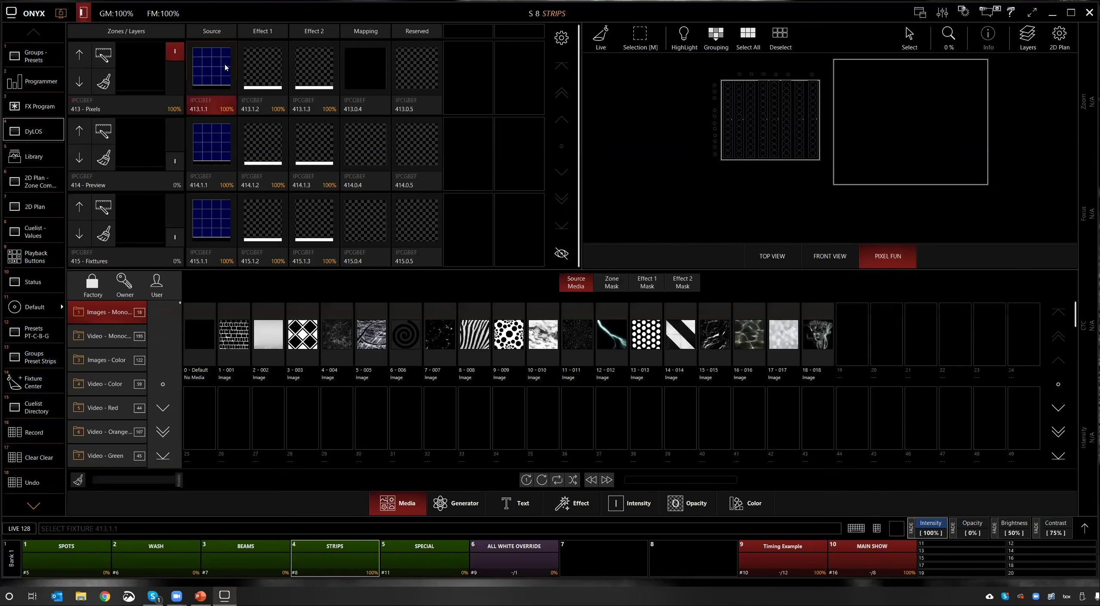
click(105, 358)
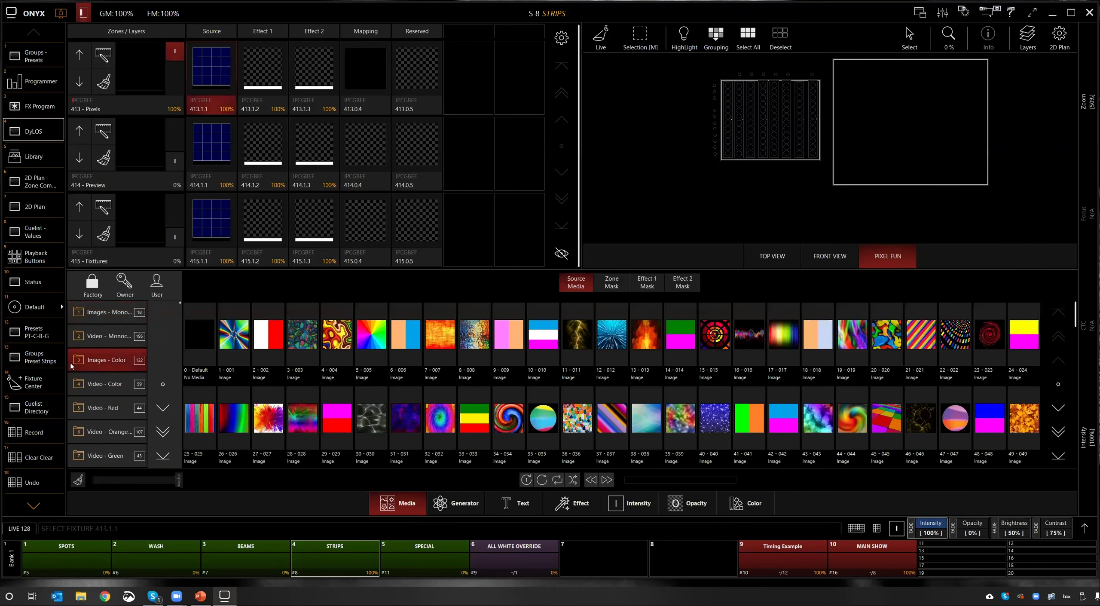
click(231, 342)
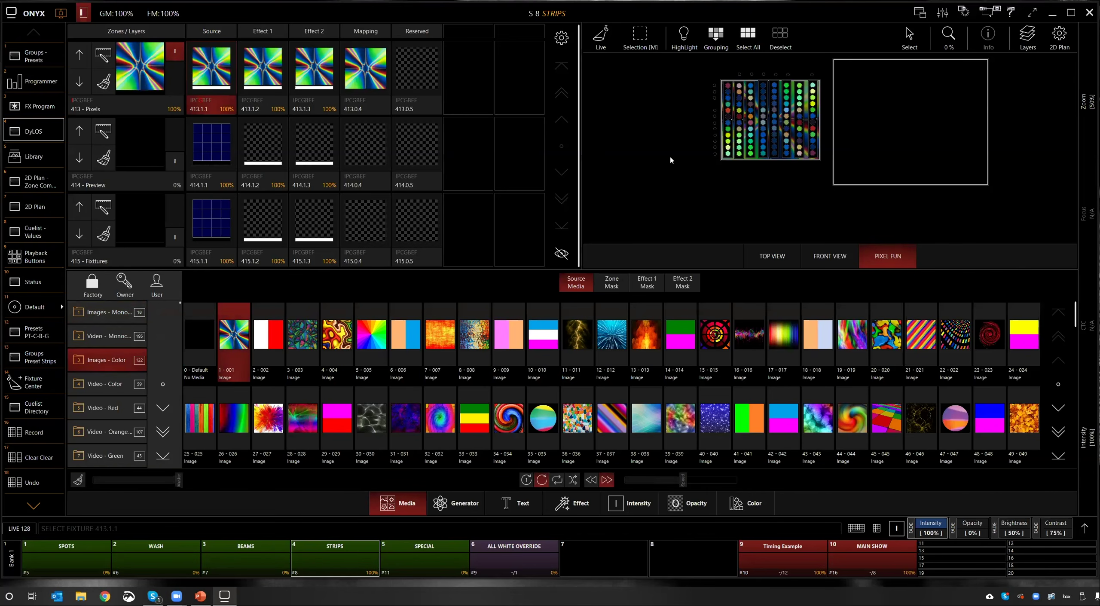
click(85, 387)
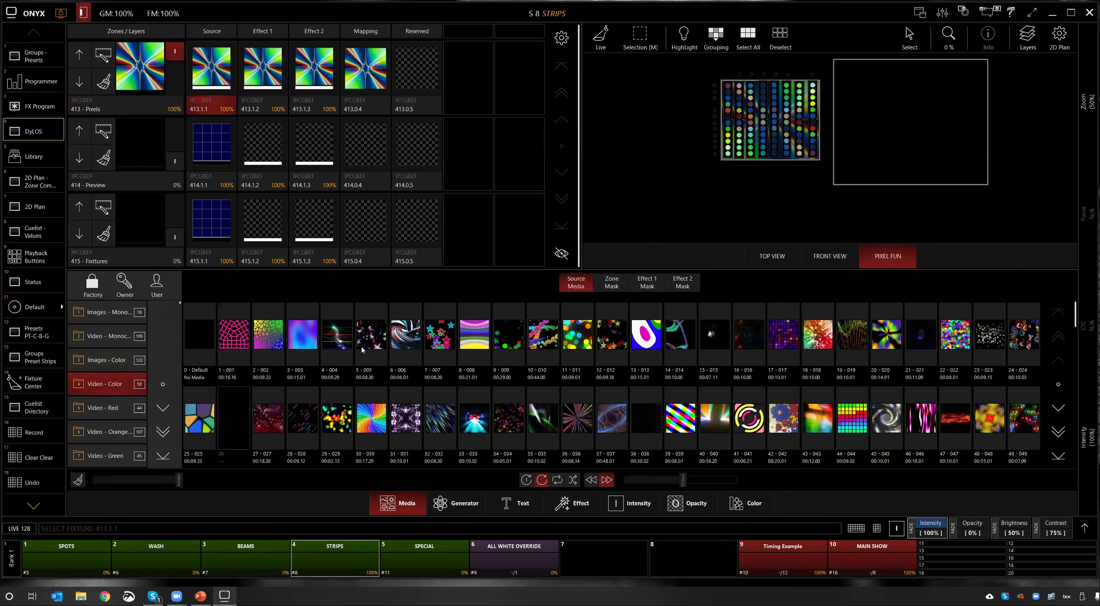
click(374, 413)
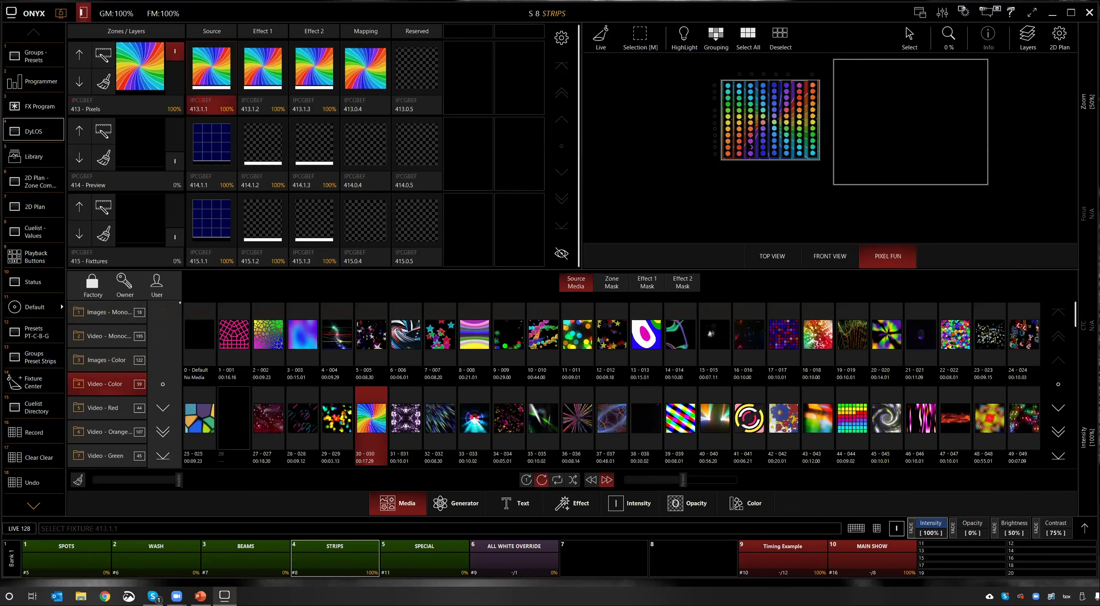
Step: Show the strips on the Front View plan and try Video - Color clips 029 and 039 as the Pixels zone source
click(780, 257)
click(825, 257)
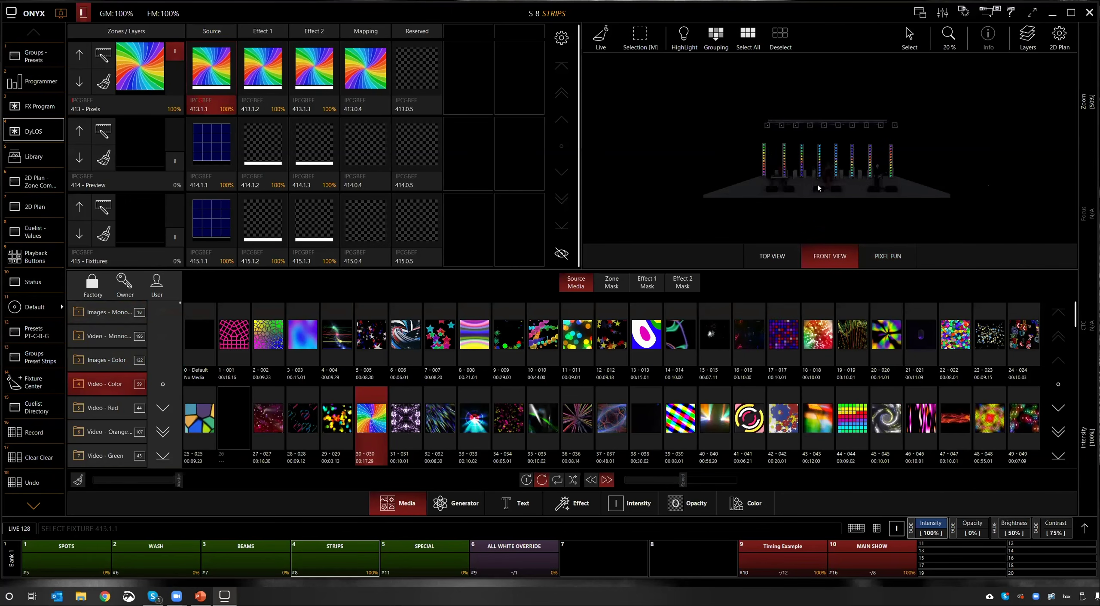
scroll(857, 174, up, 6)
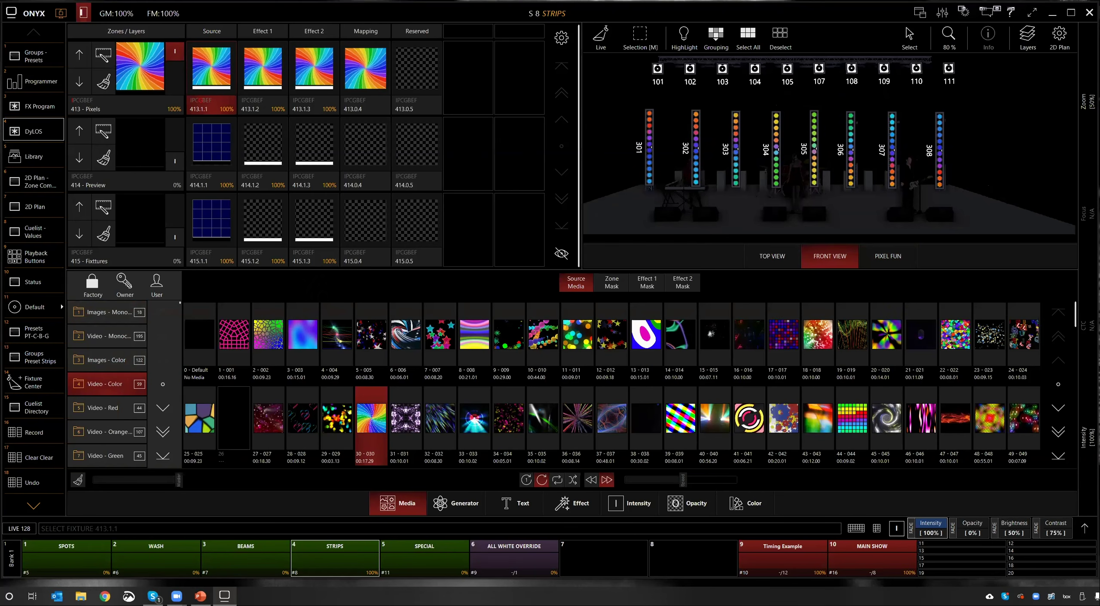
click(348, 425)
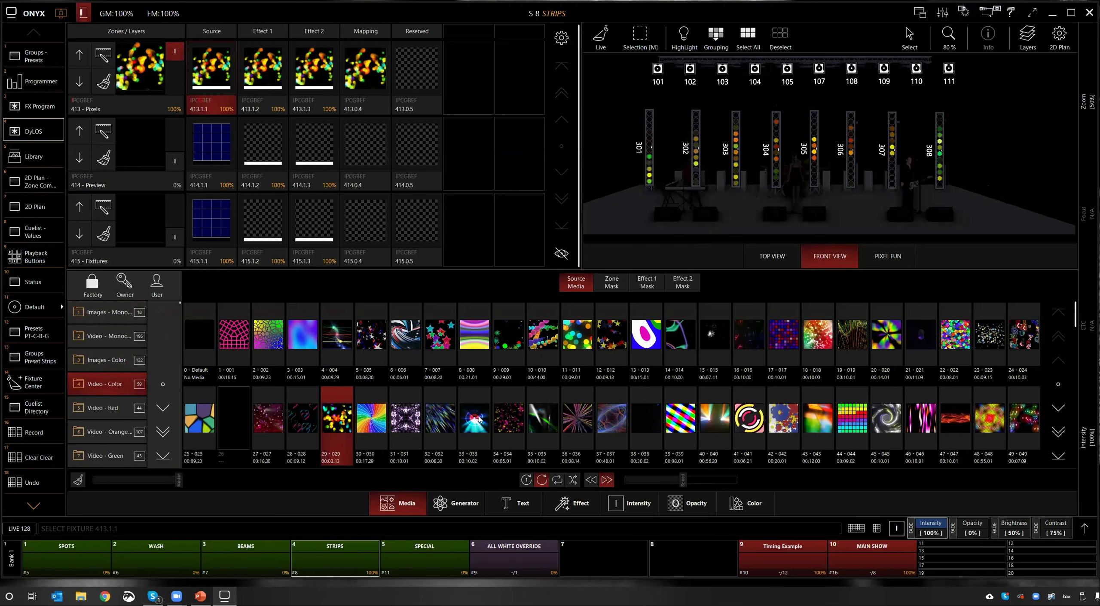
click(691, 418)
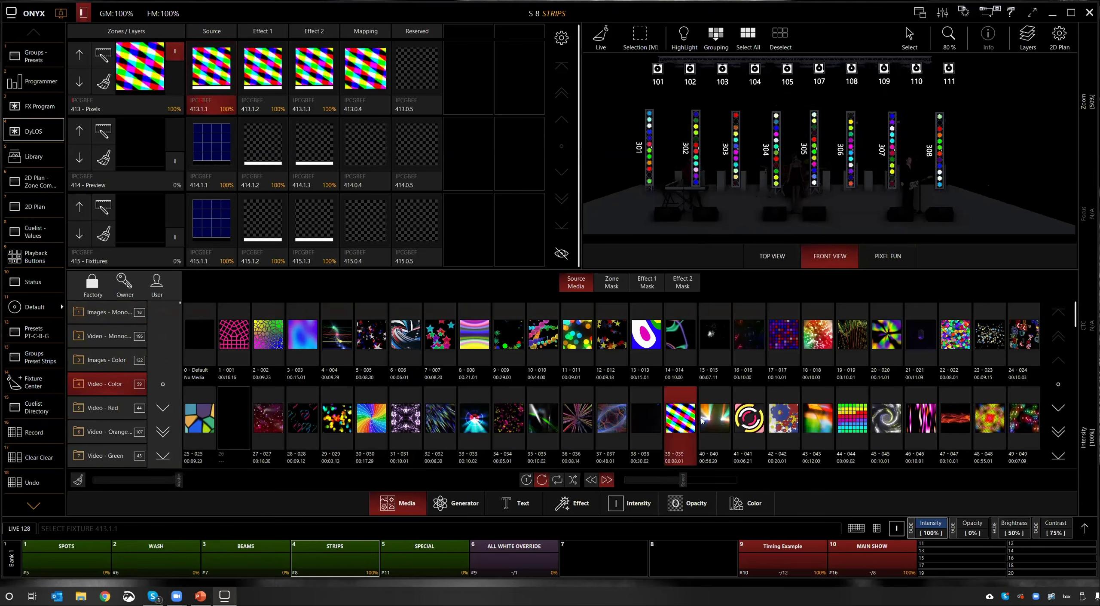
Step: Try more Video - Color clips as the Pixels zone source, including 044, 022, 009, 004 and 025
click(853, 335)
click(854, 425)
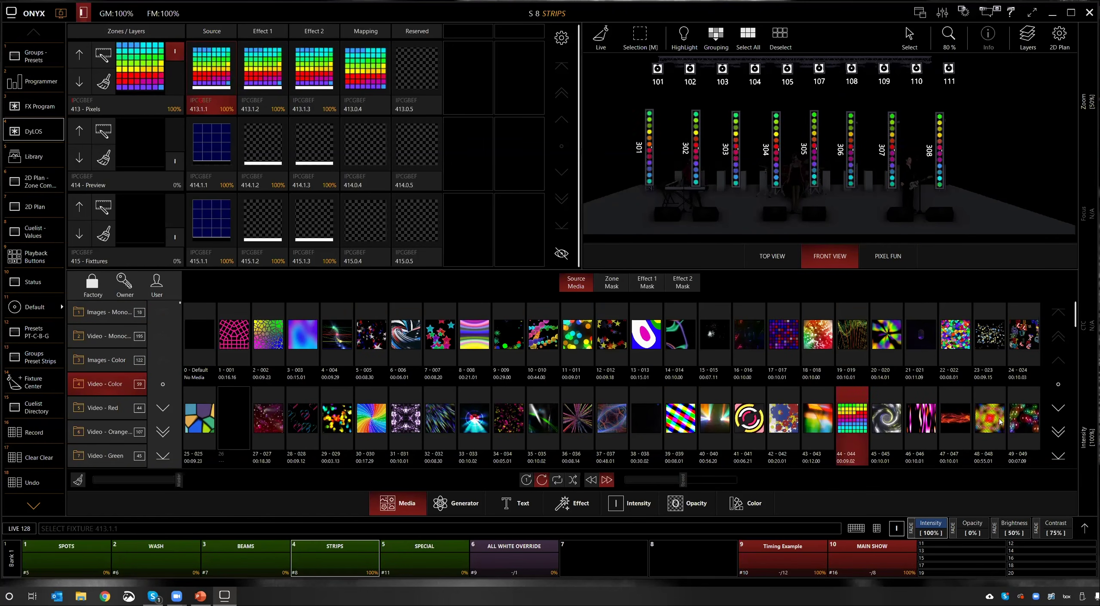
click(988, 335)
click(953, 342)
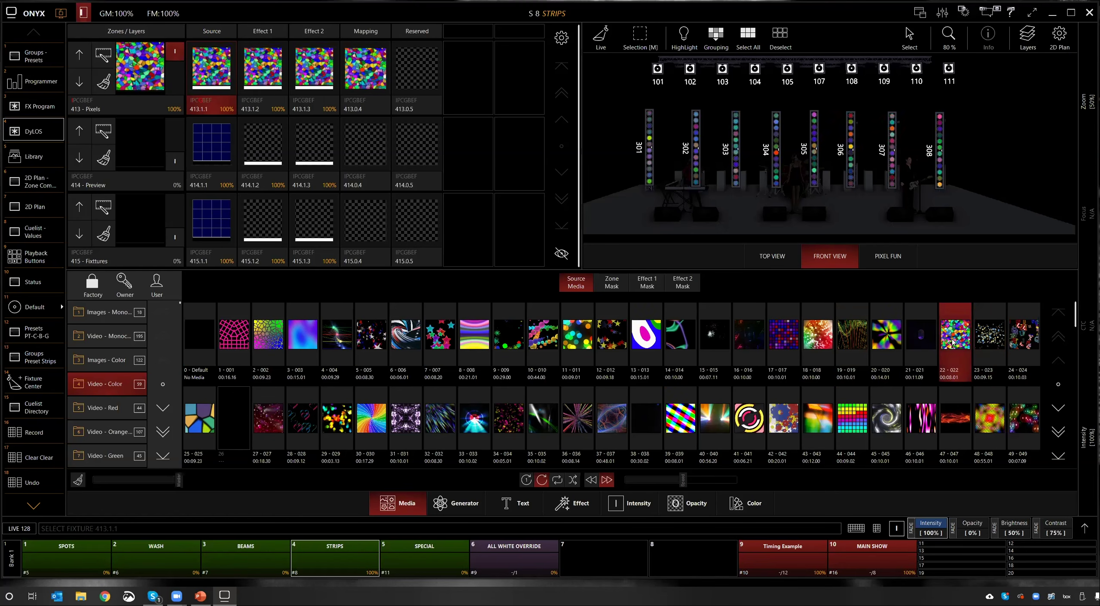
click(508, 336)
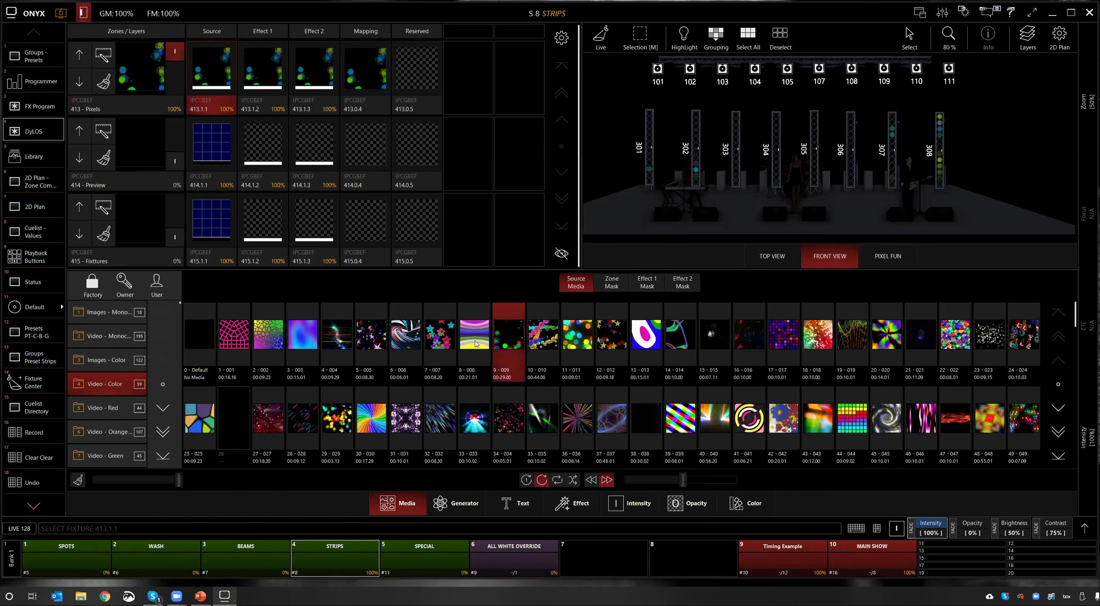
click(475, 344)
click(337, 335)
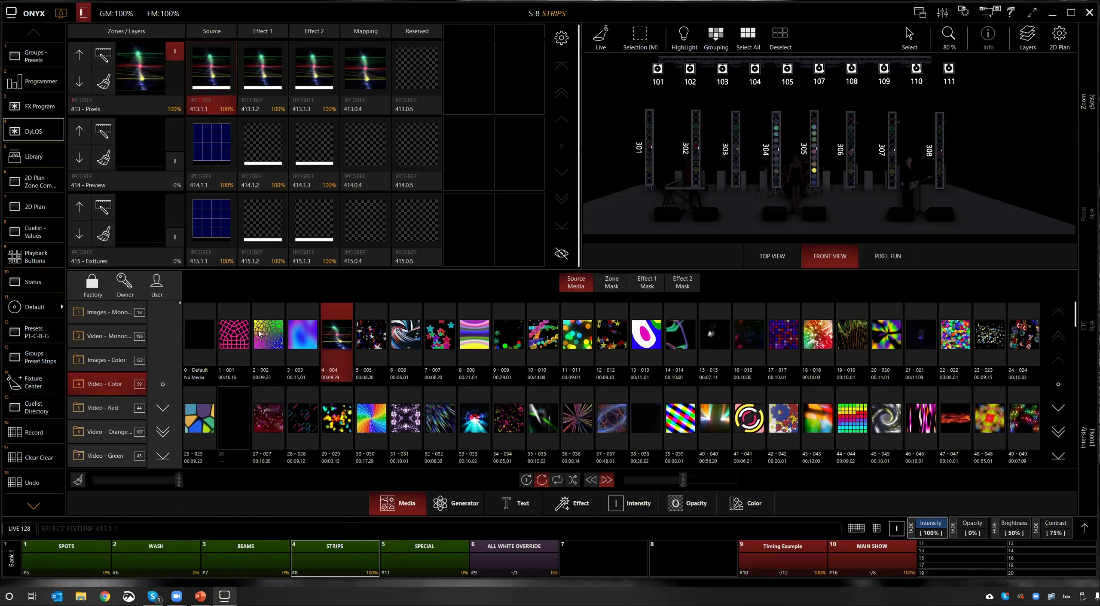
click(200, 418)
Step: Try Video - Red clips 001, 031 and 022 as the Pixels zone source, ending on clip 001
click(103, 407)
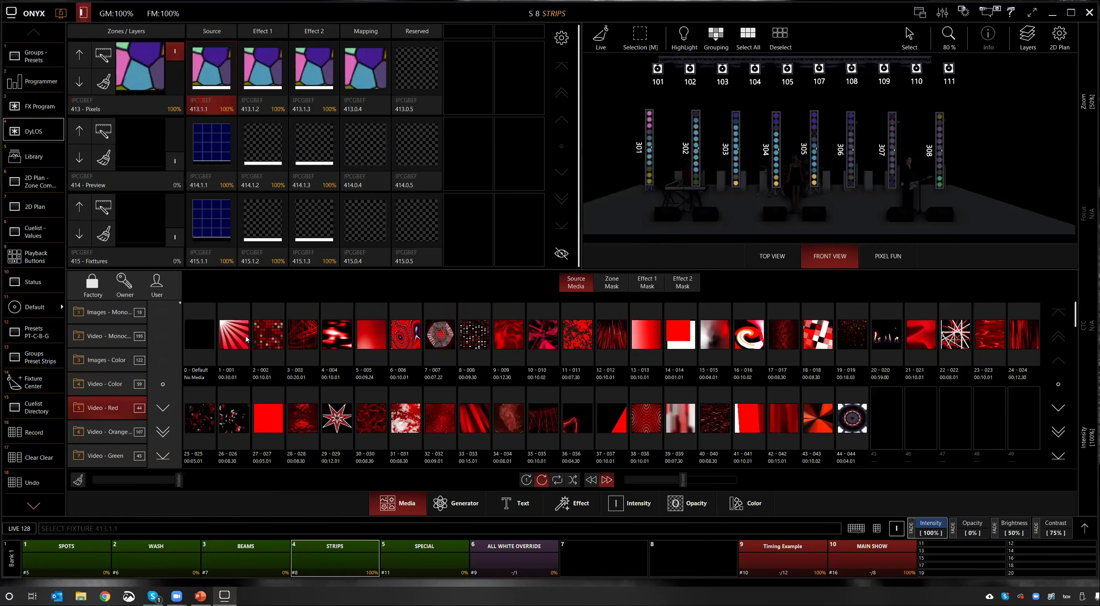
click(247, 339)
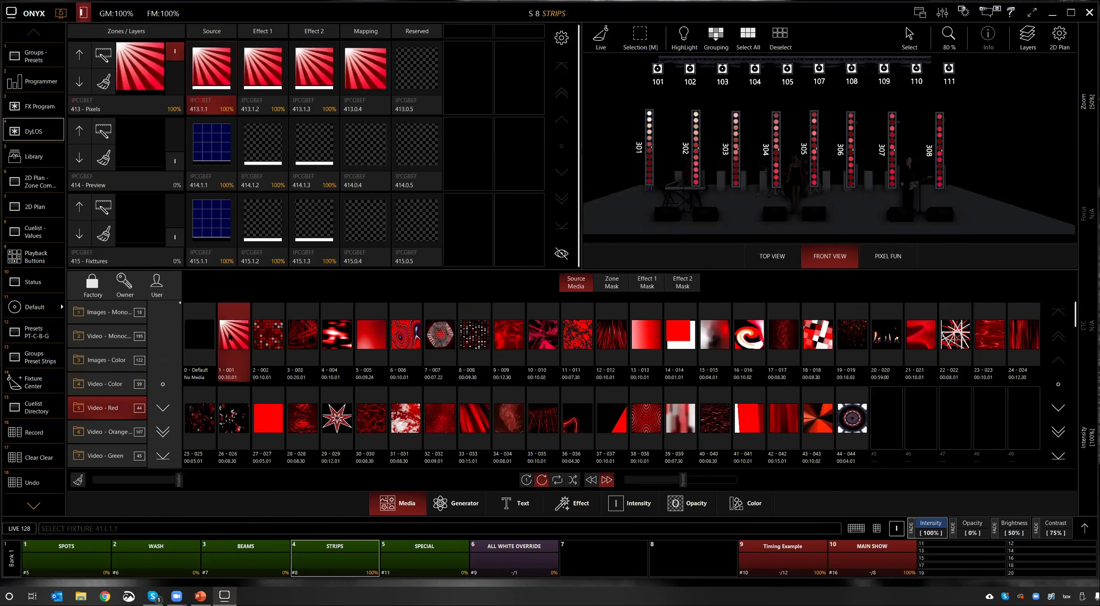
click(402, 414)
click(950, 333)
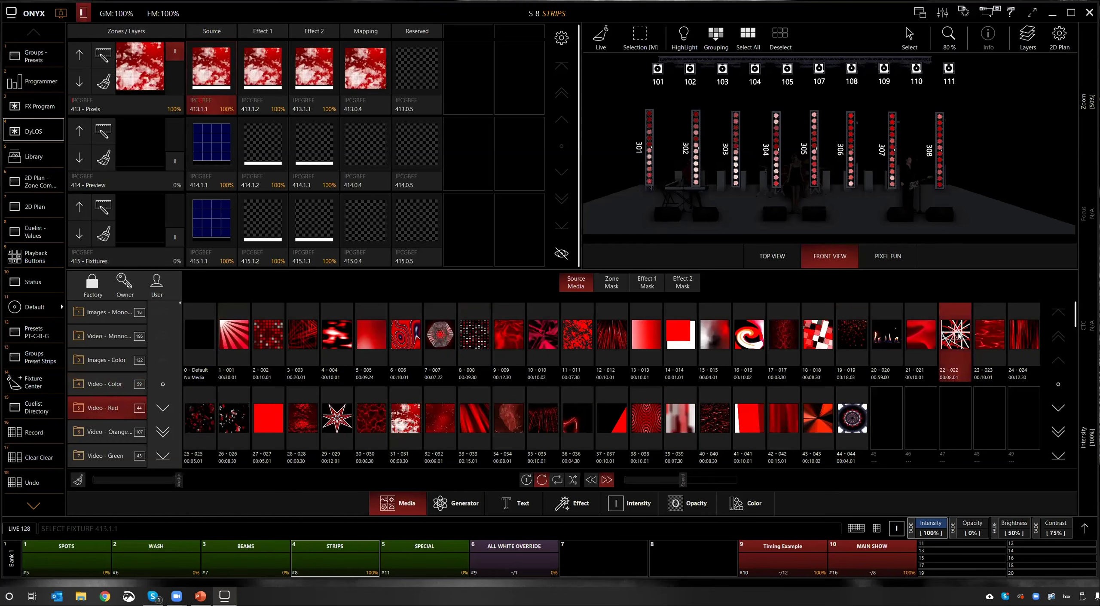
click(248, 335)
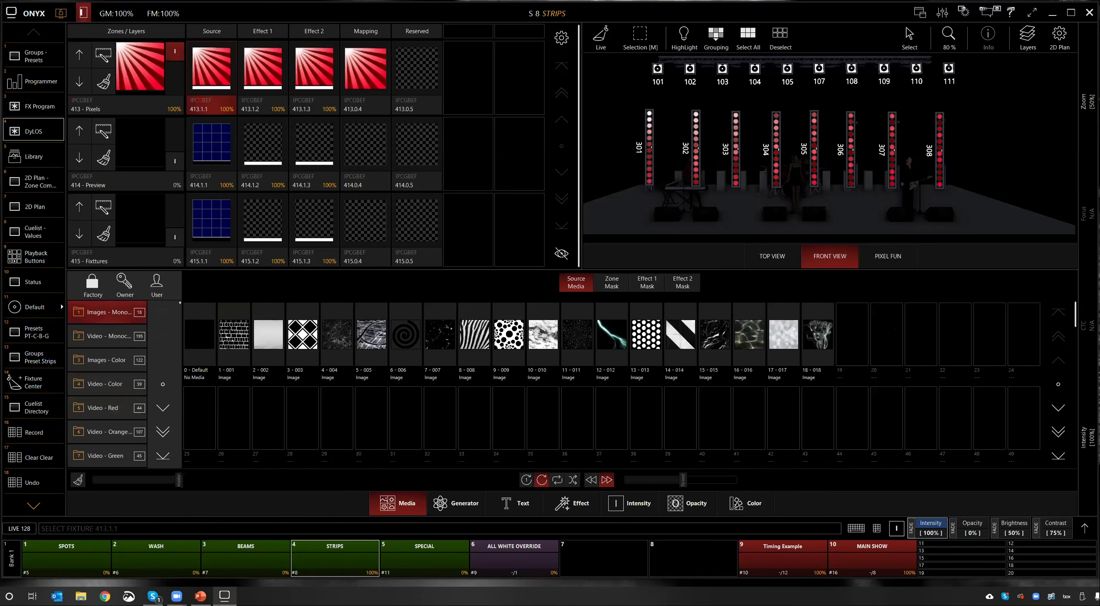
Step: Return to the Pixel Fun plan and clear all programmer values
click(888, 256)
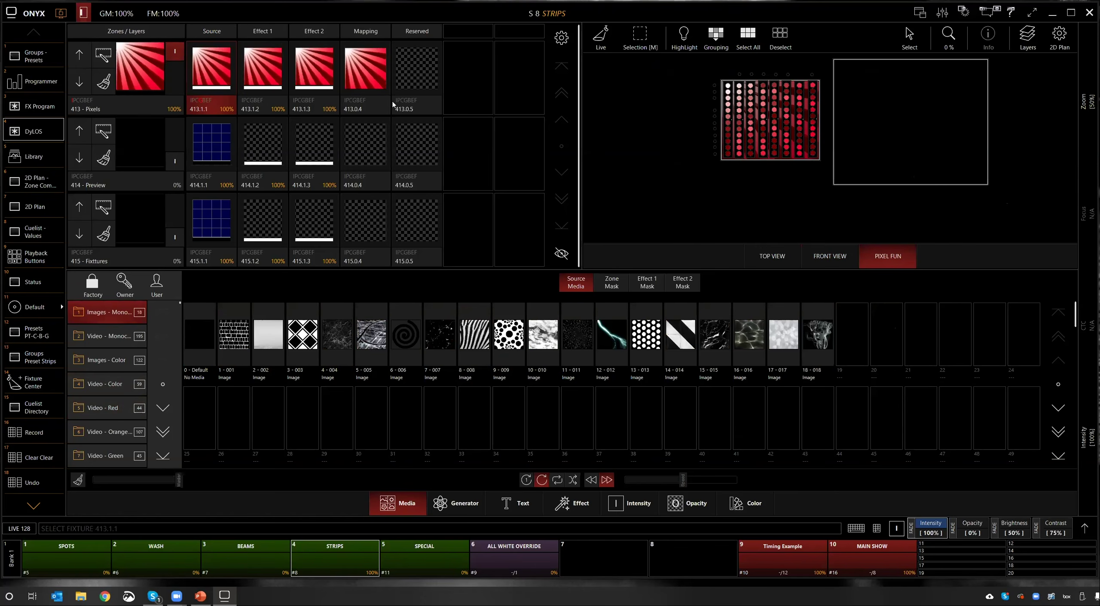
click(214, 67)
click(215, 67)
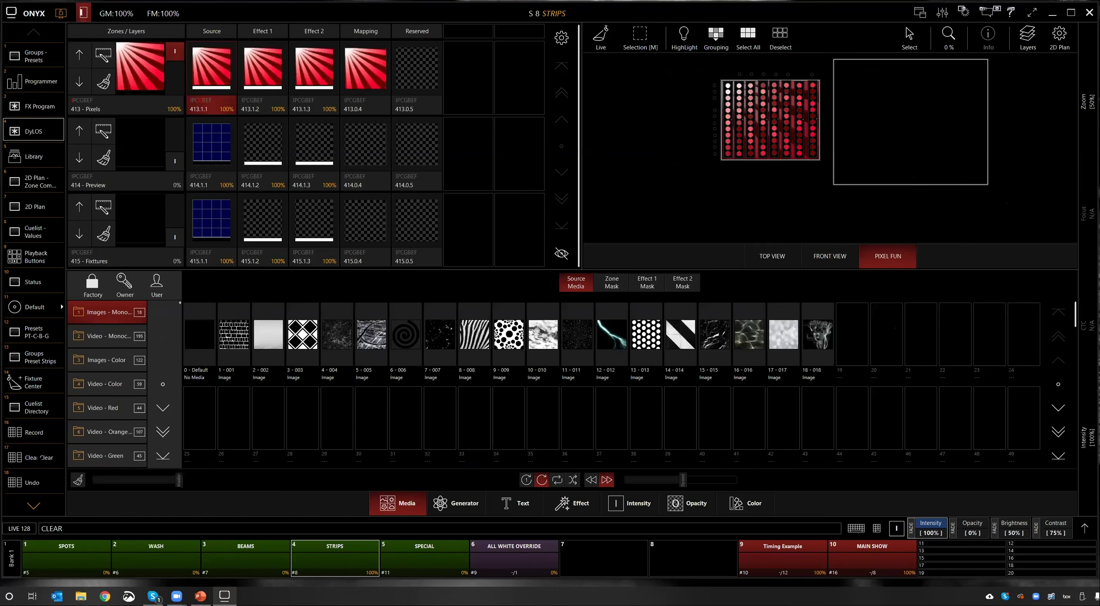
click(37, 457)
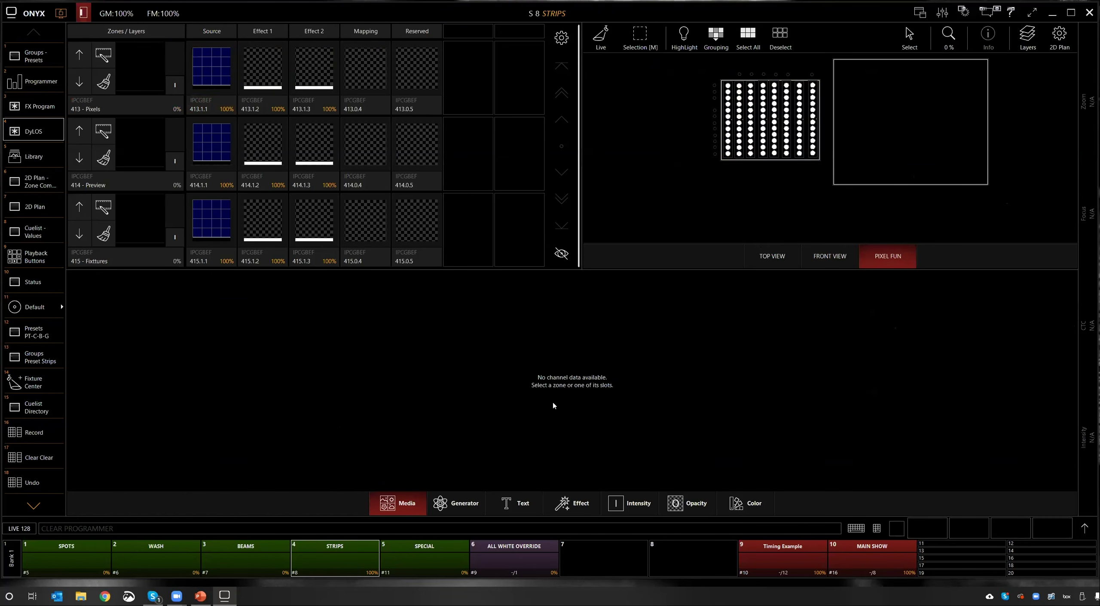
Step: Load monochrome video clip 001 and then Video - Color clip 007 as the Pixels zone source
click(103, 53)
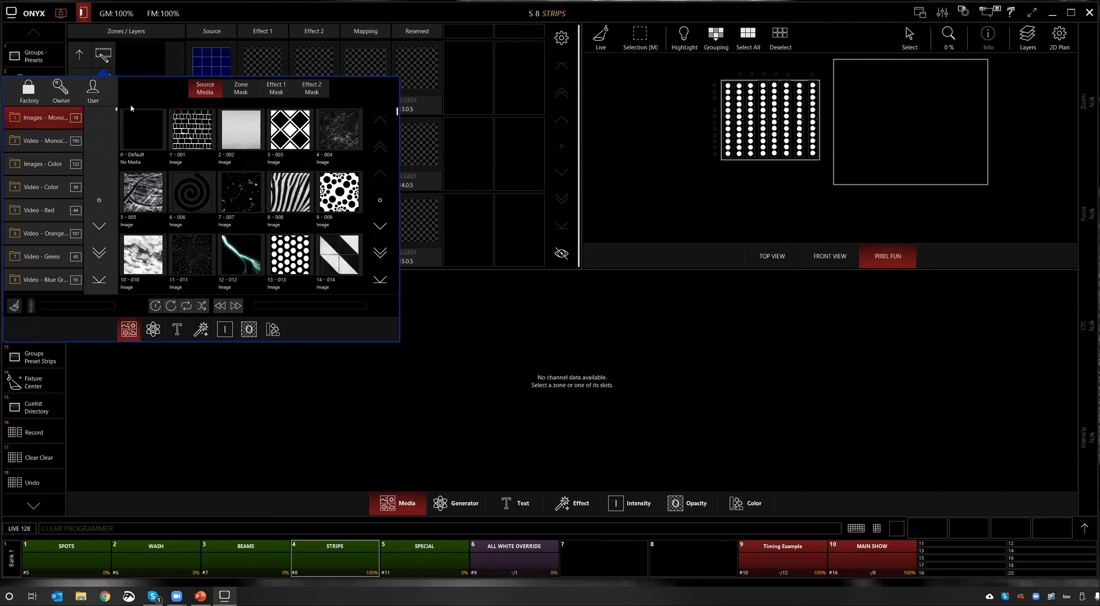
click(27, 143)
click(204, 138)
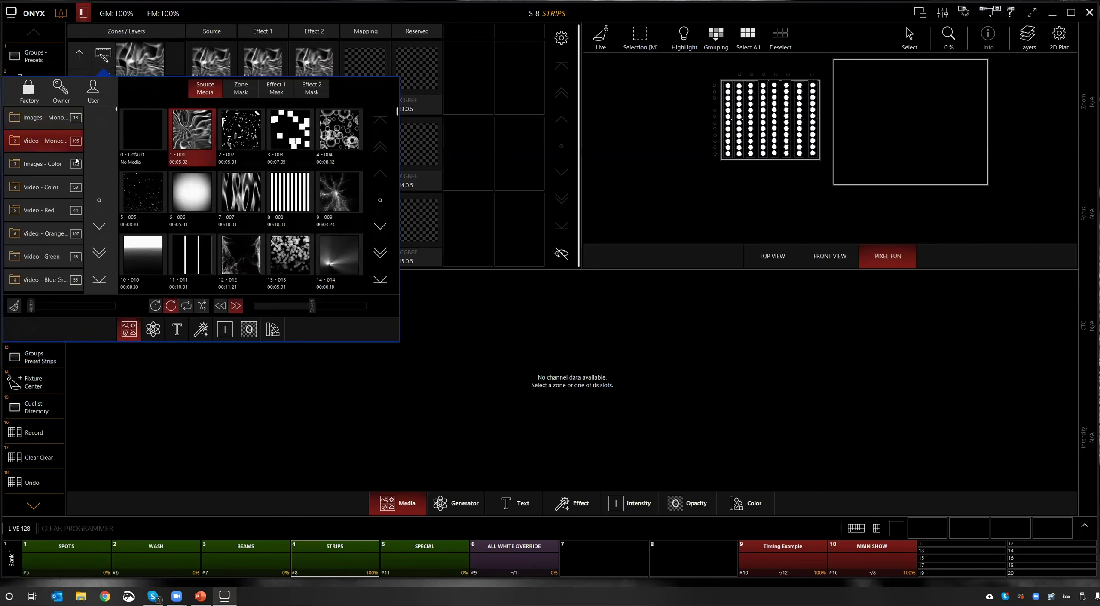
click(57, 181)
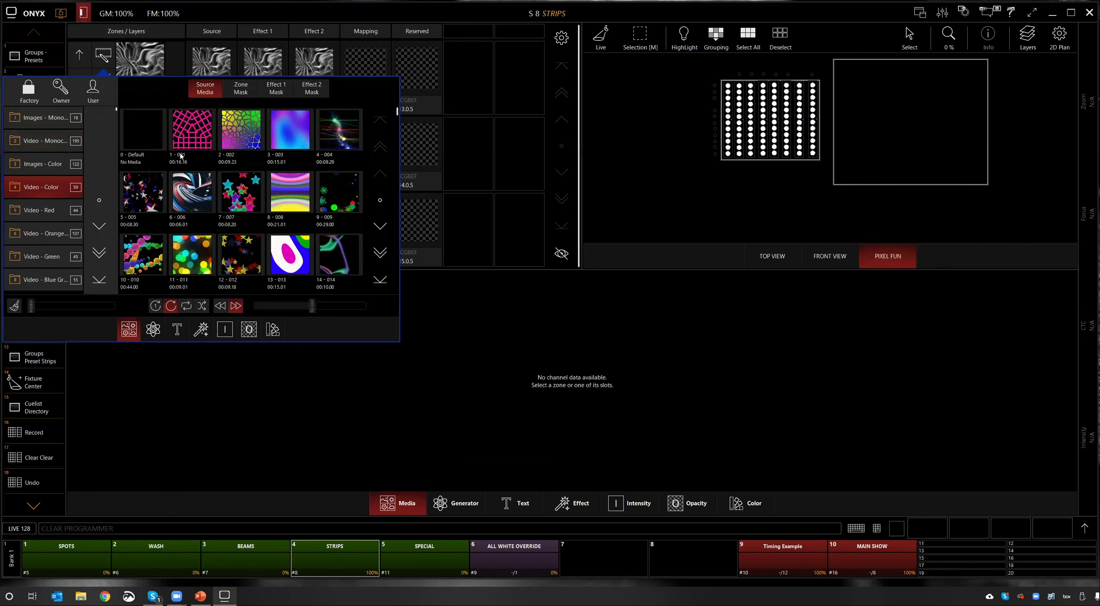
click(240, 192)
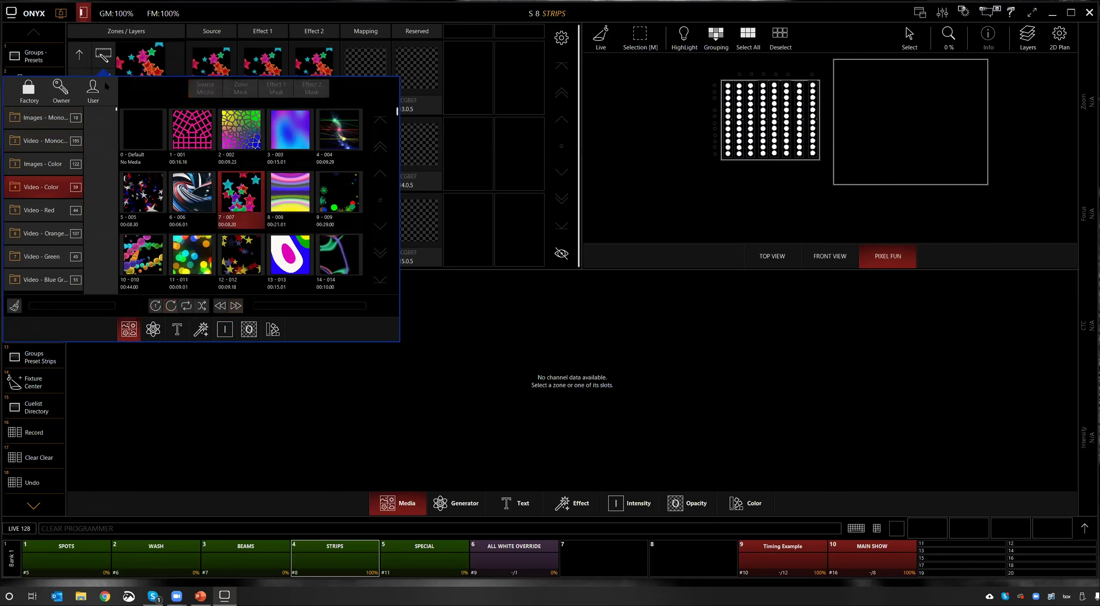
Step: Raise the Pixels zone intensity to 100% and inspect the playing clip on the Pixel Fun plan
click(170, 76)
mouse_move(171, 76)
mouse_down()
mouse_move(169, 52)
mouse_move(172, 98)
mouse_up()
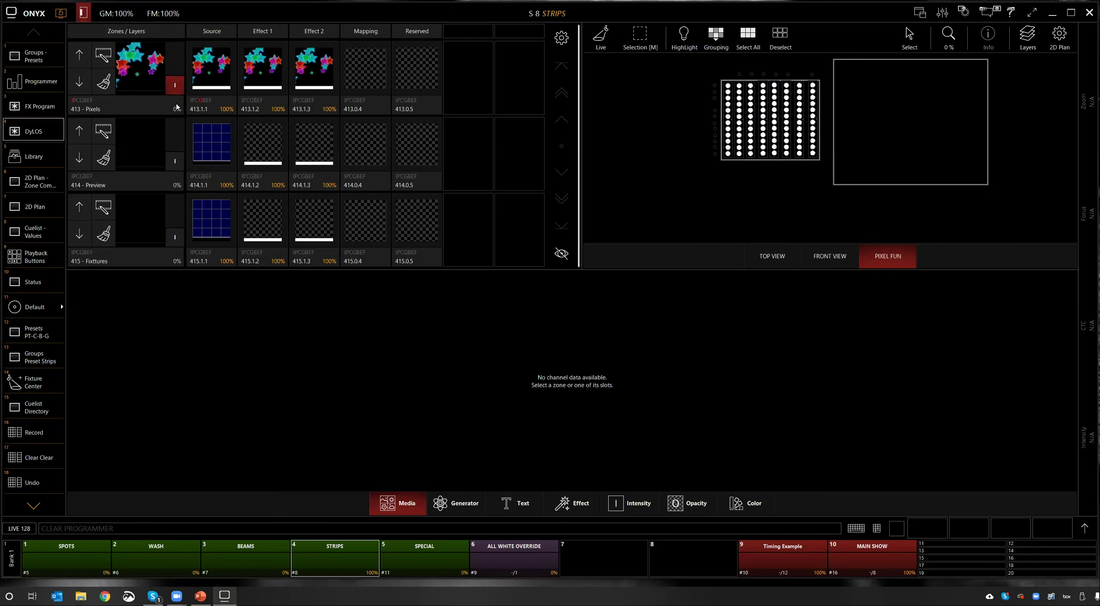
click(170, 48)
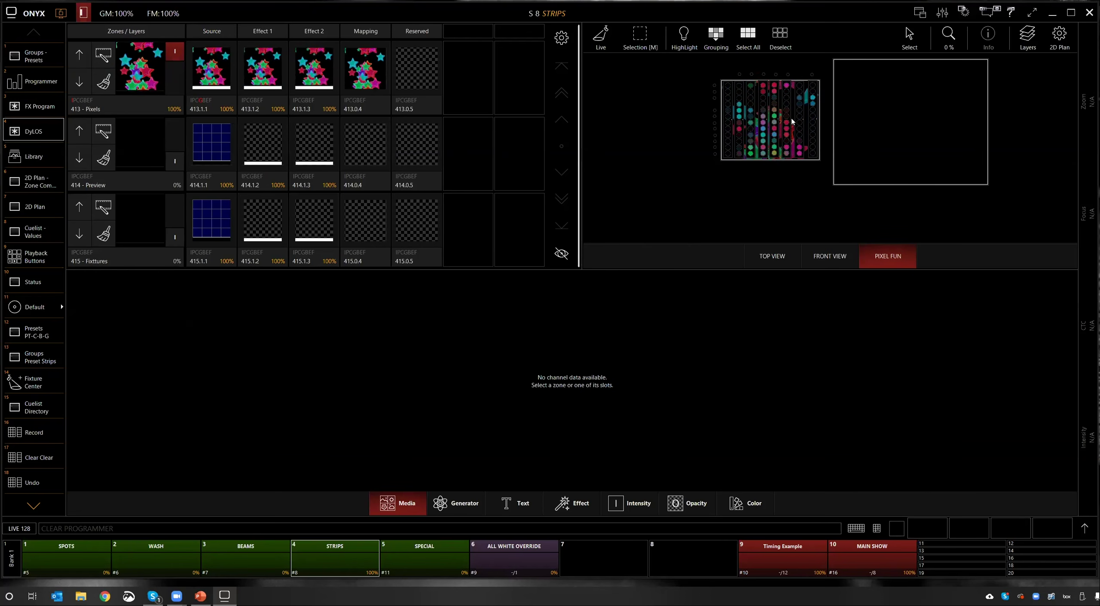
scroll(799, 116, up, 2)
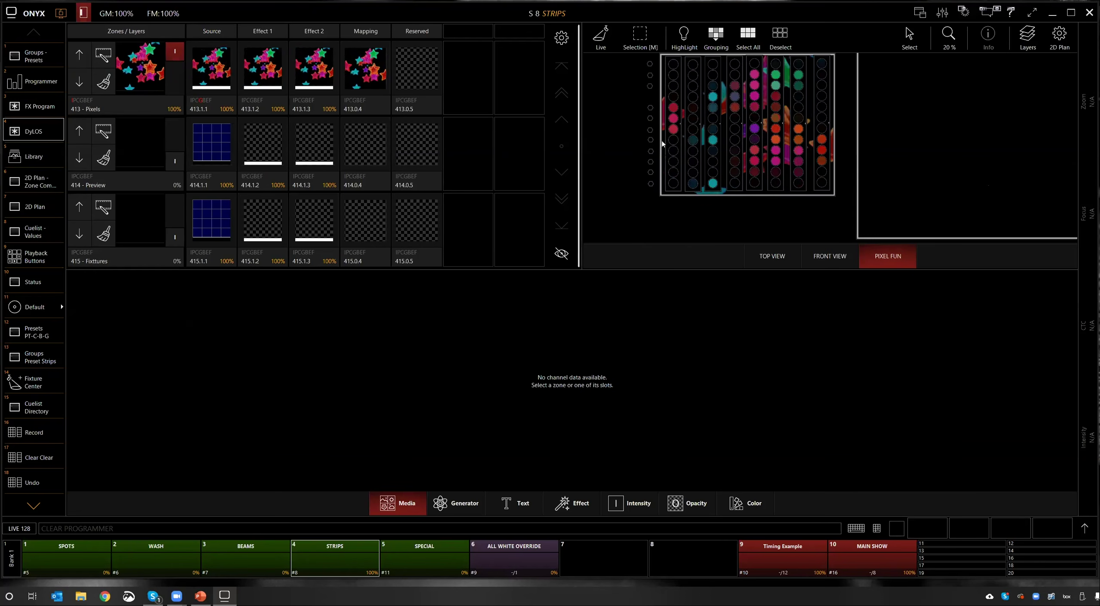
drag(662, 142, 659, 165)
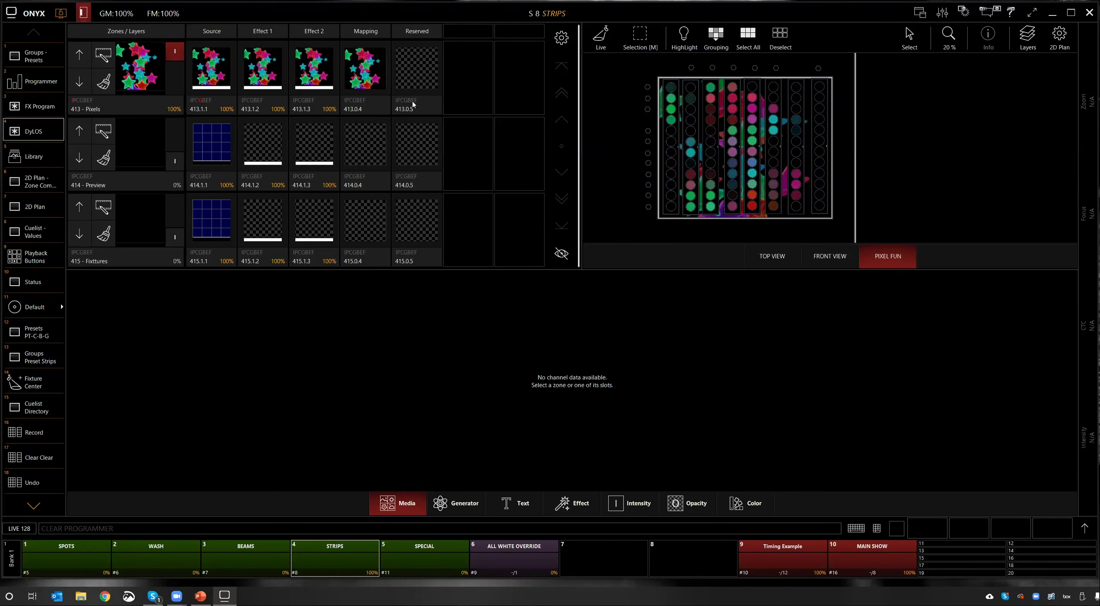
Step: Select the Pixels zone and then the Preview zone directly on the Pixel Fun plan
click(669, 82)
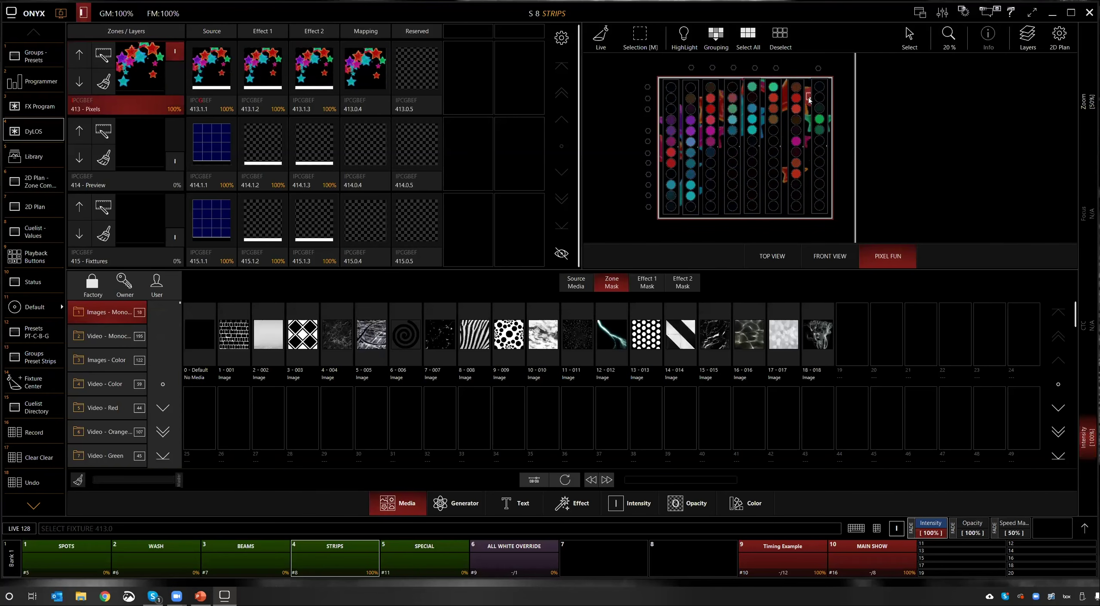
scroll(883, 92, down, 2)
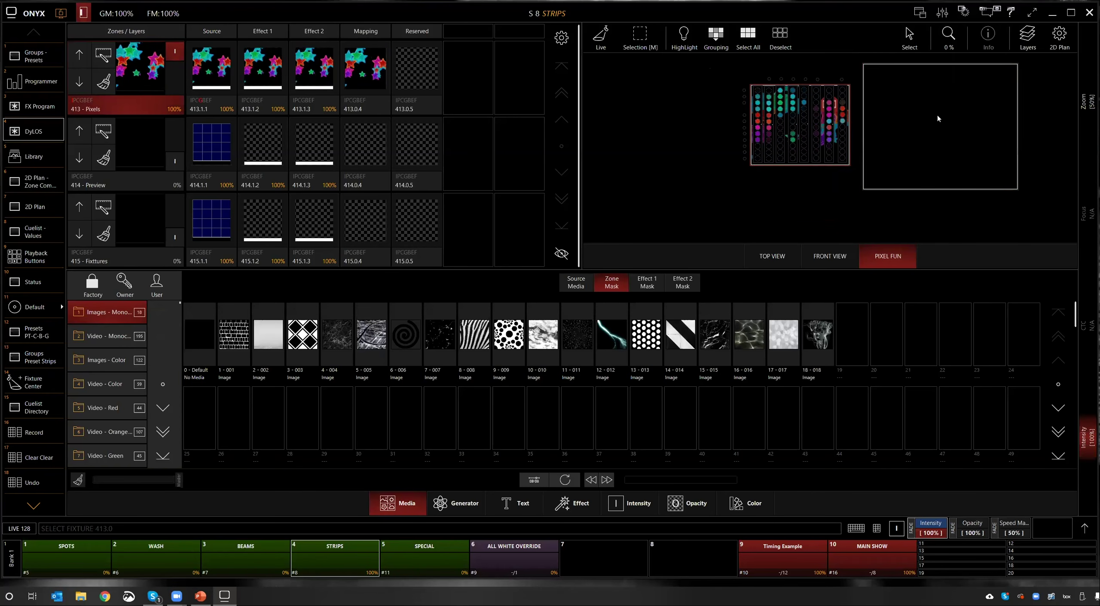
click(998, 85)
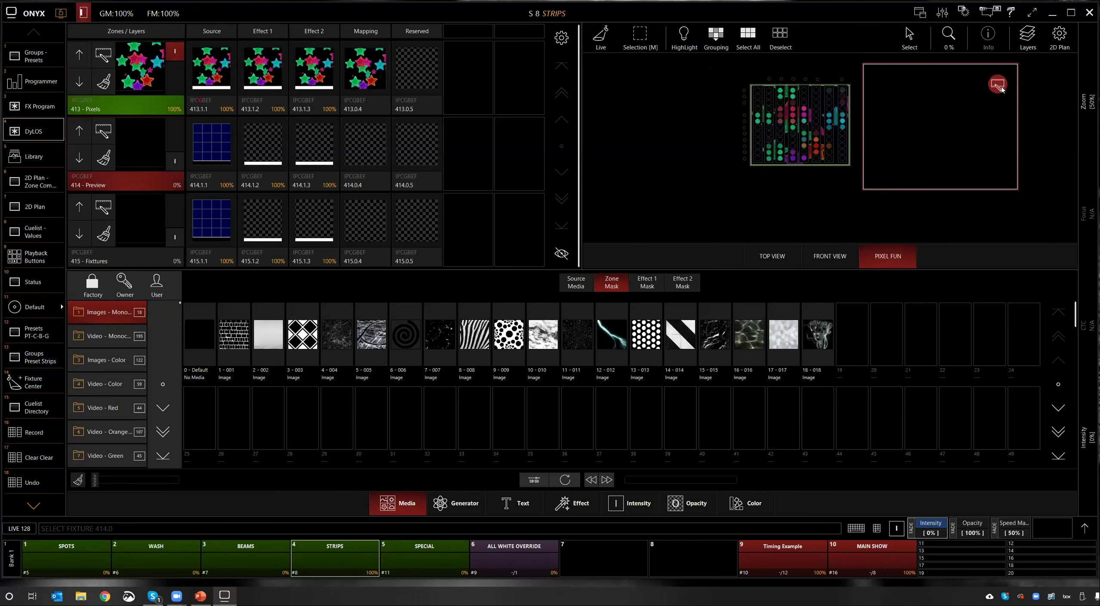
scroll(994, 103, up, 2)
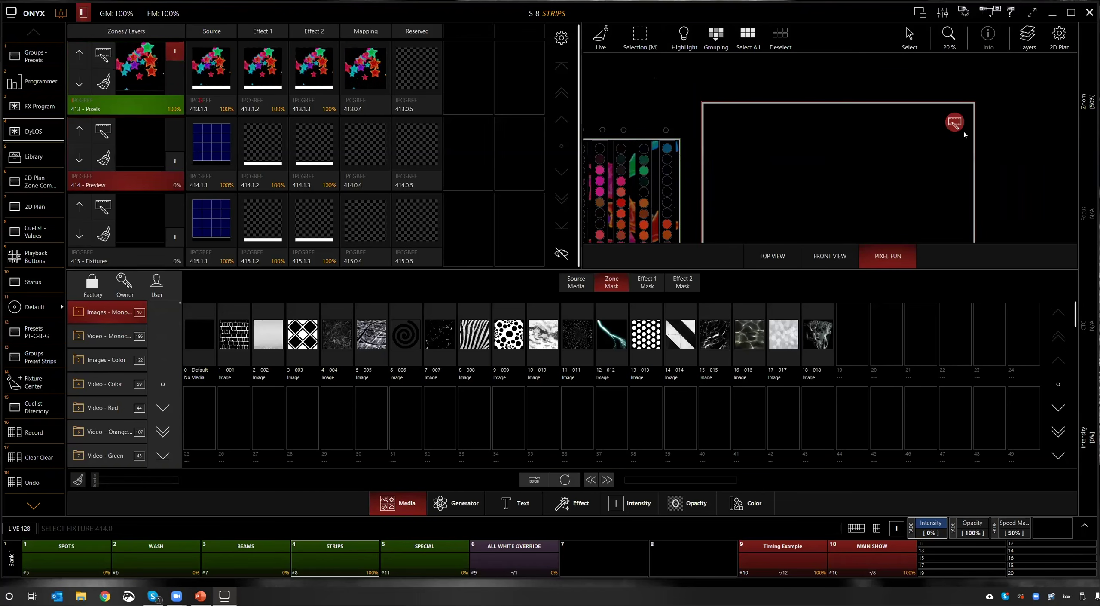
click(954, 122)
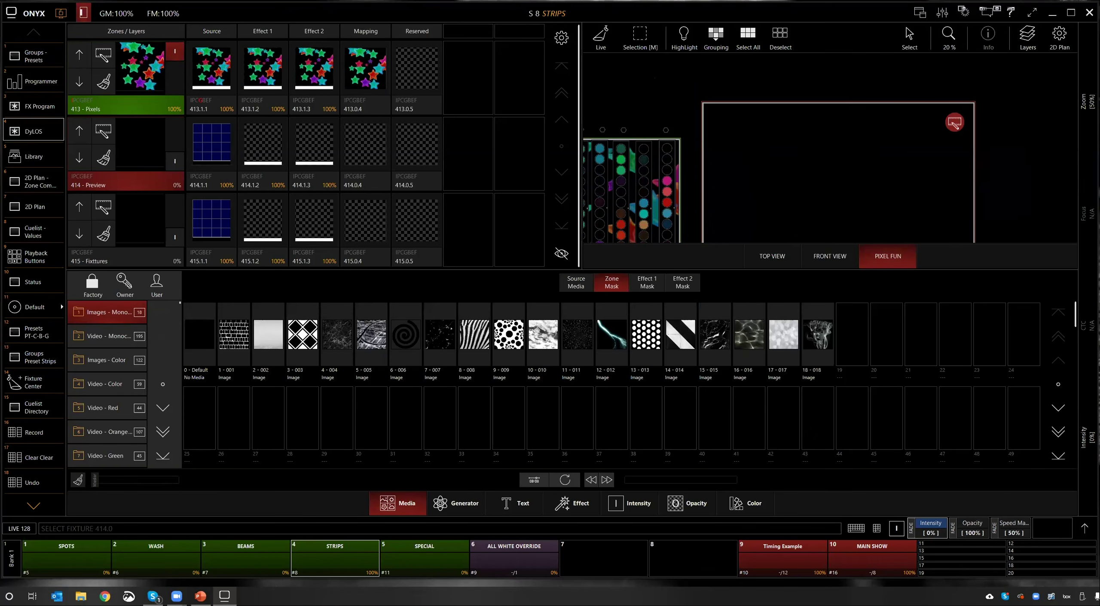
Step: From the full-size 2D Plan, try Video - Color clips 006, 005, 008, 003, 004 and 009 as the Pixels zone source
click(39, 206)
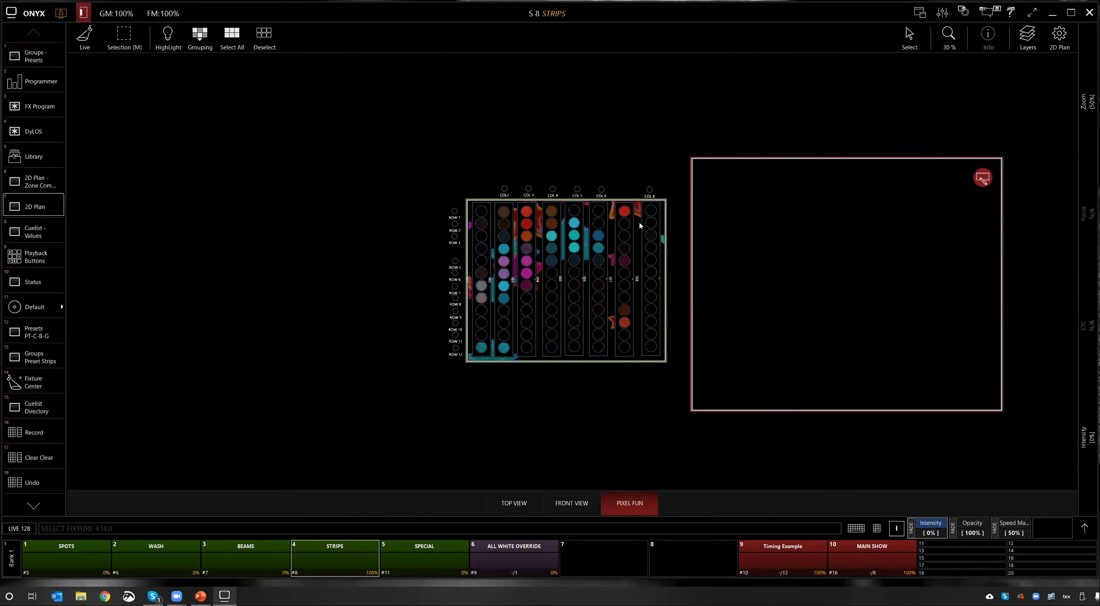
click(635, 204)
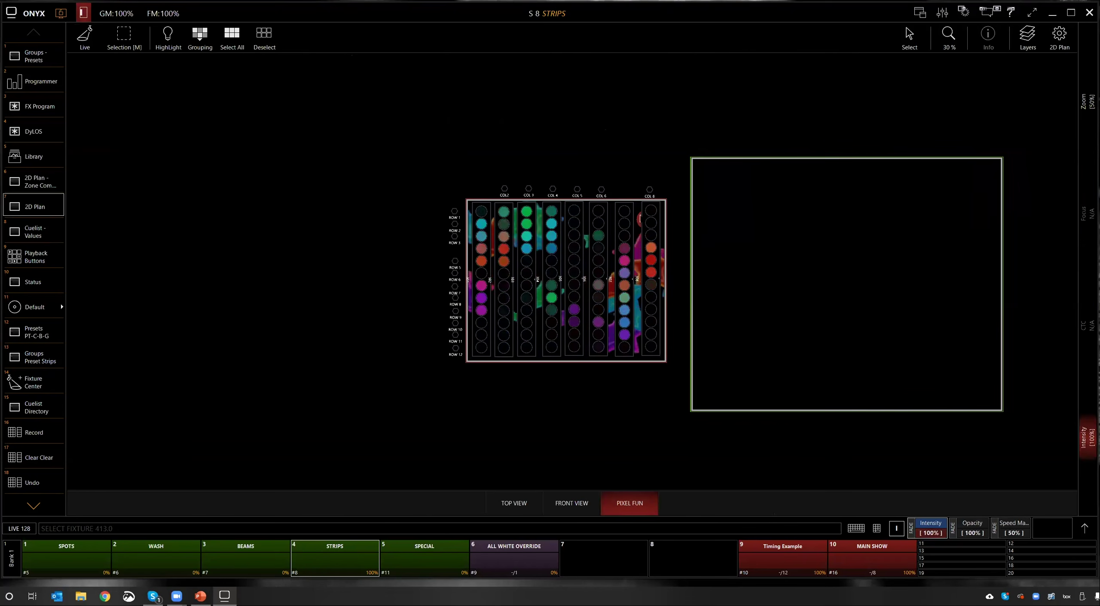
click(639, 220)
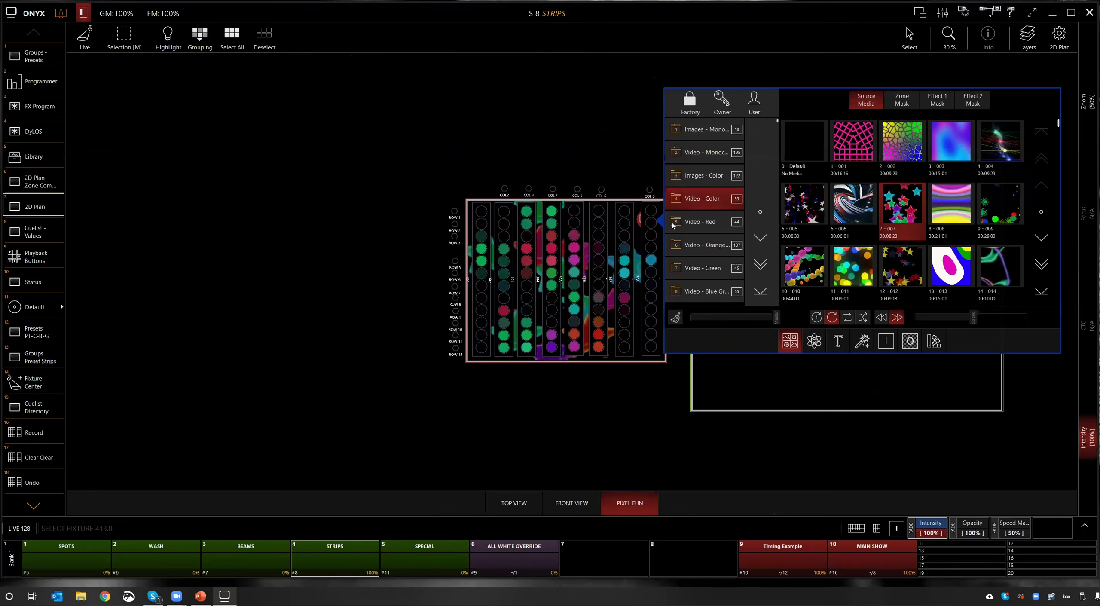
click(850, 202)
click(819, 205)
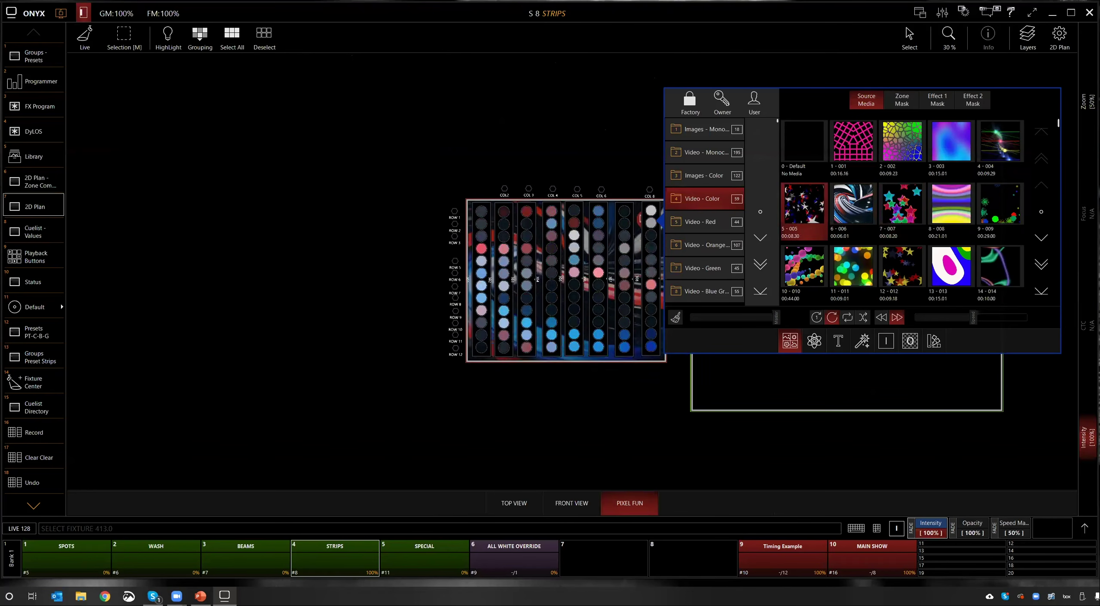
click(941, 201)
click(950, 144)
click(999, 144)
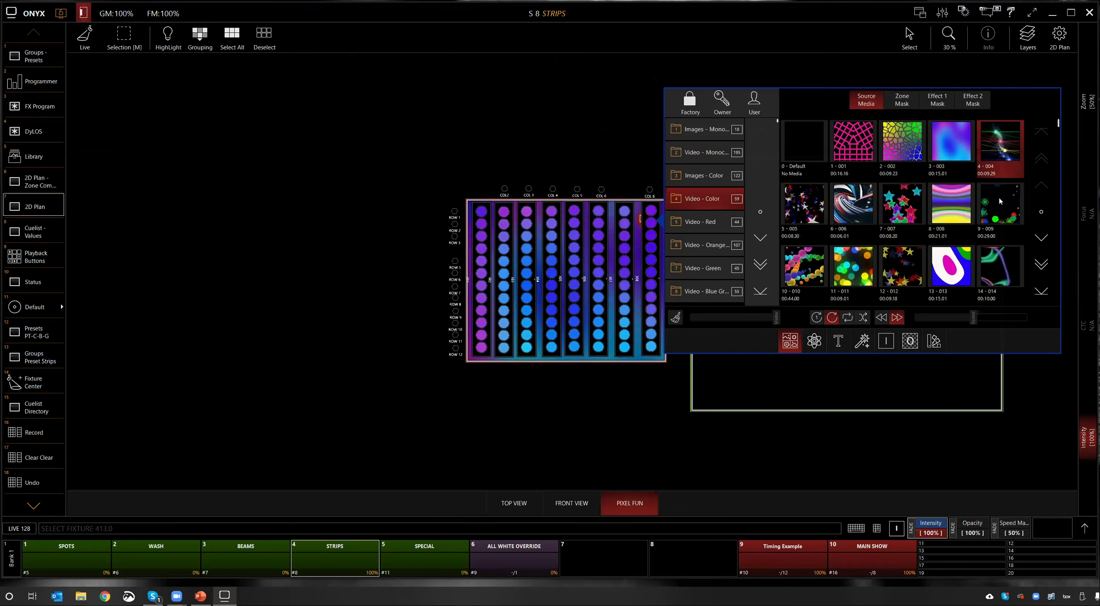
click(996, 206)
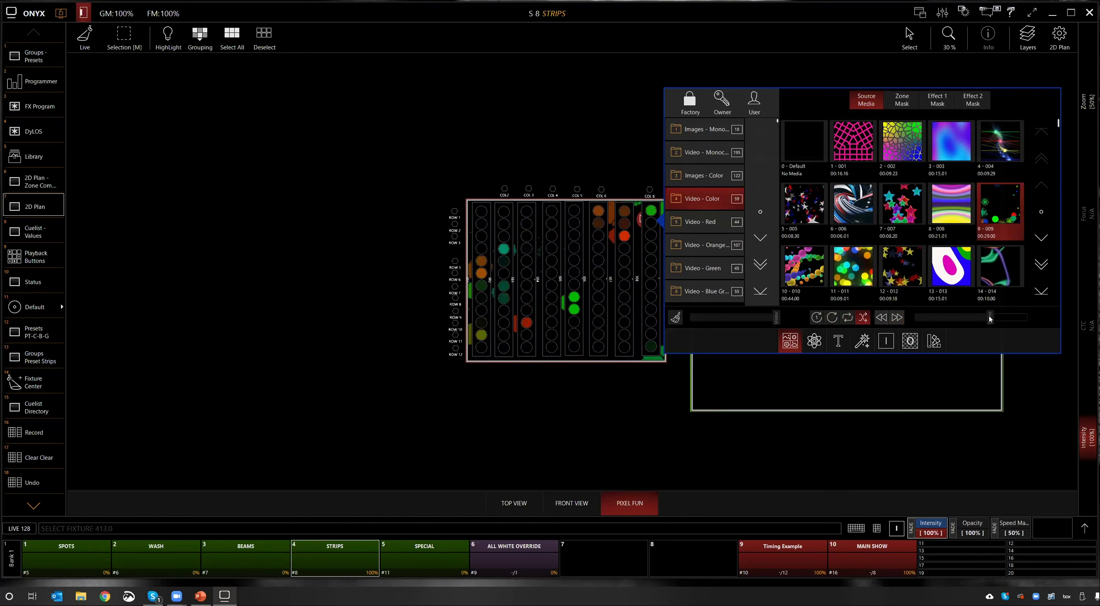
Step: Switch the Pixels zone source to Video - Color clip 010 and then 011, and reduce its playback speed
click(813, 266)
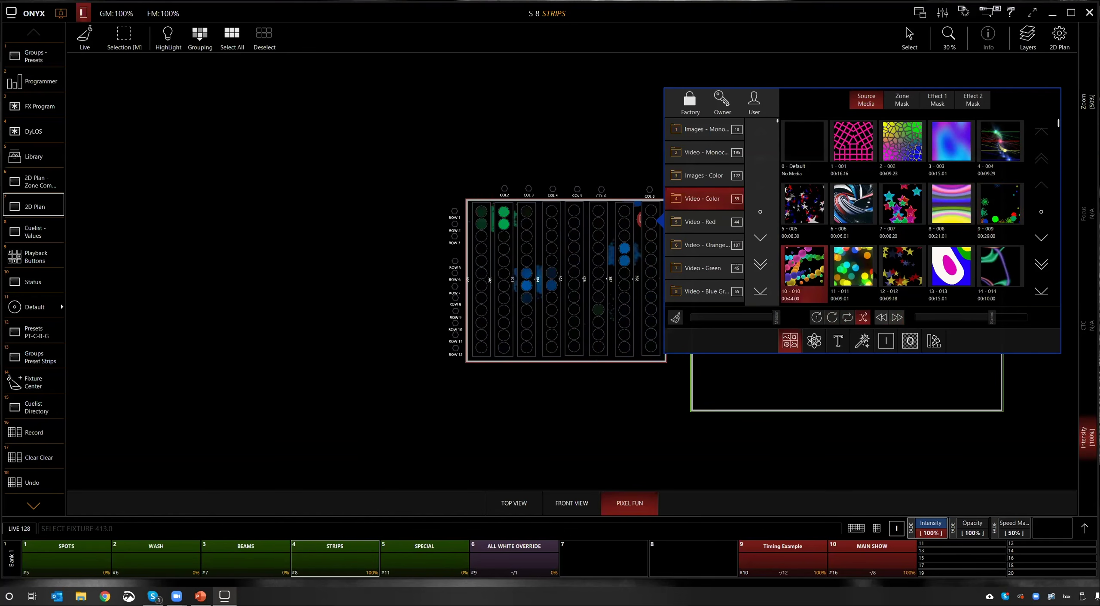
click(862, 273)
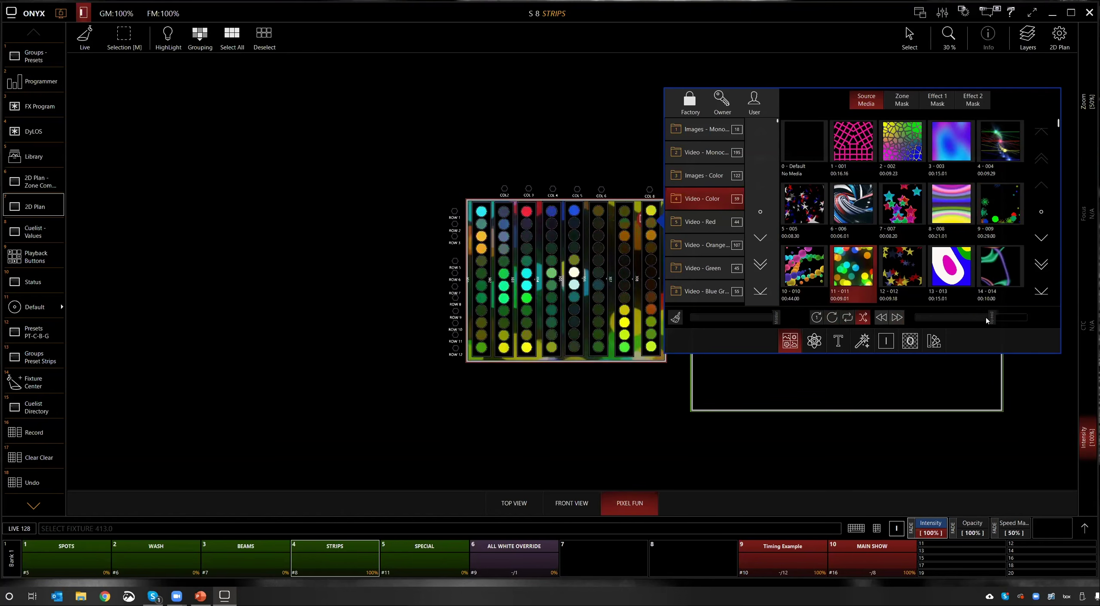
drag(991, 317, 967, 322)
click(576, 171)
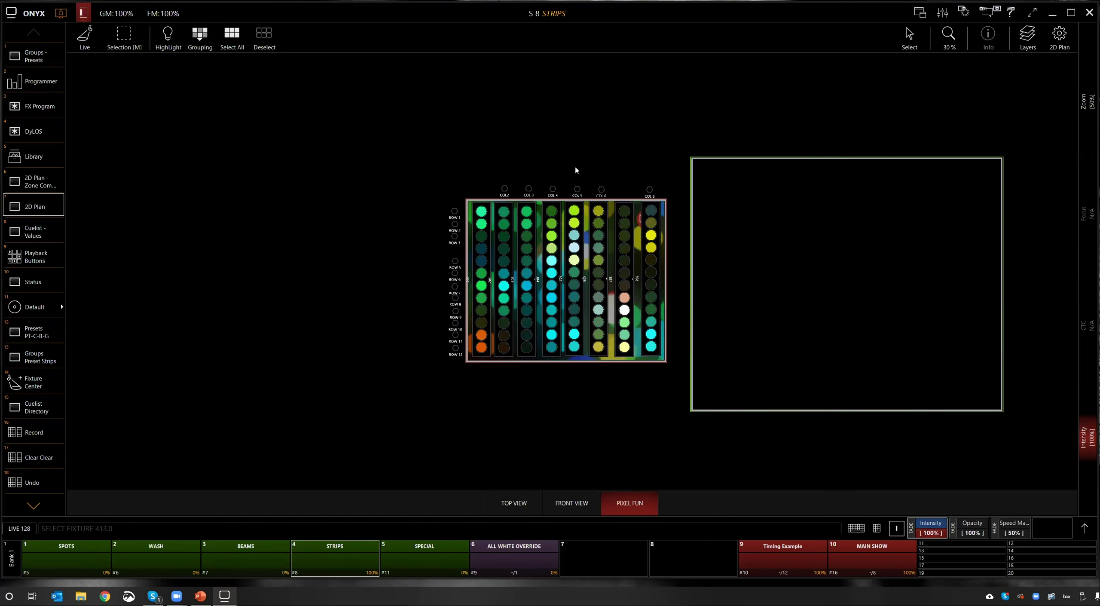
Step: Return to the DyLOS view and select only the Preview zone
click(26, 137)
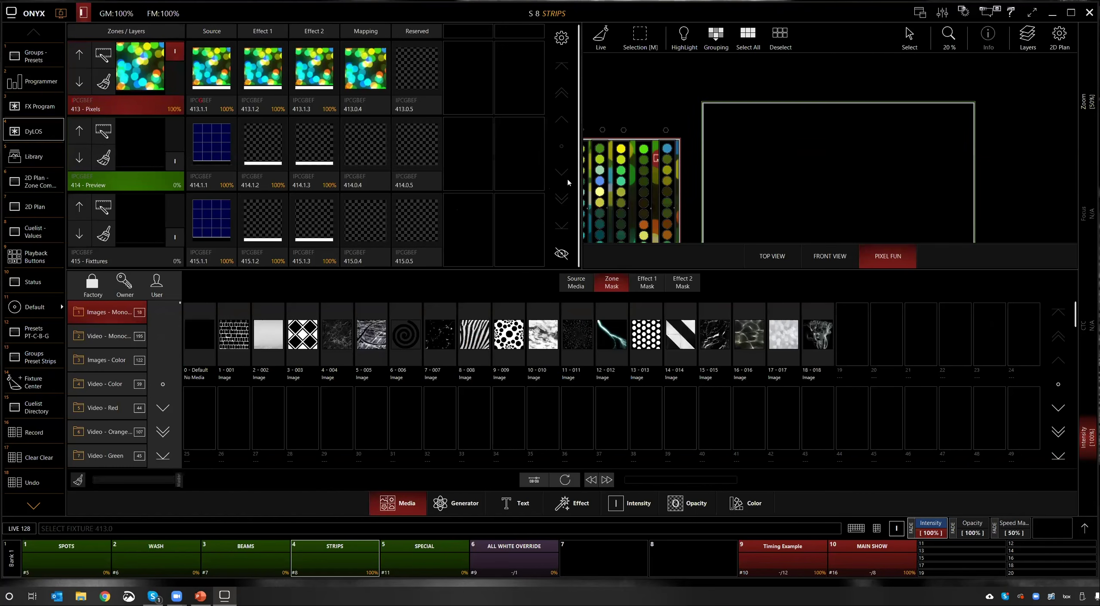
scroll(700, 154, down, 3)
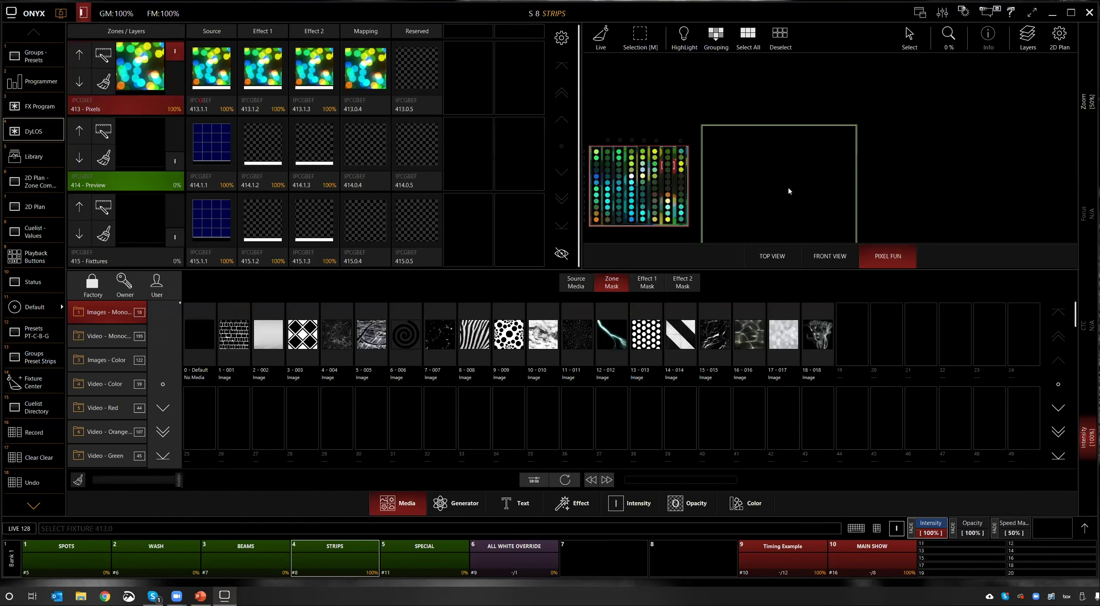
drag(788, 188, 901, 149)
click(880, 163)
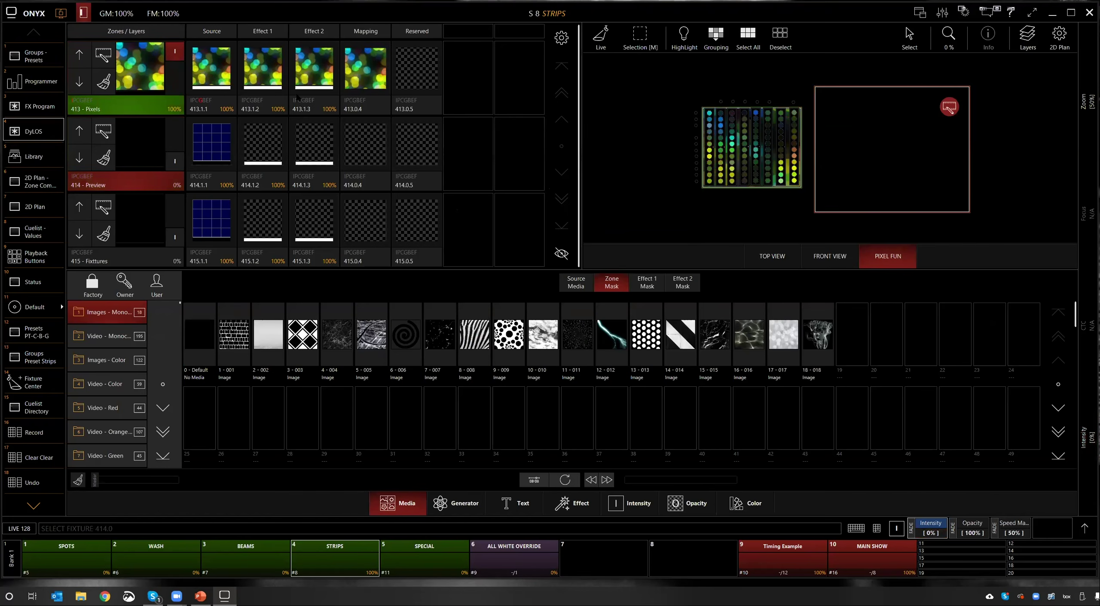
click(144, 163)
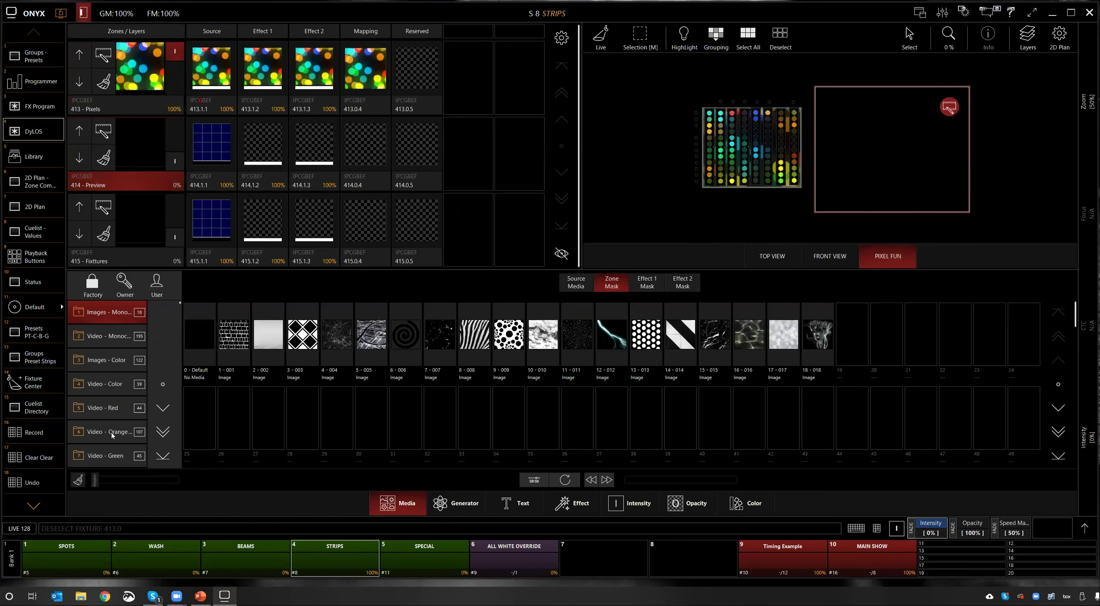
Step: Assign Video - Green clip 003 as the Preview zone's mask and raise the zone intensity to 100%
click(113, 456)
click(300, 335)
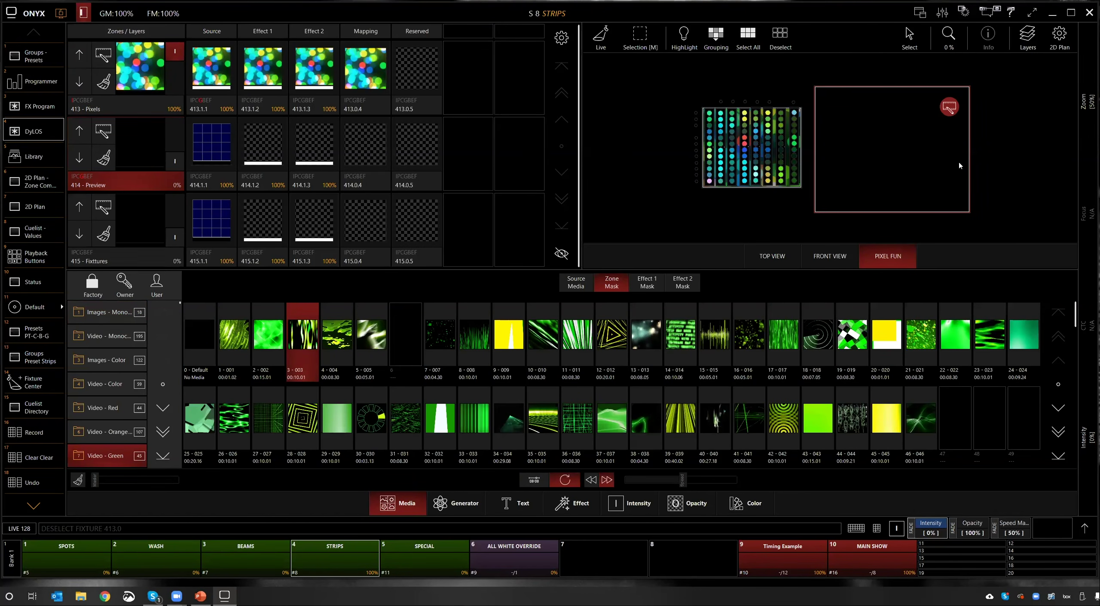
drag(181, 163, 182, 117)
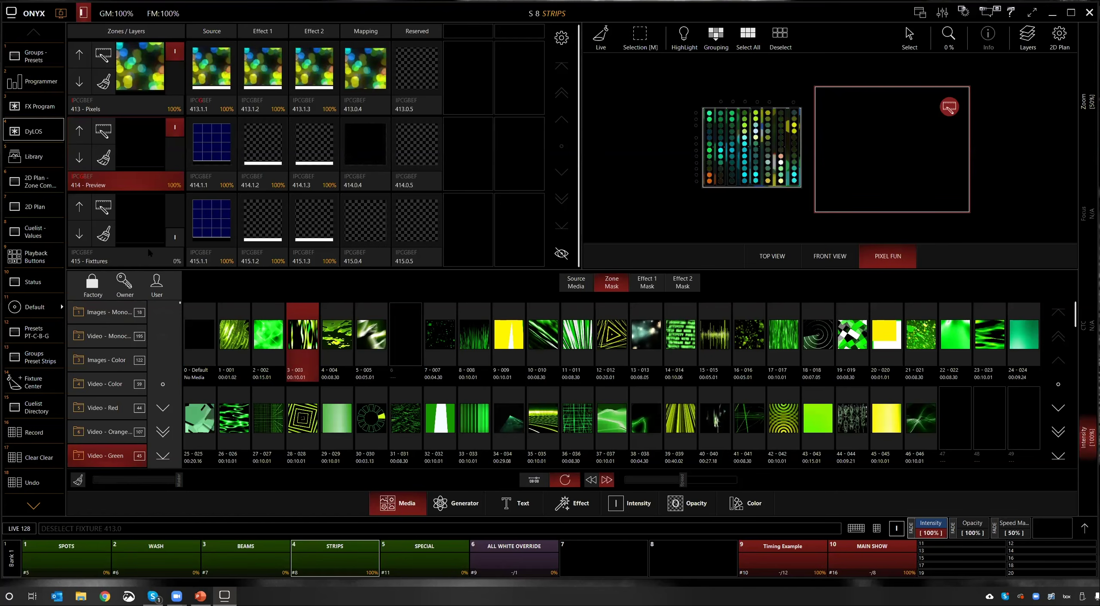
Step: Set the source layer of the Preview zone to Video - Green clip 003 and then to clip 028
click(208, 139)
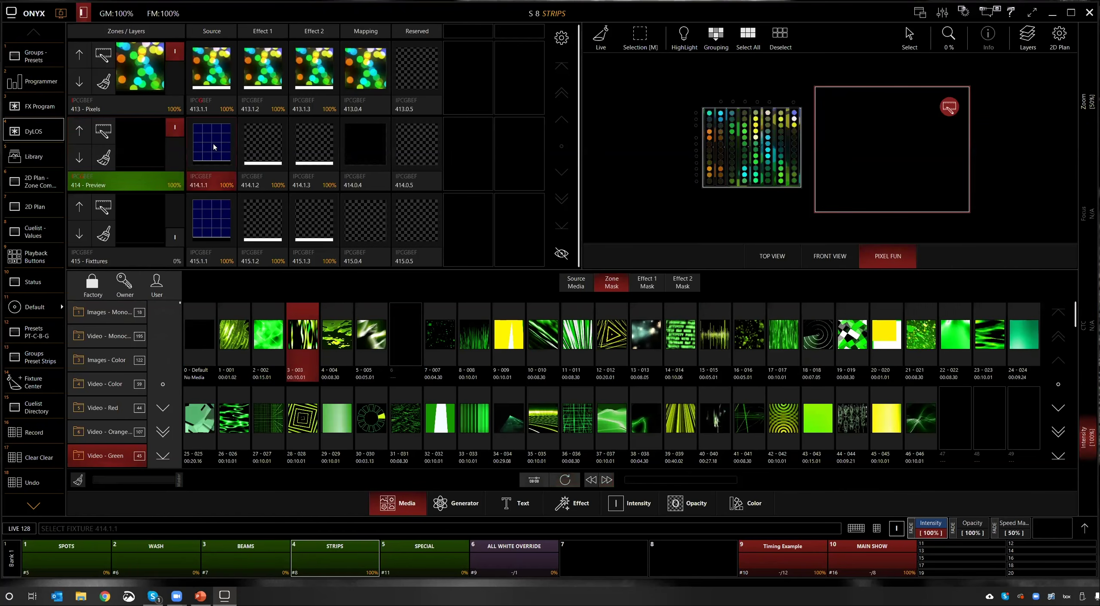
click(208, 145)
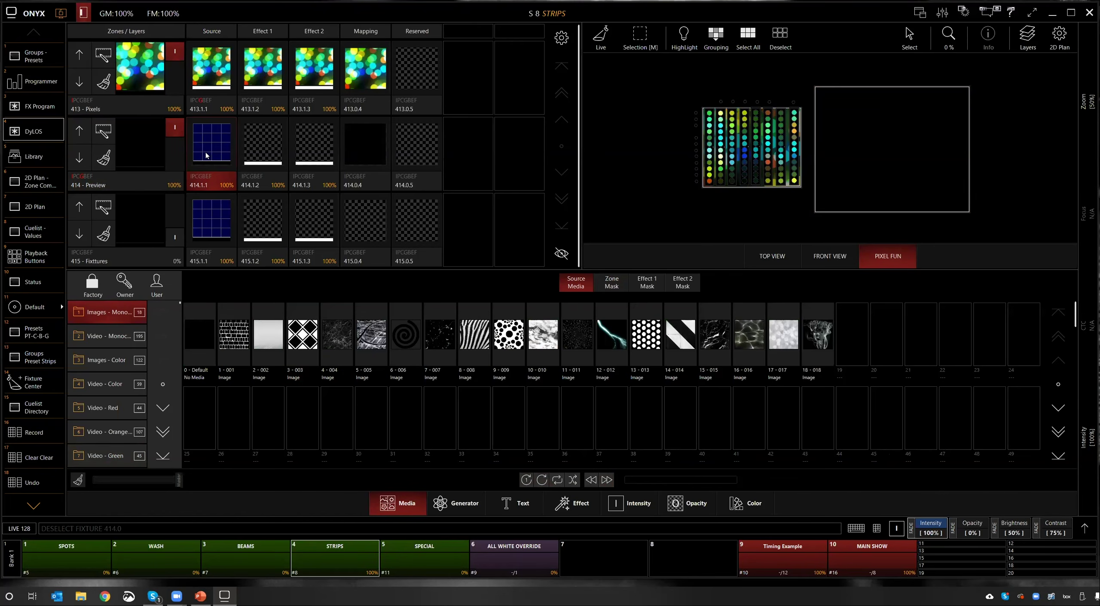
click(106, 455)
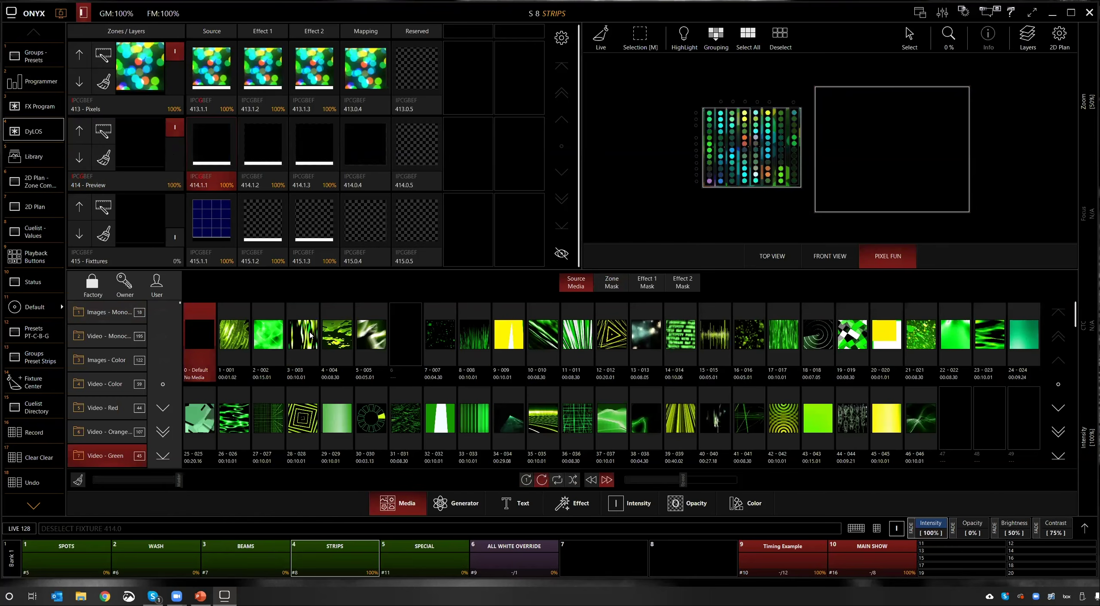
click(246, 198)
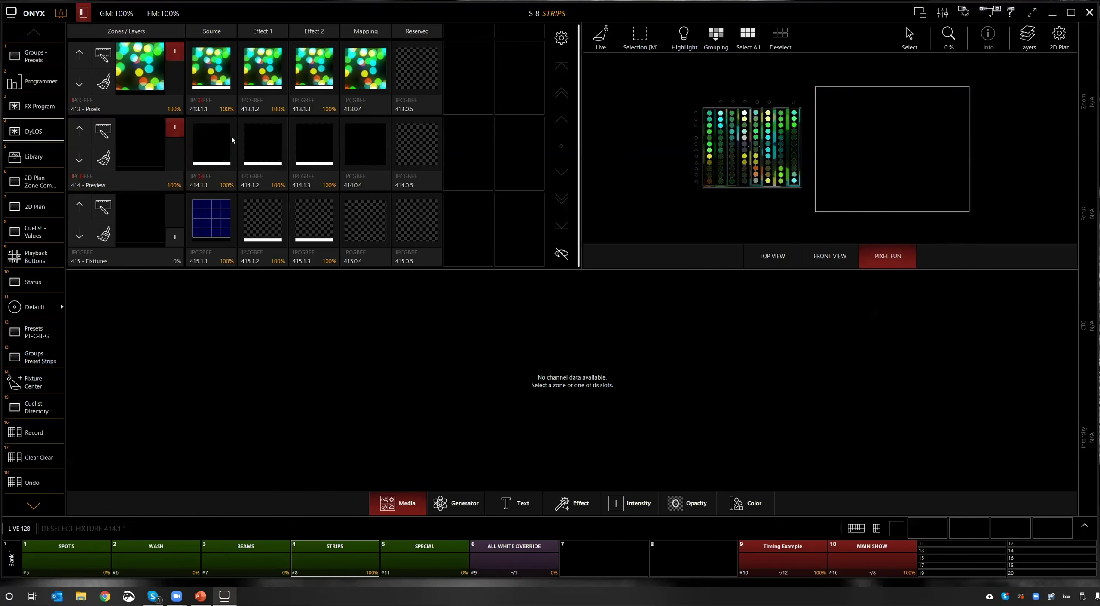
click(223, 149)
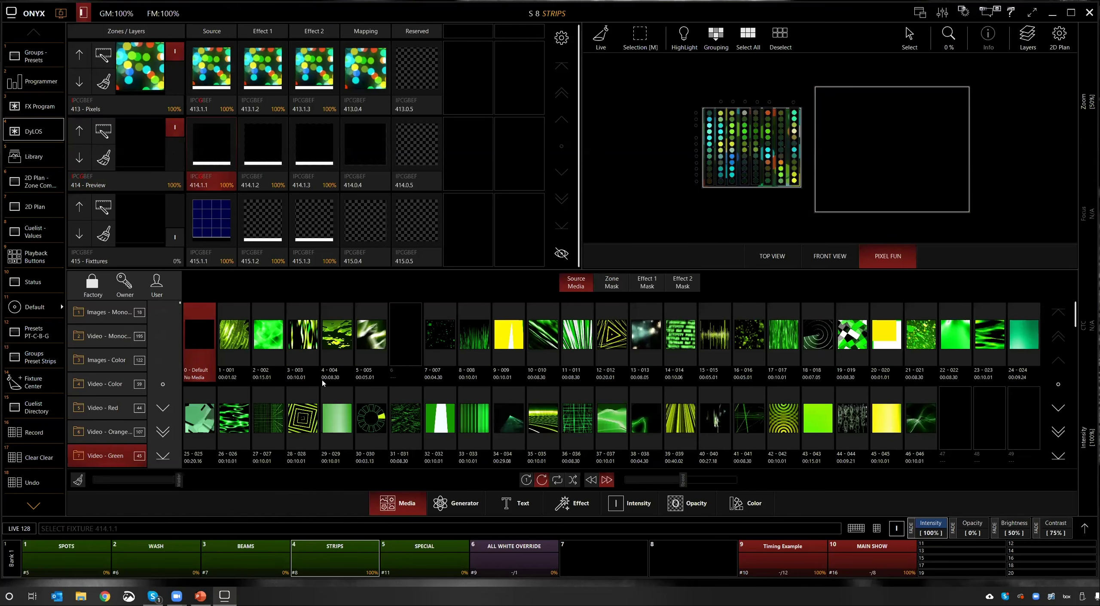
click(302, 339)
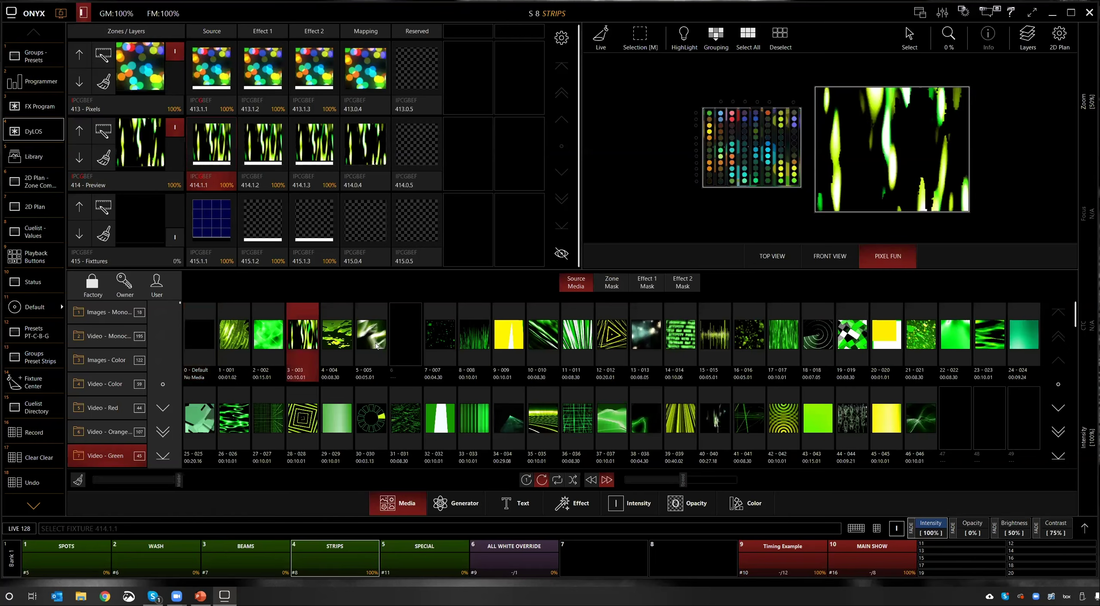
click(307, 431)
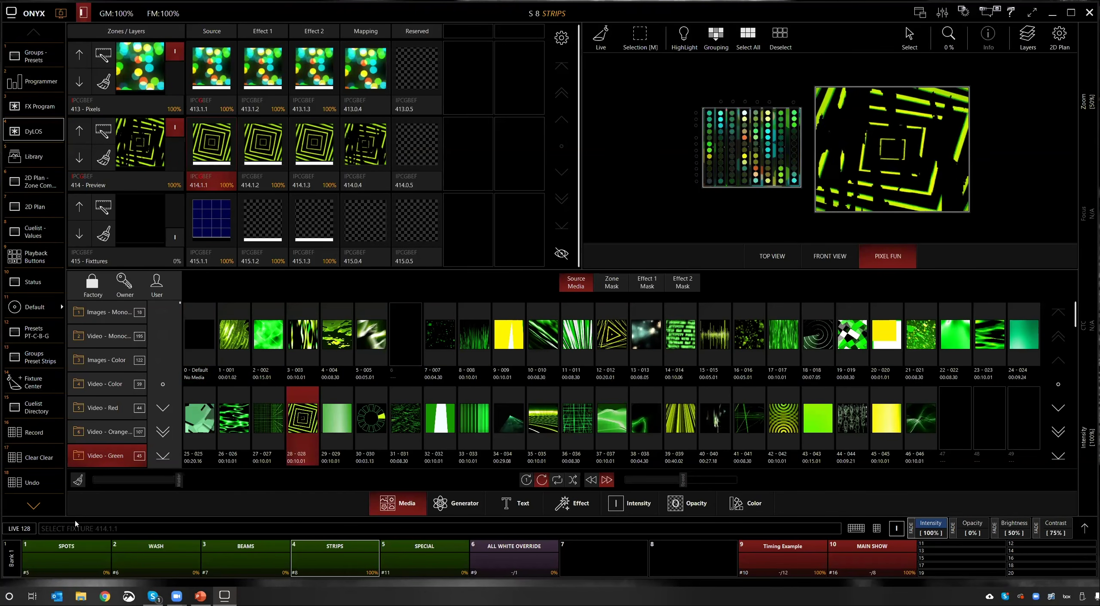
Step: Clear the programmer and play Video - Color clip 030 as the Pixels zone's source at 100% intensity
click(24, 457)
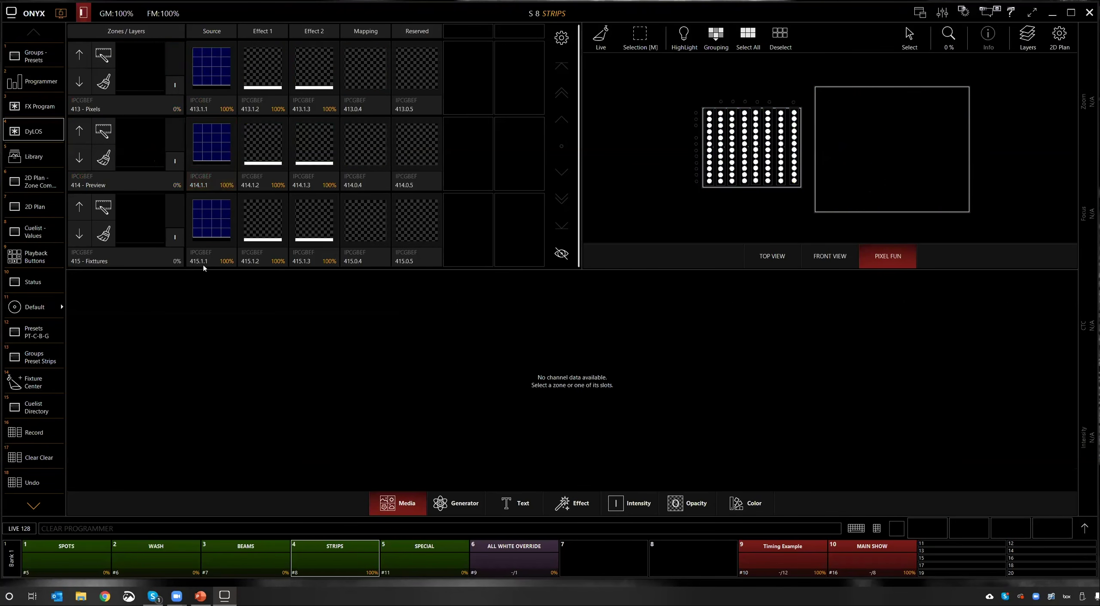
click(177, 62)
click(208, 79)
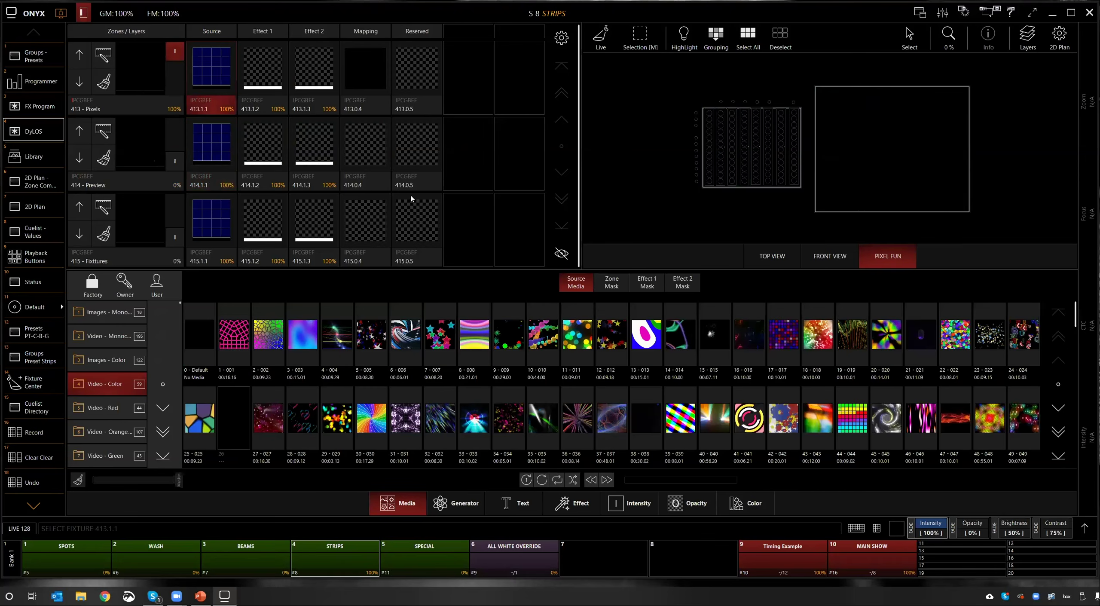
click(378, 426)
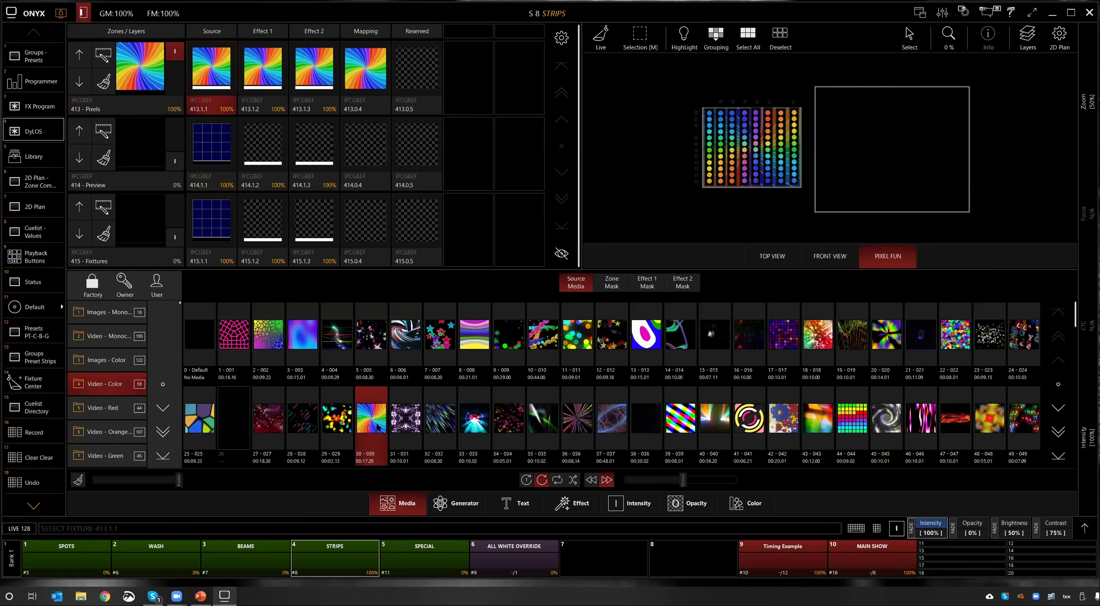
Step: Play Video - Green clip 012 as the Preview zone's source at 100% intensity and check the fixtures in the front view
click(125, 181)
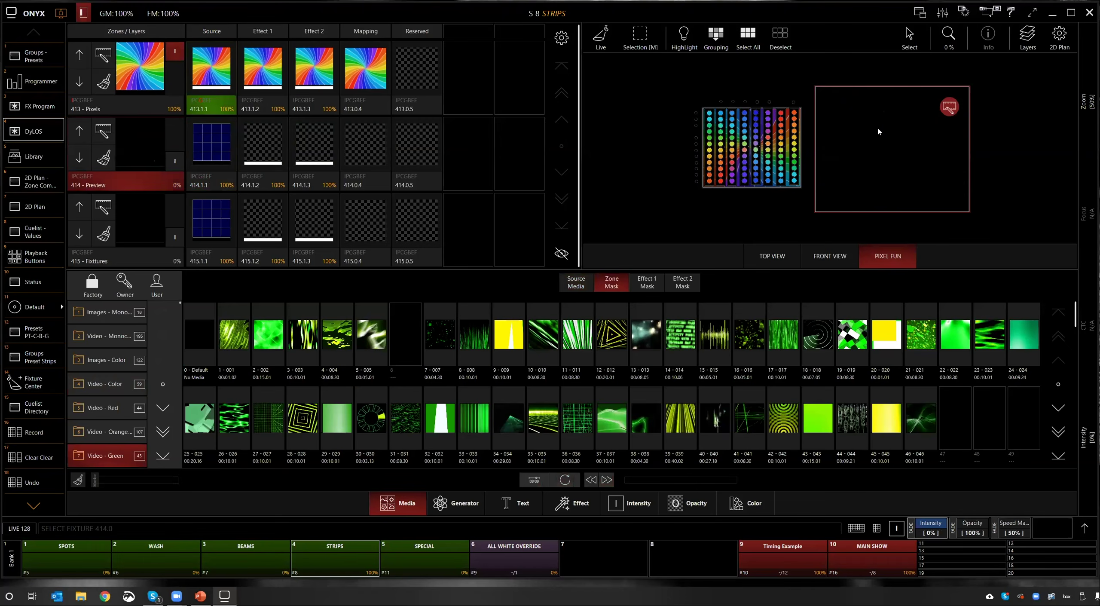
click(211, 146)
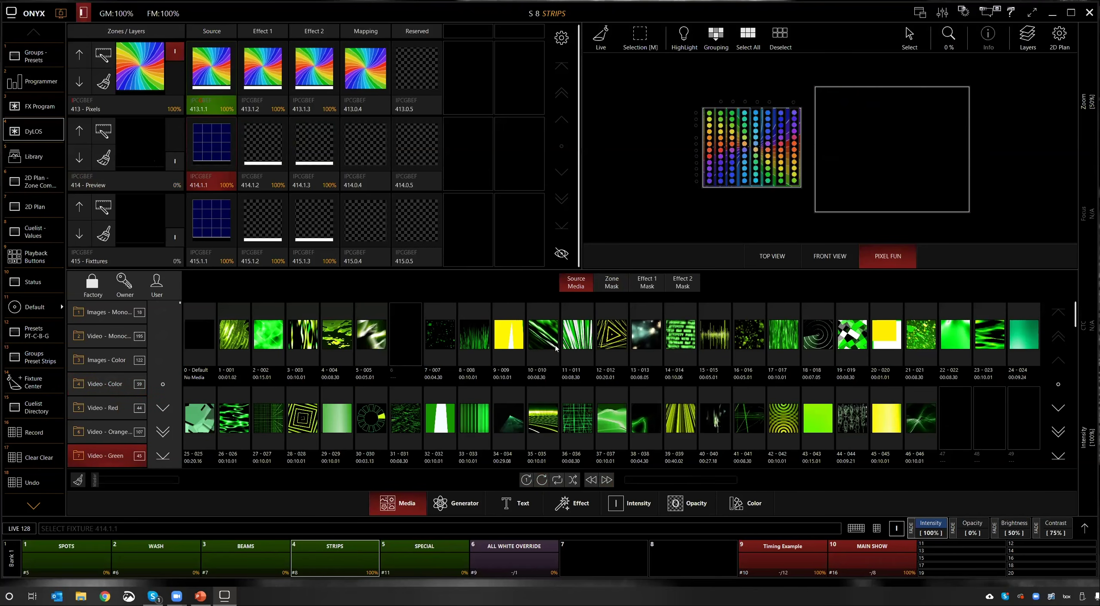
click(612, 339)
drag(175, 162, 175, 127)
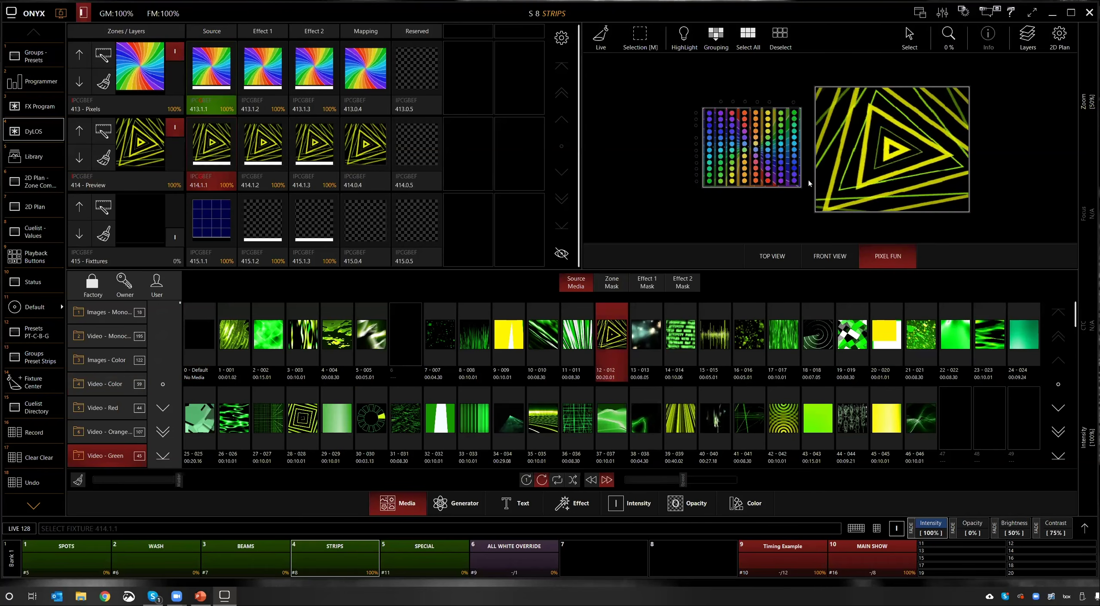
click(821, 254)
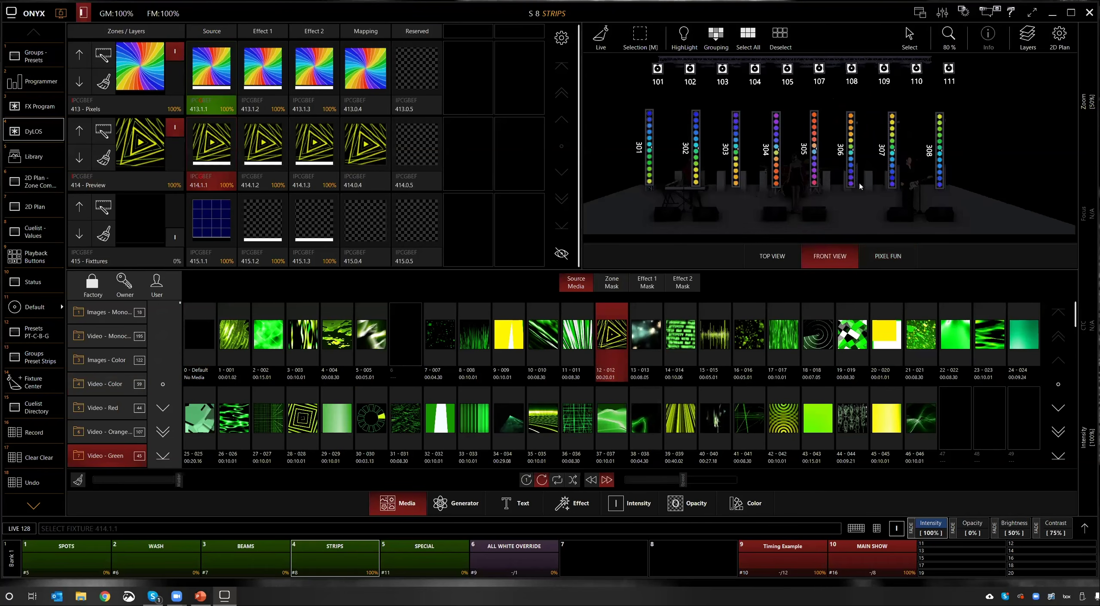
click(878, 254)
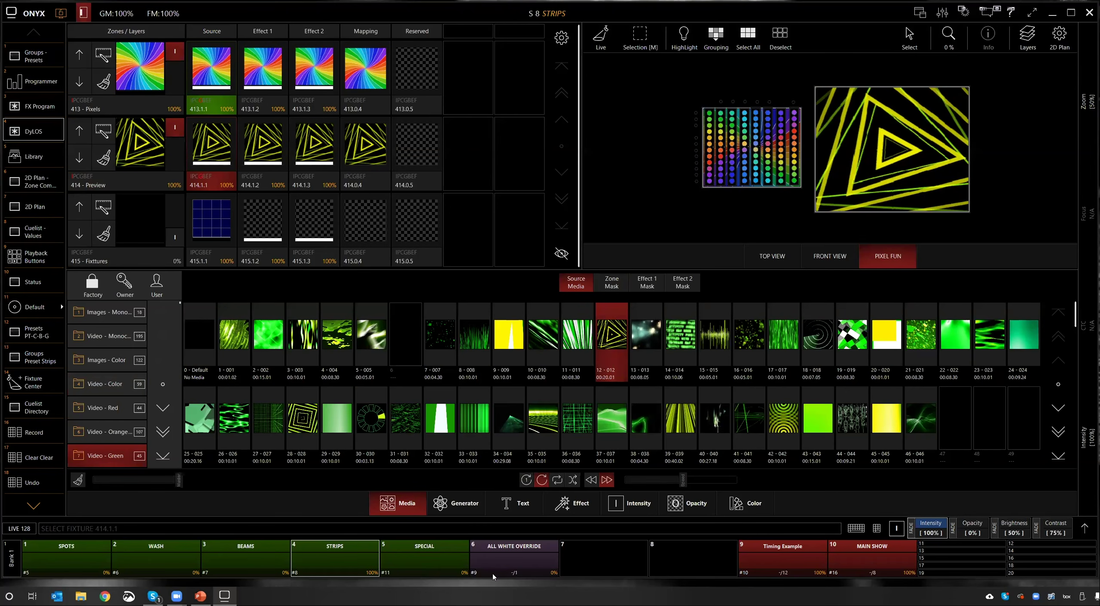
Step: Record the current look as a cue on the first playback of Bank 3 and clear the programmer
scroll(493, 573, down, 2)
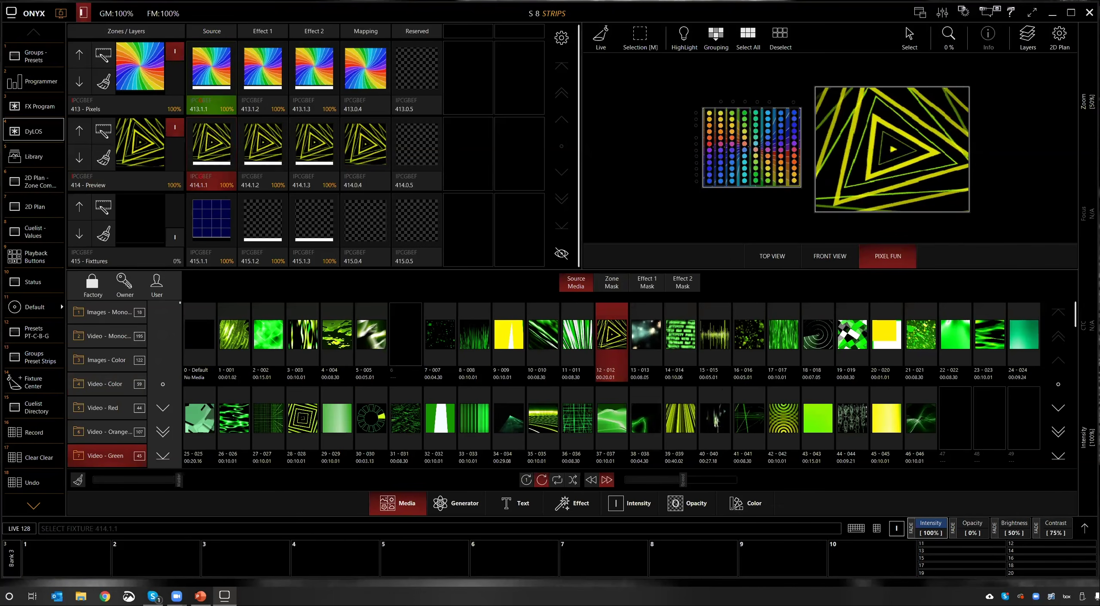
click(876, 528)
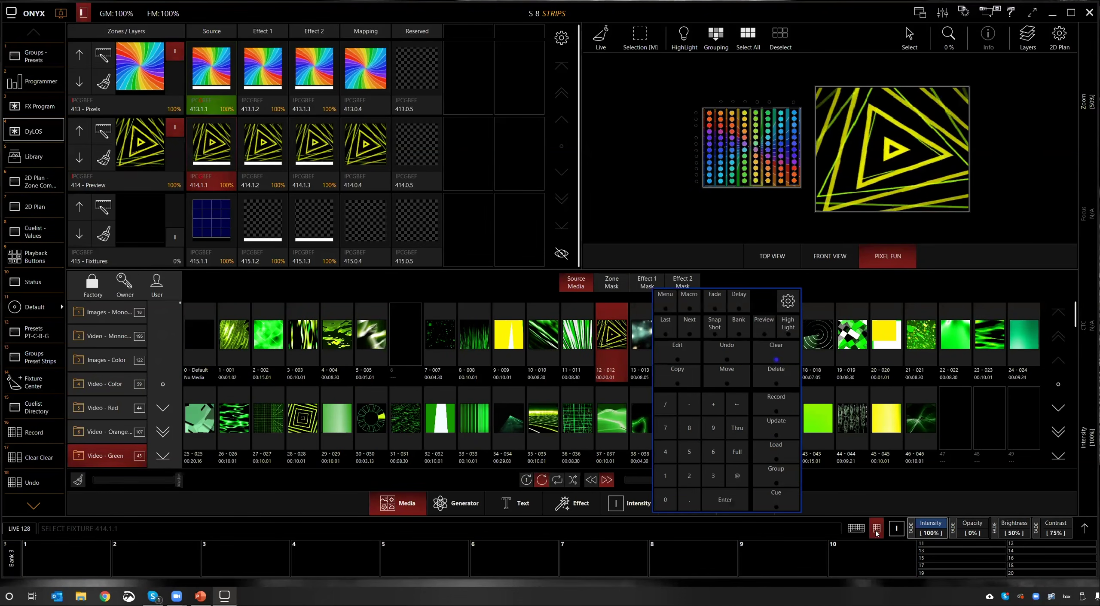
click(773, 404)
click(88, 555)
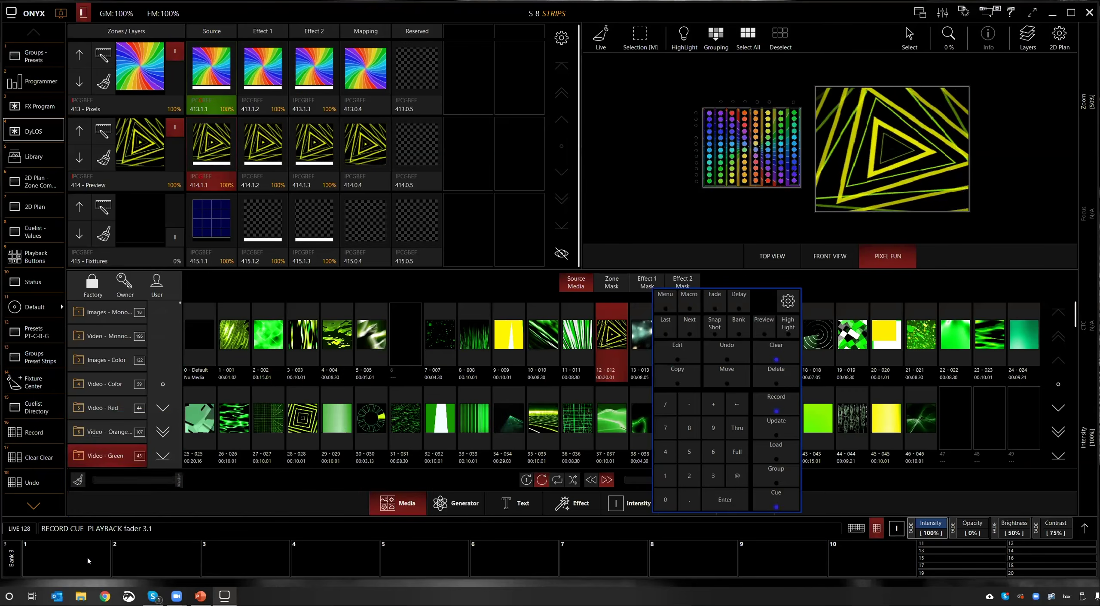
click(70, 435)
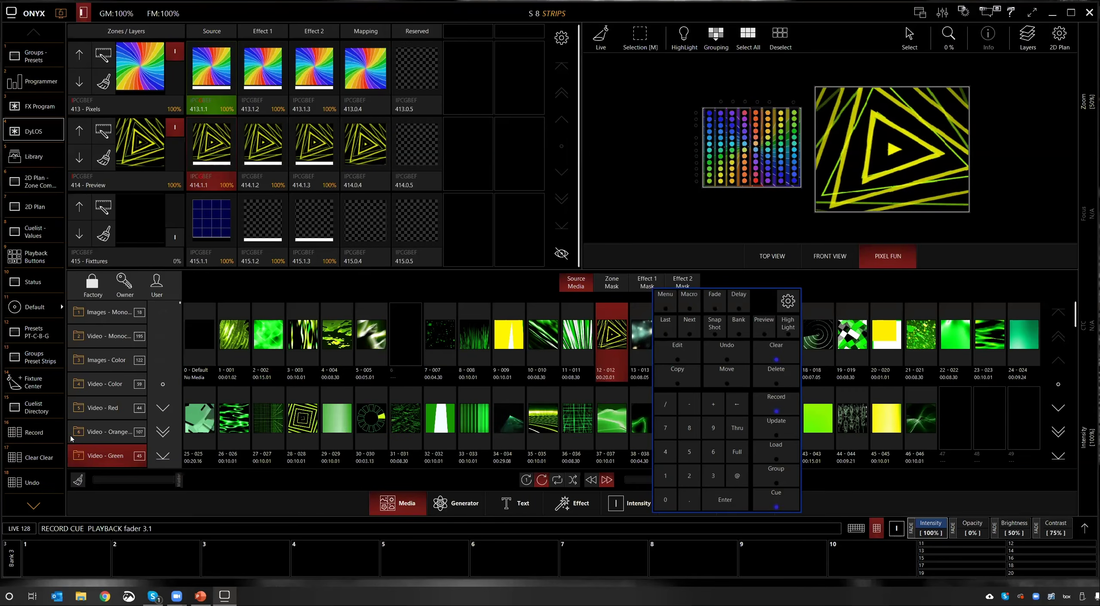
click(770, 358)
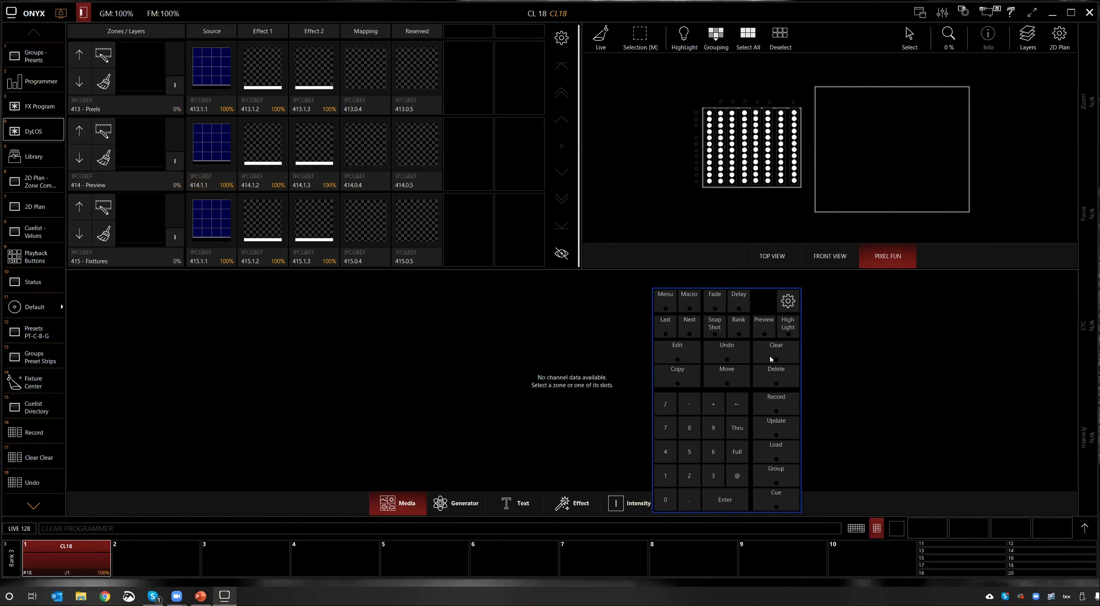
Step: Play cuelist CL18, release it, and play it again to test the recorded DyLOS look
click(77, 565)
click(64, 396)
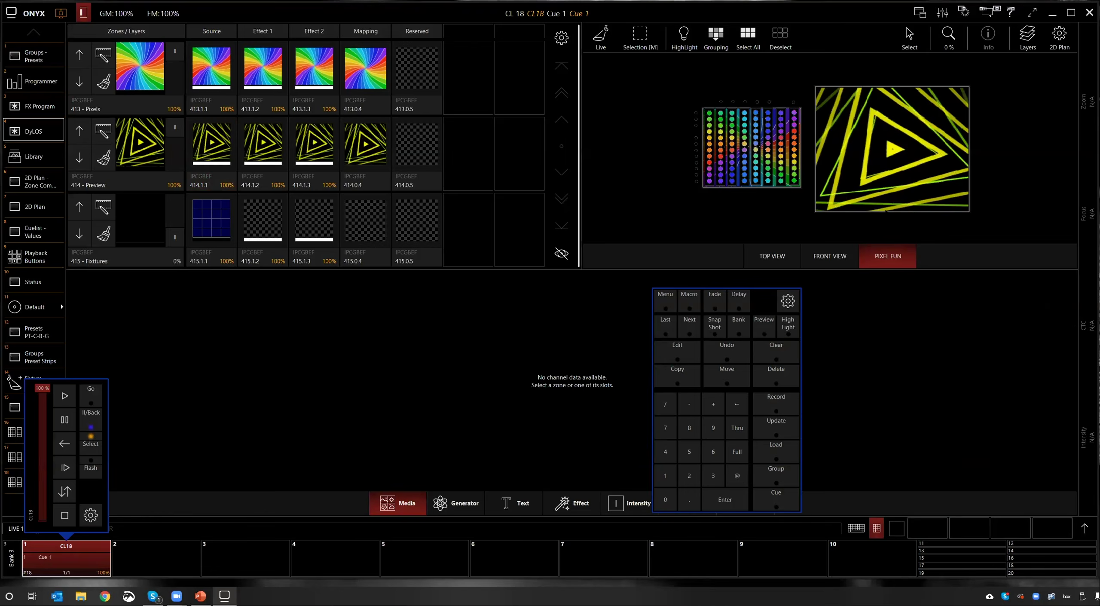
click(65, 515)
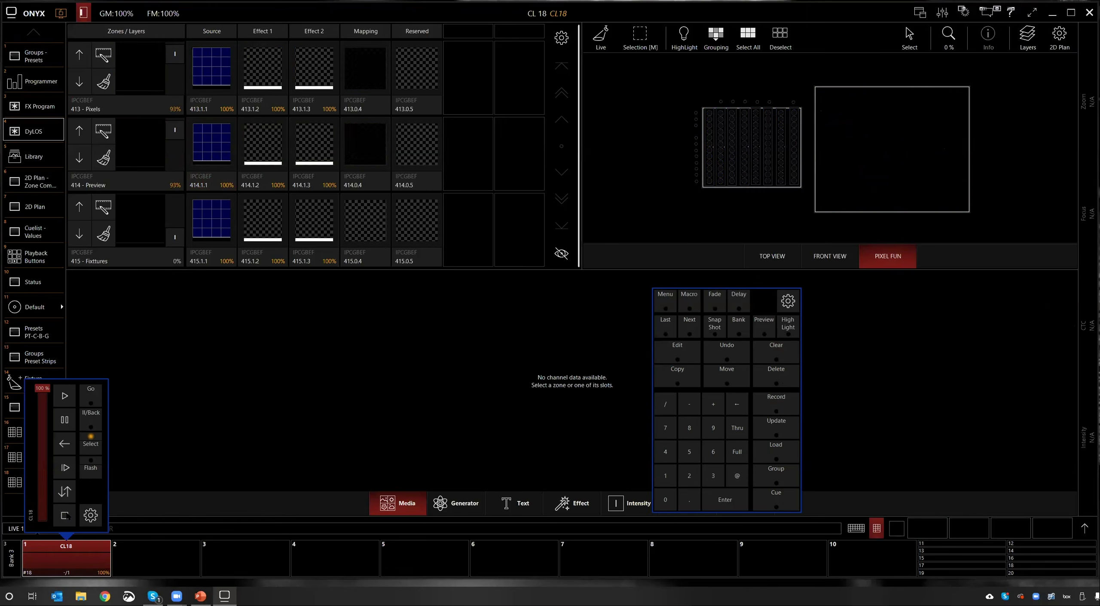
click(63, 400)
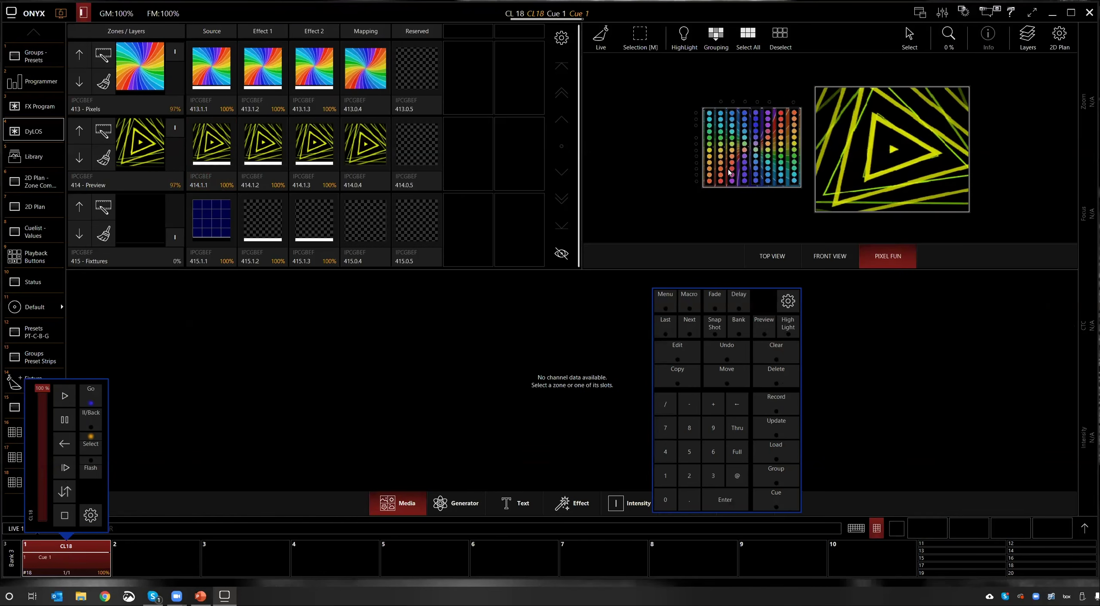
click(300, 385)
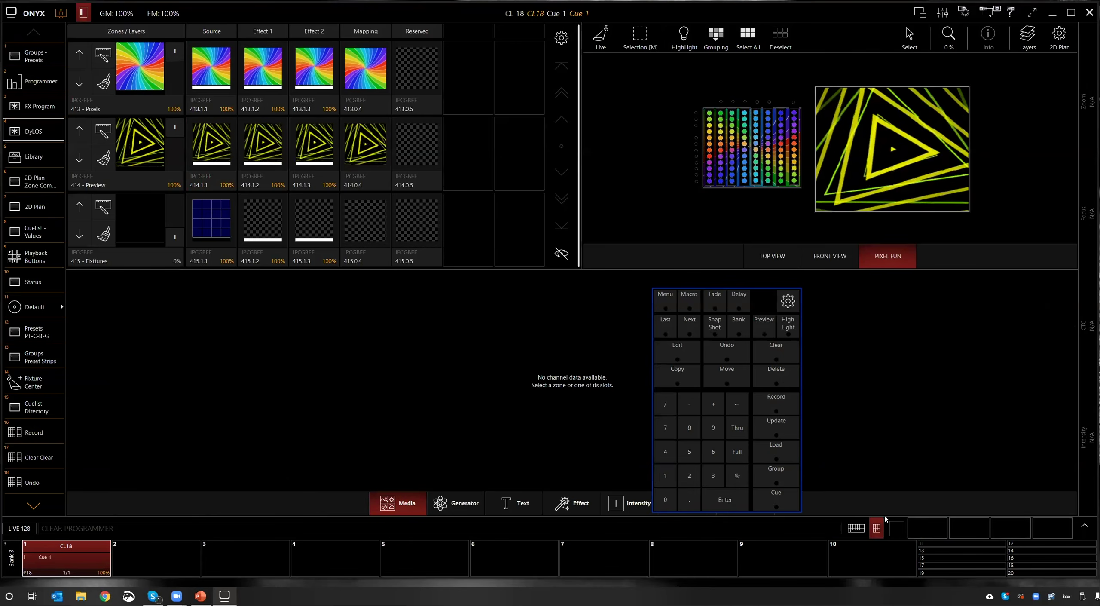
click(822, 416)
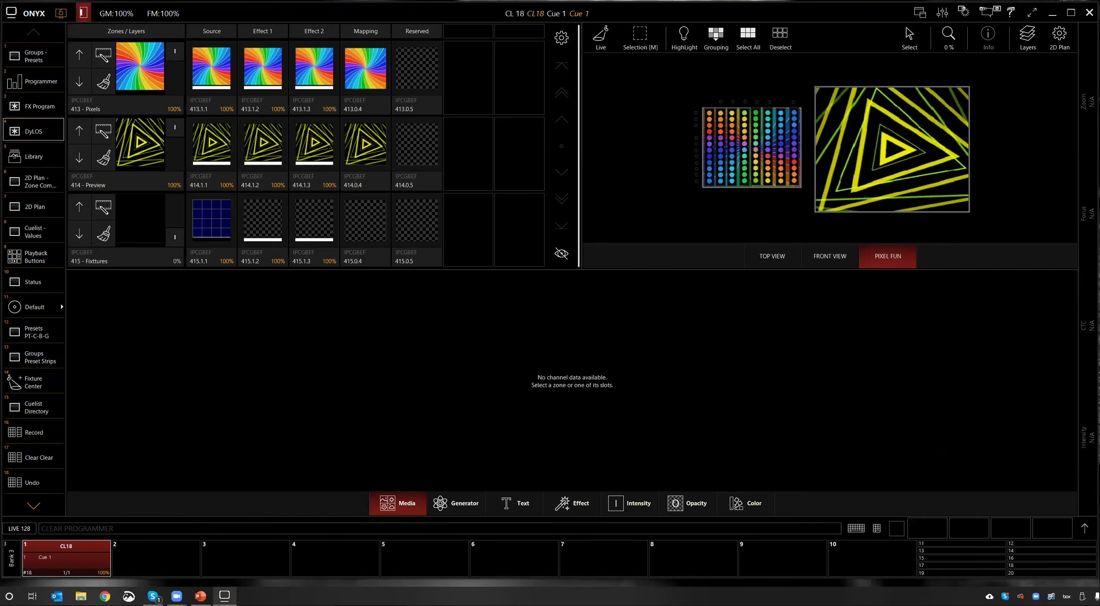
Step: Release the running cuelist CL18 on the first playback of Bank 3
click(862, 186)
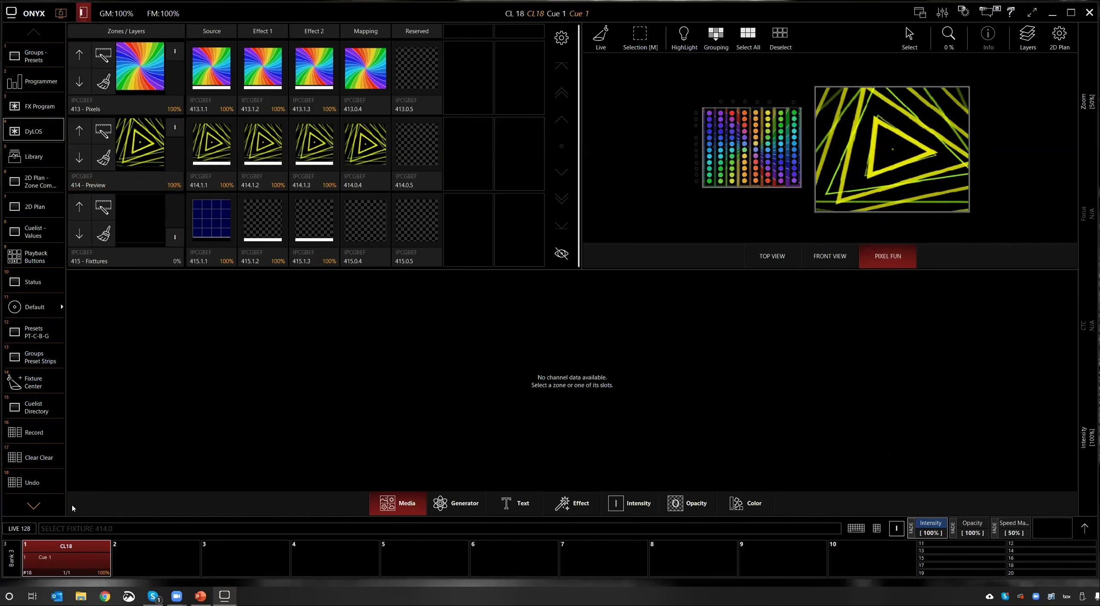
click(71, 561)
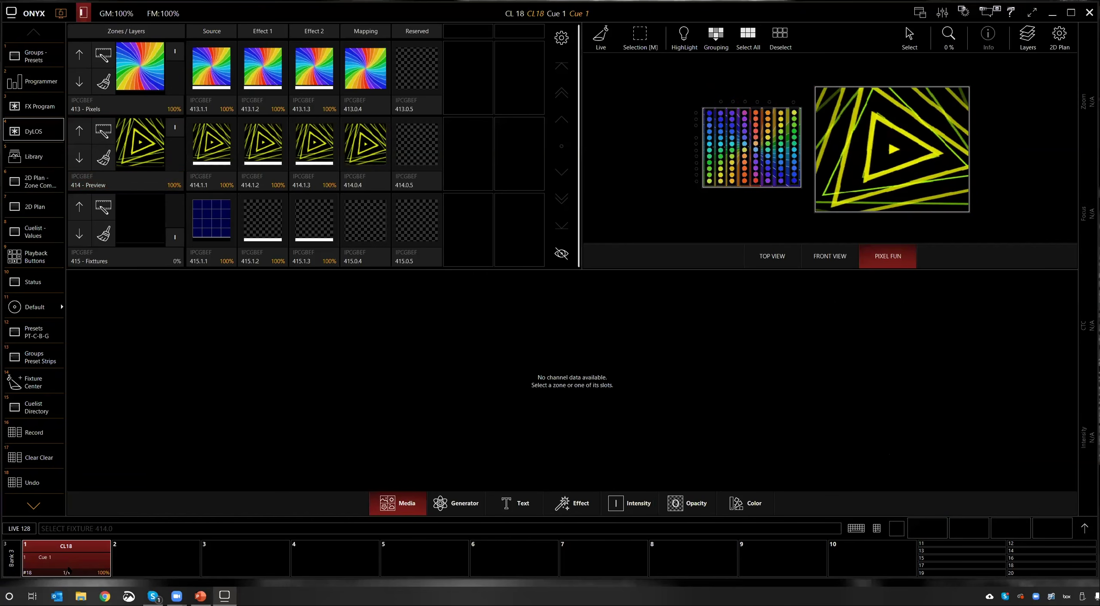
click(69, 559)
click(63, 516)
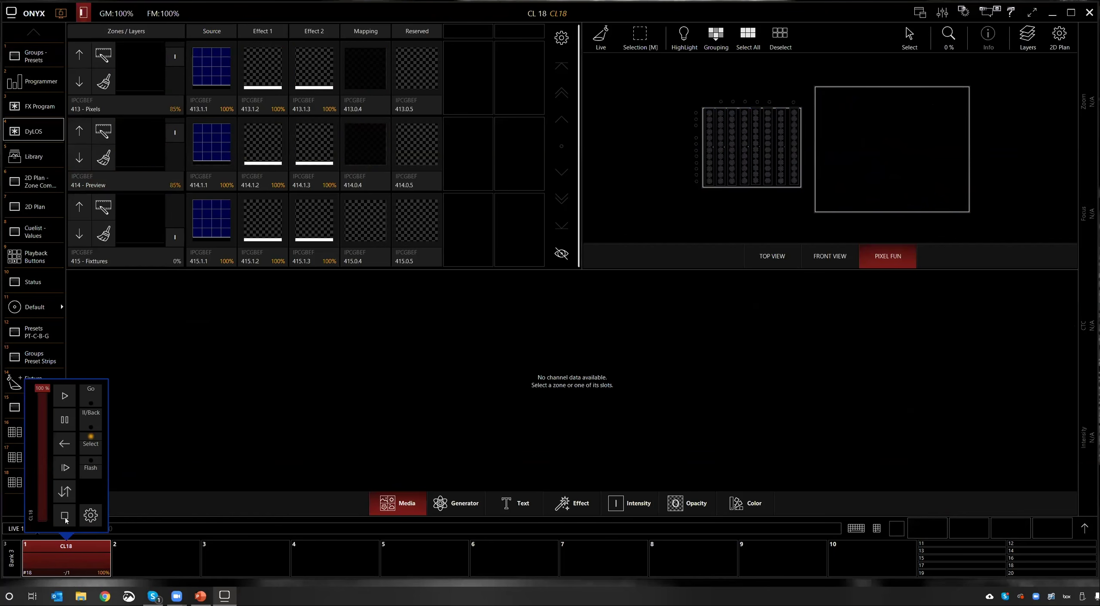
click(70, 566)
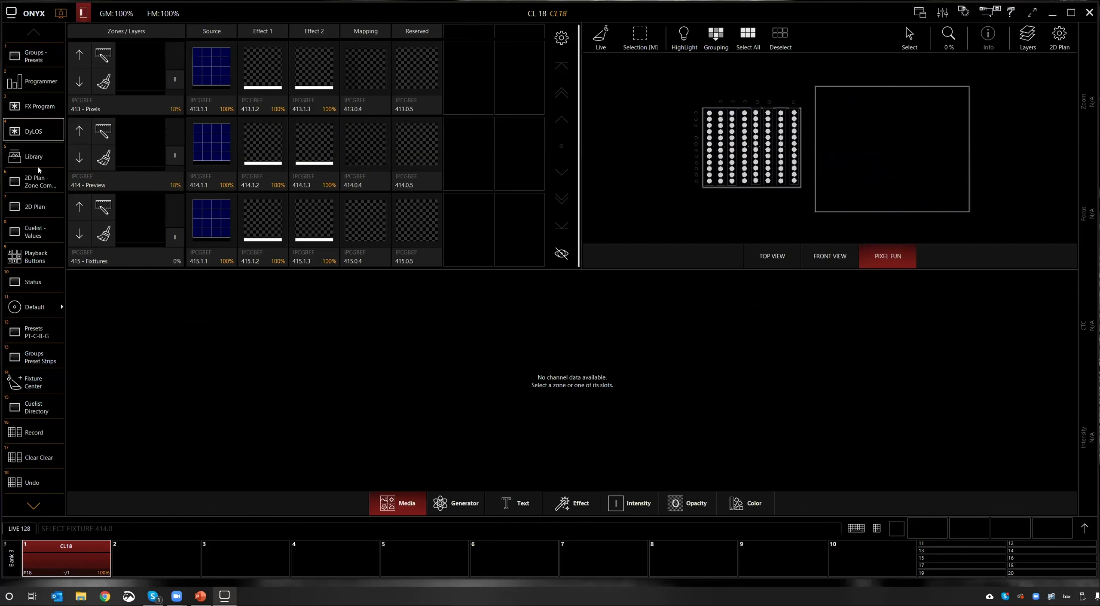
Step: Lower the STRIPS playback fader on Bank 1 to 0%
click(886, 129)
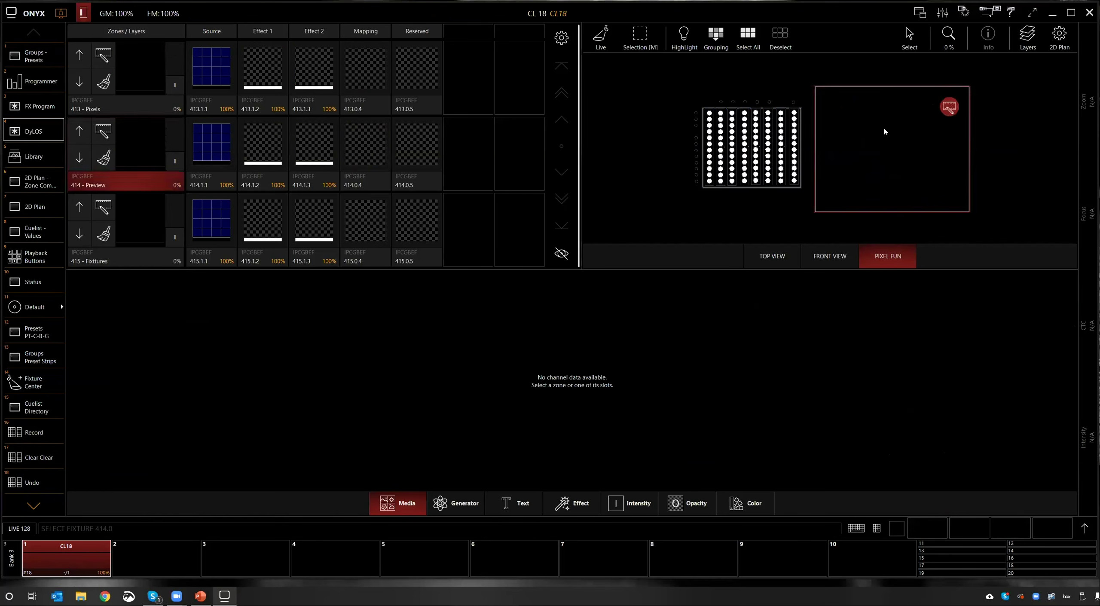
scroll(865, 165, up, 1)
click(880, 160)
drag(880, 160, 852, 158)
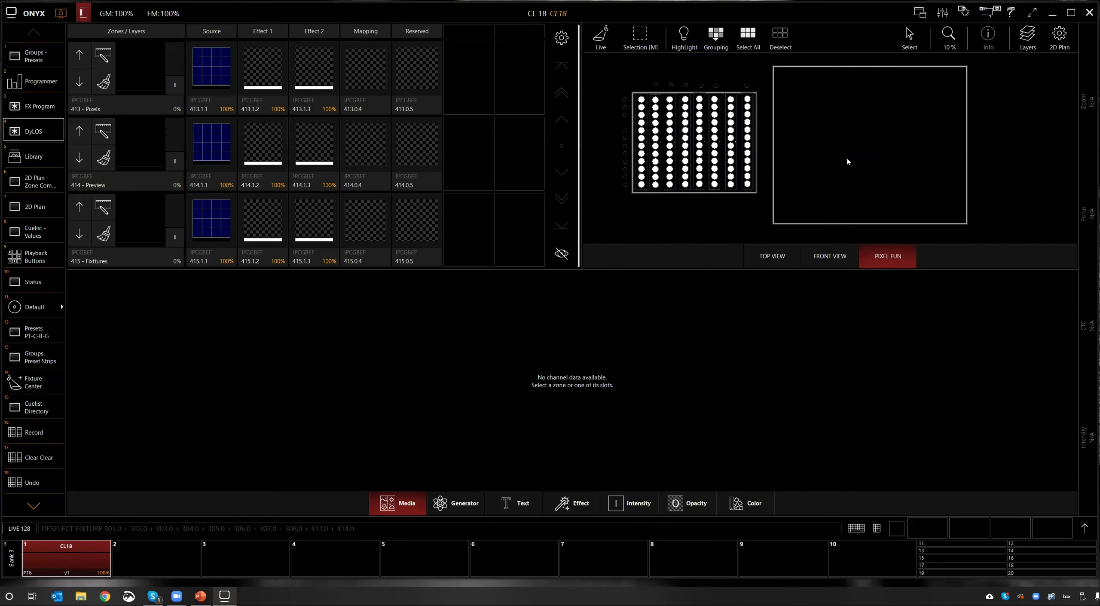
scroll(847, 161, up, 1)
scroll(249, 554, up, 2)
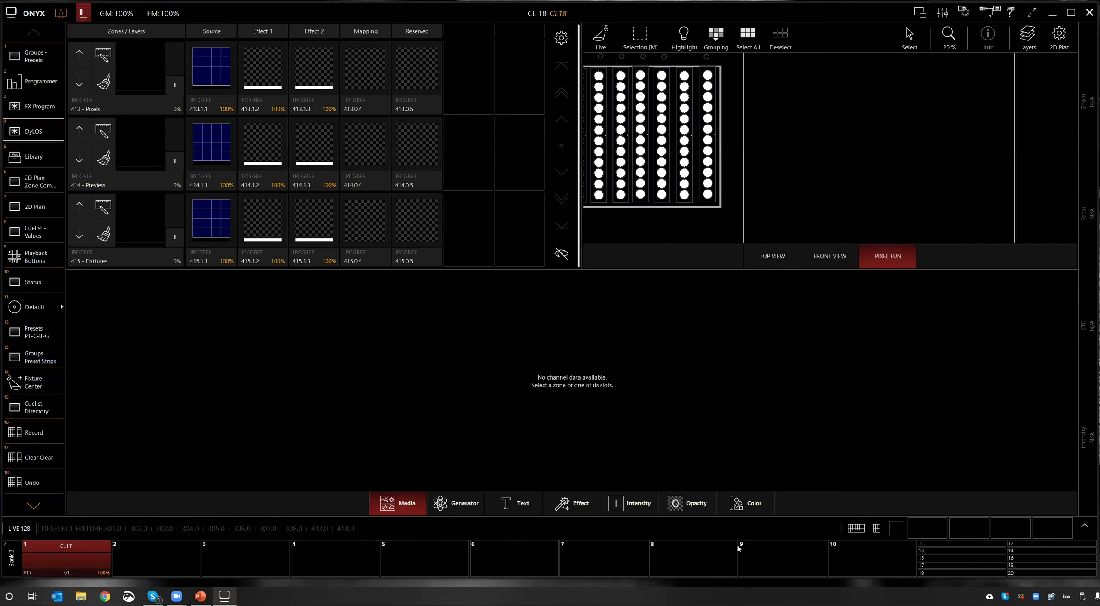
click(362, 557)
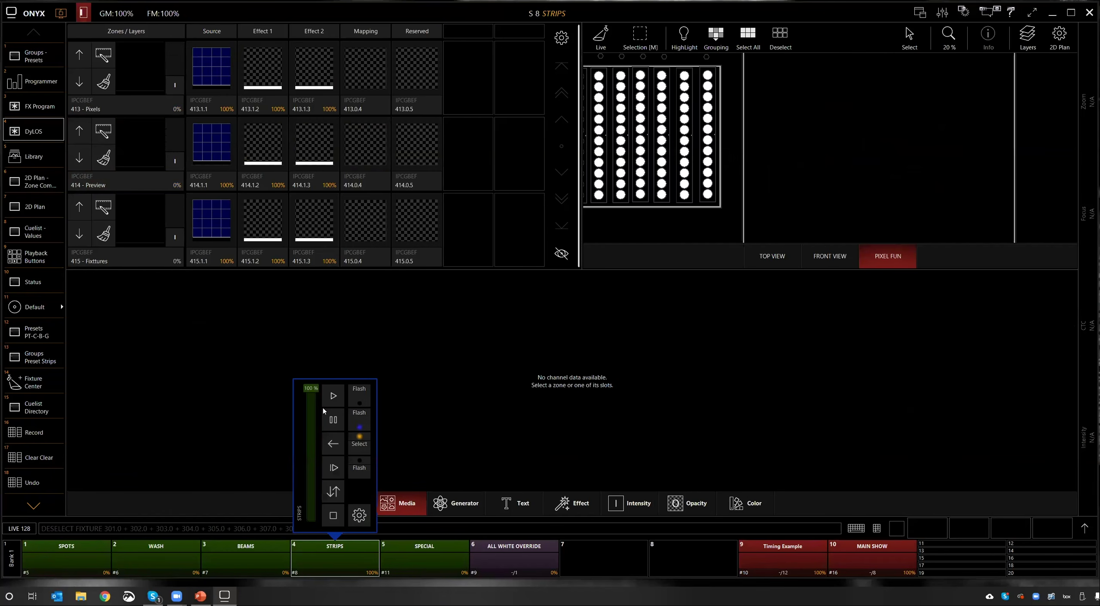
drag(315, 390, 312, 522)
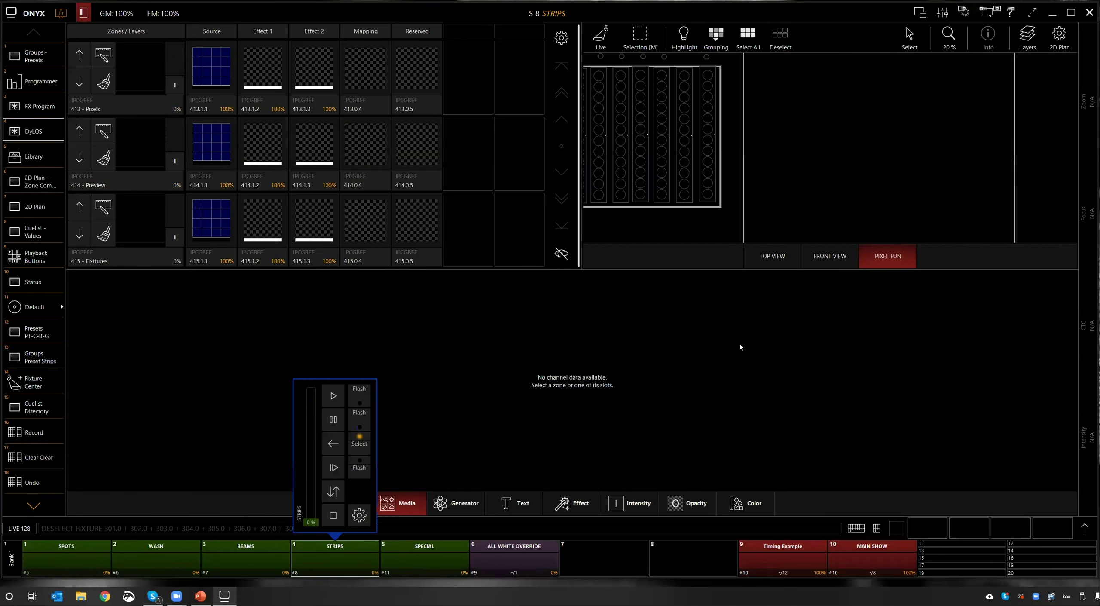
scroll(805, 168, down, 2)
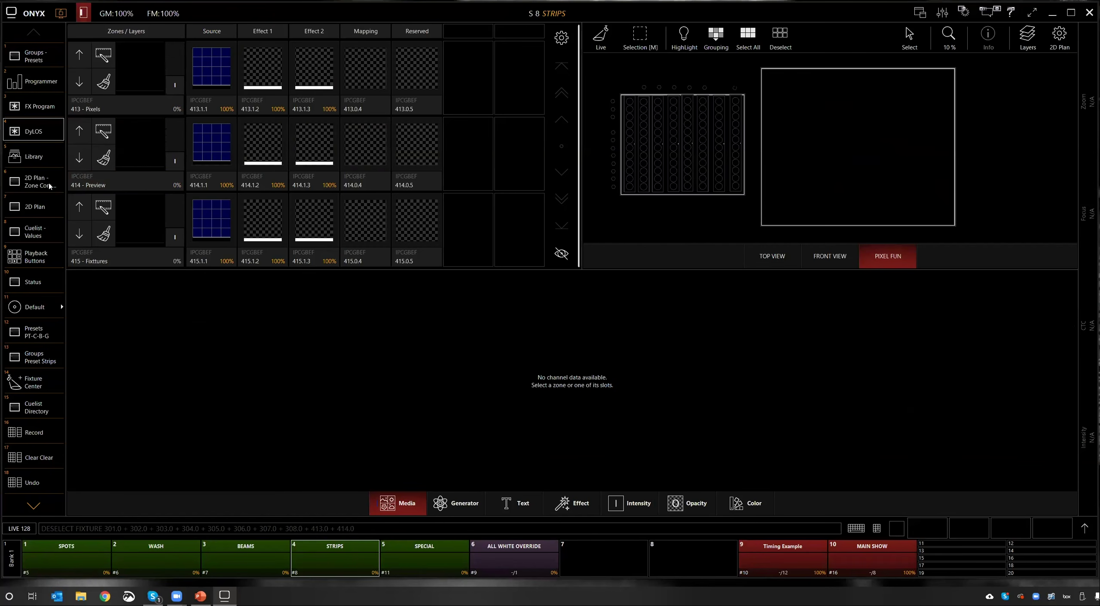
Step: Raise the Preview zone intensity to 100% and browse the Images - Color folder for its source layer
click(174, 162)
click(213, 143)
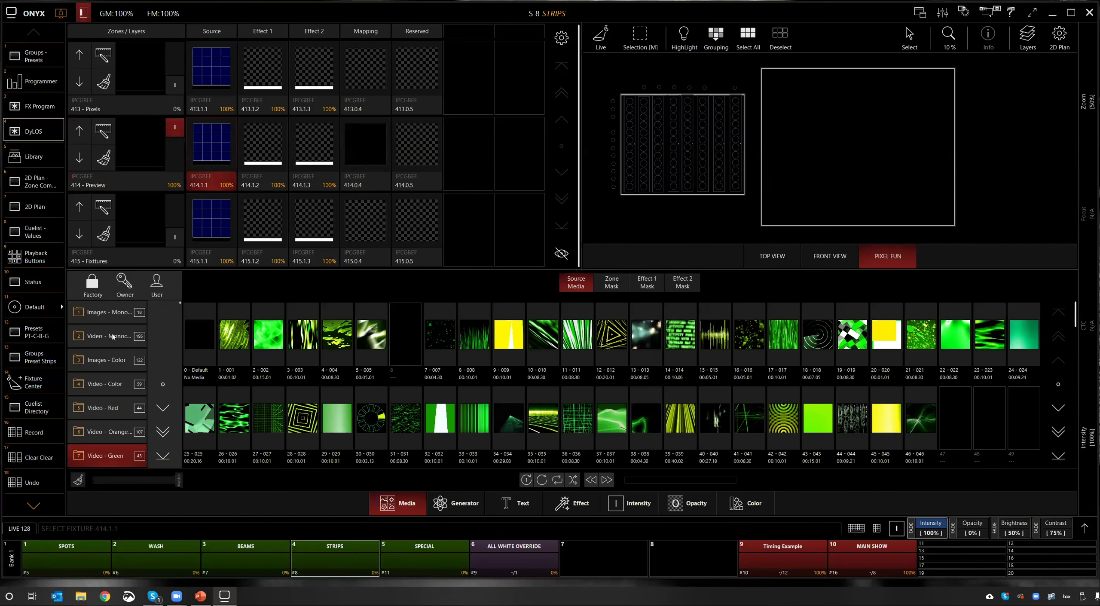
click(113, 363)
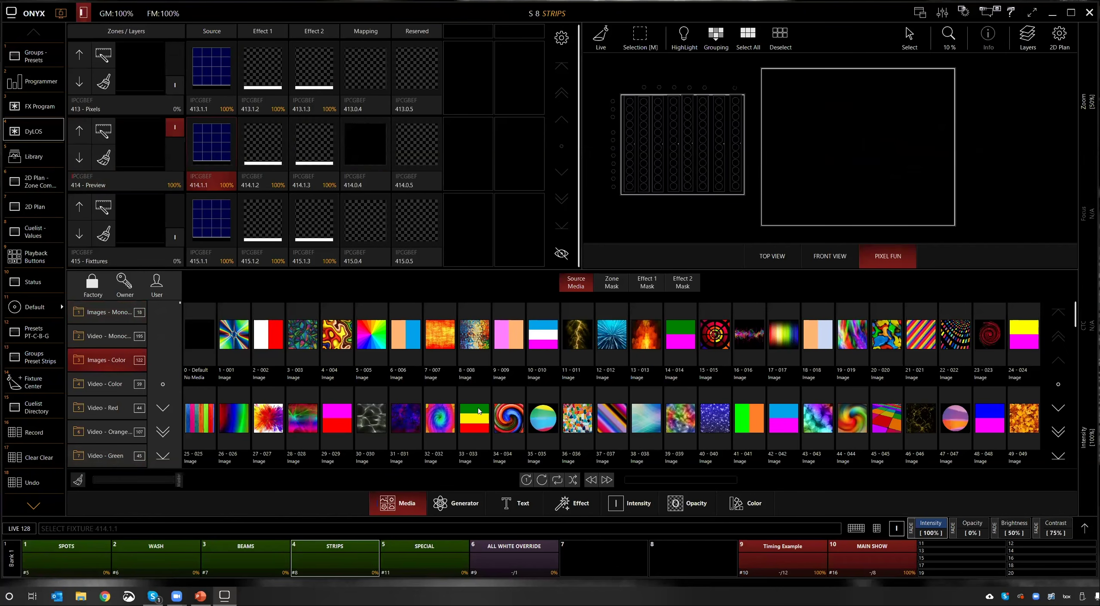
scroll(483, 354, down, 2)
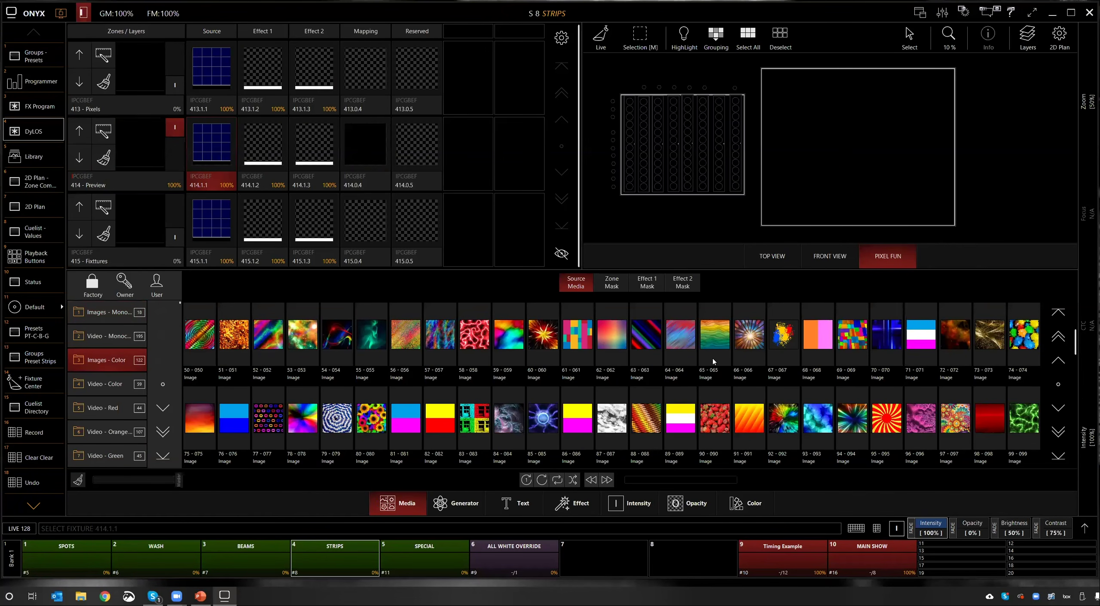
scroll(605, 409, up, 2)
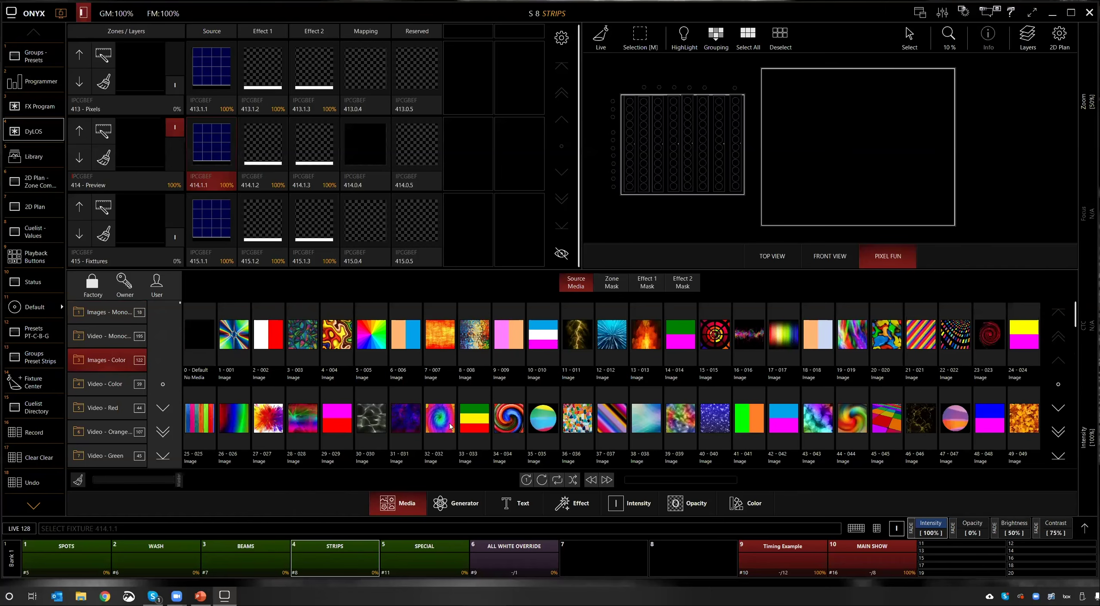
Step: Set the Preview zone's source to Images - Color image 028, switch it to 022, and finish on 026
click(296, 427)
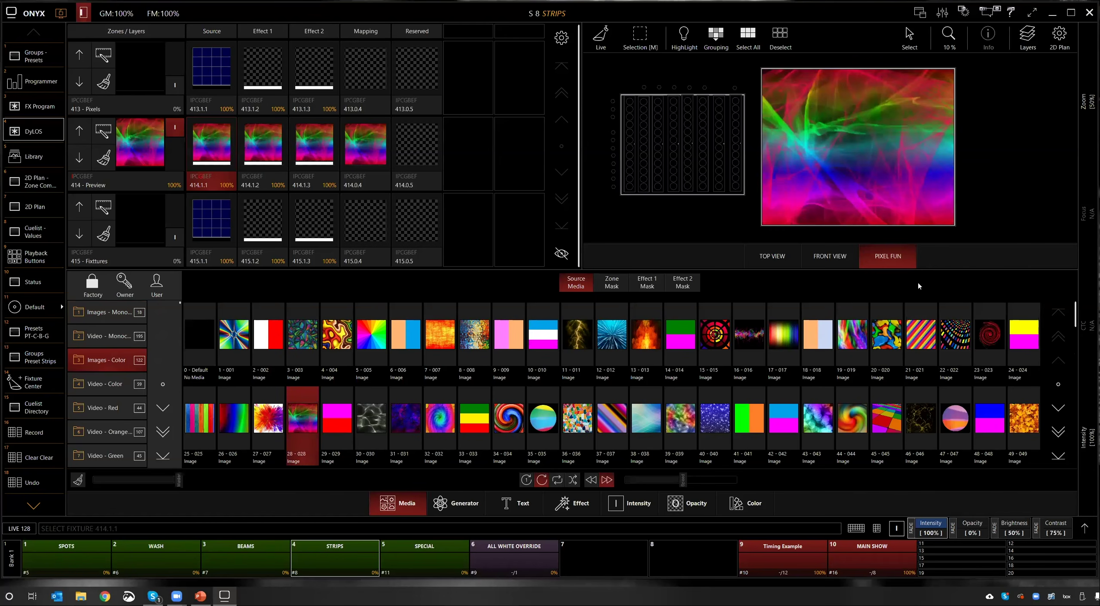
click(961, 340)
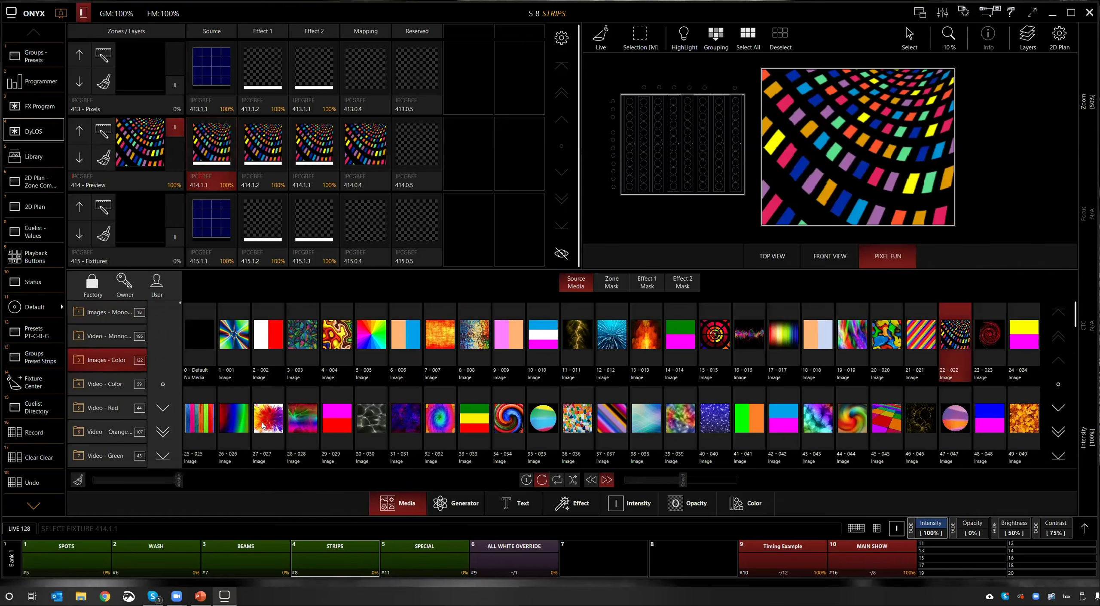
click(233, 422)
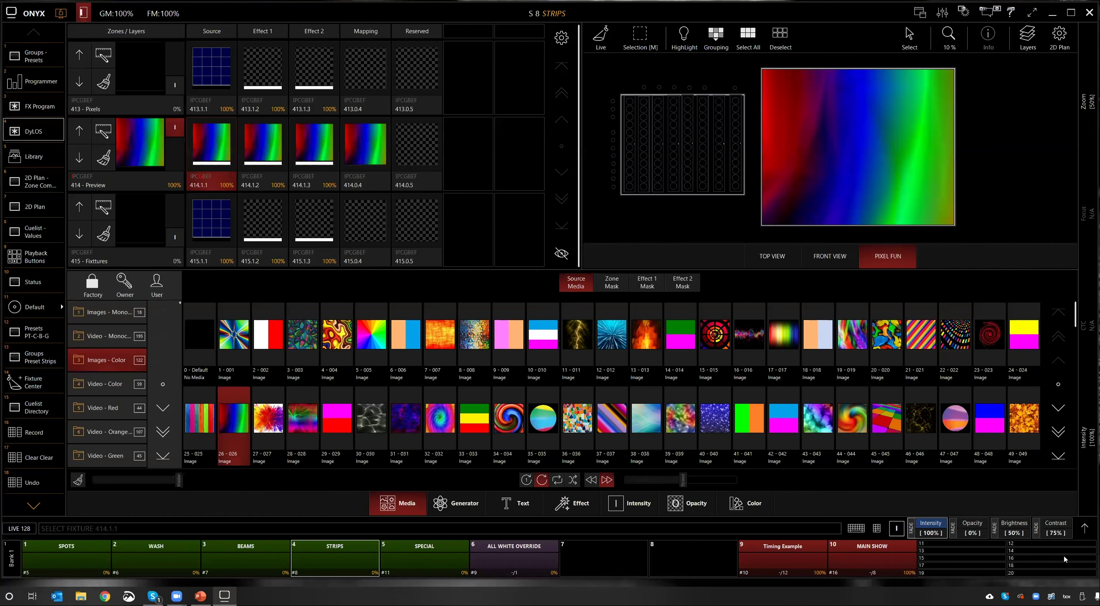
Step: Show the Preview source slot's intensity parameters, and fade its output down and back up to 100%
click(1084, 528)
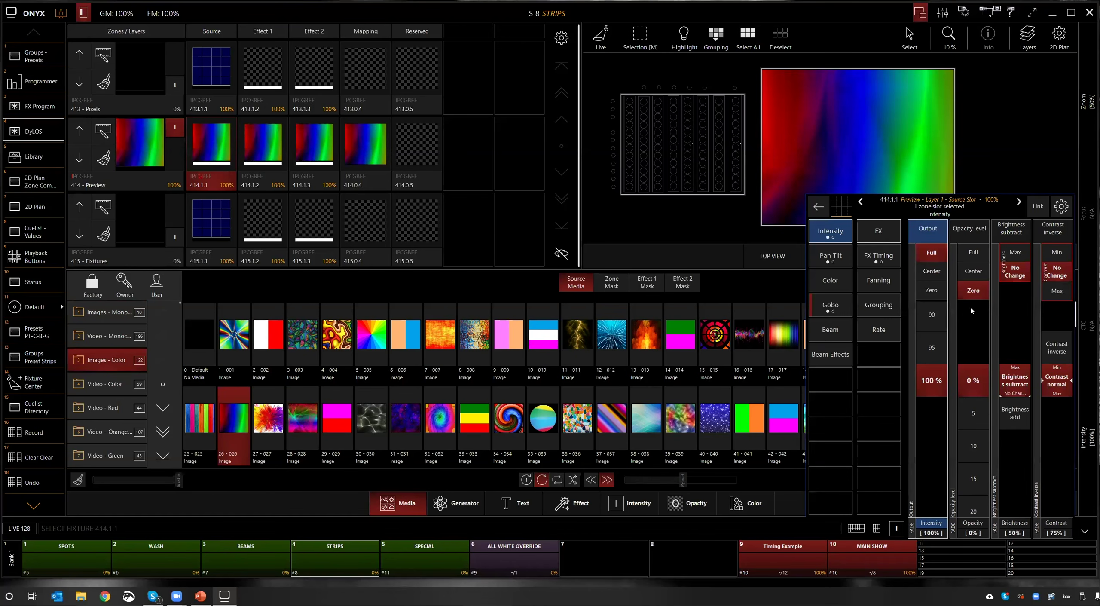
click(1083, 530)
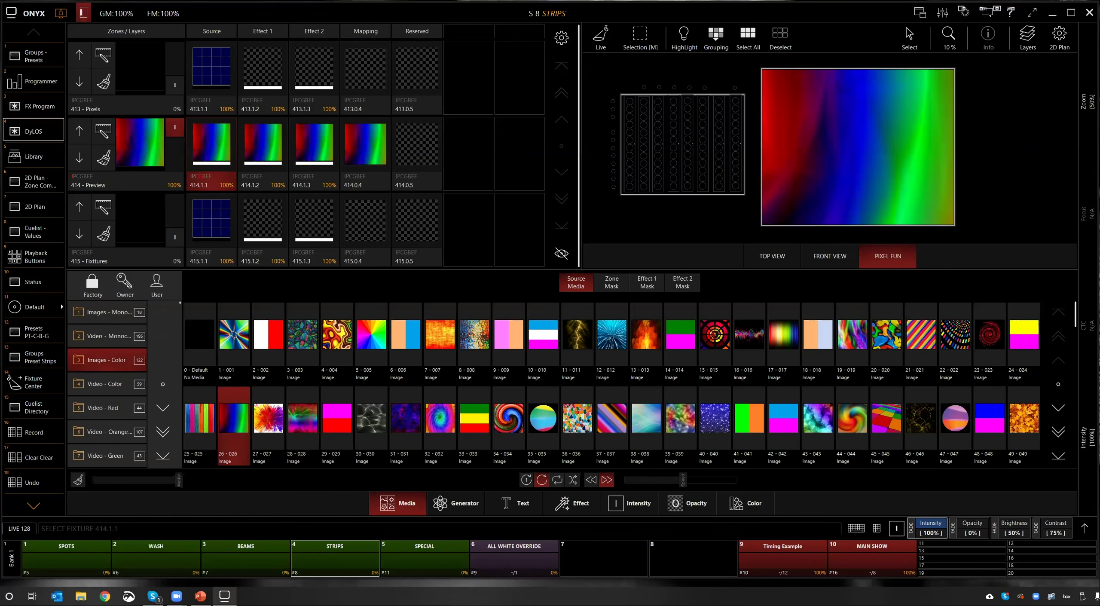
click(1084, 528)
click(1084, 528)
click(1084, 528)
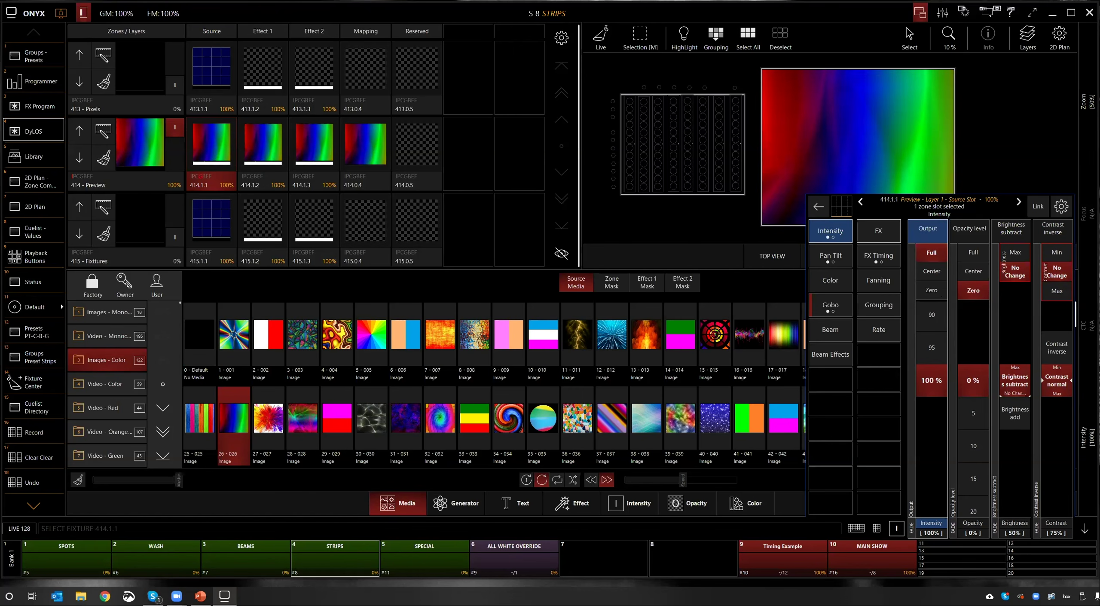
click(936, 381)
scroll(935, 389, up, 7)
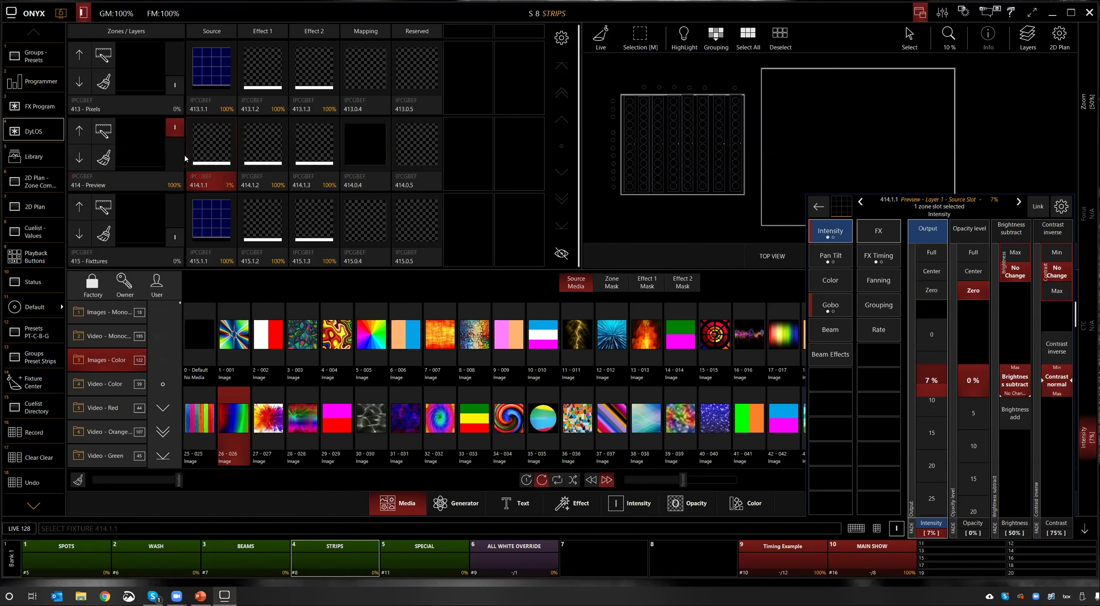
scroll(941, 412, up, 20)
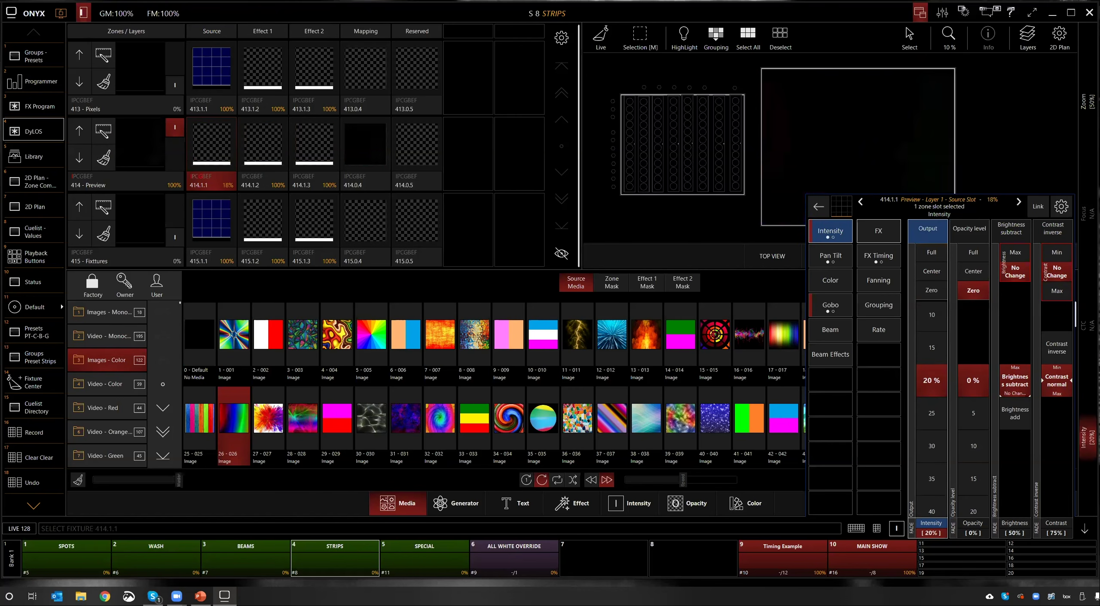
scroll(932, 386, up, 20)
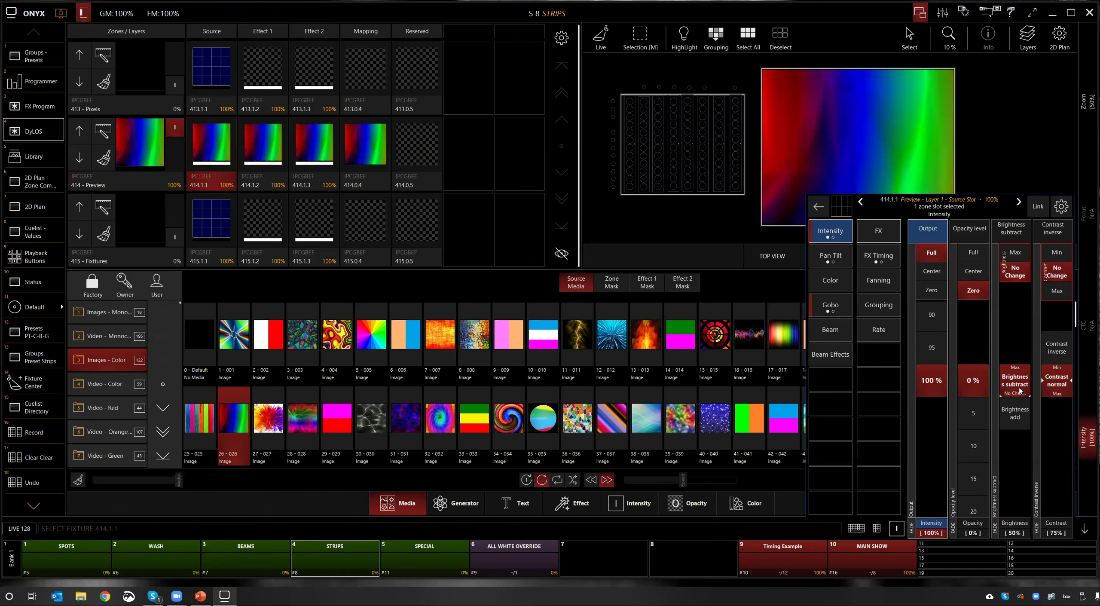
scroll(1051, 386, up, 10)
Step: Try the Preview source's contrast fully inverted at 0%, move it through 35%, and finish on normal contrast at 100%
click(1056, 347)
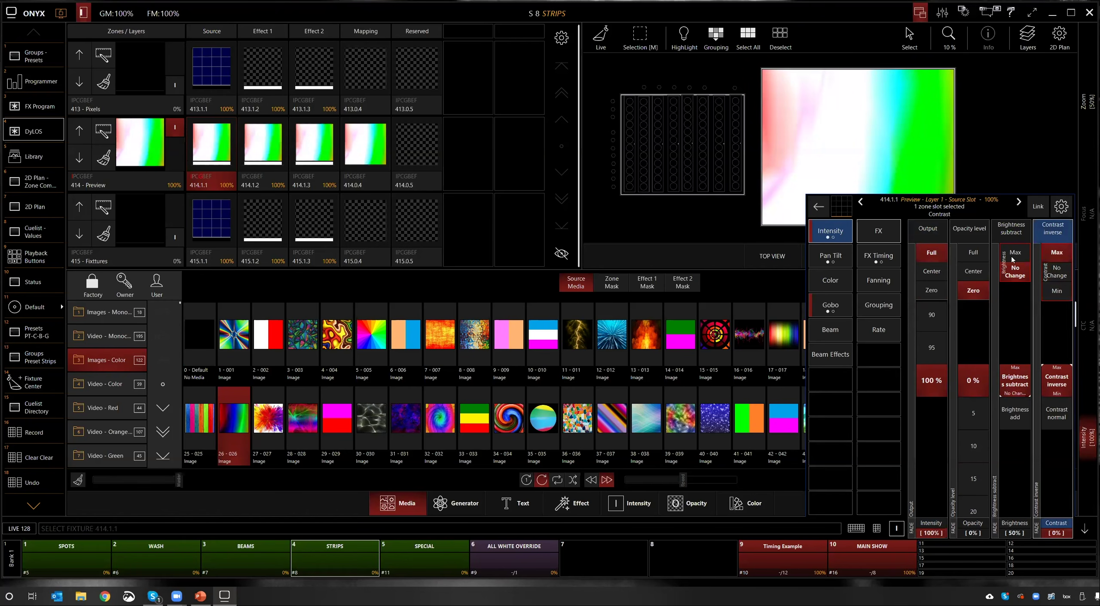
drag(880, 132, 716, 132)
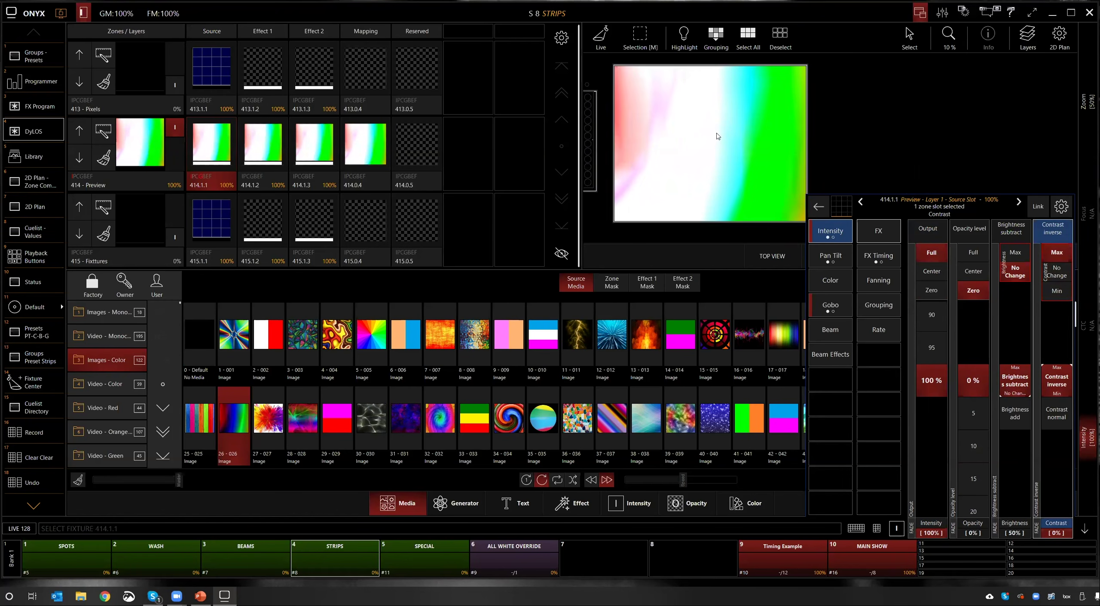
click(1056, 413)
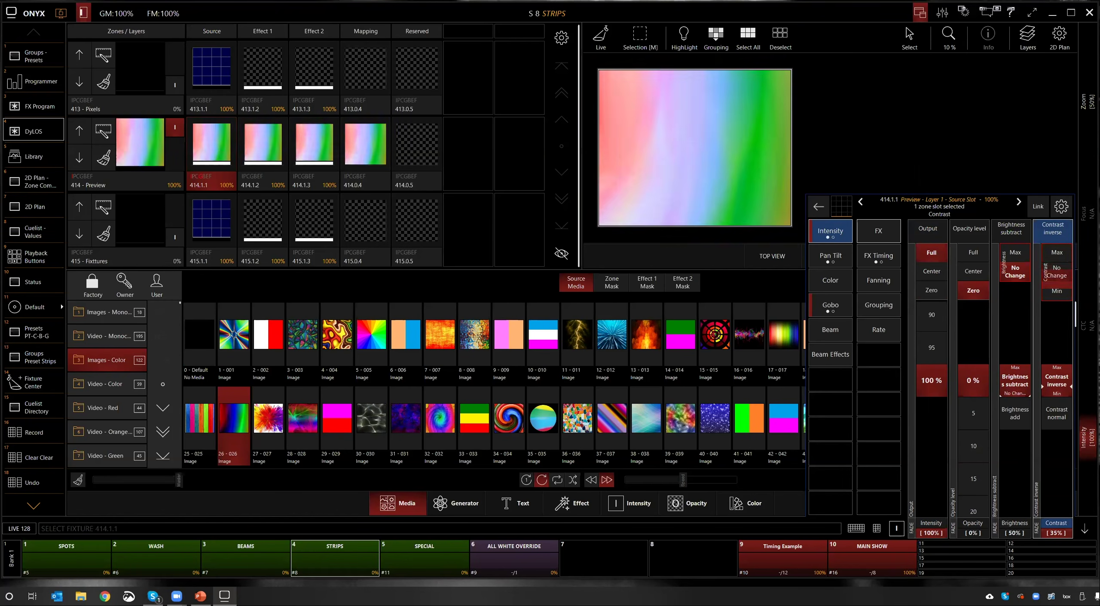
click(1056, 290)
click(1054, 382)
click(1053, 383)
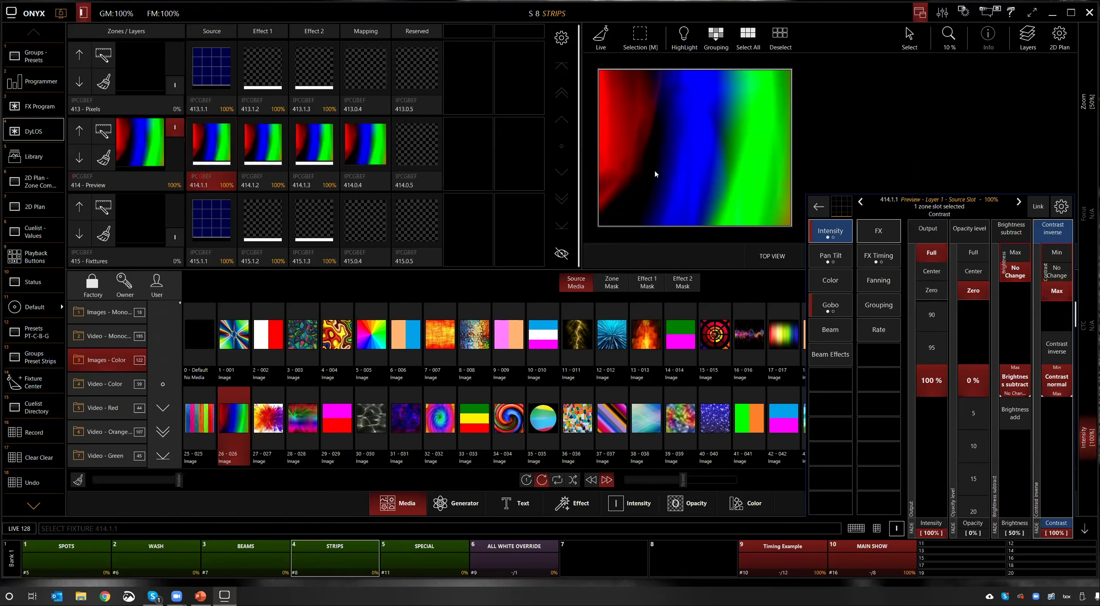
Step: Lower the Preview source's brightness to 39% with contrast at 91%, and switch its media to Images - Color image 012
click(1015, 380)
scroll(1014, 380, up, 5)
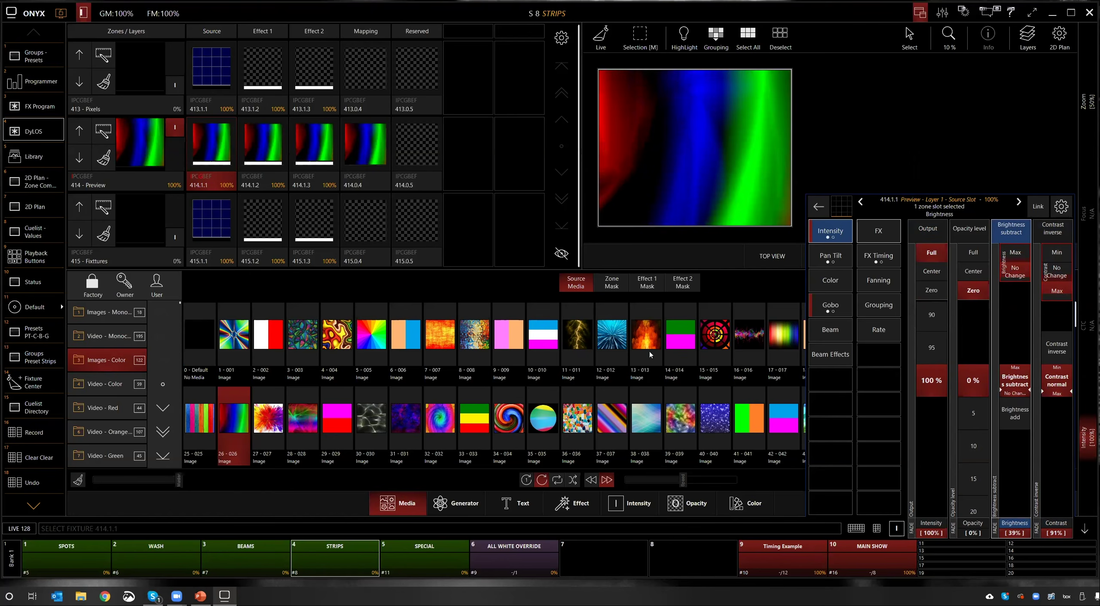
click(615, 342)
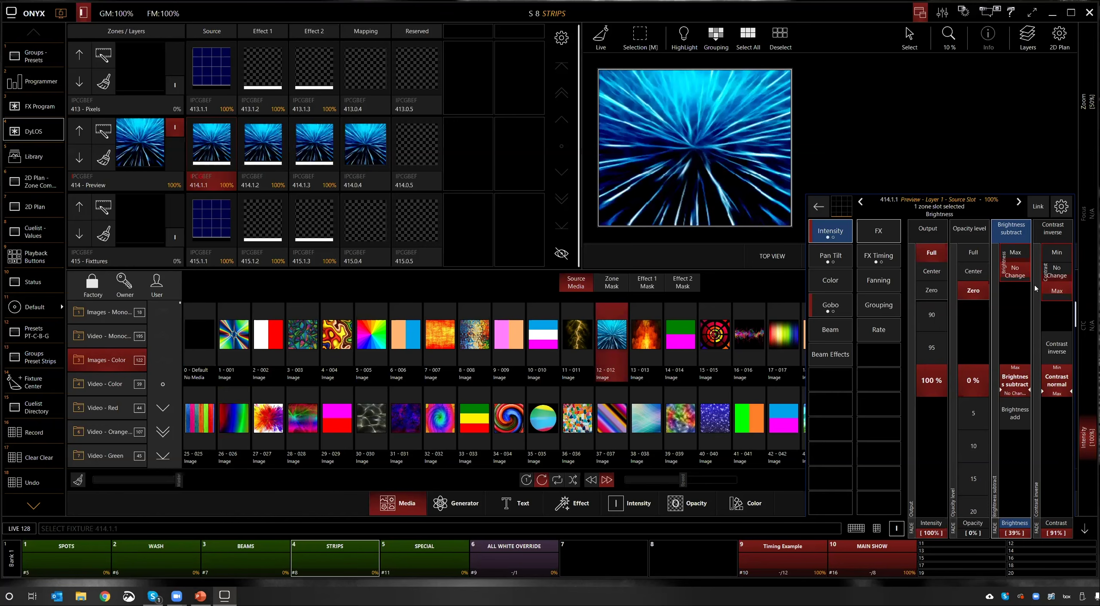
Step: Reset image 012's brightness and contrast to No Change, then set its contrast to 100% and brightness to 24%
click(1055, 285)
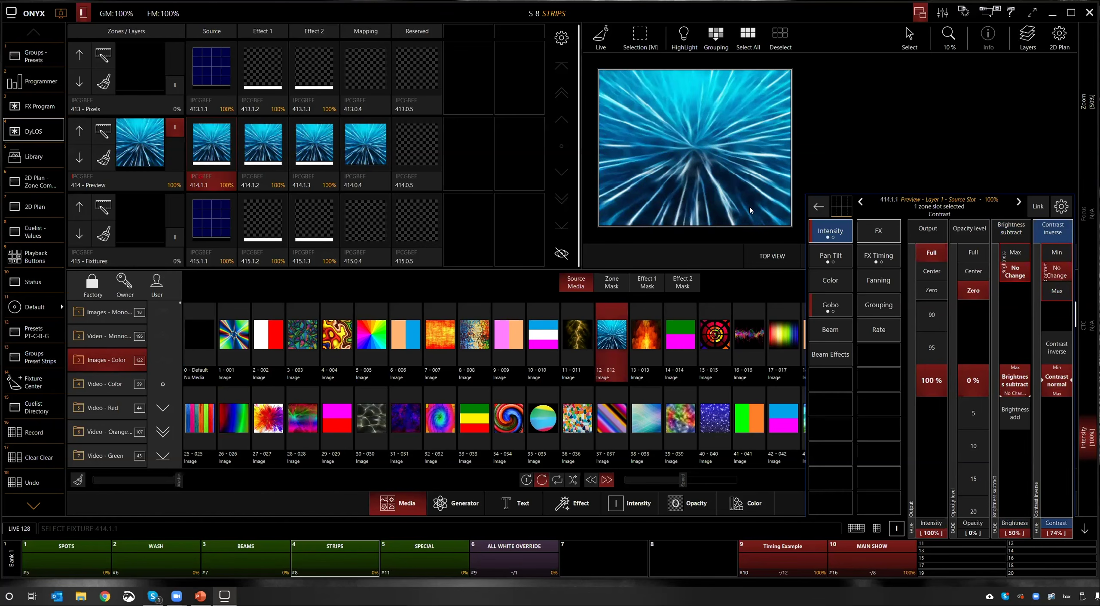
scroll(1058, 387, up, 5)
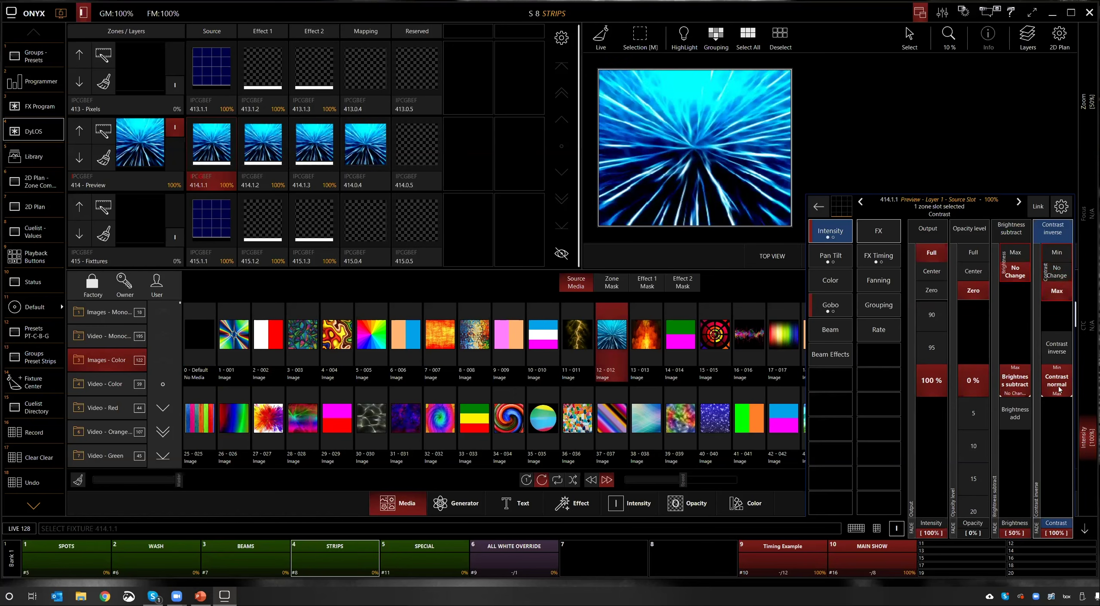
scroll(1014, 380, up, 5)
scroll(1015, 380, down, 10)
scroll(1014, 380, up, 2)
scroll(1015, 380, up, 2)
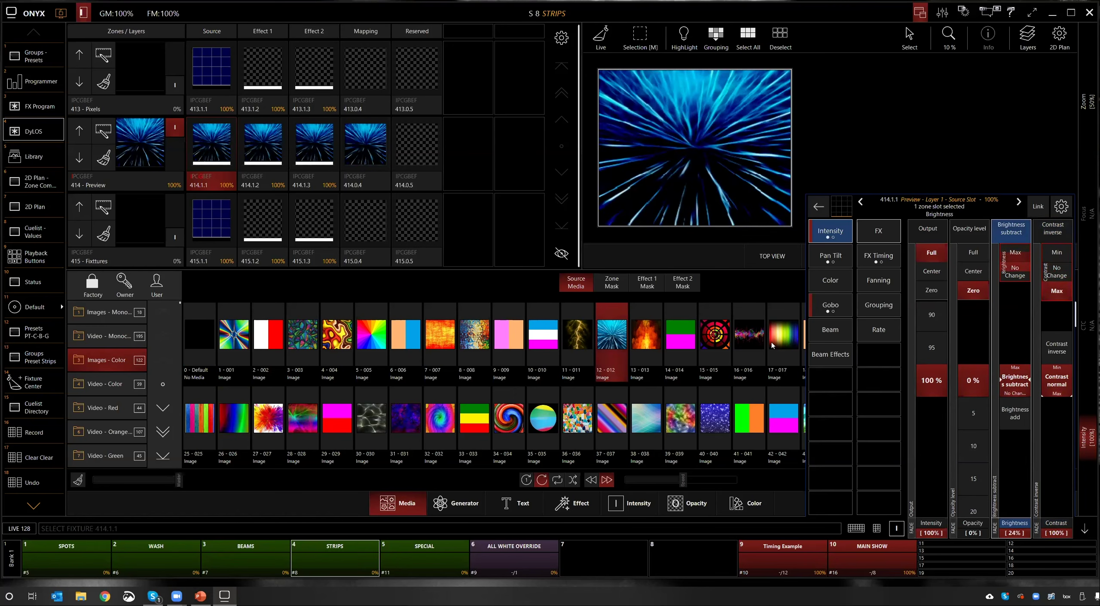
Step: Clear the programmer to remove the Preview zone's look
click(26, 459)
drag(688, 149, 845, 153)
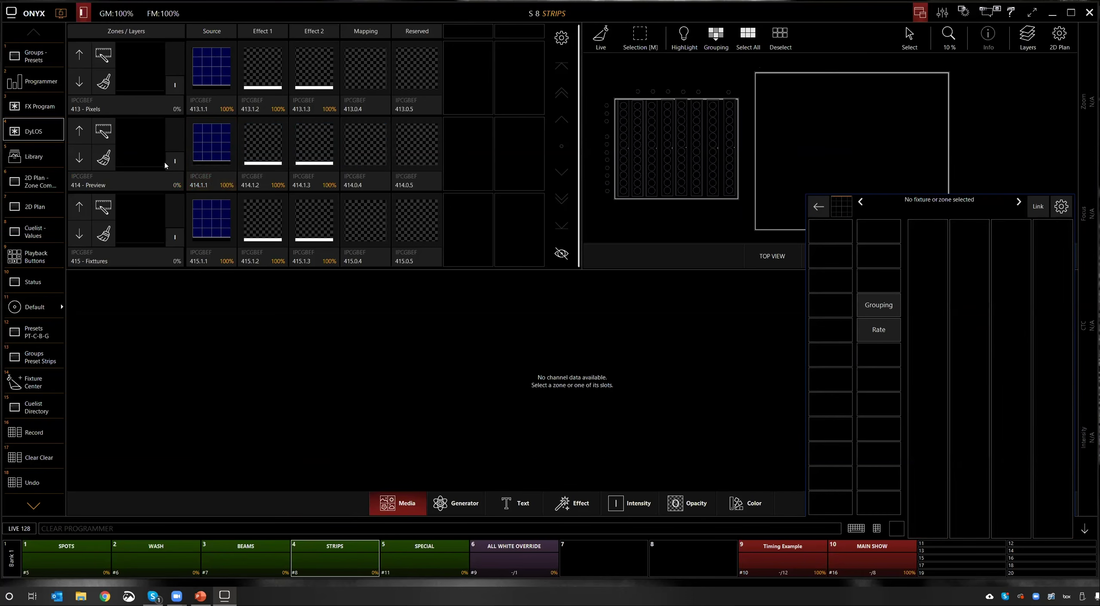
Step: Raise the Pixels zone intensity to 100% and set its source to Images - Color image 012
drag(181, 83, 181, 30)
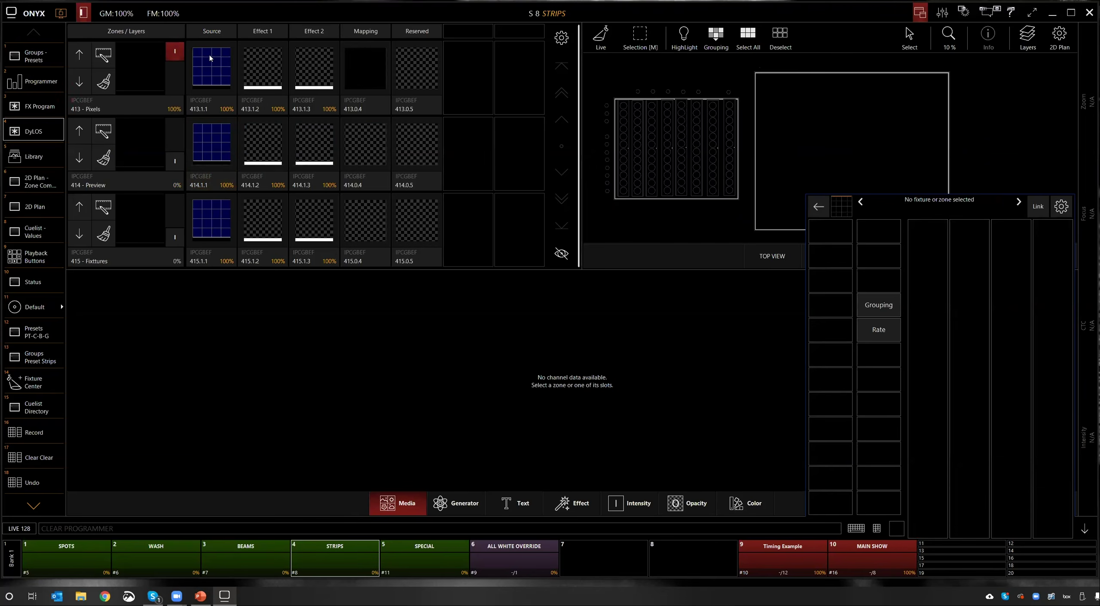
click(210, 69)
click(104, 360)
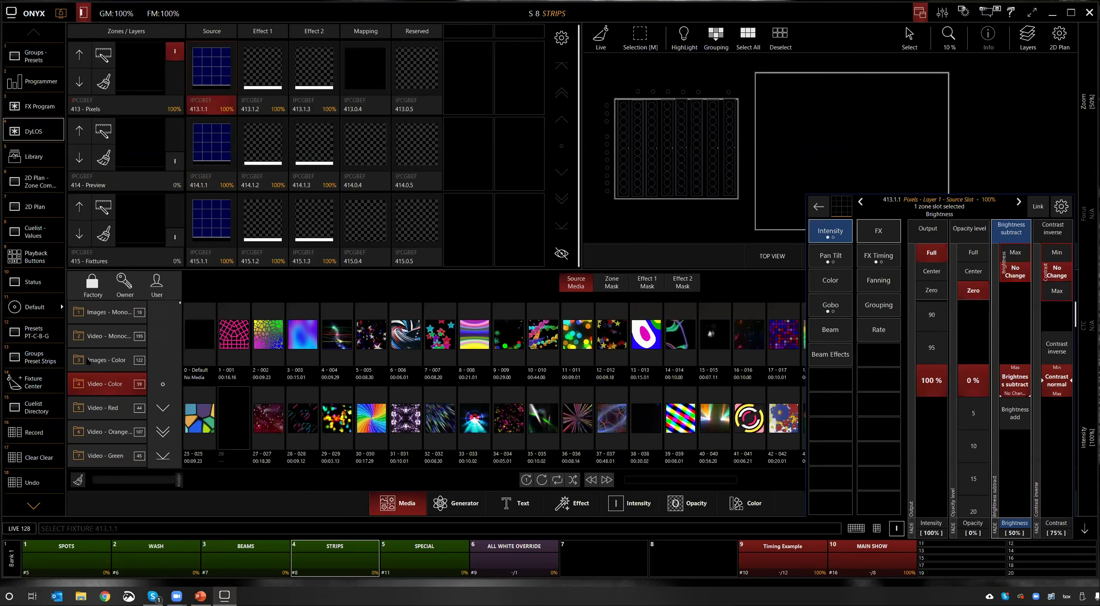
click(614, 336)
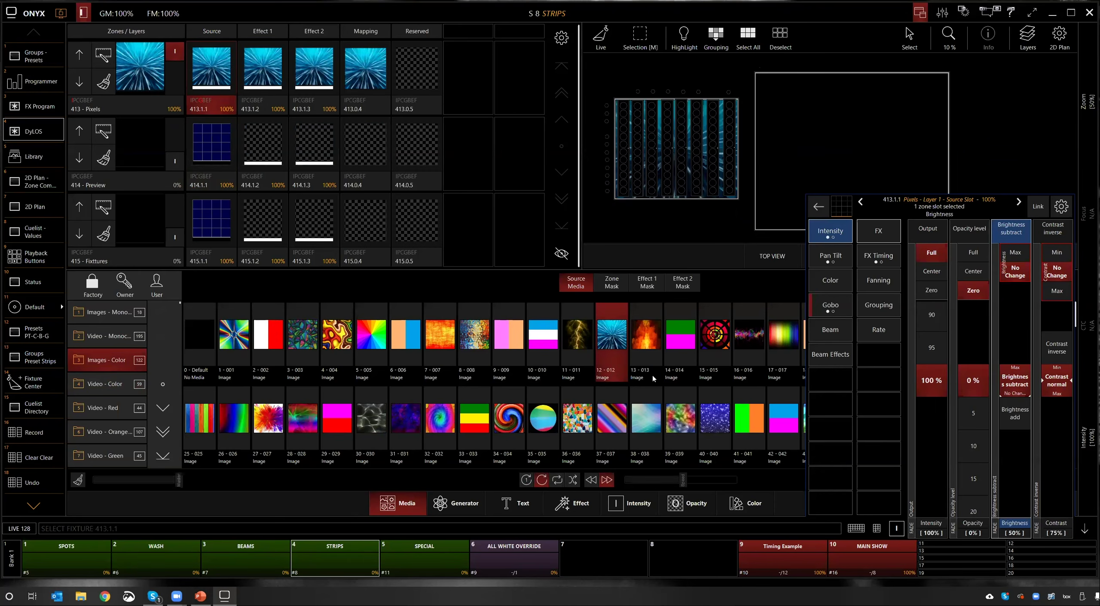
Step: Raise the STRIPS playback to 100%, and set the Pixels source's contrast to 100% and brightness to 42%
click(348, 562)
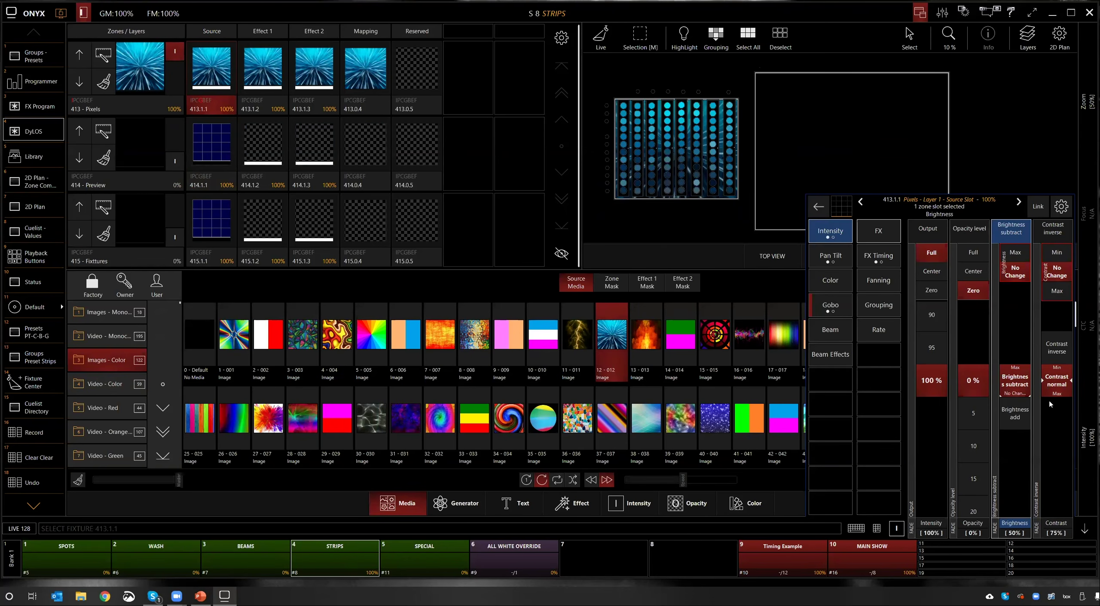
drag(1052, 380, 1052, 322)
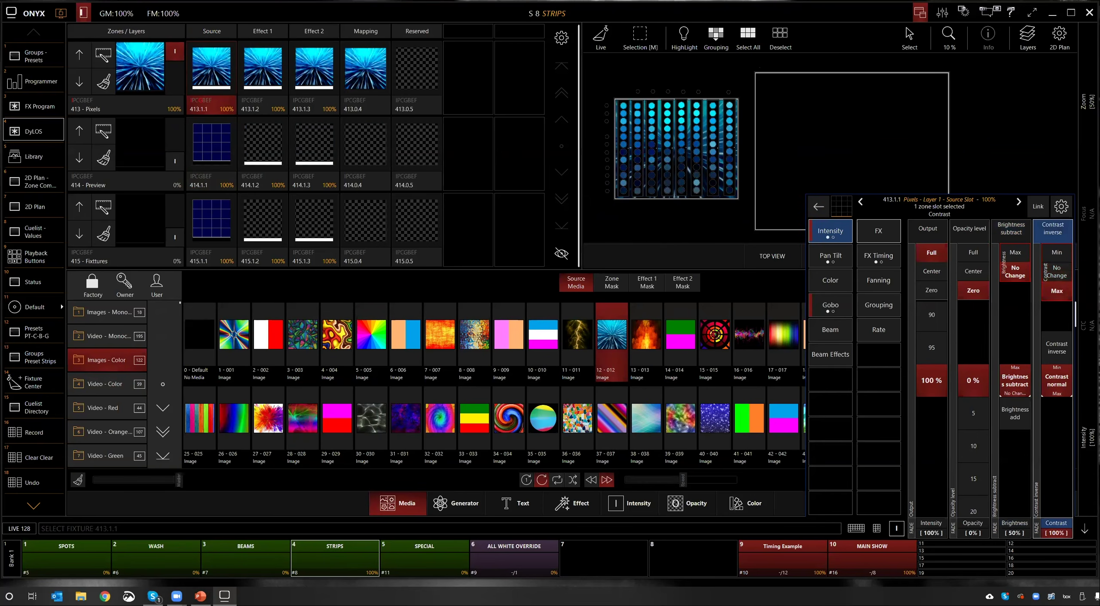
mouse_move(1019, 388)
mouse_down()
mouse_move(1019, 430)
mouse_move(1019, 393)
mouse_up()
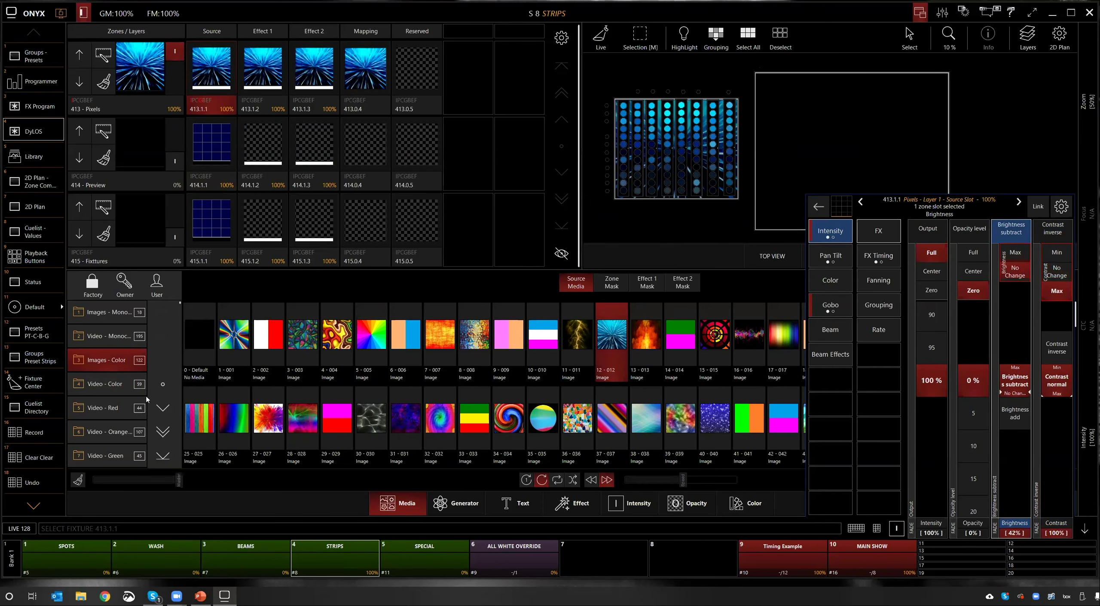
Step: Switch the Pixels source to Video - Color clip 011 and reset its brightness and contrast to No Change
click(110, 388)
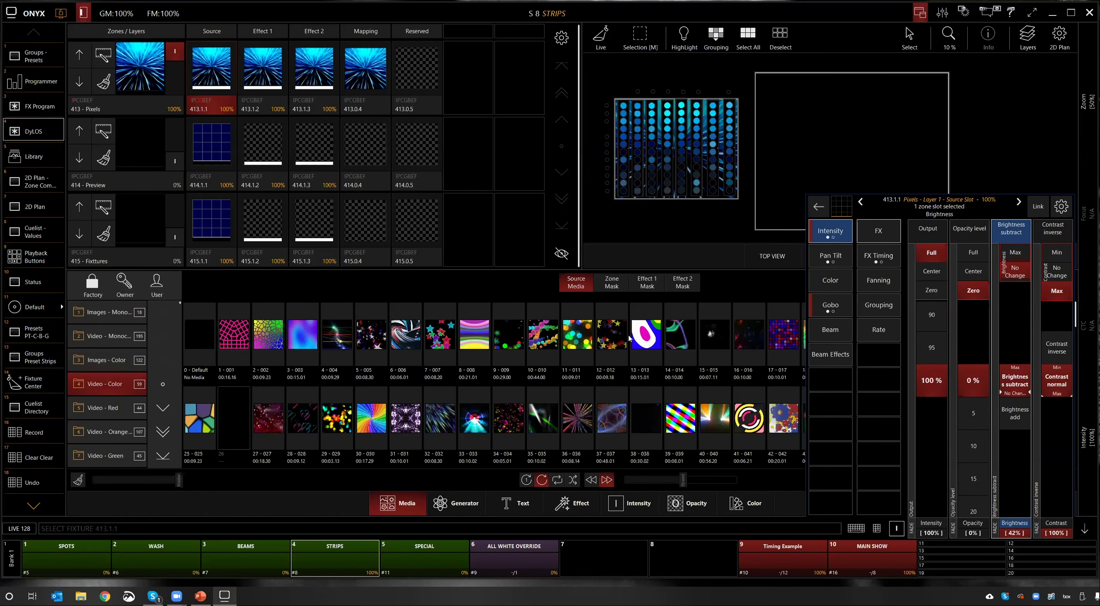
click(580, 341)
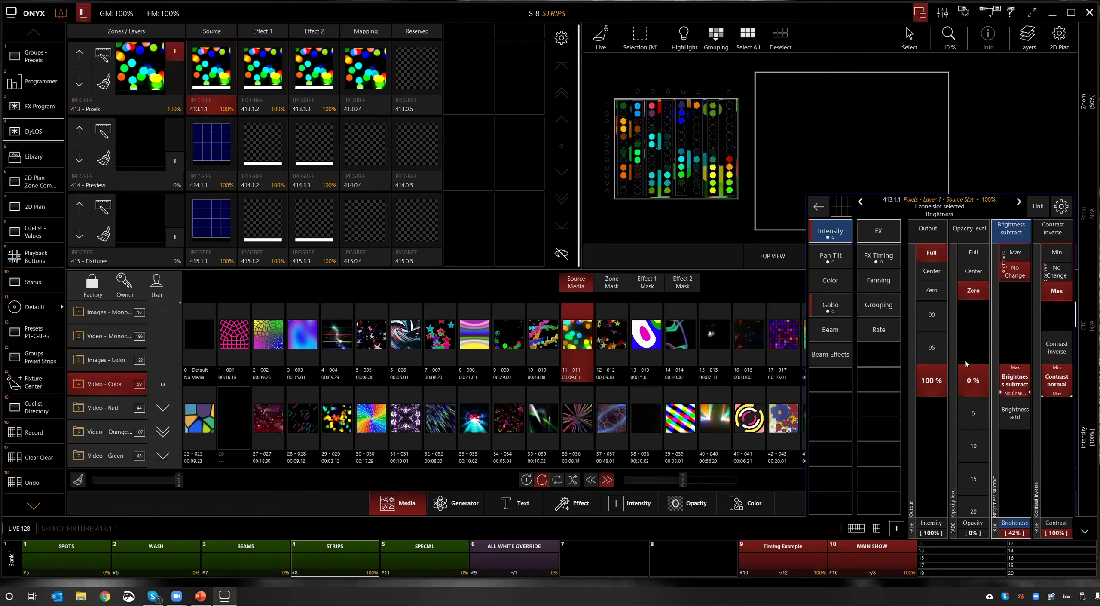
click(1015, 271)
click(1056, 272)
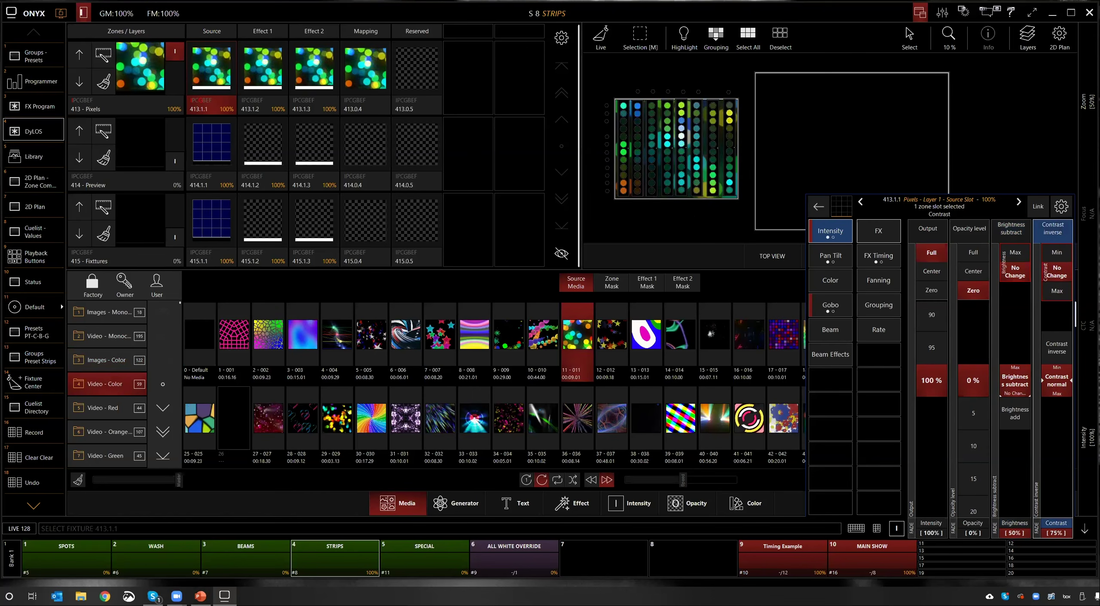
Step: Try the Pixels clip with contrast inverted at 0% and brightness at 75%, then set both values to 25%
click(1063, 357)
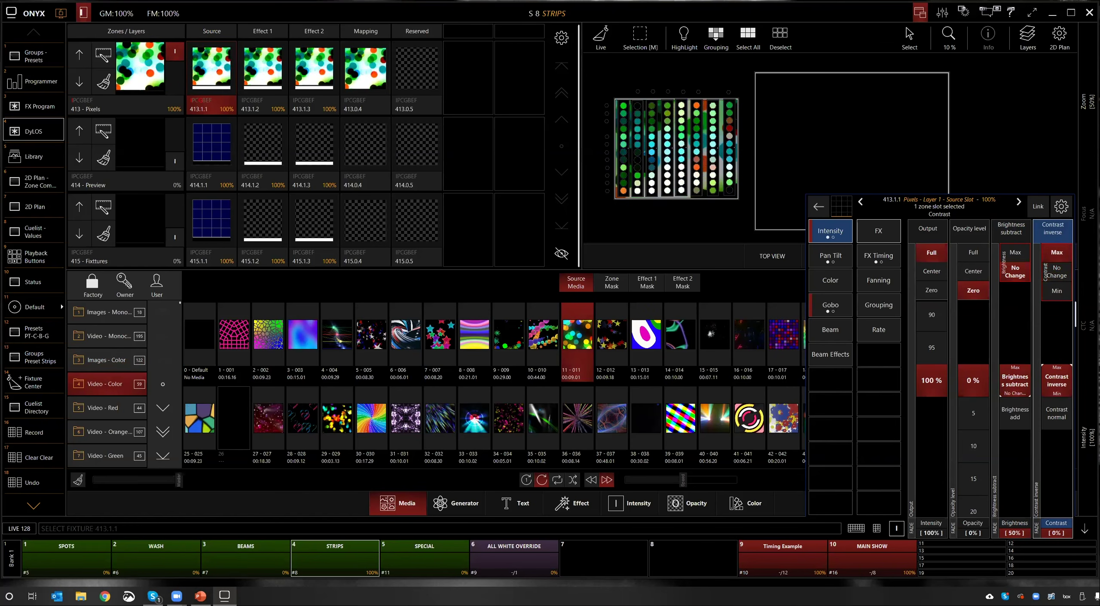
mouse_move(1015, 376)
mouse_down()
mouse_move(1015, 406)
mouse_move(1015, 335)
mouse_move(1030, 386)
mouse_up()
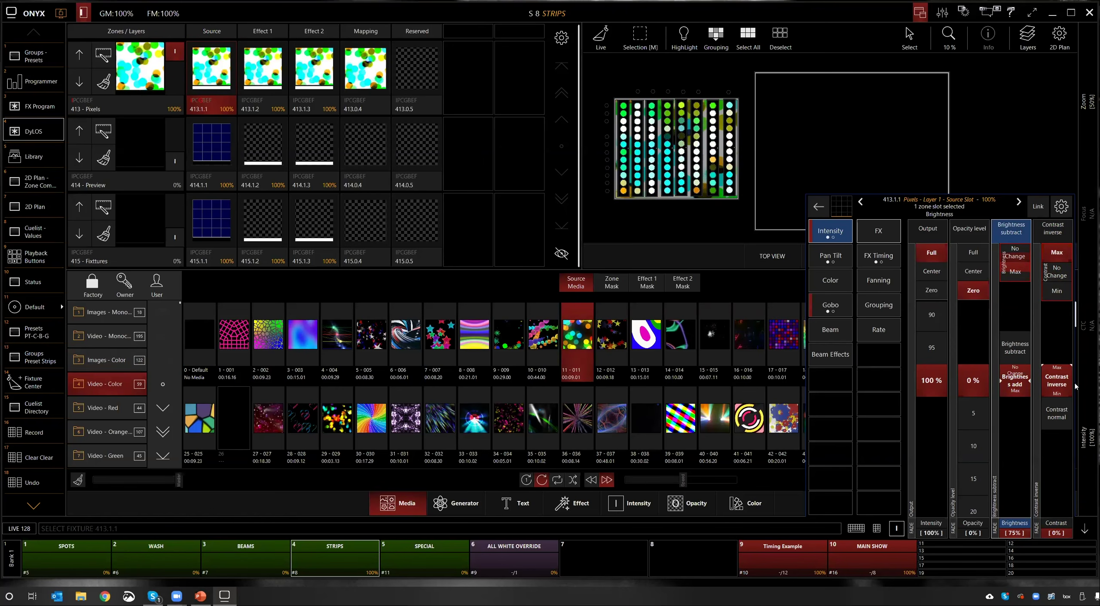
click(1057, 275)
click(1016, 349)
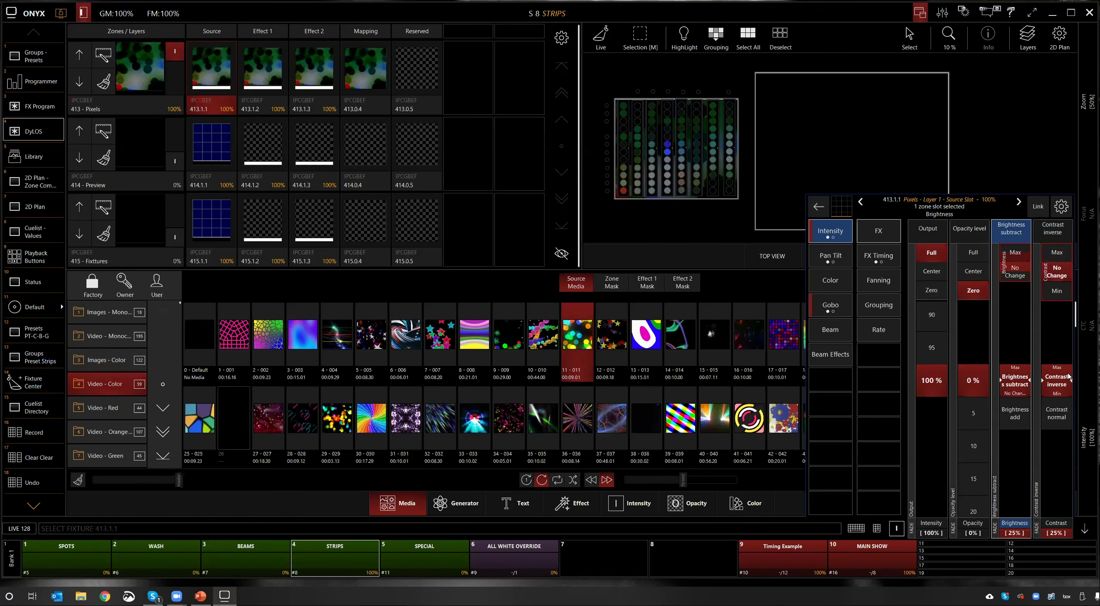
Step: Vary the Pixels clip's normal contrast and brightness, finishing with contrast at 100% and brightness at 44%
drag(1057, 387, 1057, 335)
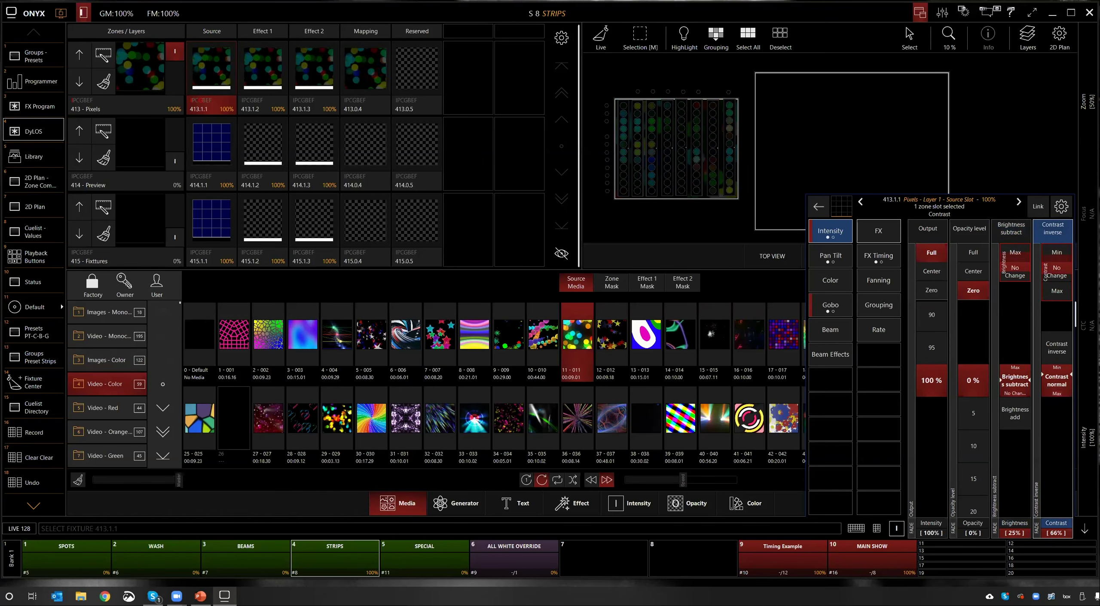
click(1013, 406)
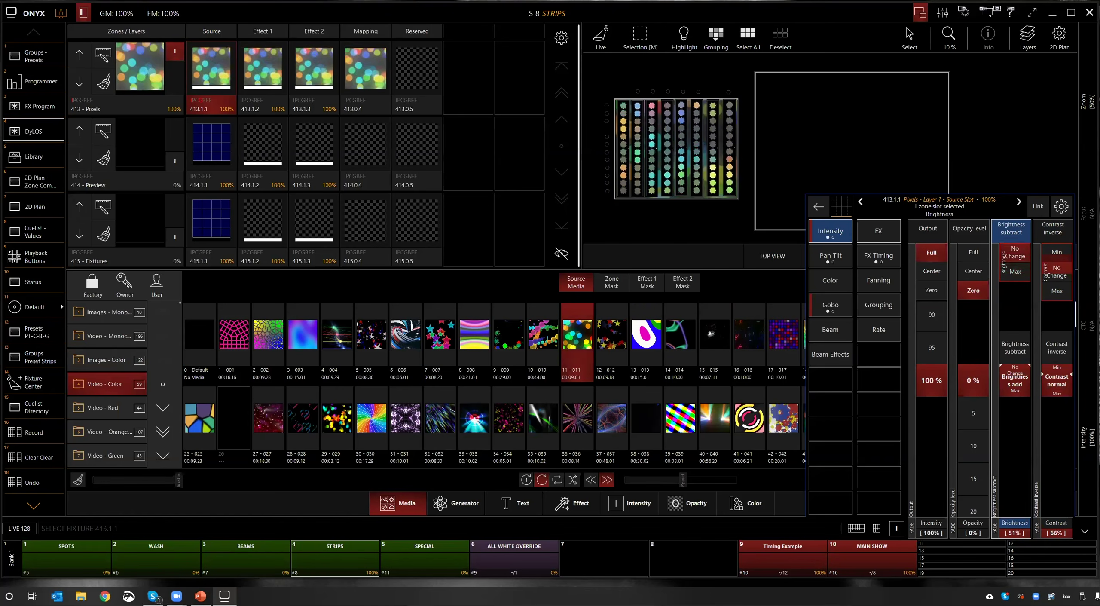
click(1047, 386)
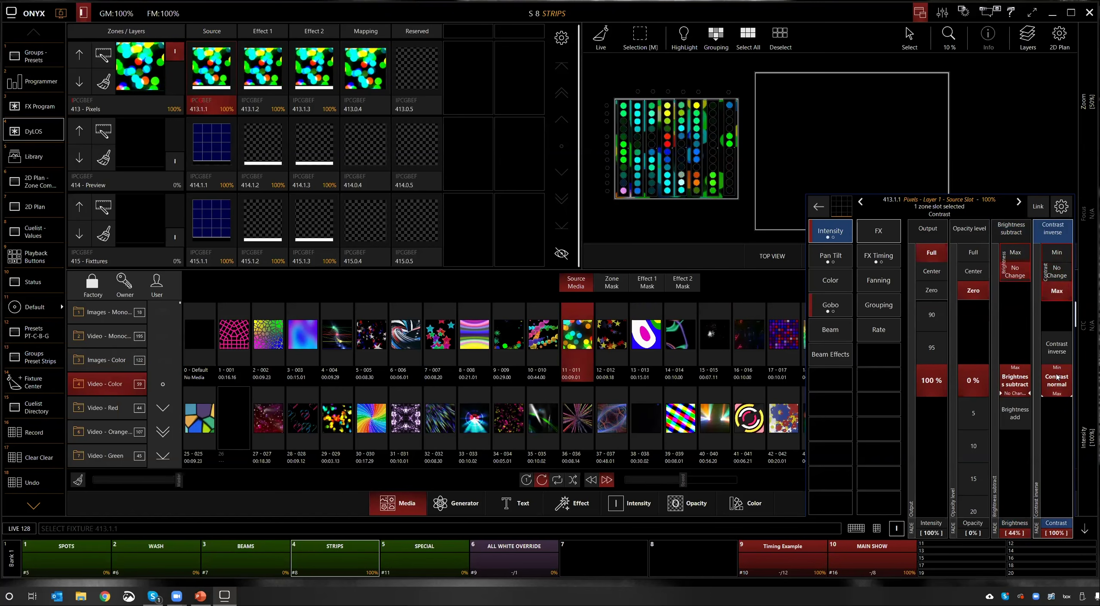
drag(1057, 377, 1056, 404)
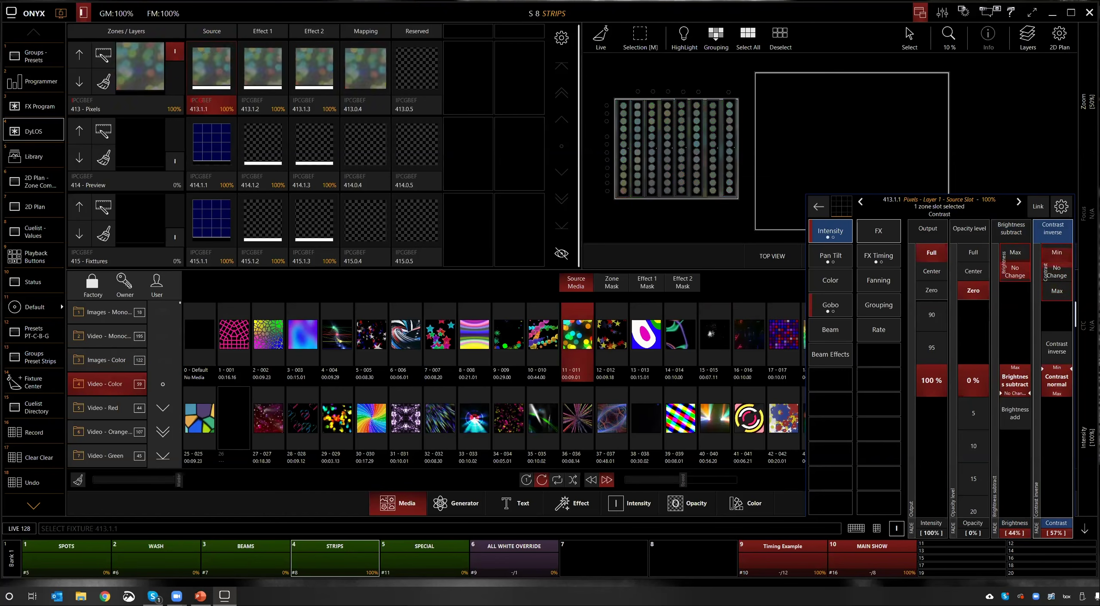
click(1056, 290)
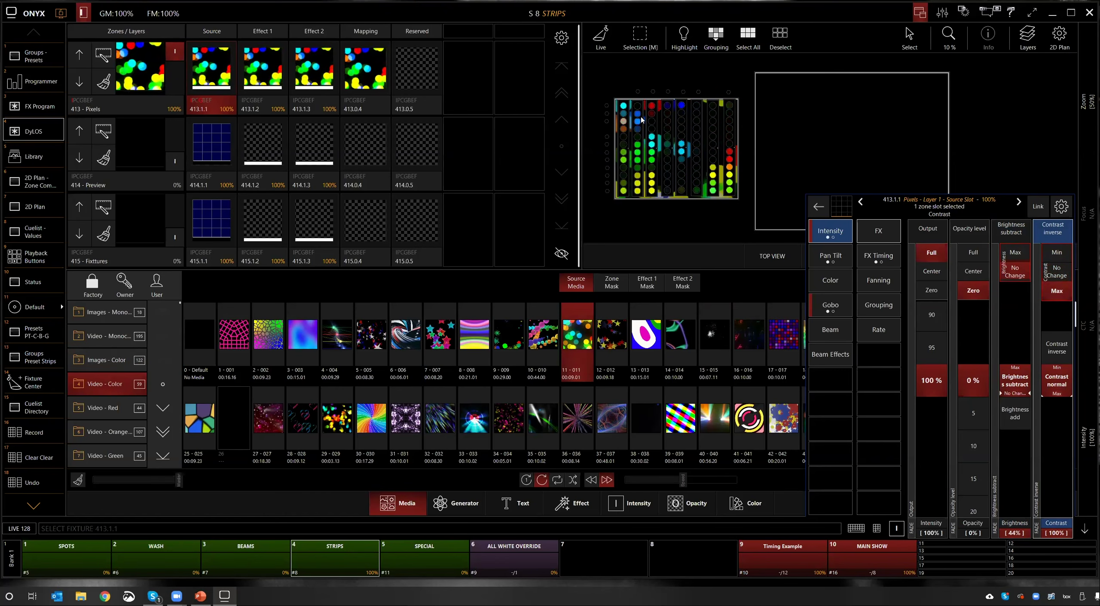
scroll(675, 167, up, 2)
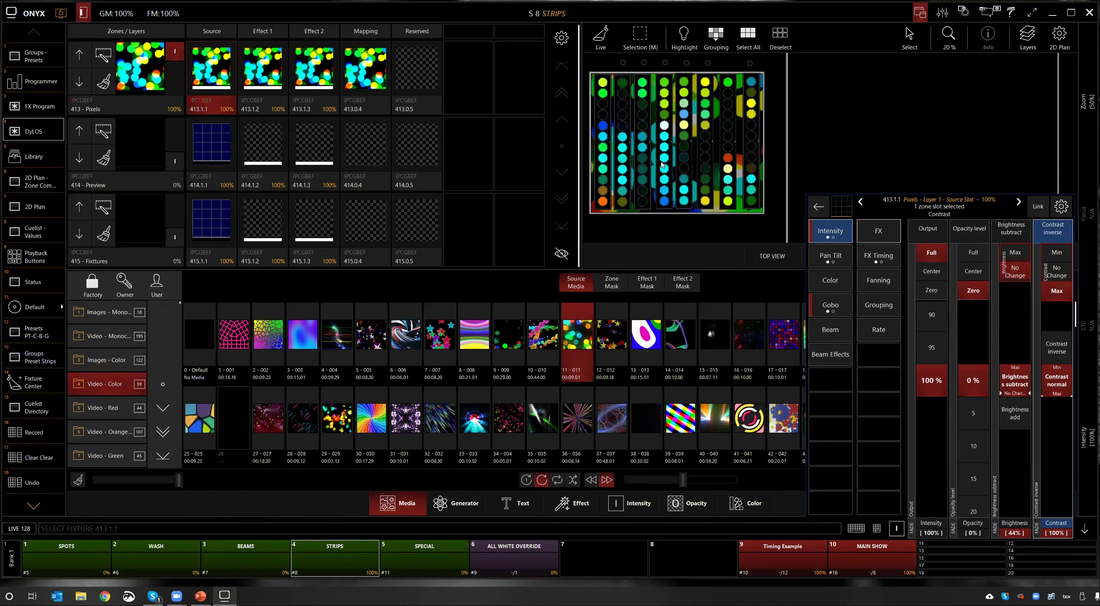
click(654, 162)
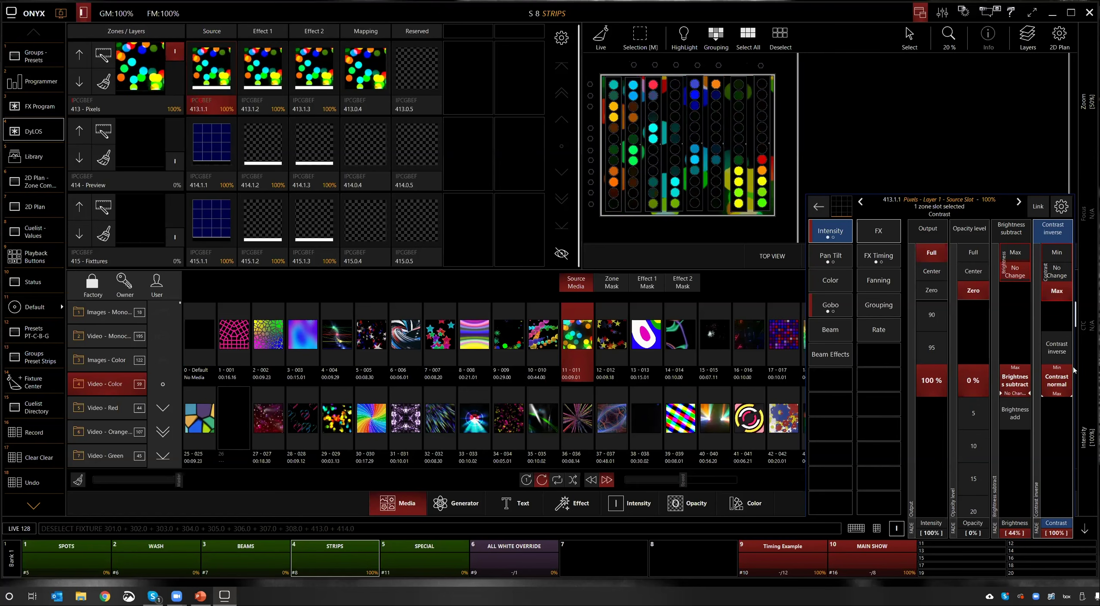
Step: Switch the Pixels source to Video - Color clip 012 and reset its brightness and contrast to No Change
drag(1057, 393, 1056, 374)
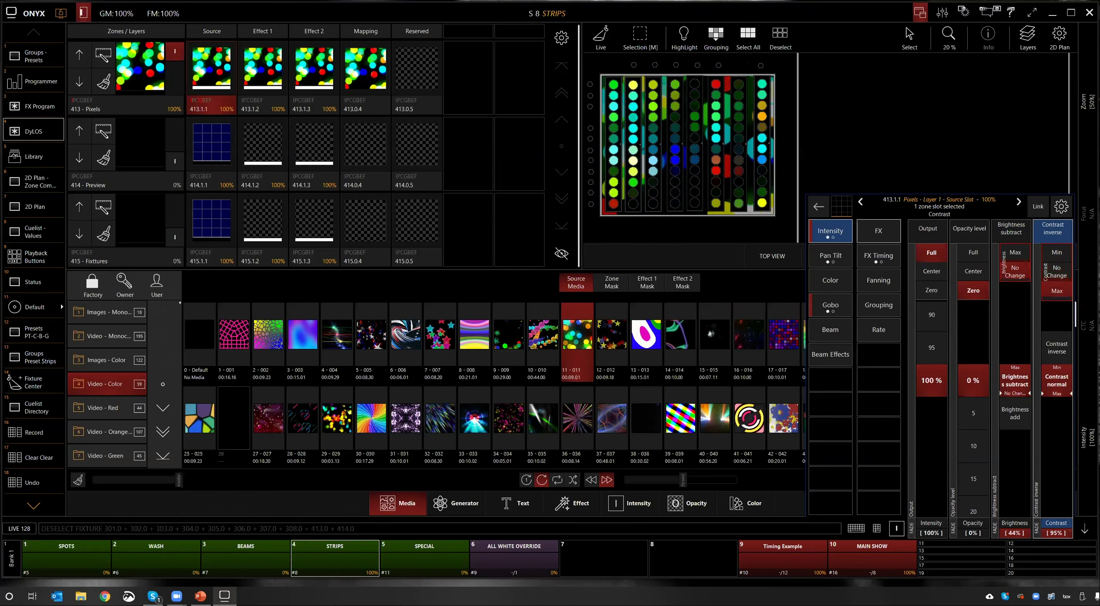
click(611, 335)
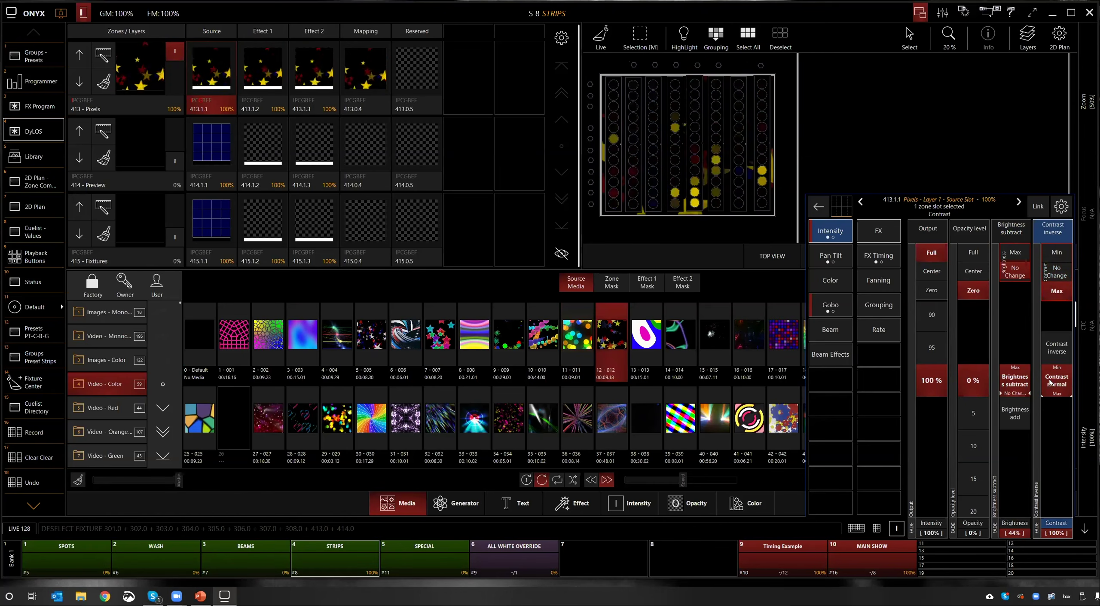
click(1015, 271)
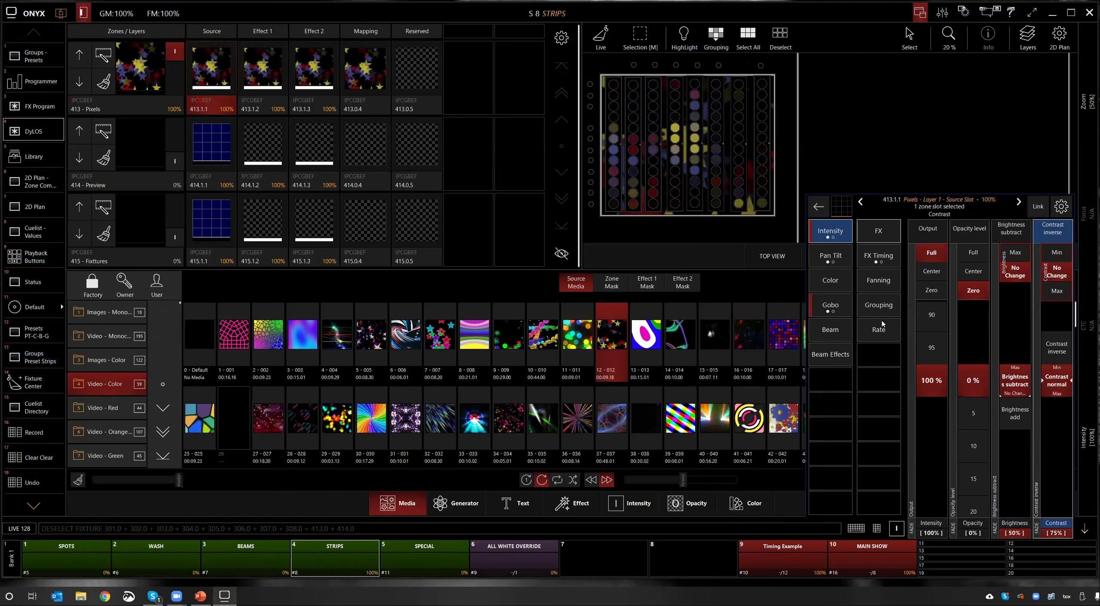
Step: Toggle the Pixels source's opacity between full and zero, finishing at 100%
click(973, 253)
click(973, 290)
click(975, 256)
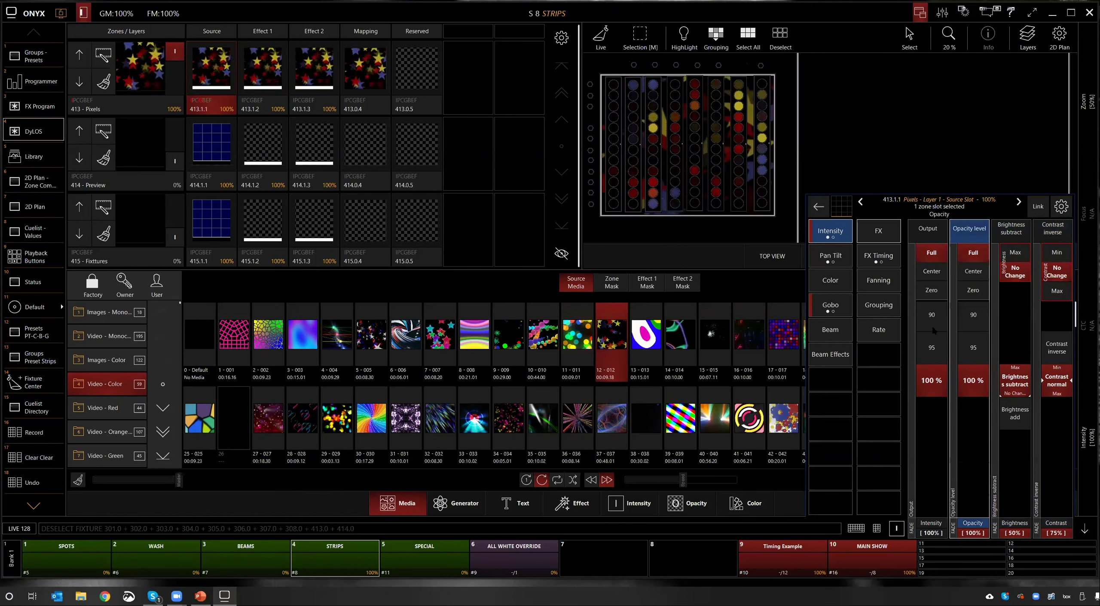
Step: Switch the Pixels source to Video - Color clip 008 and adjust it to 100% normal contrast and 28% brightness
click(474, 337)
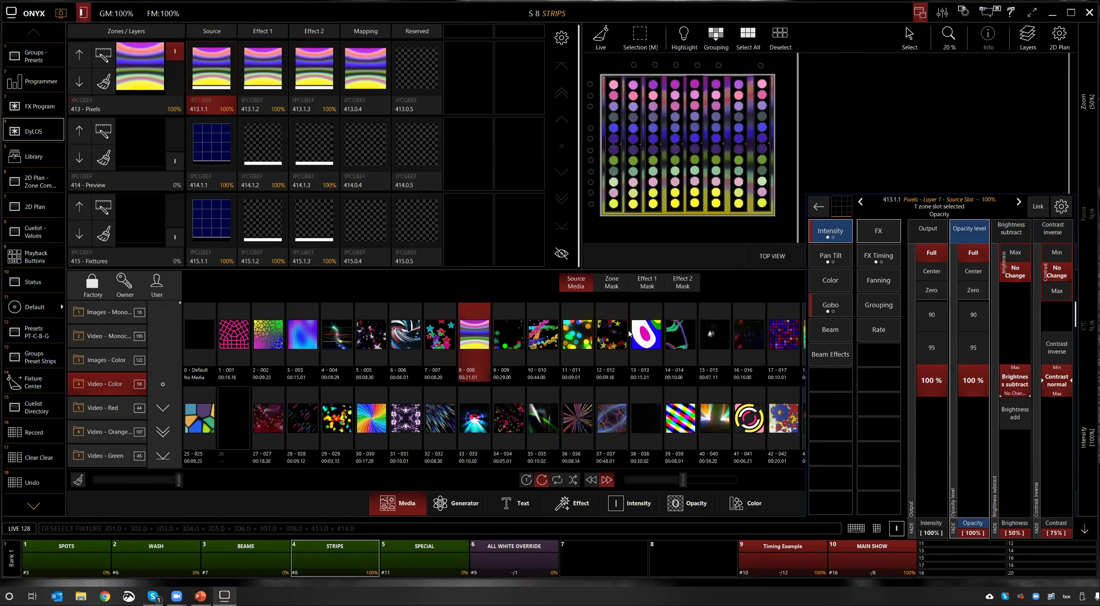
click(1048, 373)
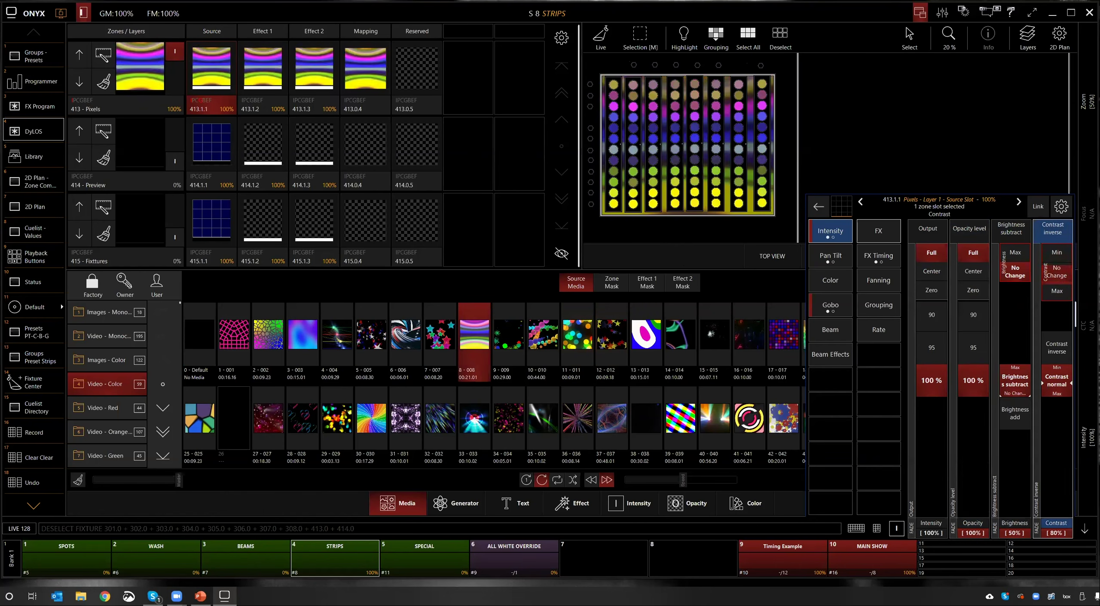
click(1048, 373)
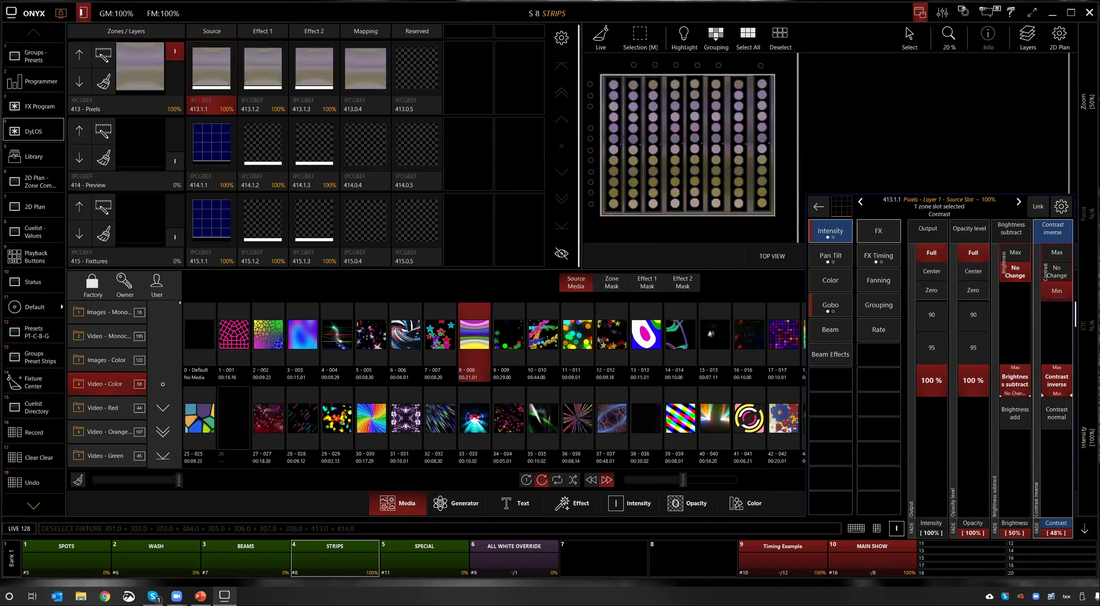
click(1056, 380)
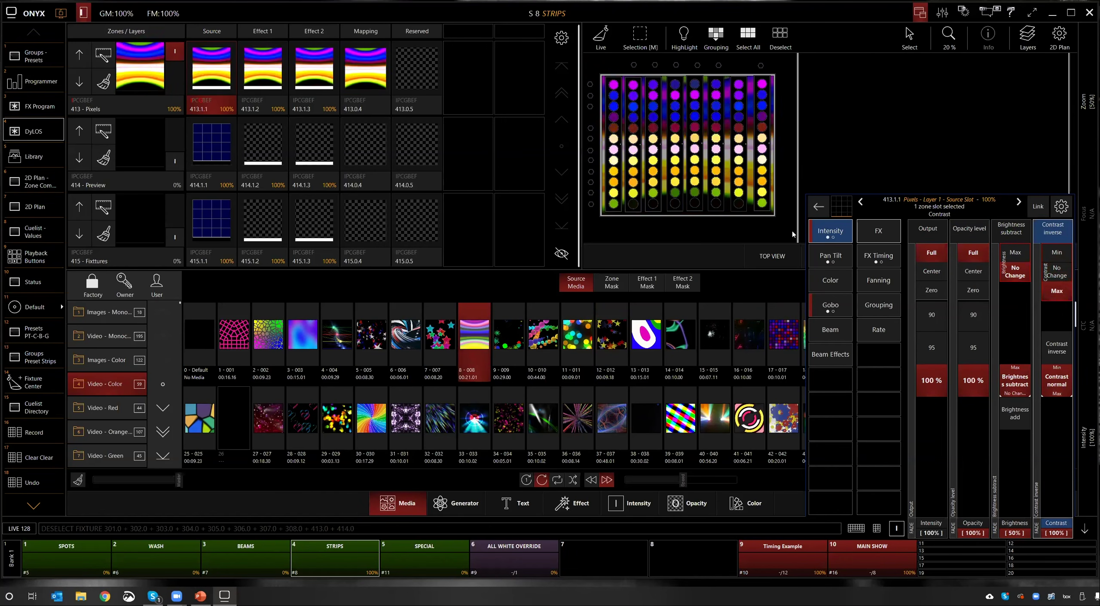
click(1016, 367)
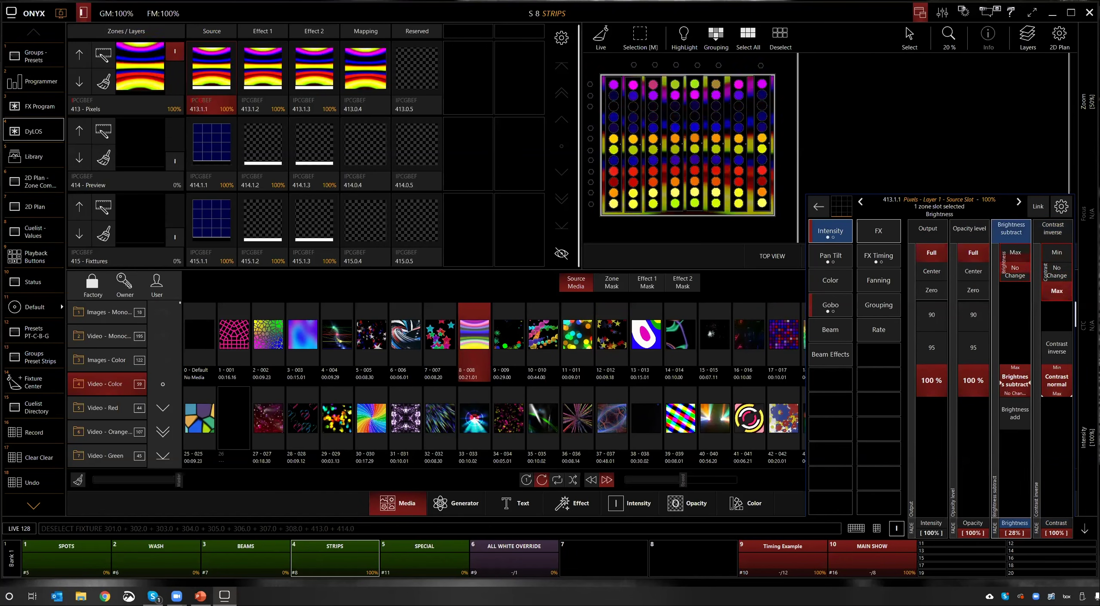
Step: Reset the Pixels clip's brightness and contrast to No Change, and readjust them to 24% brightness and 100% contrast
click(1014, 271)
click(1059, 275)
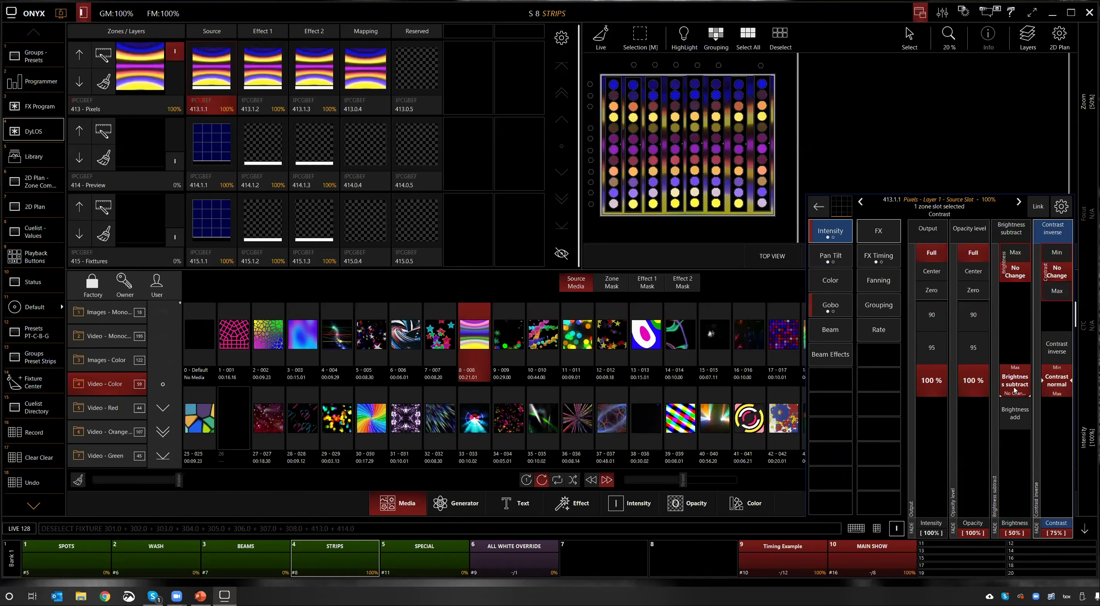
click(1011, 229)
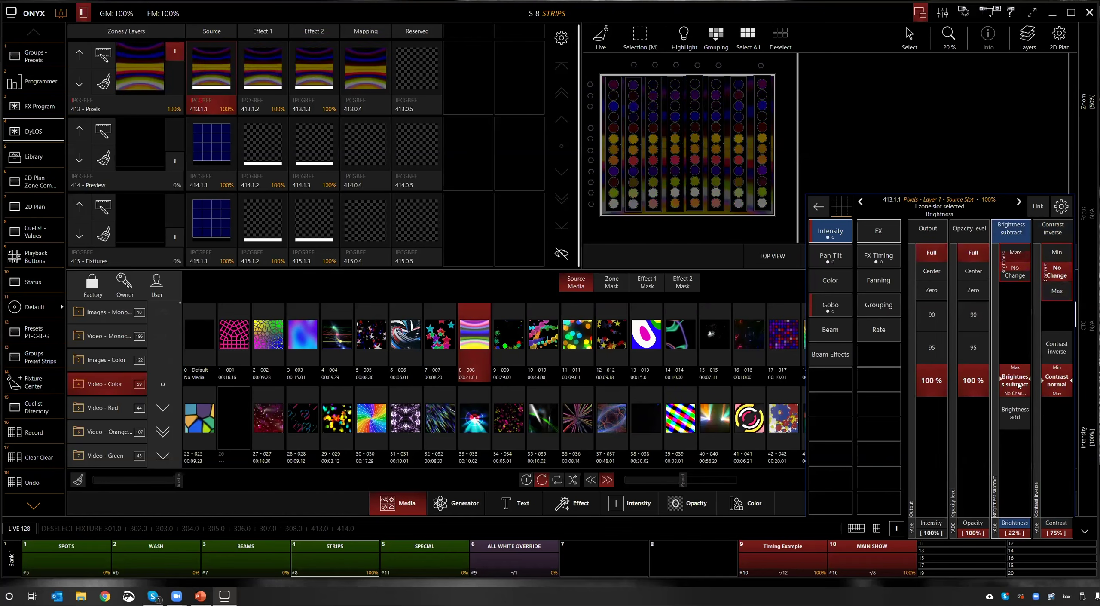
click(1052, 228)
click(1056, 291)
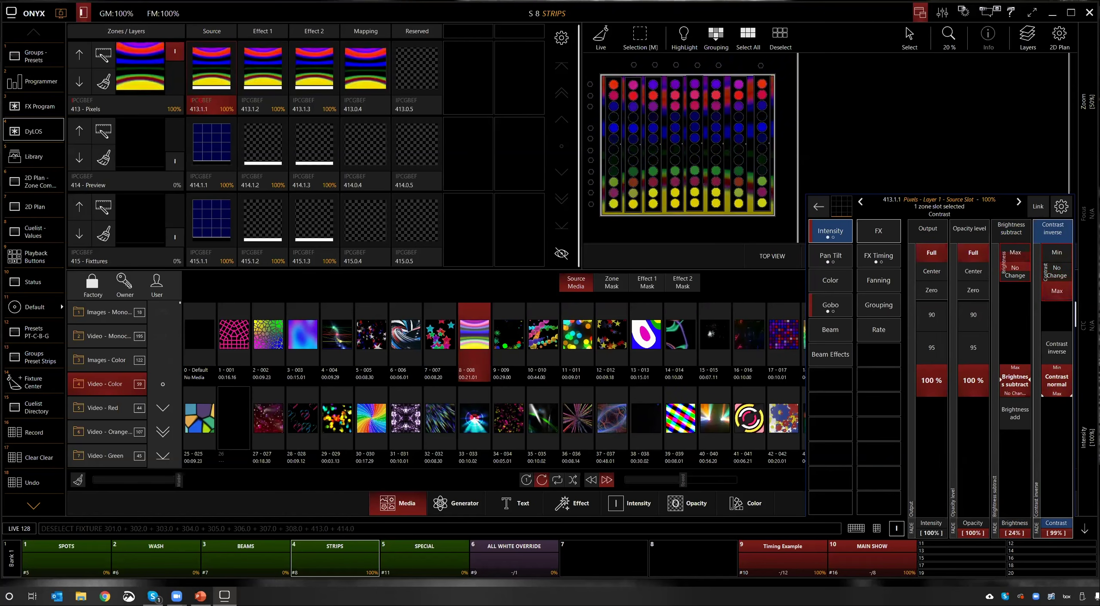
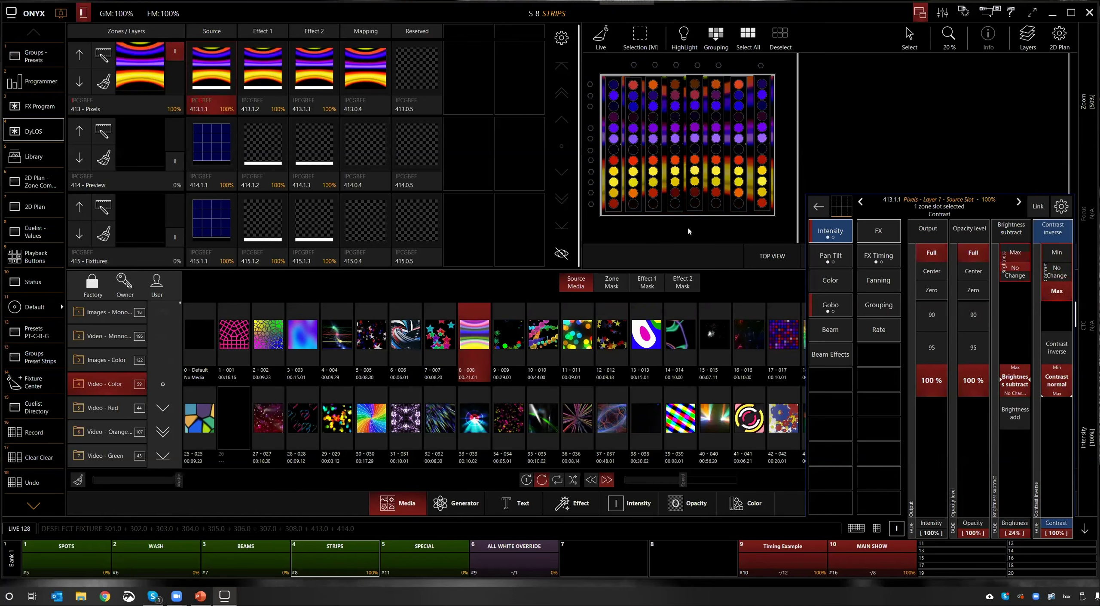
Step: Try the Pixels source with green at 0% and with blue at 0%, restoring each color channel to 100%
click(837, 286)
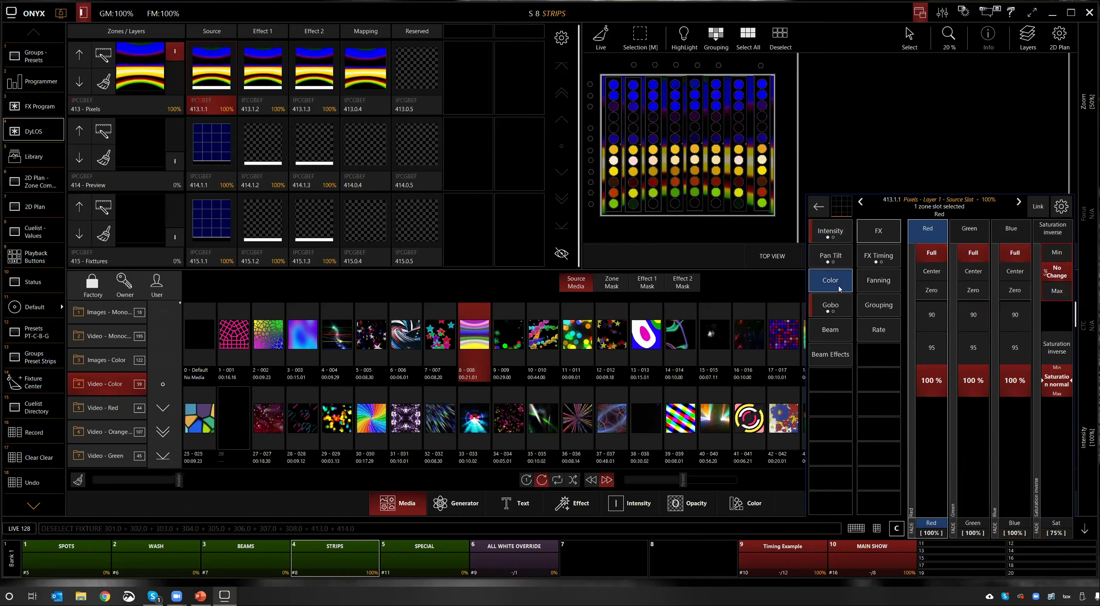
click(975, 292)
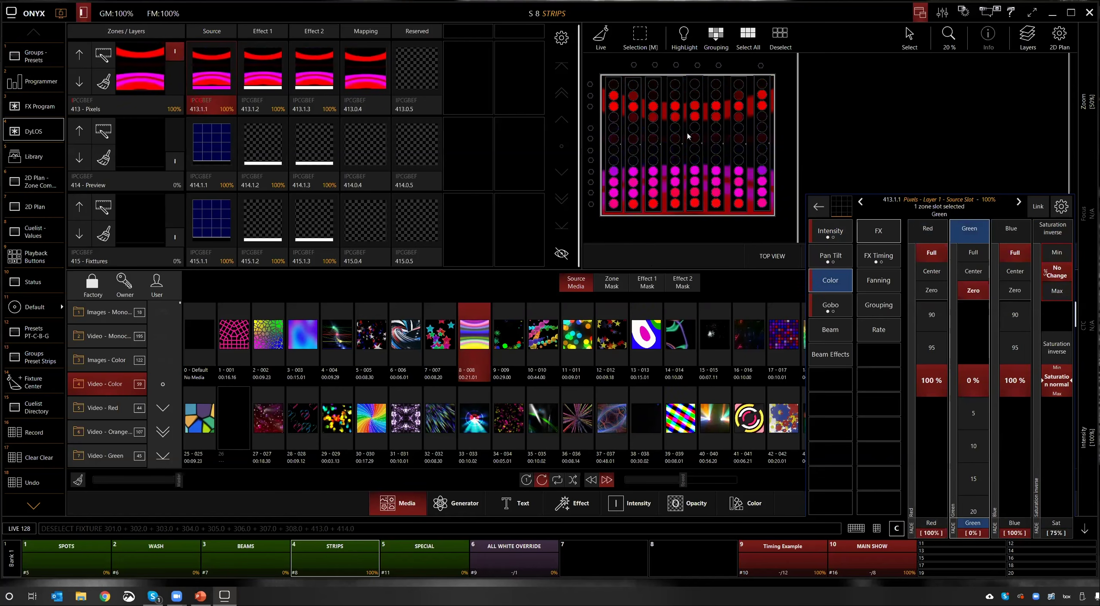
click(975, 253)
click(1017, 292)
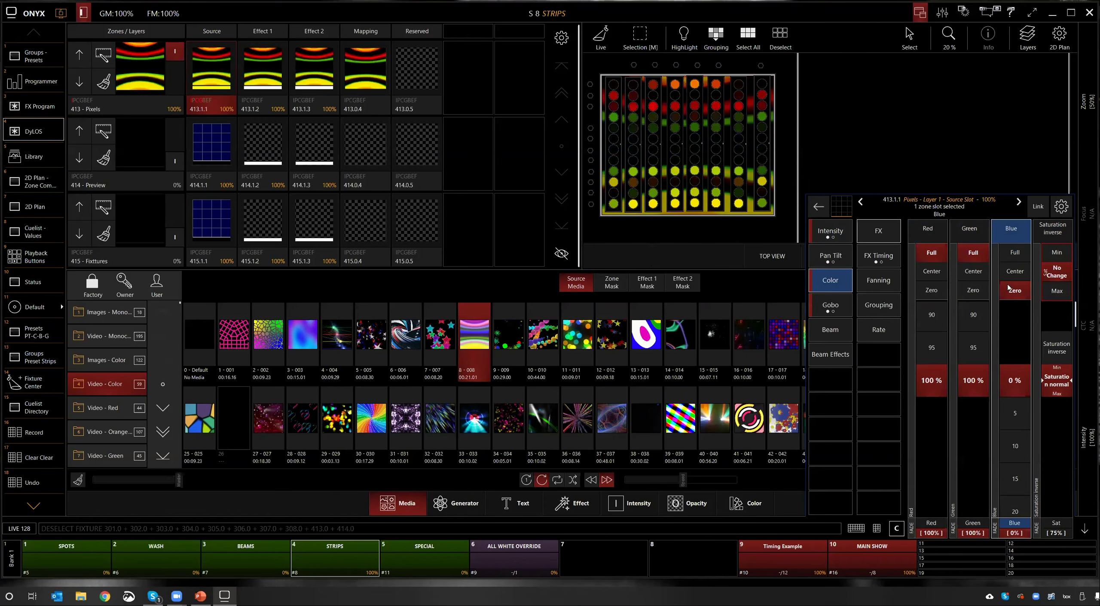
click(1014, 252)
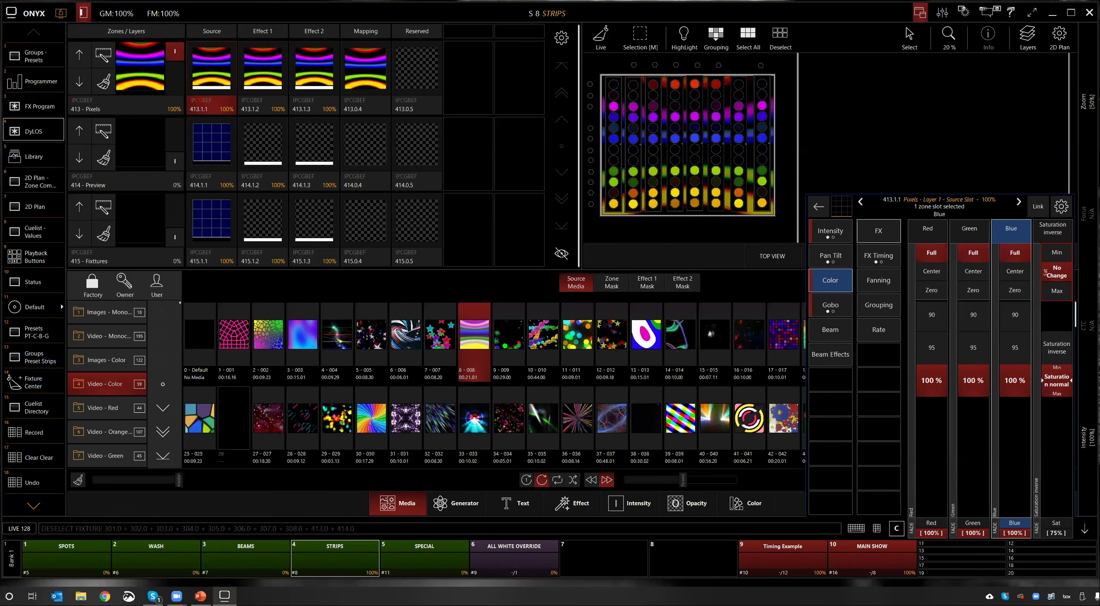
Step: Try tinting the Pixels source pure red with the color picker, and restore green and blue to 100%
click(932, 530)
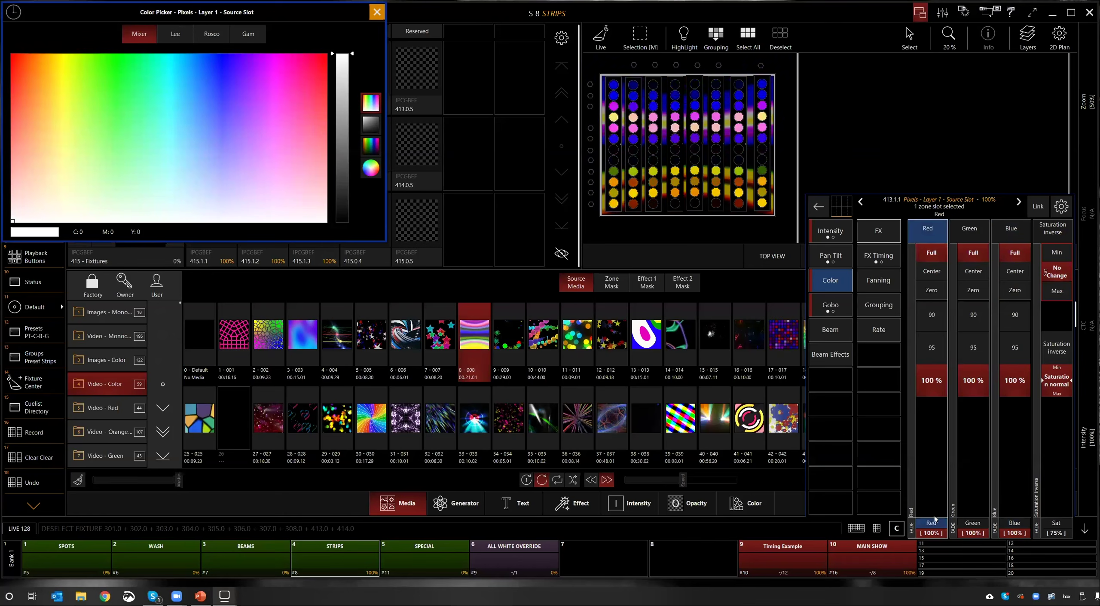
drag(232, 15, 300, 169)
drag(279, 236, 395, 210)
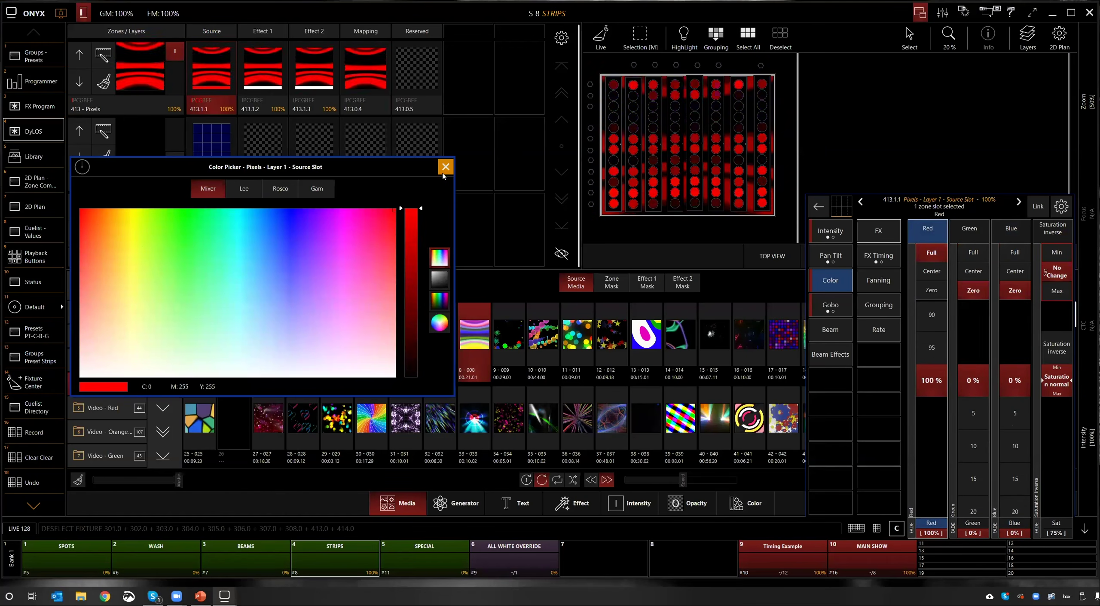
click(444, 171)
click(972, 256)
click(1014, 252)
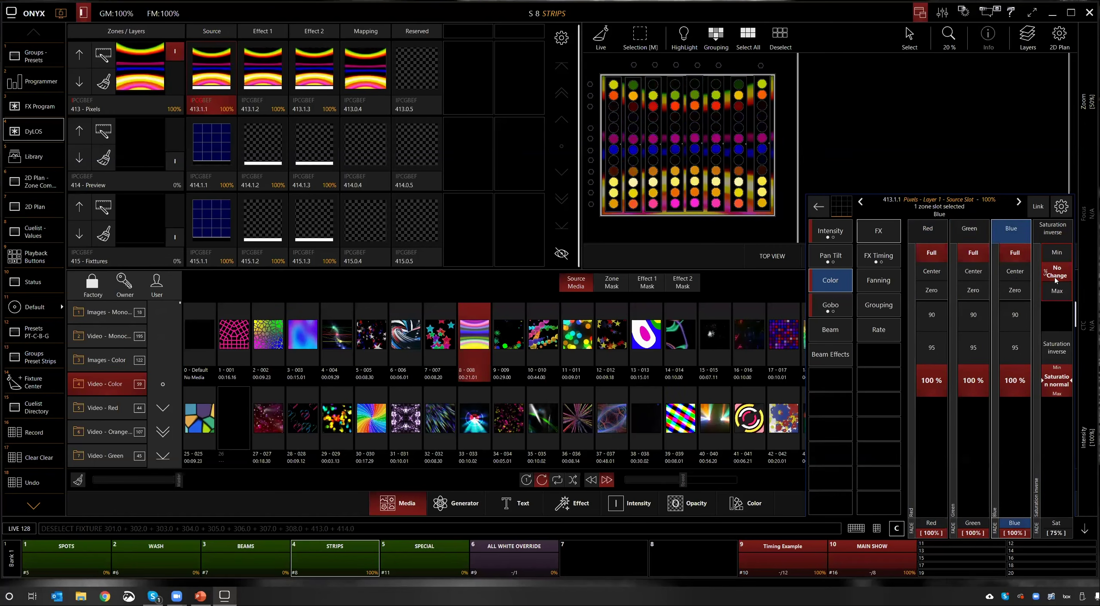
Step: Compare the Pixels source's inverse saturation at Max, No Change and Min with normal saturation at Max
click(1058, 347)
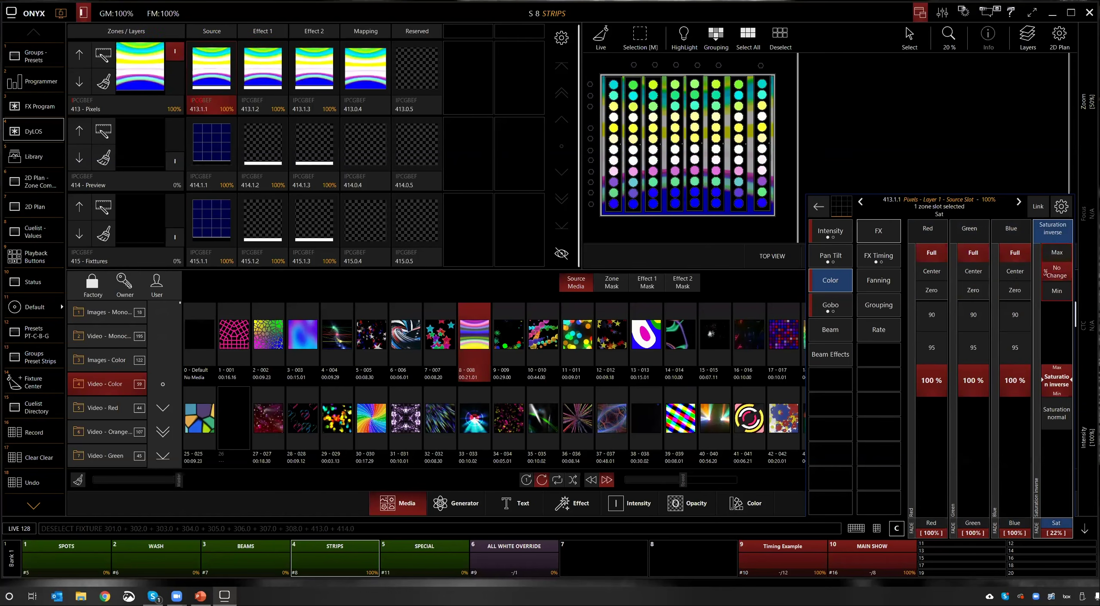
click(1057, 413)
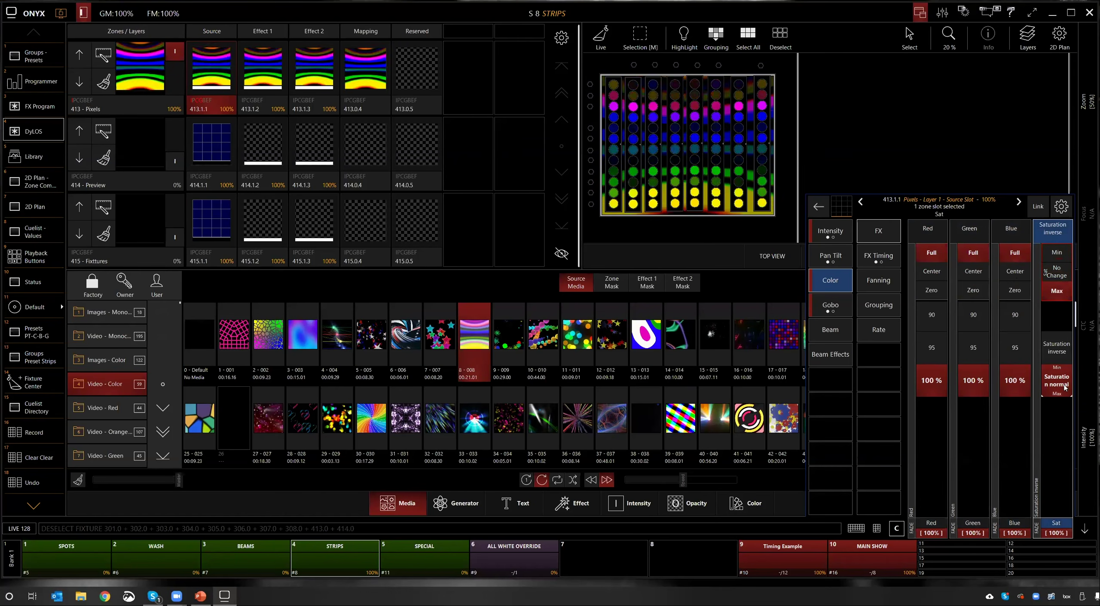
click(1056, 347)
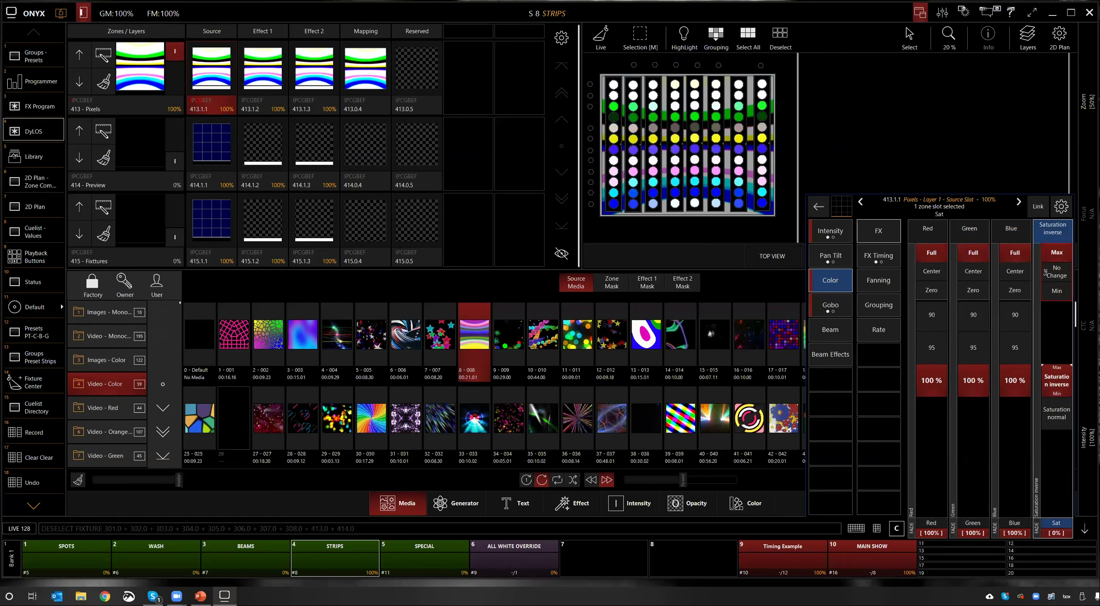
click(1056, 273)
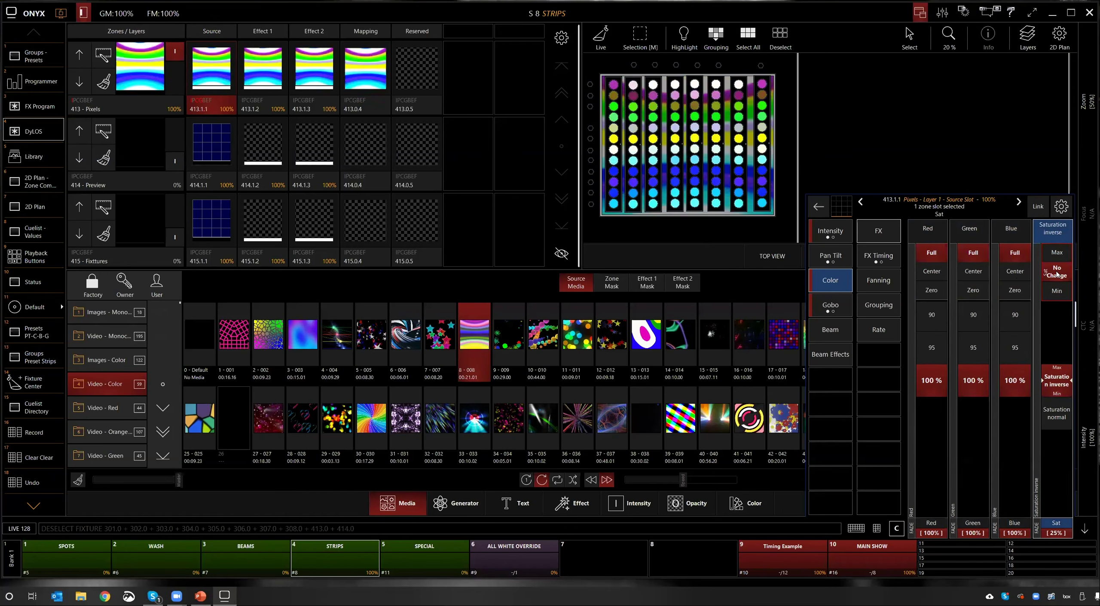
click(1056, 291)
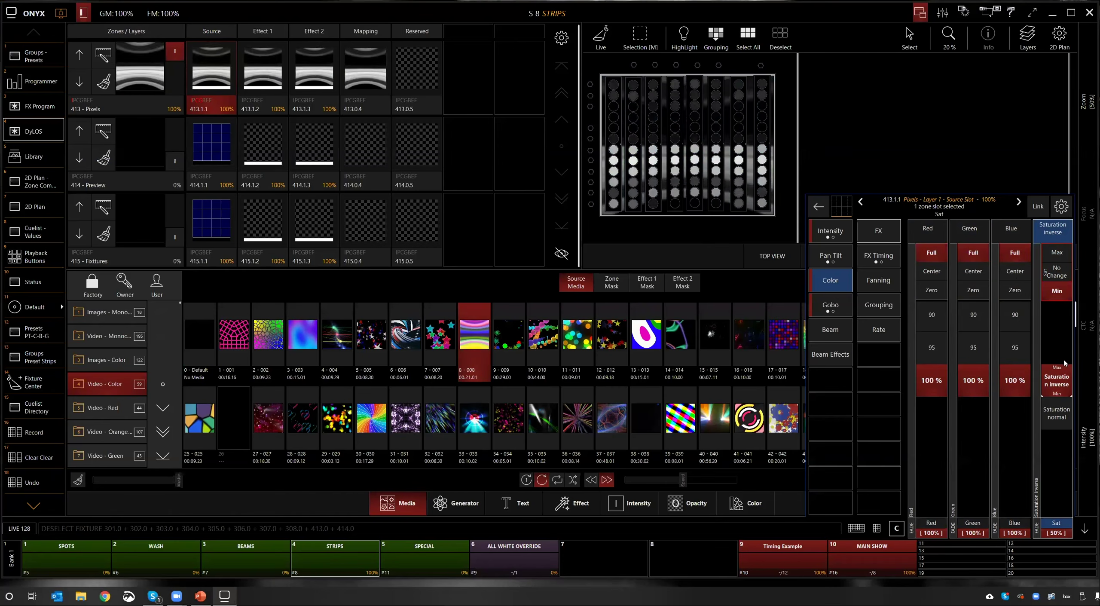
click(1057, 271)
click(1056, 268)
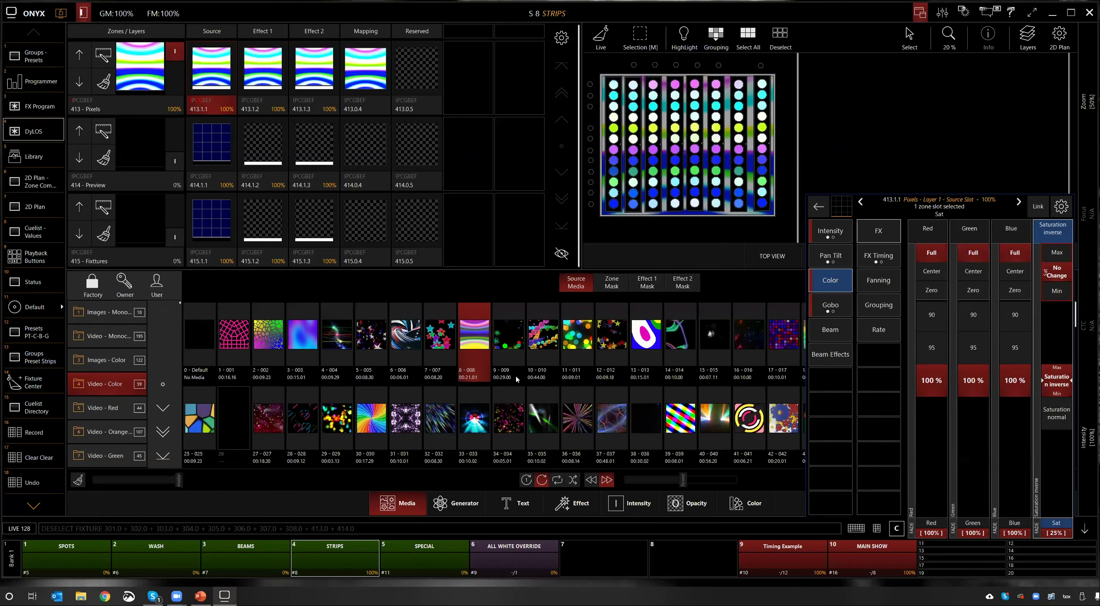
click(1057, 277)
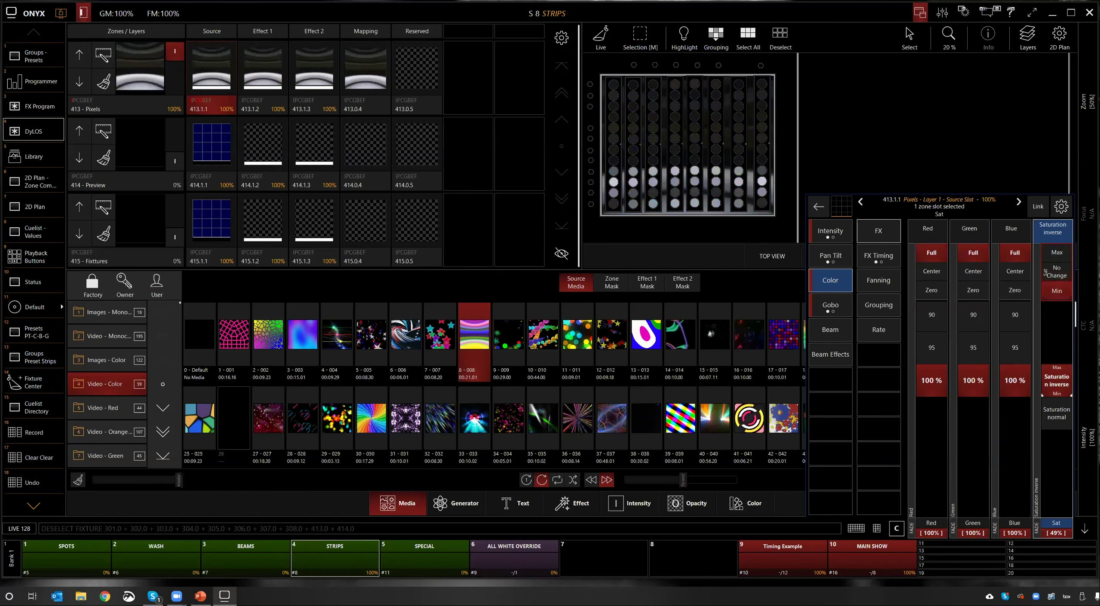
Step: Set the Pixels source's saturation to normal at 100%
click(1056, 412)
click(1061, 391)
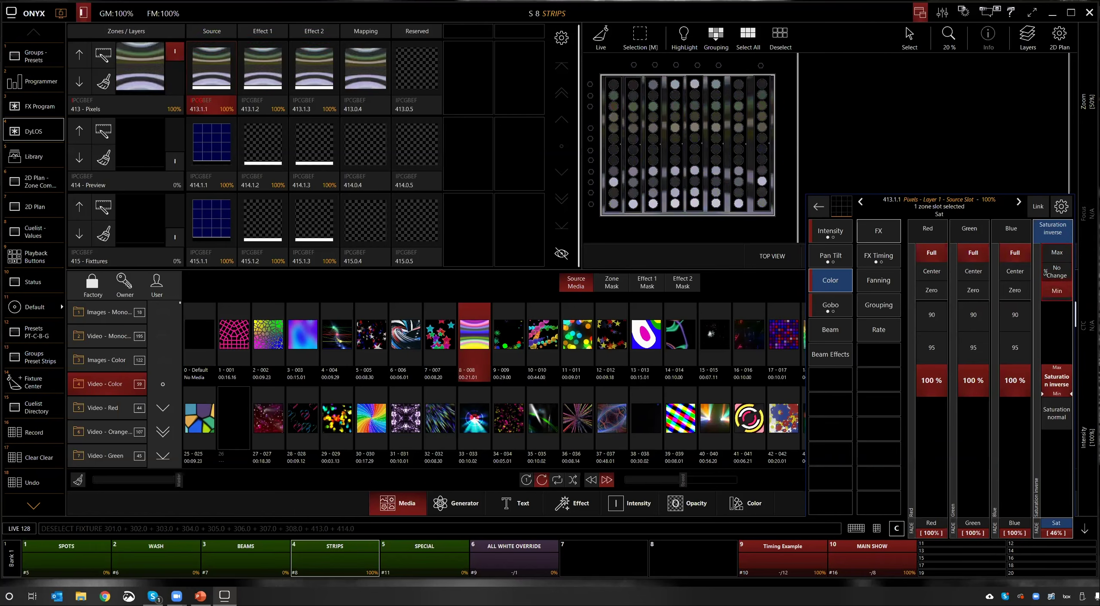
click(1056, 413)
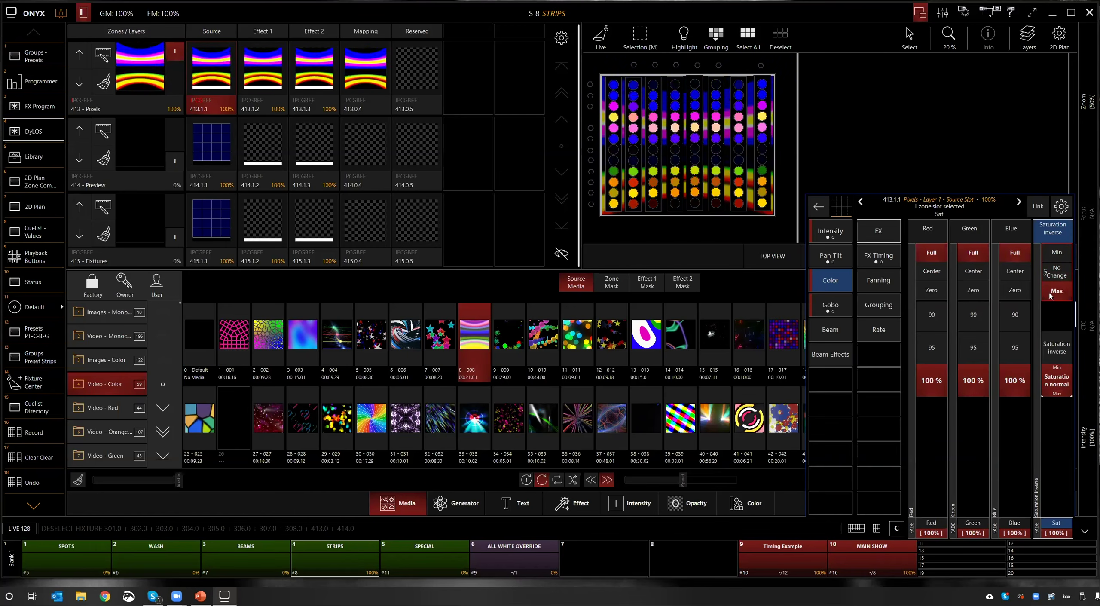
click(830, 305)
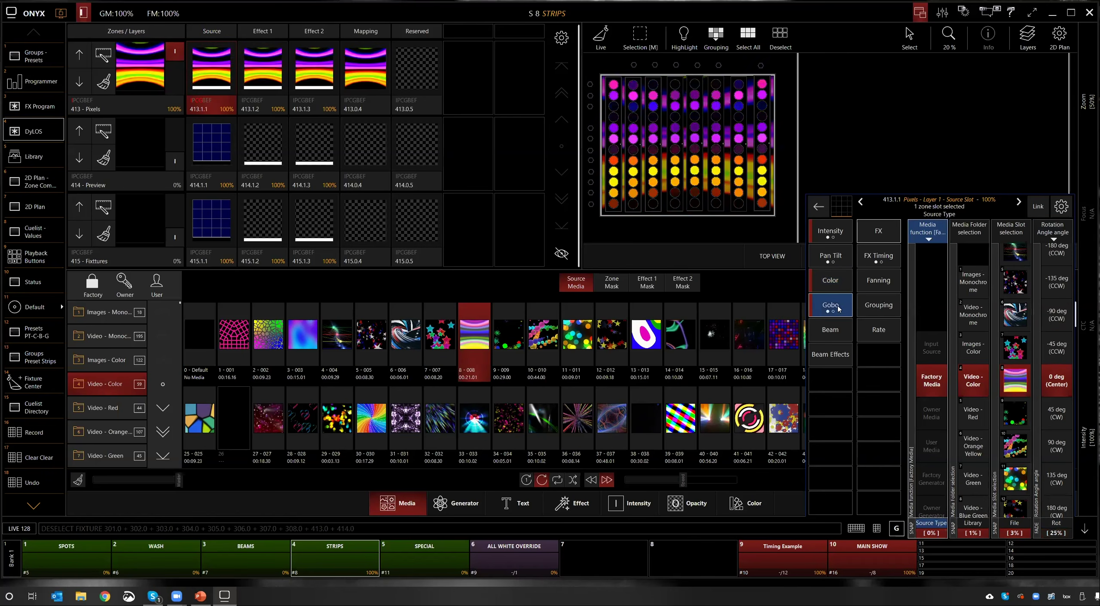
click(824, 261)
click(823, 232)
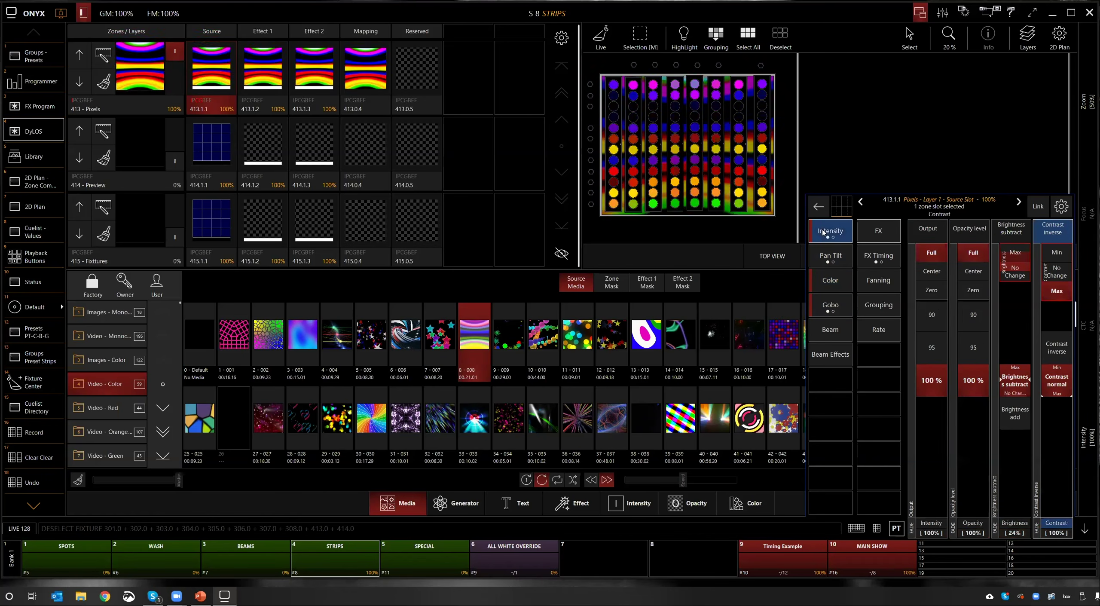
click(822, 232)
click(824, 233)
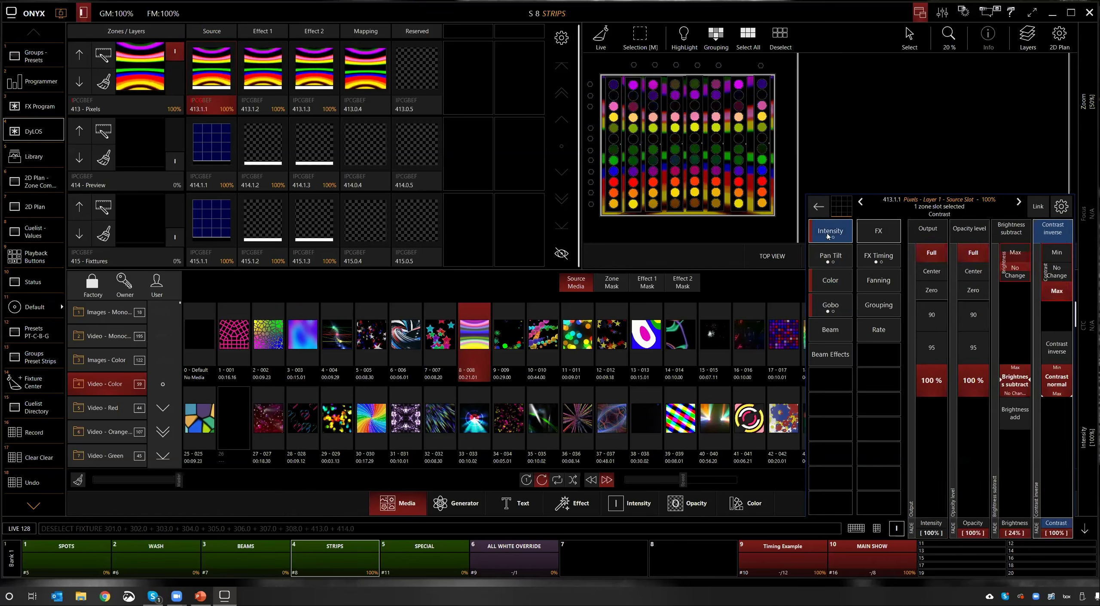
Step: Try rotating the Pixels source counter-clockwise to a pan angle of about -45 degrees
click(833, 263)
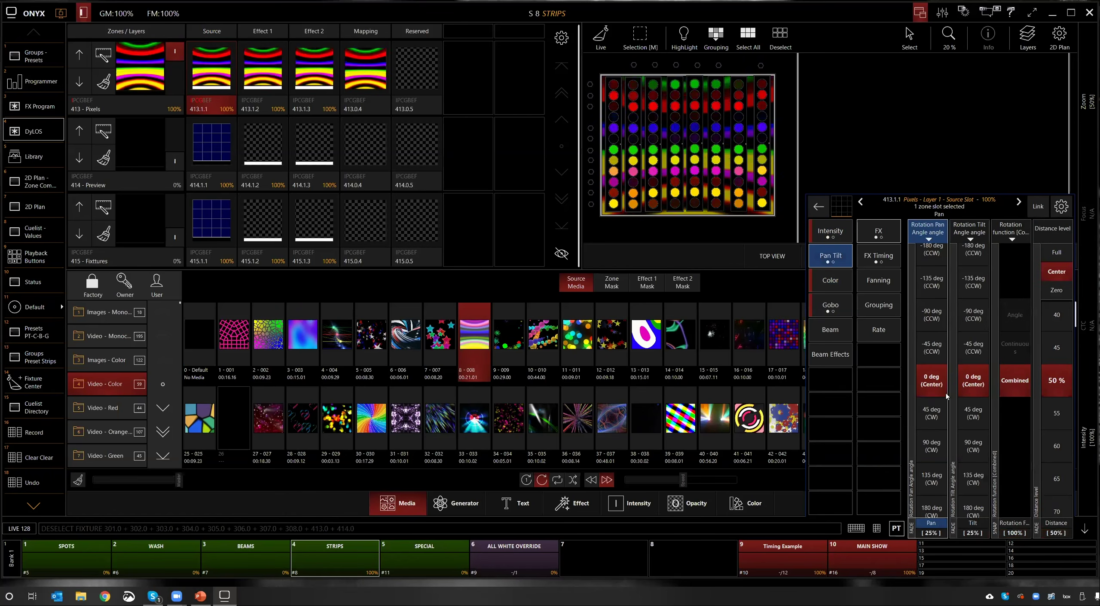
click(933, 351)
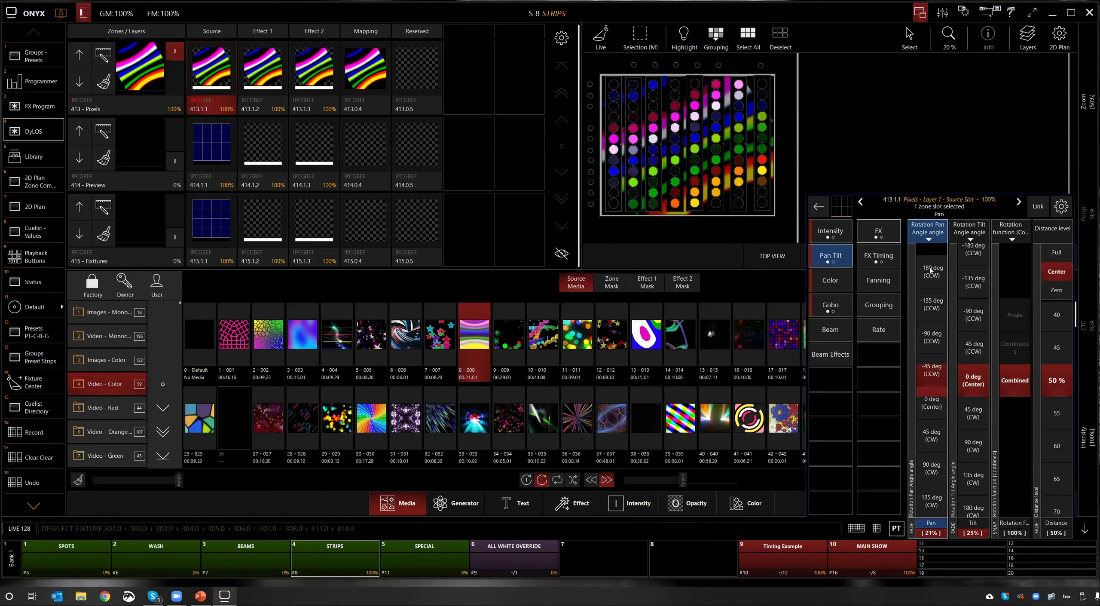
mouse_move(931, 380)
mouse_down()
mouse_move(931, 412)
mouse_move(931, 354)
mouse_move(931, 412)
mouse_move(931, 330)
mouse_move(929, 383)
mouse_up()
Step: Try Rotation Pan Continuous speed on the Pixels source, and switch back to Rotation Pan Angle
click(928, 235)
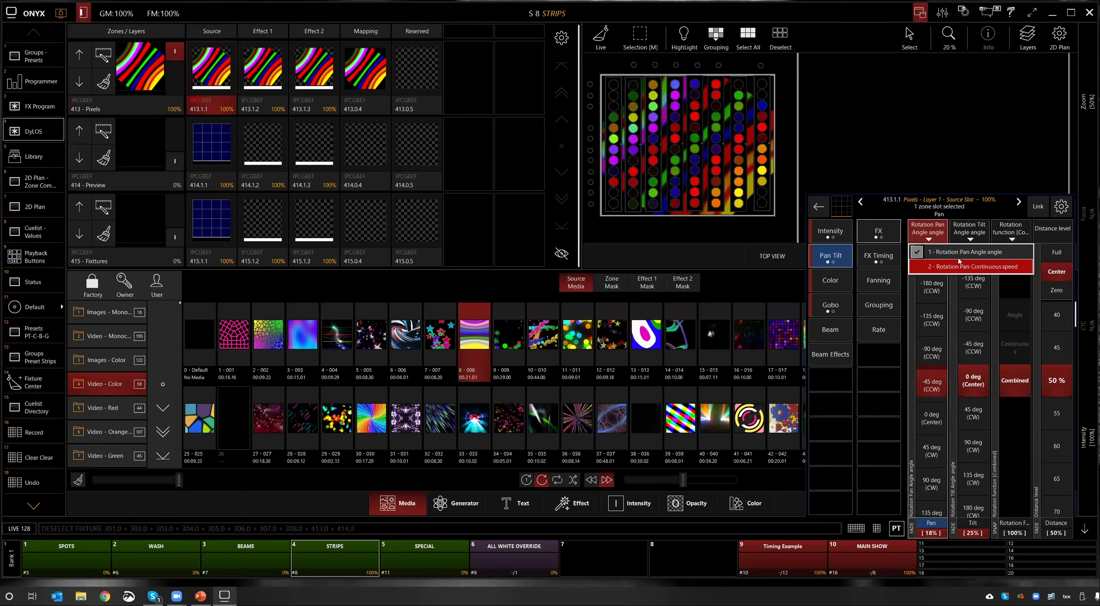
click(929, 238)
click(937, 241)
click(963, 268)
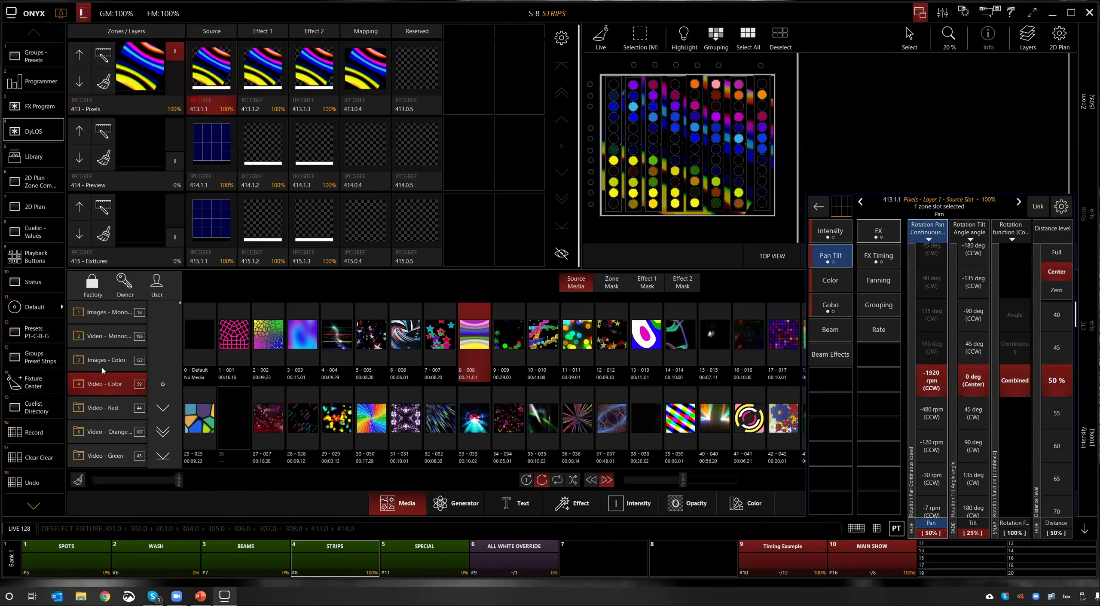
click(928, 235)
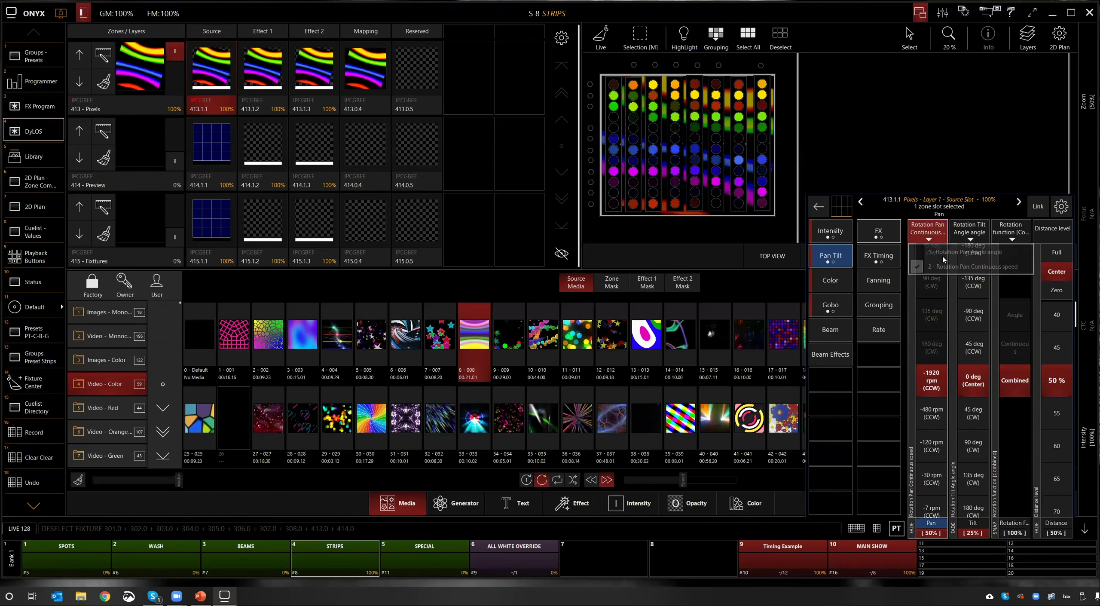
click(943, 252)
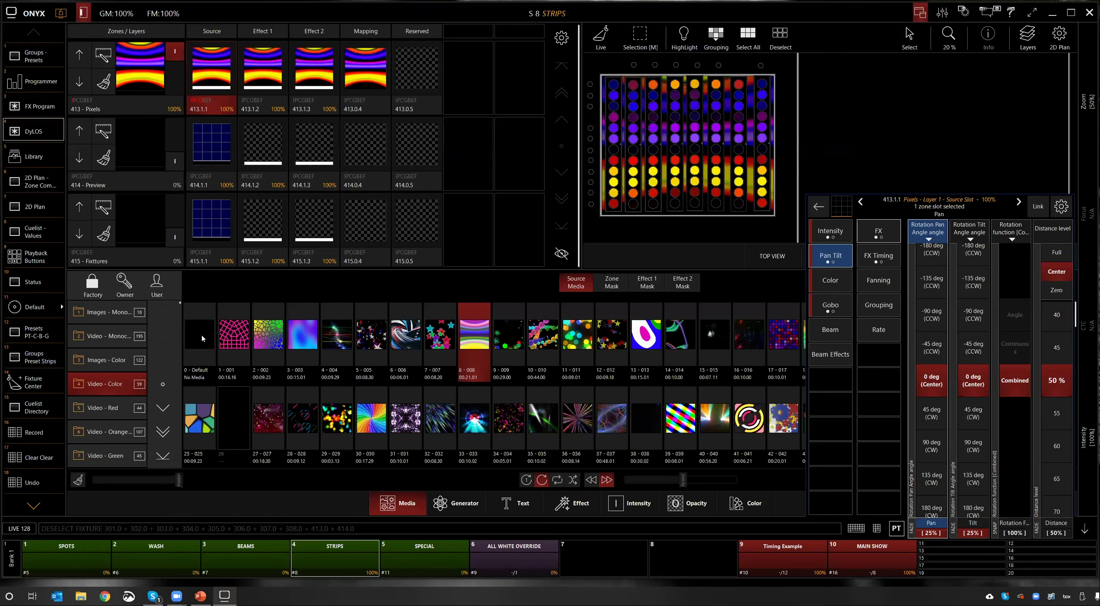
Step: Play image 32 and then the swirl image 34 from the Images - Color folder as the Pixels source
click(114, 359)
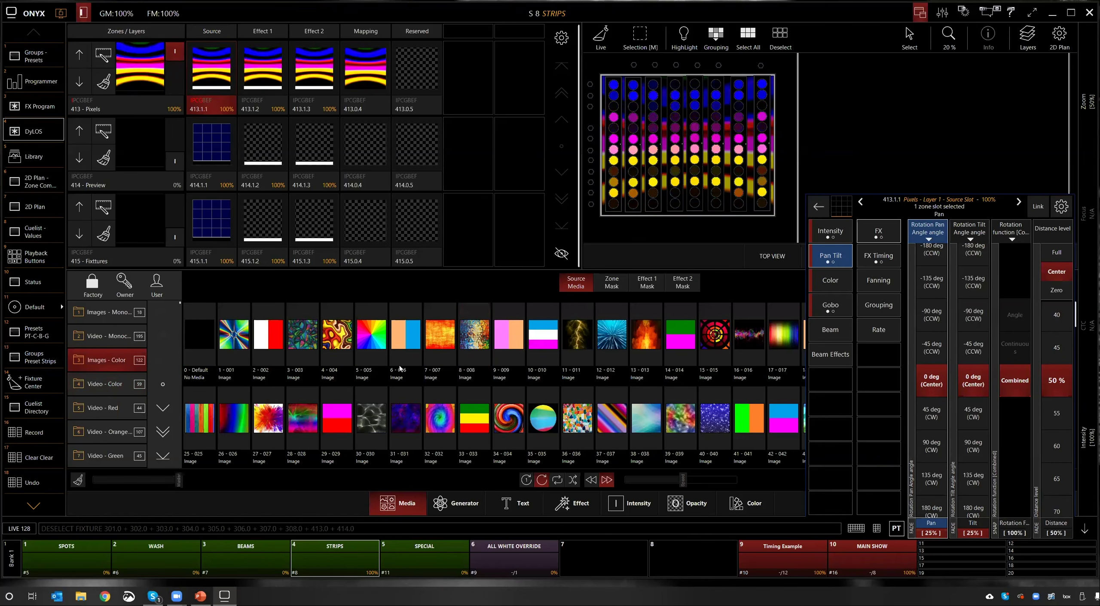
click(447, 423)
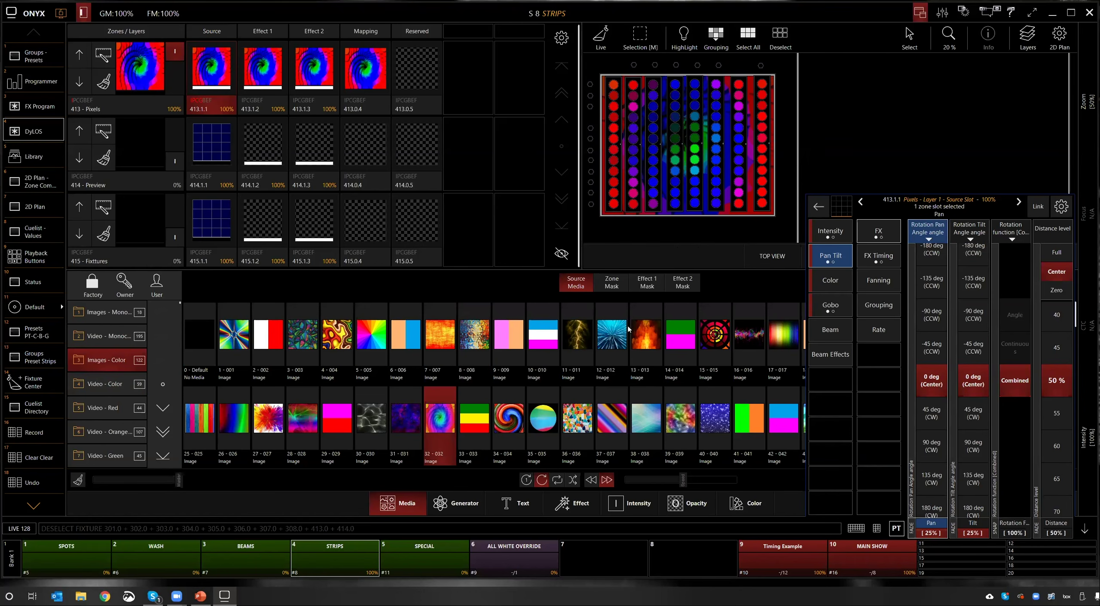
click(505, 428)
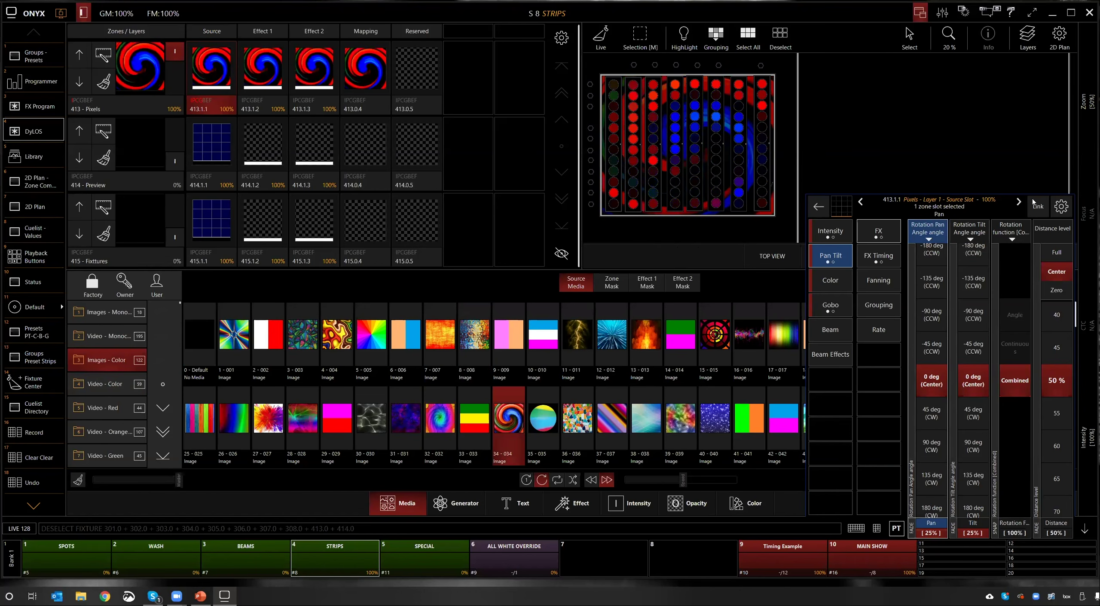
Step: Set the Pixels source to Rotation Pan Continuous speed and play images 1 and 26 with it
click(924, 228)
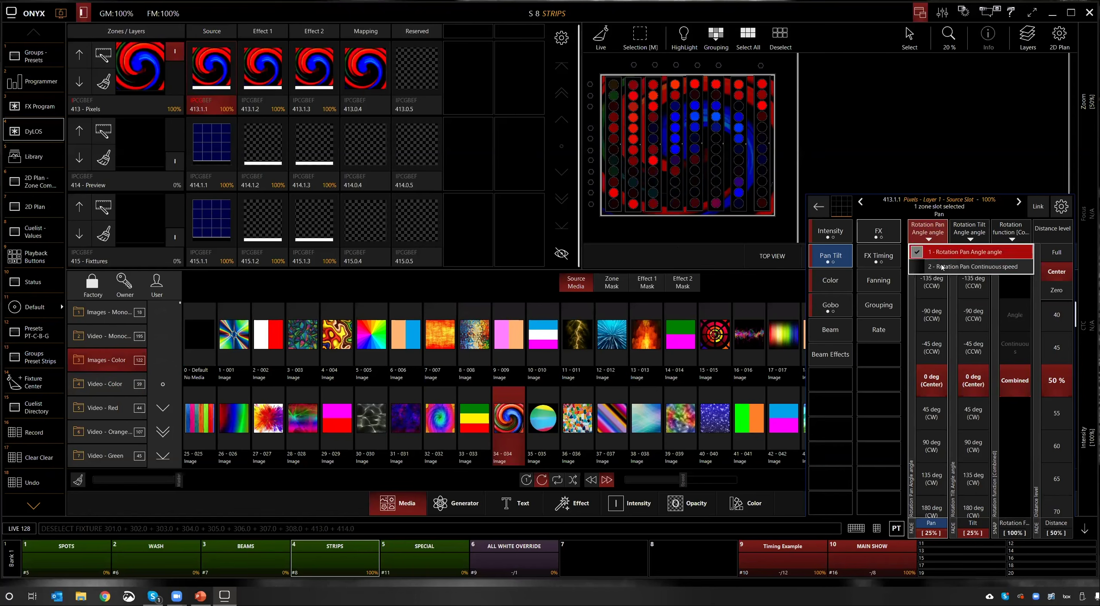
click(925, 266)
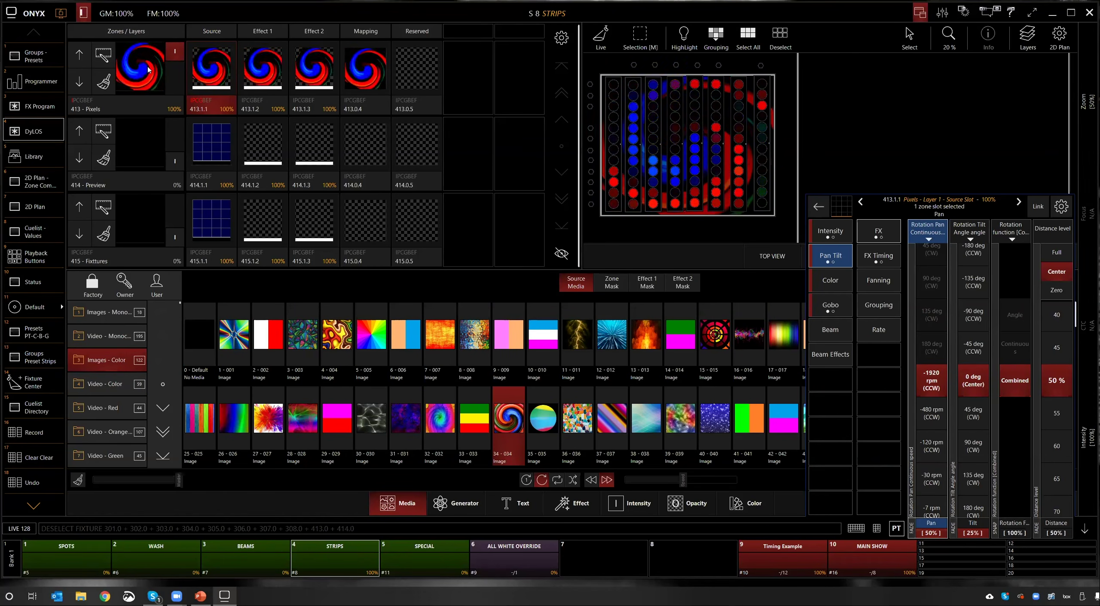
click(243, 333)
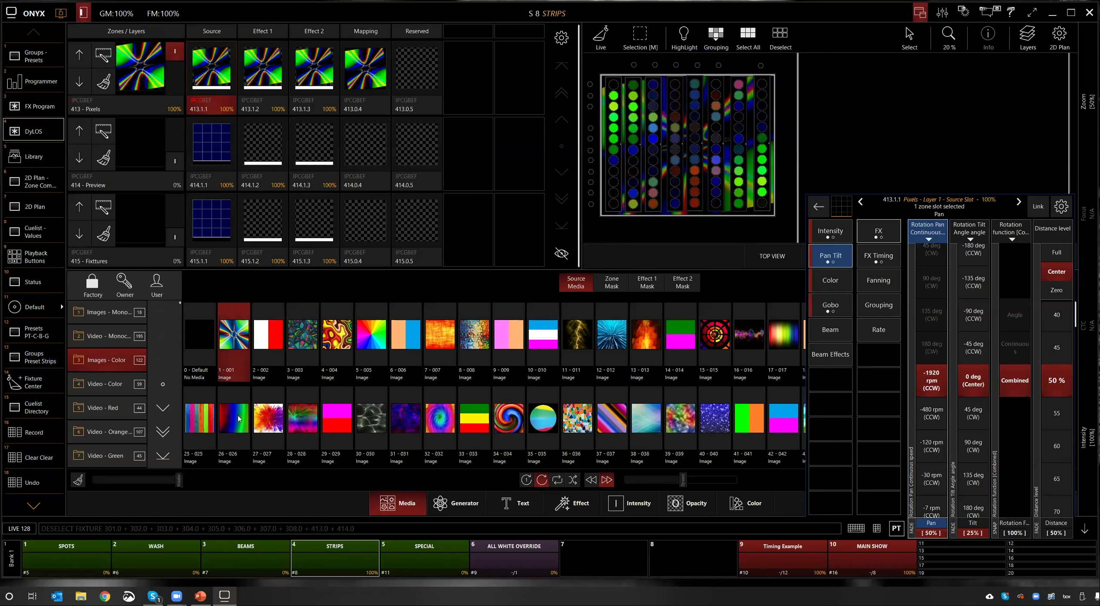
click(240, 418)
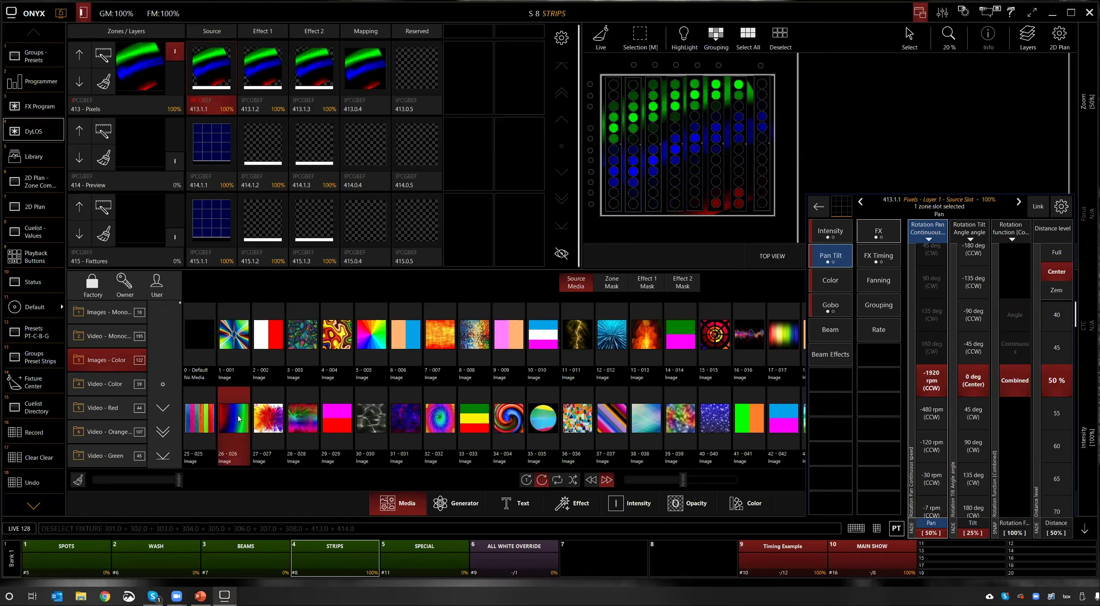
Step: Reset the Pixels source's brightness and contrast to No Change
click(841, 239)
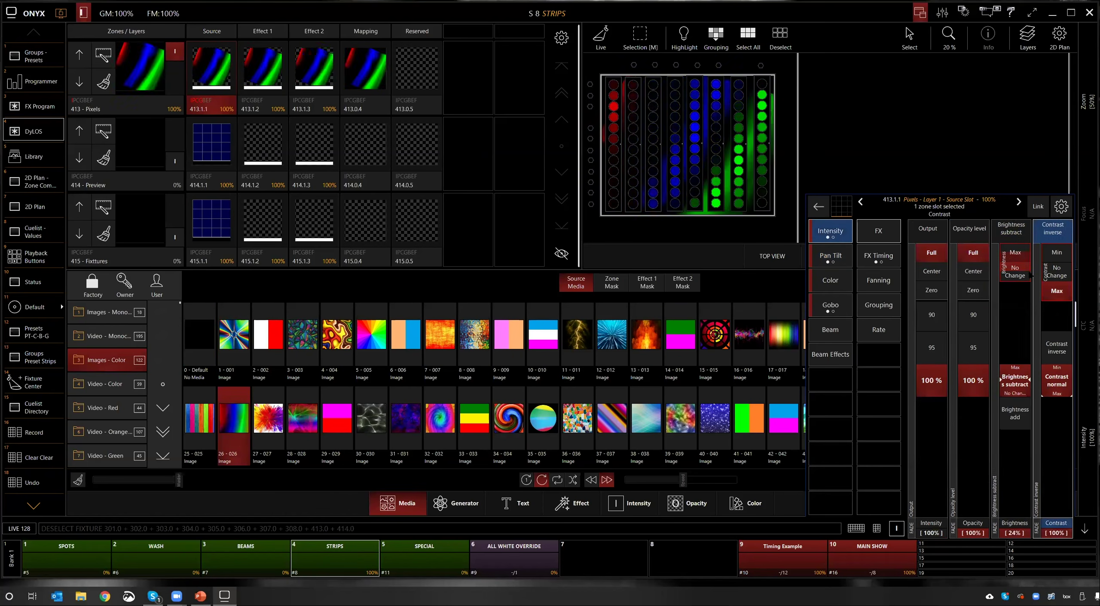
click(1052, 274)
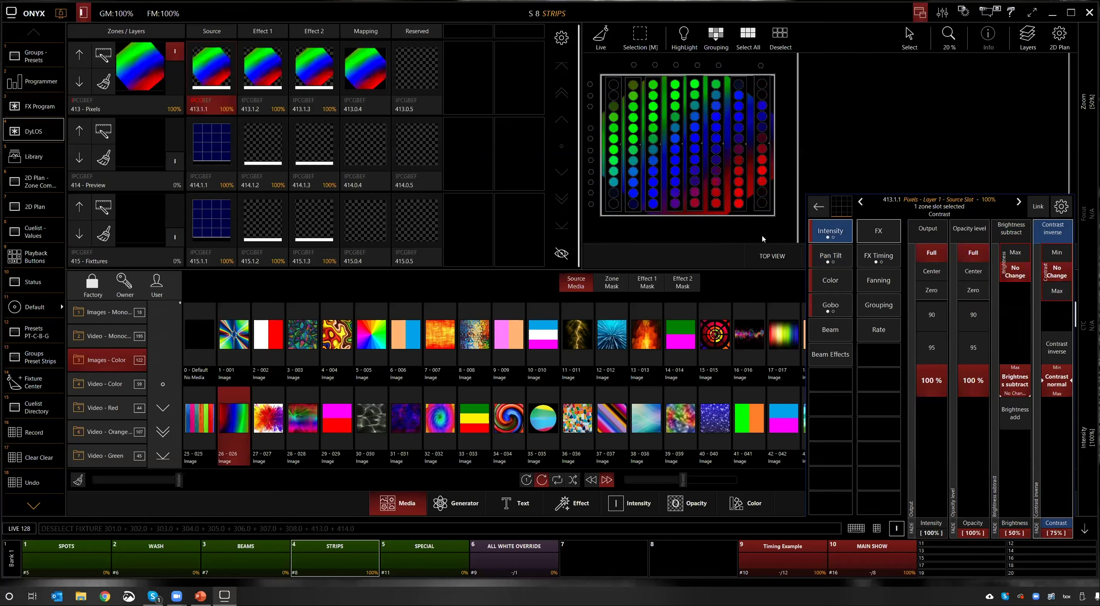
Step: Scale the rotating Pixels source to 71% width and 77% height, and compare images 33 and 26 at that size
click(841, 256)
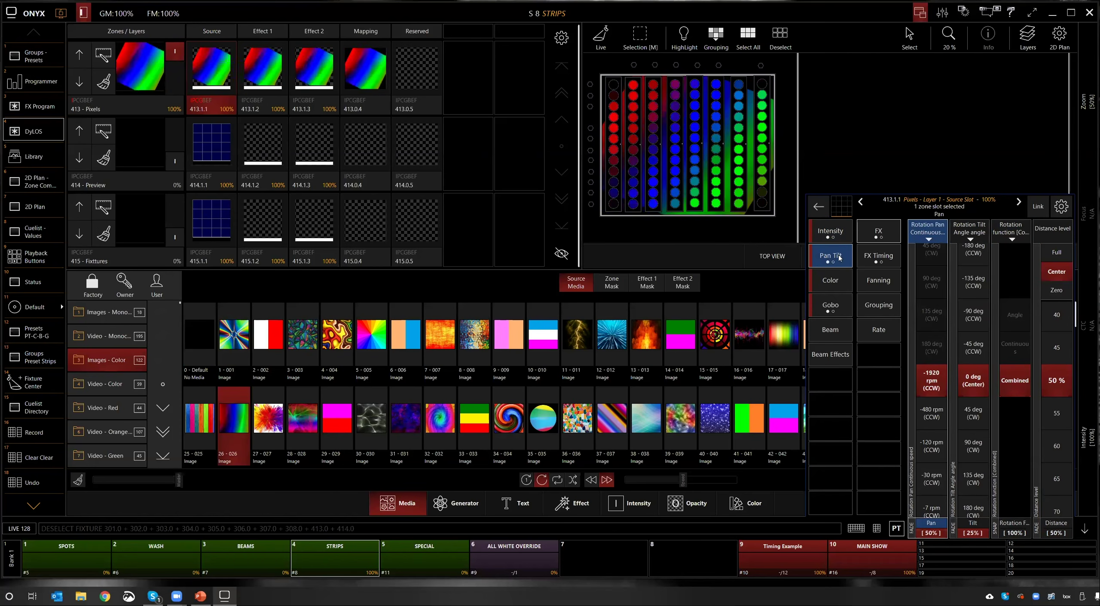
drag(1013, 380, 1056, 262)
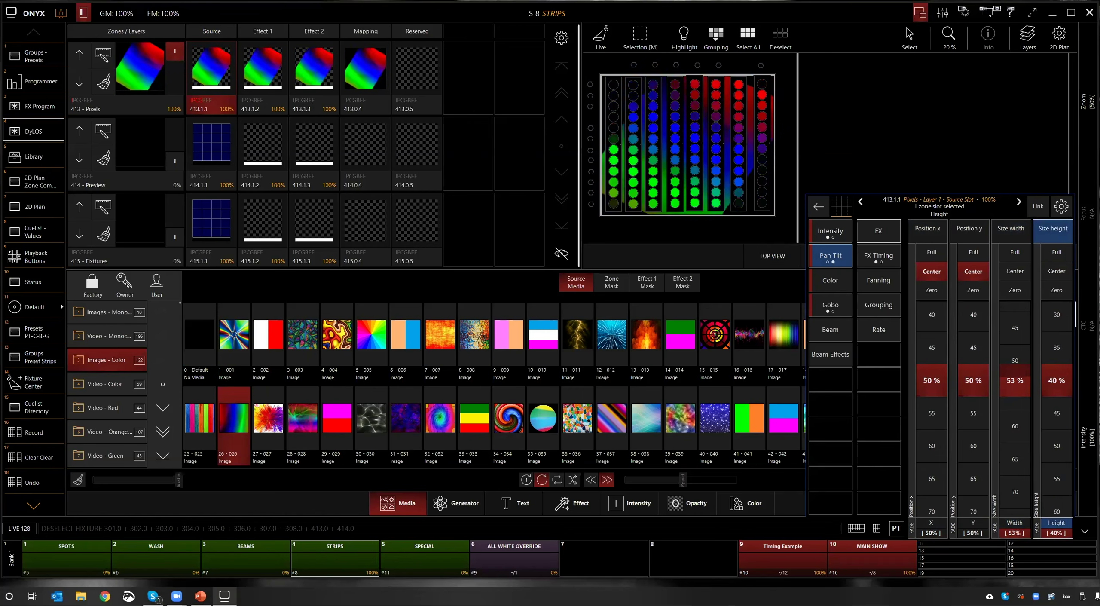
drag(1056, 380, 1056, 322)
drag(1014, 426, 1008, 464)
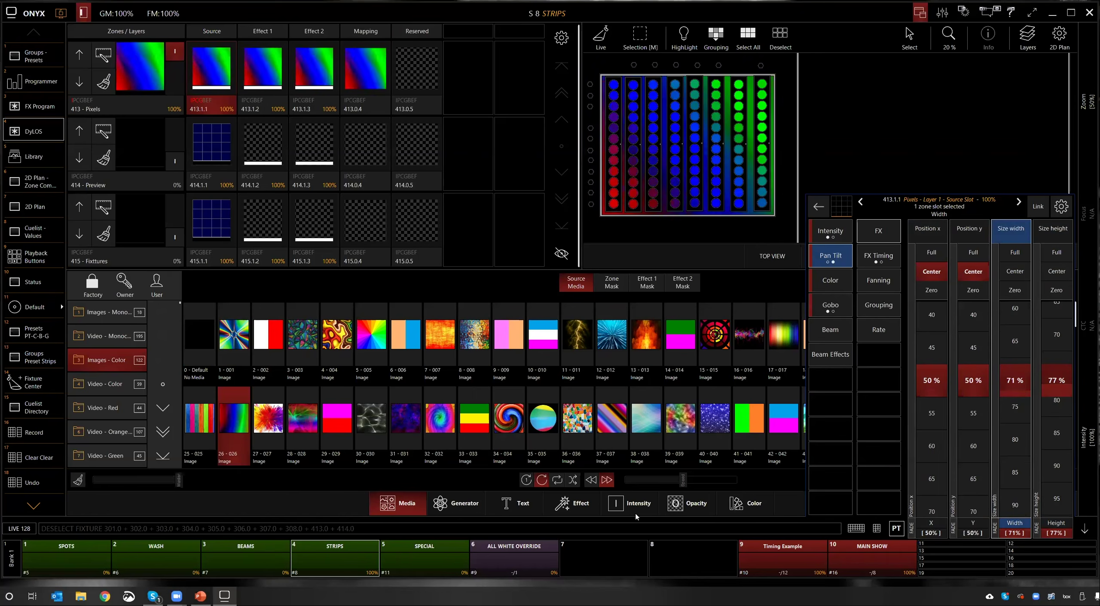
click(473, 418)
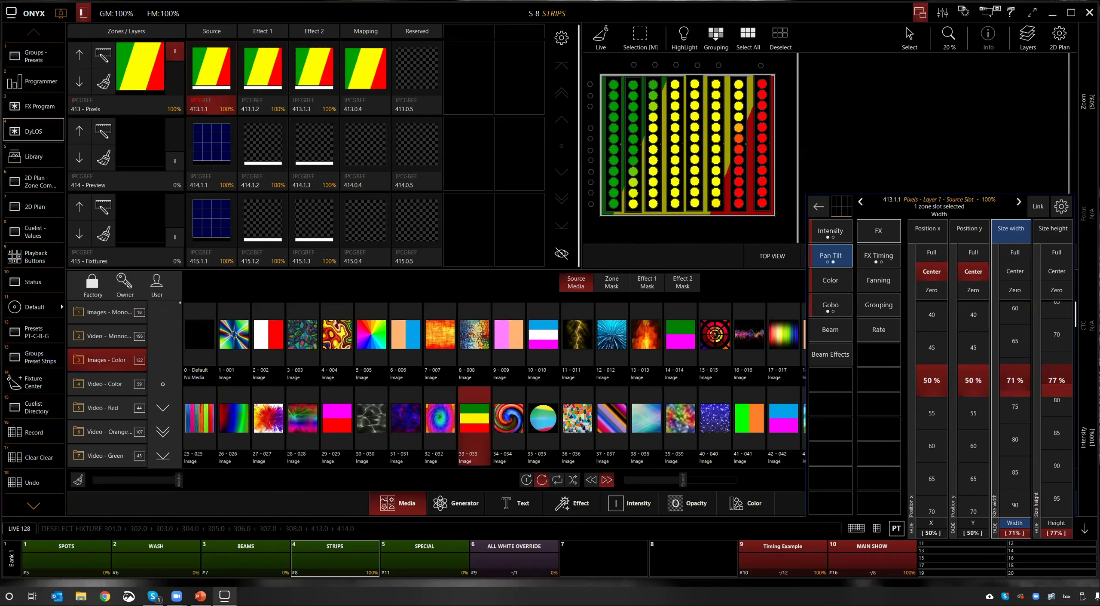
click(233, 417)
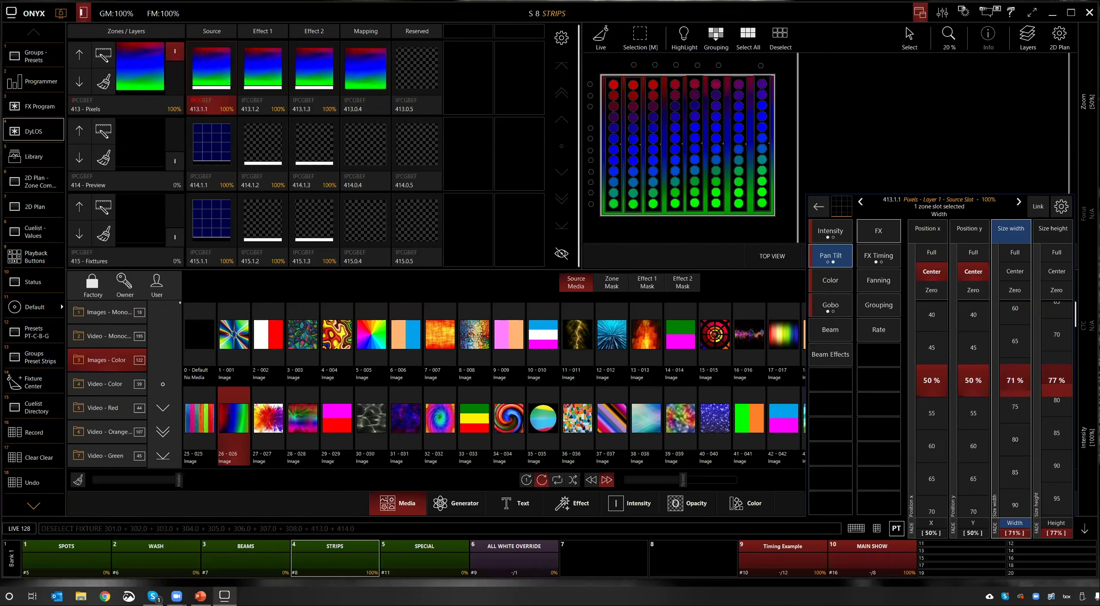
Step: Undo the recent source, size, contrast and rotation changes back to image 32, and play image 1 as the Pixels source
click(41, 481)
click(41, 481)
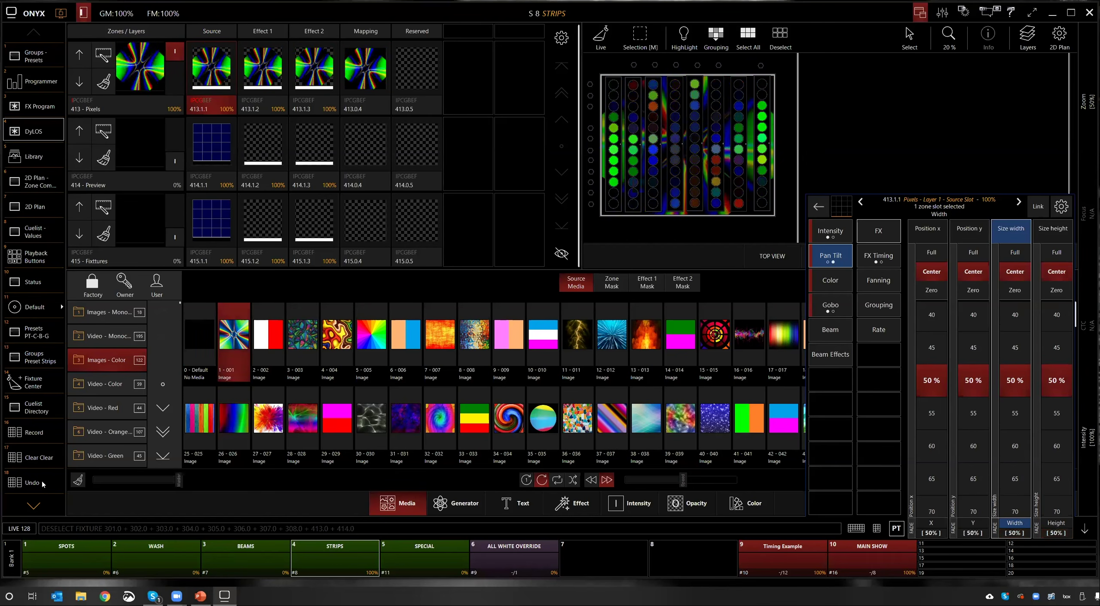
click(41, 481)
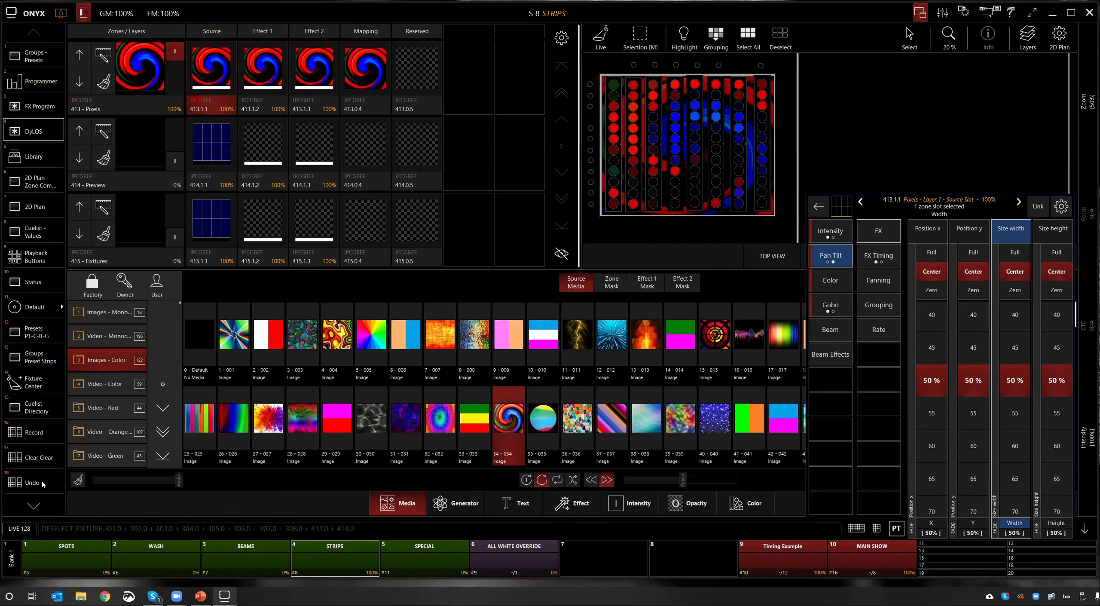
click(41, 481)
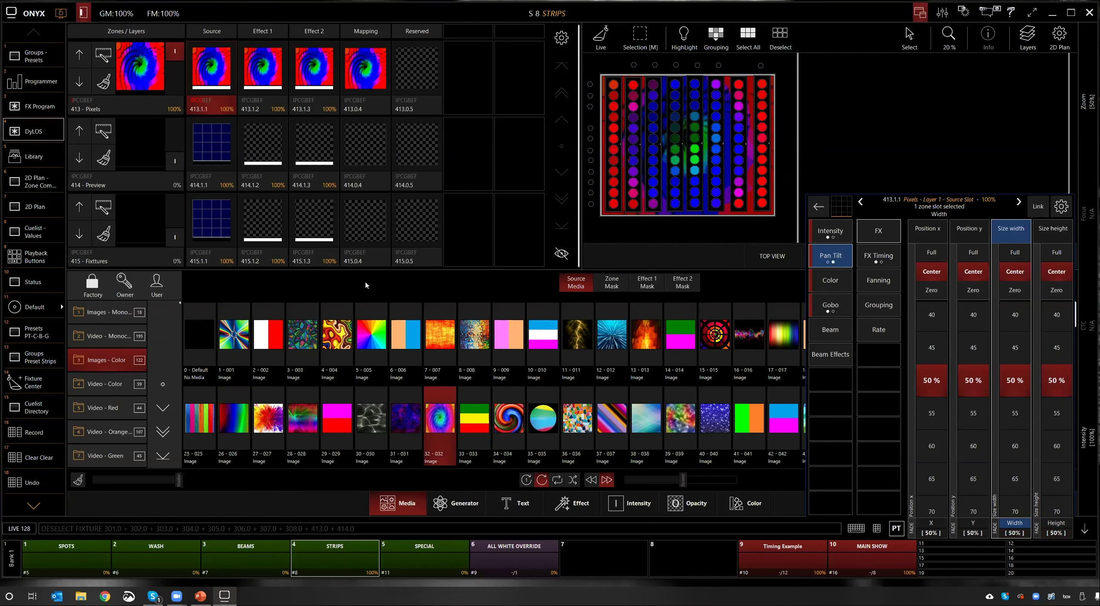
click(245, 339)
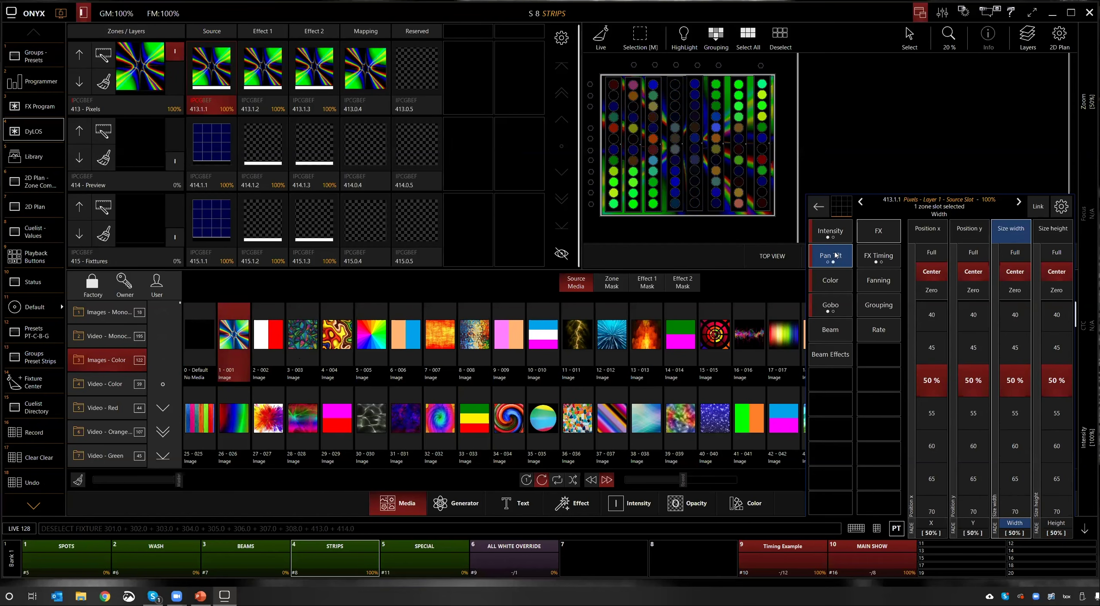
Step: Try shifting the Pixels source to 60% in X and 52% in Y, returning both positions to Center
drag(931, 373, 931, 326)
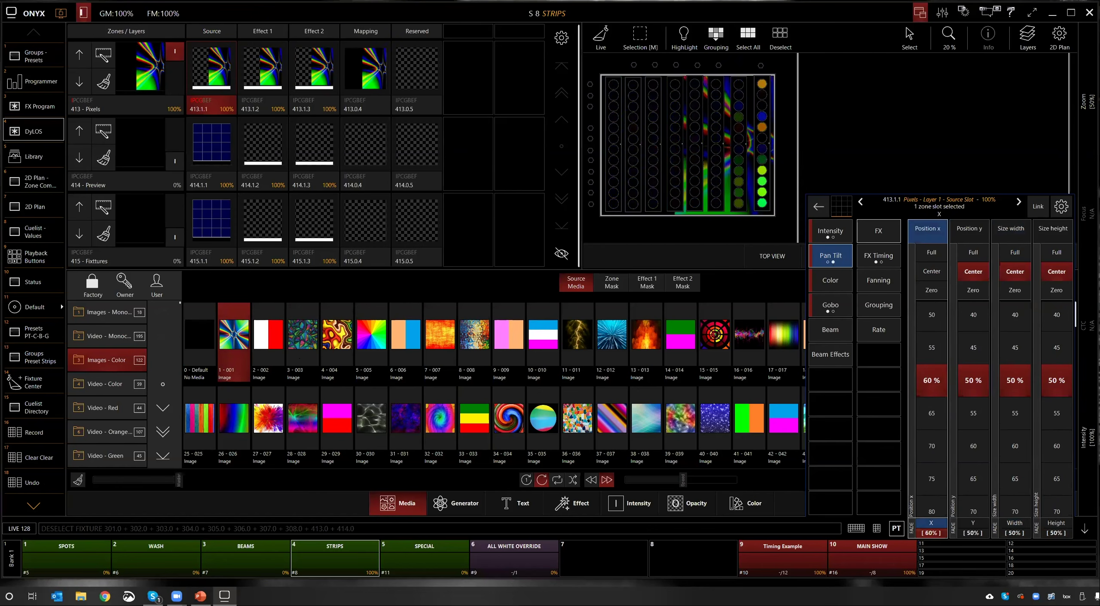
scroll(935, 394, up, 1)
drag(935, 395, 935, 433)
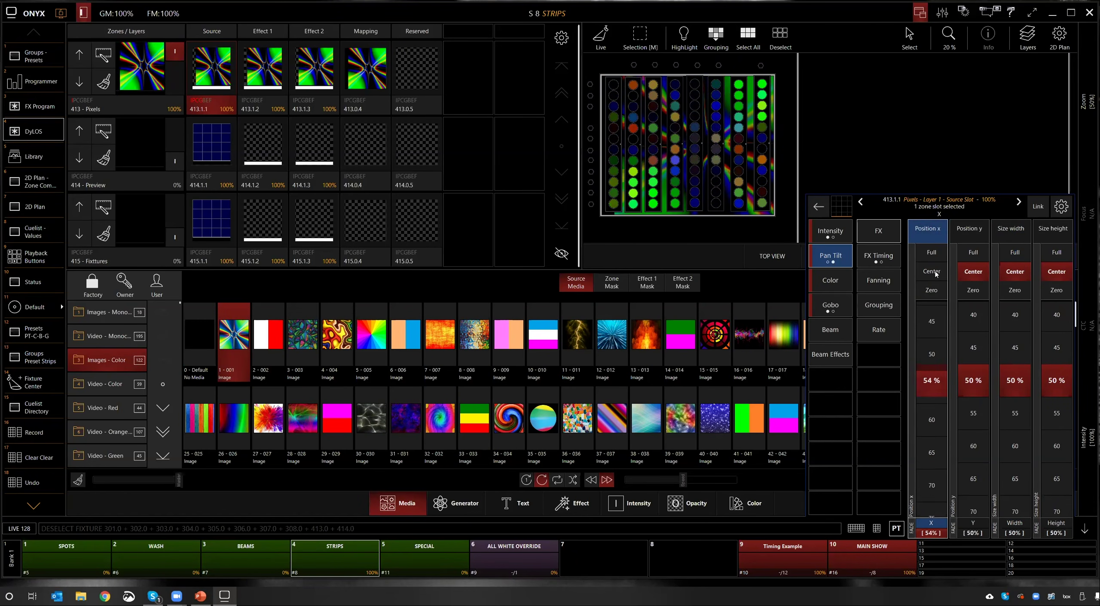
click(932, 271)
drag(972, 334, 971, 329)
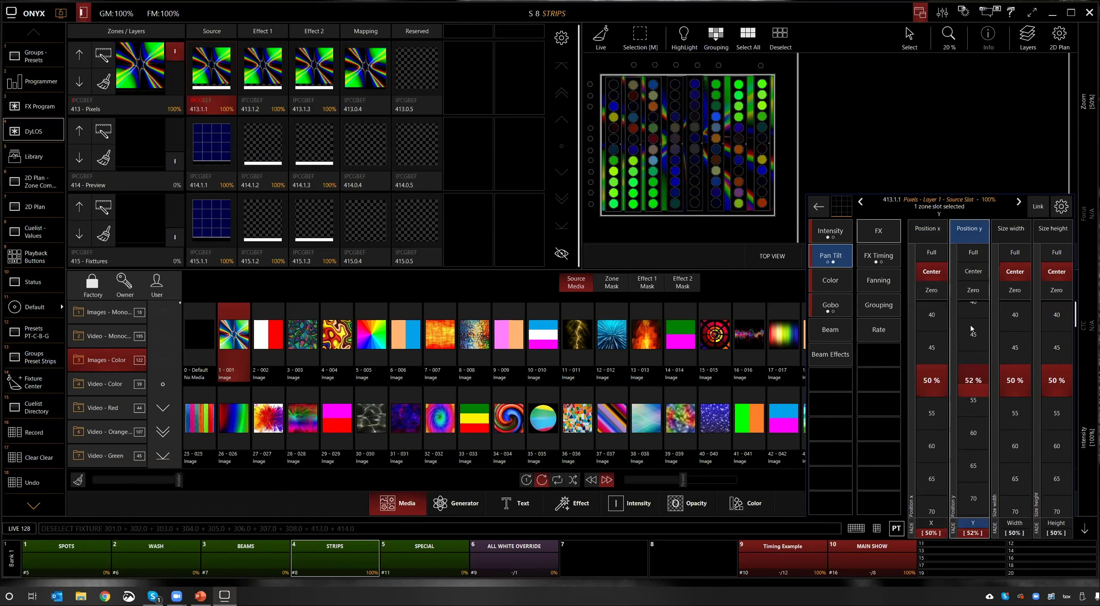
click(973, 270)
Step: Try resizing the Pixels source to 42% width and 41% height, restoring both sizes to Center
click(1014, 290)
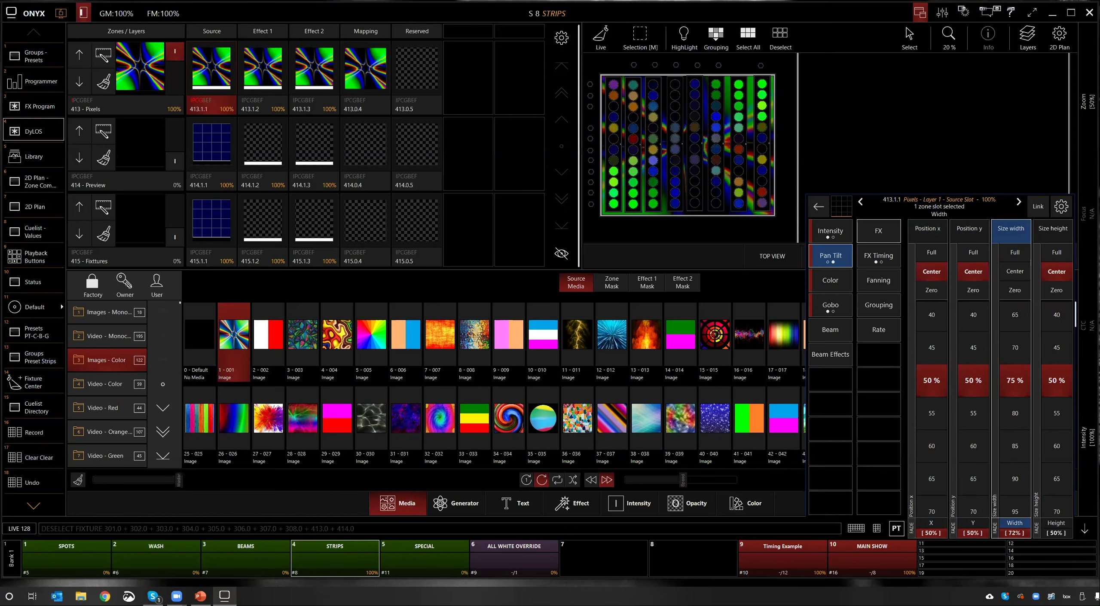
drag(1011, 438, 1011, 362)
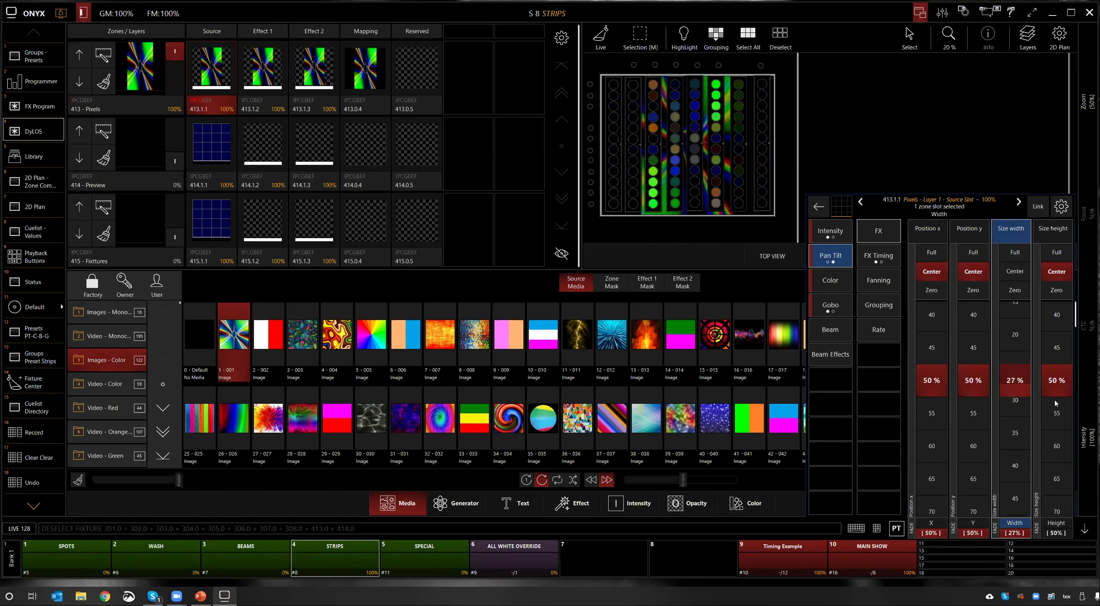
click(1052, 228)
click(1056, 290)
drag(1055, 505, 1052, 404)
click(1002, 410)
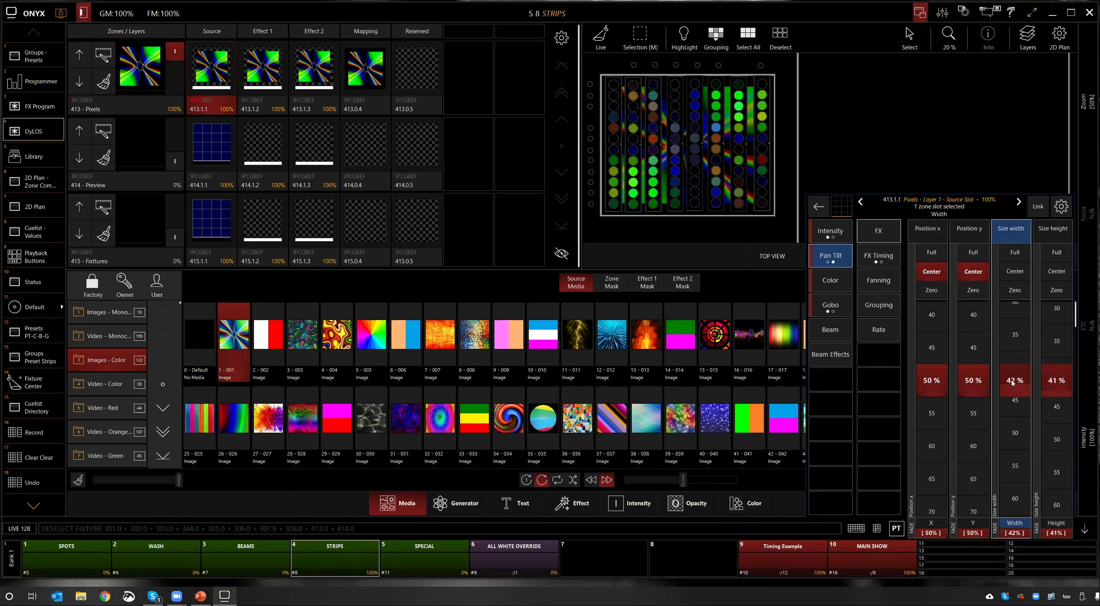
click(1022, 277)
click(1057, 271)
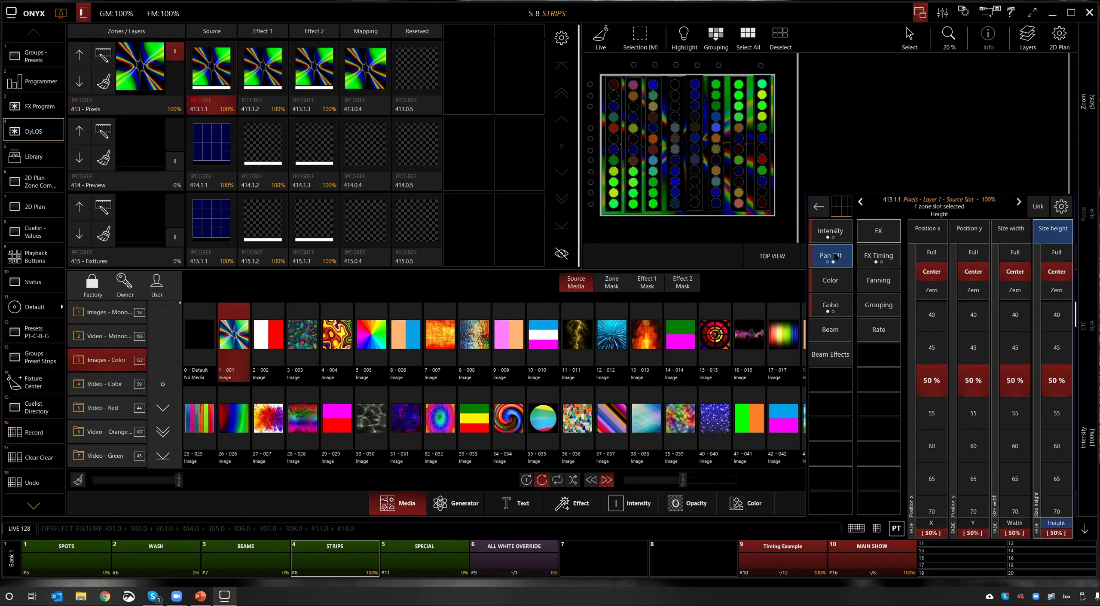
Step: Set the Pixels source's saturation to 63% and open its Gobo parameters
click(834, 257)
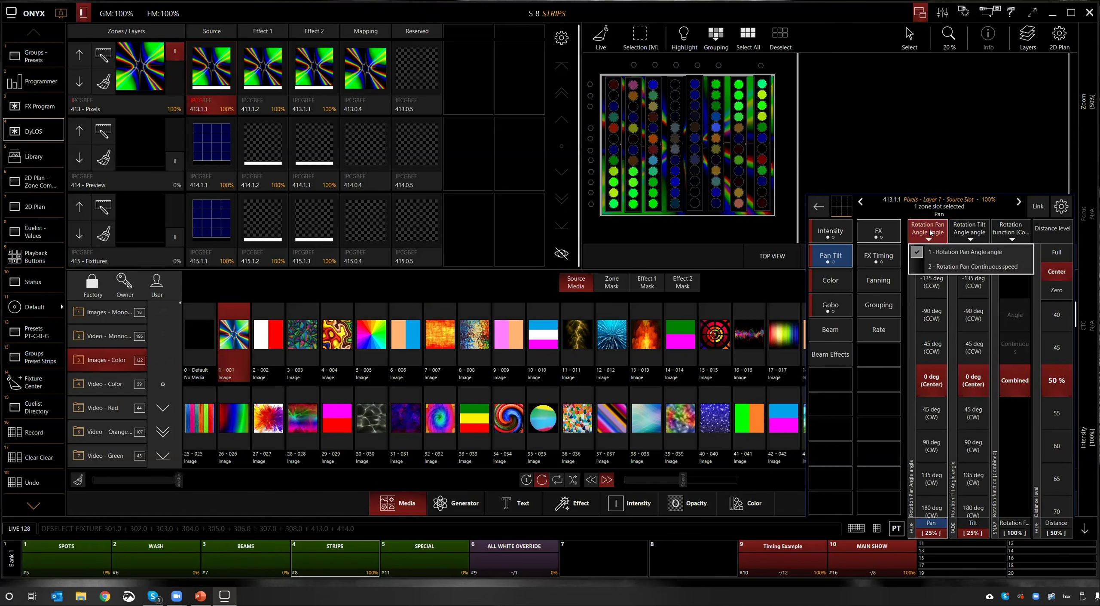
click(833, 281)
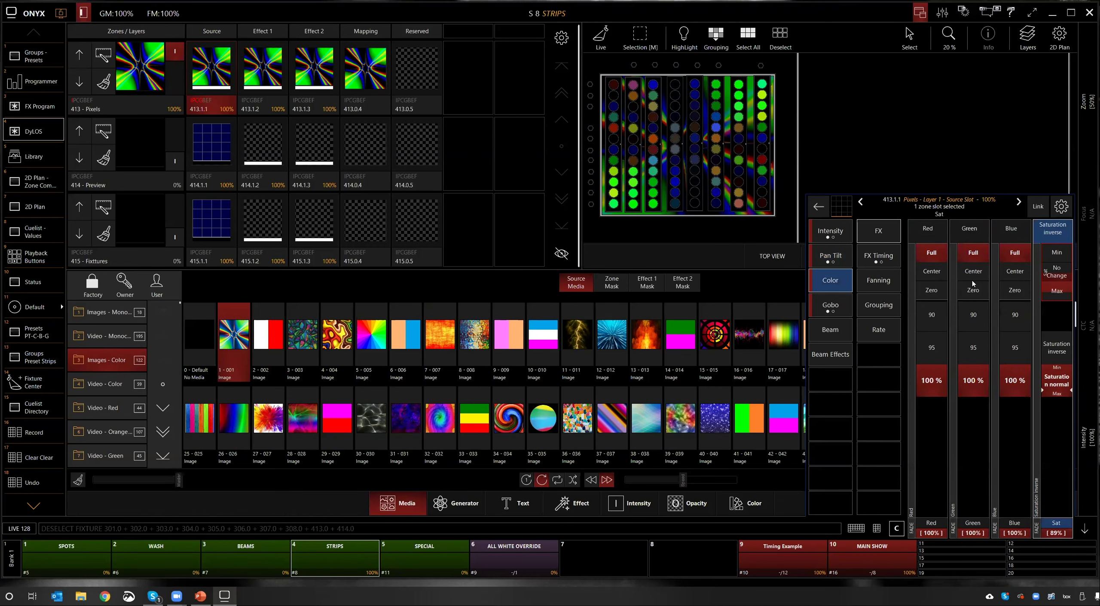
mouse_move(1056, 282)
mouse_down()
mouse_move(1056, 253)
mouse_move(1056, 291)
mouse_move(1042, 277)
mouse_up()
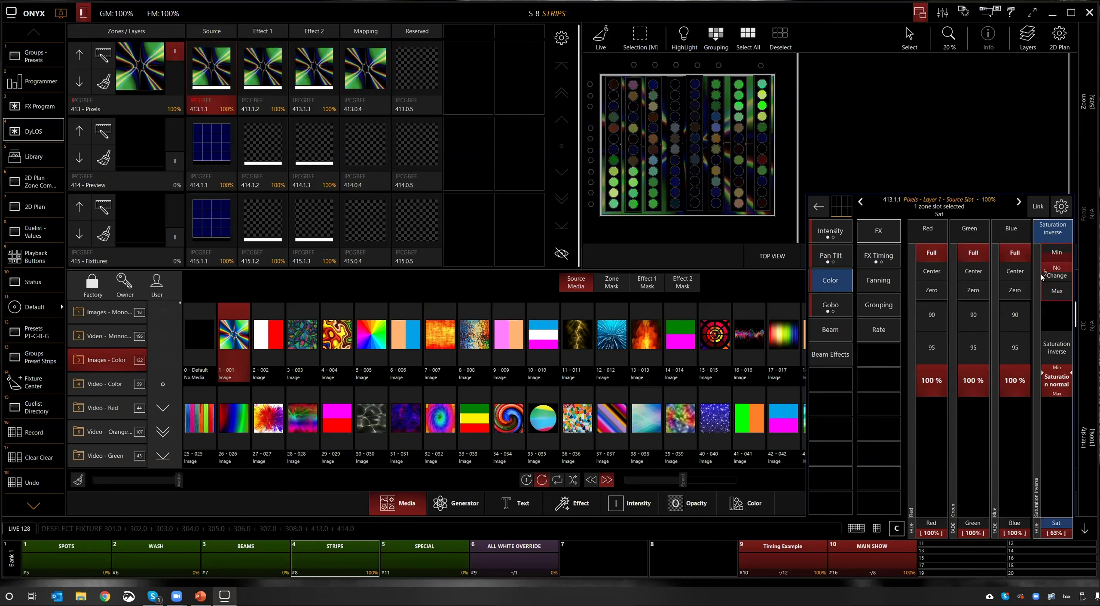
click(829, 313)
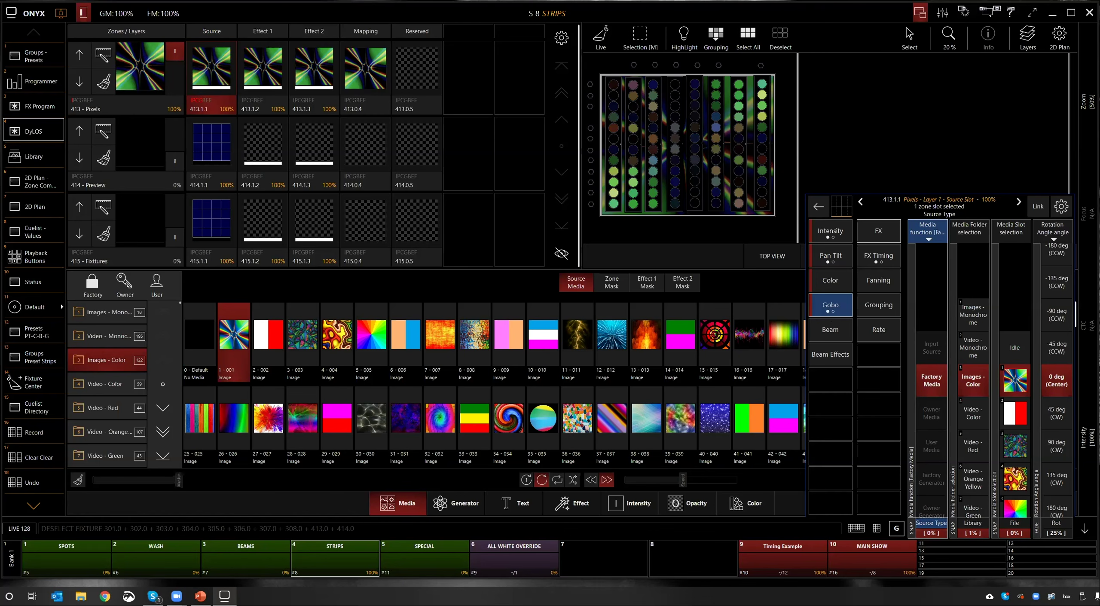
Step: Clear the programmer and play image 33 from the Images - Color folder as the Pixels source
scroll(1014, 414, down, 3)
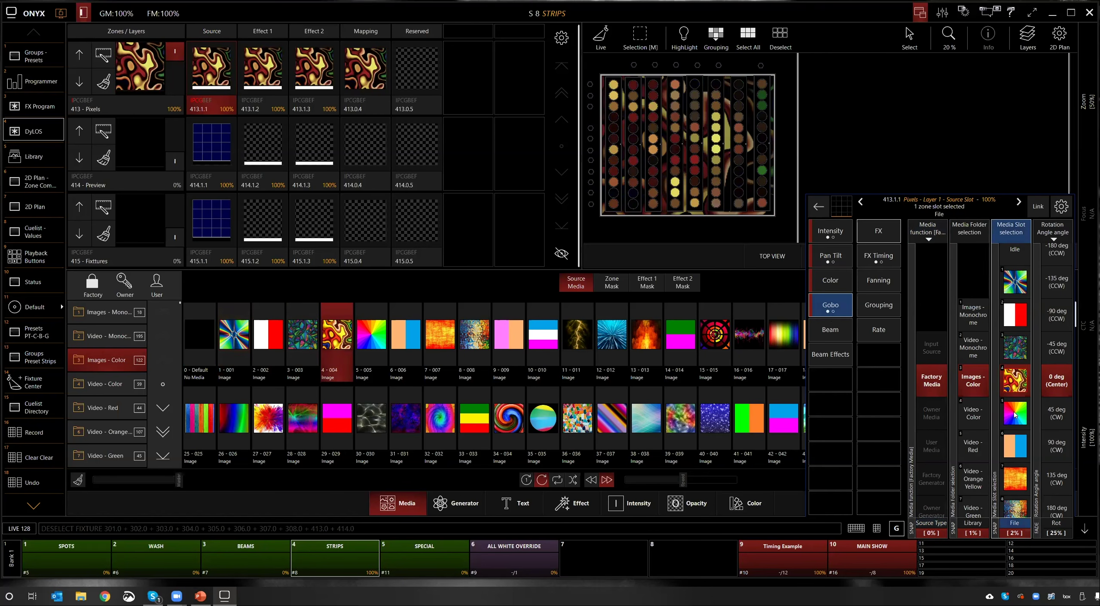
click(37, 457)
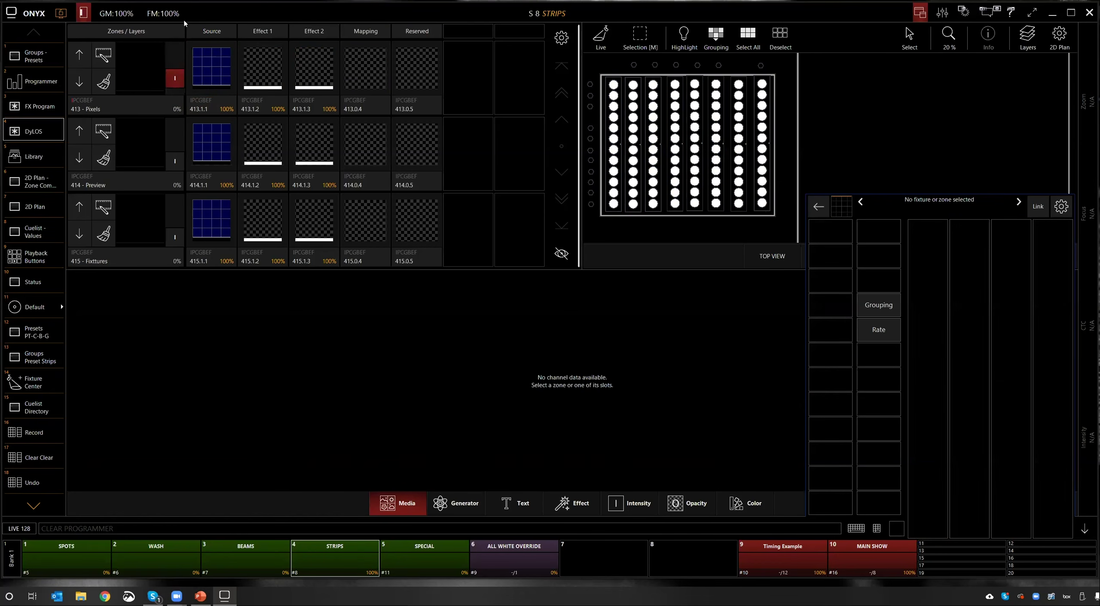
click(218, 73)
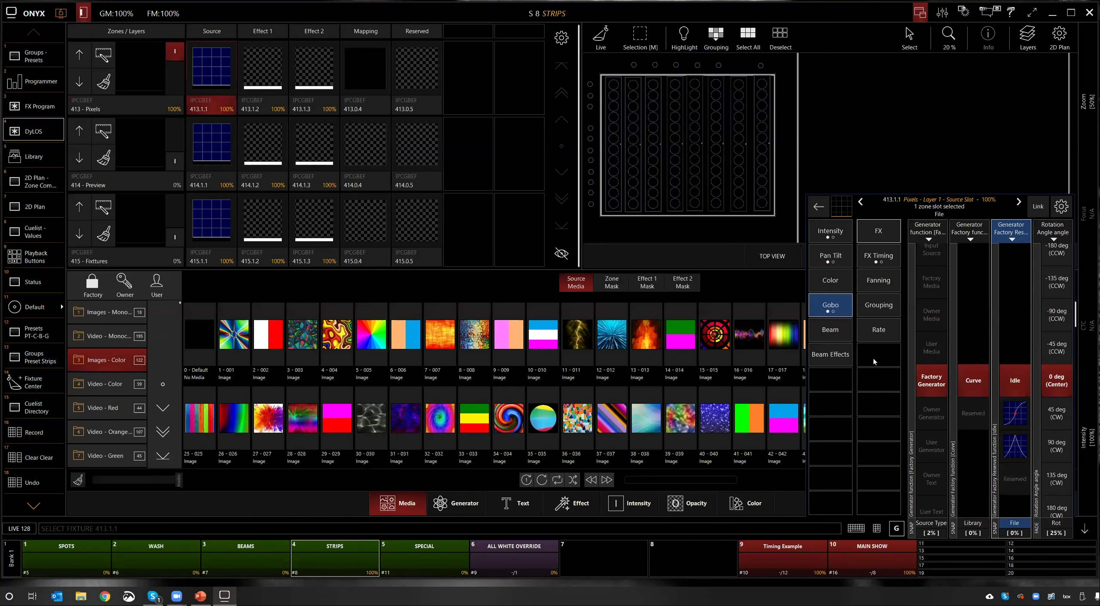
click(476, 423)
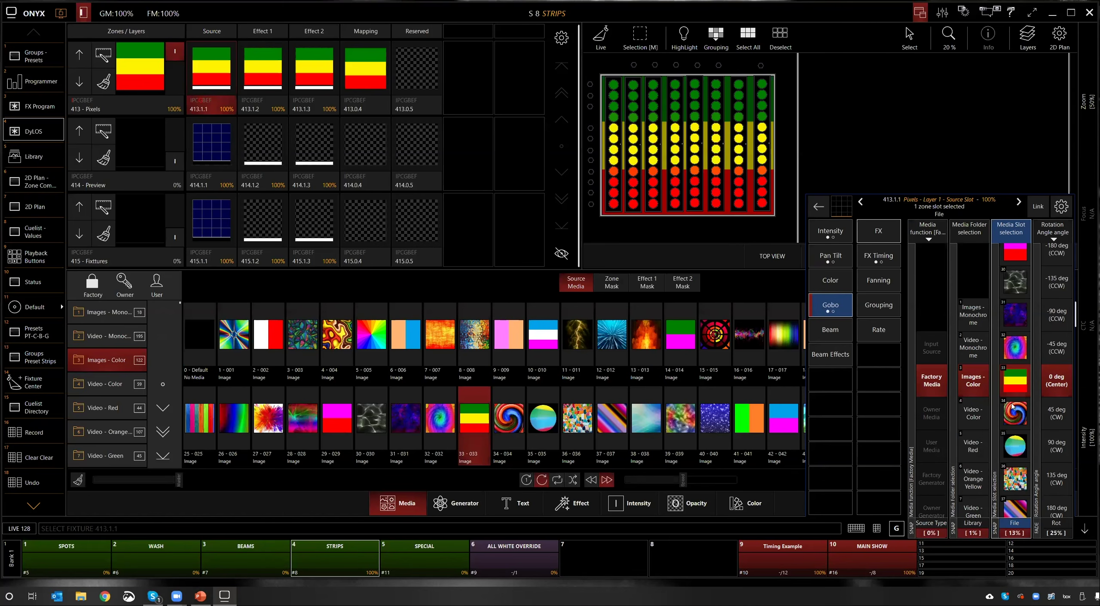
Step: Try the Video - Red and Video - Color folders for the Pixels source, choosing clip 34 from Video - Color
scroll(1012, 406, down, 2)
scroll(1012, 406, up, 2)
click(823, 208)
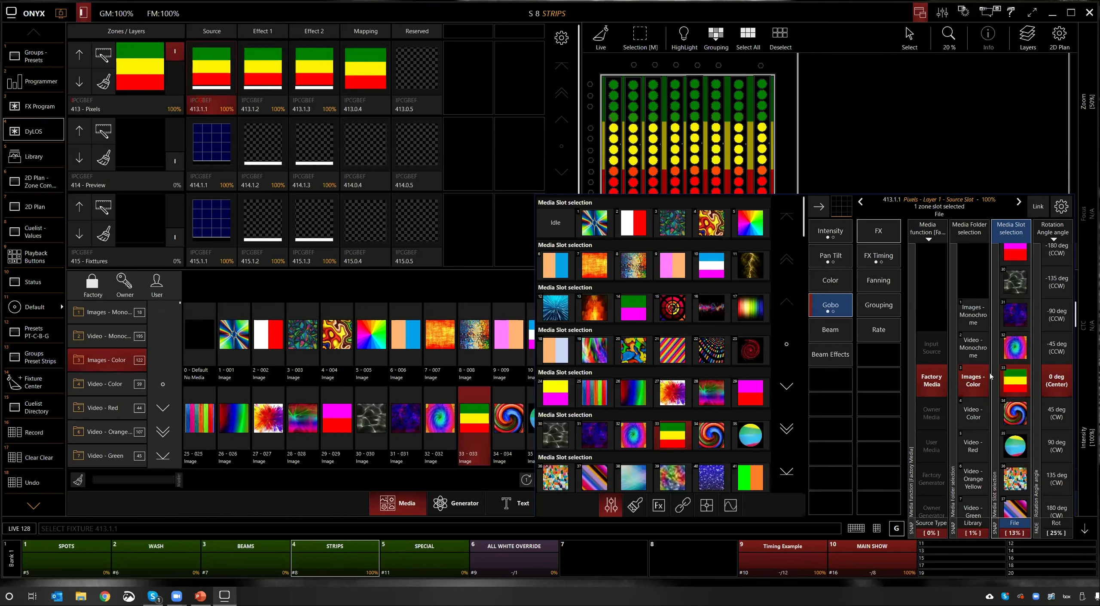
click(972, 428)
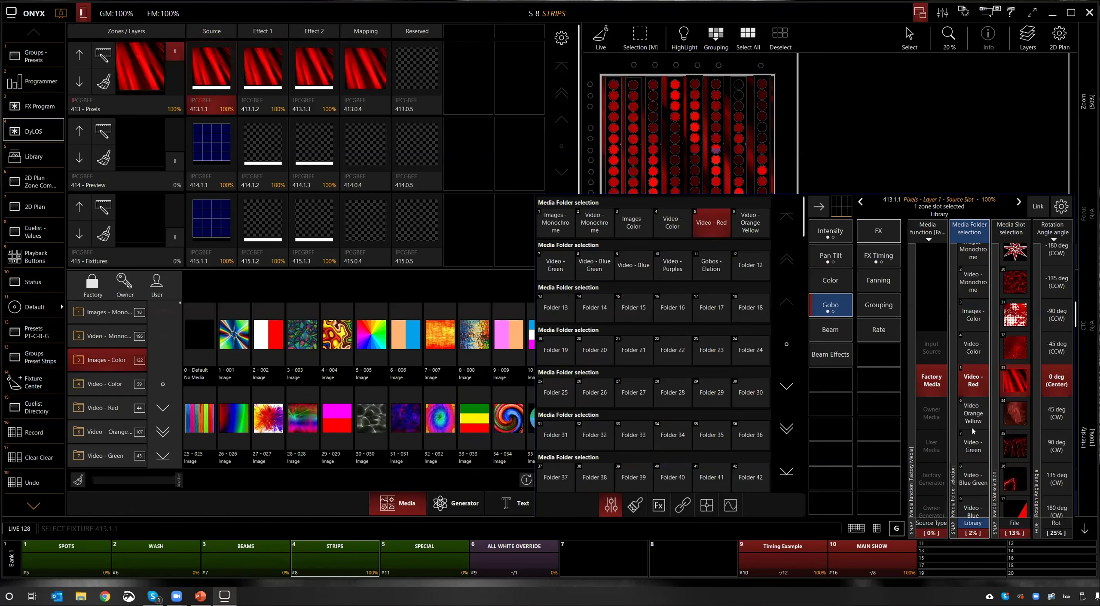
click(971, 357)
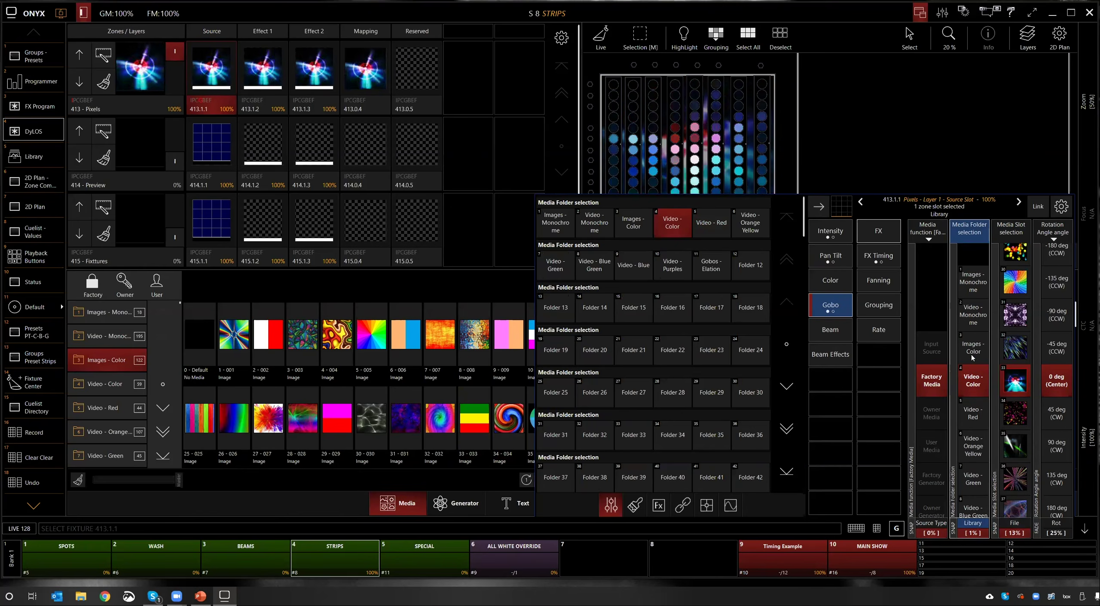
click(1013, 404)
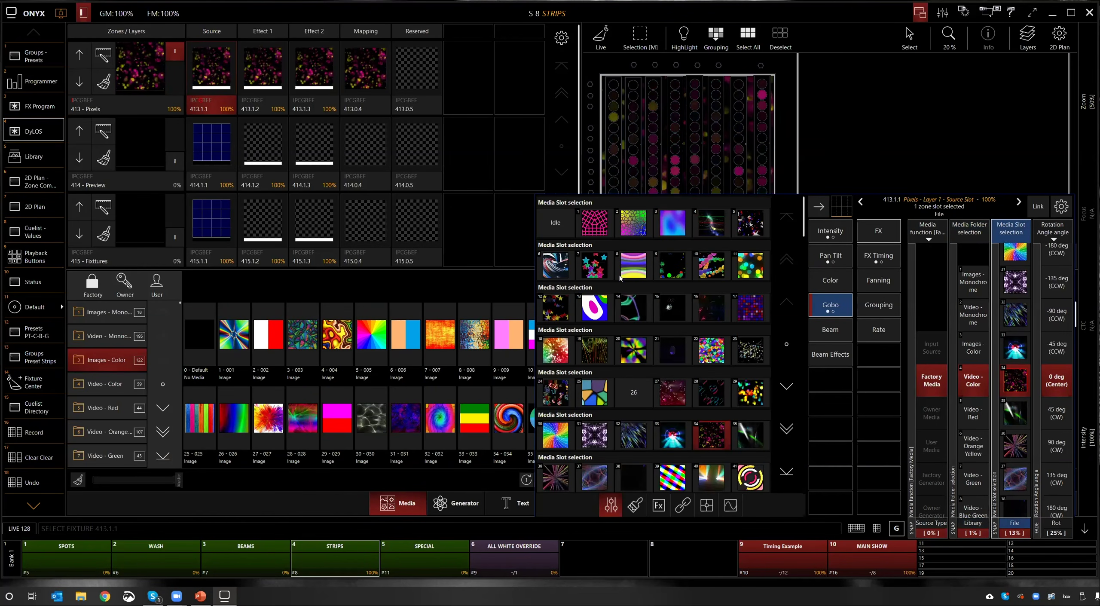
click(825, 206)
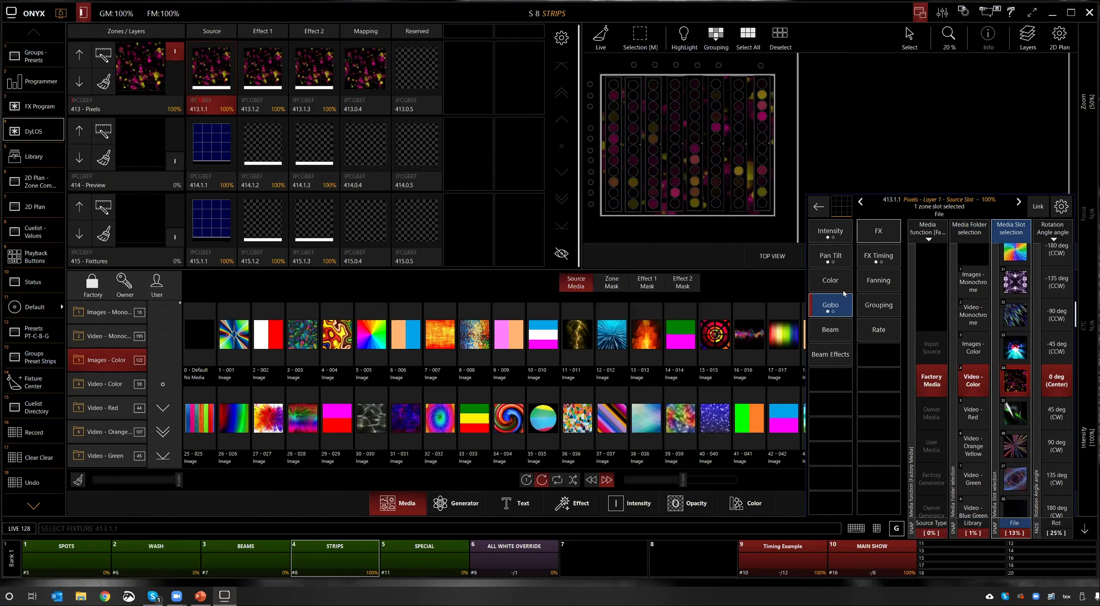
Step: Switch the Pixels source to the Video - Monochrome folder and play its blurry grey cloud clip
click(825, 204)
scroll(975, 335, up, 1)
scroll(975, 342, up, 1)
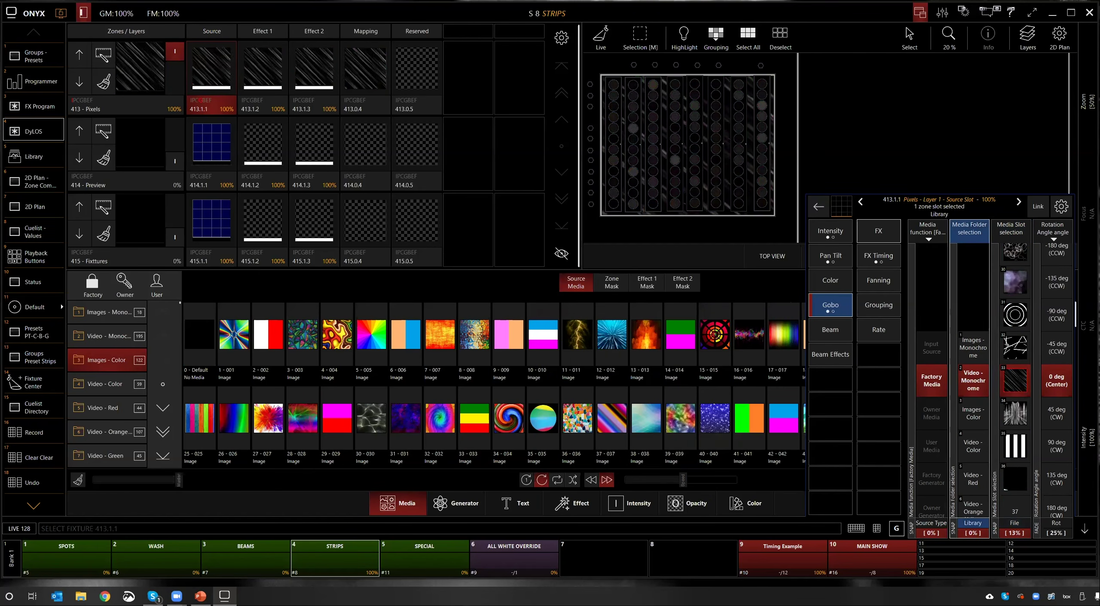
scroll(1016, 348, up, 3)
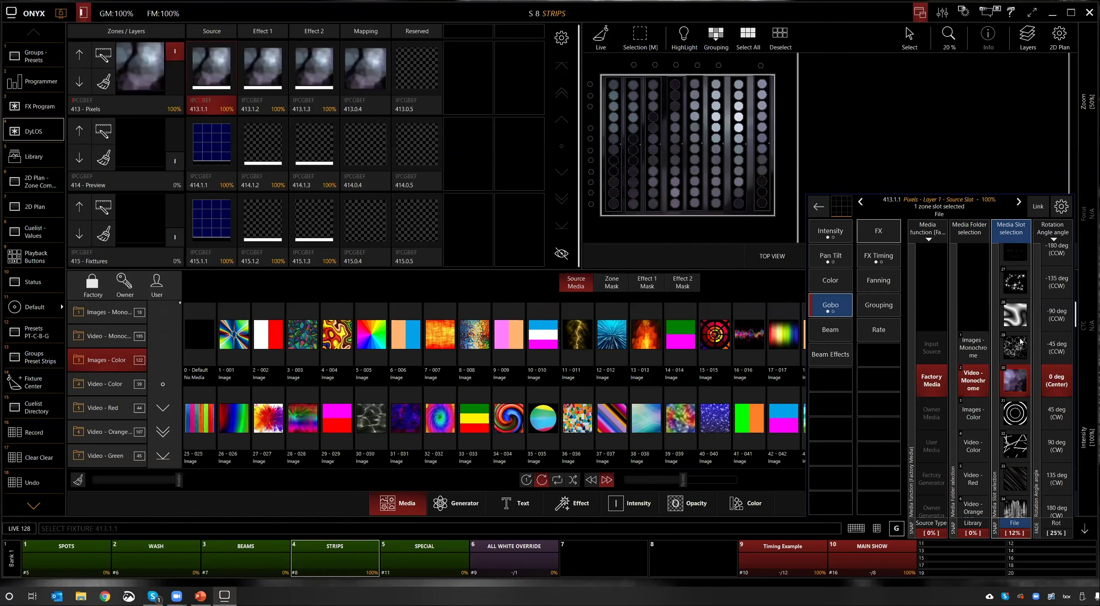
Step: Open the Gobo playback parameters and try several forward and backward speeds on the cloud clip, ending at 5x forward
click(838, 311)
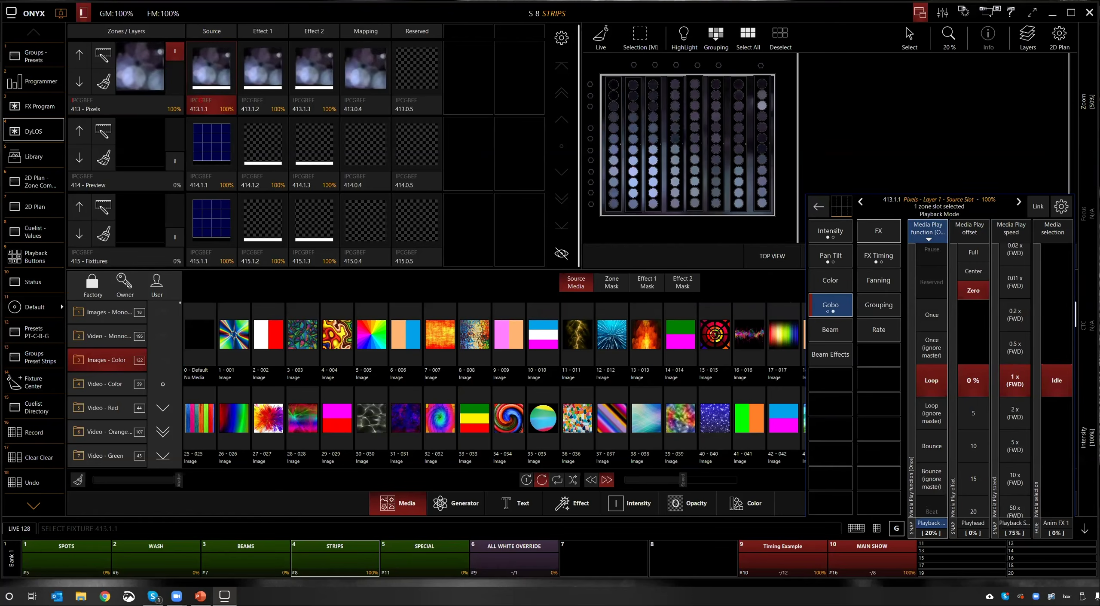
scroll(1028, 399, down, 5)
scroll(1014, 378, up, 4)
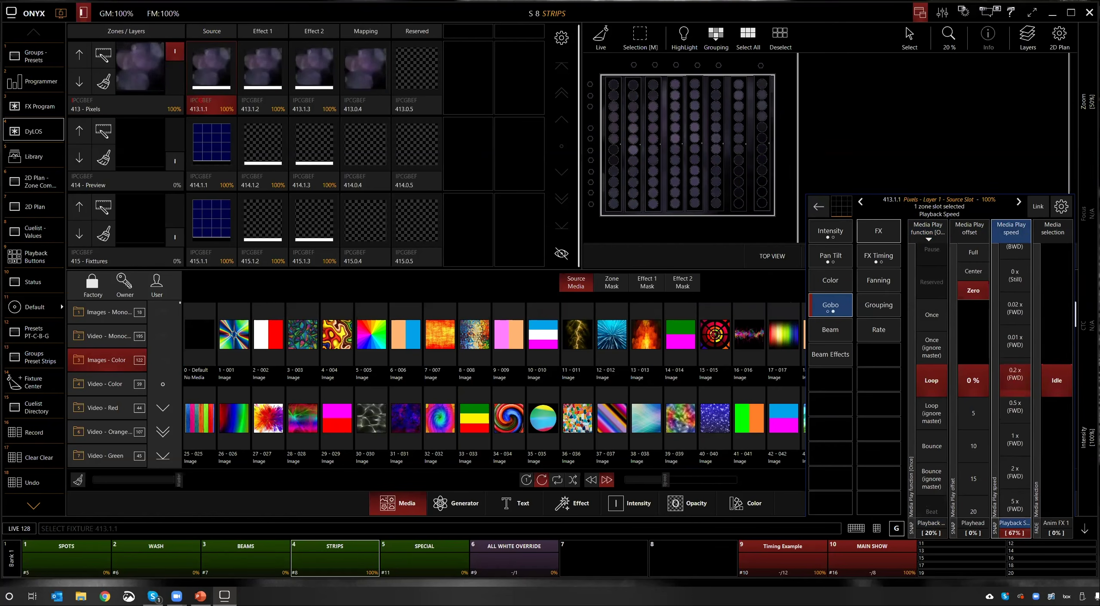
scroll(1014, 380, up, 4)
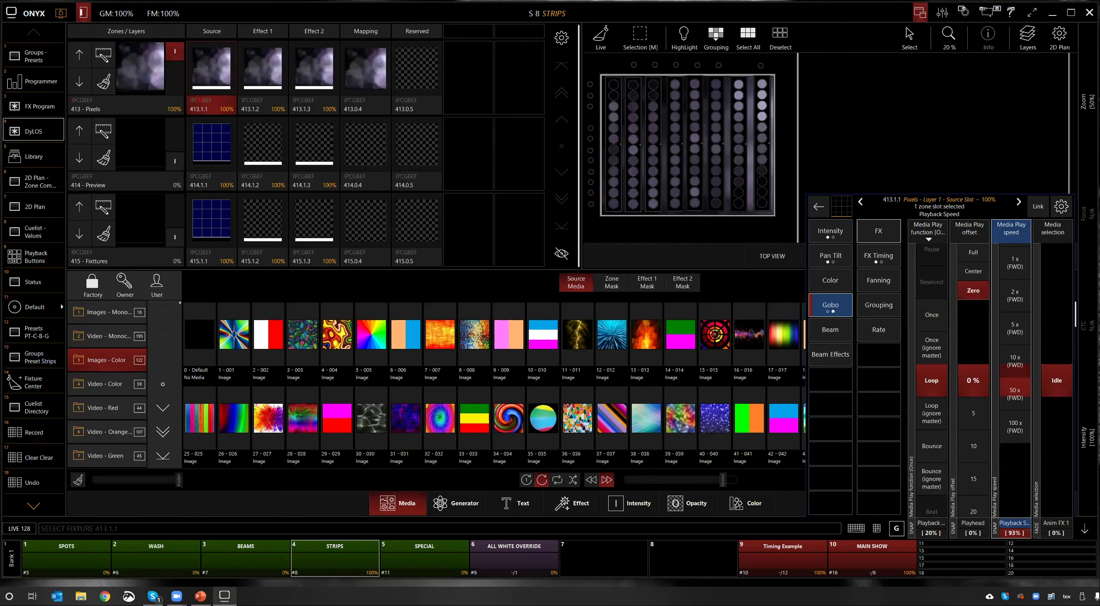
scroll(1015, 380, up, 5)
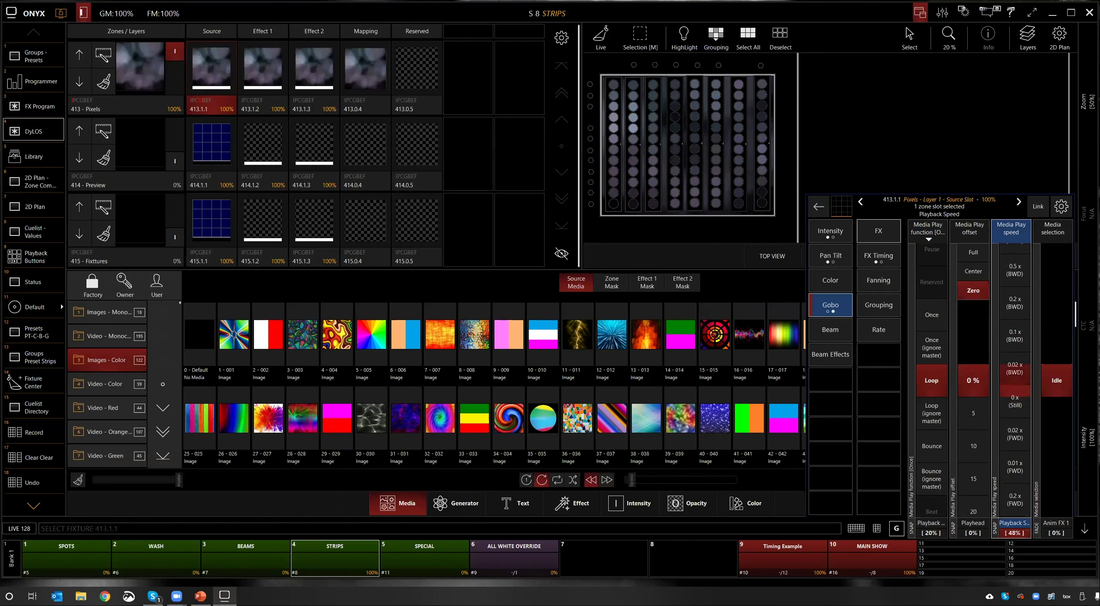
scroll(1015, 380, down, 4)
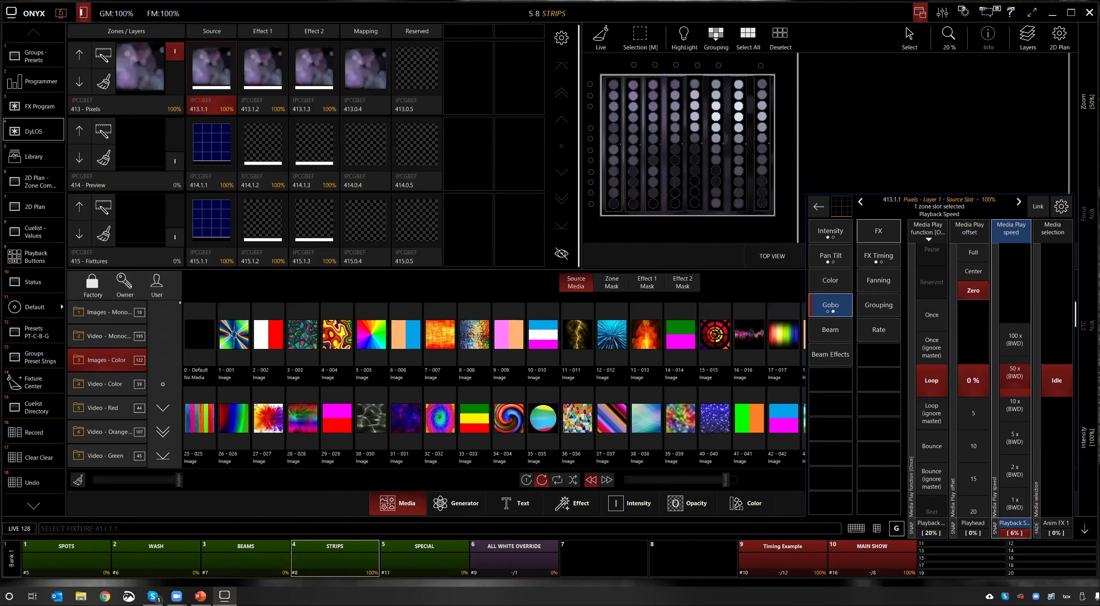
scroll(999, 406, down, 4)
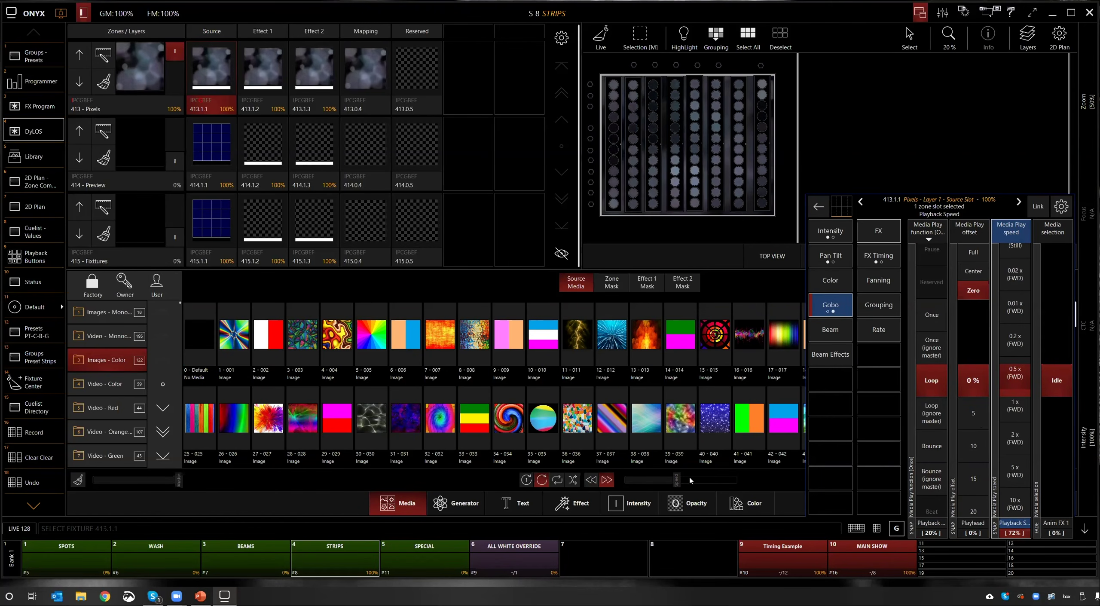
drag(674, 481, 712, 477)
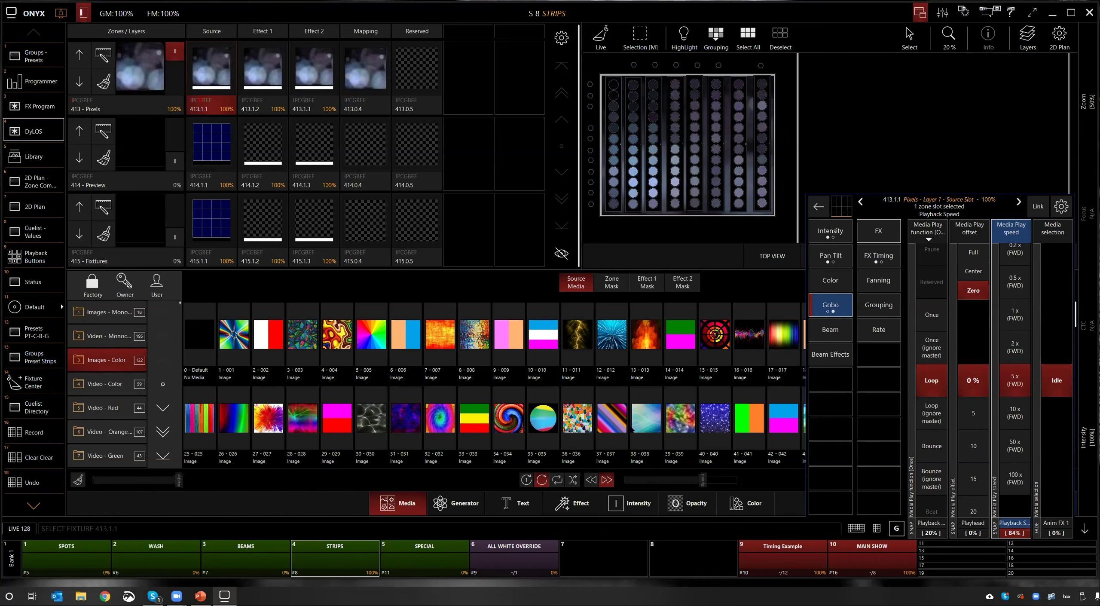
Step: Set the Pixels source's playback mode to Random and play clip 4 from the Video - Color folder
click(573, 479)
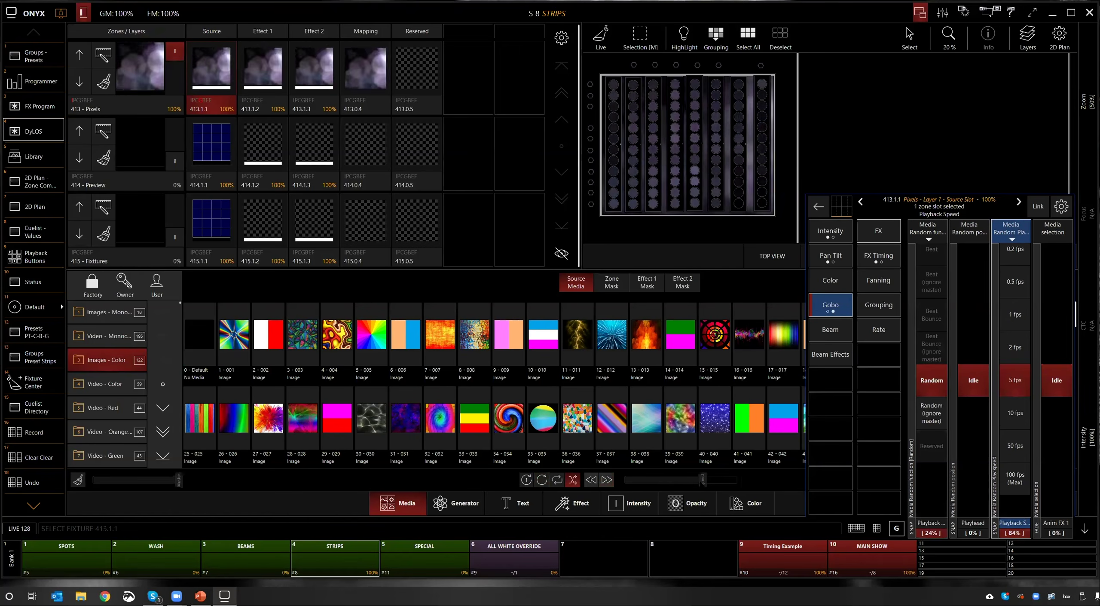
click(114, 382)
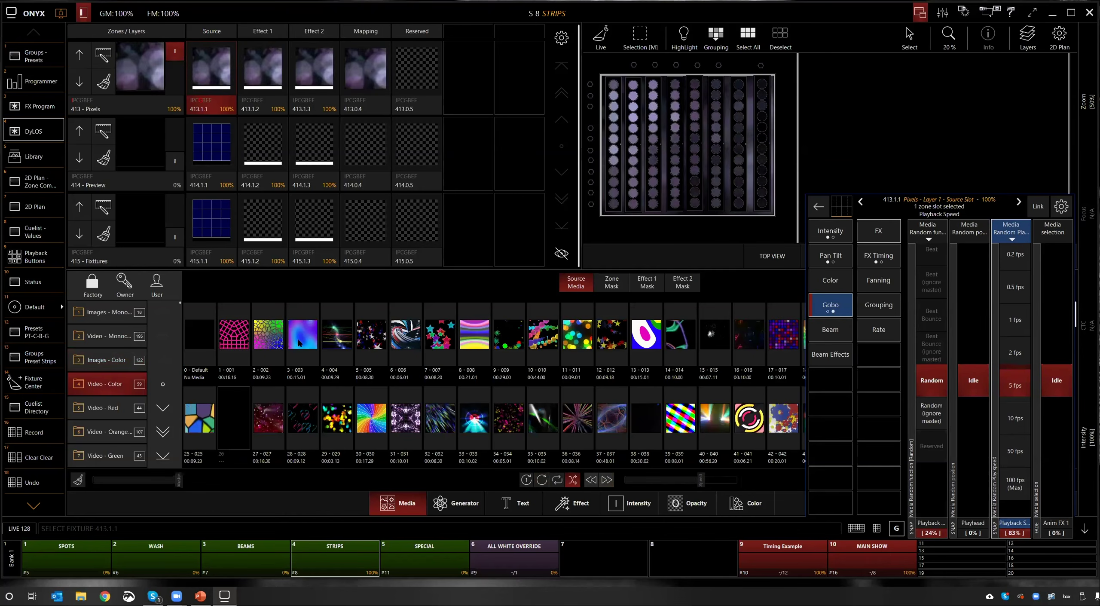
click(338, 336)
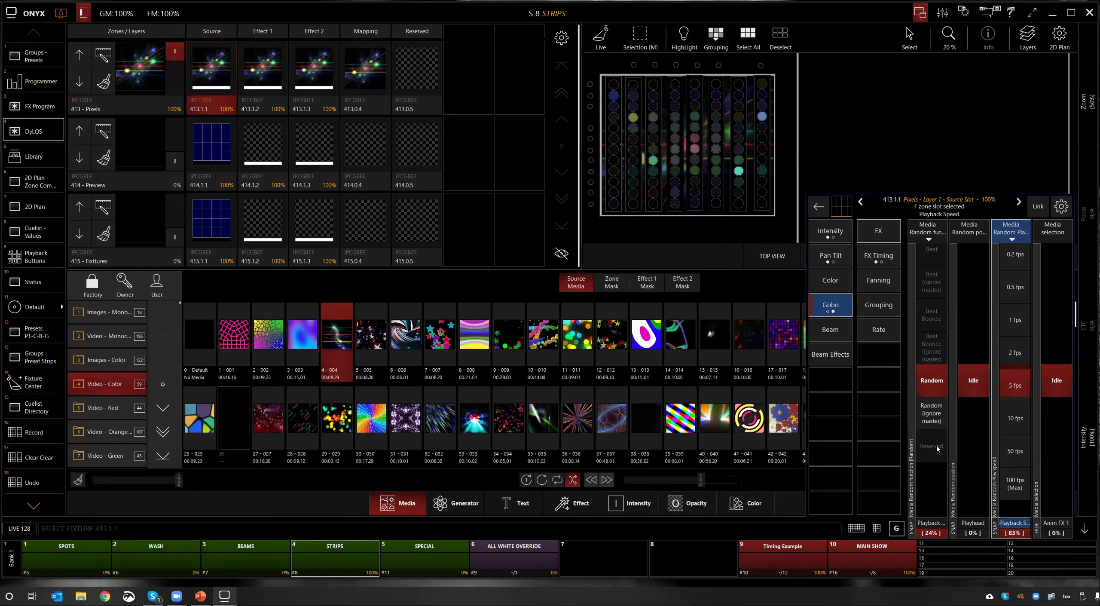
Step: Set the Pixels source's contrast to Max and its brightness to 52%
click(838, 237)
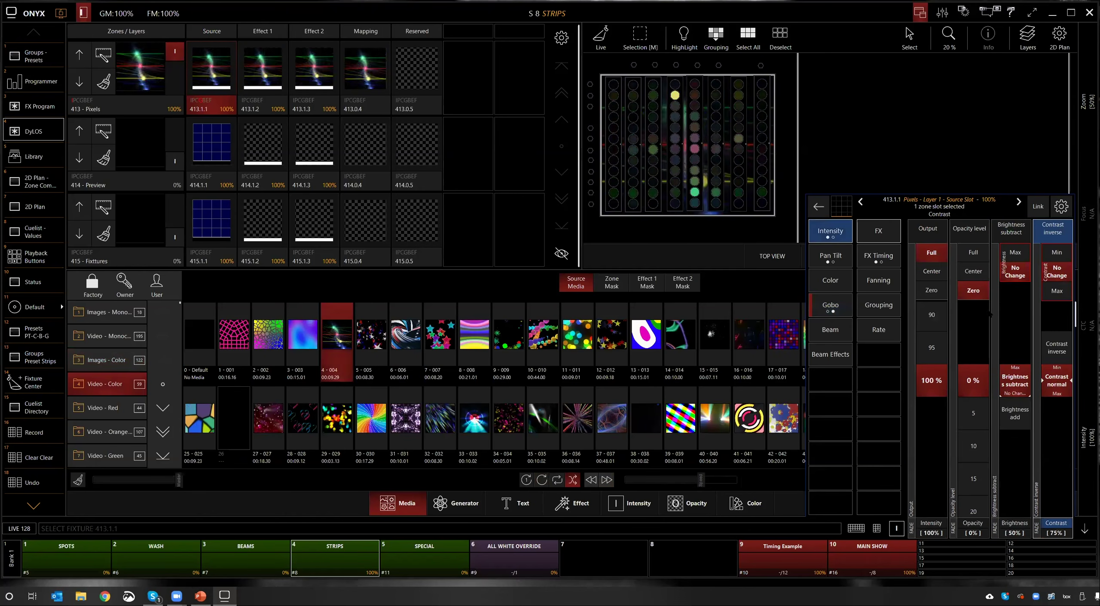
drag(1046, 443, 1019, 372)
click(1057, 290)
mouse_move(1015, 380)
mouse_down()
mouse_move(1015, 408)
mouse_move(1017, 397)
mouse_up()
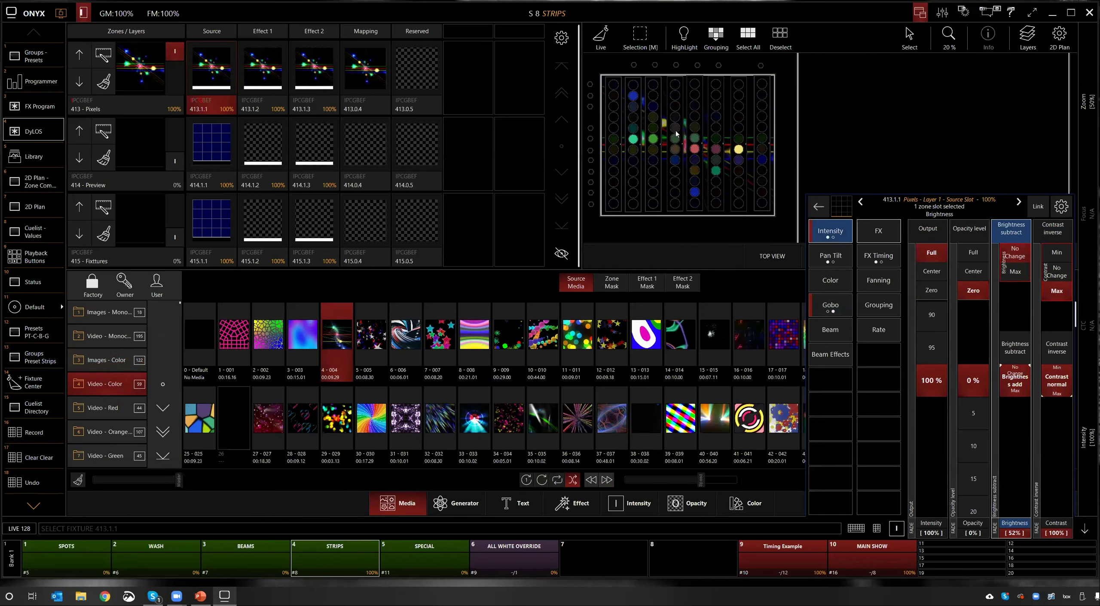
Step: Play Video - Color clip 13 as the Pixels source and adjust its random playback speed while showing the plan's Front View
click(648, 336)
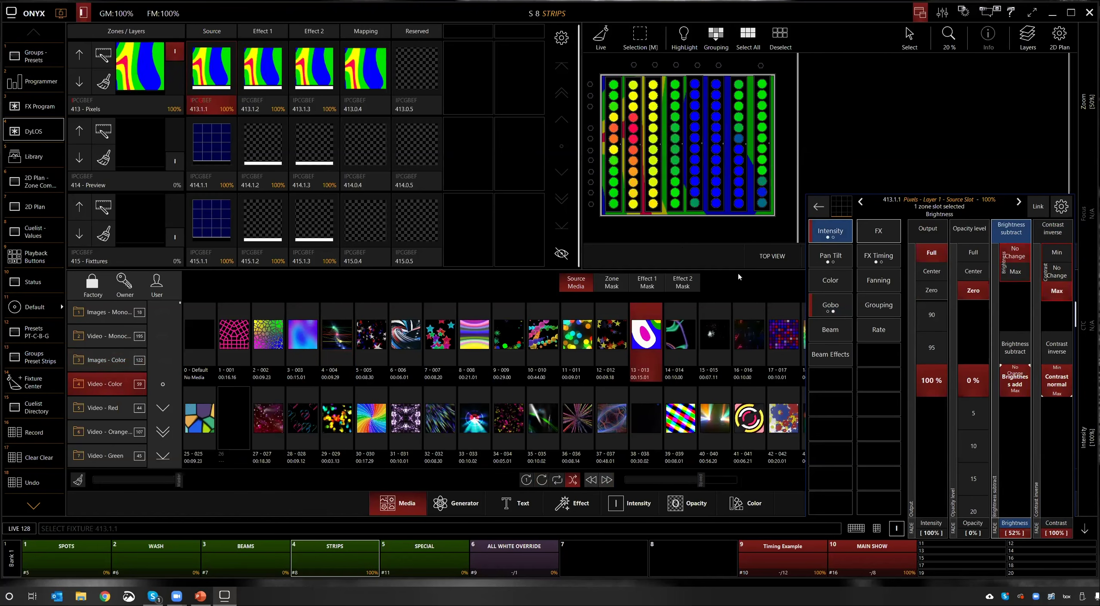
click(1084, 527)
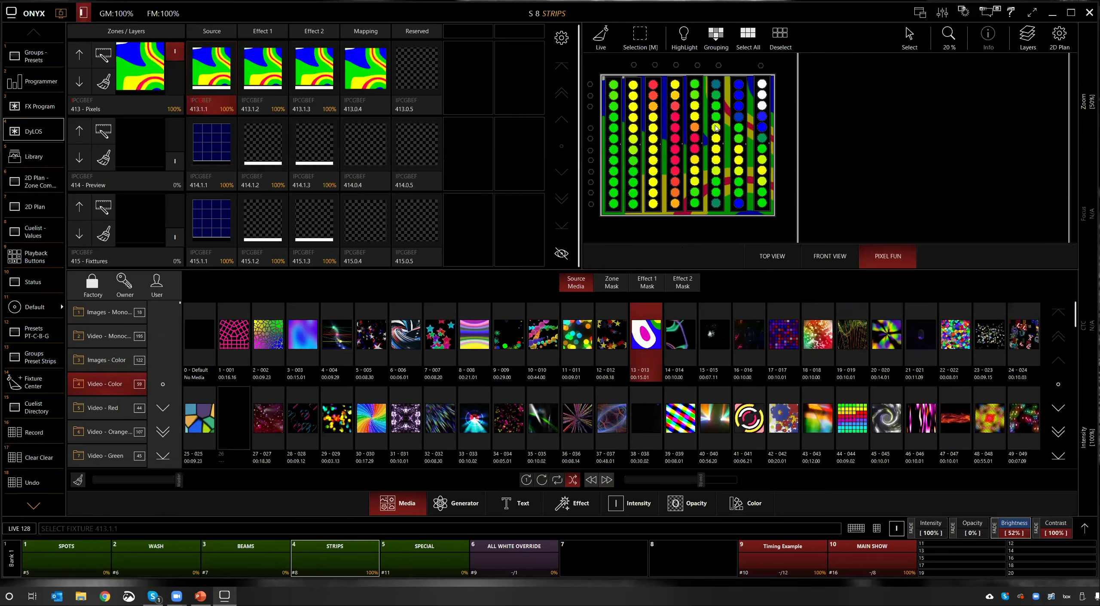
click(831, 258)
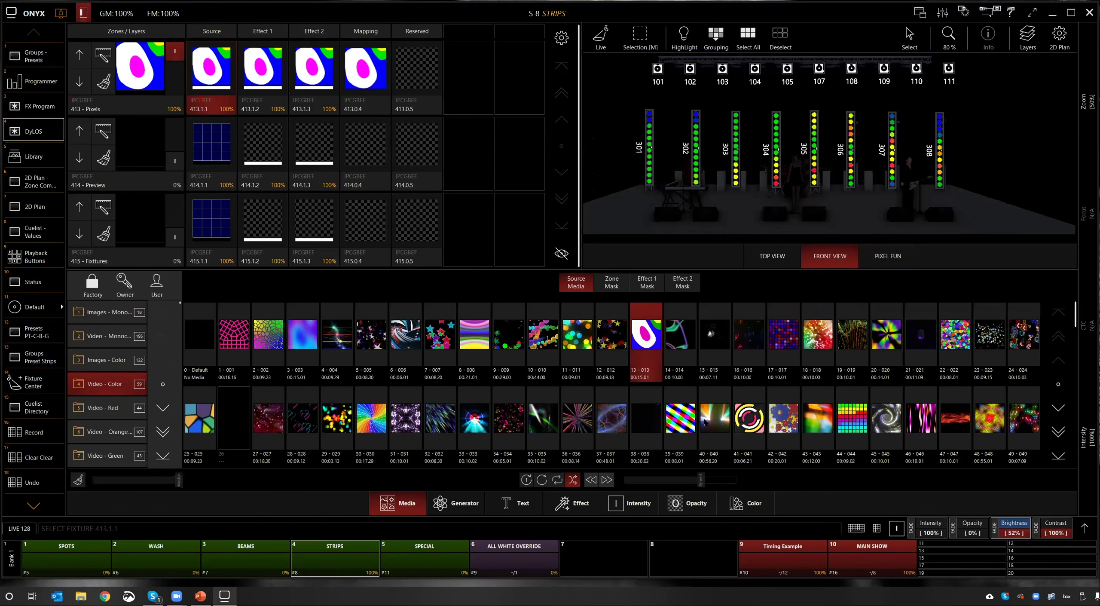
mouse_move(700, 479)
mouse_down()
mouse_move(652, 488)
mouse_move(726, 480)
mouse_move(693, 482)
mouse_up()
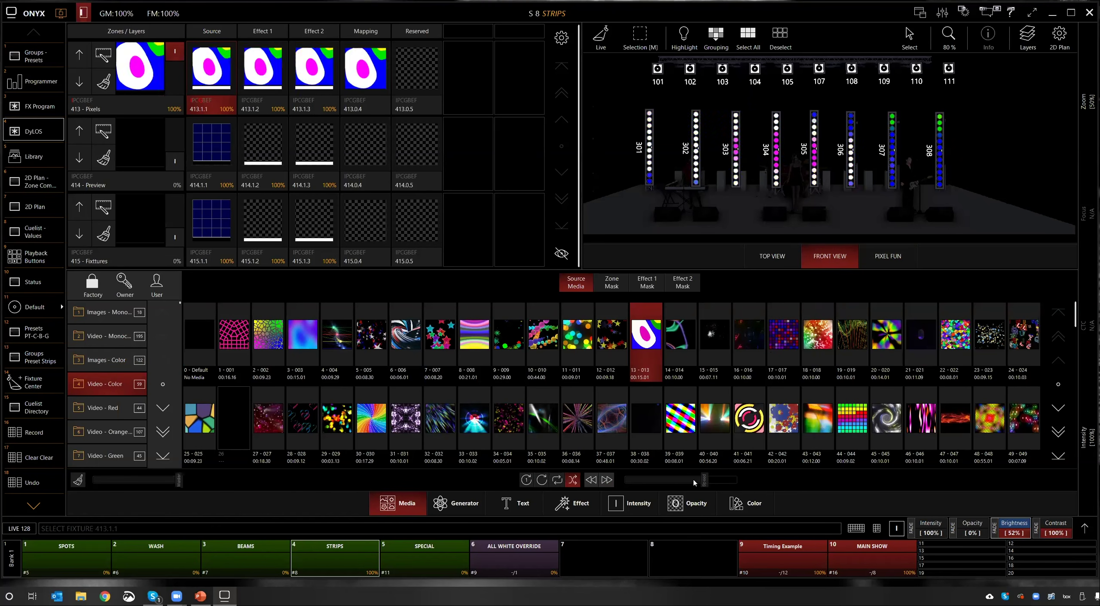
Step: Play Video - Color clip 44 at a reduced speed, trying Bounce playback before setting it to Loop
click(843, 434)
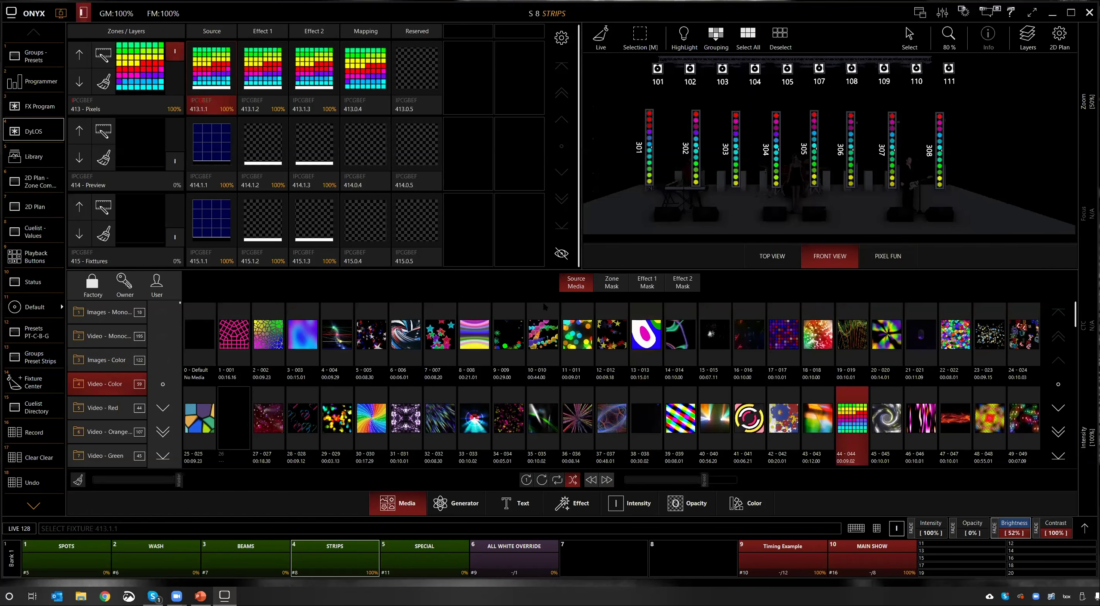
click(557, 480)
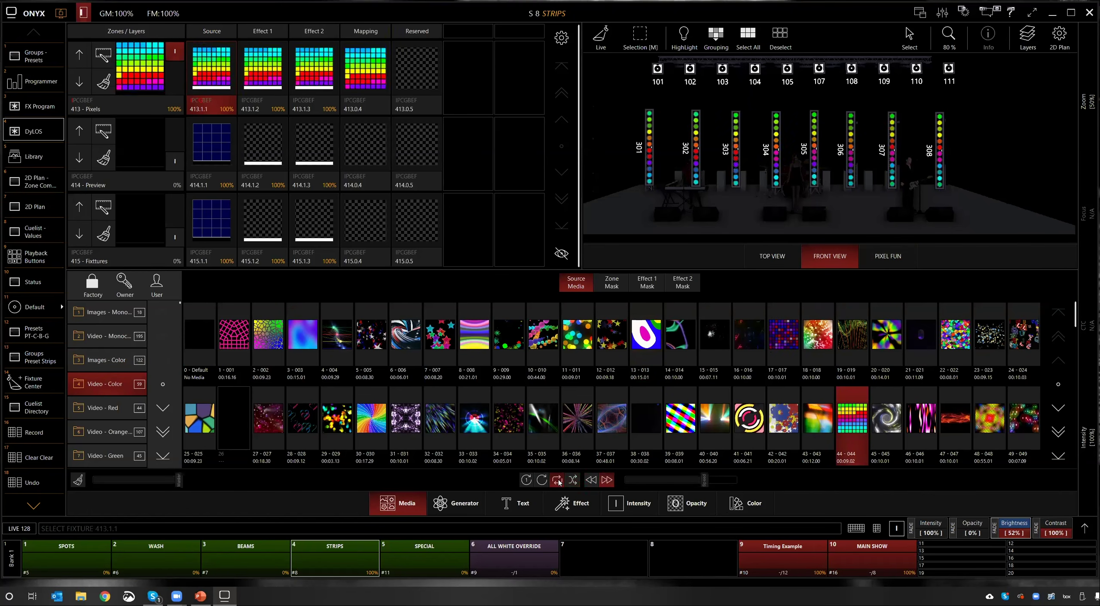
drag(704, 479, 671, 481)
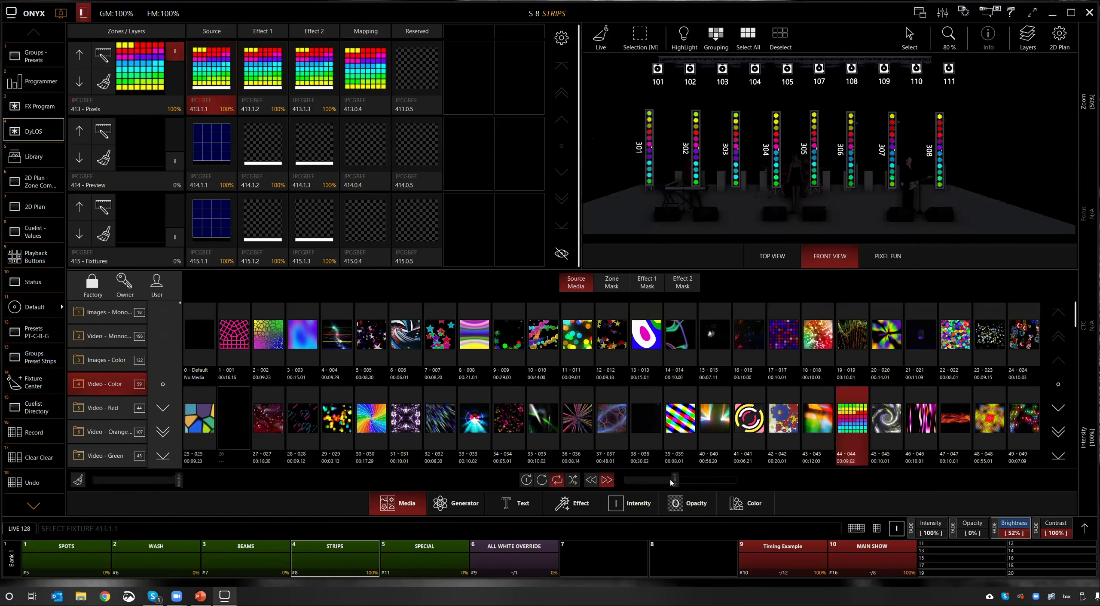
click(542, 479)
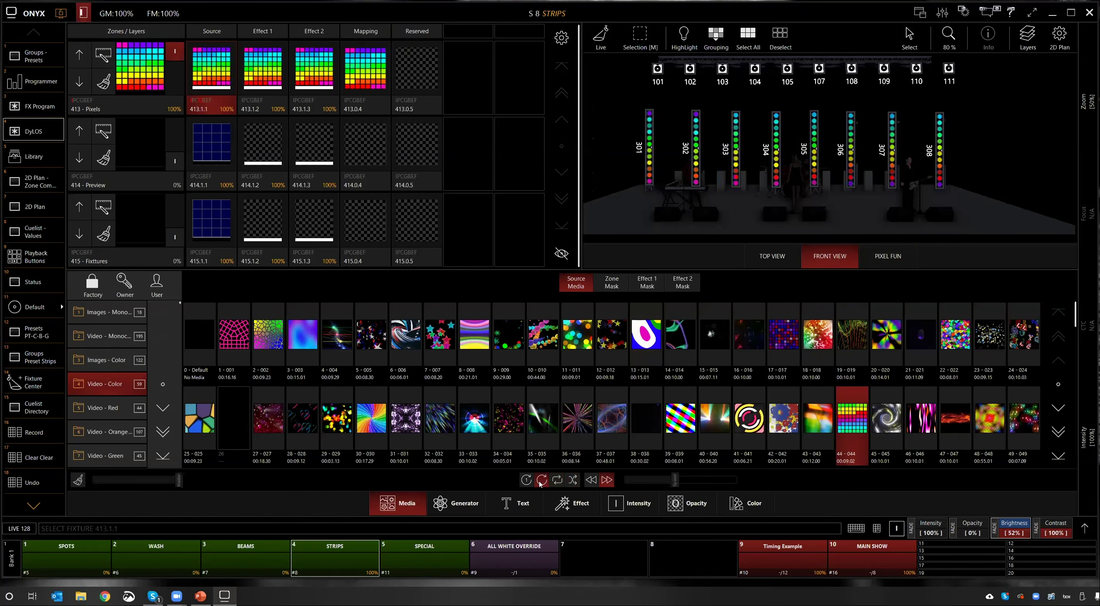
Step: Return the 2D plan to the Pixel Fun view and set the Pixels source's playback speed to 70%
click(1084, 529)
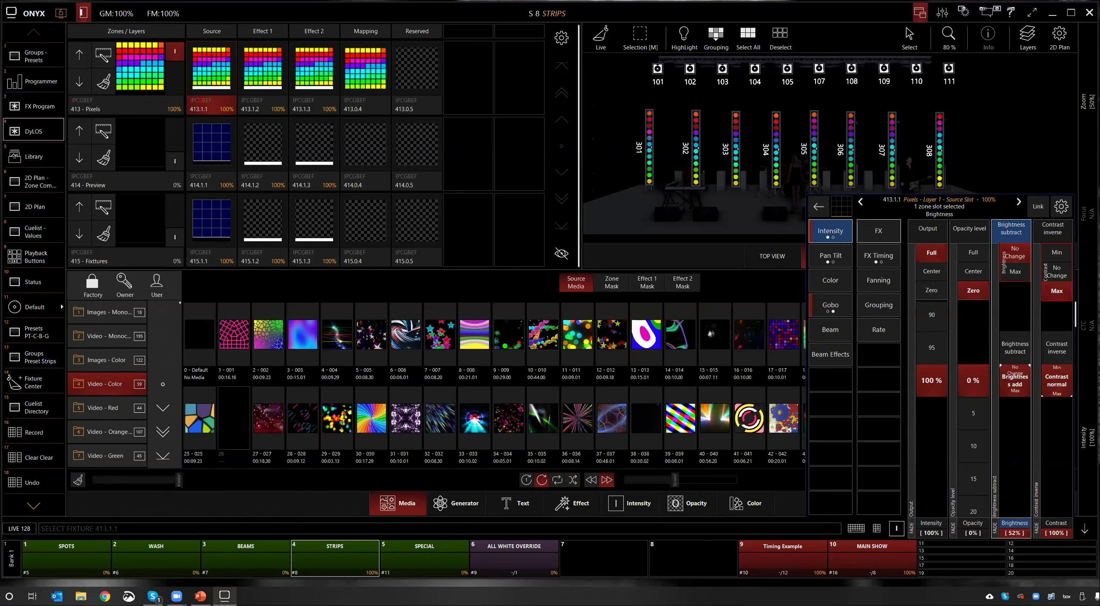
click(1084, 528)
click(888, 255)
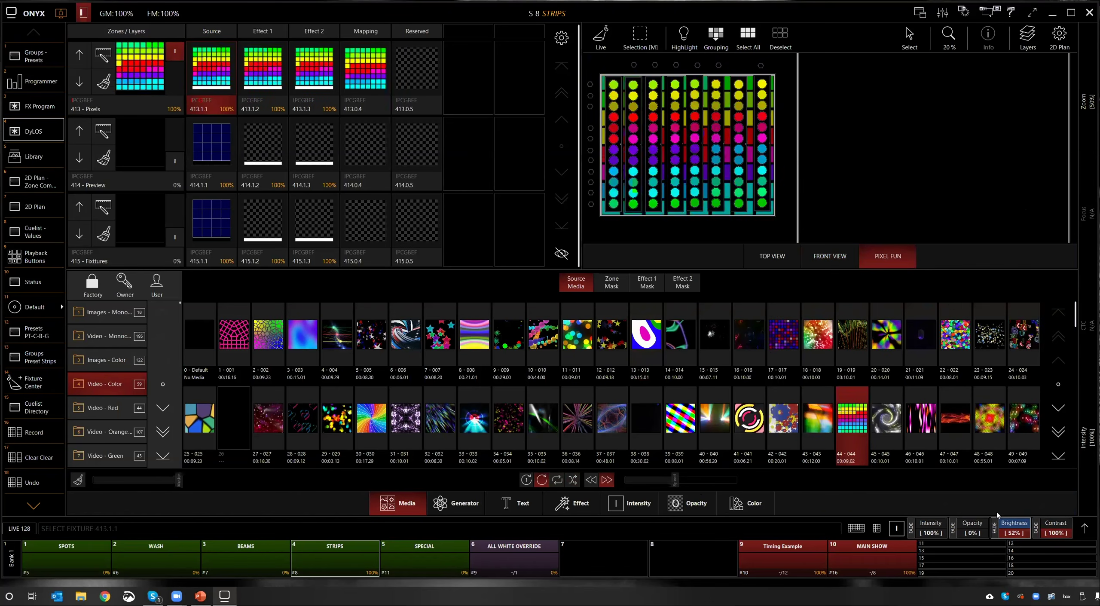
click(1084, 529)
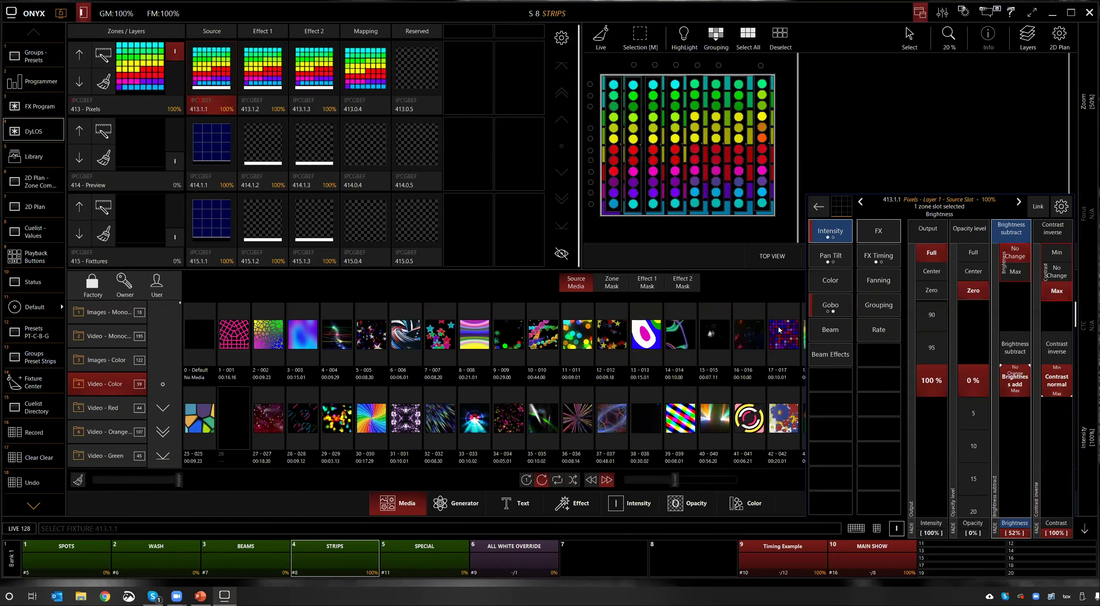
click(836, 298)
drag(680, 479, 672, 479)
Step: Open the intensity settings for the Pixels source
click(629, 502)
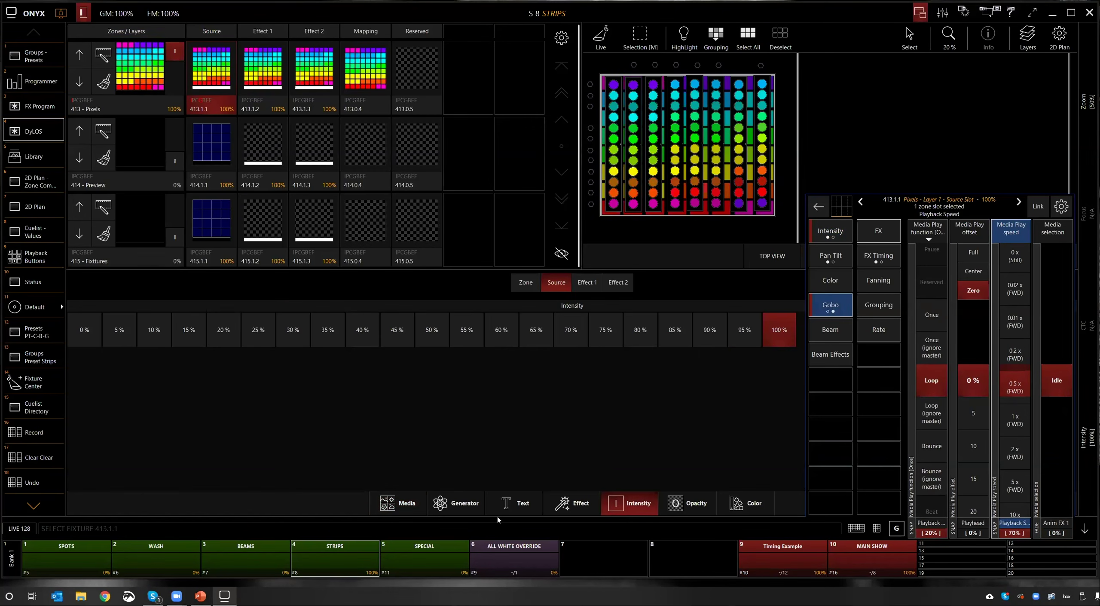
Step: Set the Pixels source media playback speed to 72% and try the Once playback mode before restoring Loop
click(408, 506)
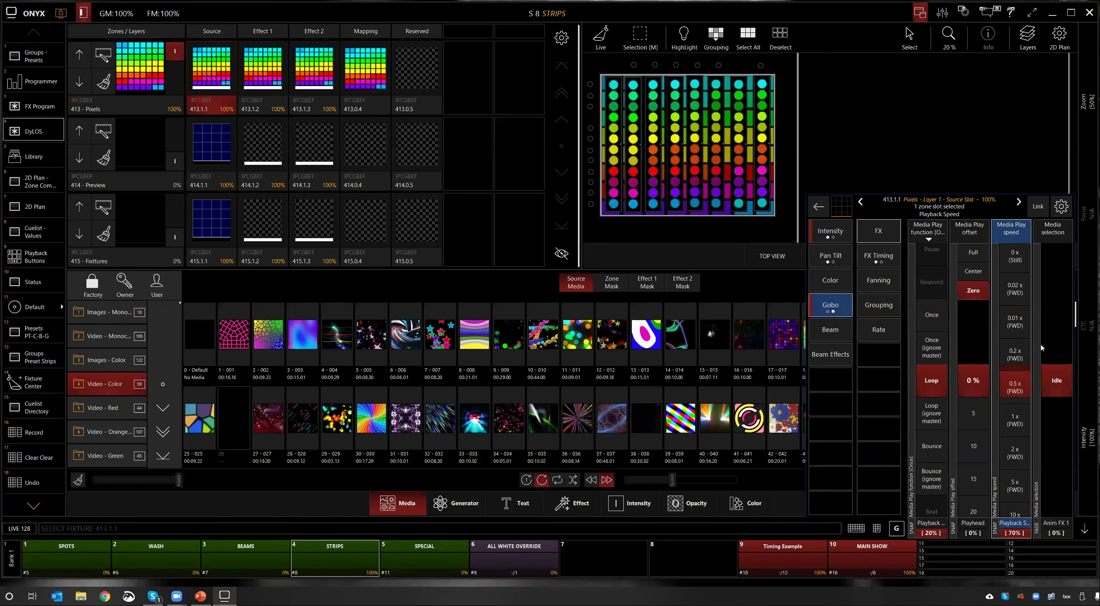
mouse_move(671, 479)
mouse_down()
mouse_move(687, 479)
mouse_move(677, 479)
mouse_up()
drag(925, 410, 928, 368)
scroll(928, 357, up, 4)
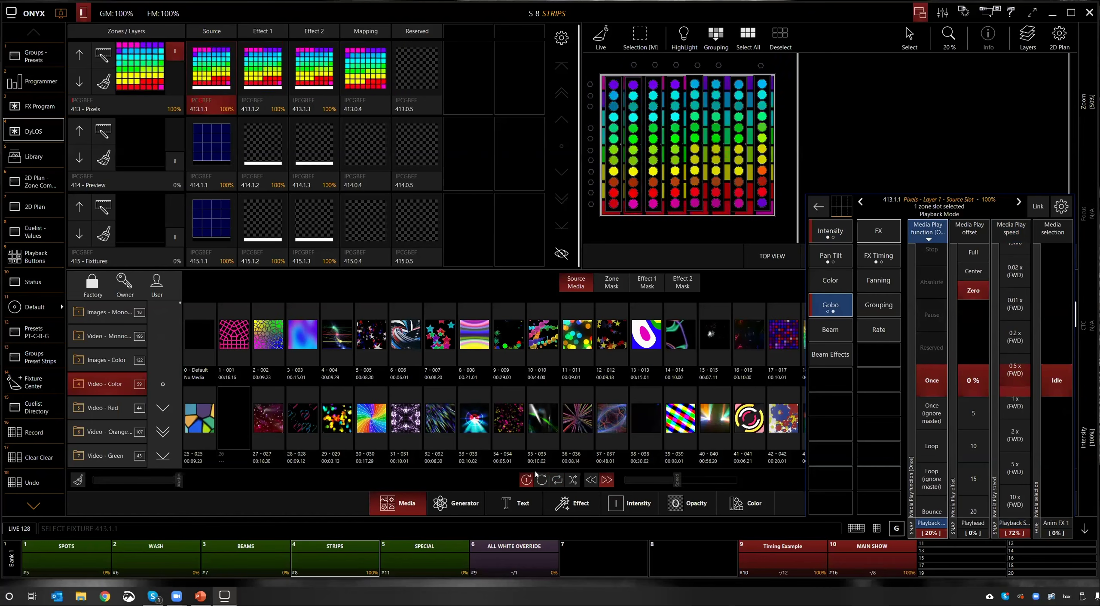
scroll(934, 417, down, 2)
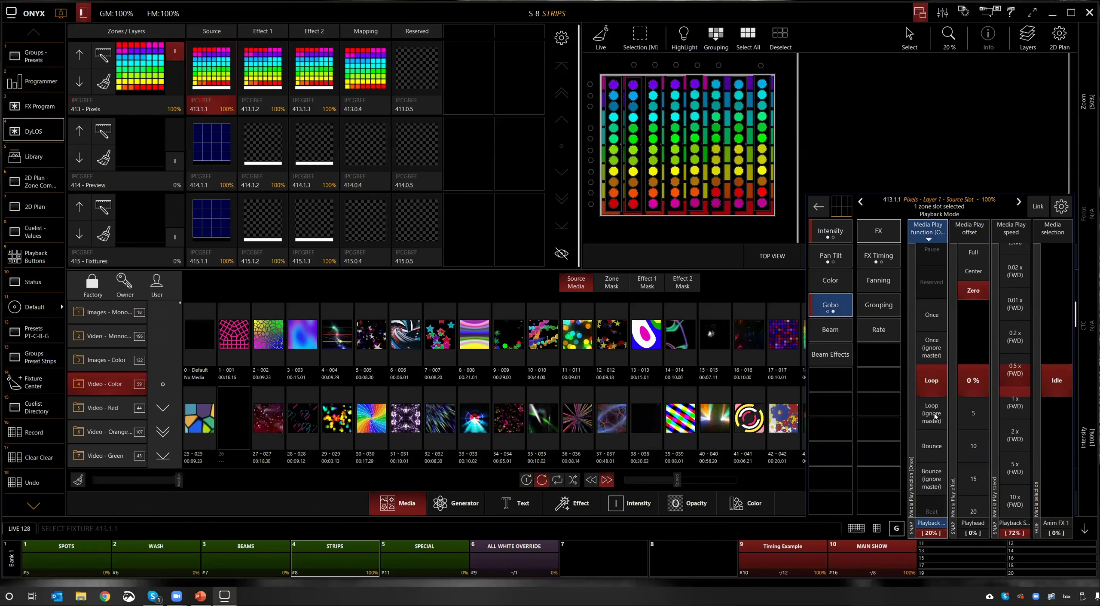
Step: Try zooming the Pixels source out past 10% and back in, stopping at a zoom level of 52%
click(809, 337)
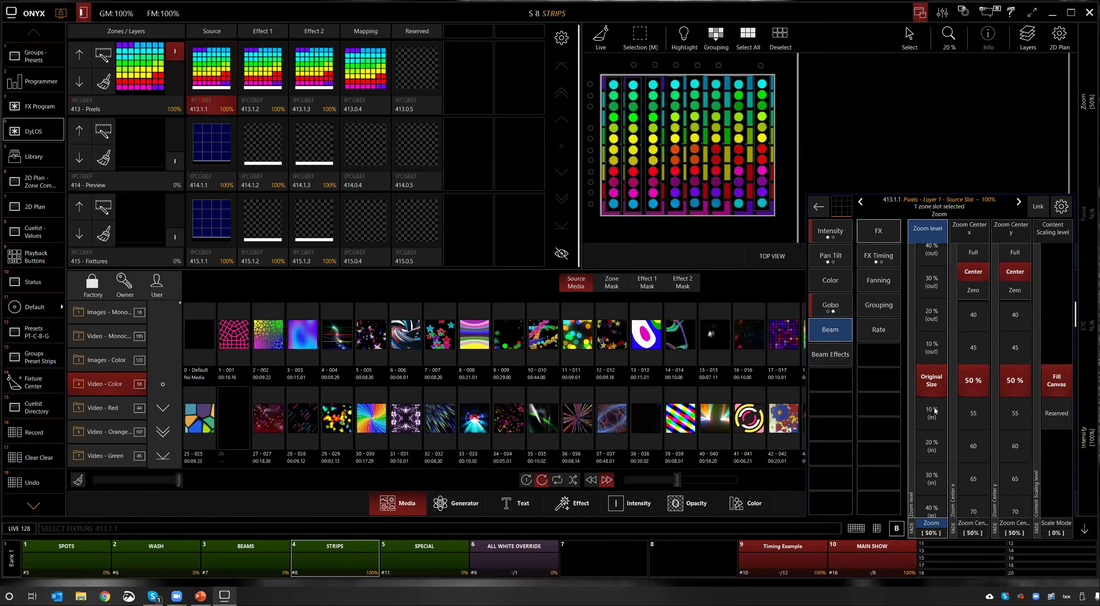
scroll(937, 393, down, 6)
scroll(931, 378, up, 3)
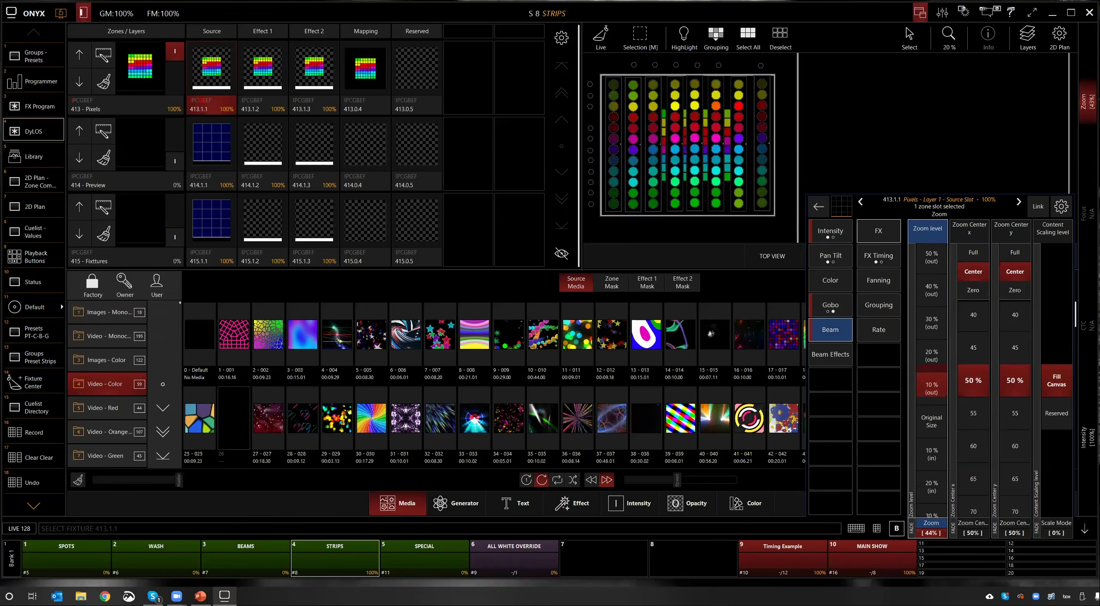
scroll(931, 378, up, 3)
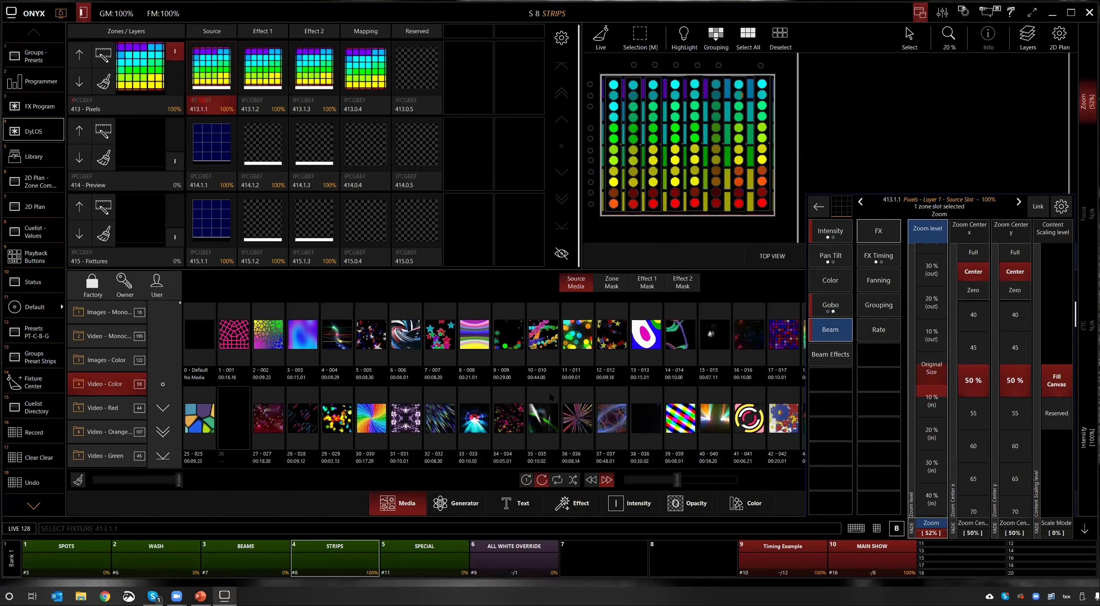
Step: Load Video - Color clip 8 - 008 as the Pixels source and vary its zoom level between 51% and 70%
click(481, 333)
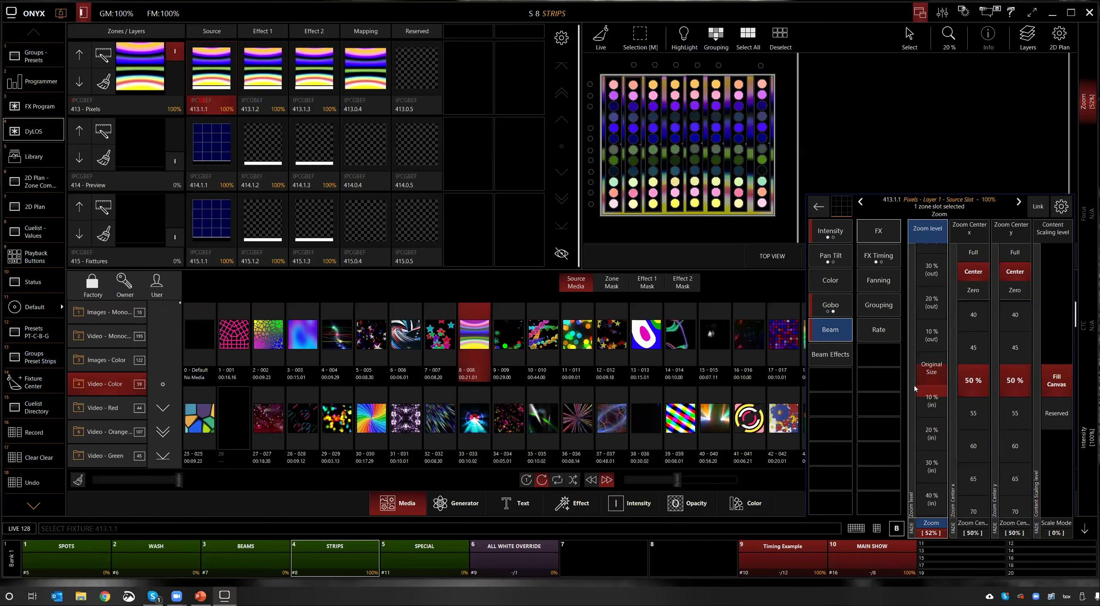
scroll(931, 378, down, 2)
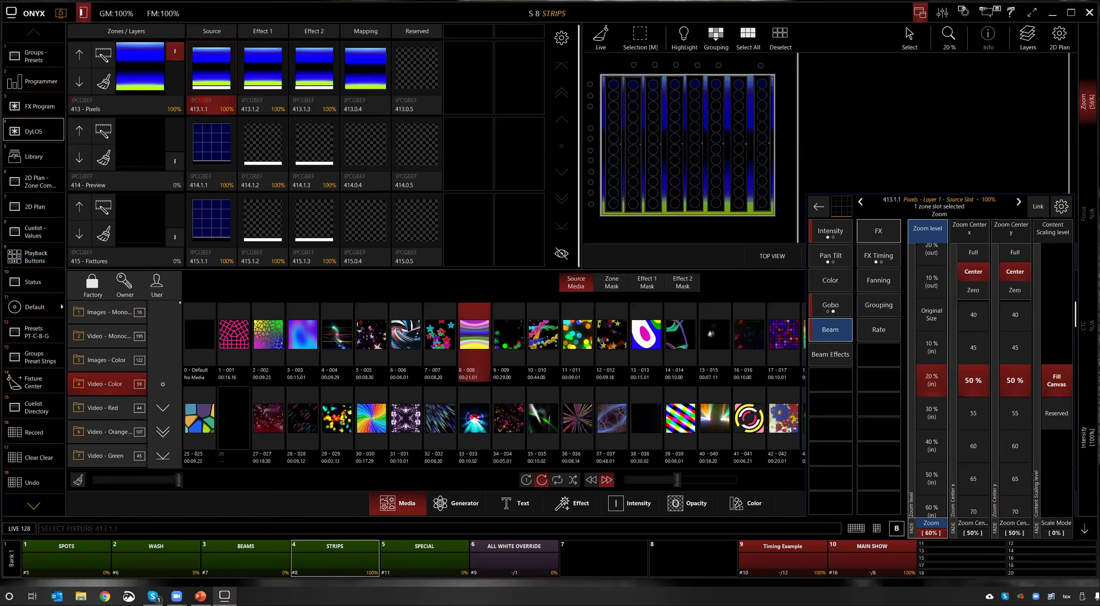
scroll(932, 378, up, 2)
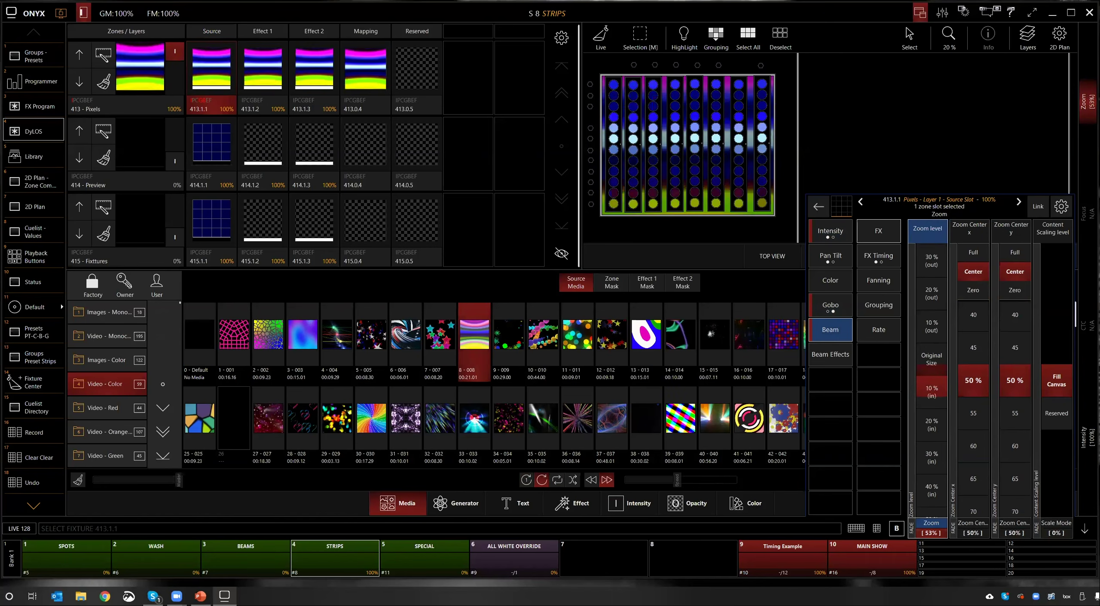
scroll(930, 381, down, 3)
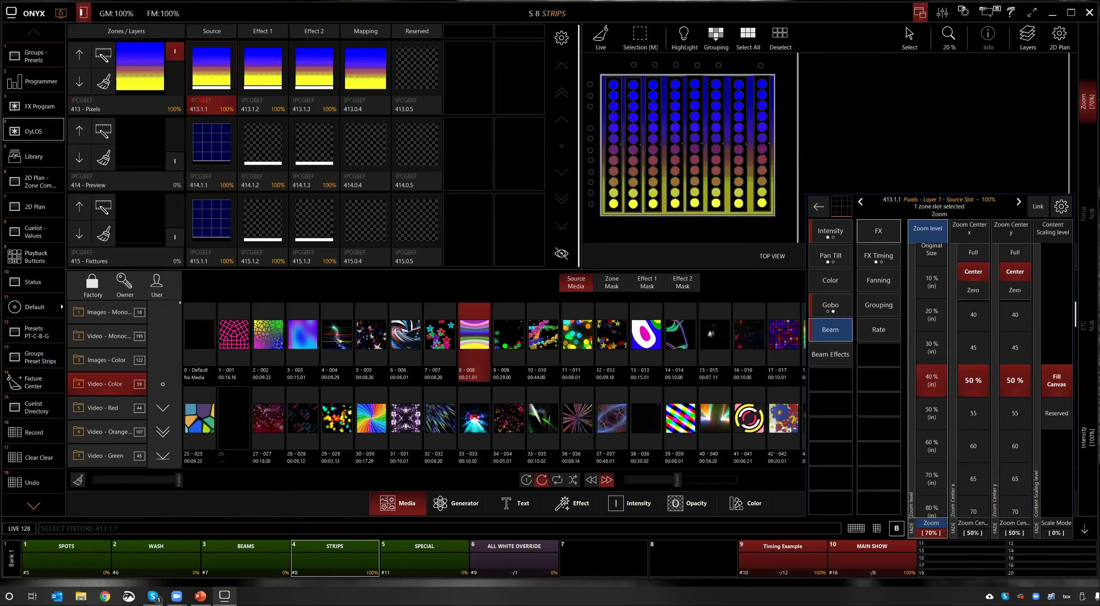
scroll(956, 382, up, 2)
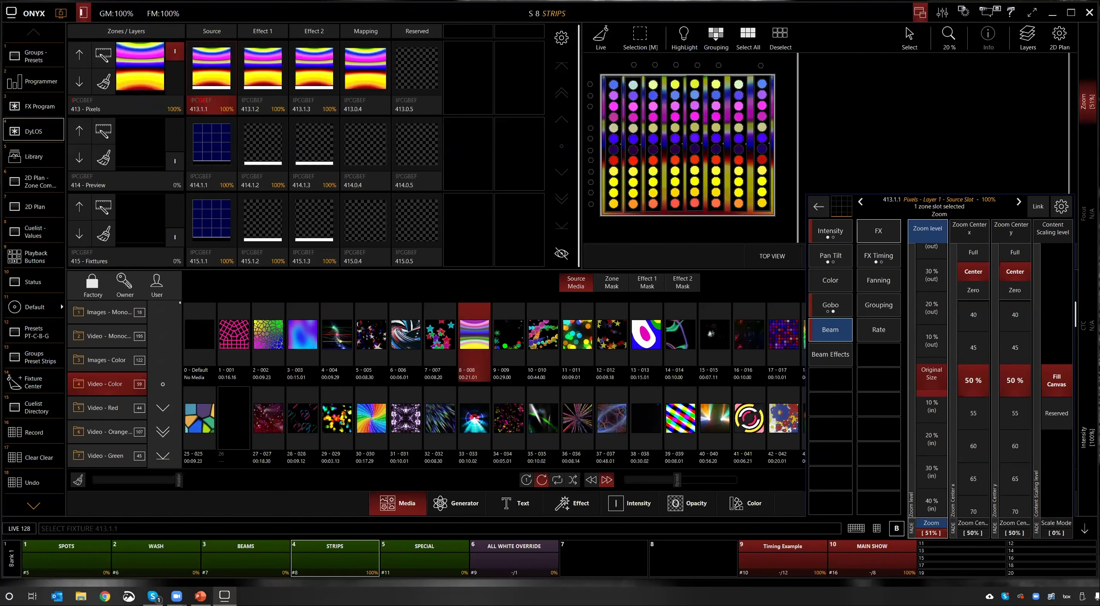
Step: Try shifting the clip's zoom center across the canvas, to 97% in X and 72% in Y
scroll(972, 380, up, 3)
scroll(973, 381, down, 10)
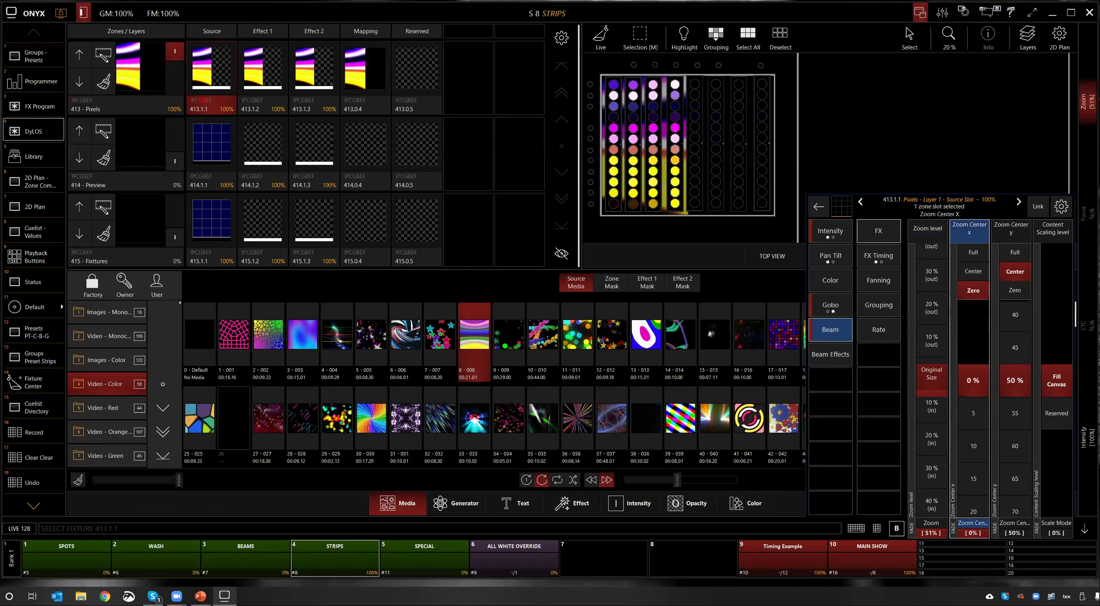
scroll(1030, 421, down, 5)
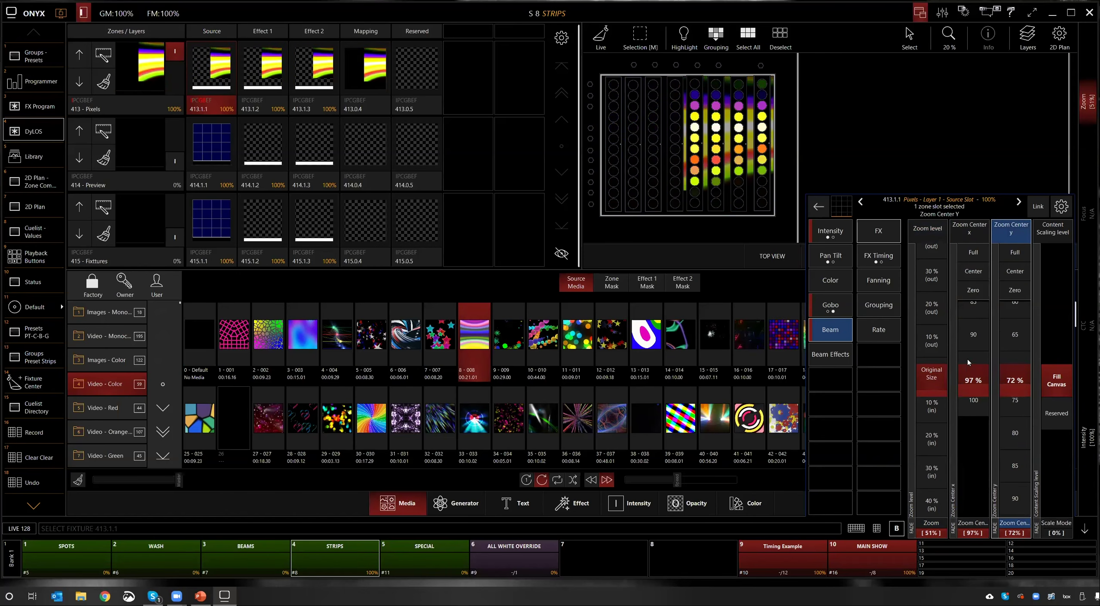
Step: Recenter the clip's zoom in X and Y and return its zoom level to Original Size
click(968, 272)
click(1014, 271)
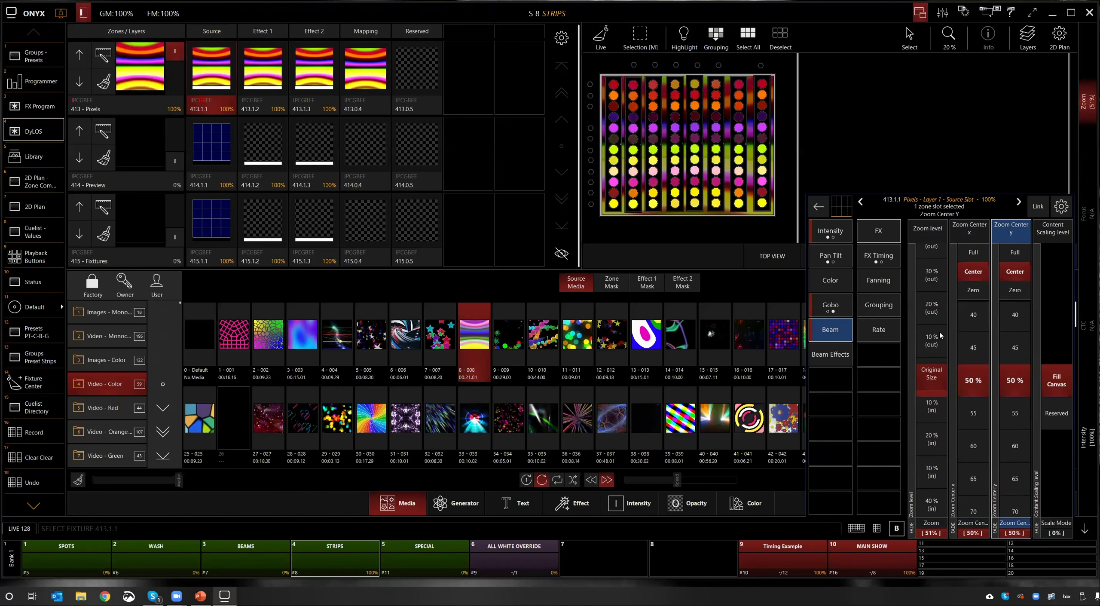
click(927, 365)
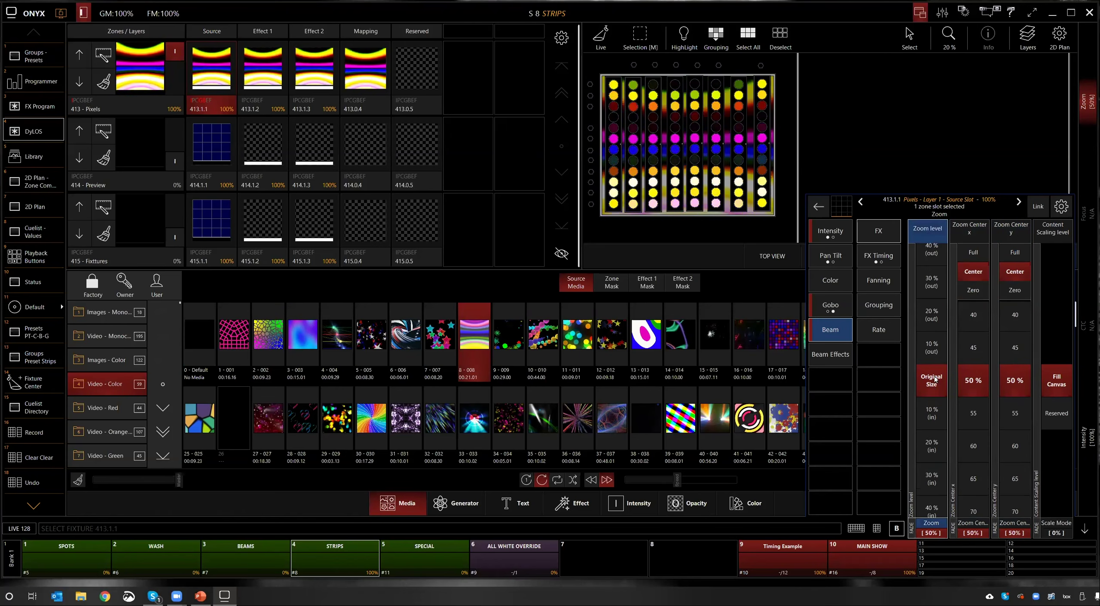
Step: Try higher media key delta values on the Pixels source and set it to 0% (Pure Black)
click(825, 354)
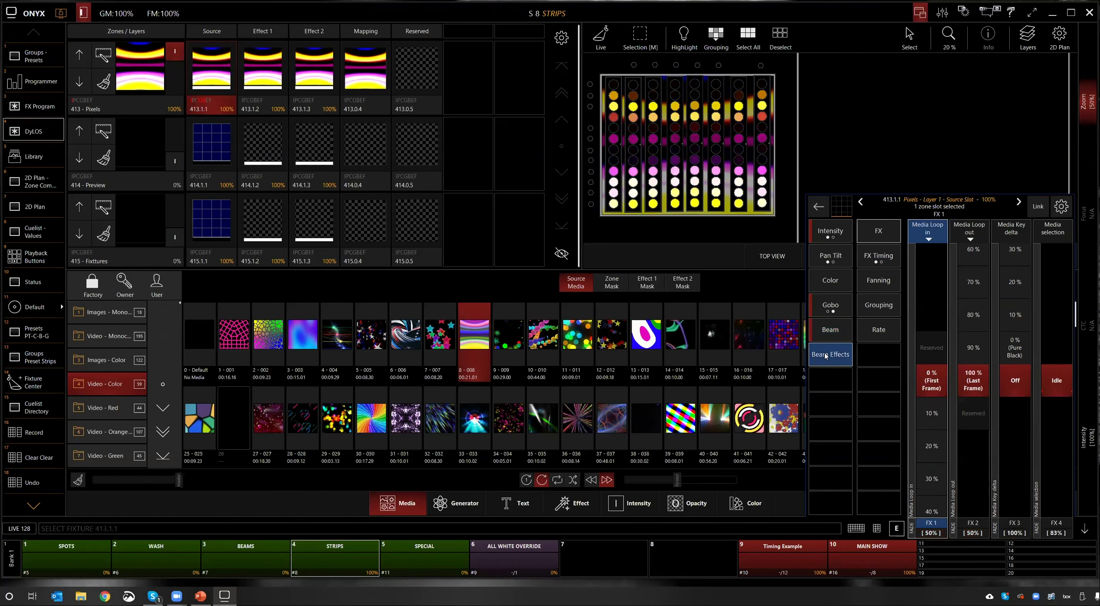
click(1012, 355)
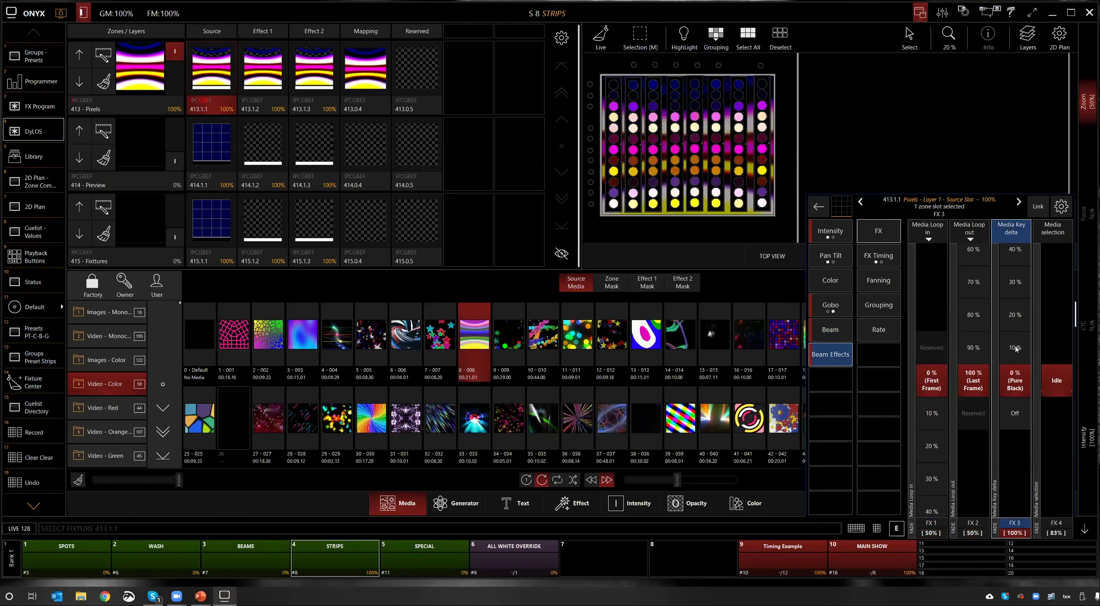
click(1021, 415)
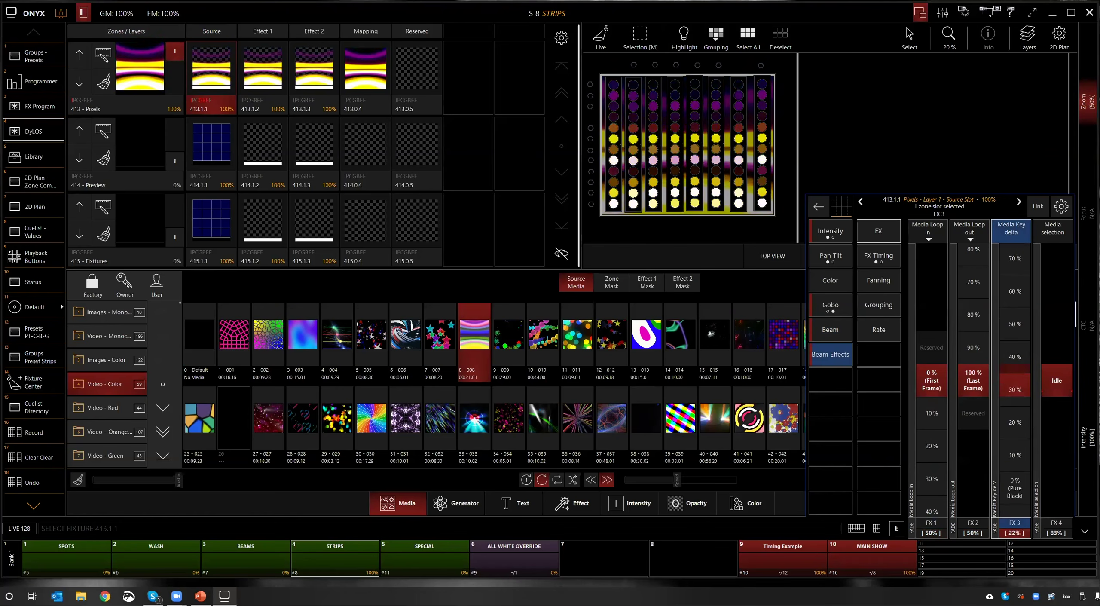
click(1021, 354)
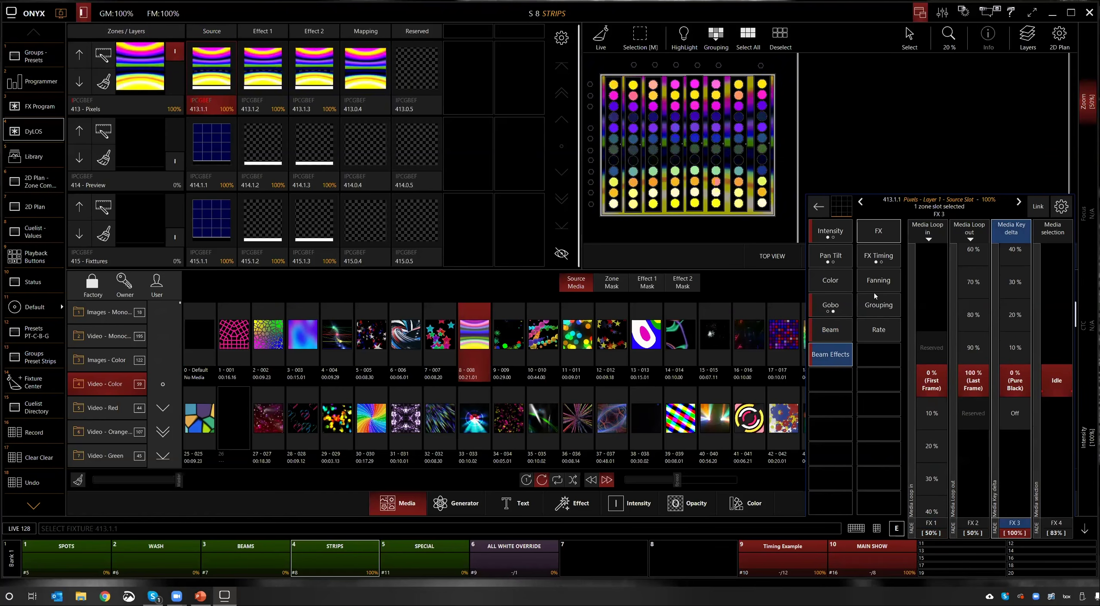
Step: Apply the factory Line Effects effect 1 - Lines to the Effect 1 slot of the Pixels layer
click(833, 313)
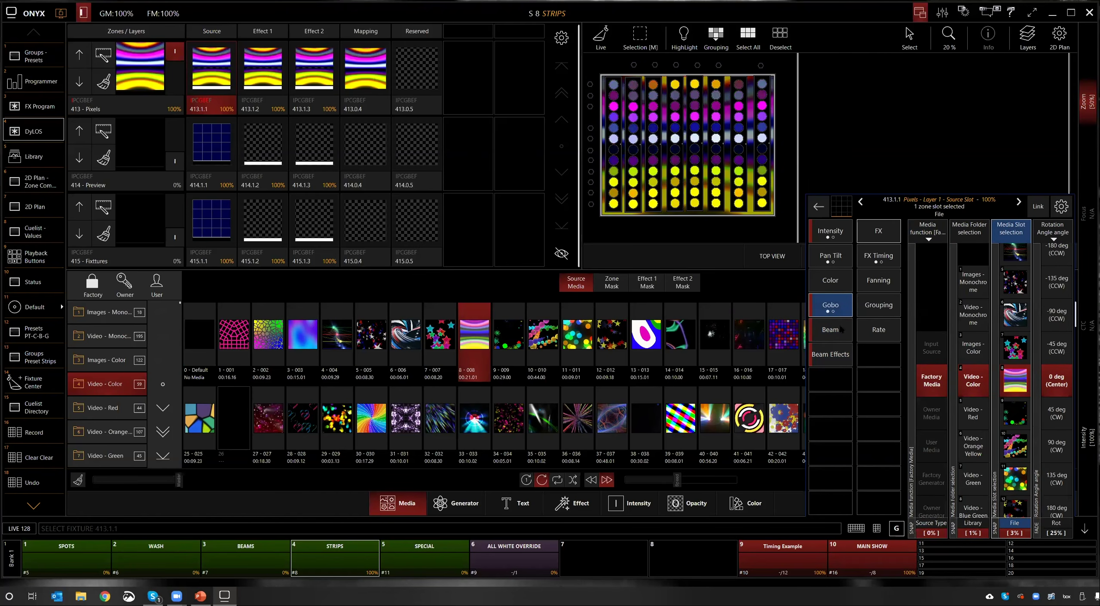
click(832, 305)
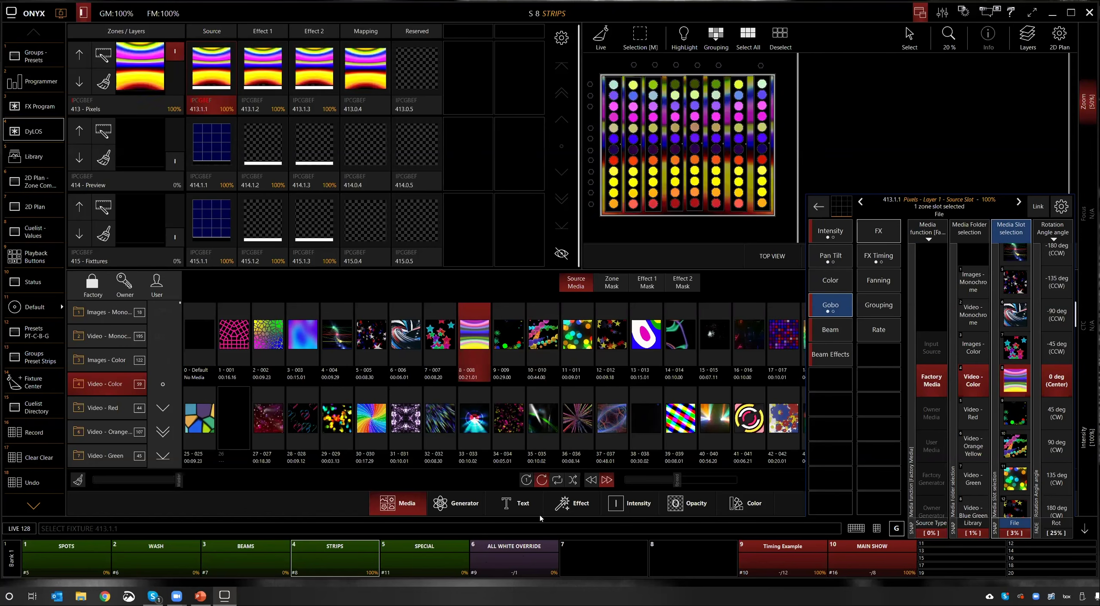
click(560, 511)
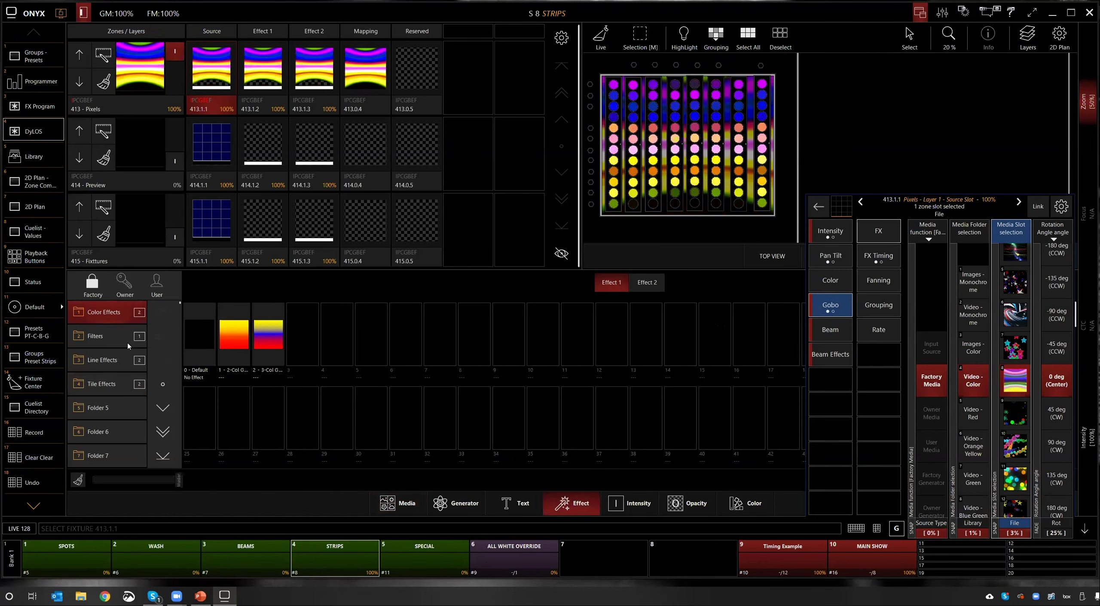
click(117, 361)
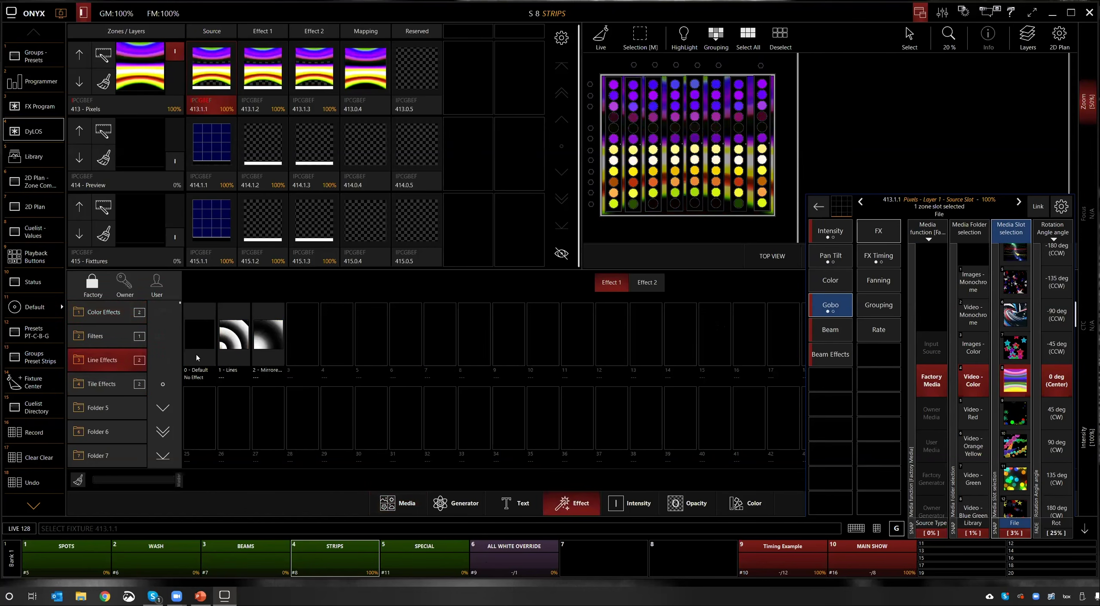
click(233, 337)
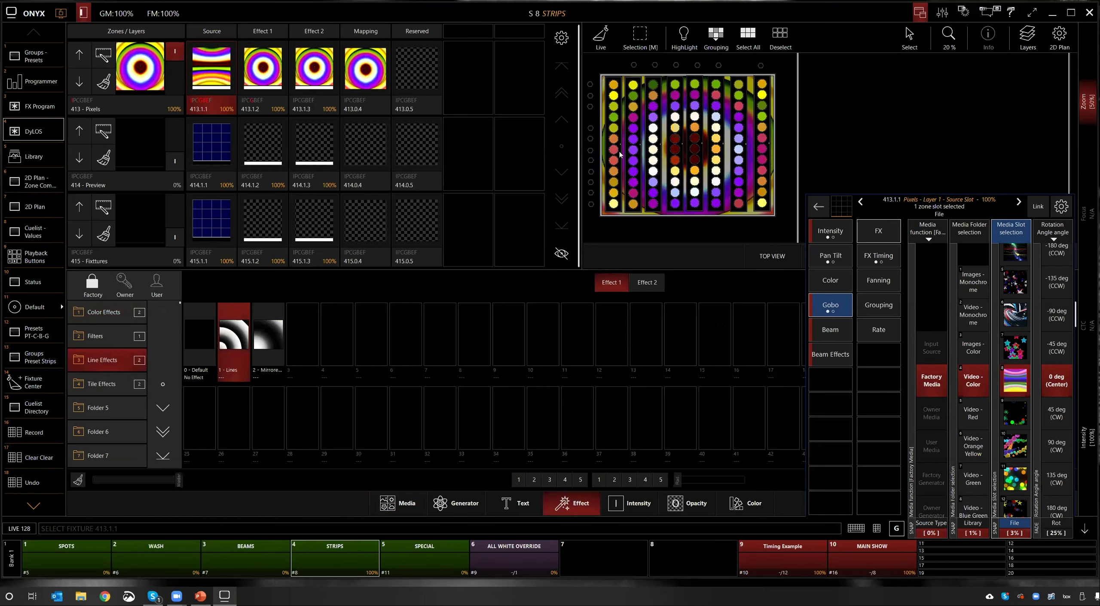
Step: Fade the Pixels layer to 0% and the Preview layer to 98%, and load Images - Color image 26 - 026 as the Preview source
drag(173, 60, 176, 127)
click(204, 146)
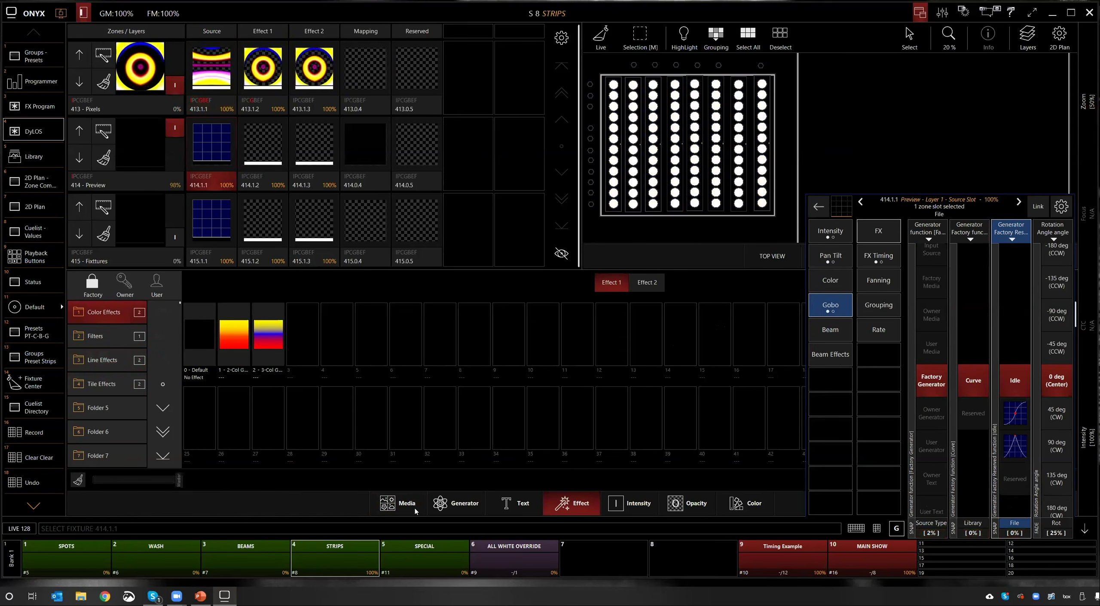
click(397, 494)
click(106, 359)
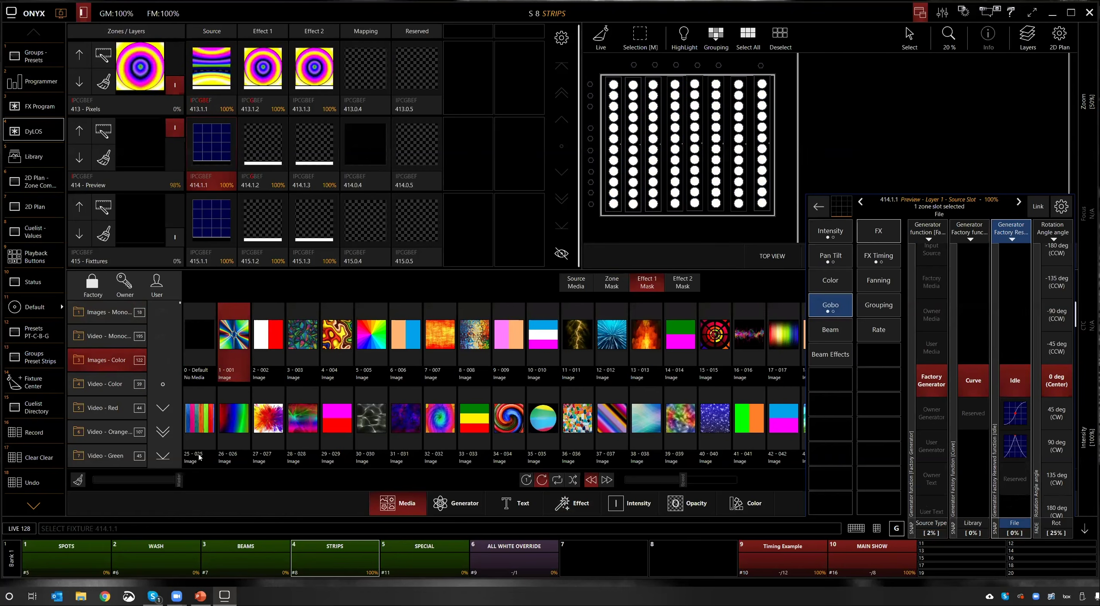
click(200, 419)
click(226, 425)
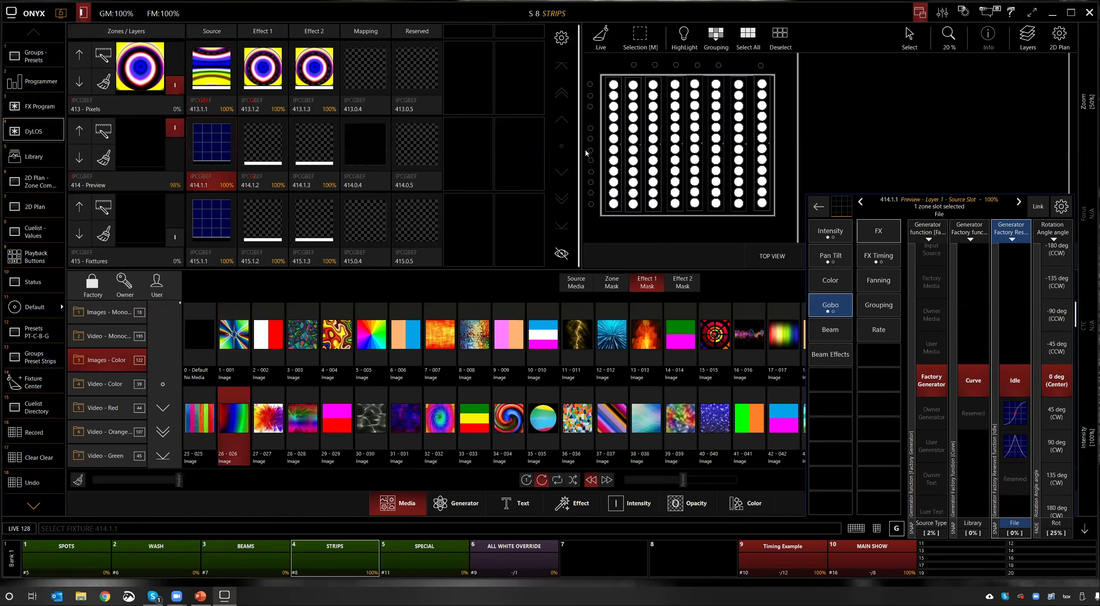
click(216, 152)
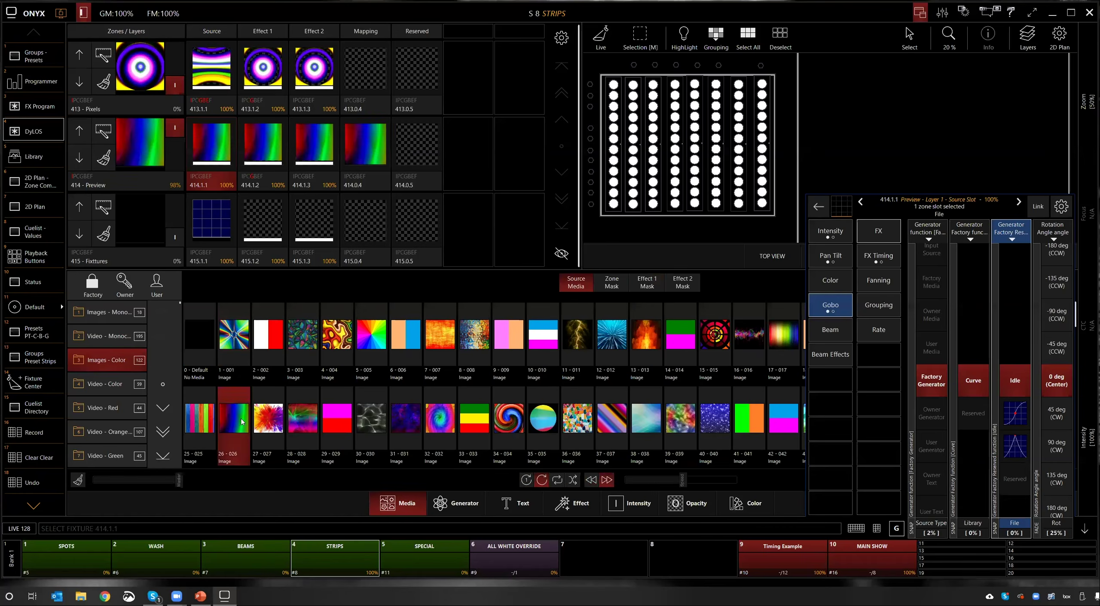
Step: Apply the factory line effect 1 - Lines to Effect 1 of the Preview layer and open the source's gobo parameters
scroll(684, 131, down, 4)
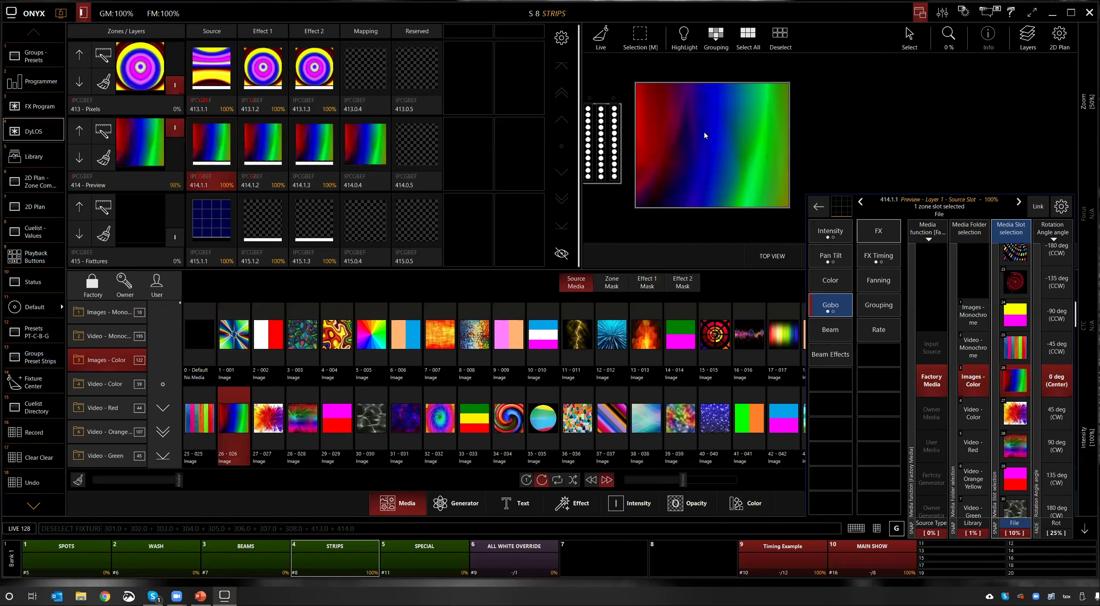
scroll(704, 133, up, 2)
drag(682, 148, 693, 157)
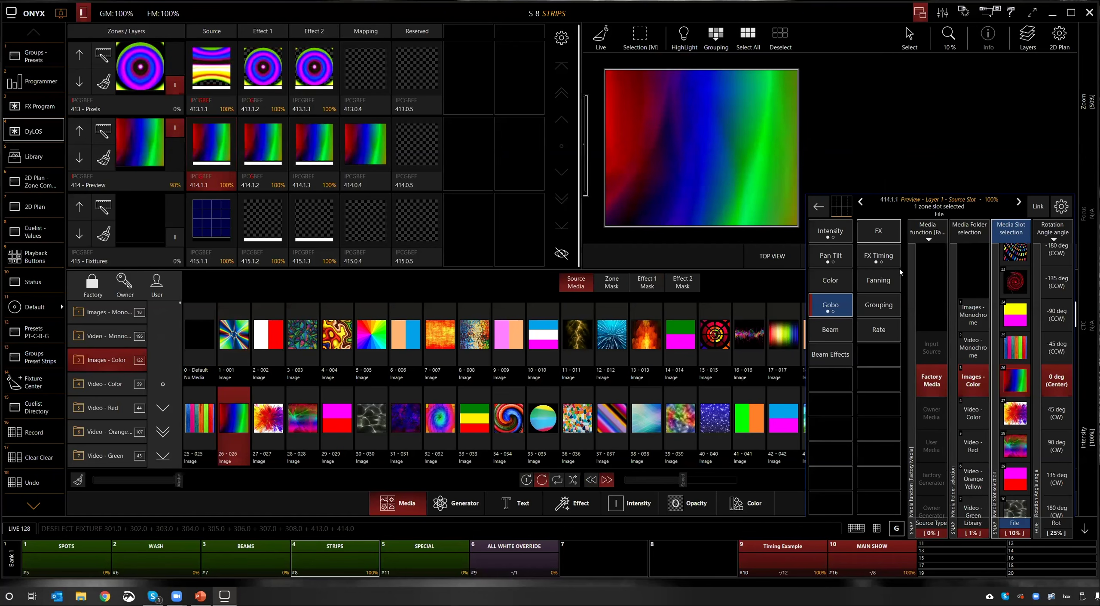
click(823, 334)
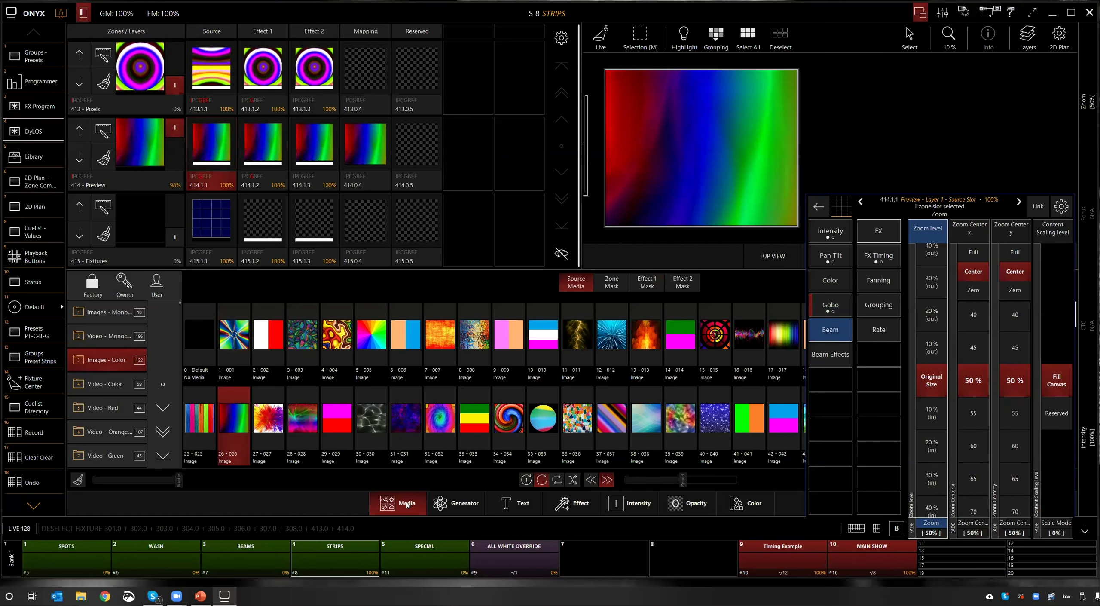
click(567, 506)
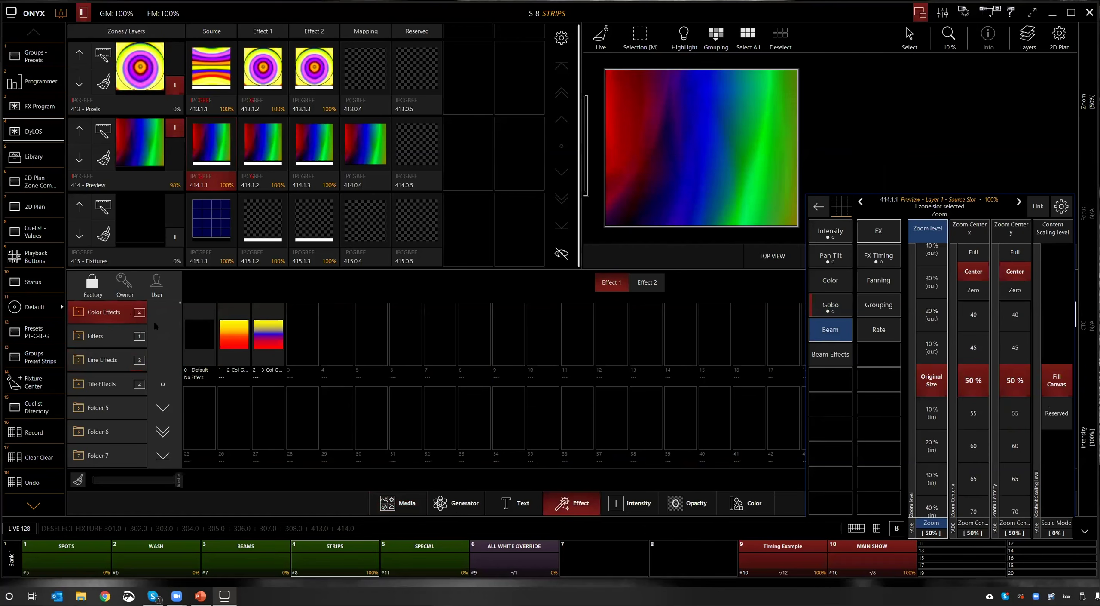
click(103, 360)
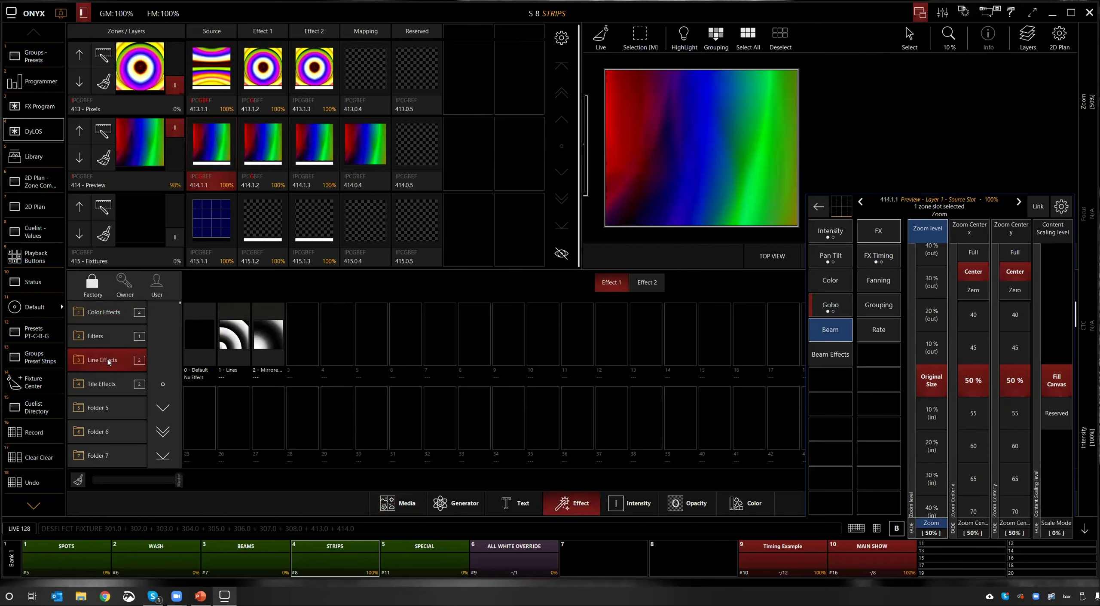
click(232, 342)
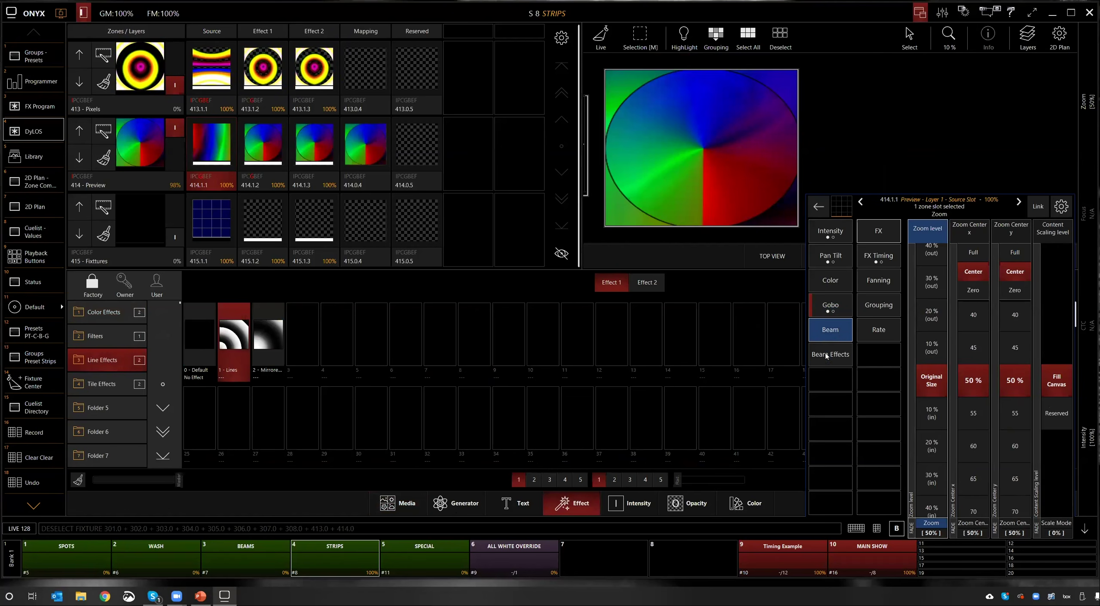
click(830, 304)
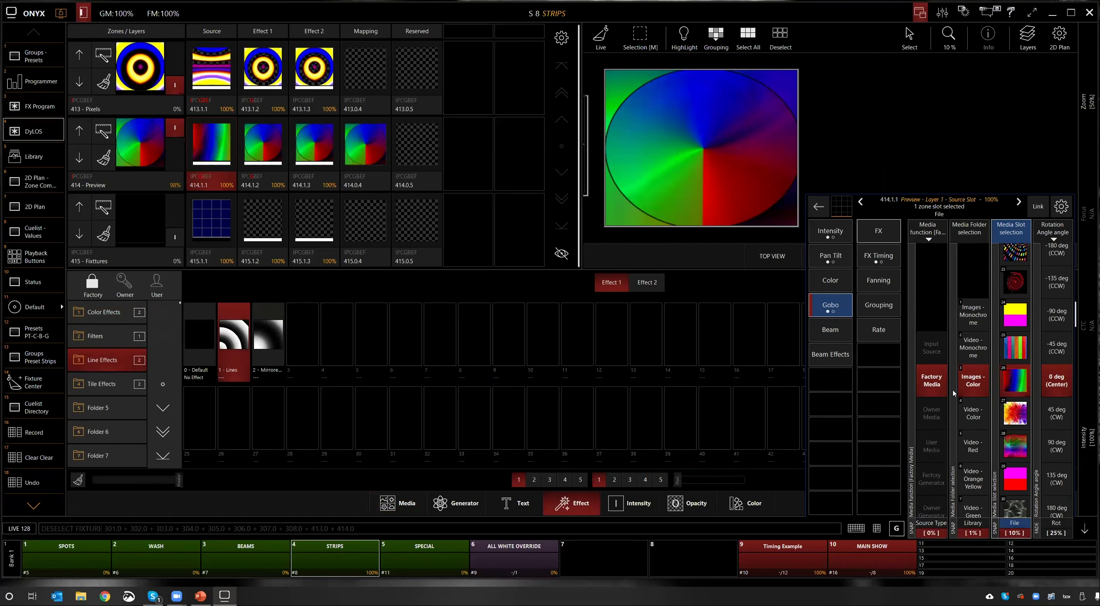
Step: On the Preview layer's Effect 1, try a Line repetition X between x4 and x5 and set Line repetition Y to about x20
click(265, 146)
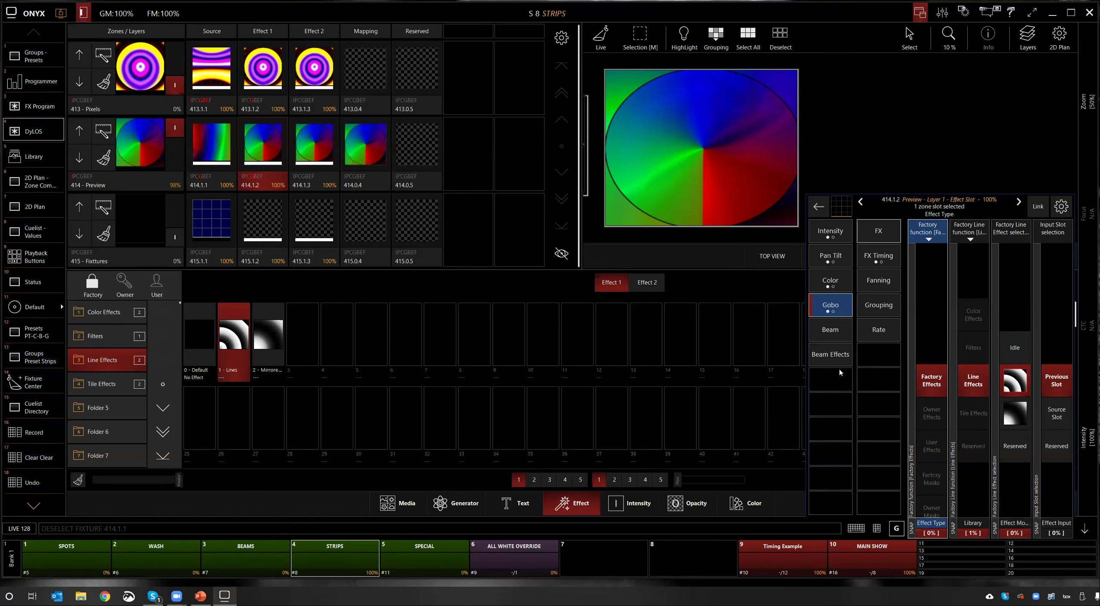
click(836, 350)
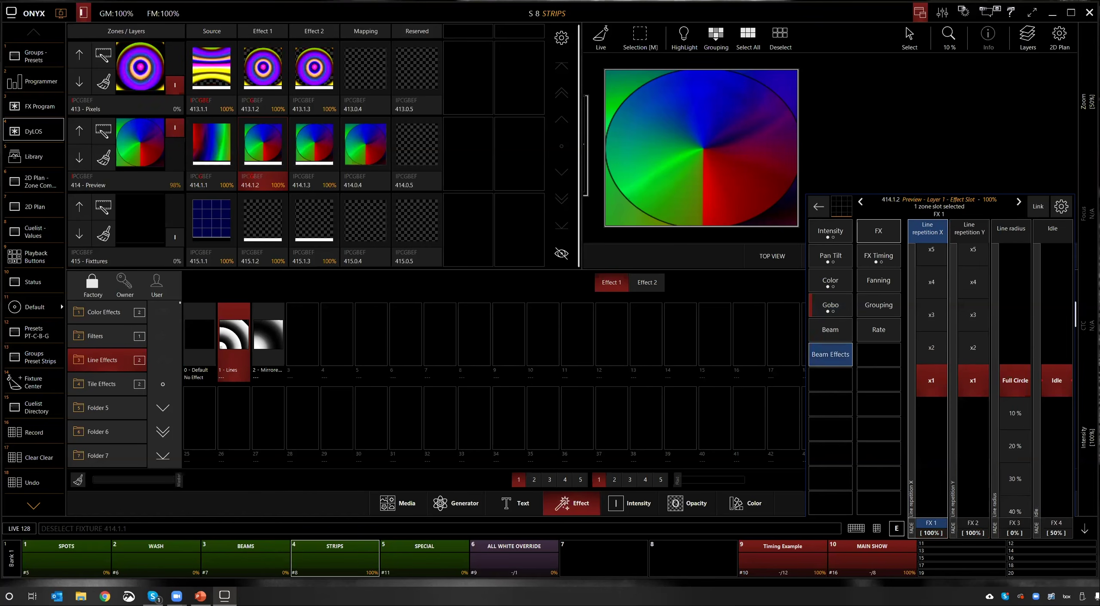
scroll(931, 378, up, 4)
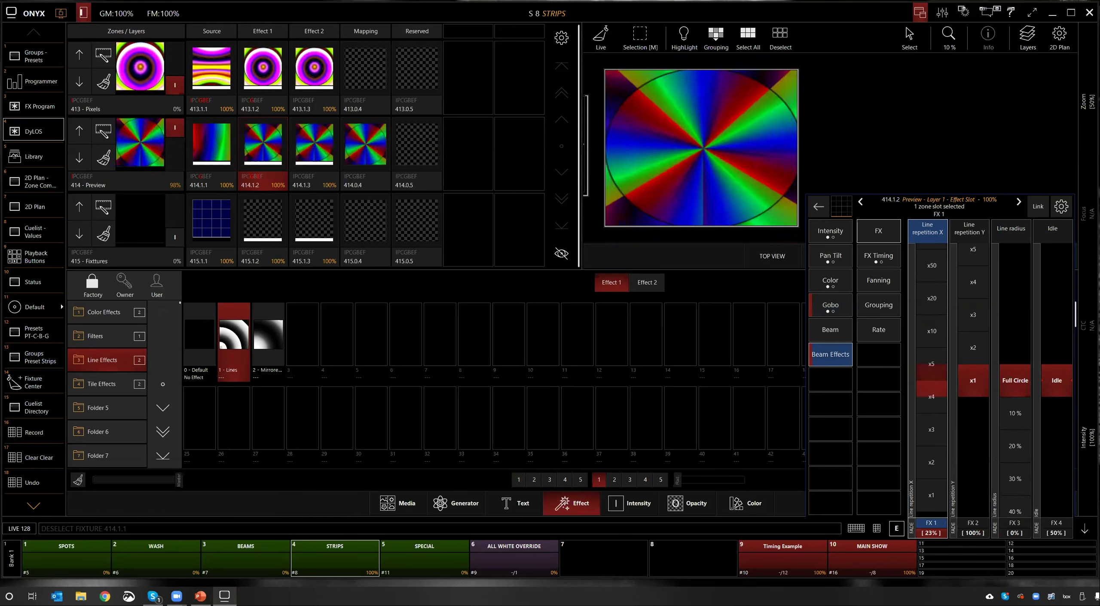
click(972, 347)
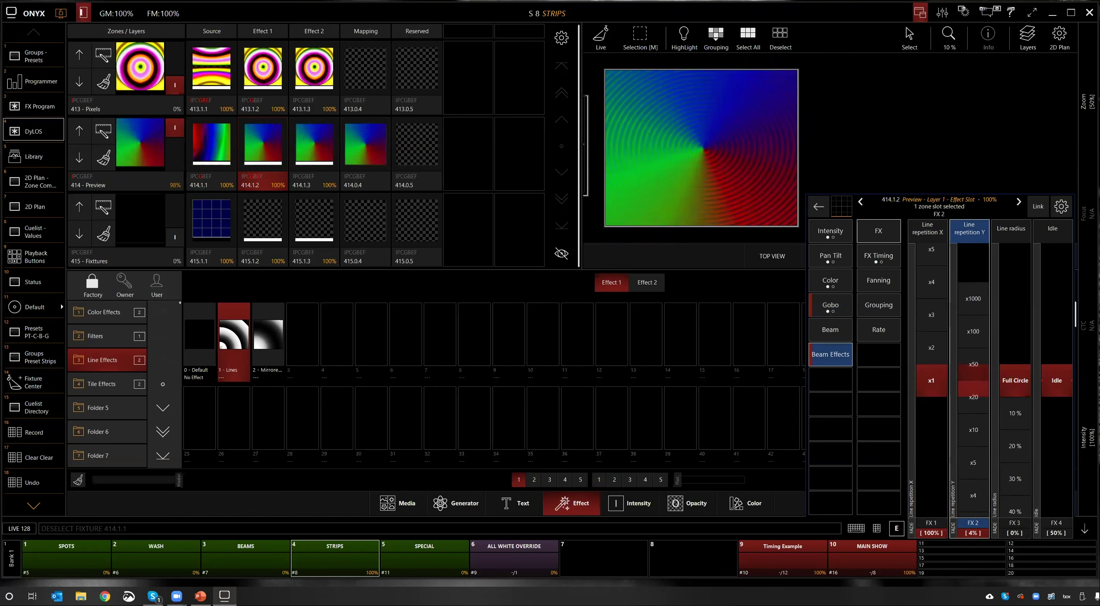
scroll(933, 349, up, 5)
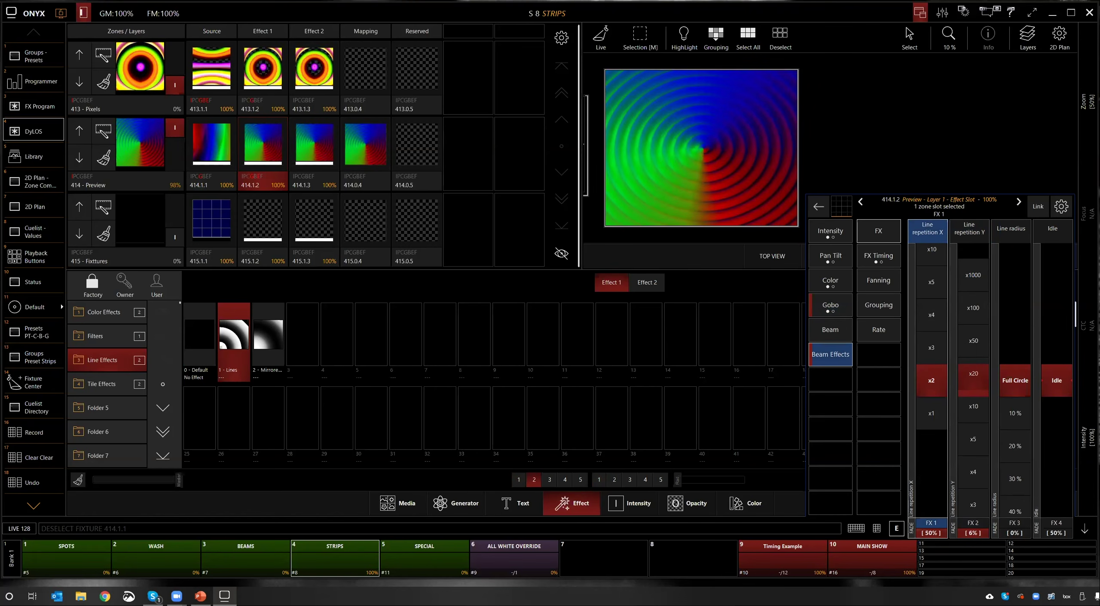
Step: Try Line repetition X values between x10 and x20 and around x3, and return it to x1
scroll(931, 369, up, 2)
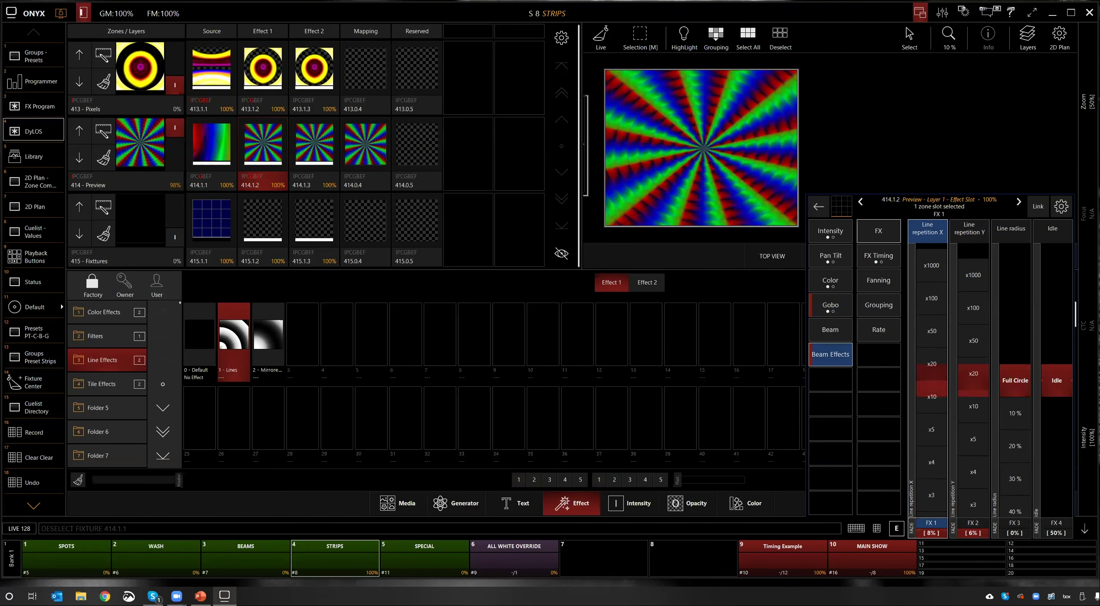
scroll(932, 370, down, 5)
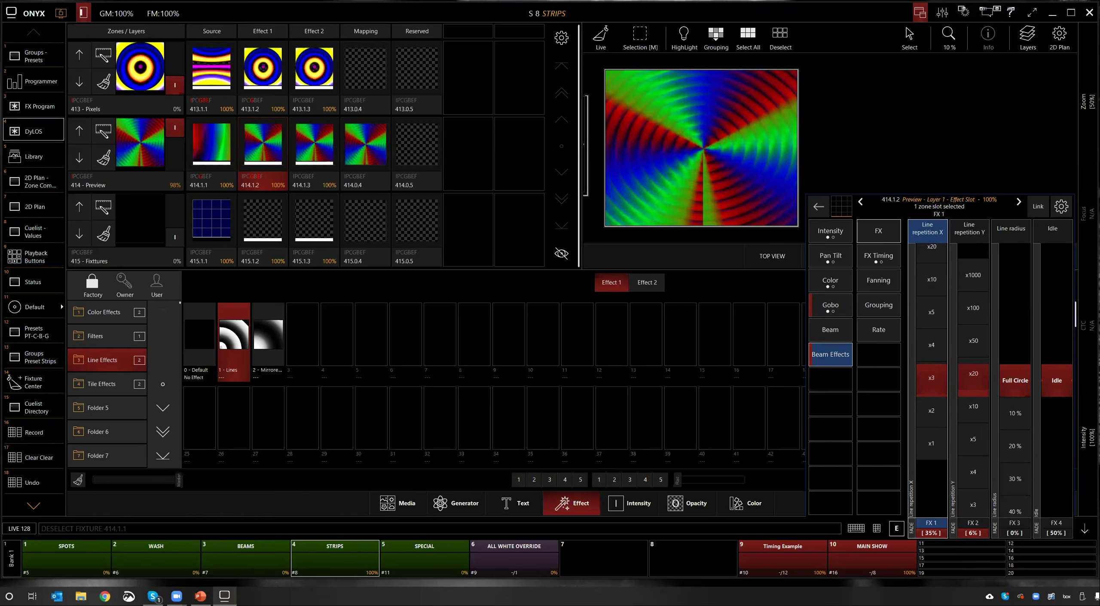
scroll(932, 370, down, 2)
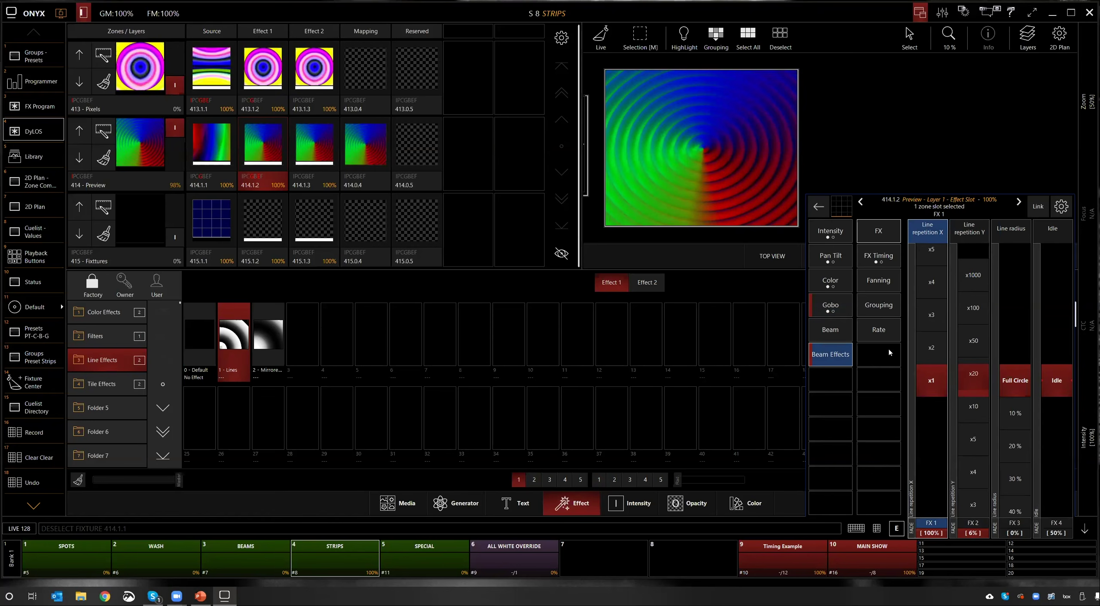
Step: Raise the line effect's Animation index to 100% and on into the Animation speed range at 82%, between 7 and 30 rpm clockwise
click(846, 311)
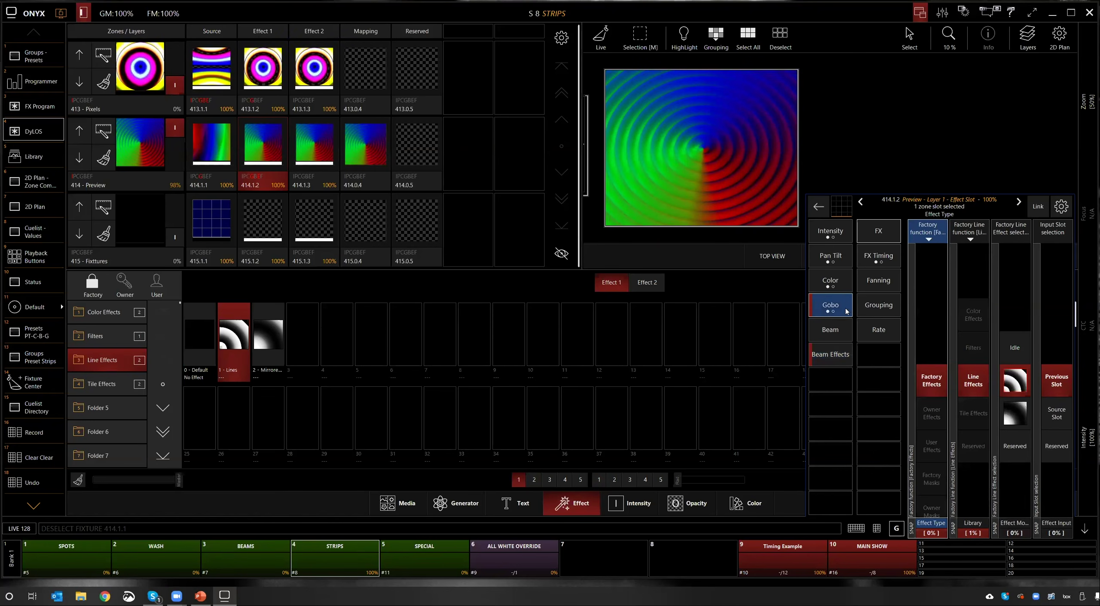
click(845, 311)
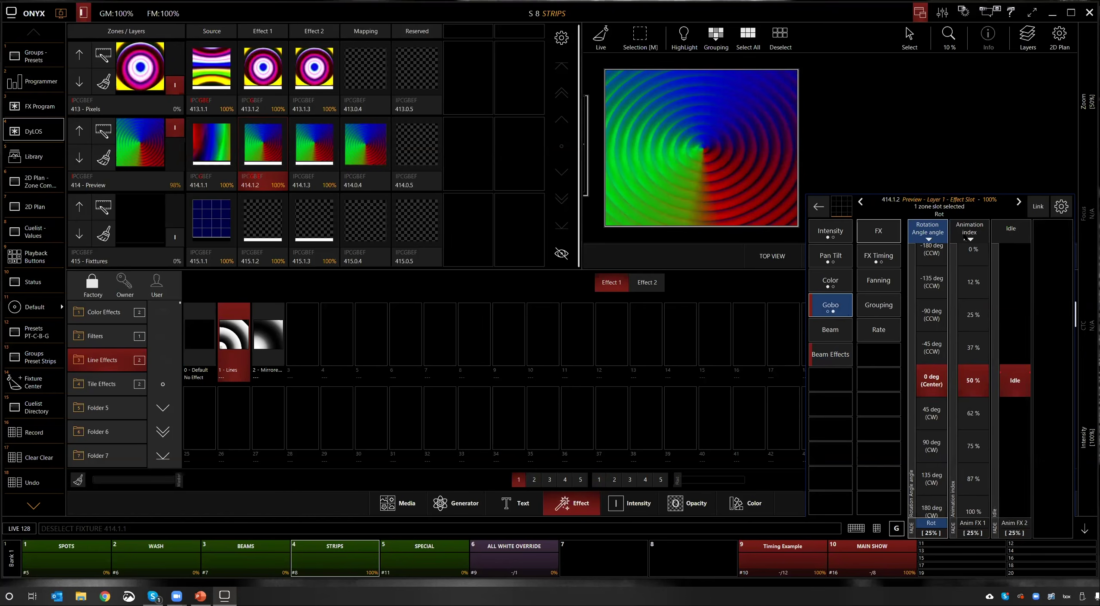
drag(984, 368, 984, 340)
drag(973, 386, 973, 369)
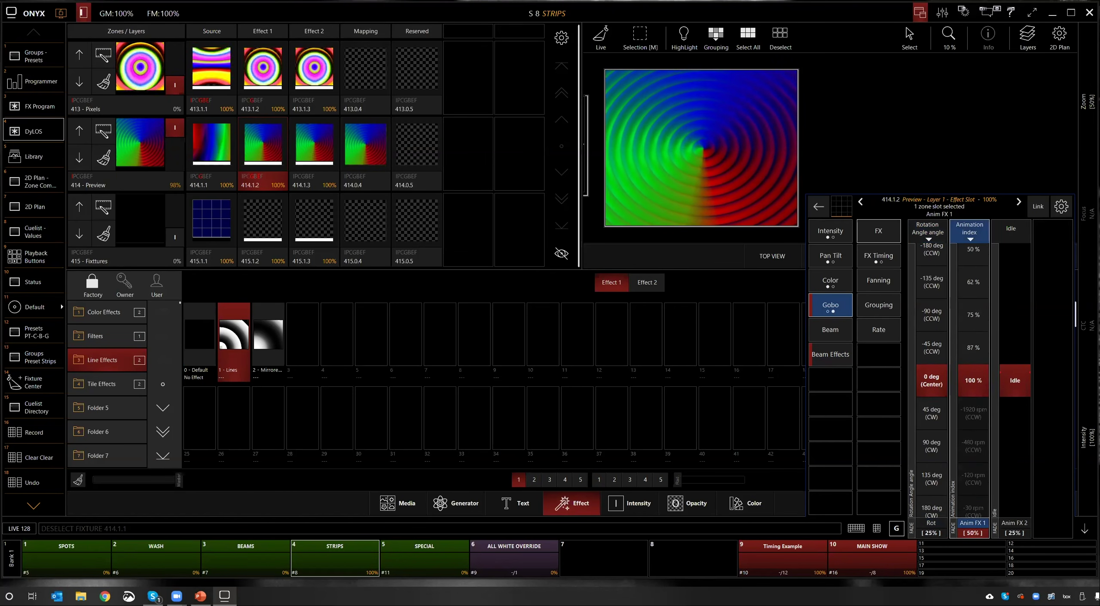
drag(973, 462, 972, 301)
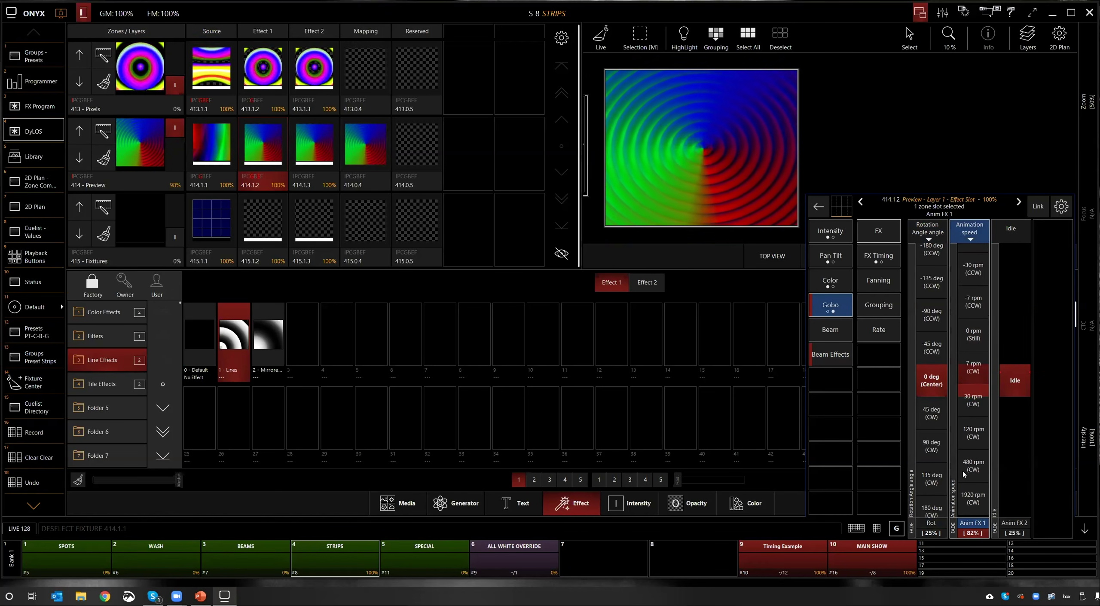
Step: Set Line repetition Y to 13% (about x10) and Line repetition X to 15%, between x5 and x10
click(830, 354)
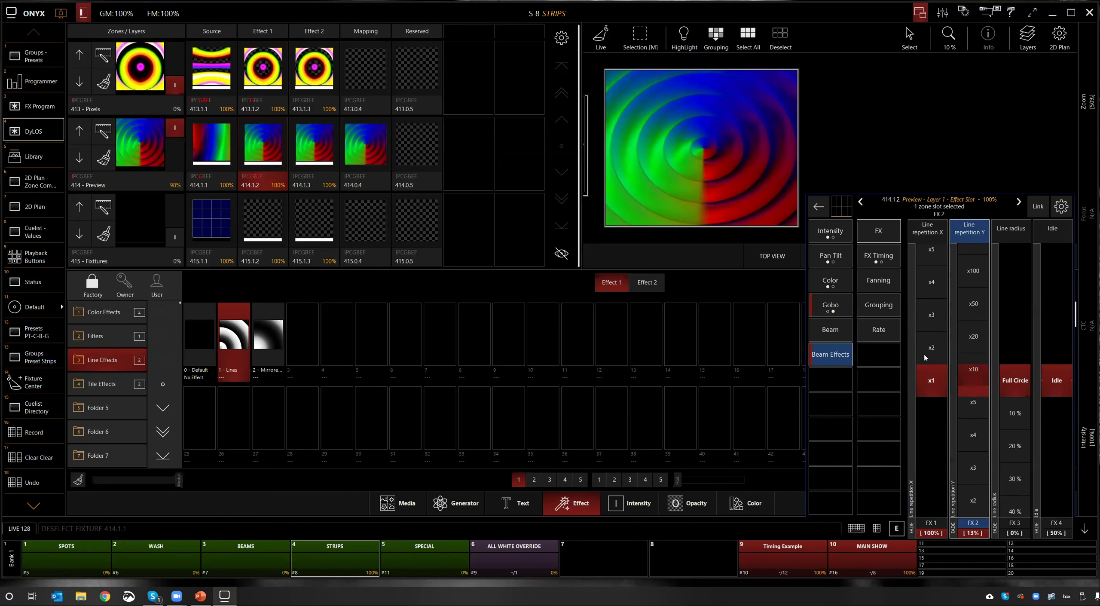
click(931, 281)
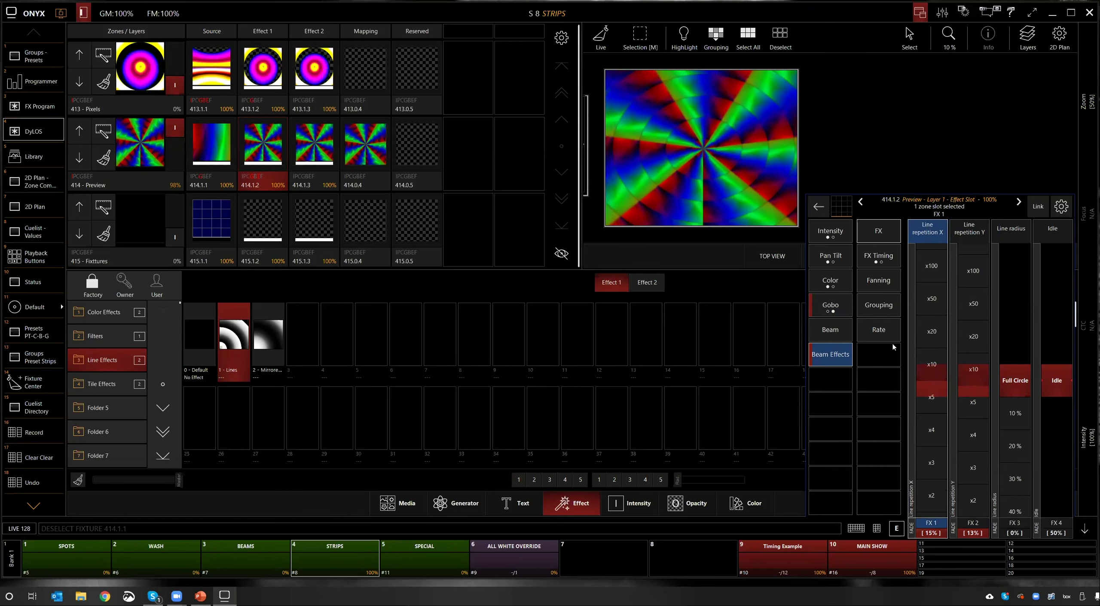
Step: Change the line effect's rotation from angle to Rotation Continuous speed and set it to 83%, between 7 and 30 rpm clockwise
click(839, 311)
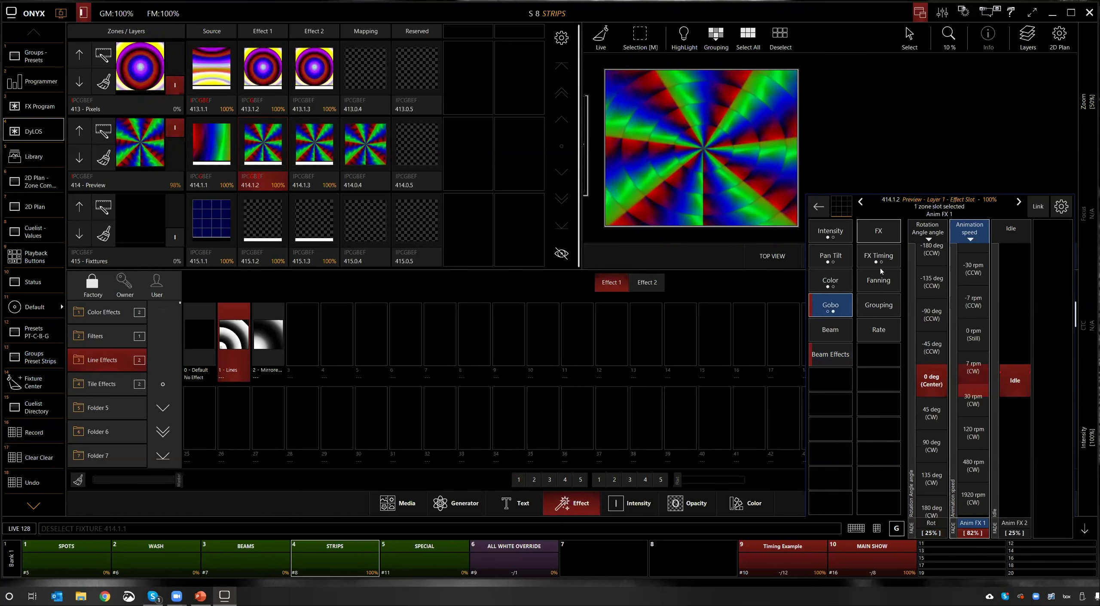
click(925, 357)
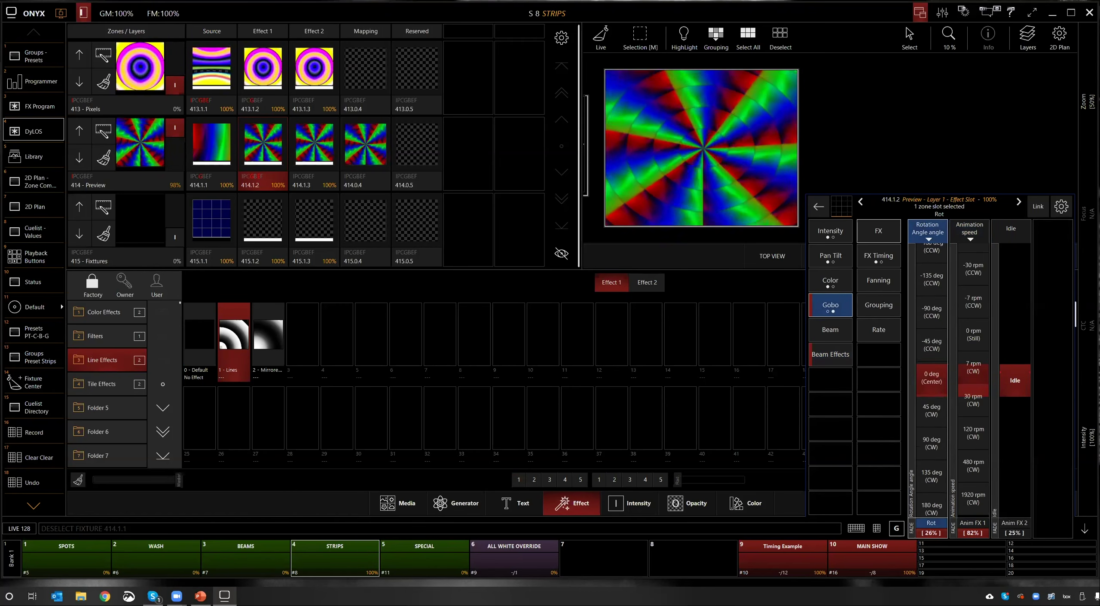
scroll(931, 378, up, 3)
scroll(936, 291, down, 3)
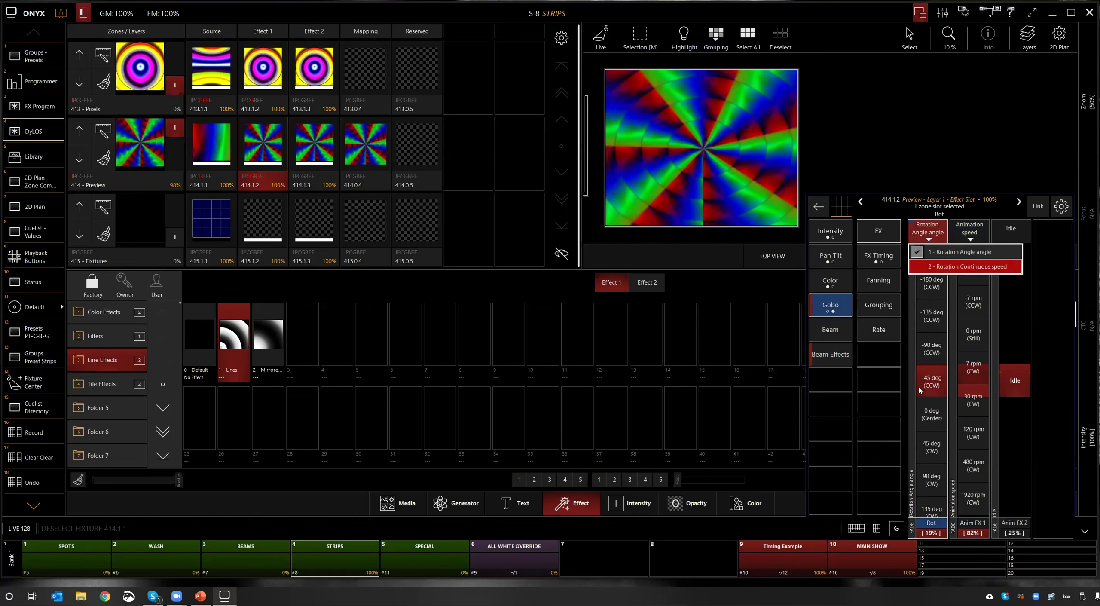
scroll(929, 419, down, 3)
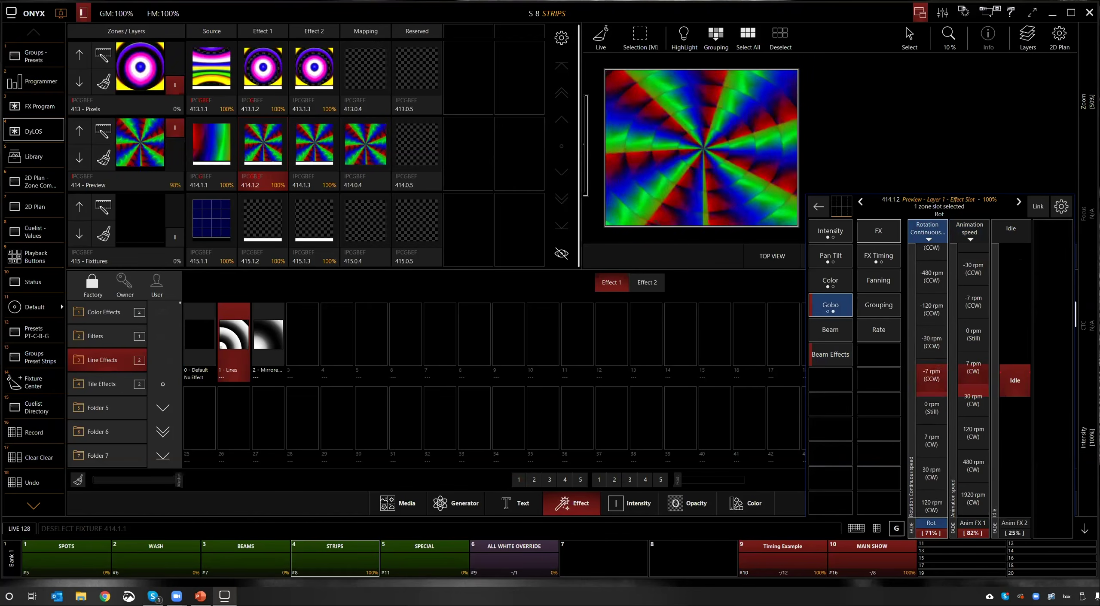
scroll(930, 377, down, 1)
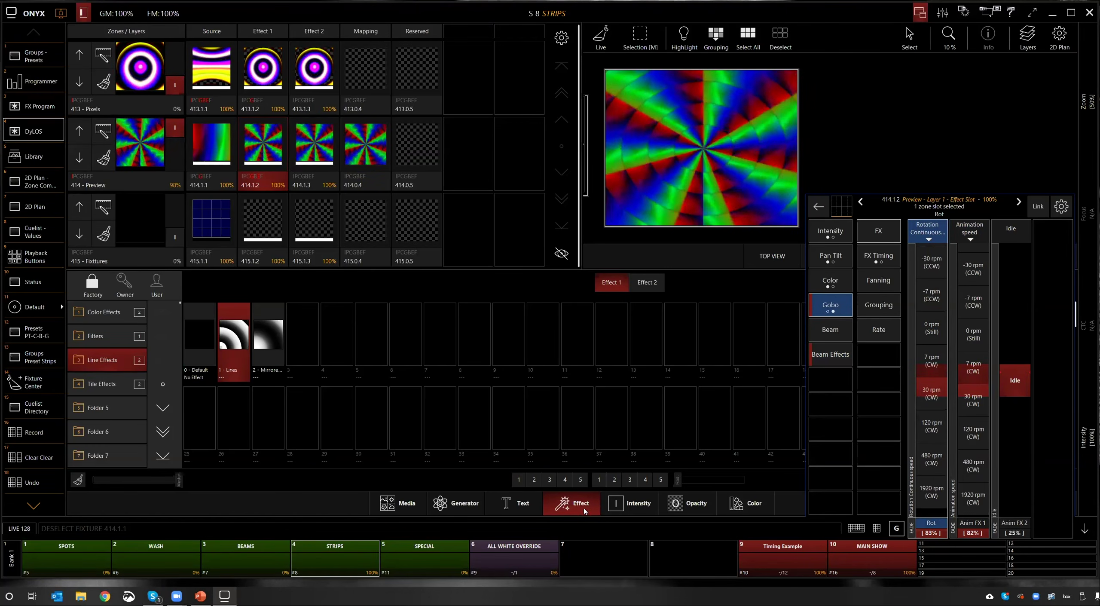
Step: Try Images - Color images 2 - 002, 37 - 037 and 32 - 032 as the Preview layer's source media
click(388, 508)
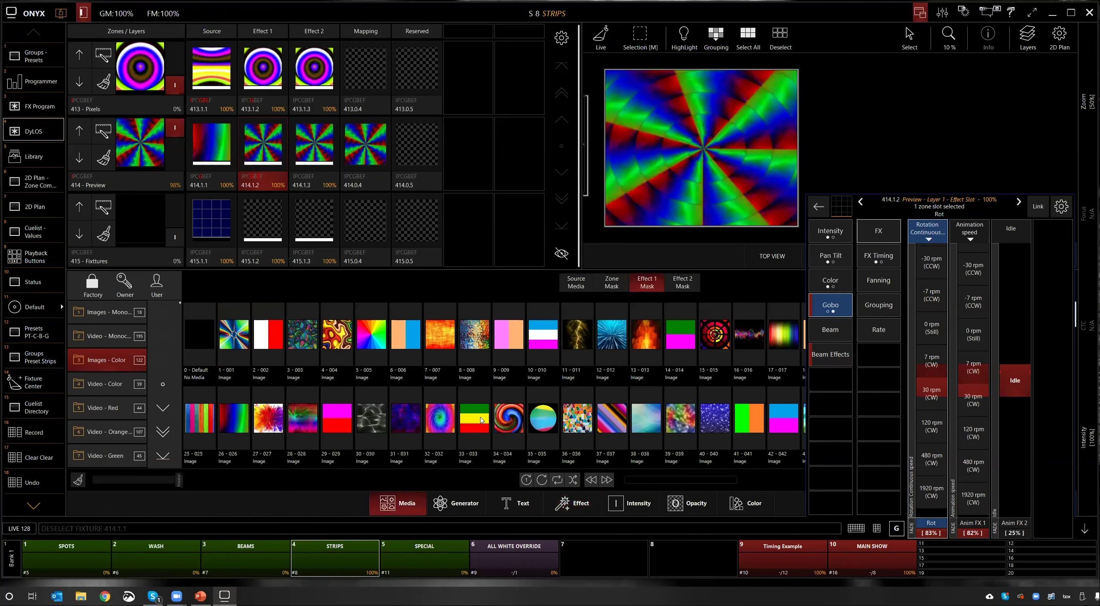
click(272, 343)
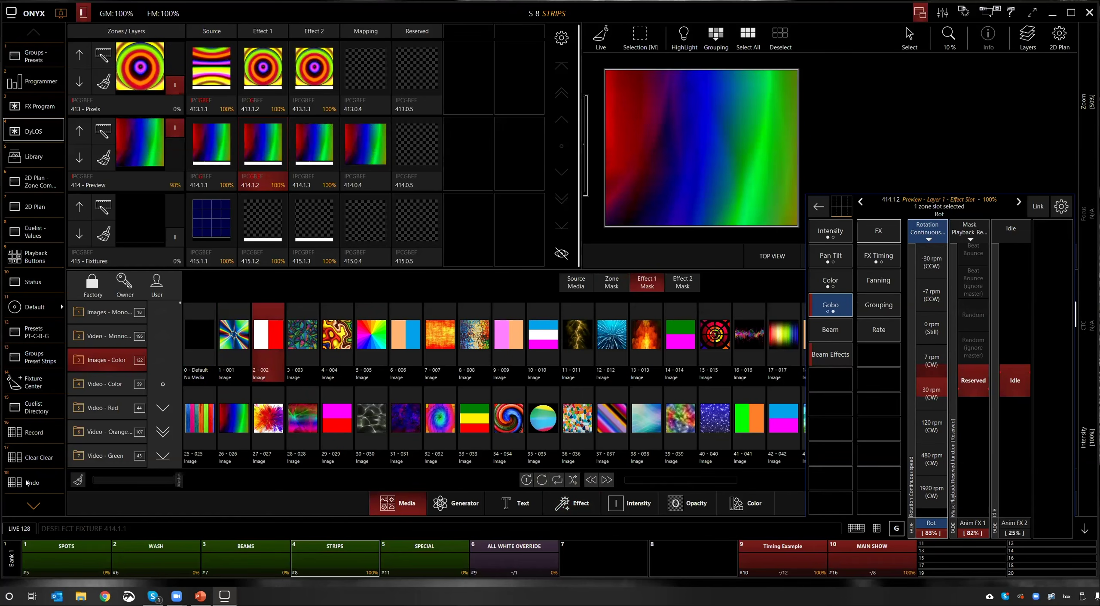
click(211, 141)
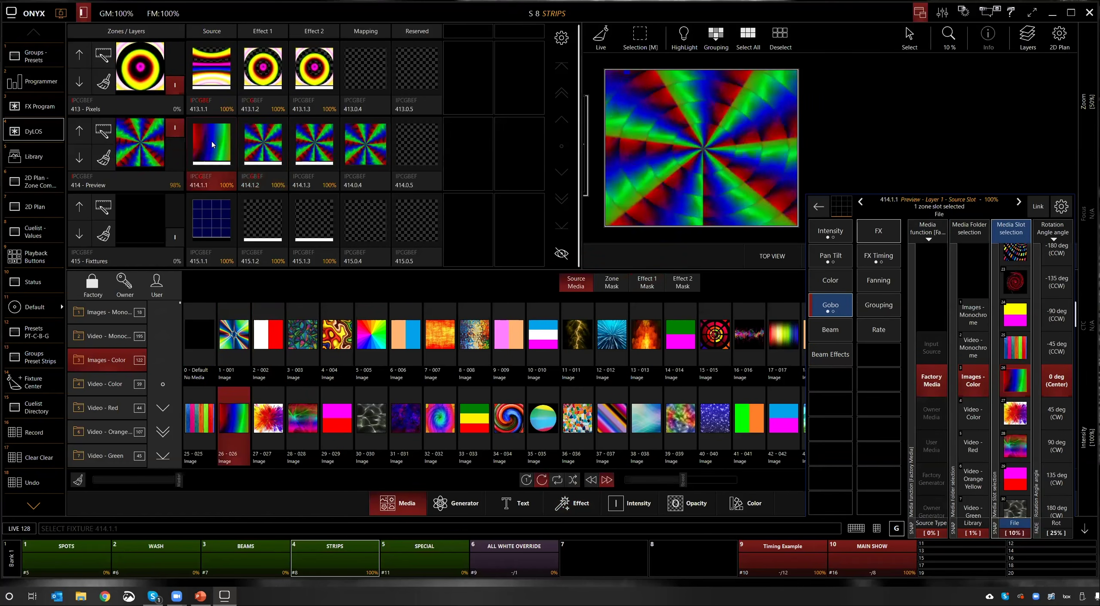
click(277, 344)
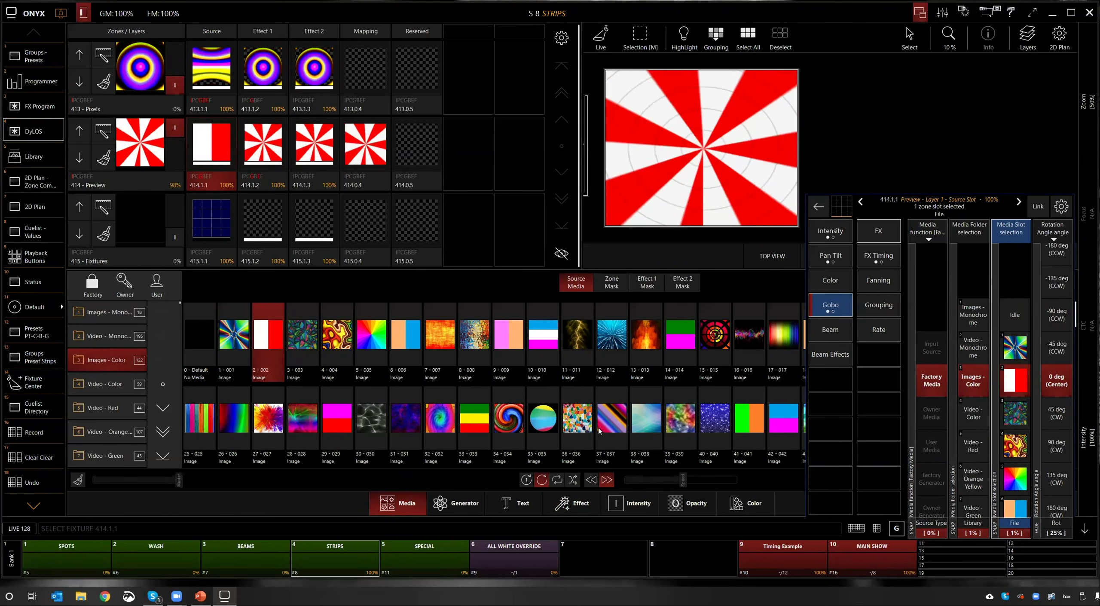
click(612, 423)
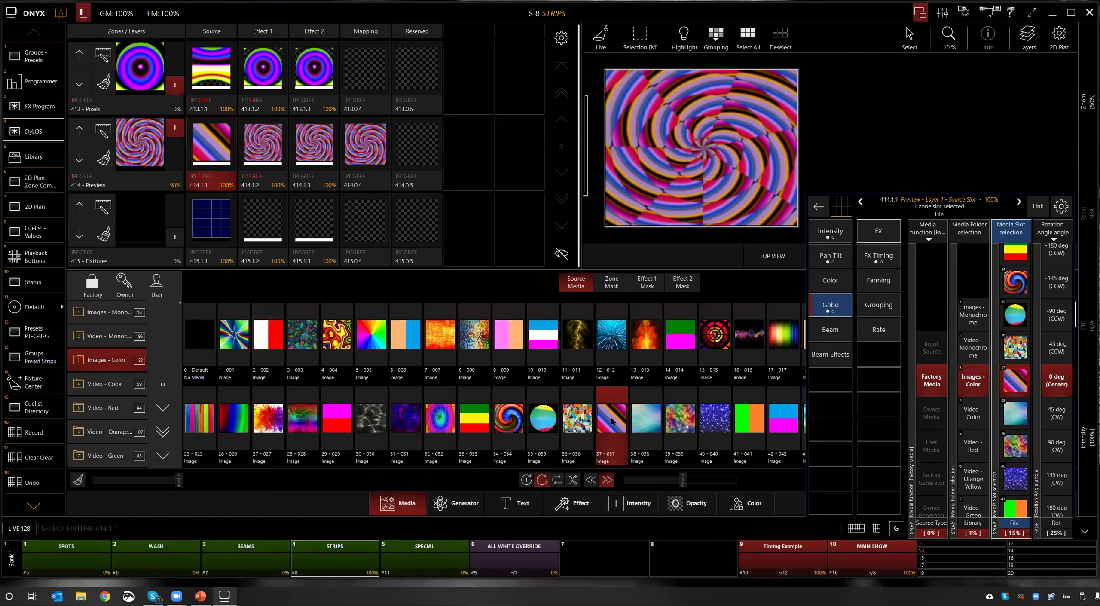
click(440, 418)
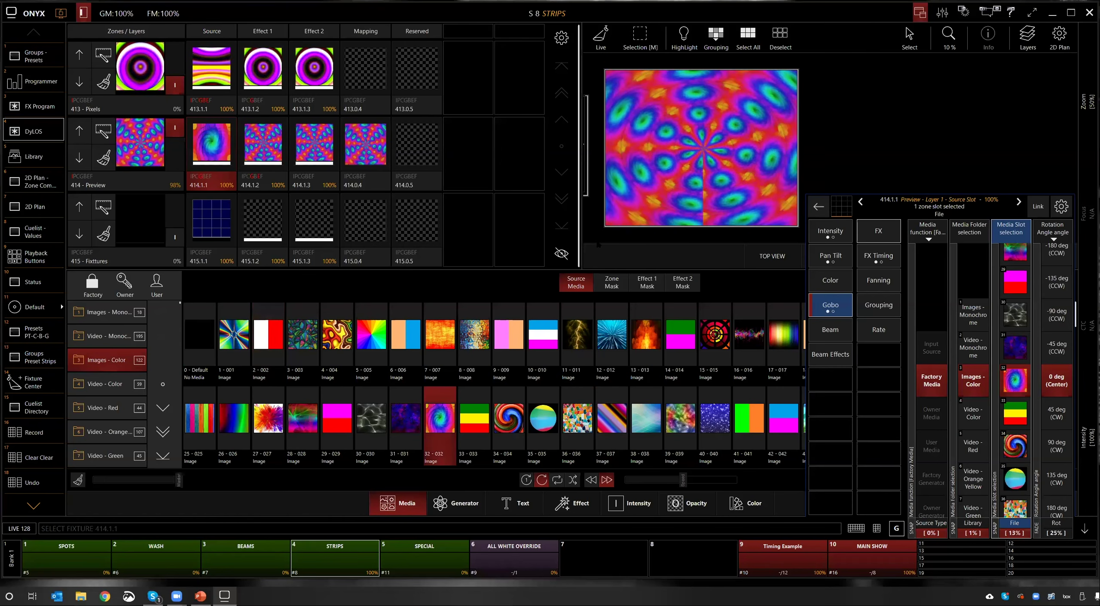
Step: Load clip 28 - 028 from the Video - Monochrome folder as the Preview layer's source media
click(122, 382)
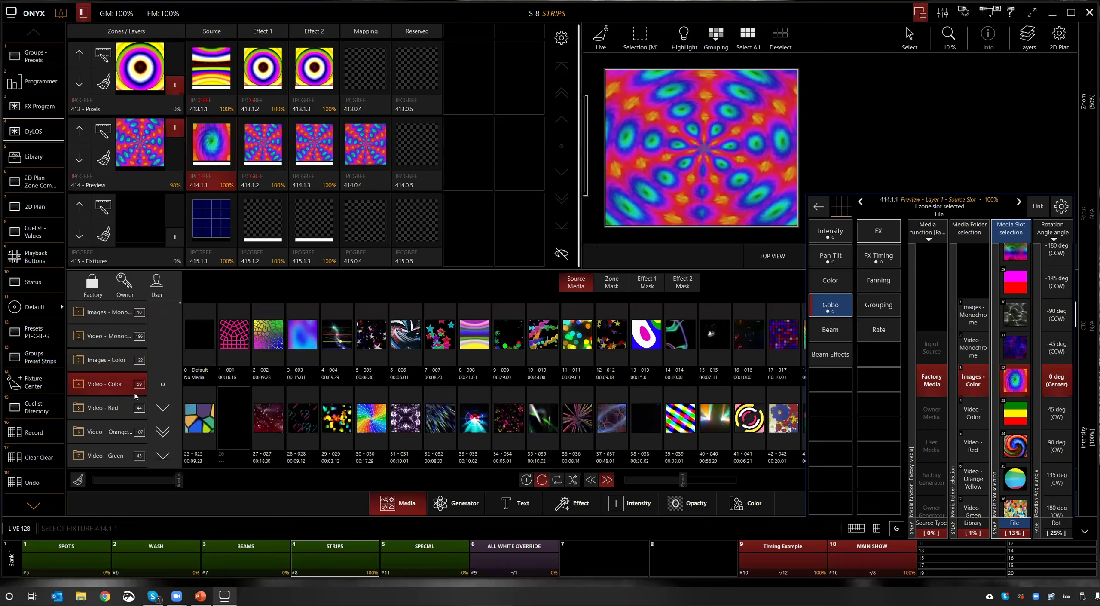
click(108, 335)
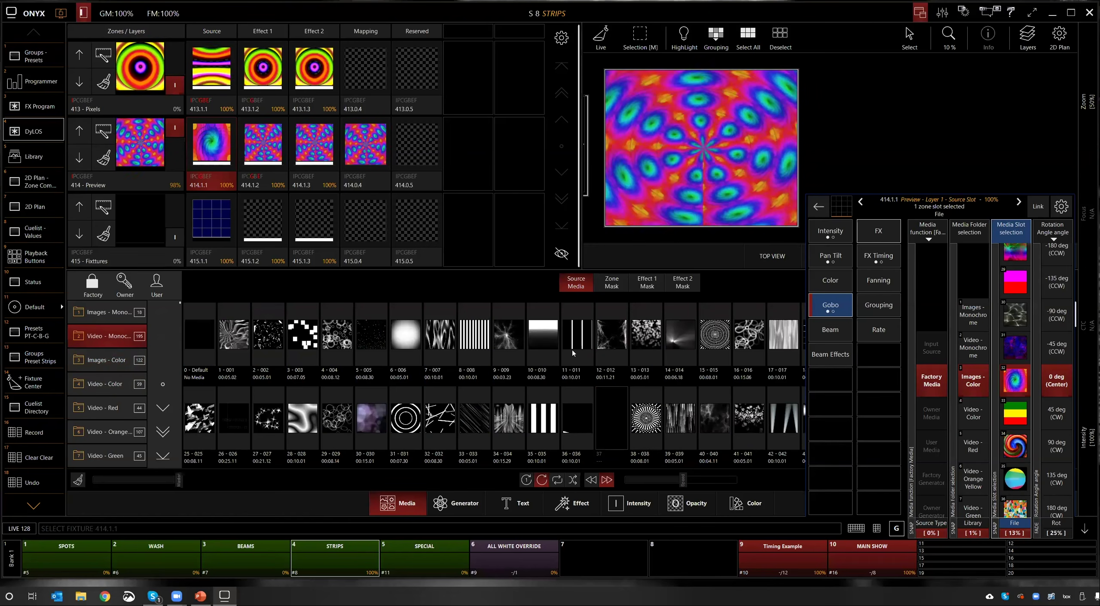
click(302, 417)
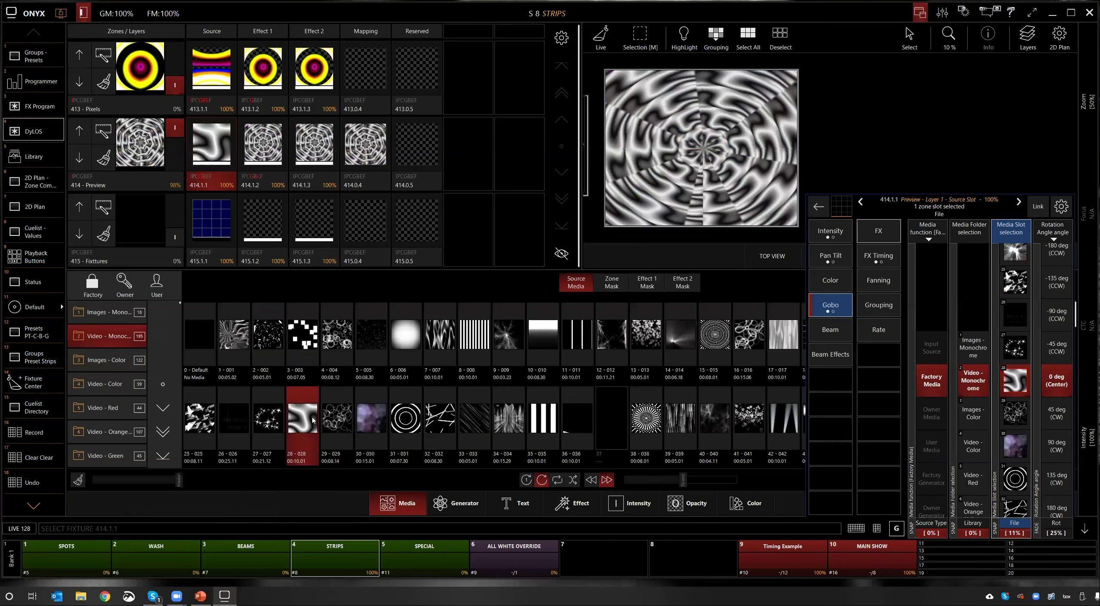
Step: Set both Line repetition X and Line repetition Y of the Preview layer's Effect 1 to x1
click(830, 354)
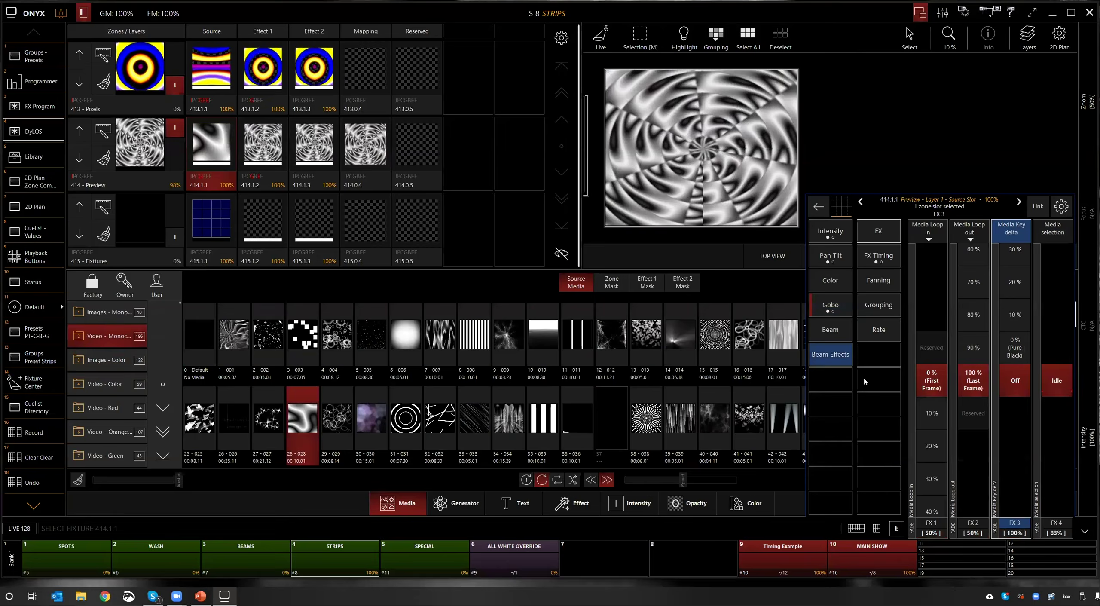
click(260, 139)
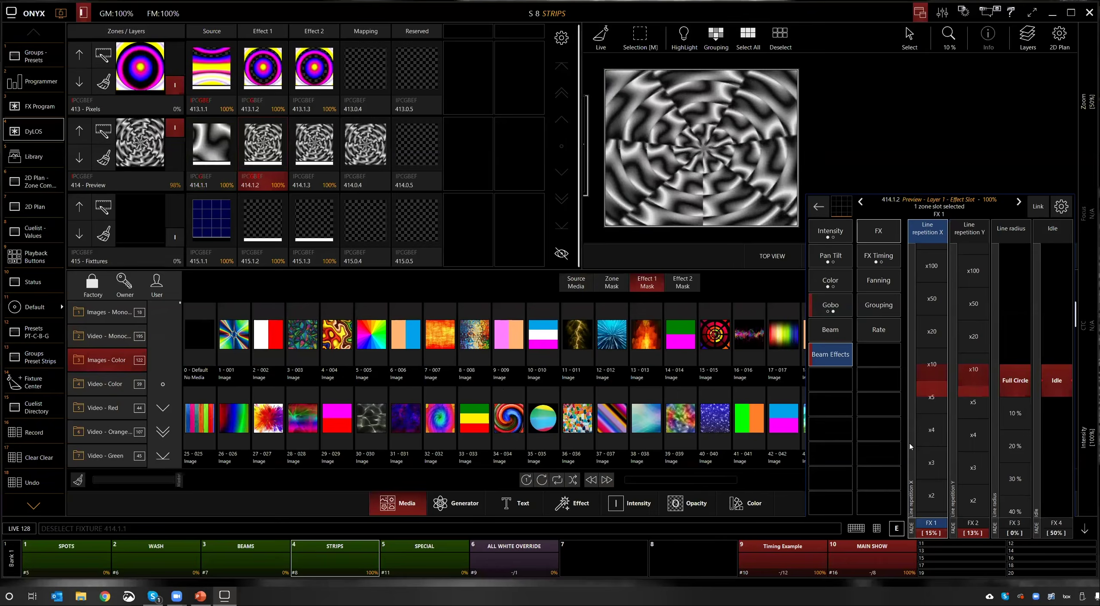
scroll(943, 385, down, 5)
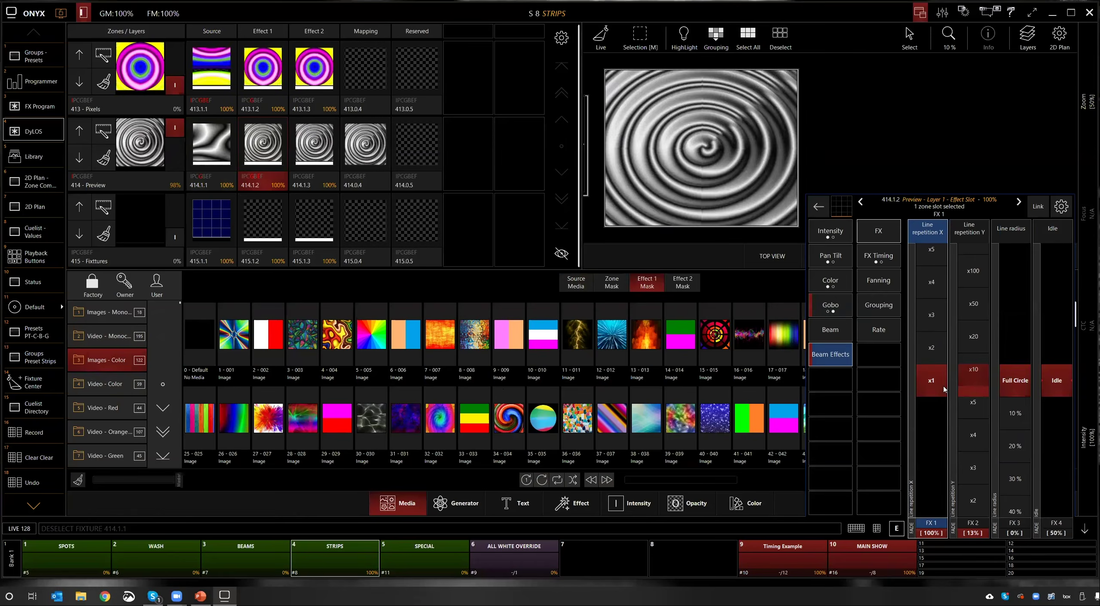
scroll(980, 467, down, 4)
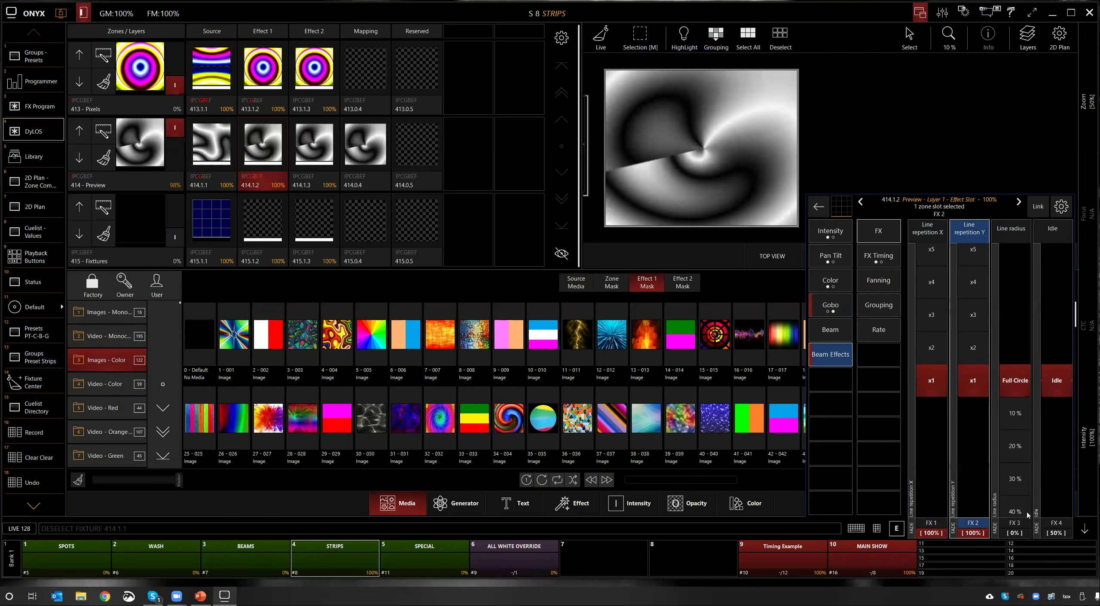
Step: Set the line effect's continuous rotation speed to 0 rpm (Still) and its Animation speed to 7 rpm (CW)
click(831, 305)
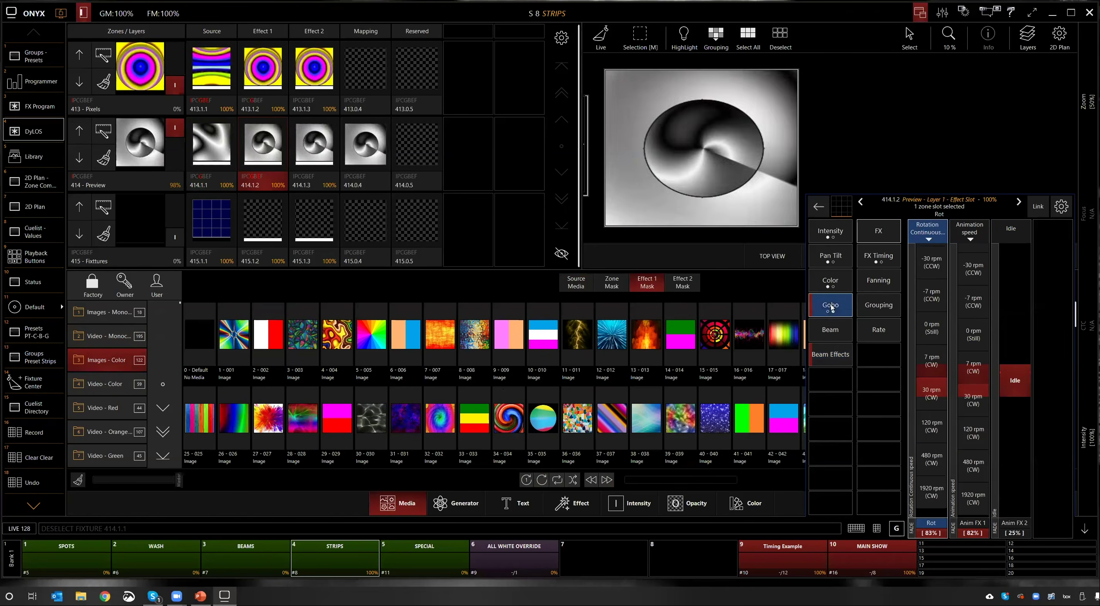
click(978, 366)
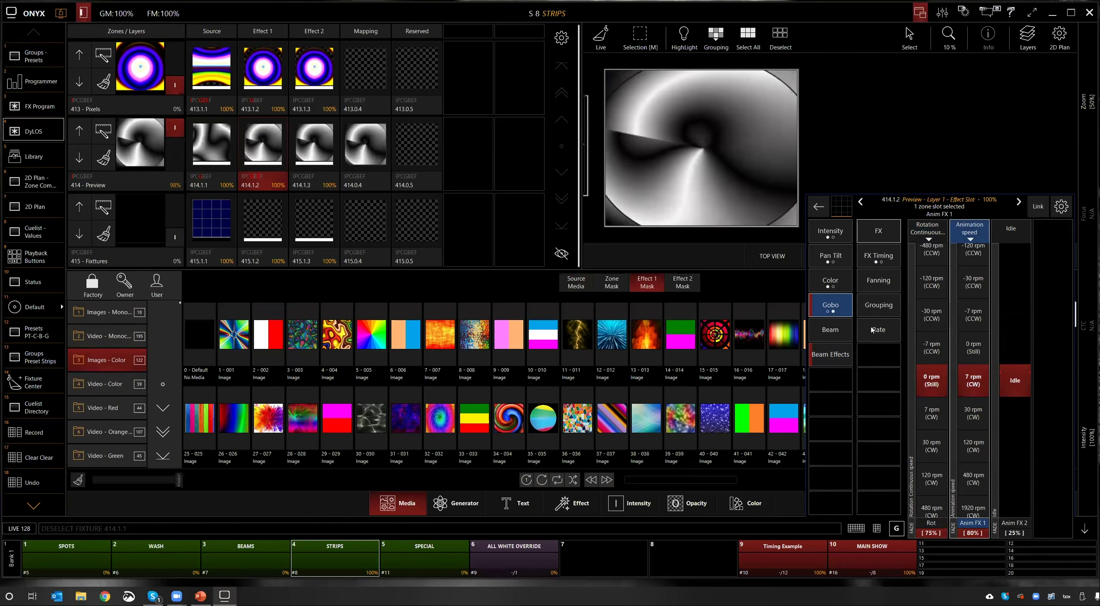
Step: Set the Preview effect's Line repetition X to 30%, between x3 and x4
click(843, 352)
click(931, 315)
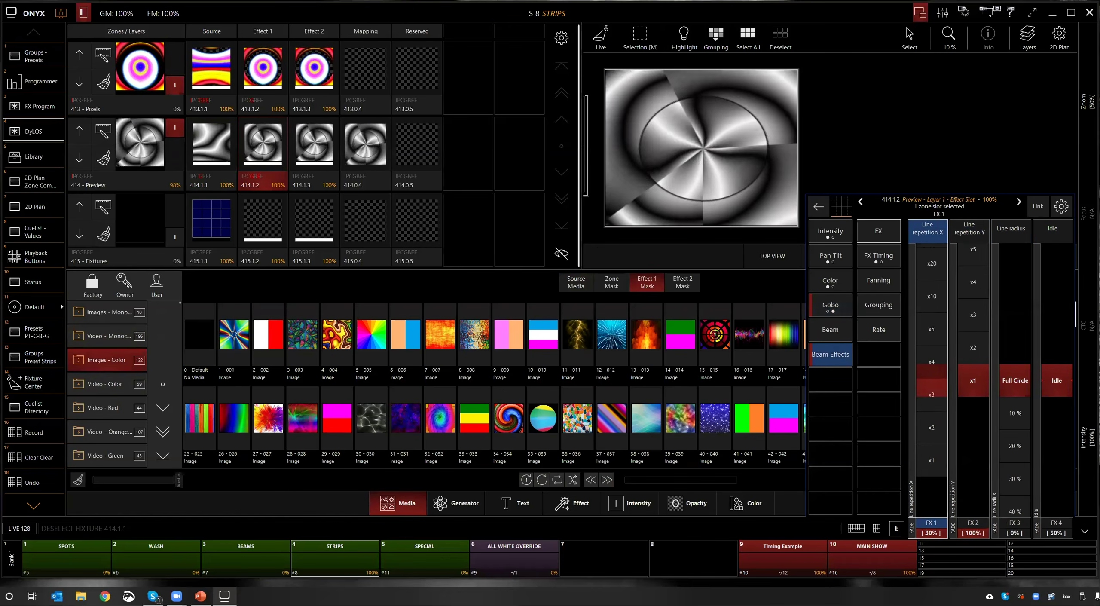
Step: Set both Line repetition X and Line repetition Y of the Preview layer's Effect 1 to 28%, near x4
click(973, 347)
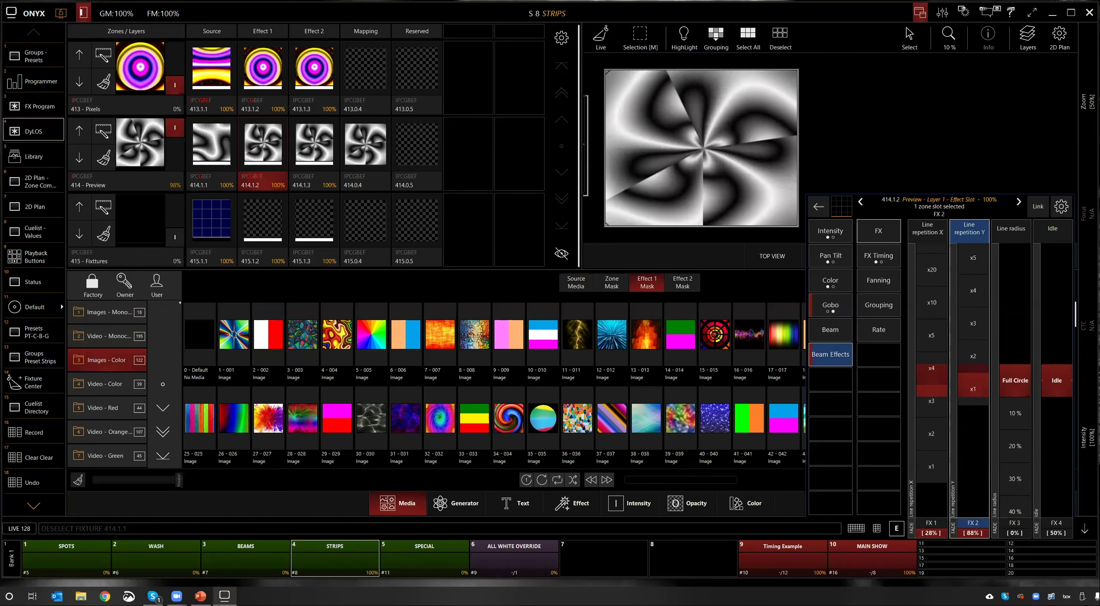
scroll(952, 343, up, 5)
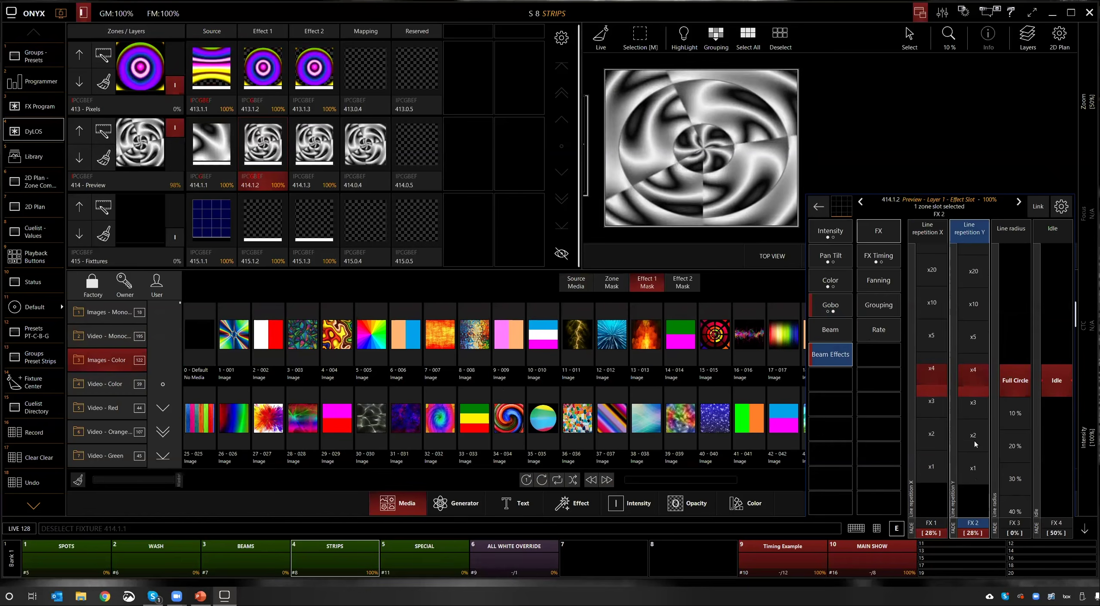
Step: Sweep the line effect's Line radius up to Straight Line, settle it at 88%, and set Line repetition Y to x1
scroll(1014, 387, down, 1)
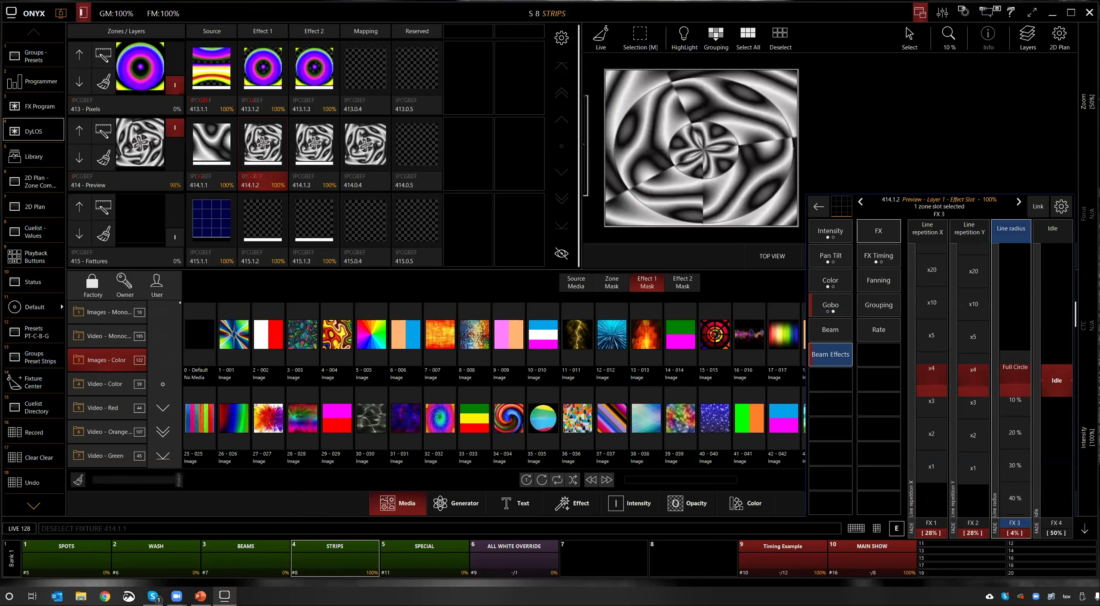
scroll(1014, 387, up, 10)
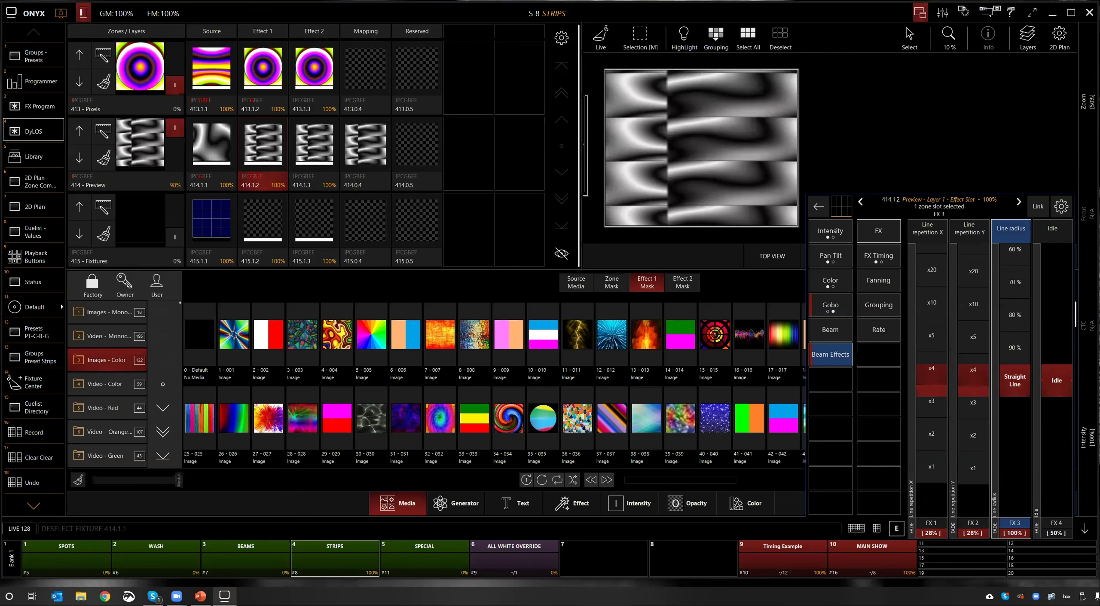
scroll(963, 443, down, 3)
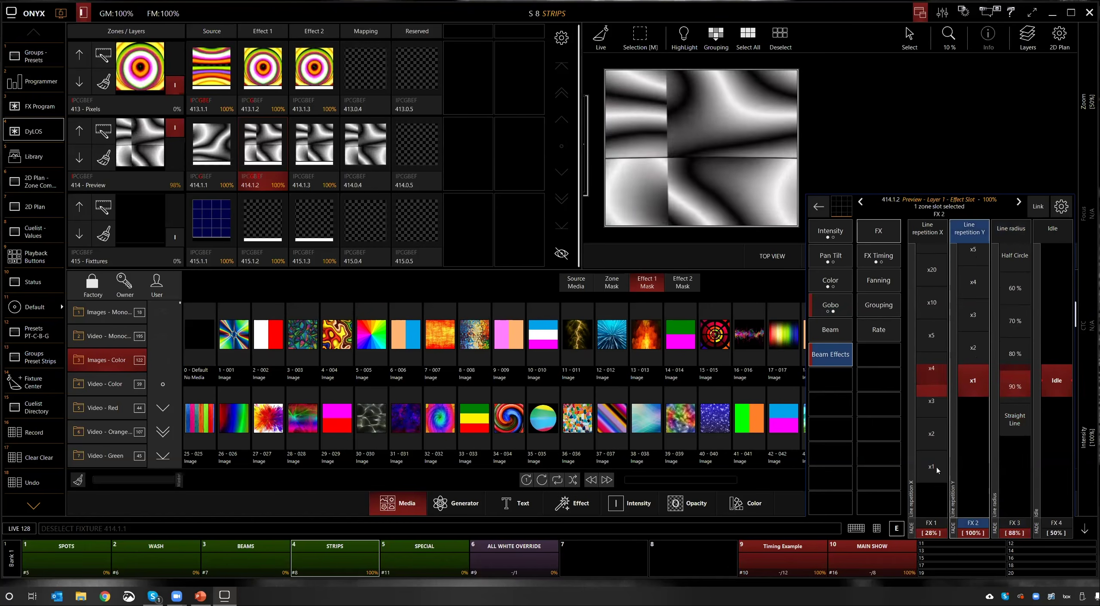
Step: Set the line effect's Line repetition X to x1 and its Line repetition Y to x4 (25%)
scroll(934, 438, down, 3)
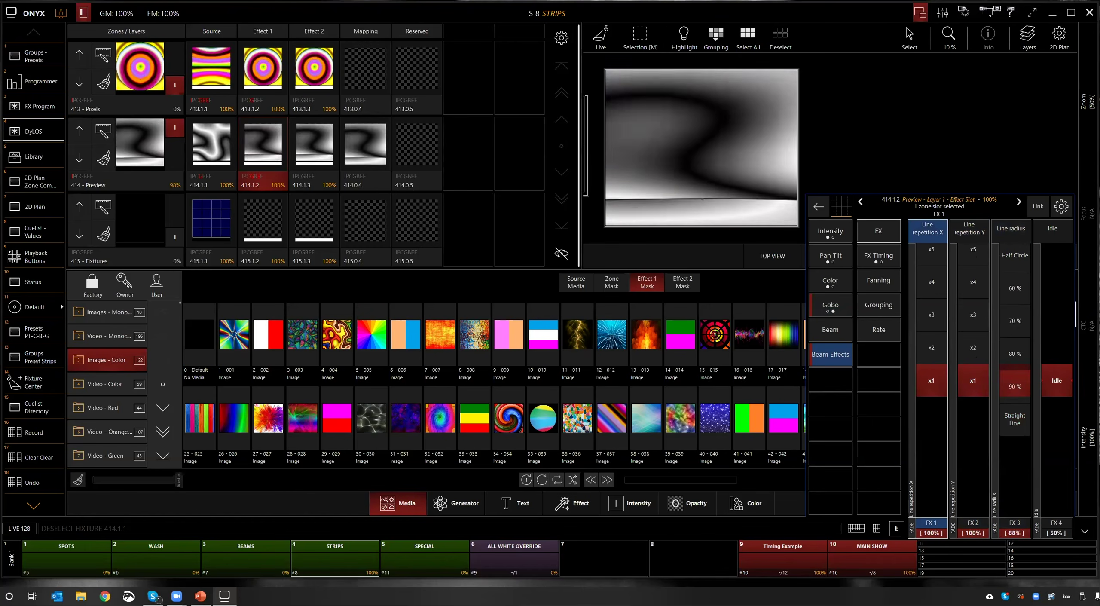
scroll(973, 386, up, 3)
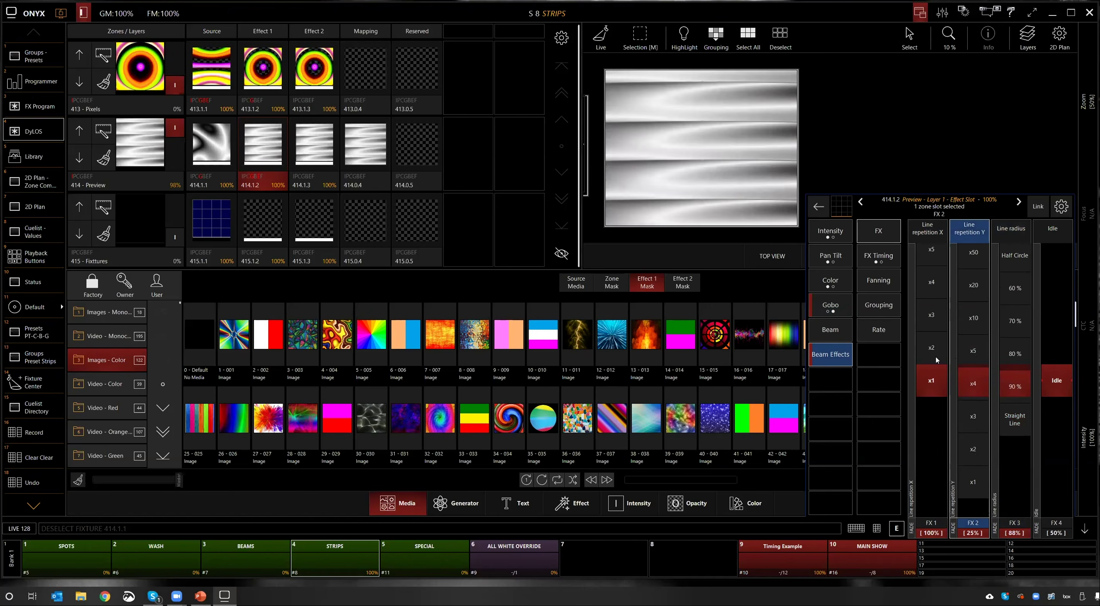
scroll(931, 378, up, 1)
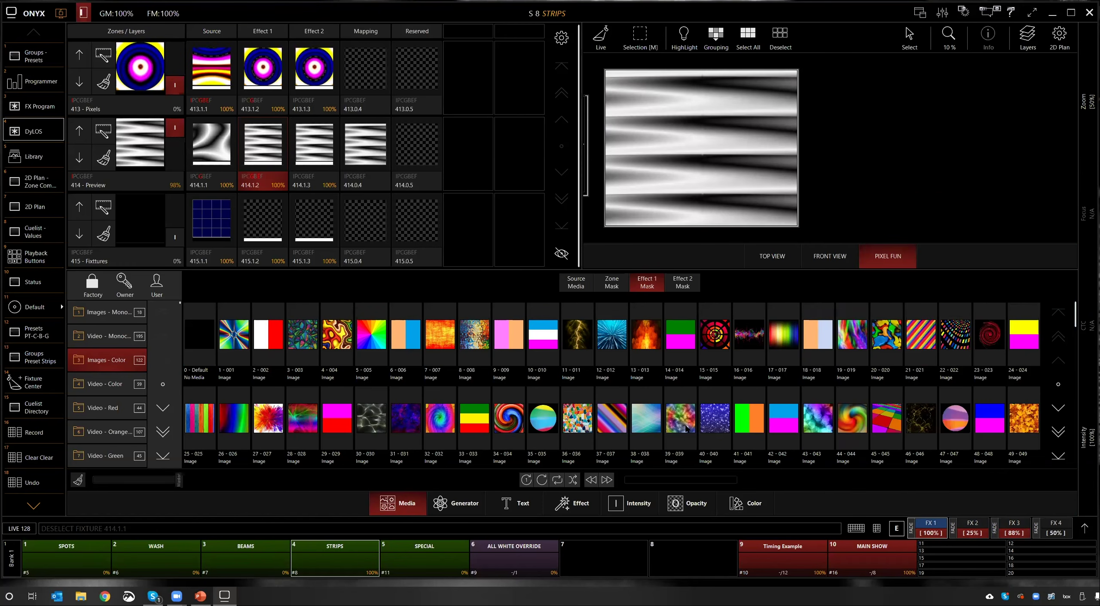
Step: Try the two-color gradient from the Color Effects folder on the Preview layer's Effect 1 and undo it
click(571, 502)
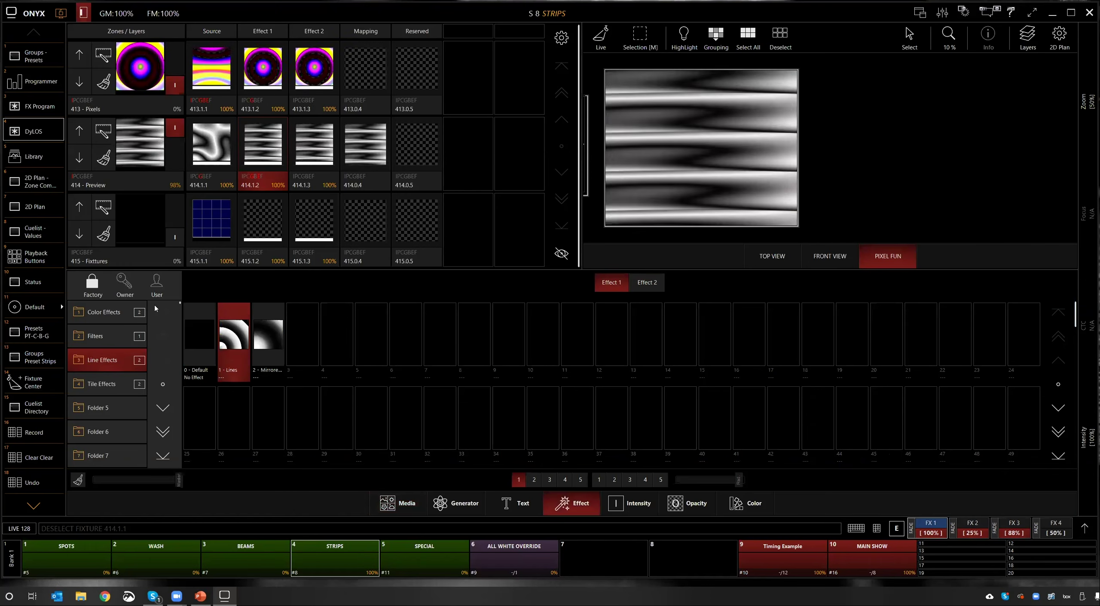
click(100, 314)
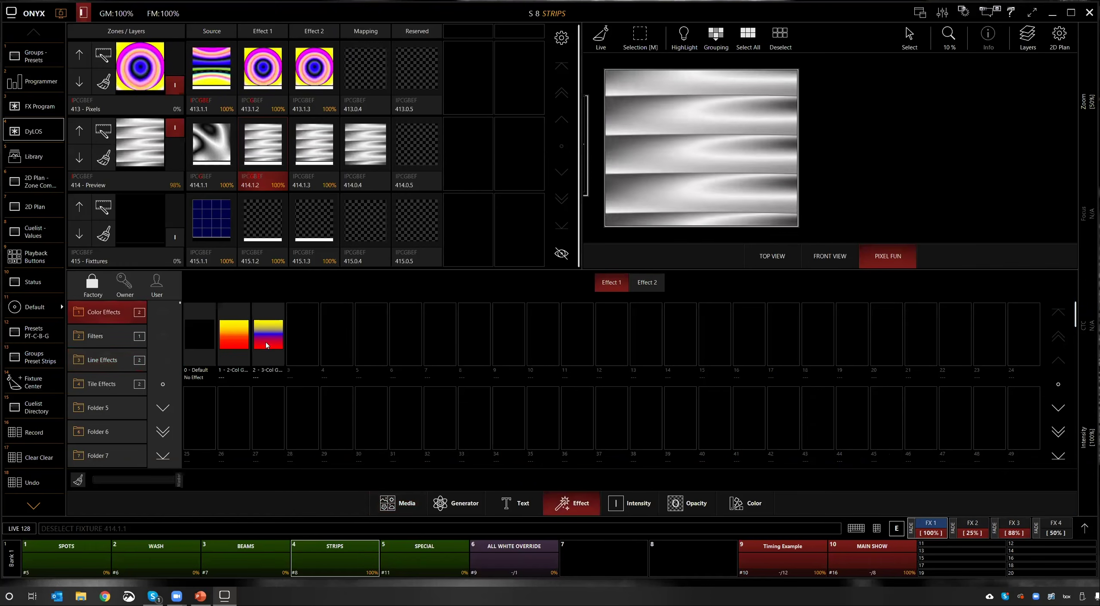
click(238, 336)
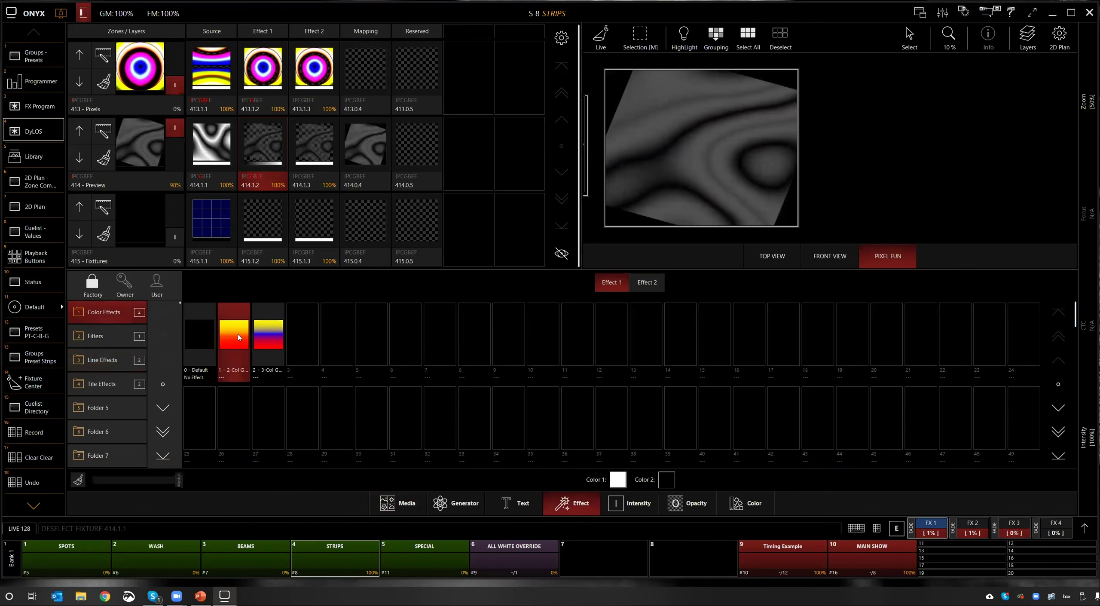
click(620, 483)
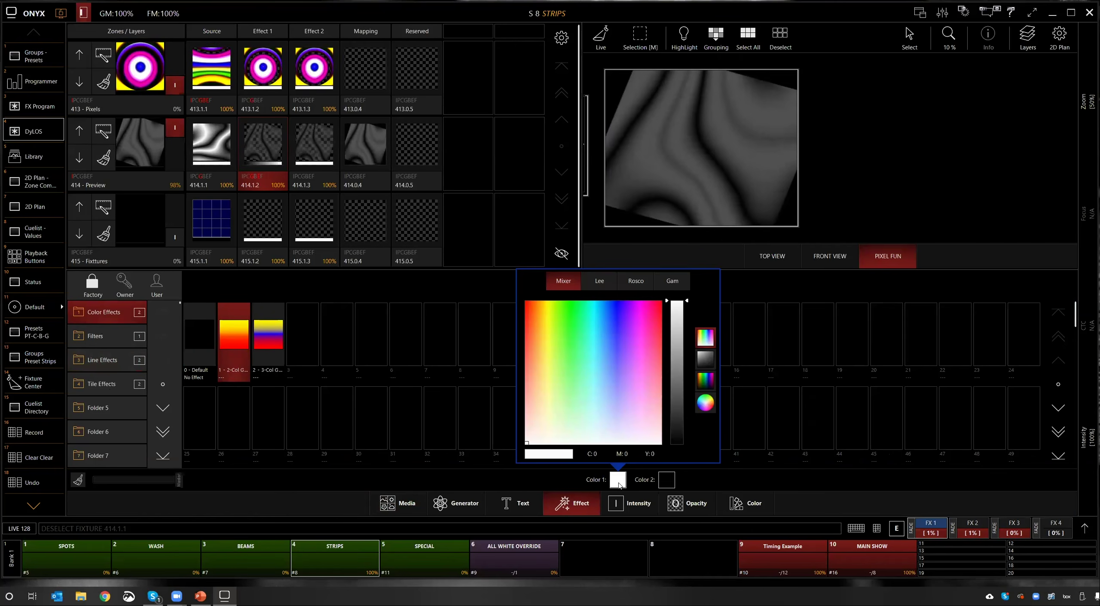
key(Escape)
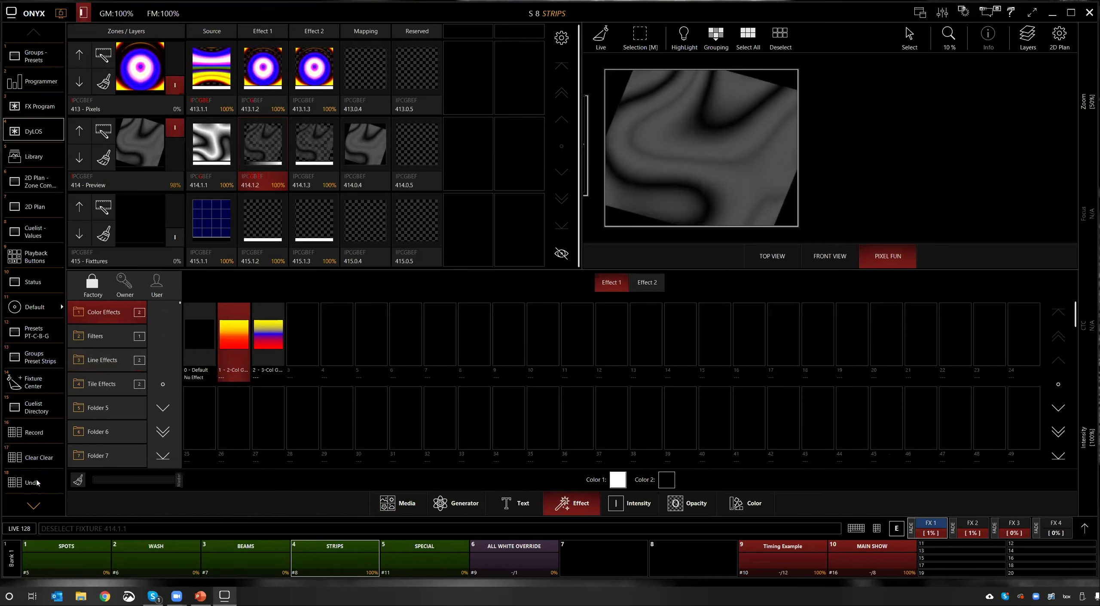
click(36, 482)
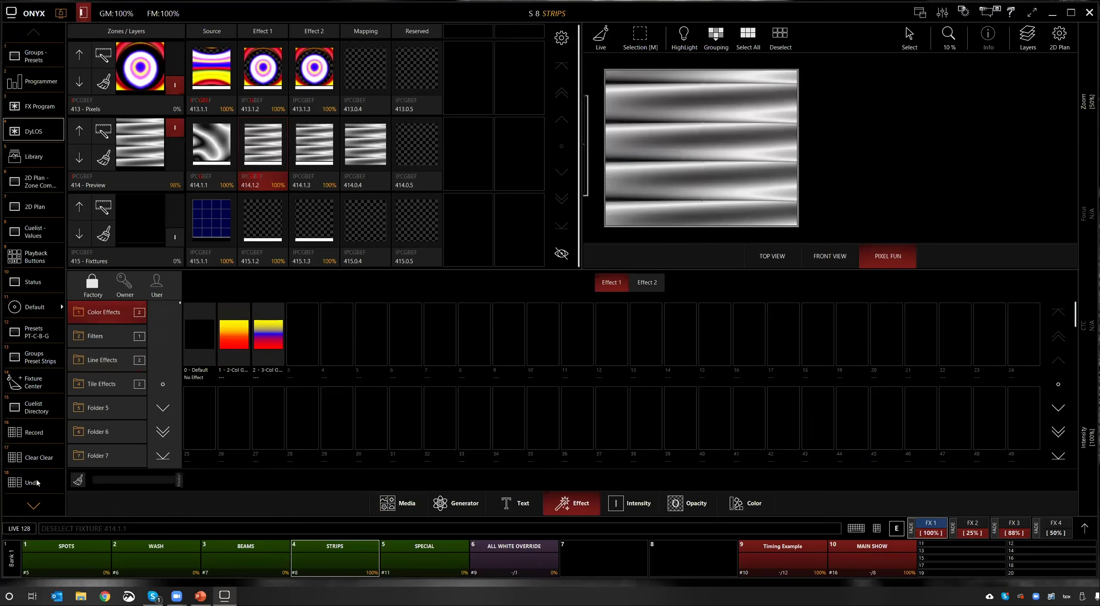
Step: Apply the two-color gradient from Color Effects to the Preview layer's Effect 2 and set its Color 1 to red
click(267, 182)
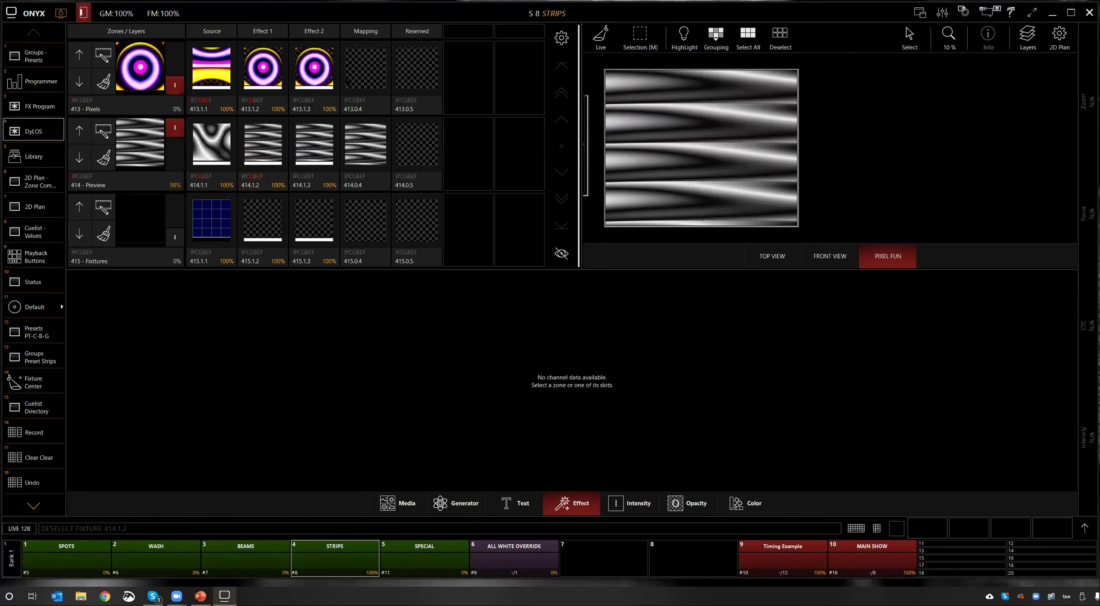
click(327, 181)
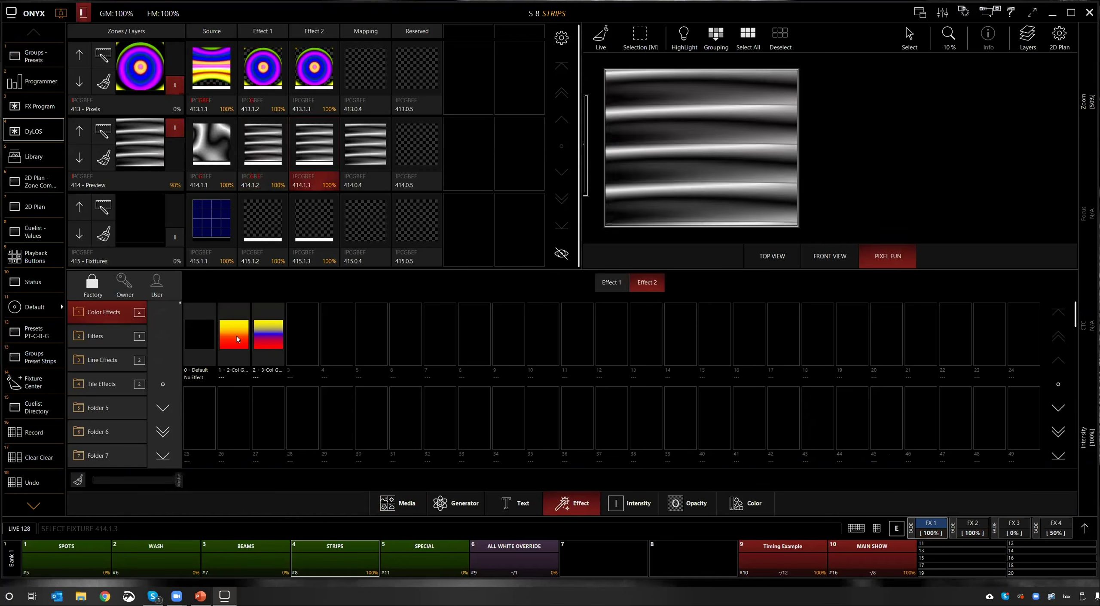
click(613, 480)
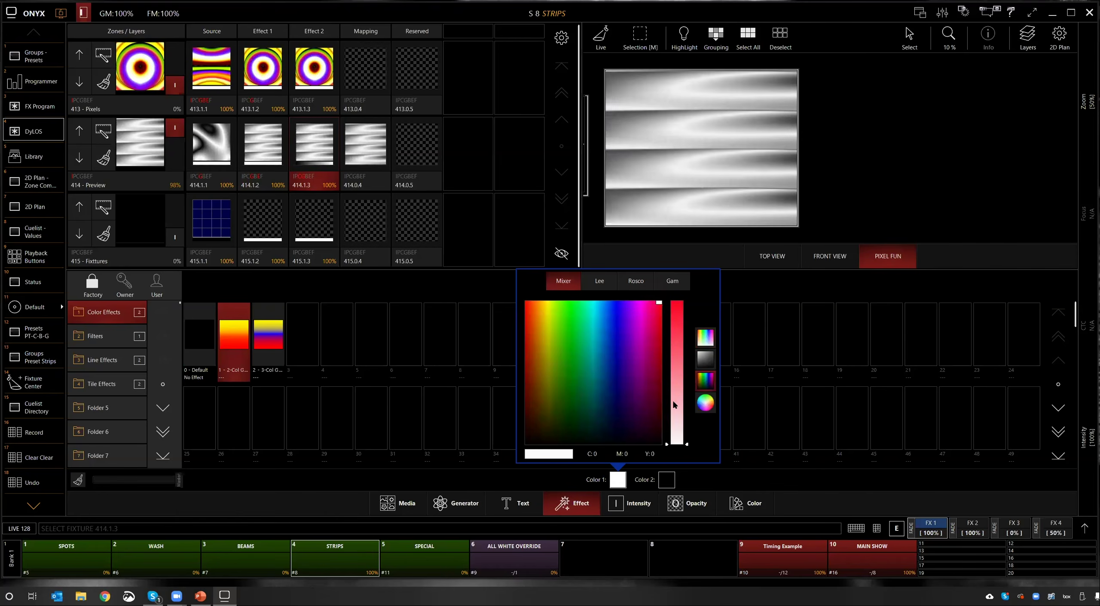
click(659, 301)
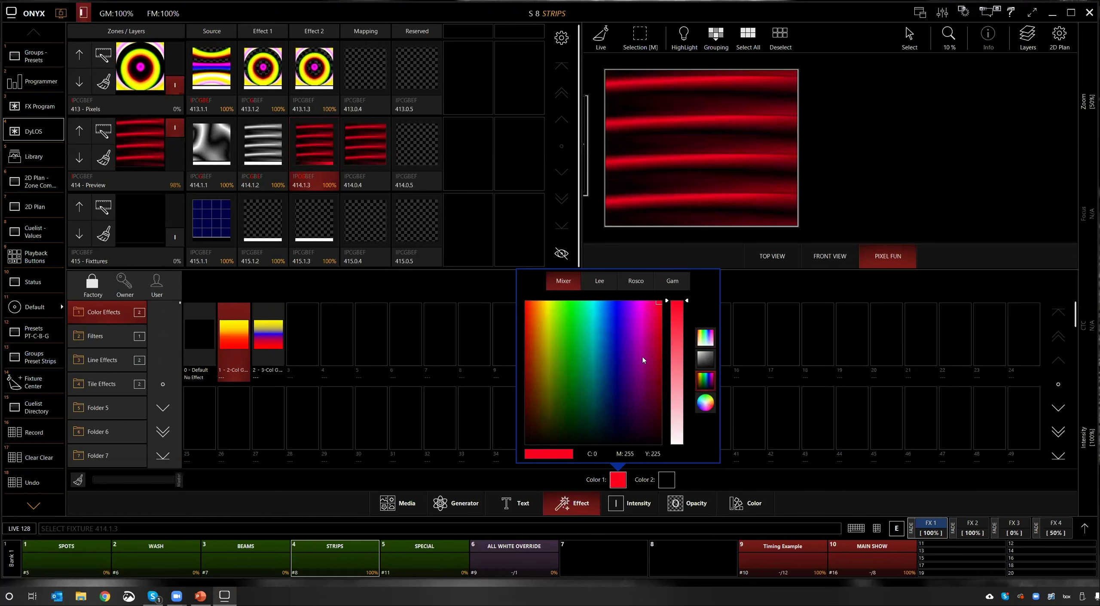
Step: Set Color 2 of the Preview layer's two-color gradient to blue (C 250, M 255, Y 0)
click(665, 481)
click(664, 480)
click(665, 480)
click(666, 480)
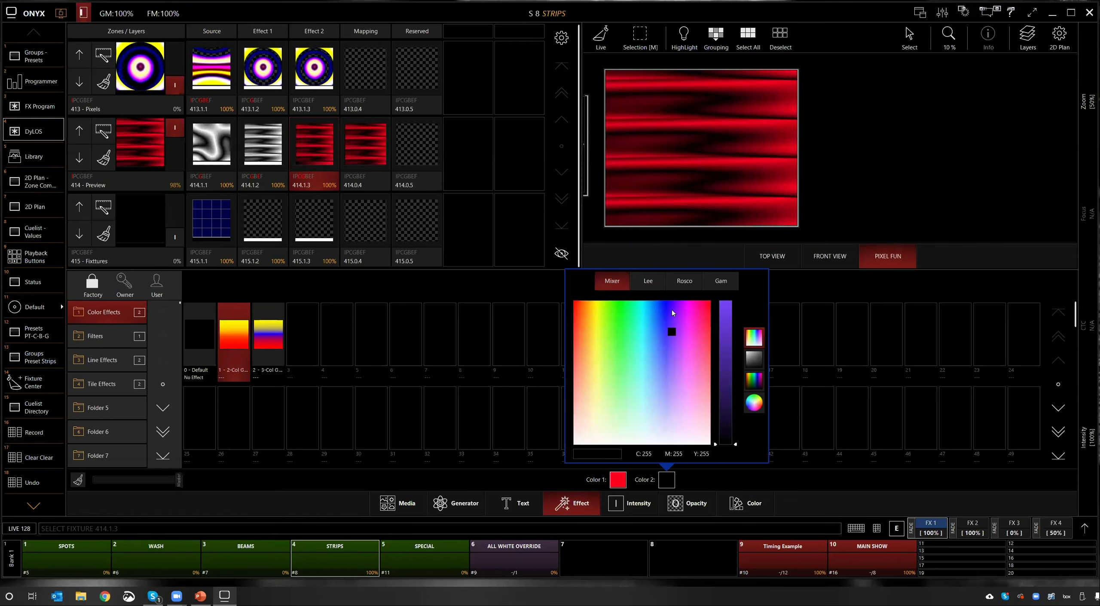
drag(713, 317, 713, 274)
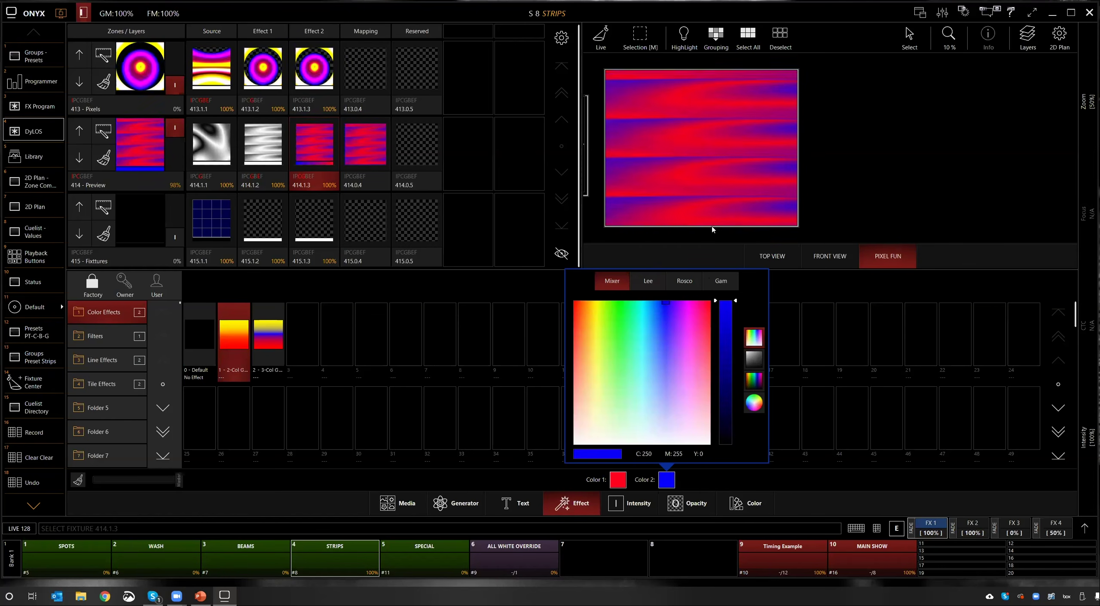
click(546, 294)
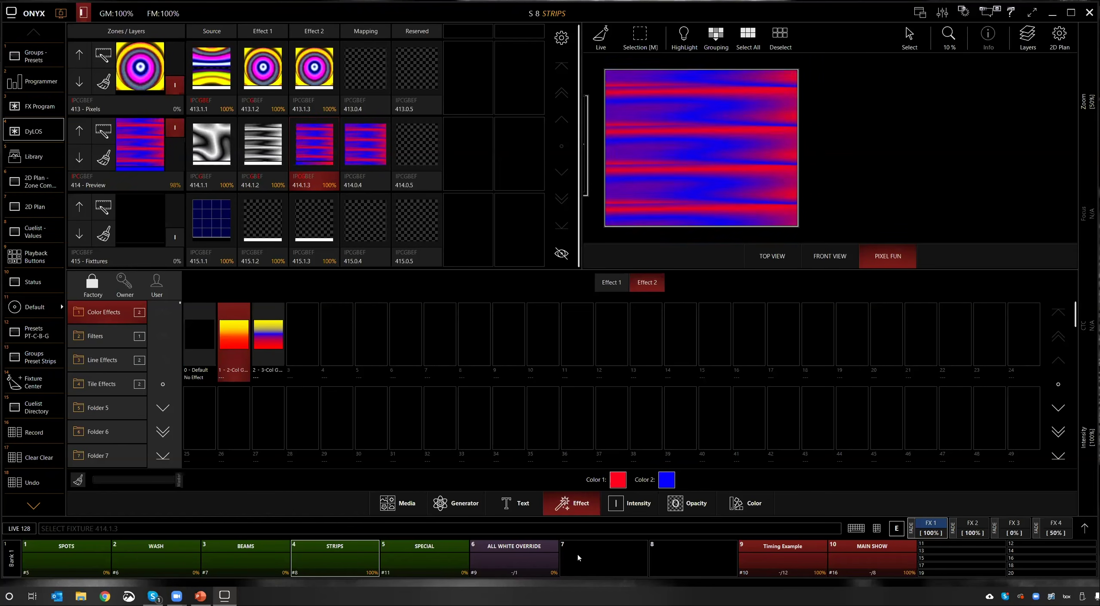
Step: Raise the Preview layer's intensity to 100%
scroll(375, 560, down, 1)
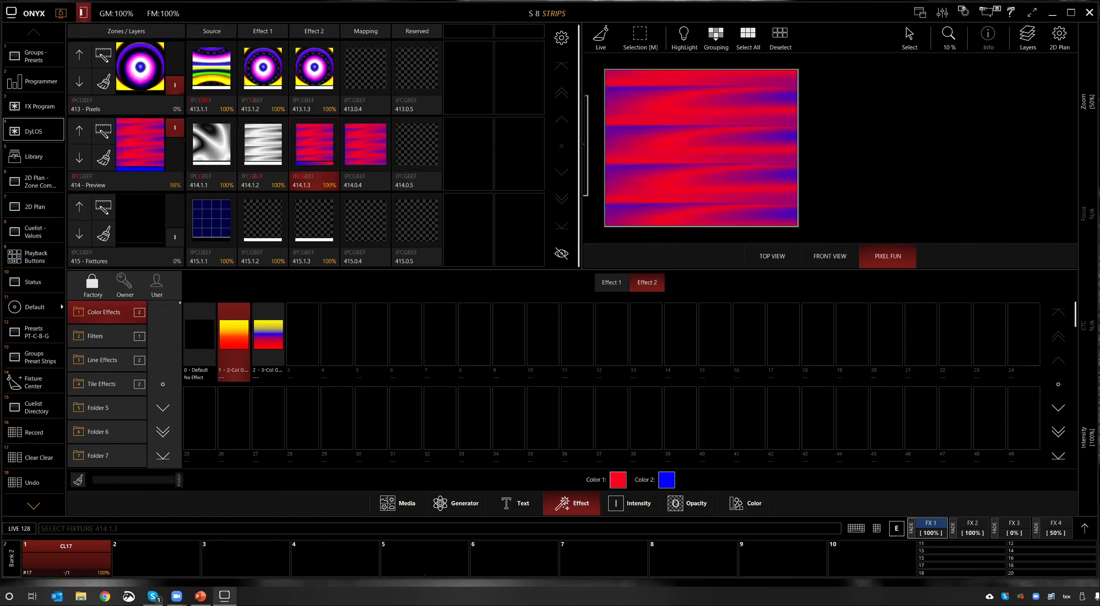
scroll(574, 559, up, 1)
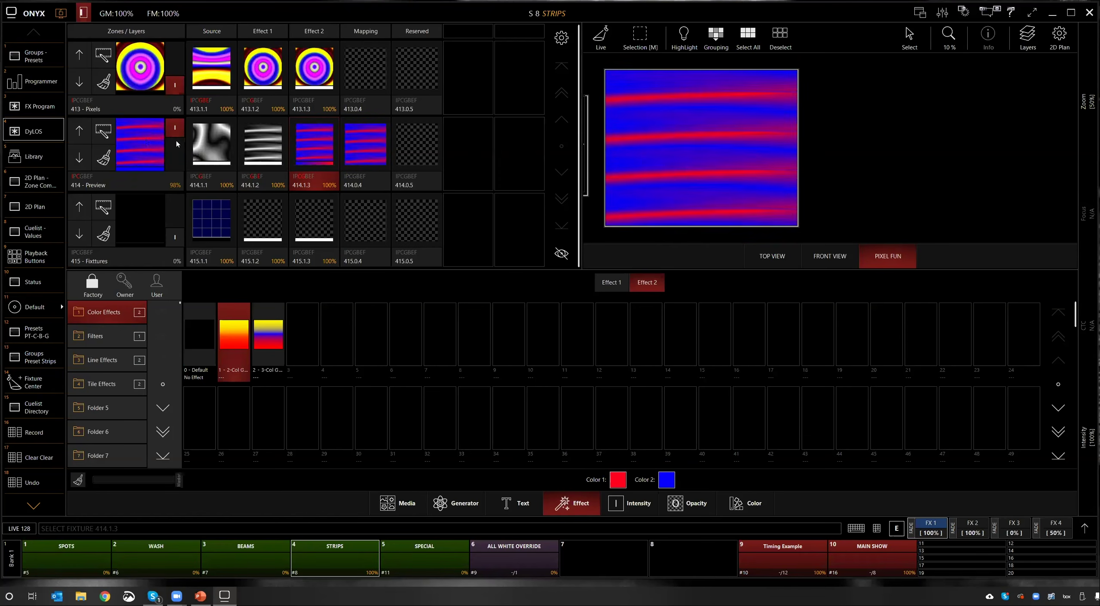
click(173, 182)
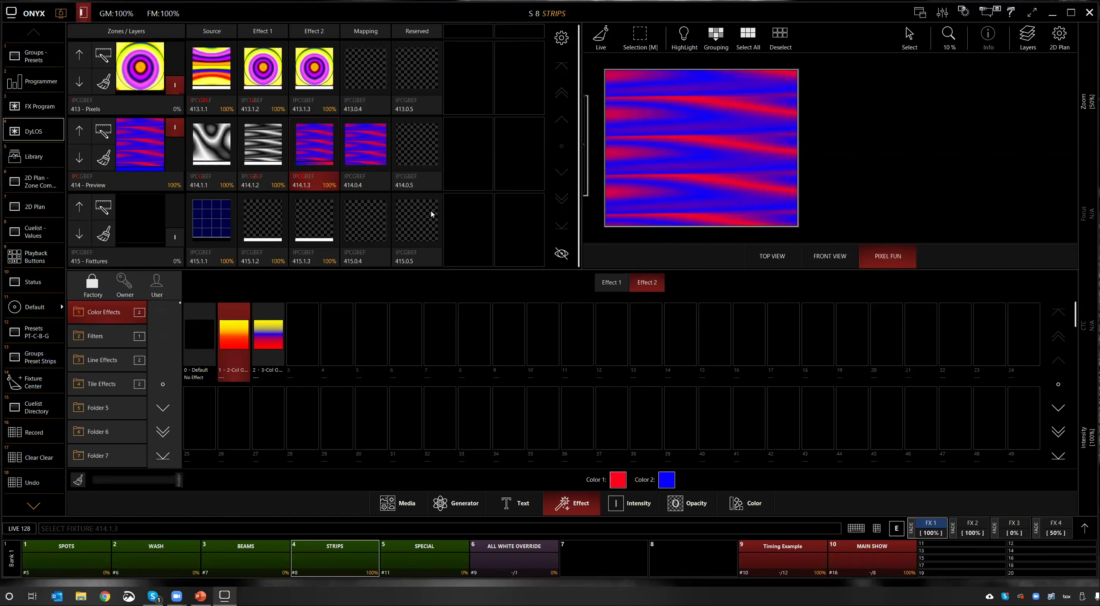
Step: Set the Line radius of the Preview layer's Effect 1 to 59% and its Line repetition Y to 38%, near x3
click(273, 148)
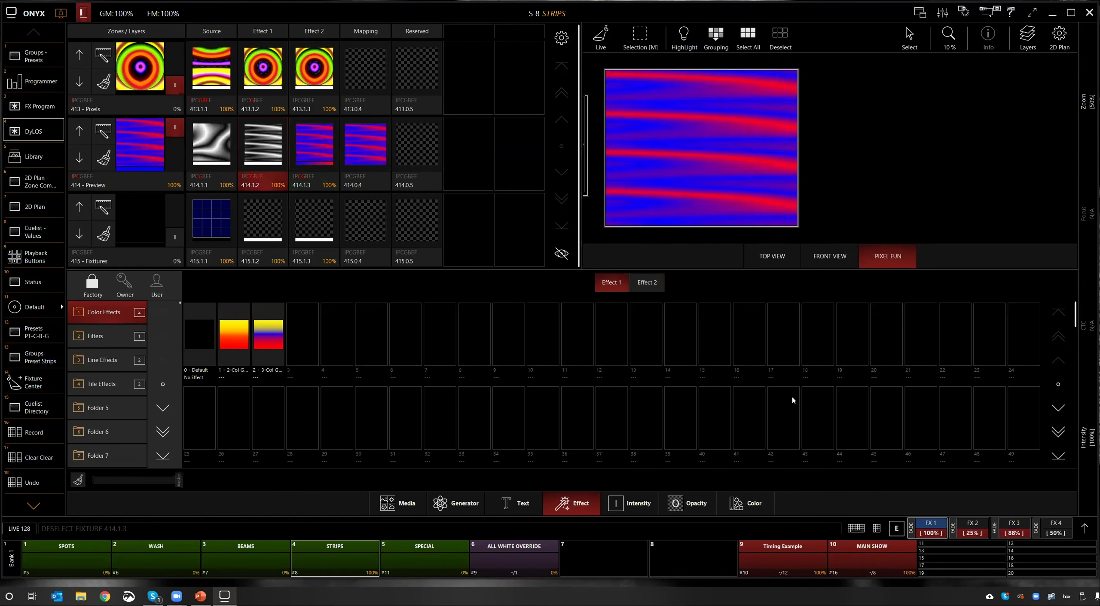
click(1084, 530)
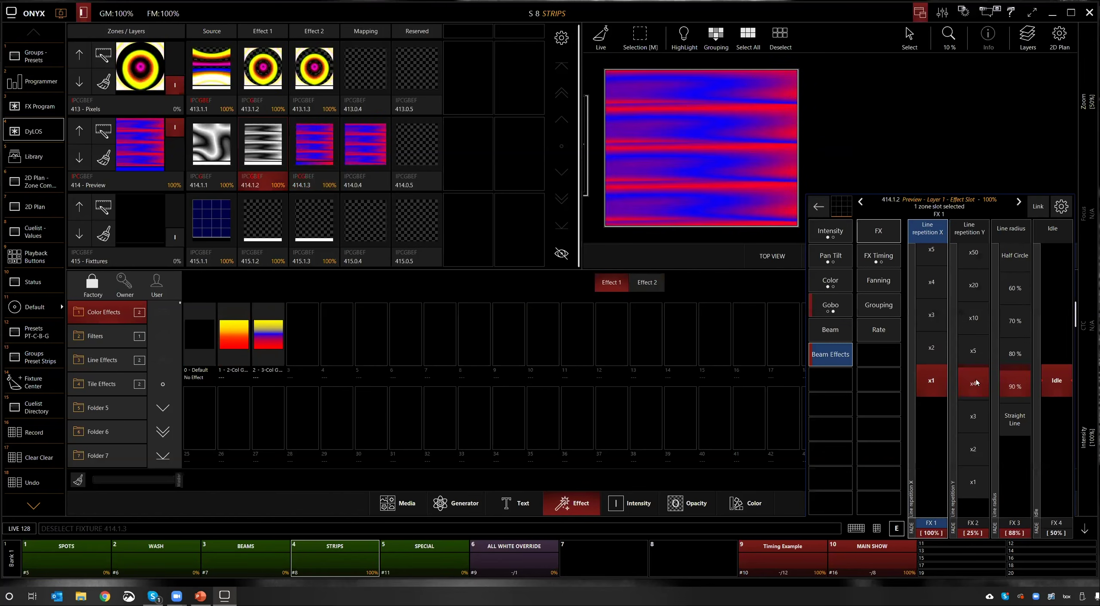
drag(1015, 380, 1014, 567)
drag(1015, 477, 1014, 372)
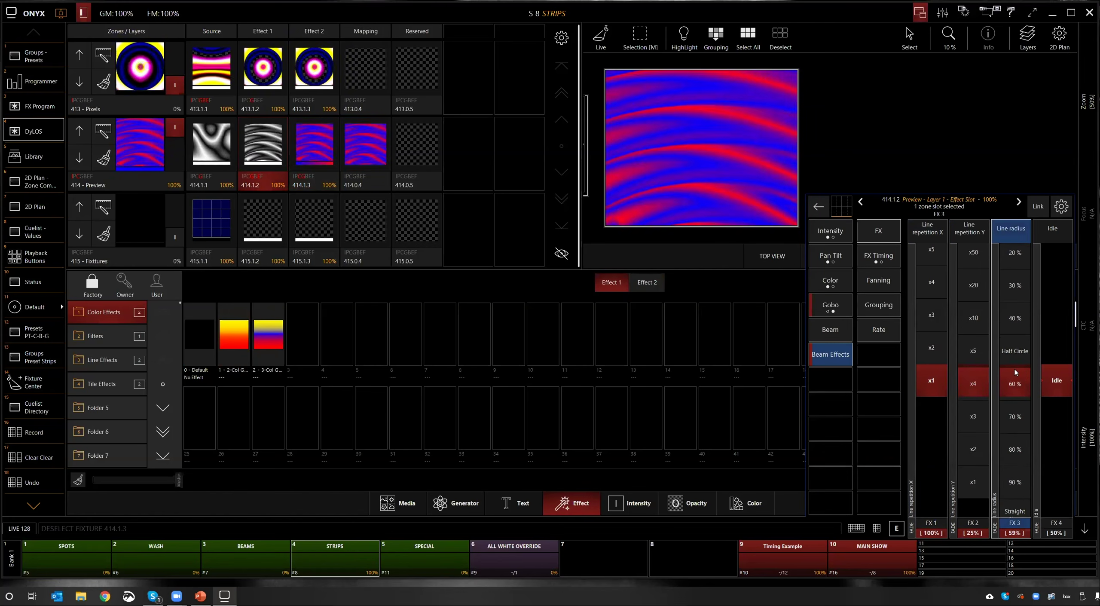
drag(972, 481, 973, 437)
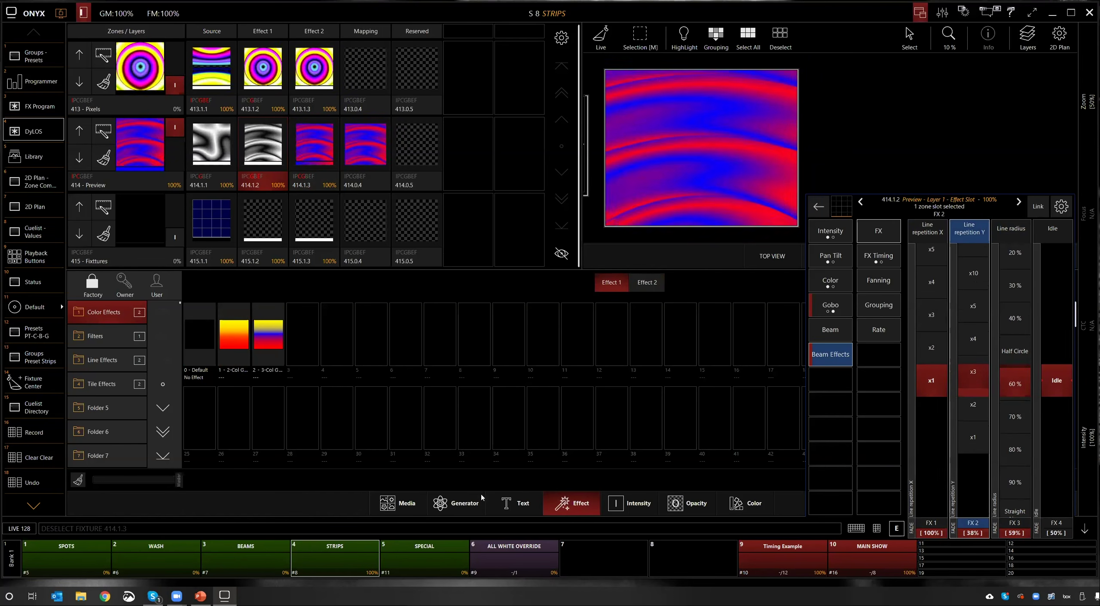
Step: Load color image 4 - 004 and then clip 31 from the Video - Monochrome folder as the Preview layer's Effect 1 mask
click(229, 164)
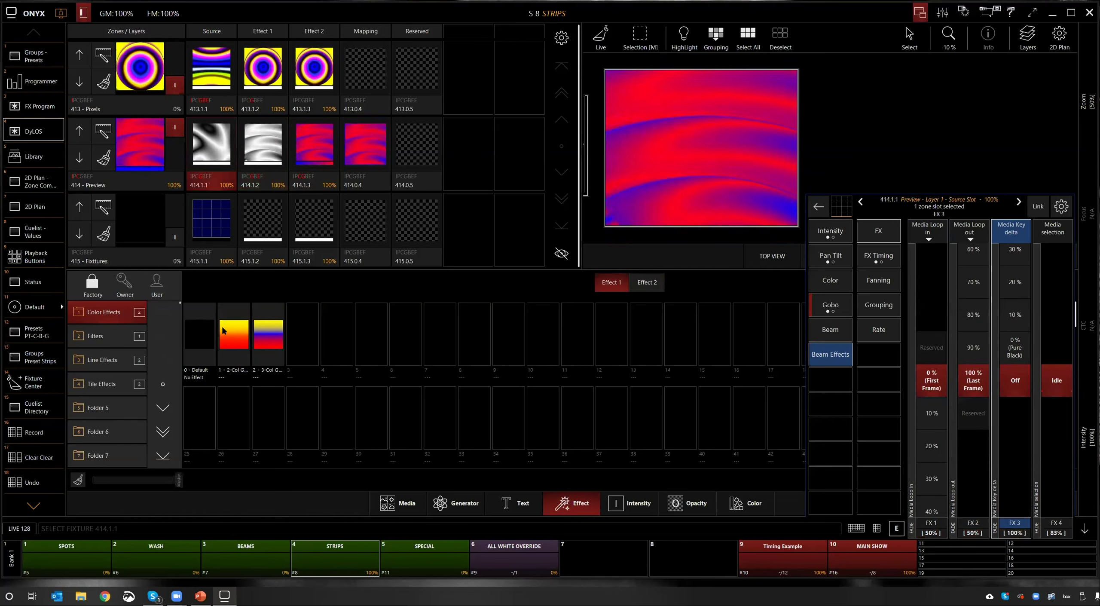
click(414, 507)
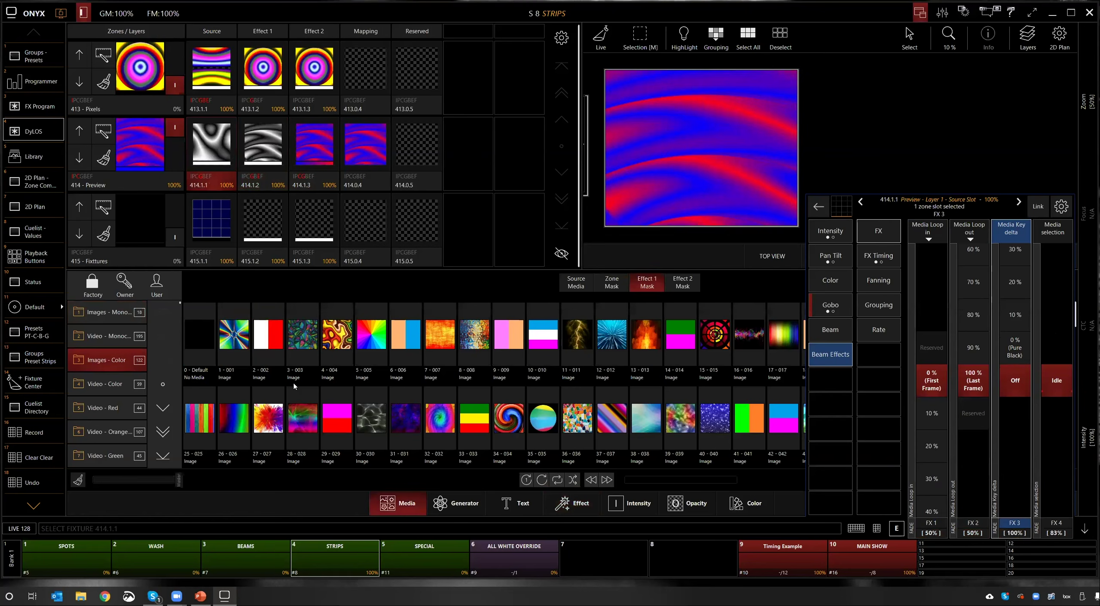
click(344, 343)
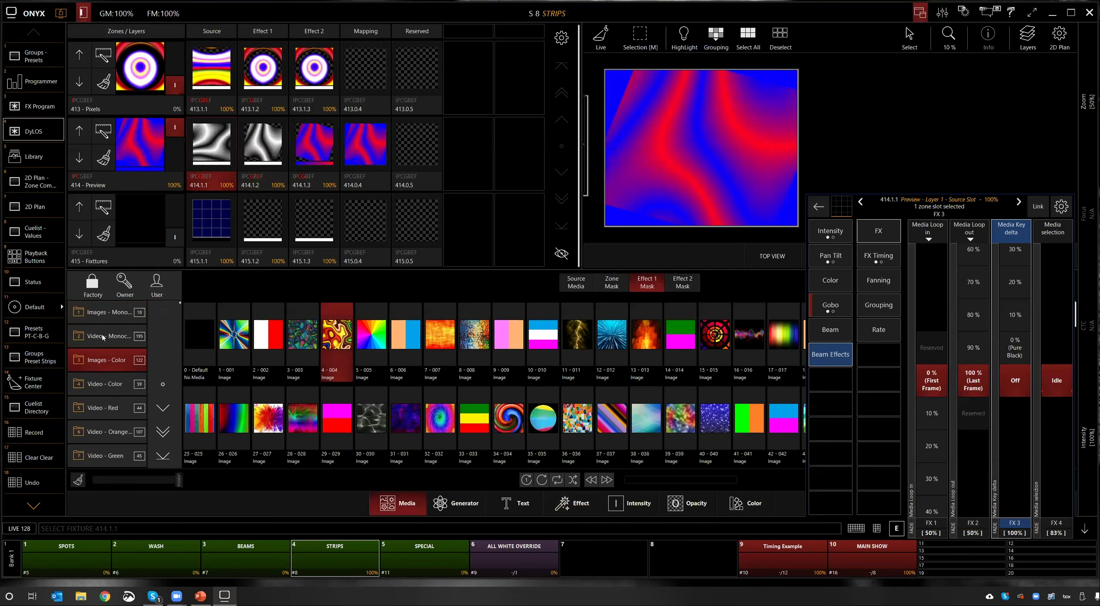
click(123, 339)
click(405, 419)
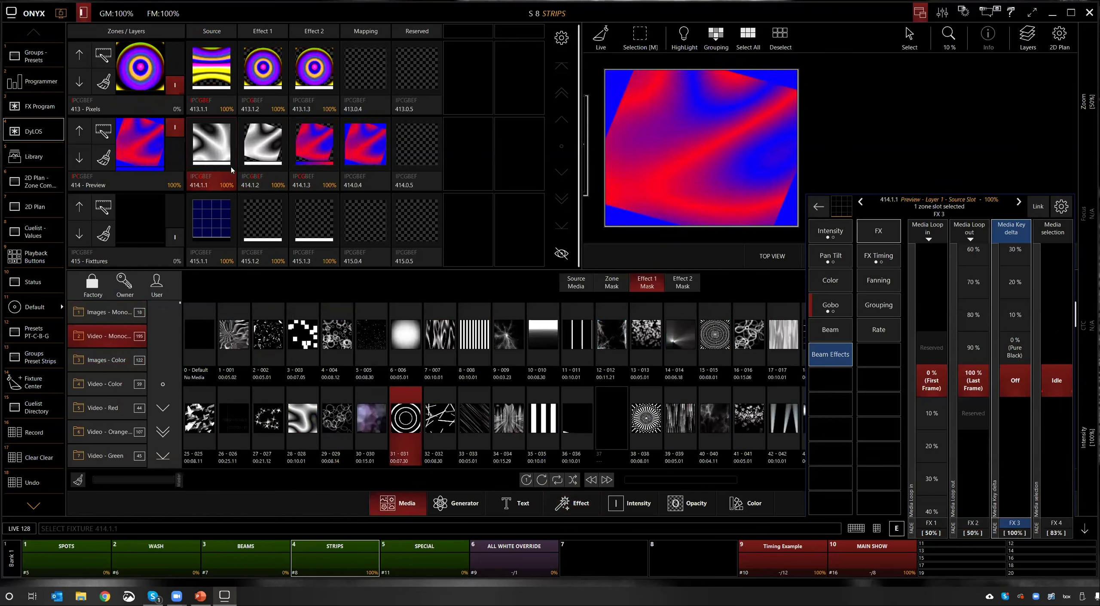
Step: Load clip 31 and then clip 7 - 007 from the Video - Monochrome folder as the Preview layer's source media
click(206, 154)
click(212, 146)
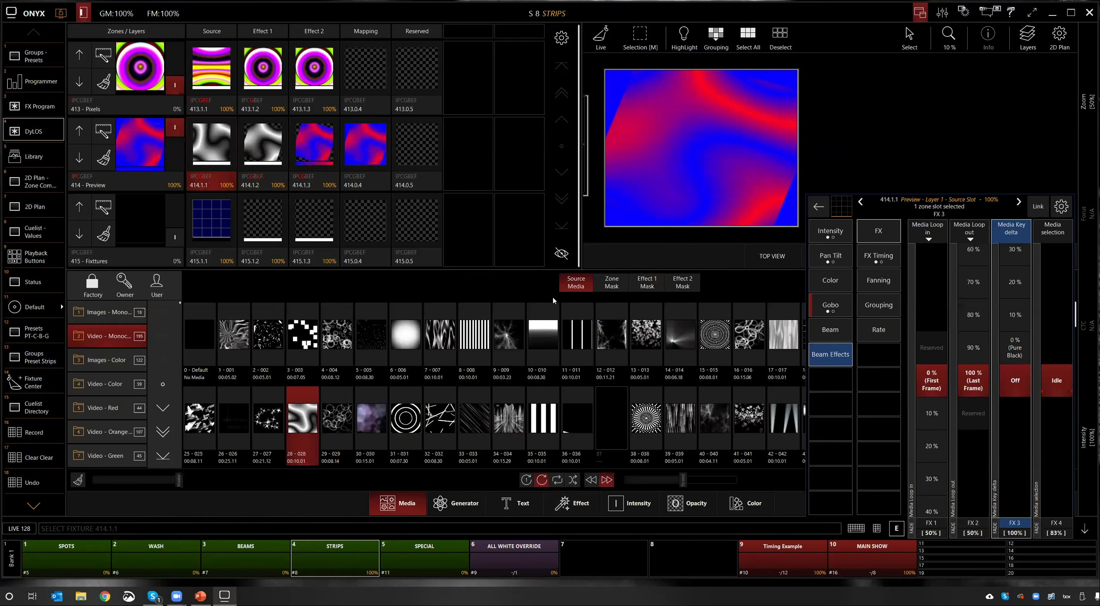
click(432, 404)
click(416, 417)
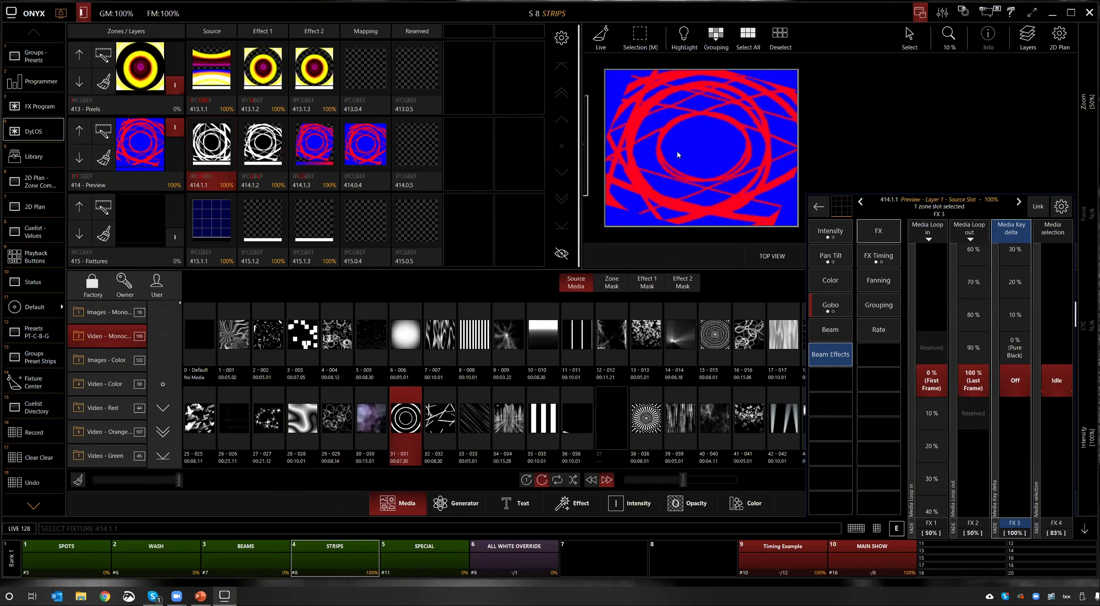
click(440, 339)
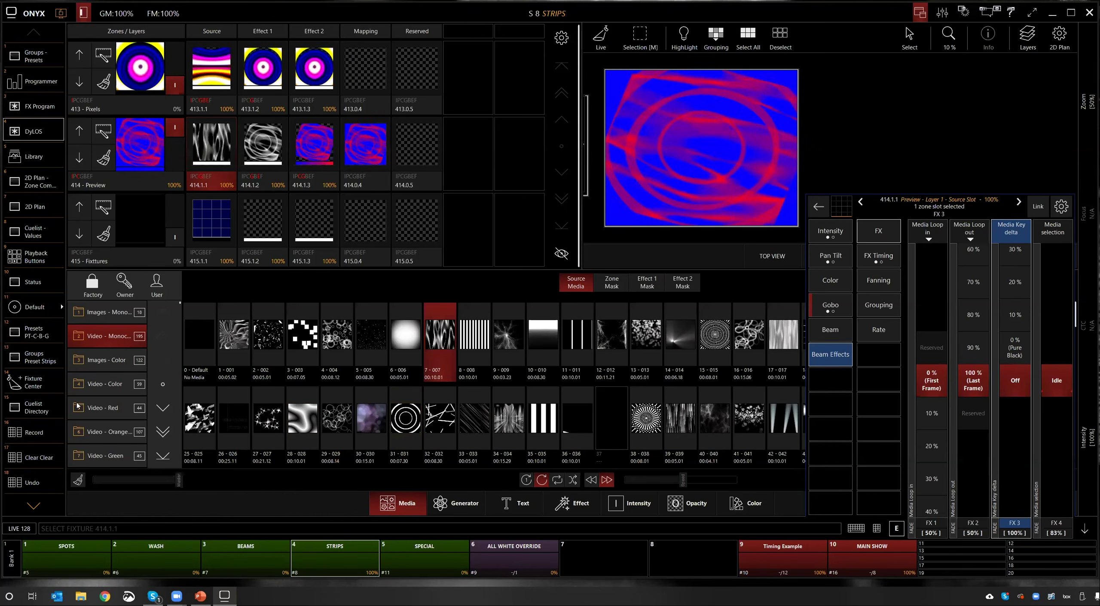
Step: Load clip 31 and then clip 32 from the Video - Monochrome folder as the Preview layer's source media
click(406, 423)
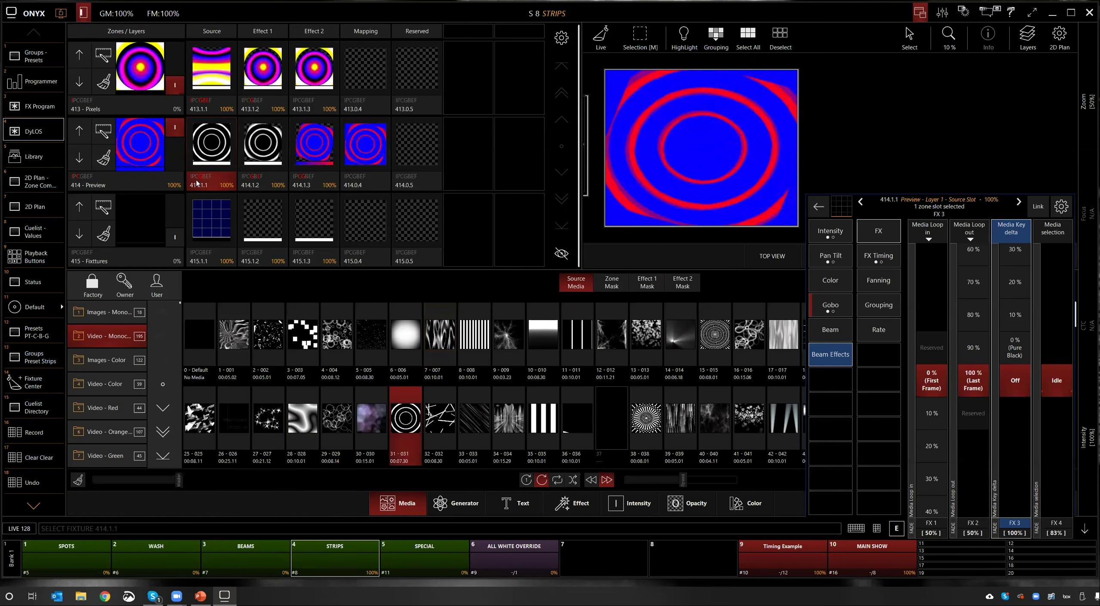
click(206, 149)
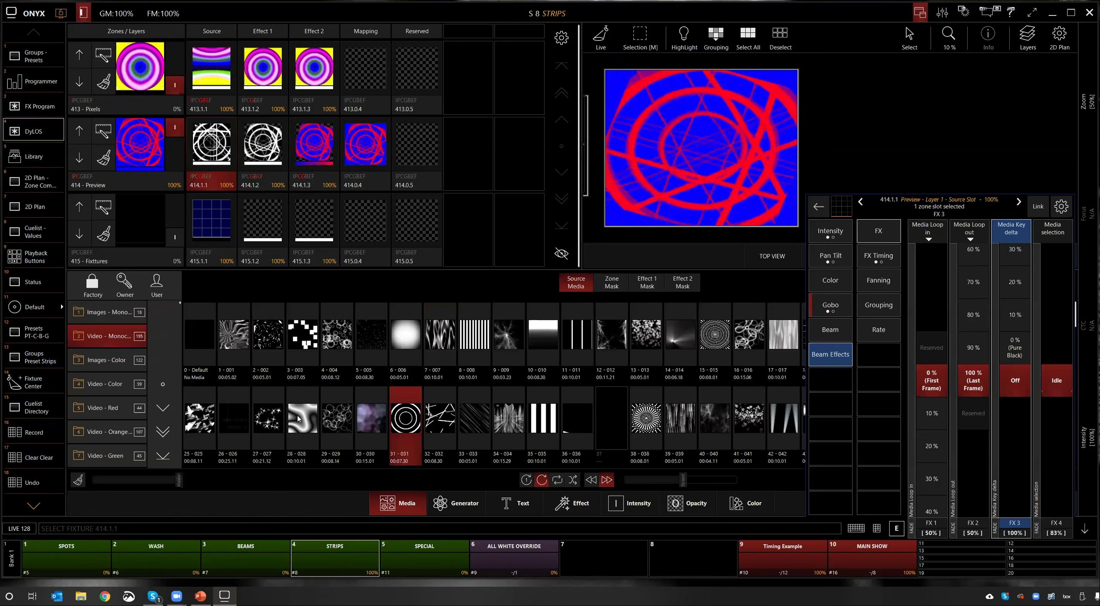
click(446, 421)
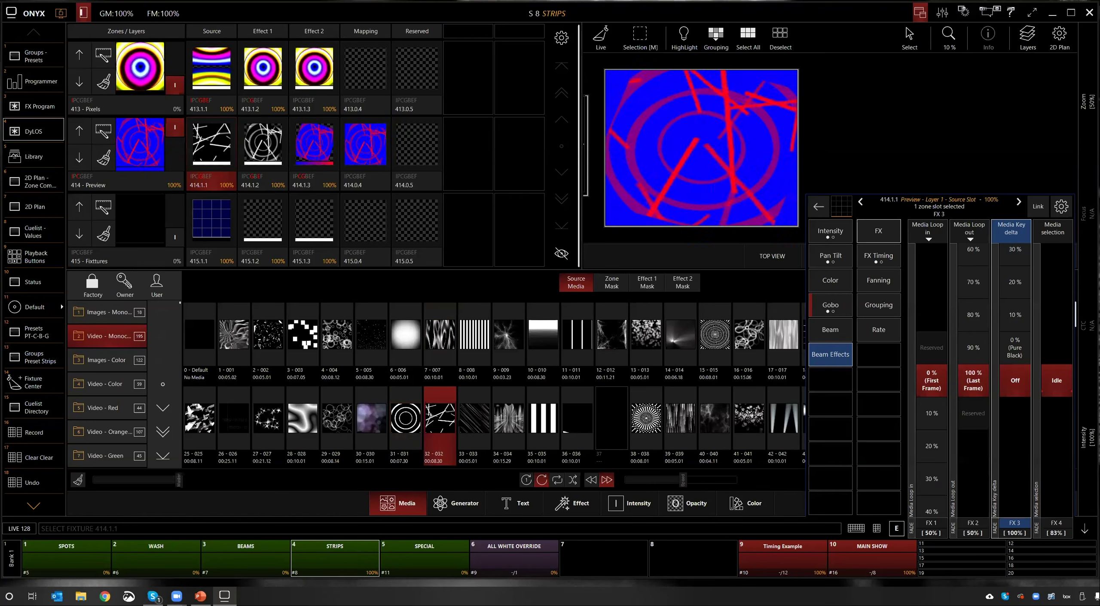
Step: Select the Preview layer and clear all values from the programmer
click(132, 147)
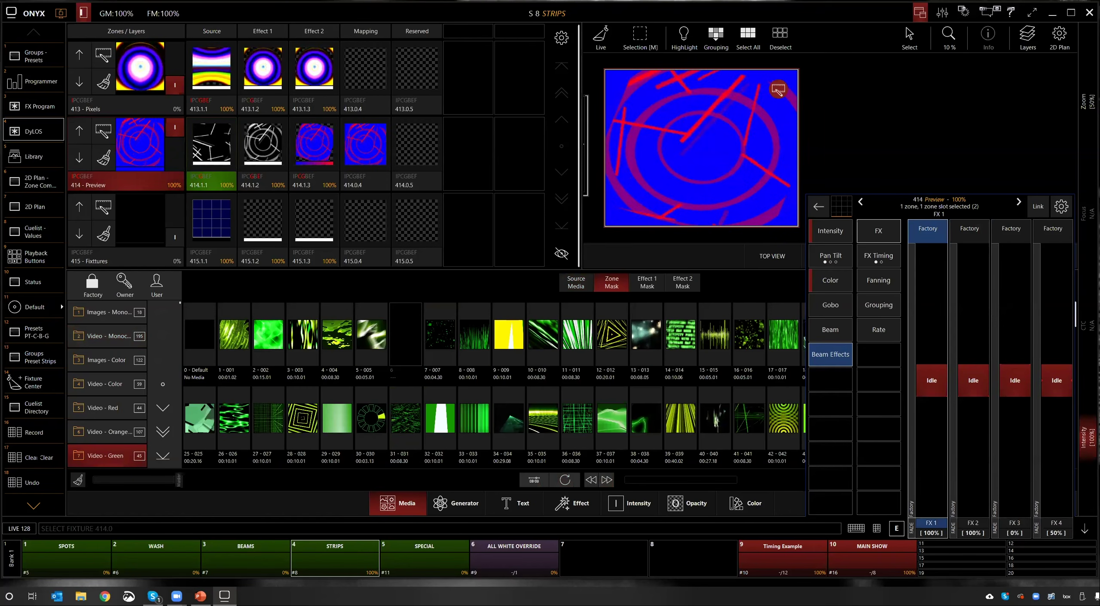
click(39, 458)
click(40, 458)
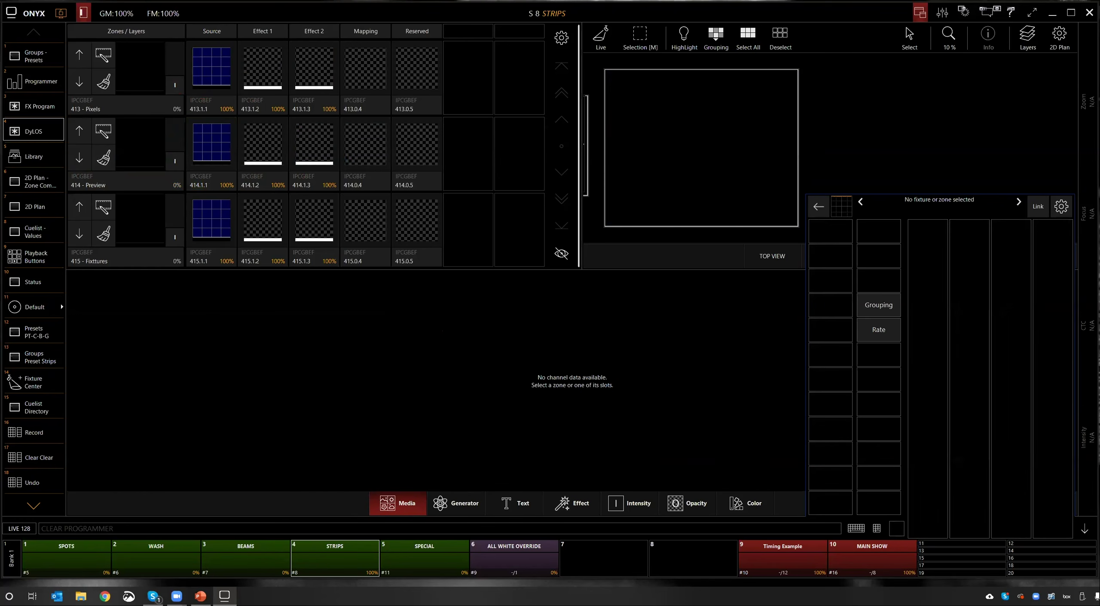
mouse_move(176, 596)
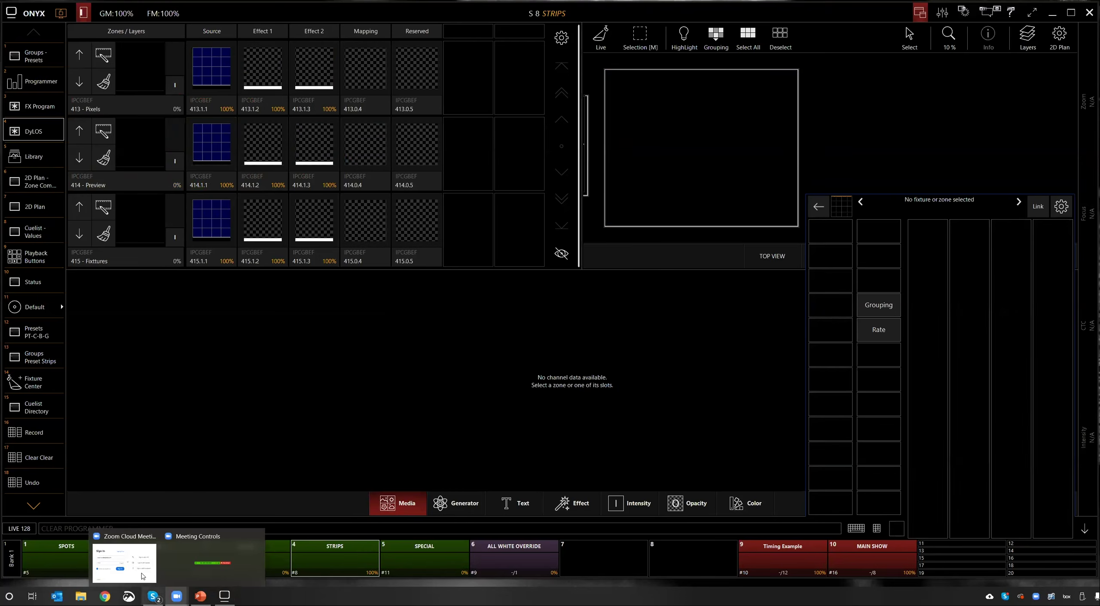
mouse_move(143, 575)
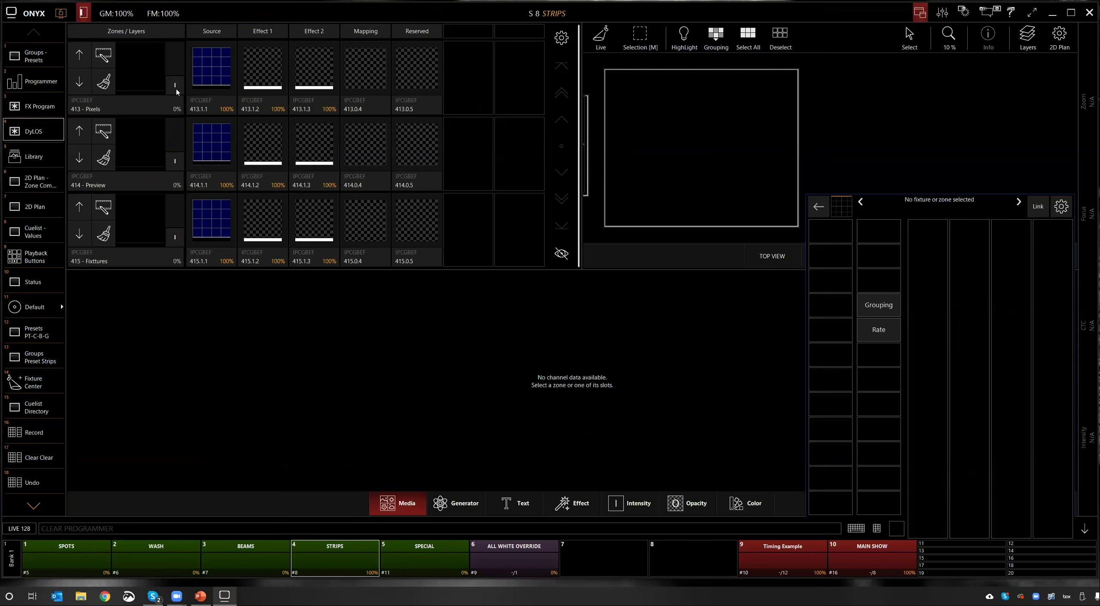
Step: Raise the Pixels layer's intensity to 100% and load clip 13 - 013 from the Video - Color folder as its source media
drag(176, 92, 170, 38)
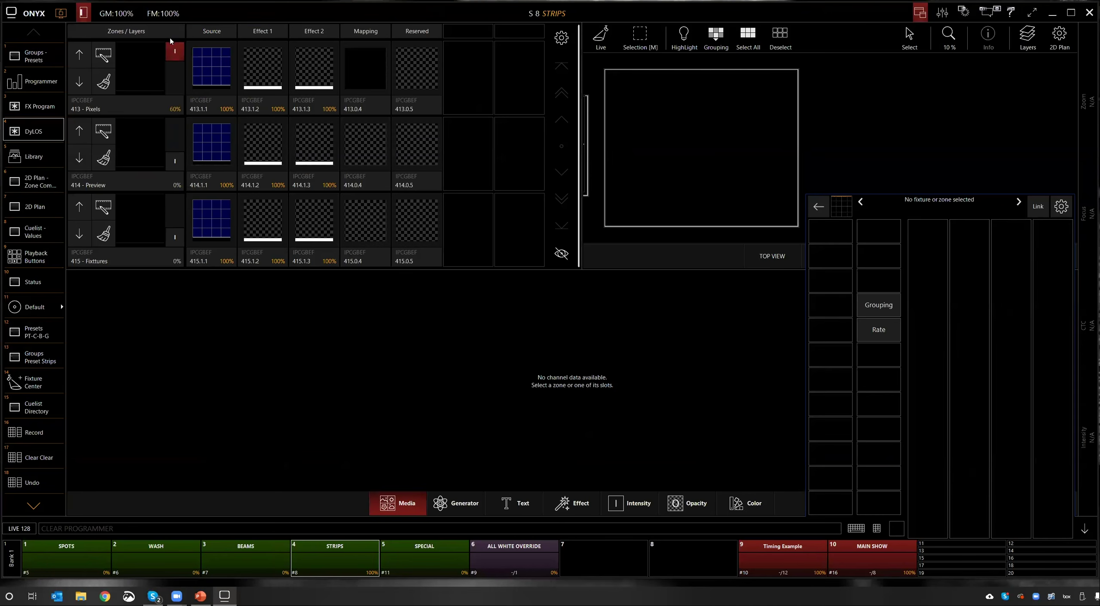
click(209, 68)
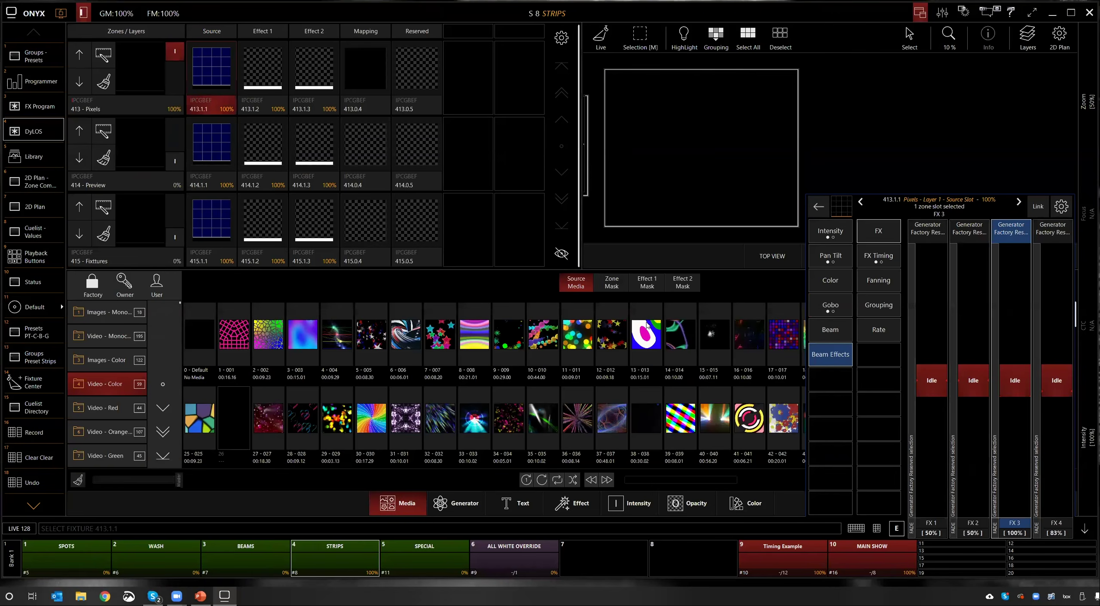
click(647, 325)
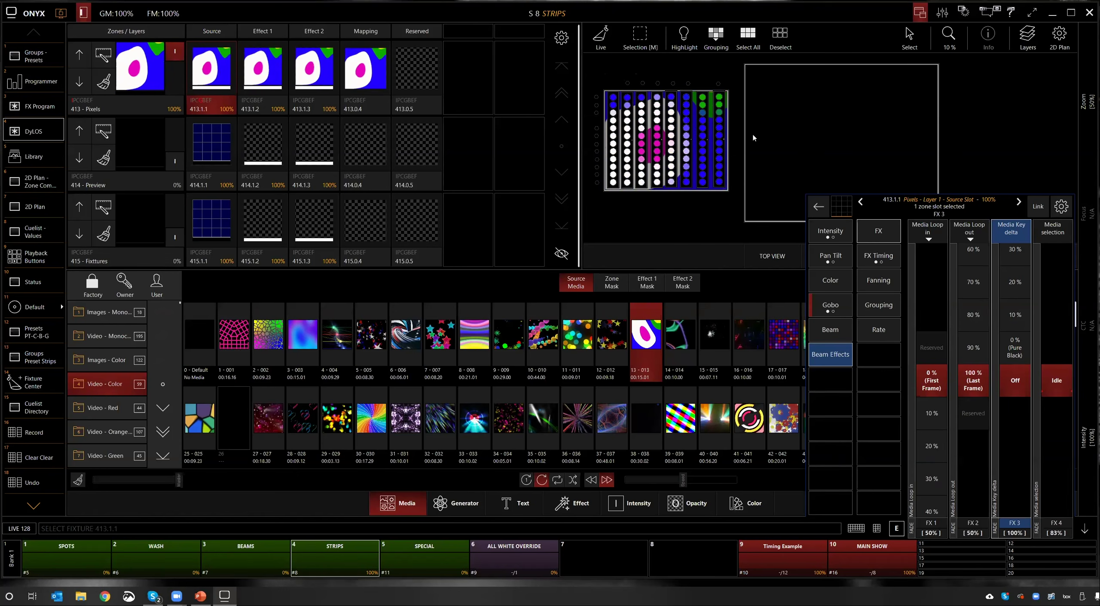
Step: Raise the Preview layer's intensity to 100% and make its source slot the only selected slot
drag(768, 140, 623, 148)
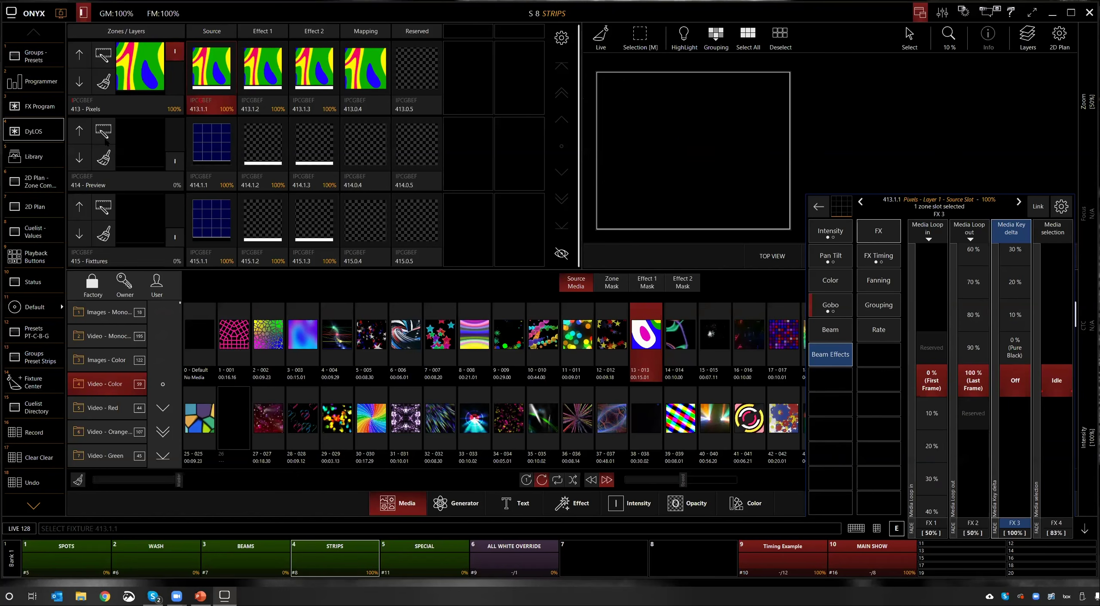
click(176, 158)
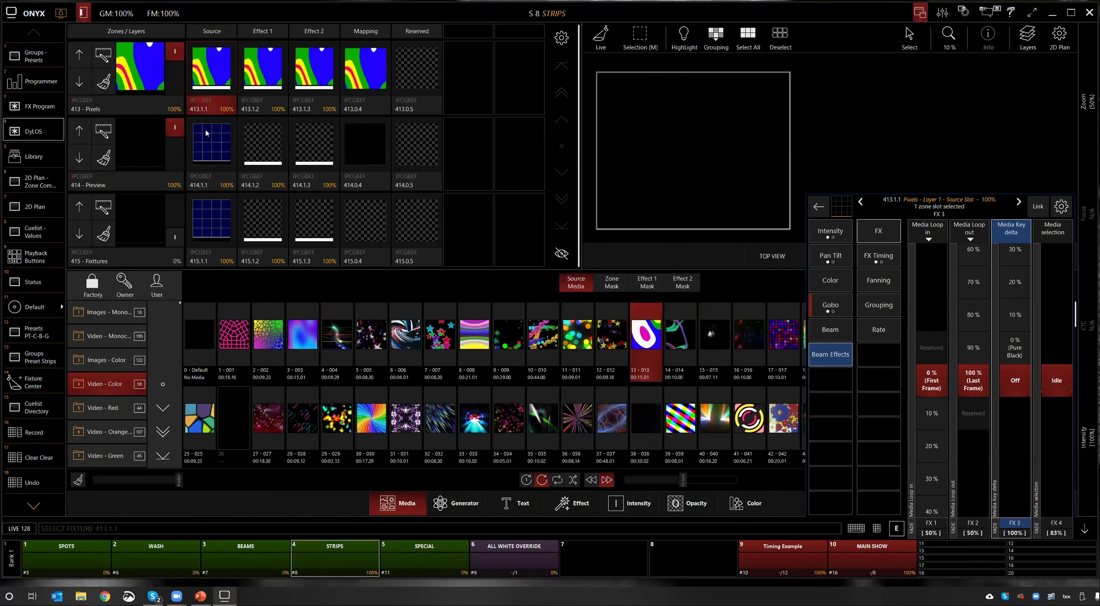
click(207, 135)
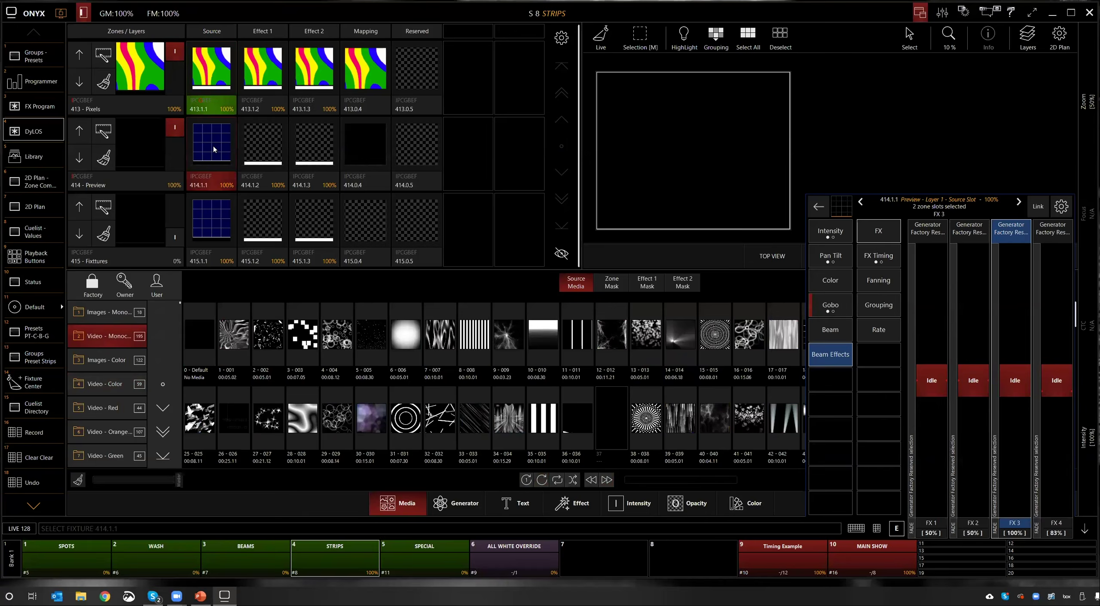
click(213, 146)
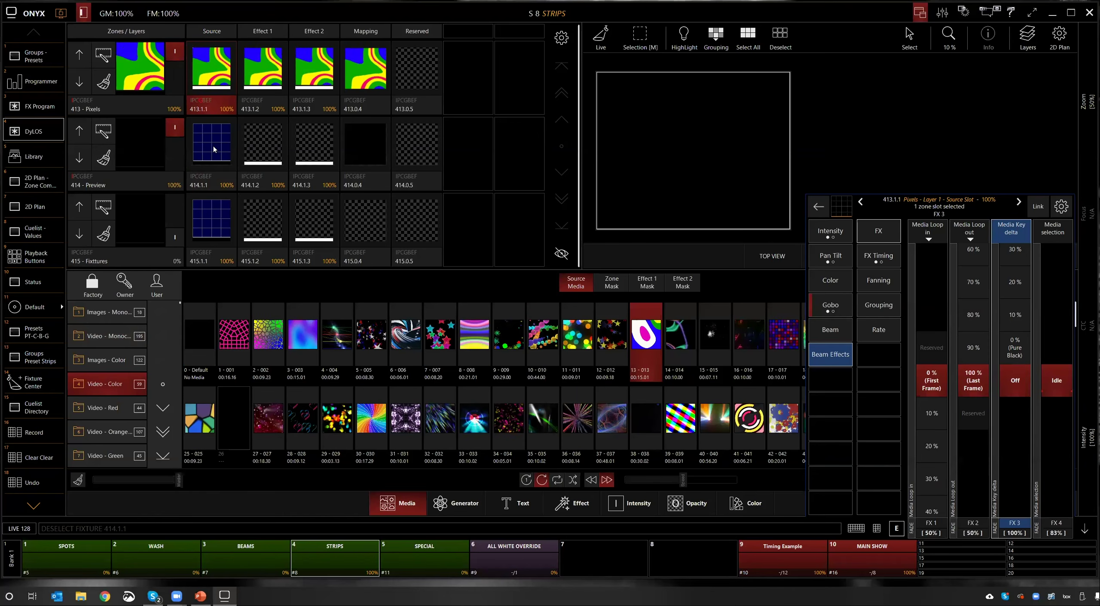
click(213, 146)
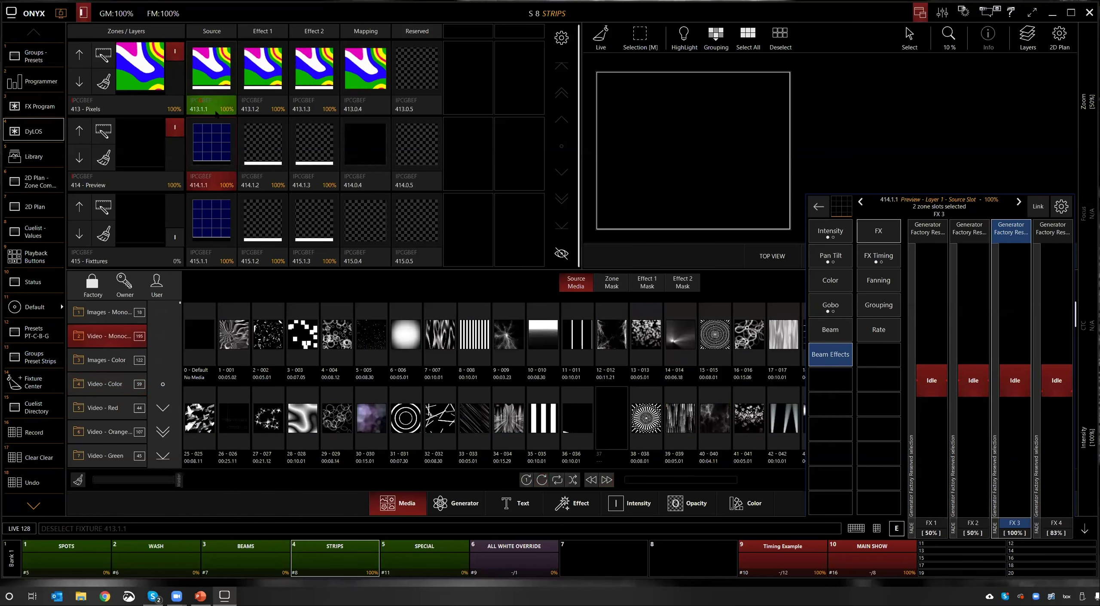
click(214, 157)
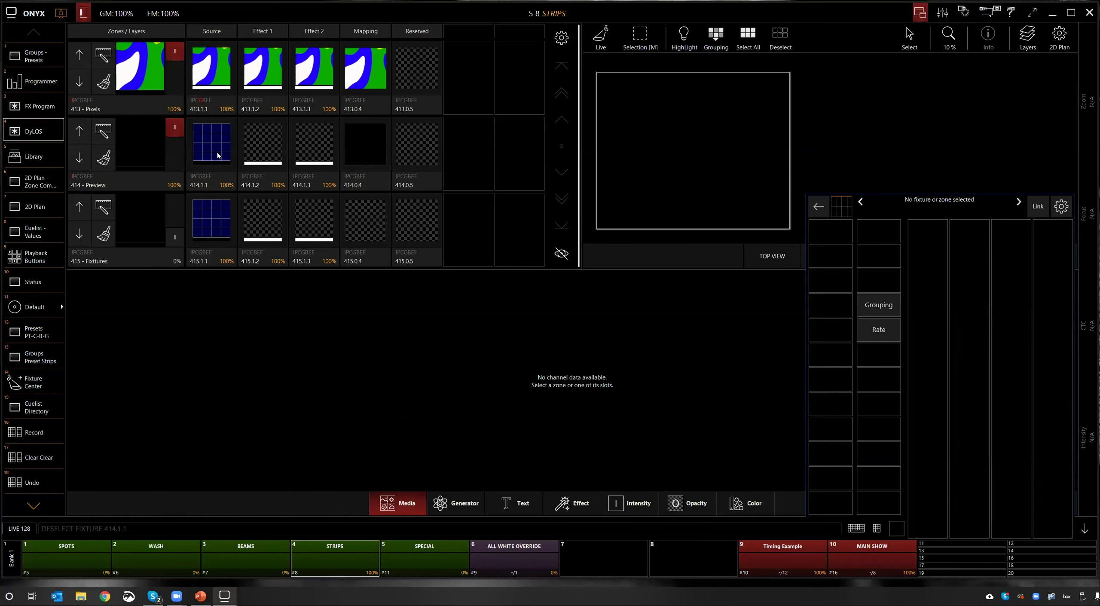
click(218, 156)
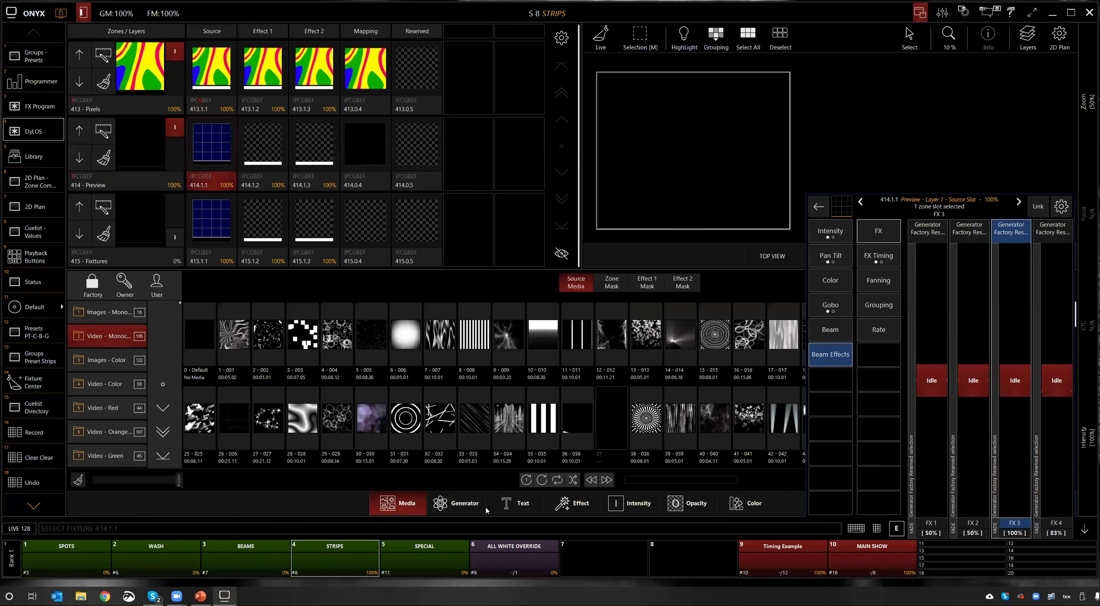
Step: Create the text "Hallo Dylos" in slot 1 of text Folder 1 and load it as the Preview layer's source
click(507, 503)
click(146, 291)
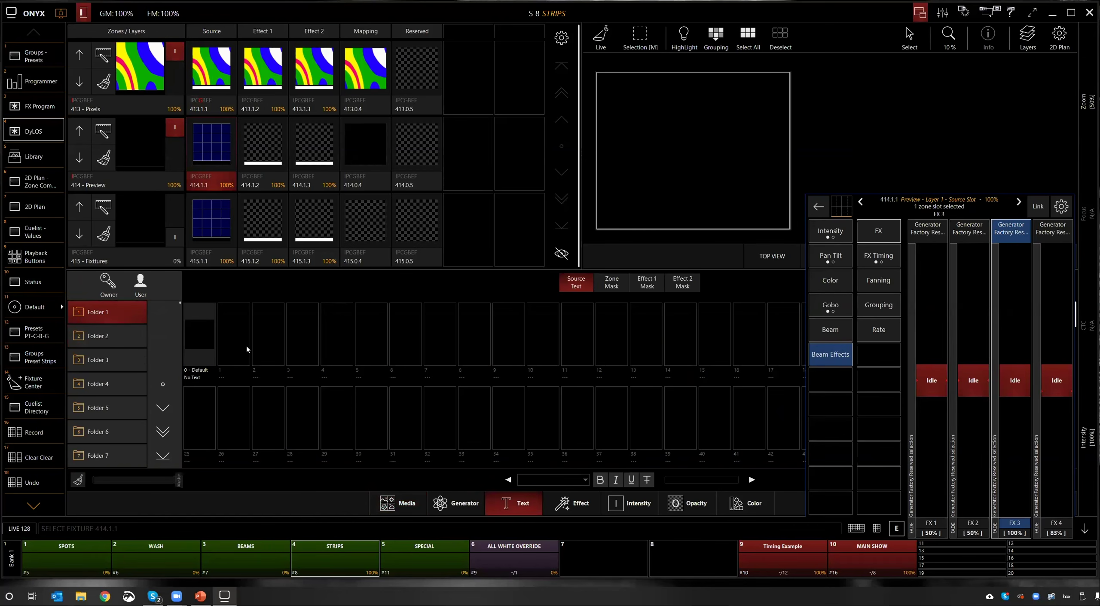
click(233, 342)
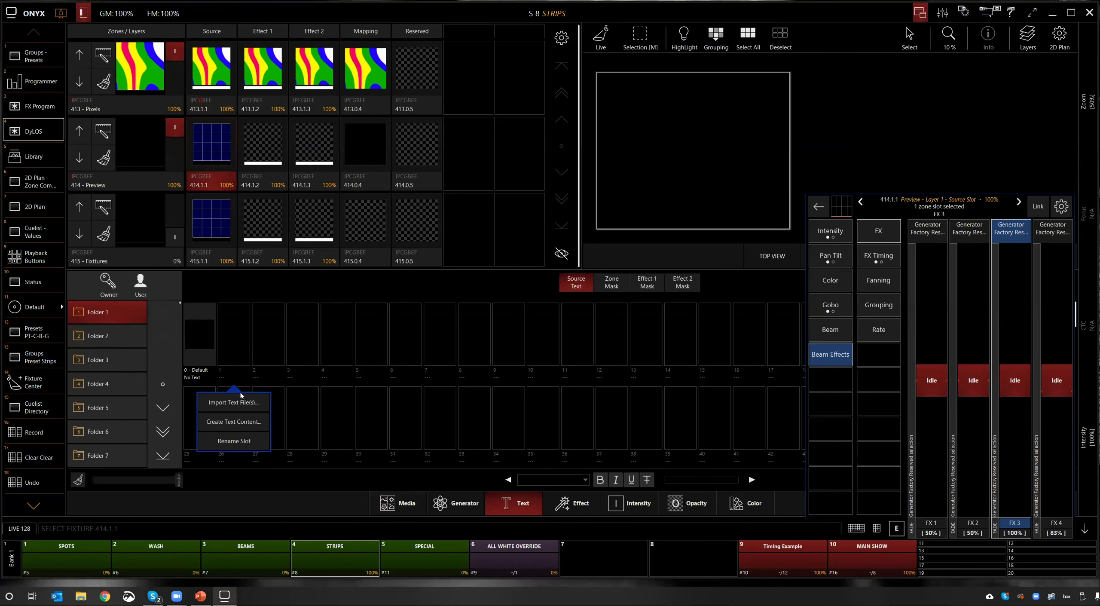
click(232, 423)
text(Hallo)
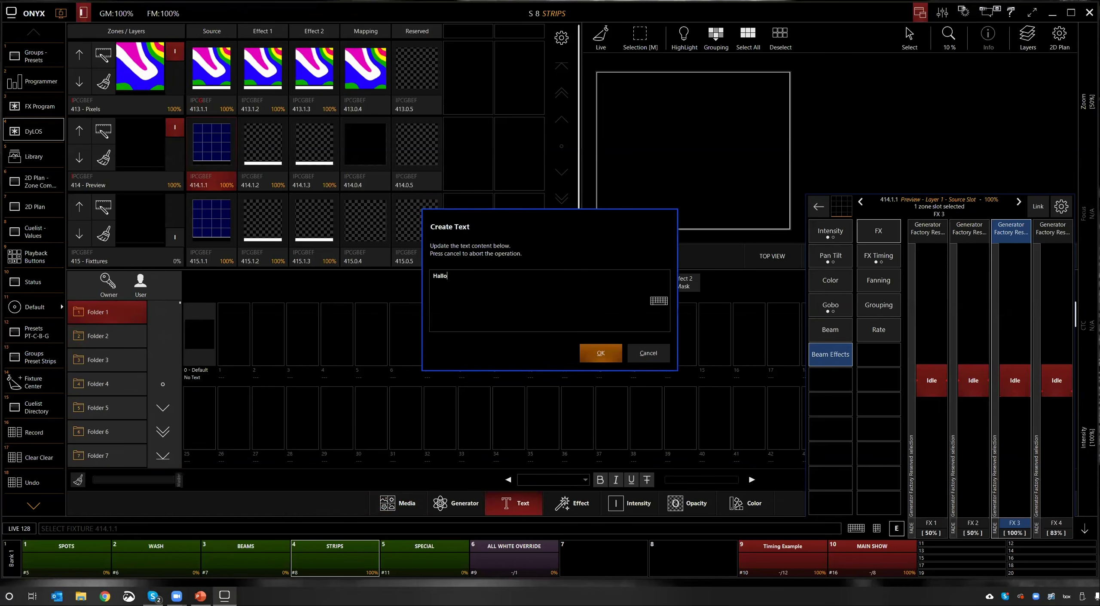
text( Dylos)
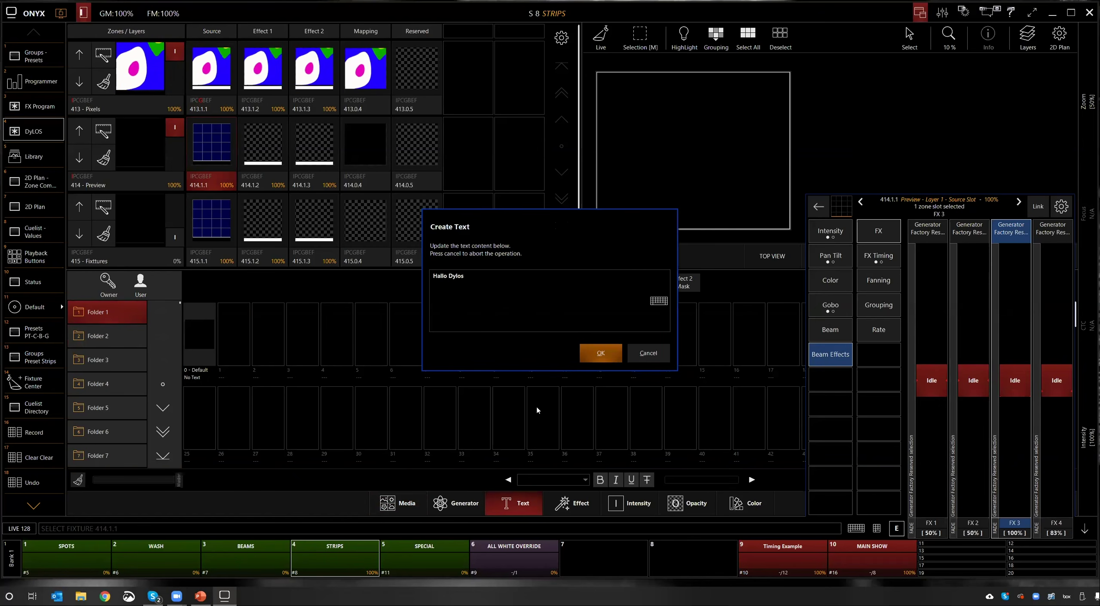
key(Return)
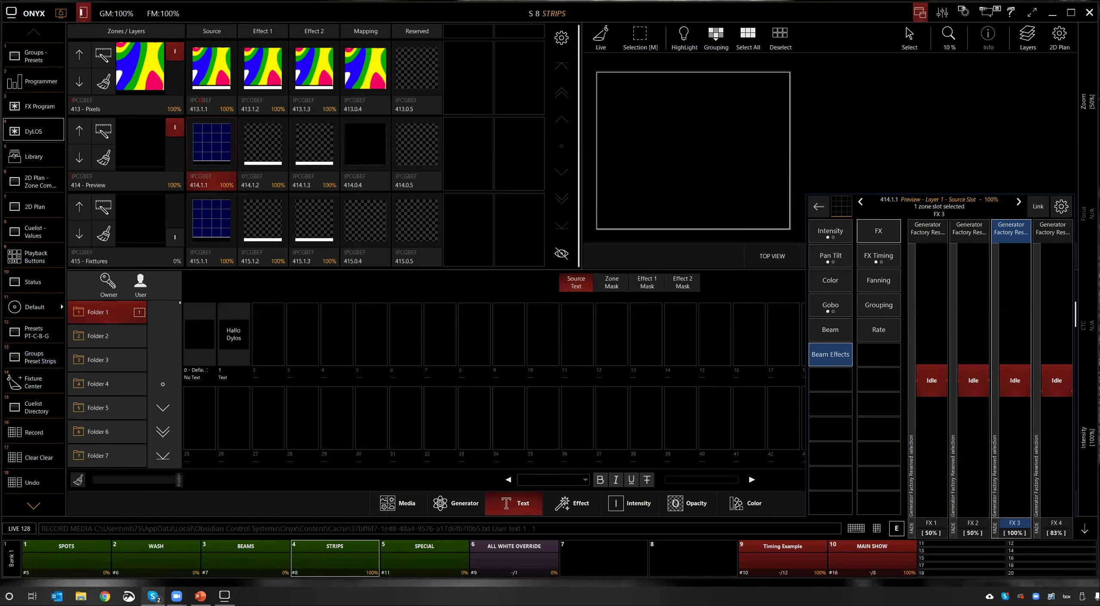
click(234, 335)
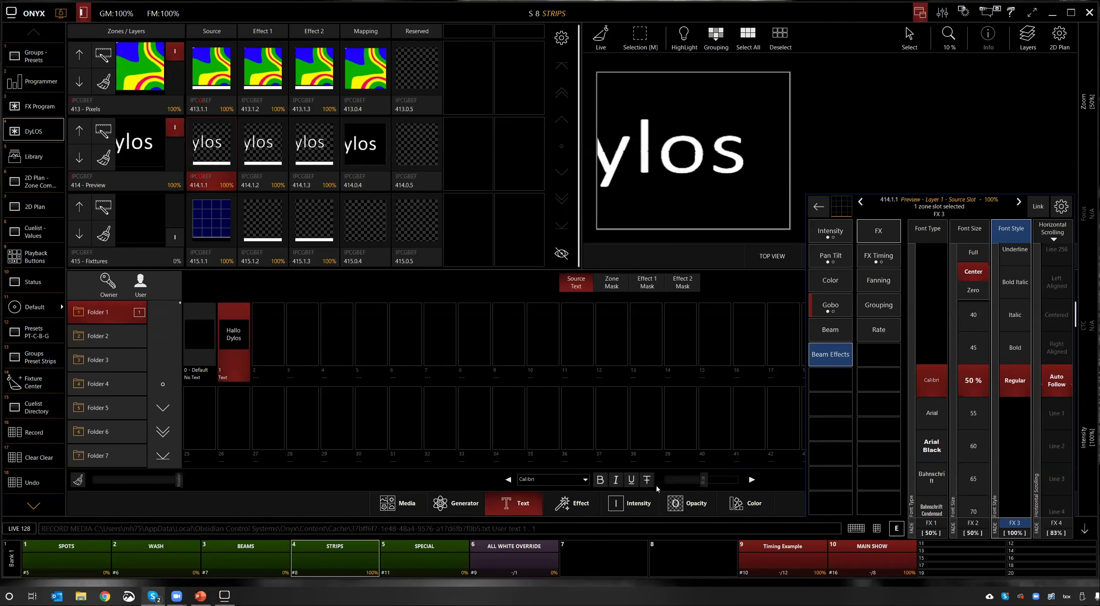
Step: Try fonts such as Bahnschrift SemiLight and Calibri Light on the Preview layer's source text, finishing with Calibri
click(751, 480)
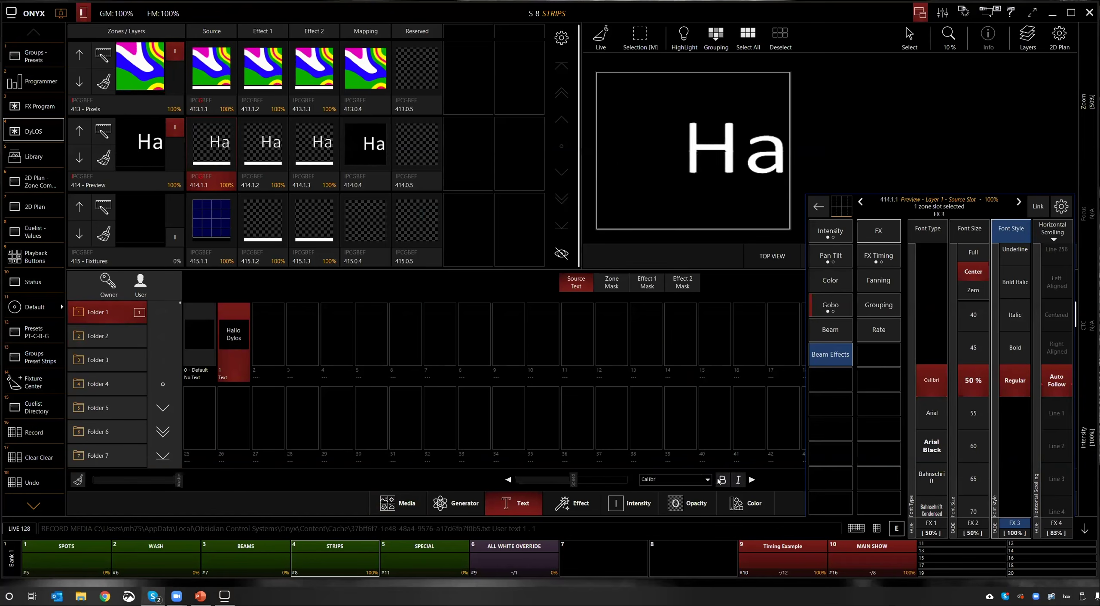
mouse_move(684, 480)
mouse_down()
mouse_move(656, 479)
mouse_move(697, 486)
mouse_move(667, 489)
mouse_up()
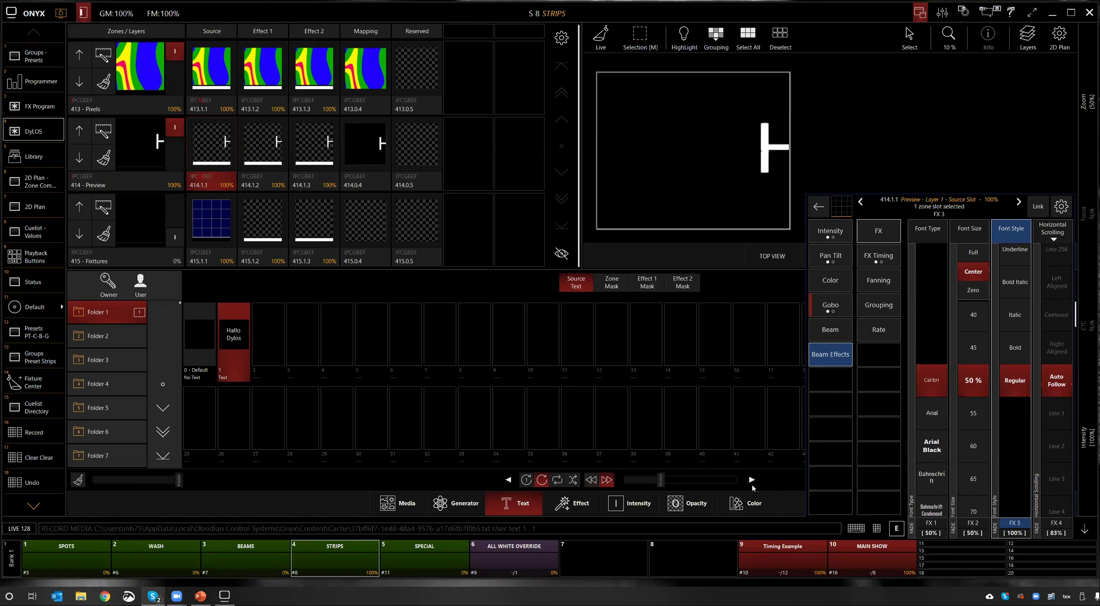
click(896, 526)
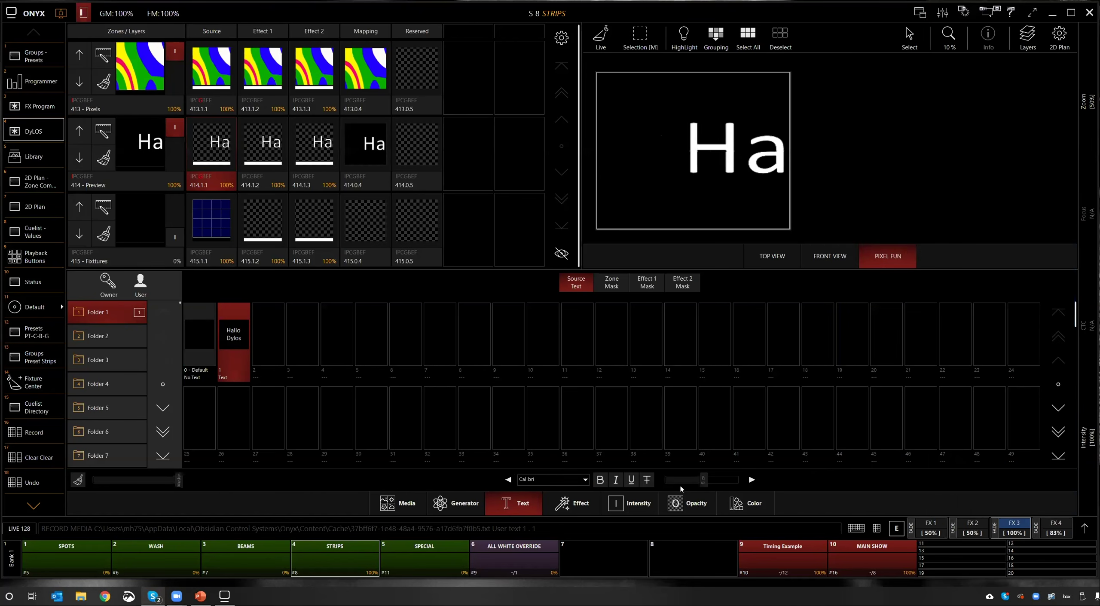
click(568, 485)
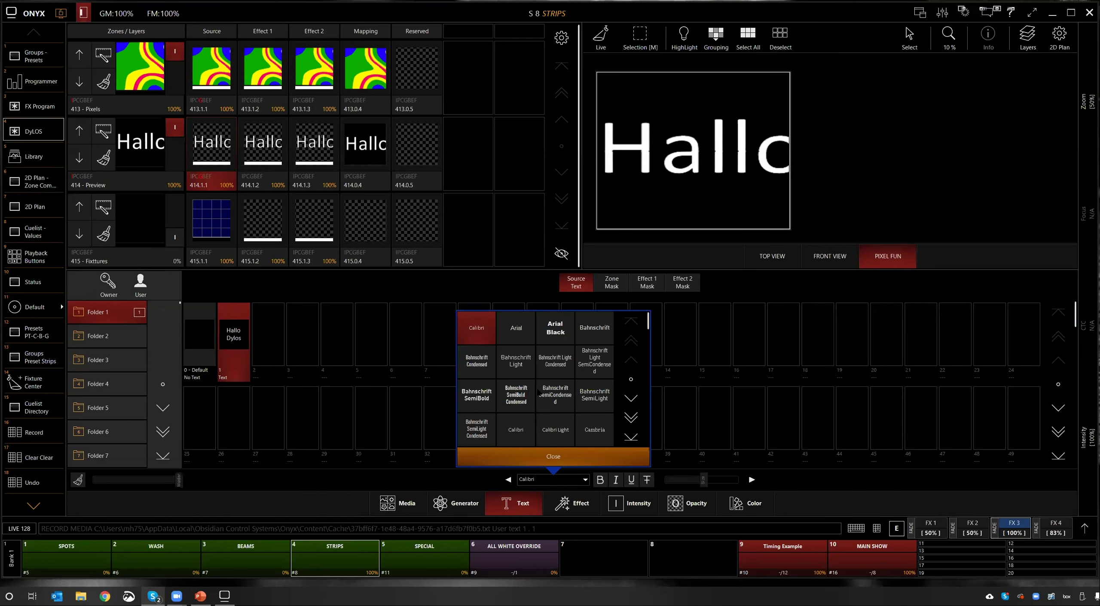
click(560, 334)
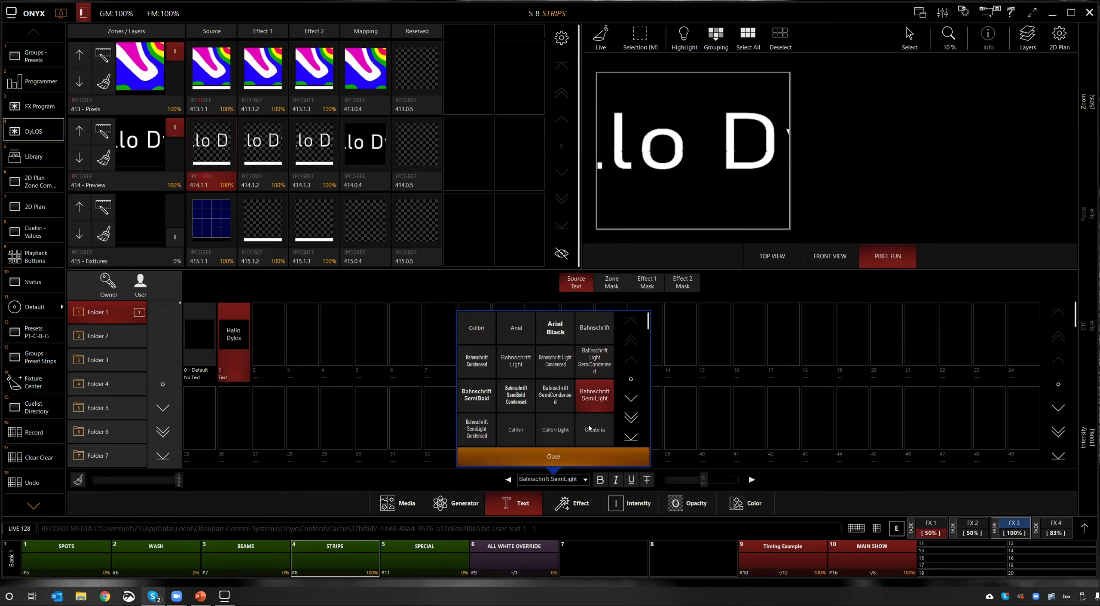
click(595, 391)
click(594, 430)
click(506, 433)
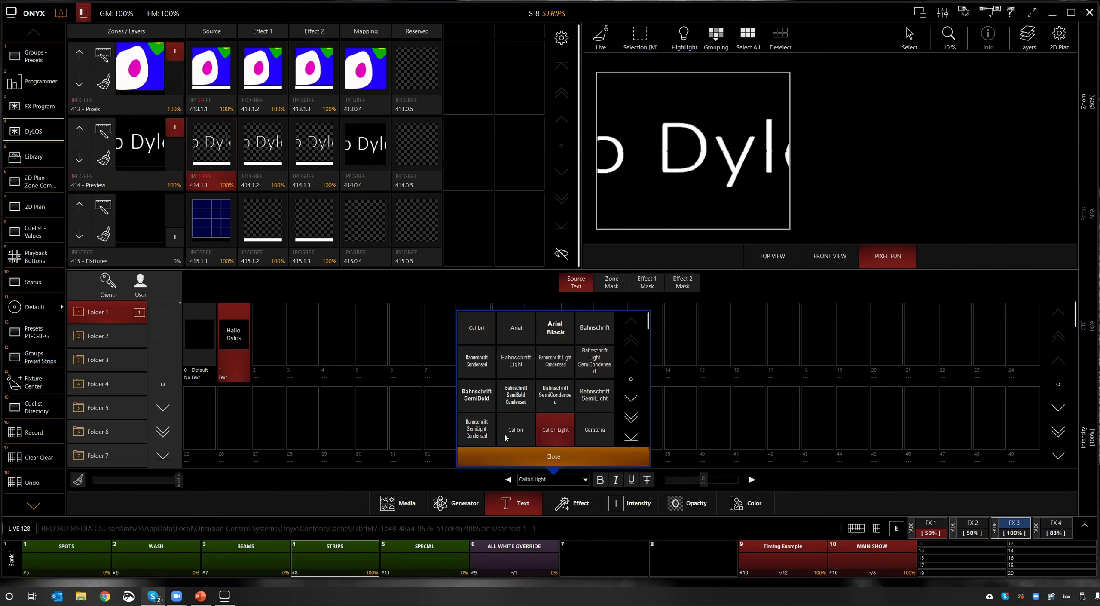
click(642, 457)
Step: Make the Preview layer's source text italic and set its font size to 33%
click(615, 479)
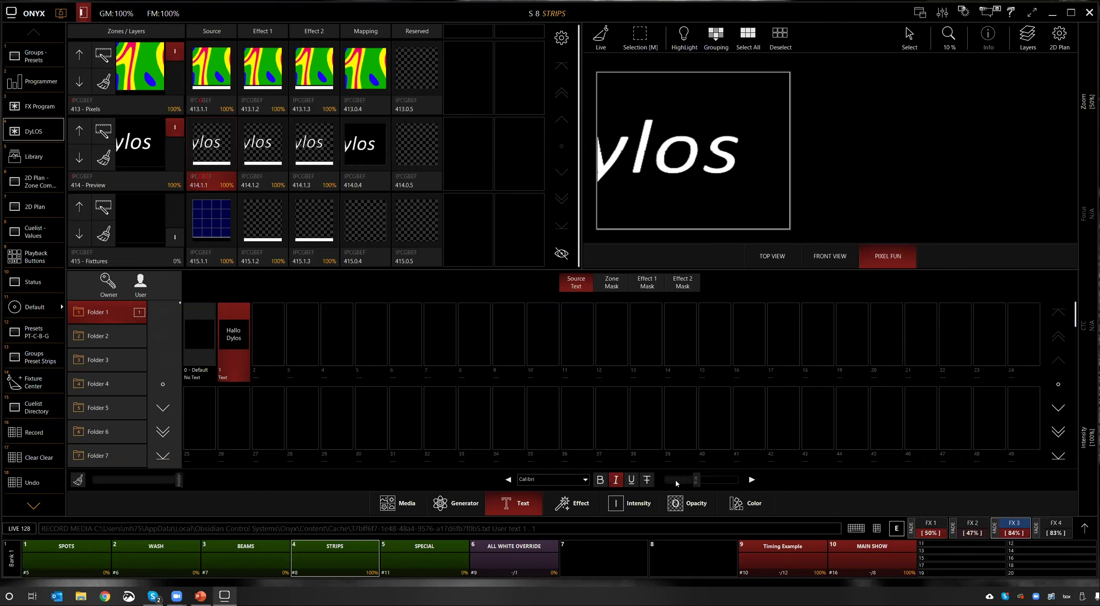
drag(675, 480, 631, 482)
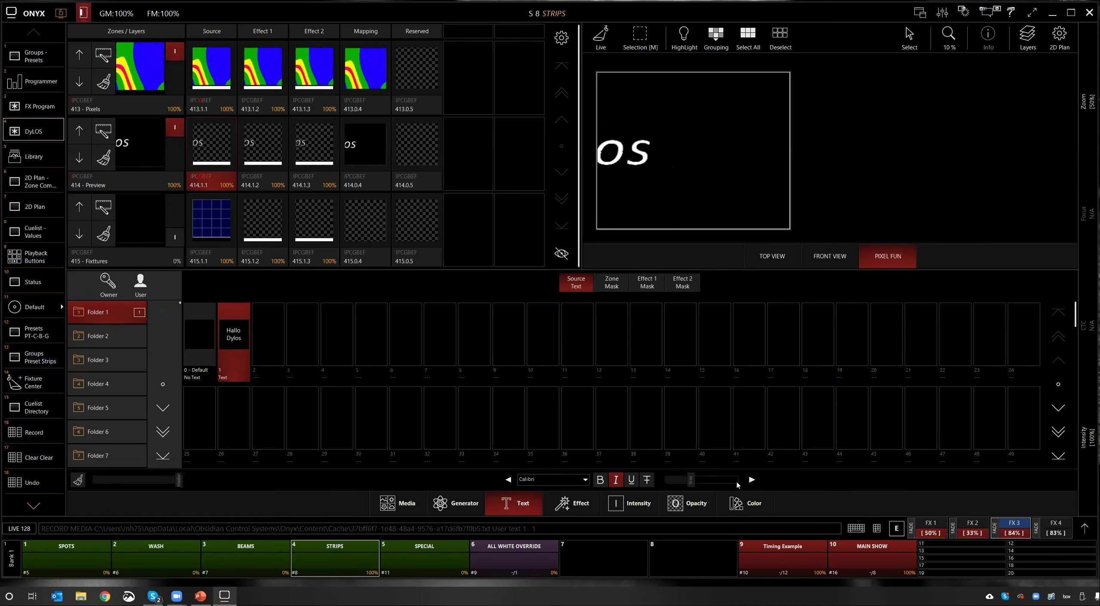
Step: Switch the source text's FX 4 from horizontal to vertical scrolling and set it to Right Aligned
click(1018, 525)
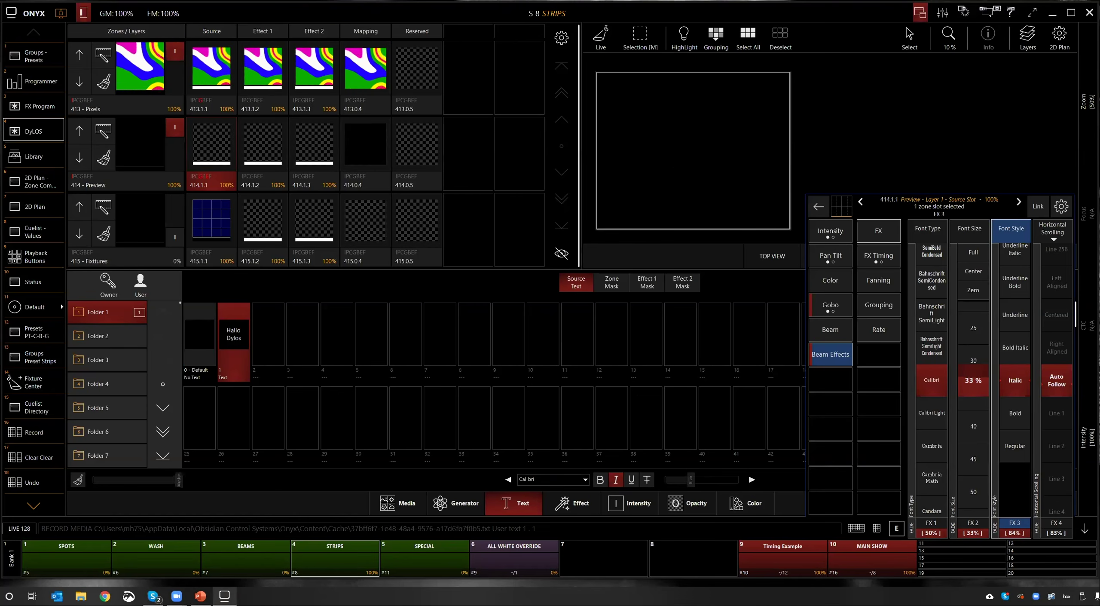
click(1056, 341)
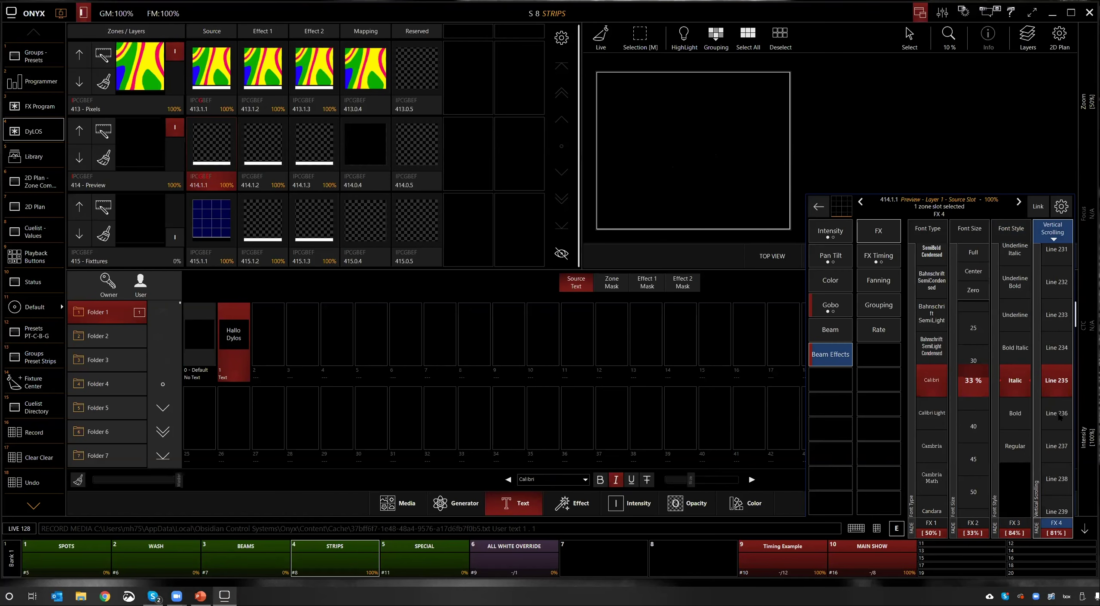
click(1052, 229)
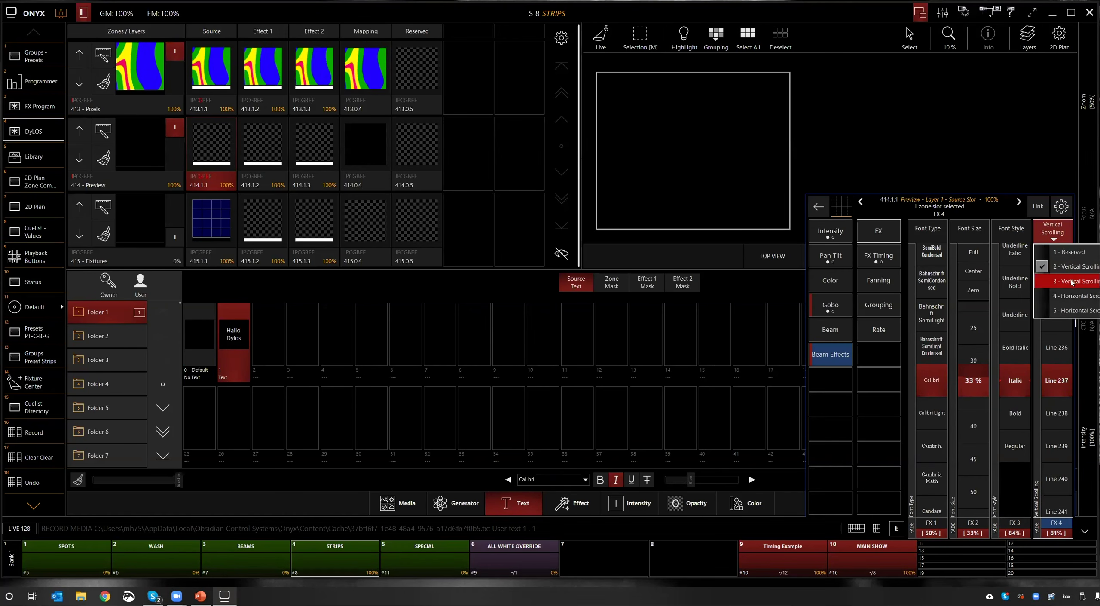
click(1072, 282)
scroll(1059, 406, up, 1)
scroll(1056, 386, down, 2)
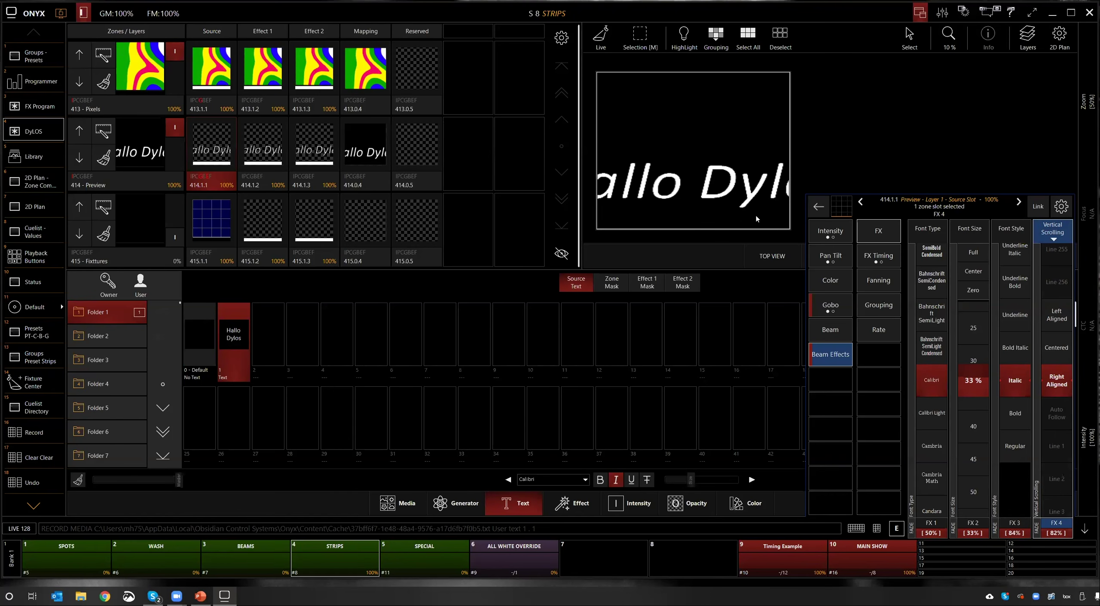
Step: Set the distance level of the Preview layer's source text to 59% and its zoom to 44%
click(830, 256)
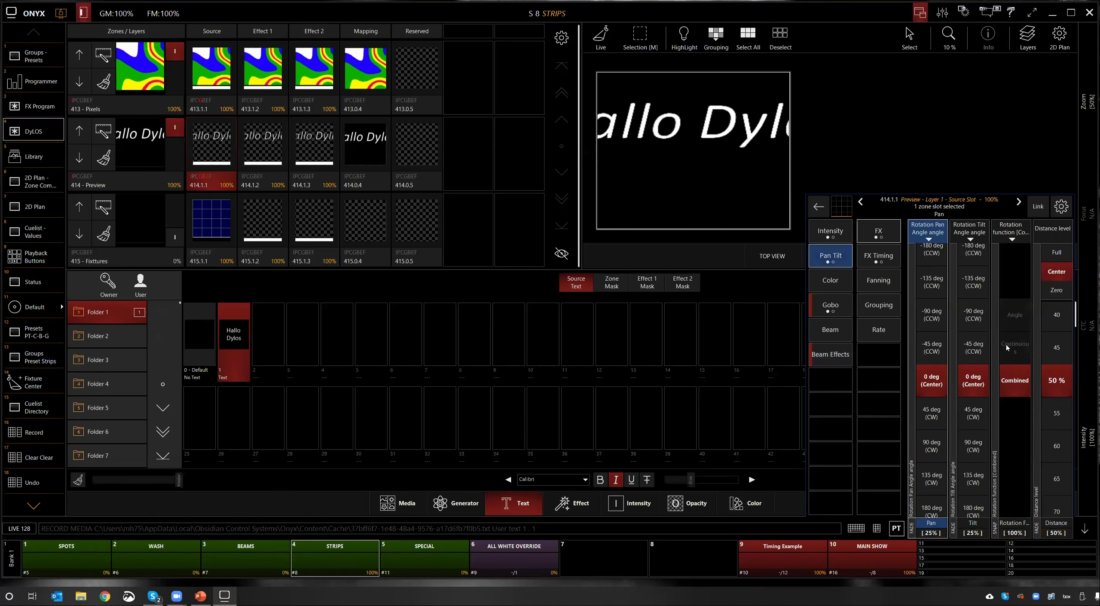
scroll(1056, 380, down, 3)
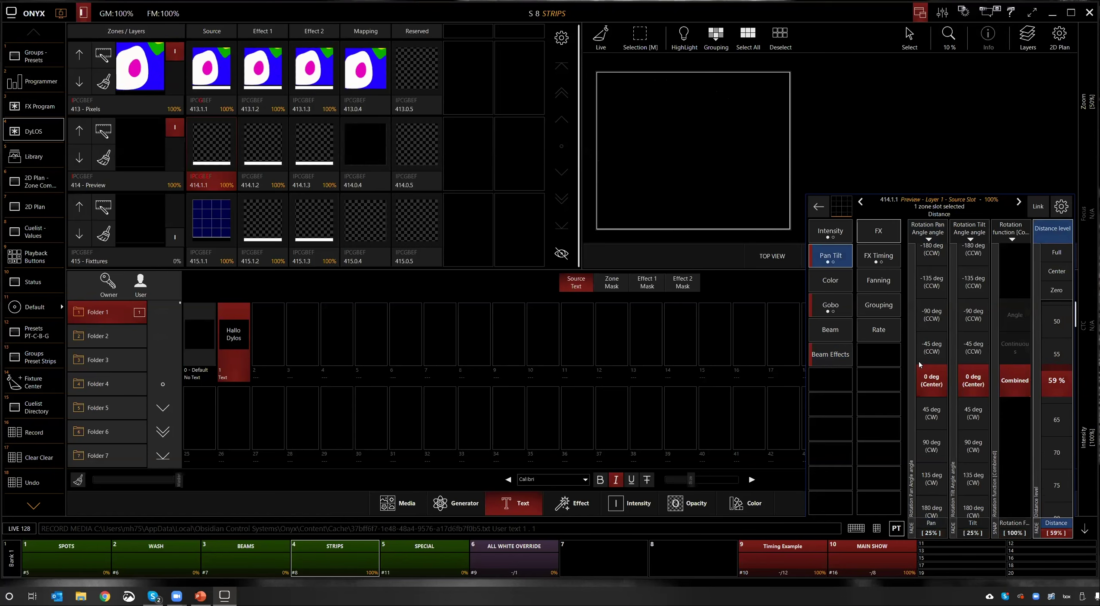
key(b)
scroll(937, 386, up, 3)
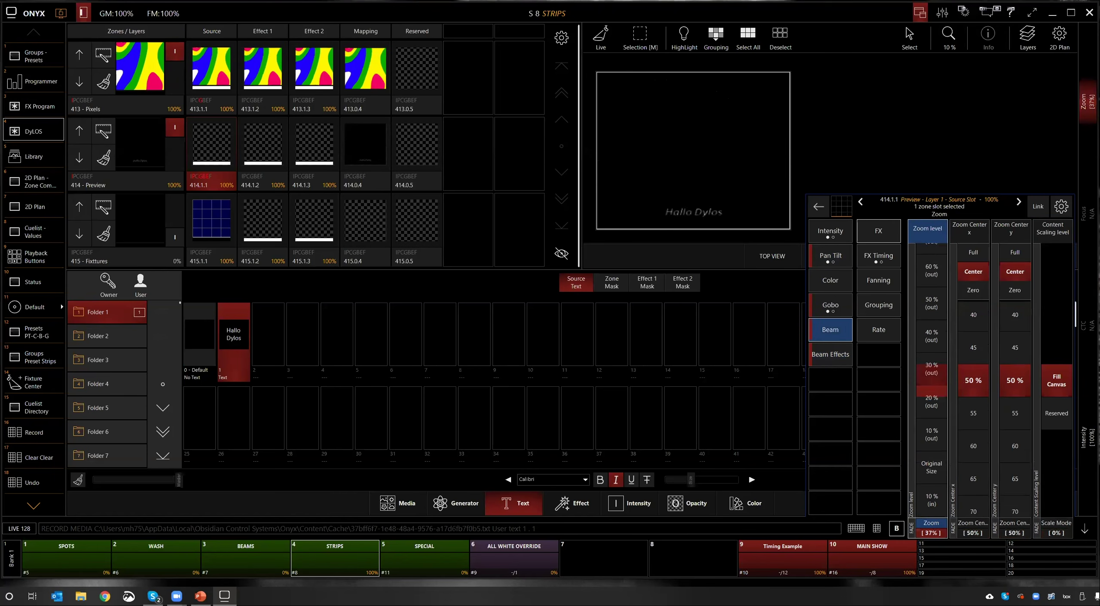
scroll(931, 378, down, 4)
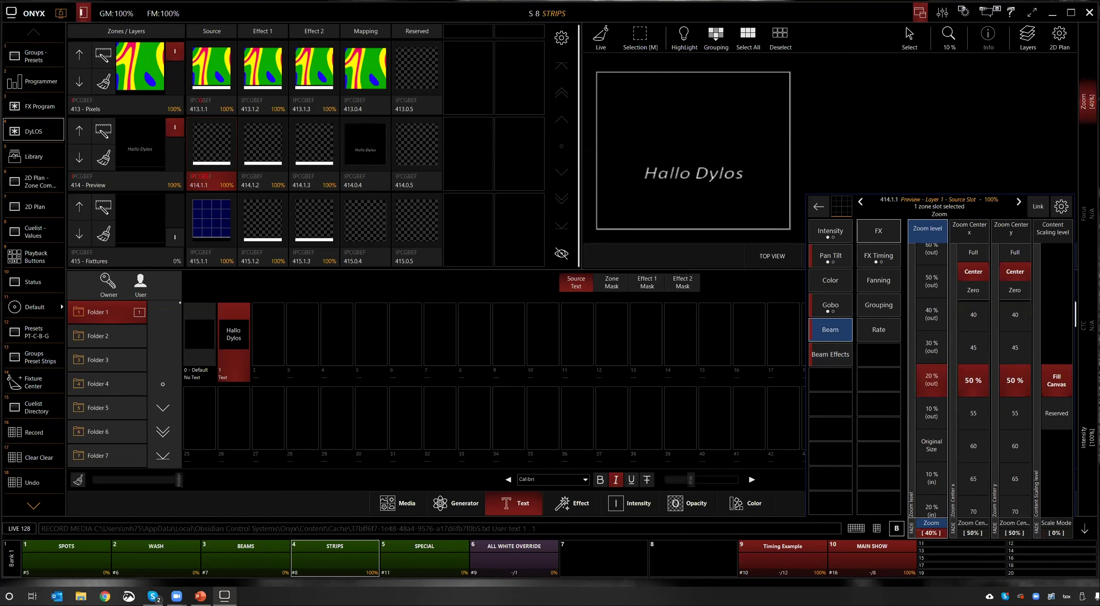
scroll(936, 385, down, 1)
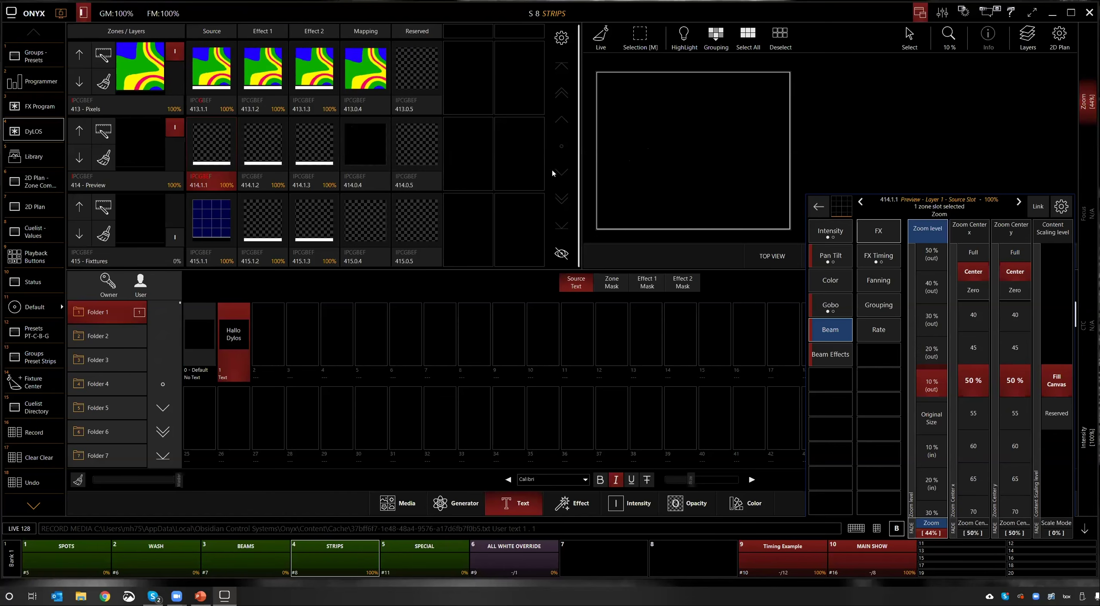
Step: Move the Preview zone over the pixel fixtures on the PIXEL FUN plan and toggle the zone intensities
click(1084, 528)
drag(823, 178, 1014, 175)
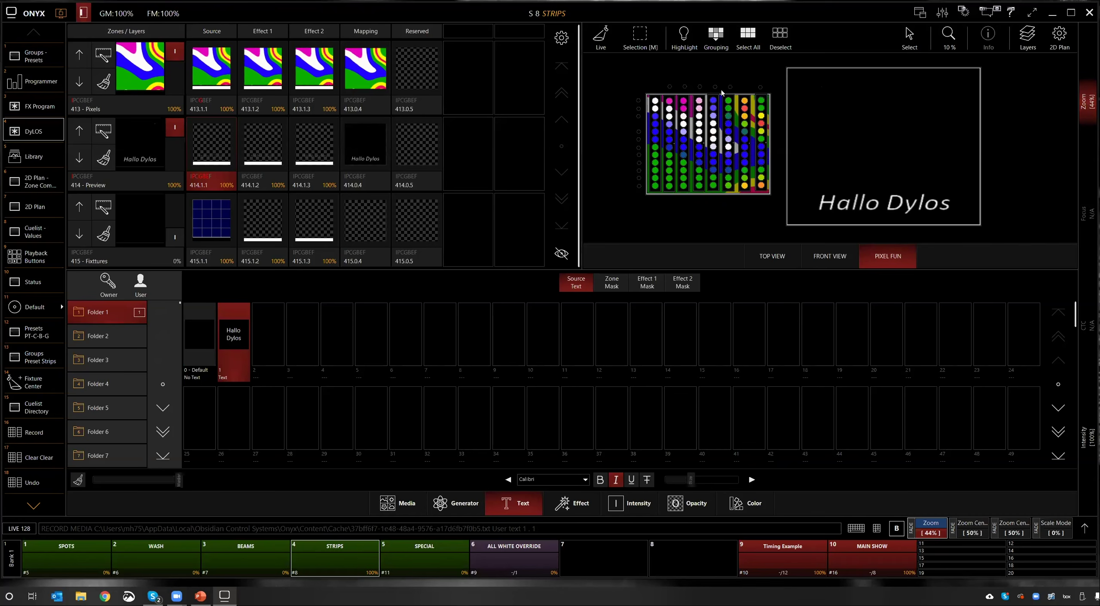
click(601, 35)
click(830, 75)
drag(829, 75, 619, 61)
click(607, 33)
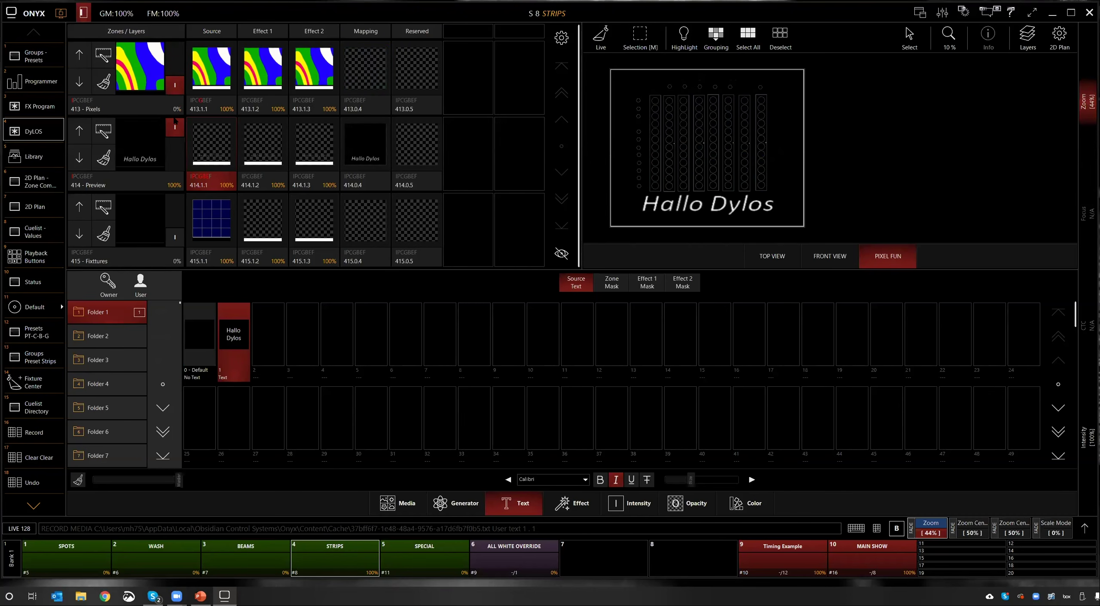
mouse_move(178, 131)
mouse_down()
mouse_move(188, 154)
mouse_move(190, 121)
mouse_up()
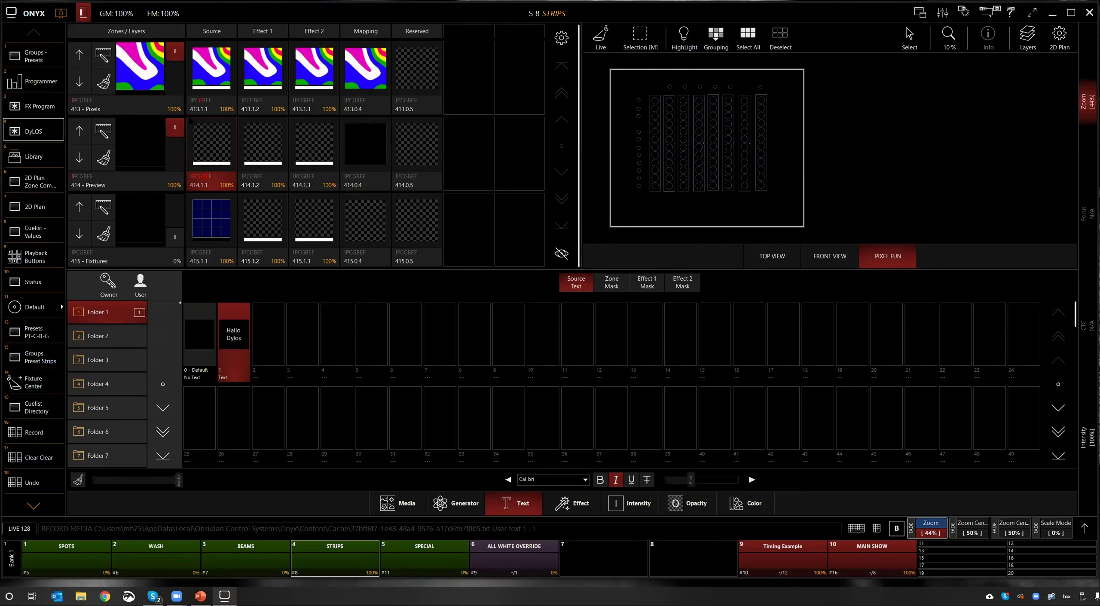
Step: Move the Preview zone beside the pixel fixtures on the plan and back over them
click(604, 37)
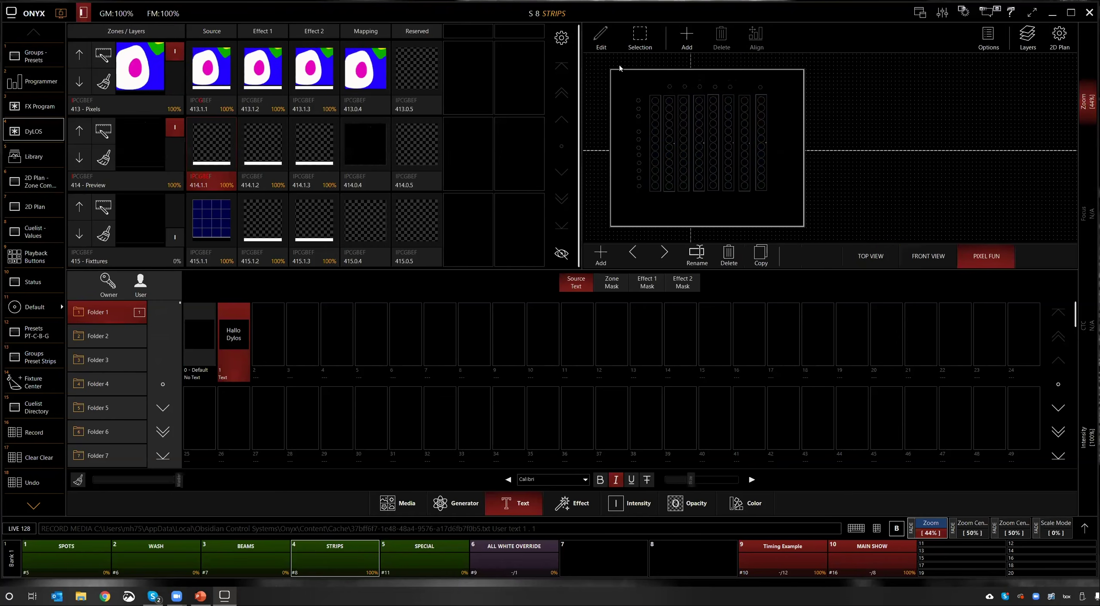
drag(617, 73, 818, 72)
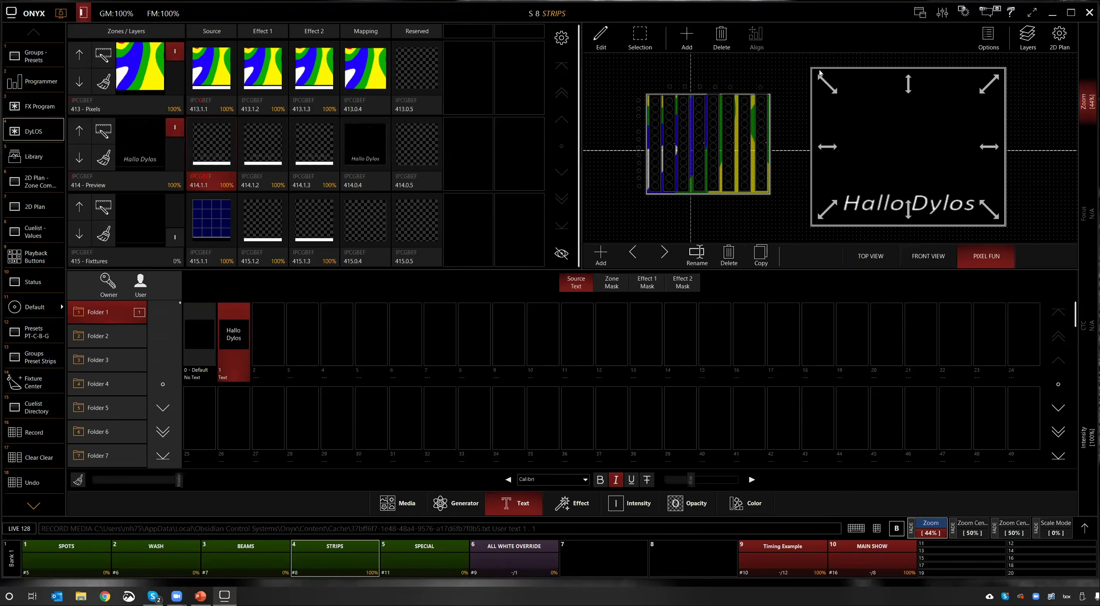
click(591, 39)
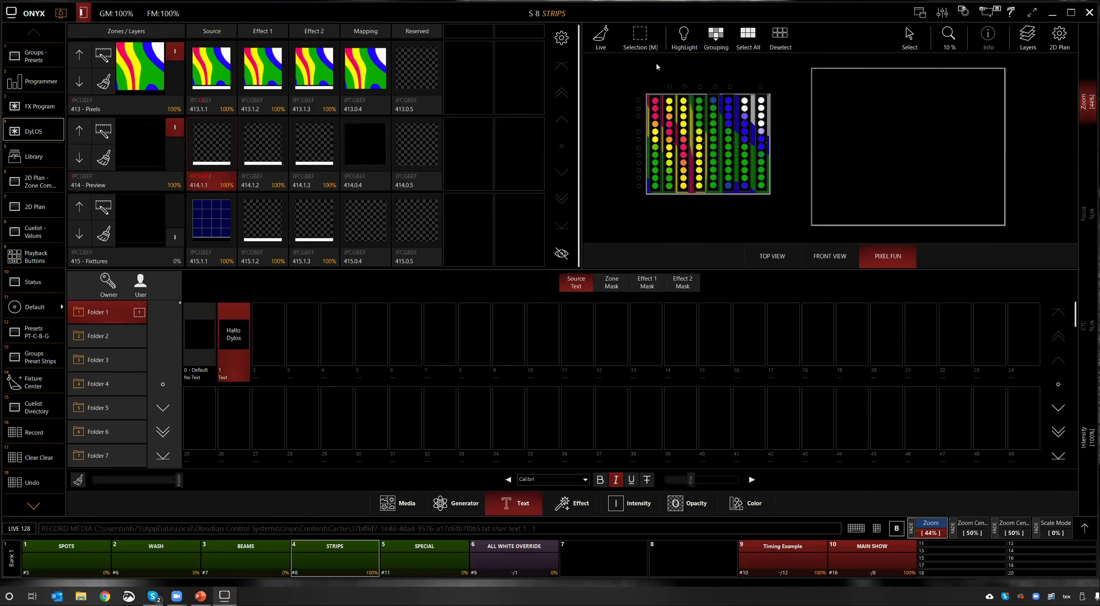
click(601, 39)
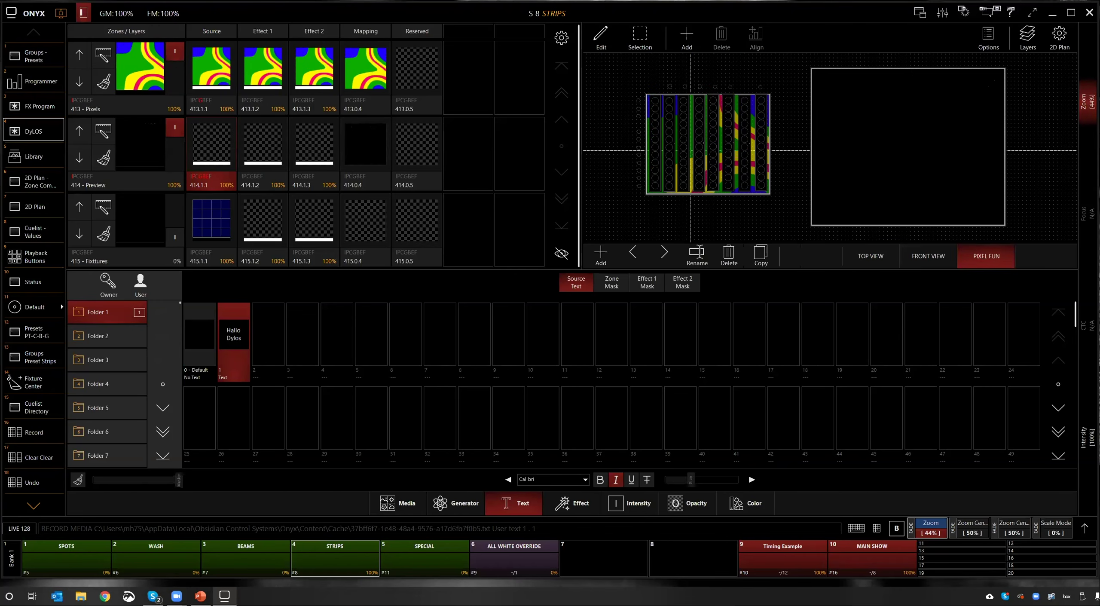
drag(881, 69, 681, 72)
click(607, 40)
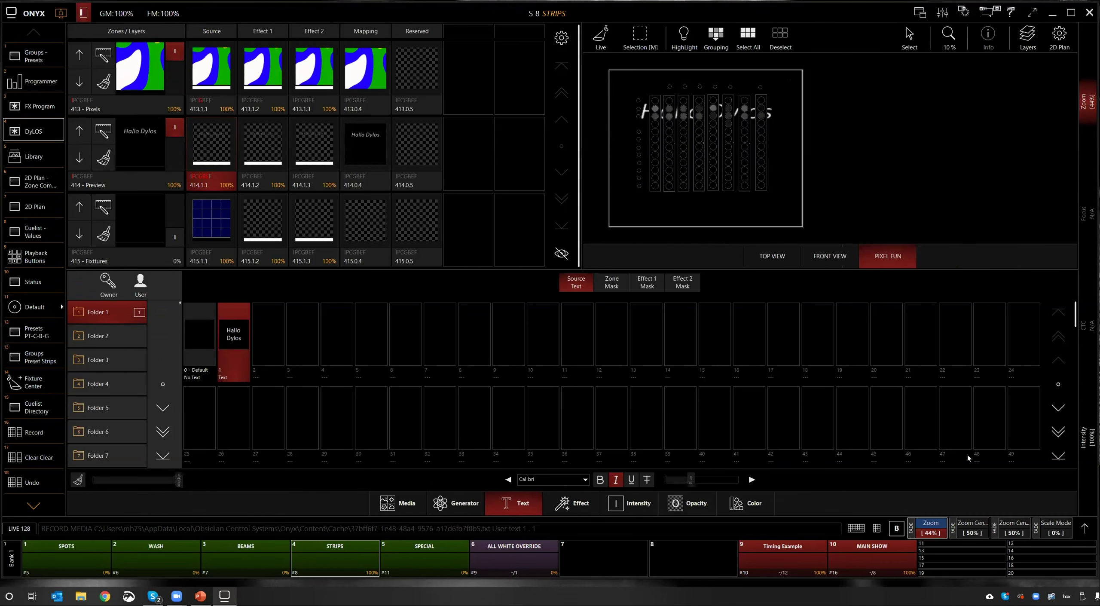
Step: Try the Preview zone's opacity at 0% and 41%, finishing at 100%
click(1078, 530)
click(1078, 531)
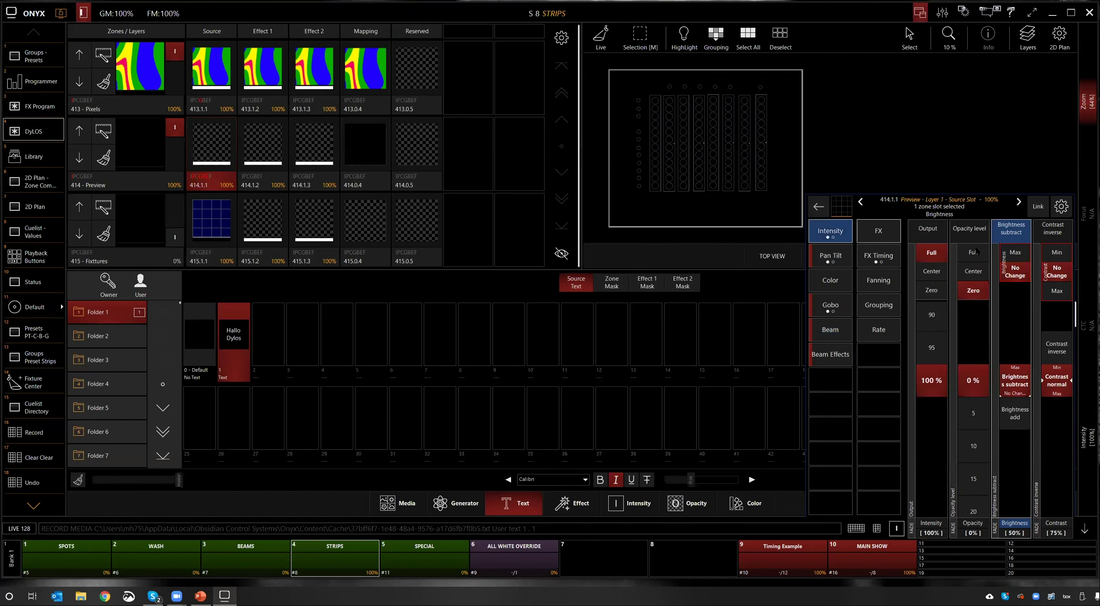
click(975, 252)
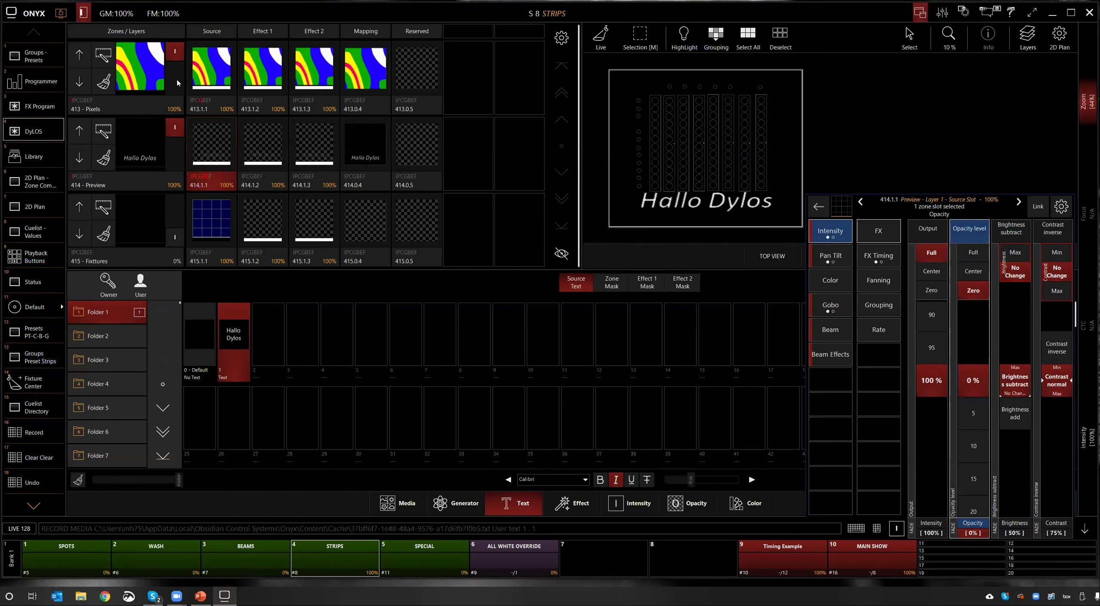
click(156, 143)
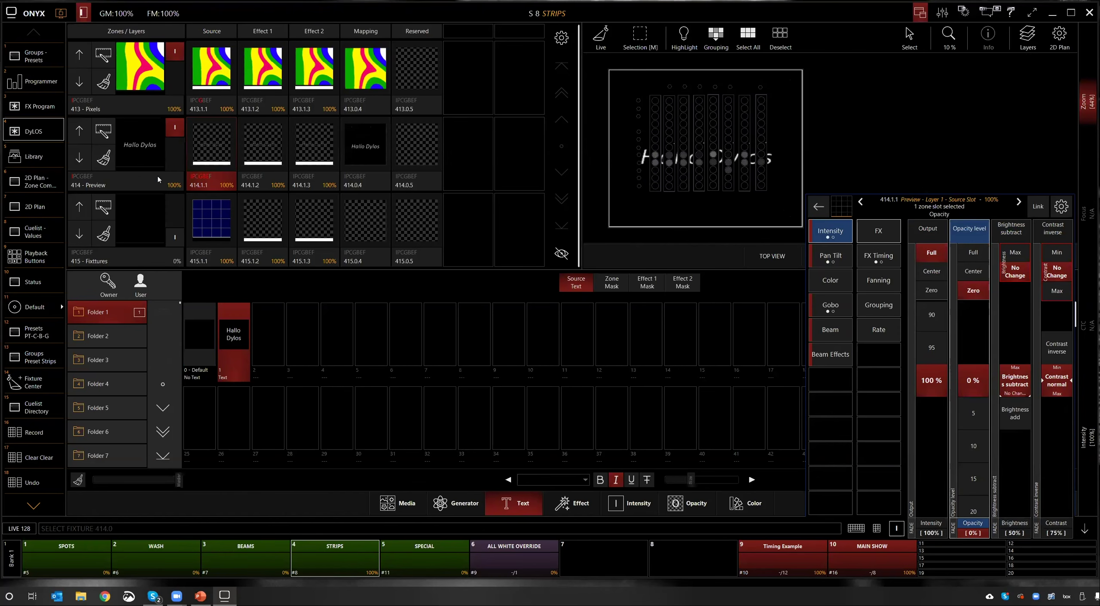
click(973, 291)
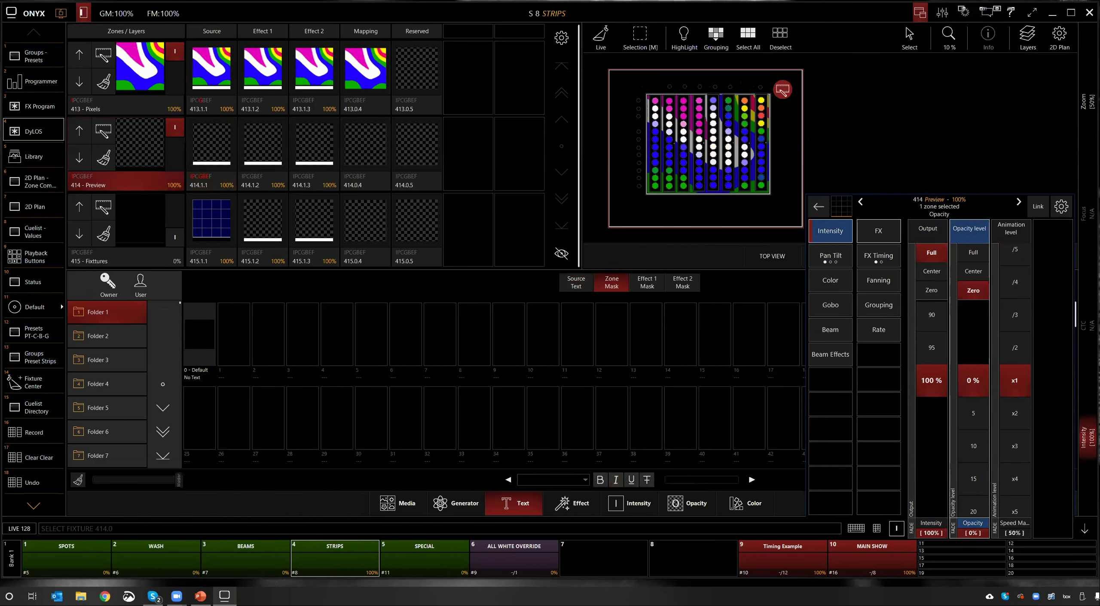
drag(983, 397, 982, 129)
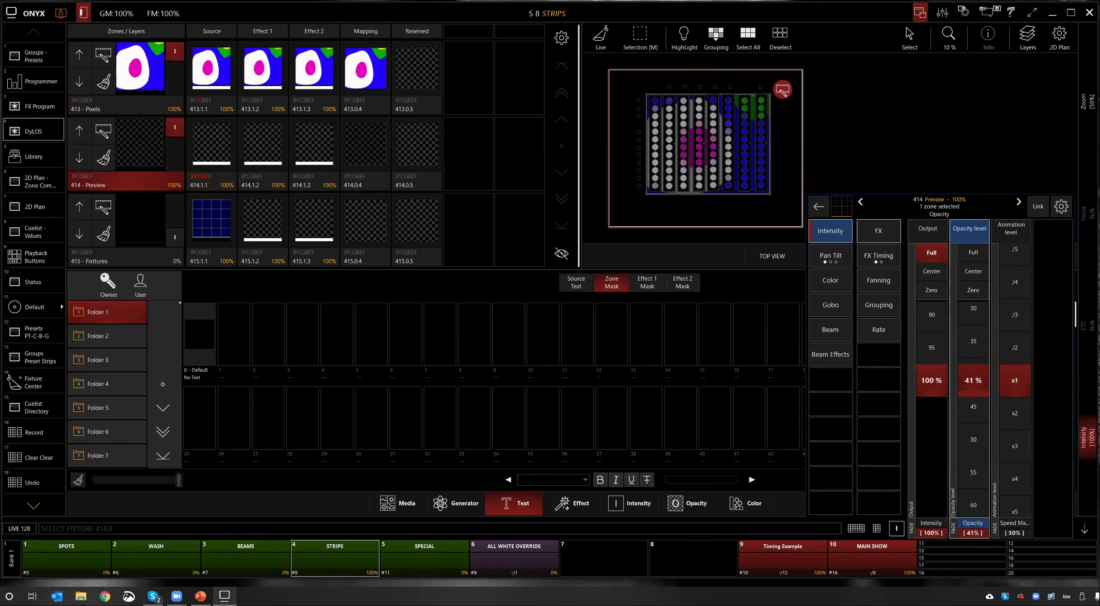
click(973, 290)
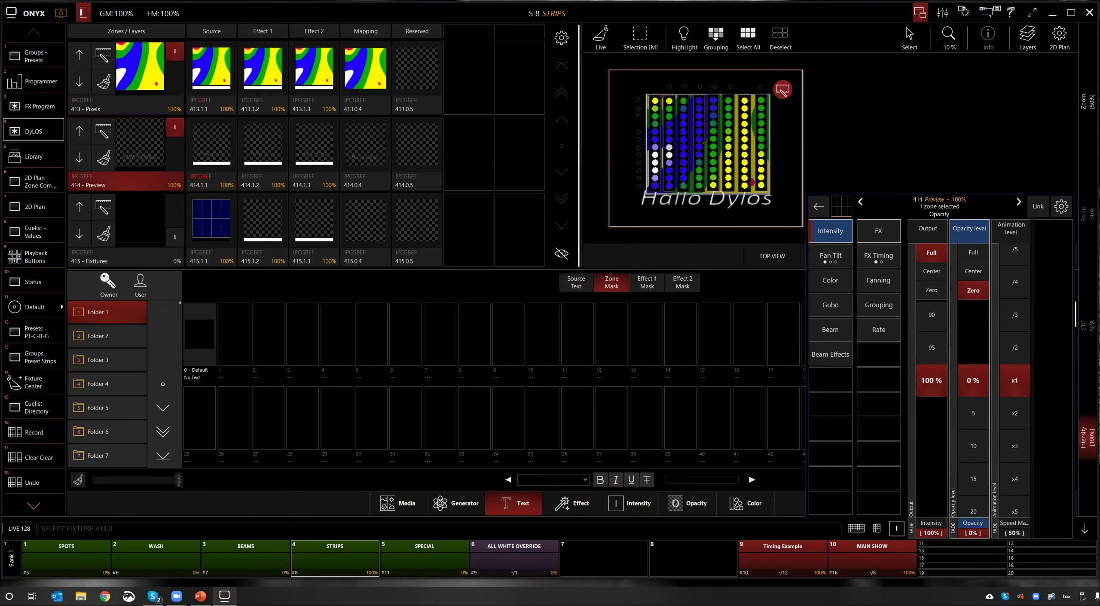
click(973, 252)
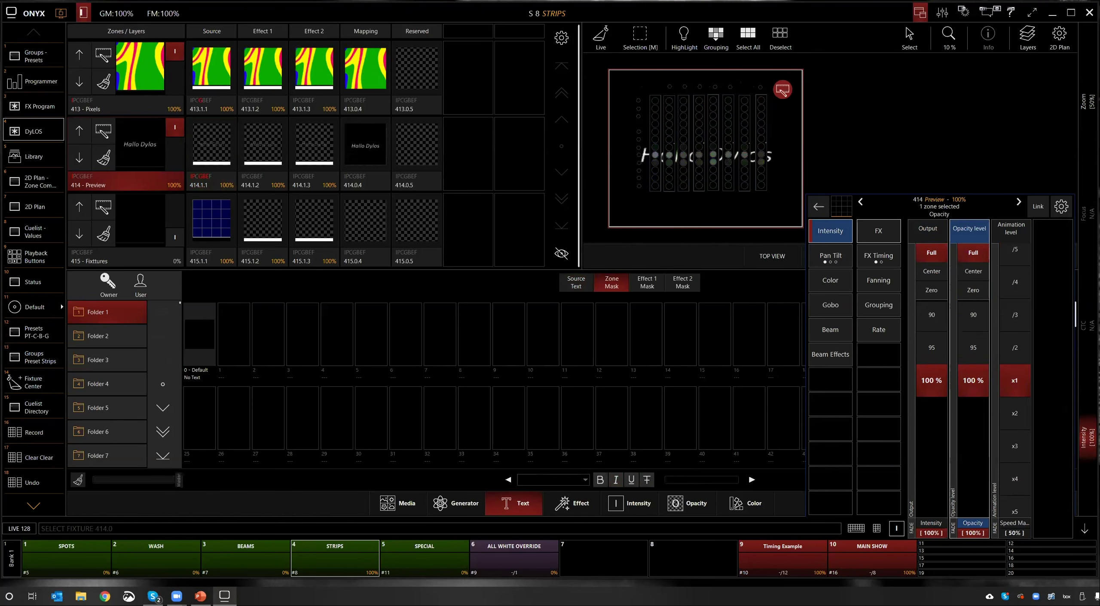
Step: Lower the Pixels zone's opacity through 79% to 0%
click(137, 86)
scroll(973, 380, down, 4)
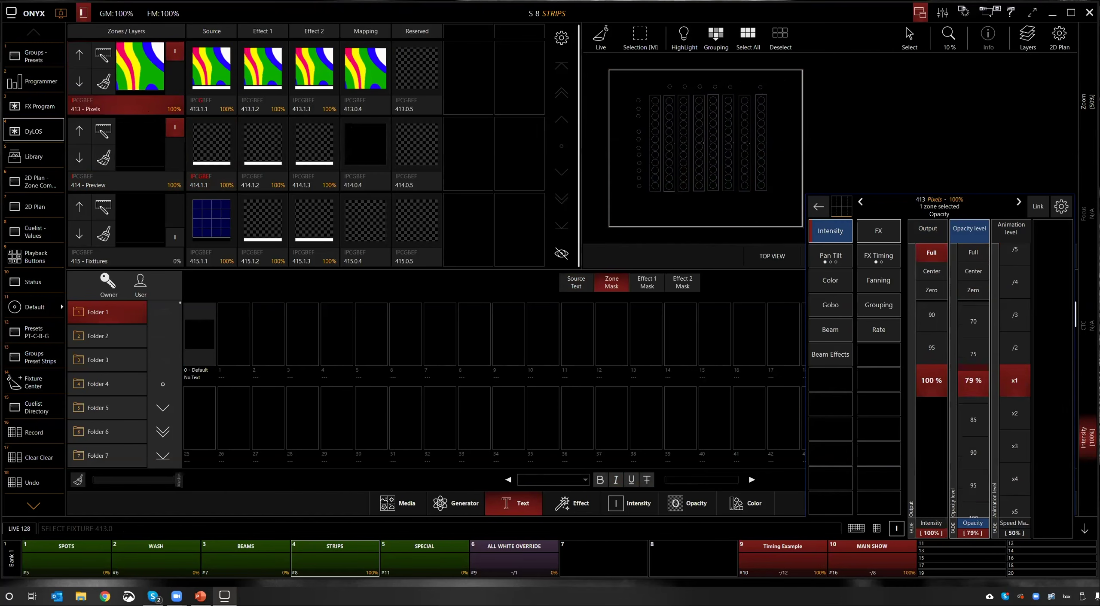
scroll(973, 380, down, 6)
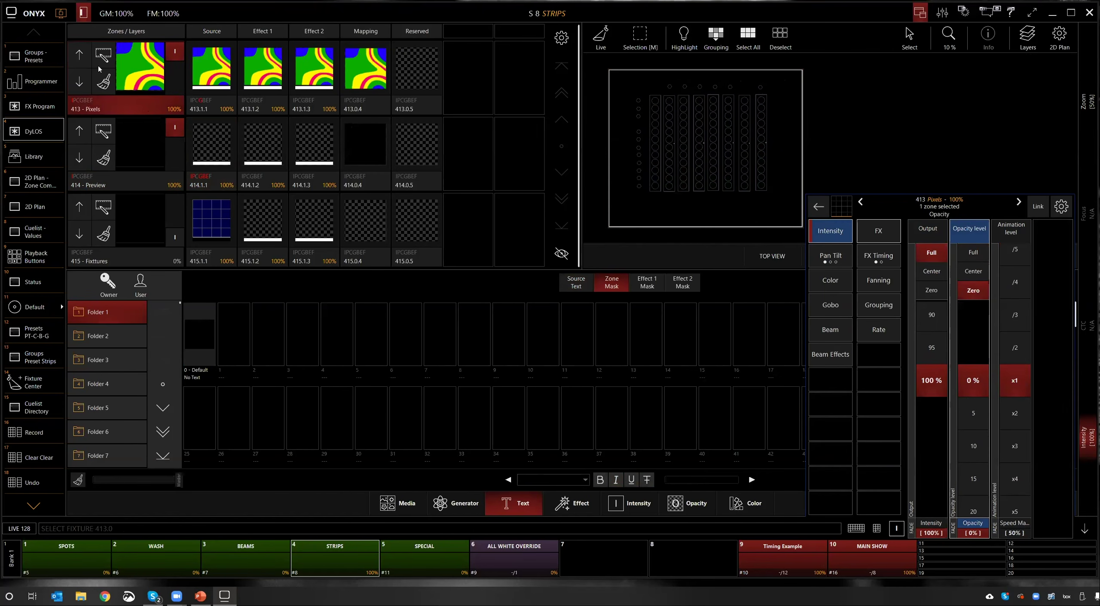
Step: Fade the Preview zone's opacity down to about 66% and back up to 100%
click(159, 163)
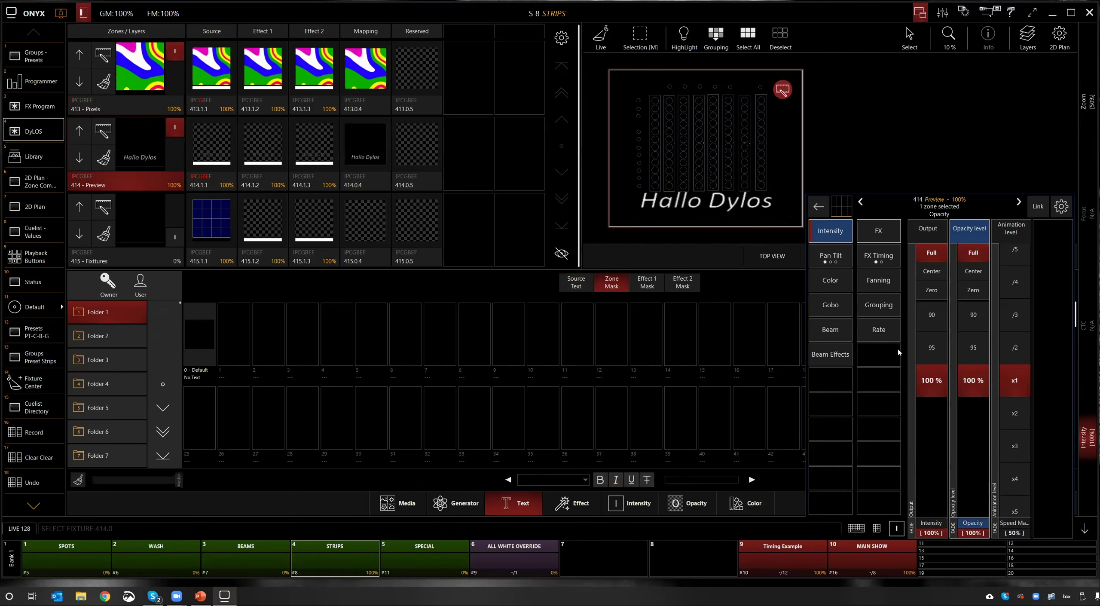
scroll(973, 380, down, 15)
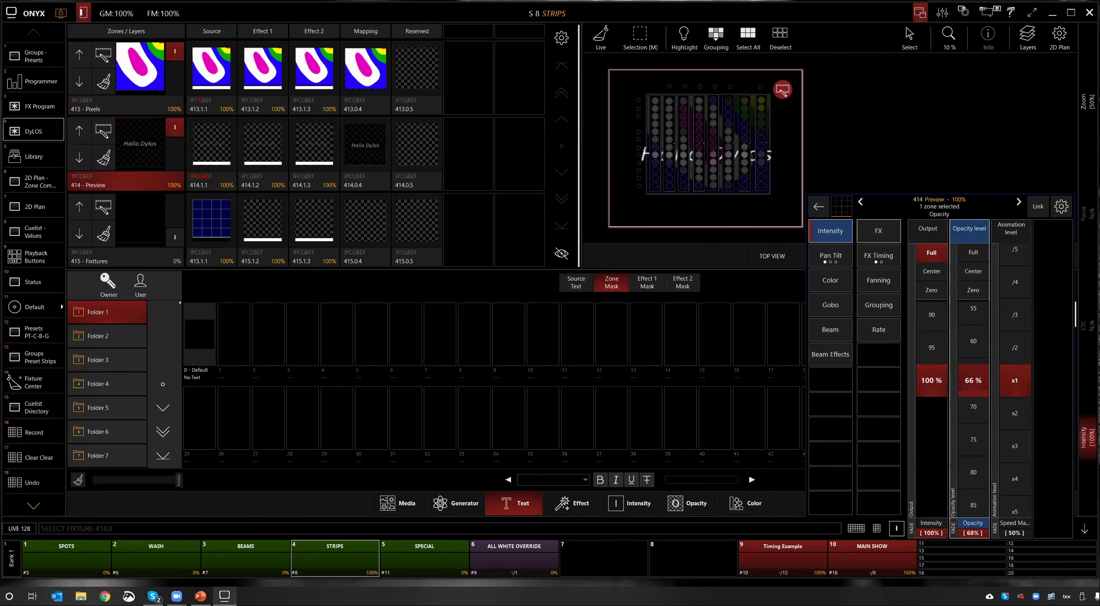
scroll(972, 380, up, 15)
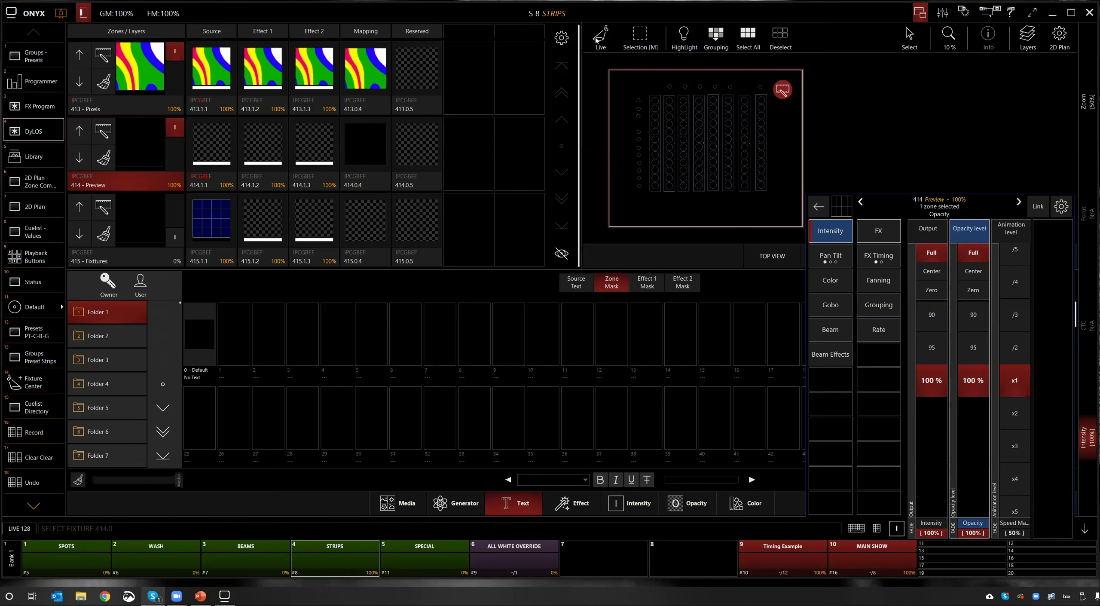
Step: Shift the Preview zone on the plan so it overlaps only the last two columns of pixel fixtures
click(781, 89)
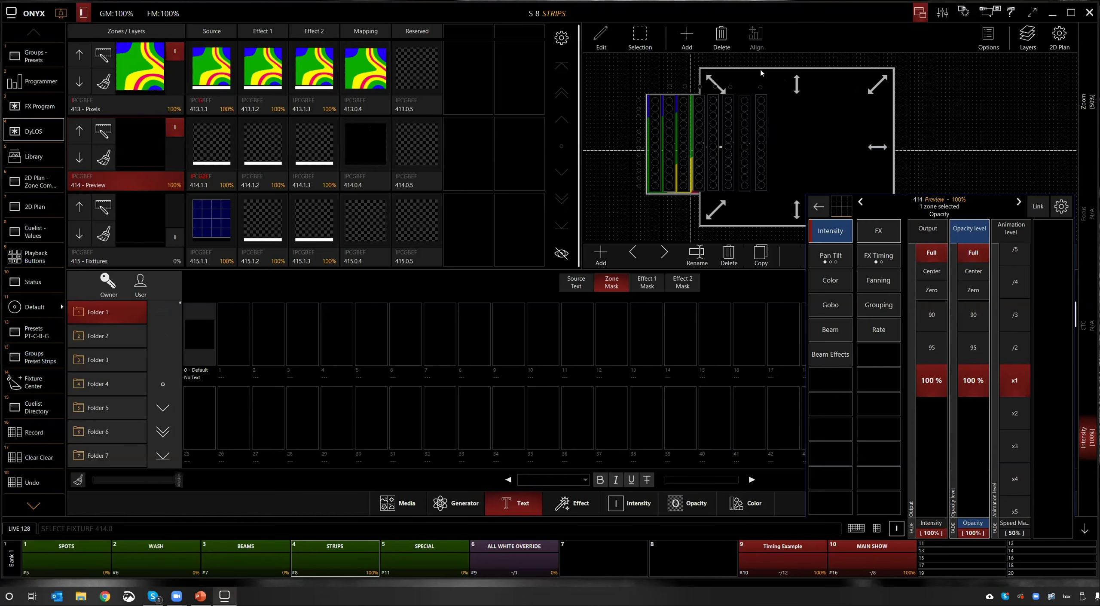
click(770, 72)
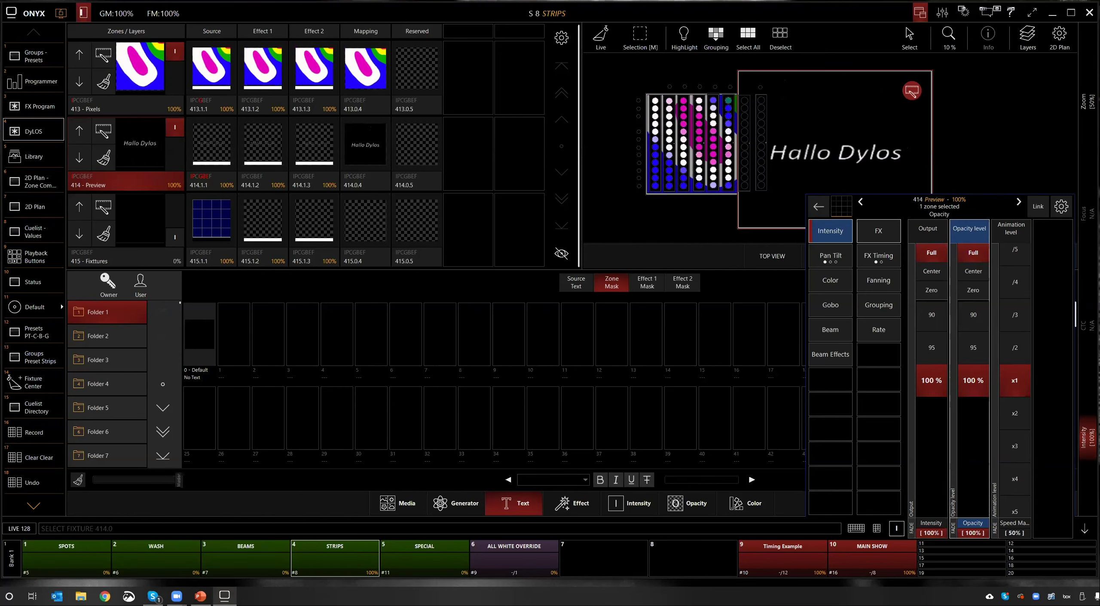
click(1084, 530)
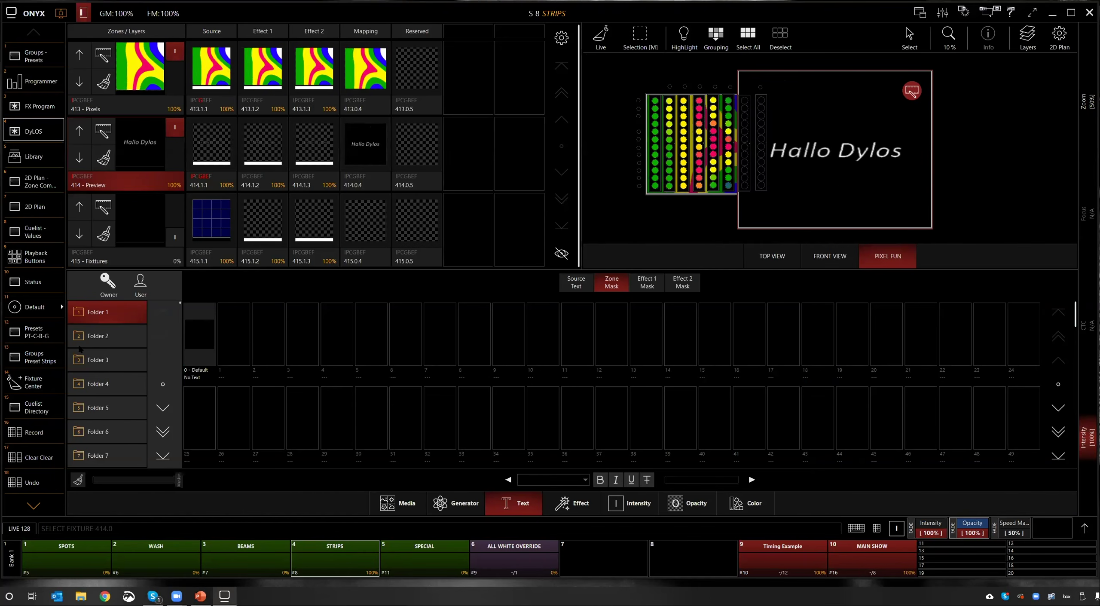
click(397, 502)
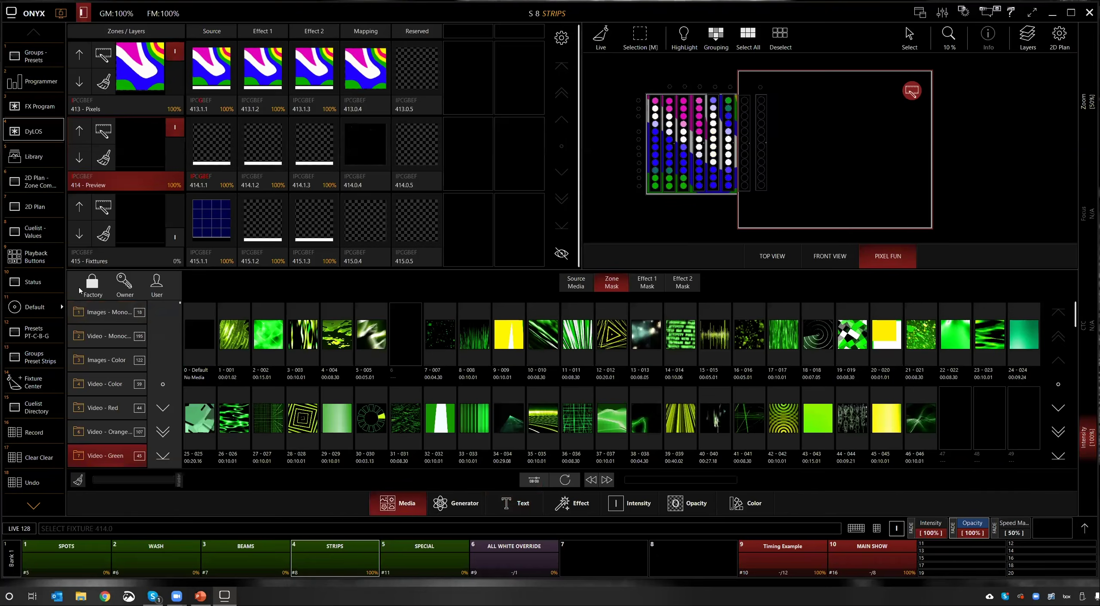
click(1083, 528)
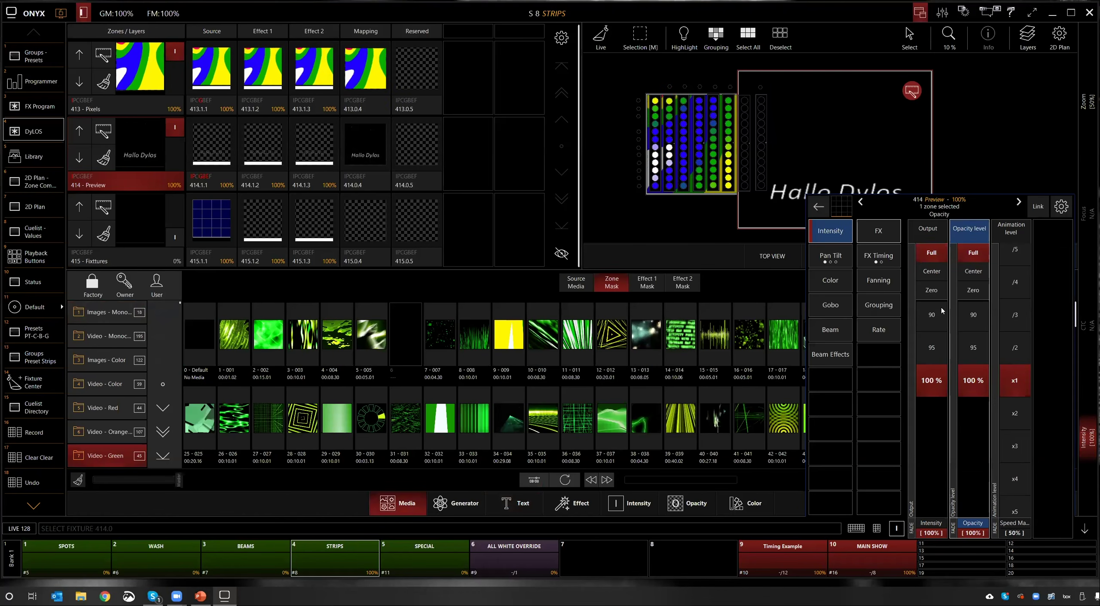
click(842, 305)
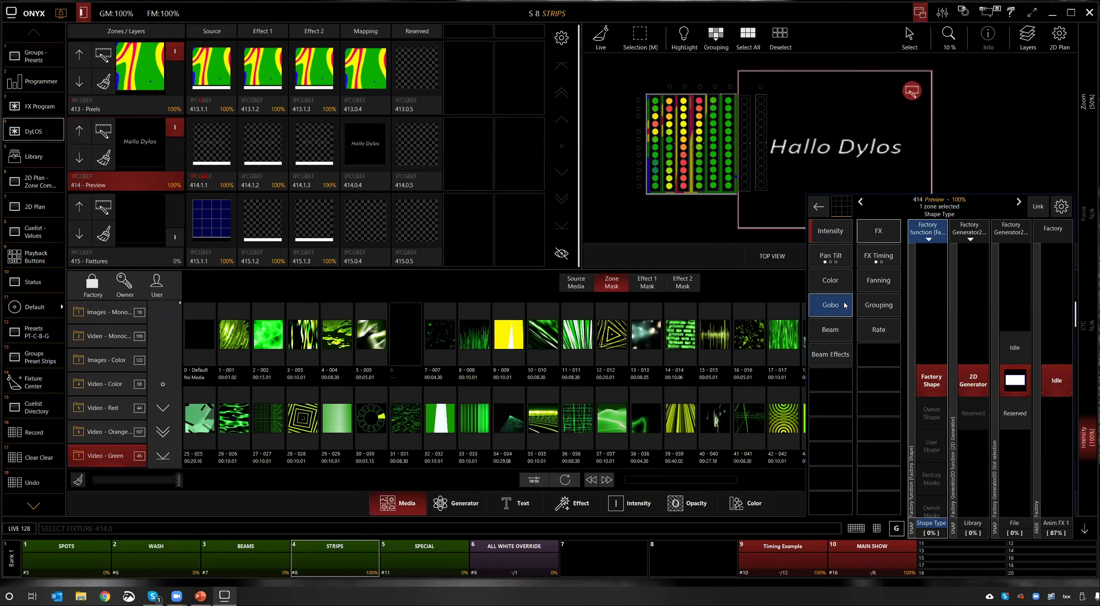
click(833, 286)
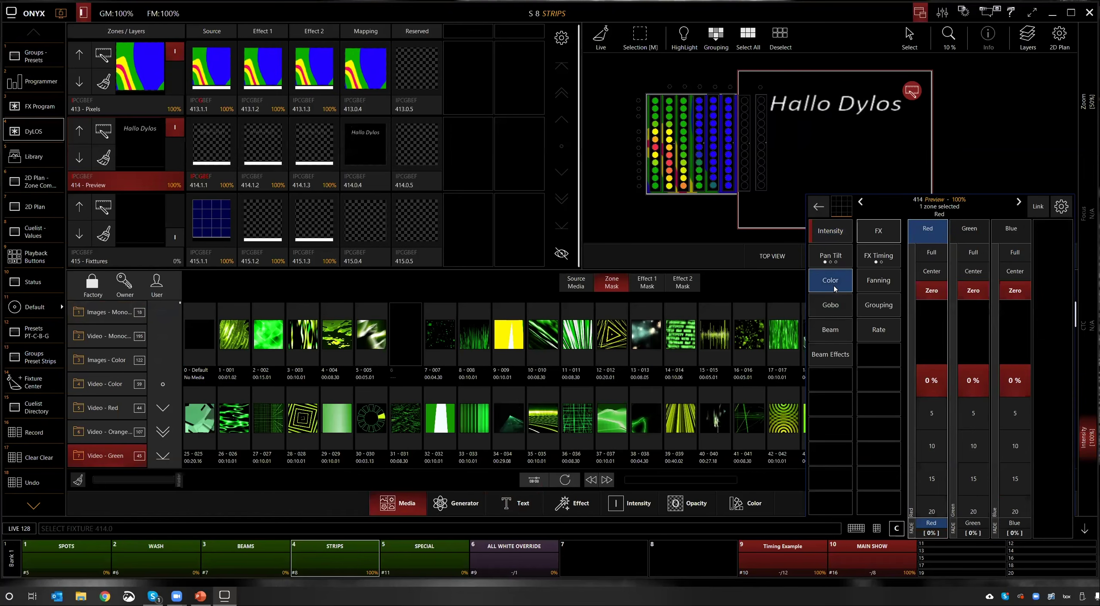
Step: Deselect the Preview zone, clear its programmed content, and close the parameter controls
click(156, 179)
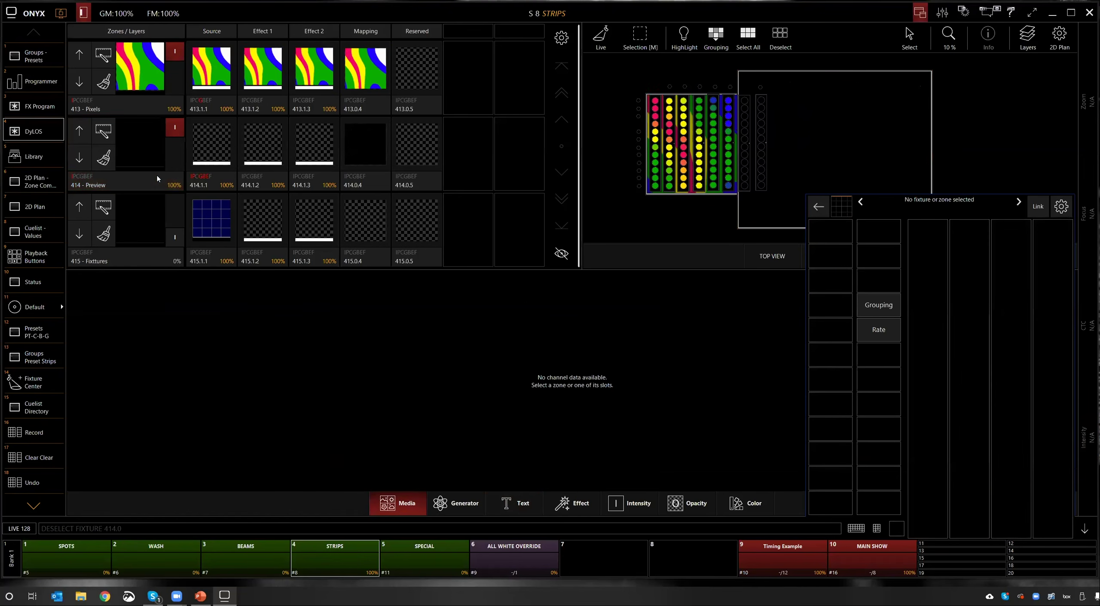
click(102, 163)
click(103, 209)
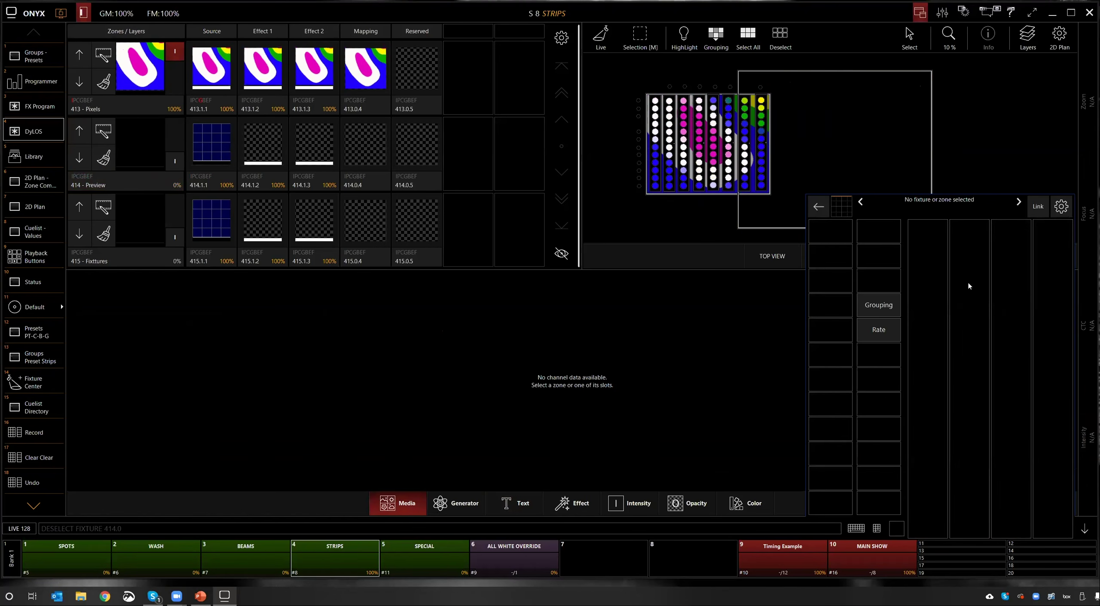
click(1084, 528)
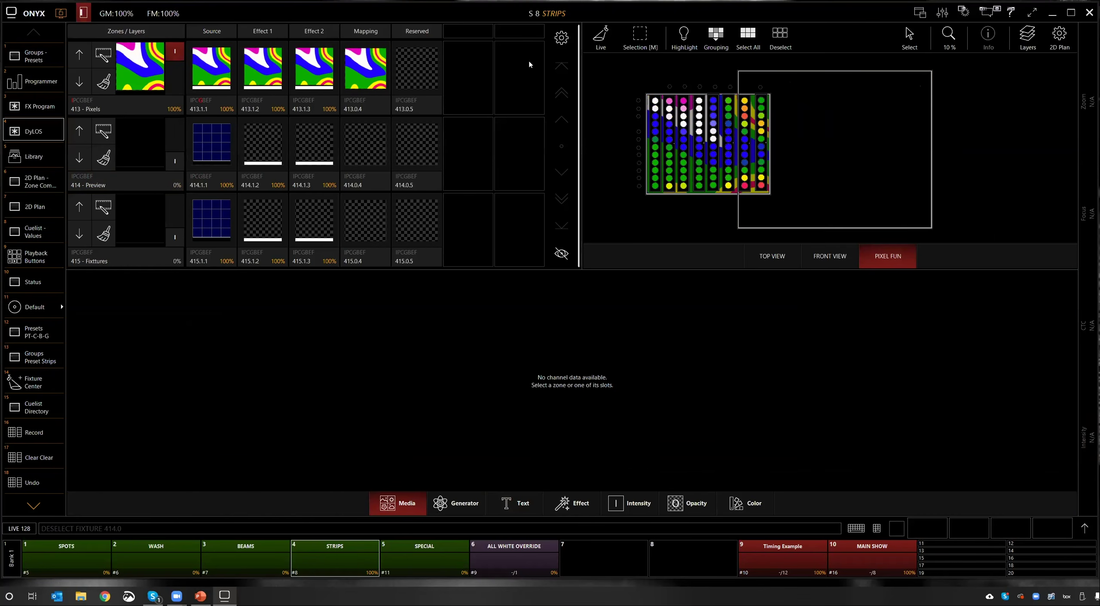
Step: Move the Preview zone on the plan clear of the pixel fixtures and leave plan editing
click(842, 73)
click(888, 72)
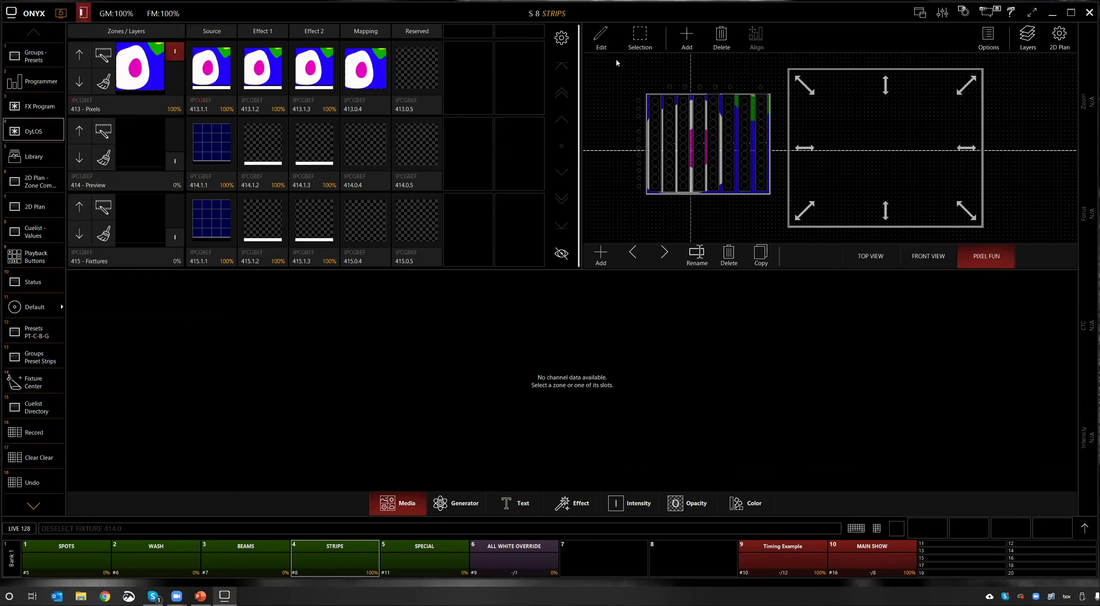
click(600, 38)
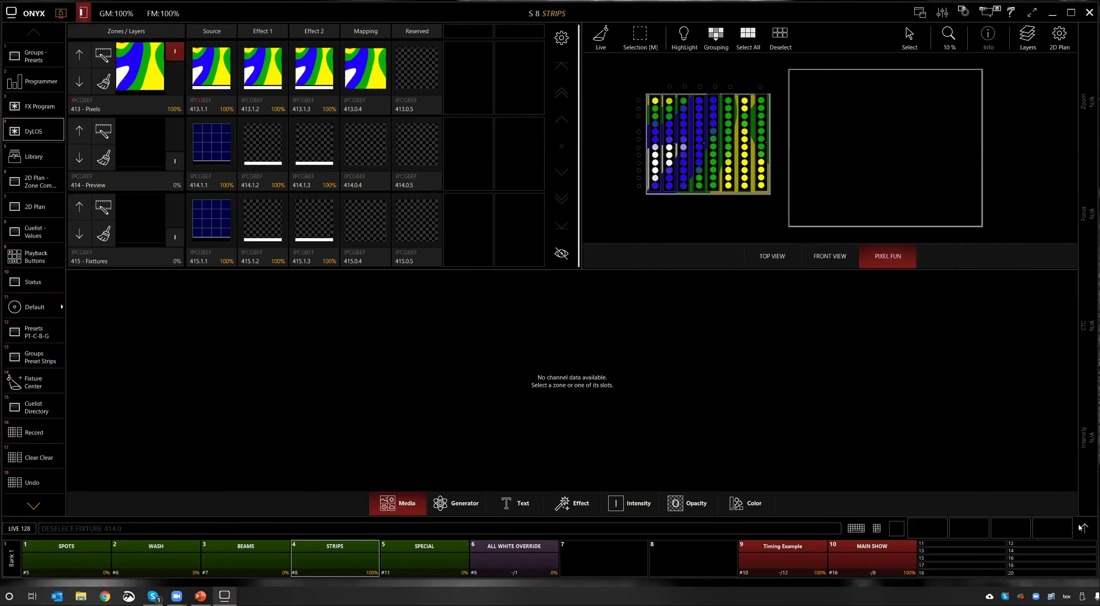
Step: Bring the Preview zone's intensity to 100% and assign the 048fire clip from the user Fire folder as its source media
click(920, 12)
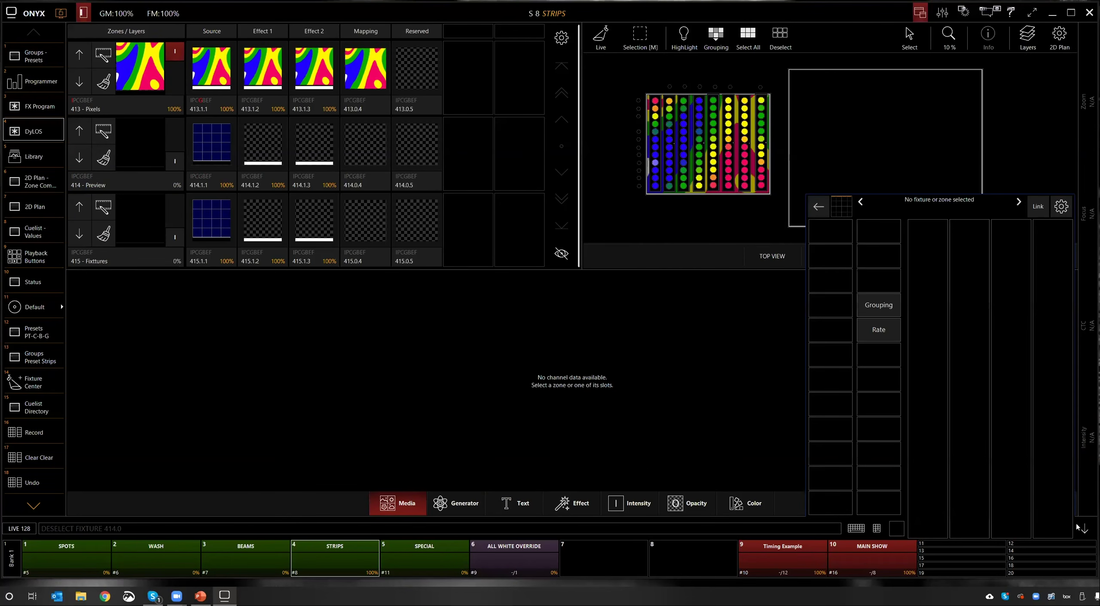
click(175, 160)
click(211, 146)
click(244, 342)
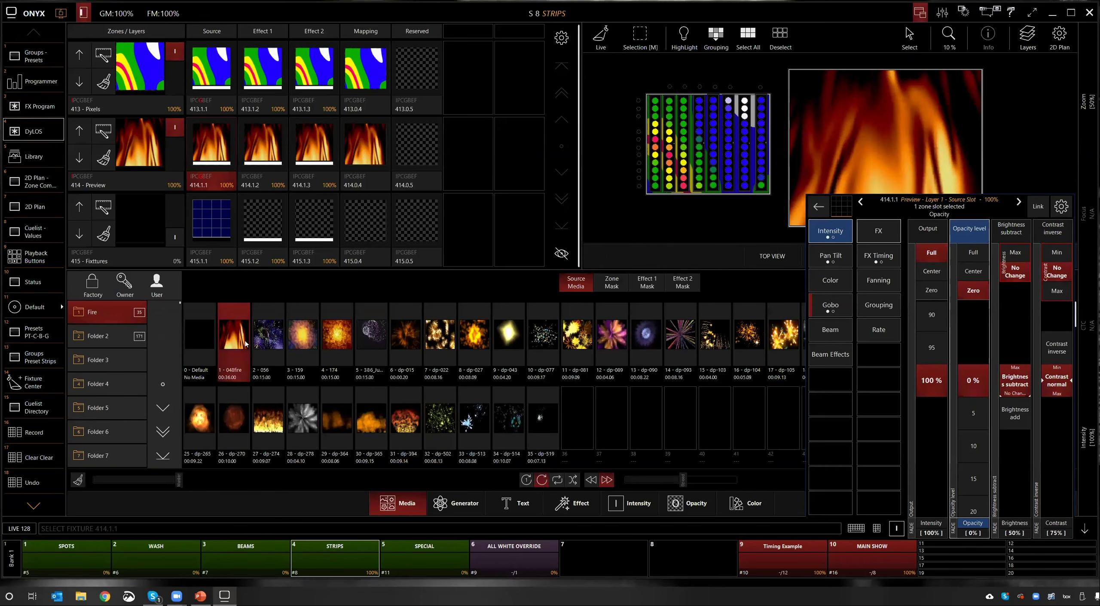
click(919, 12)
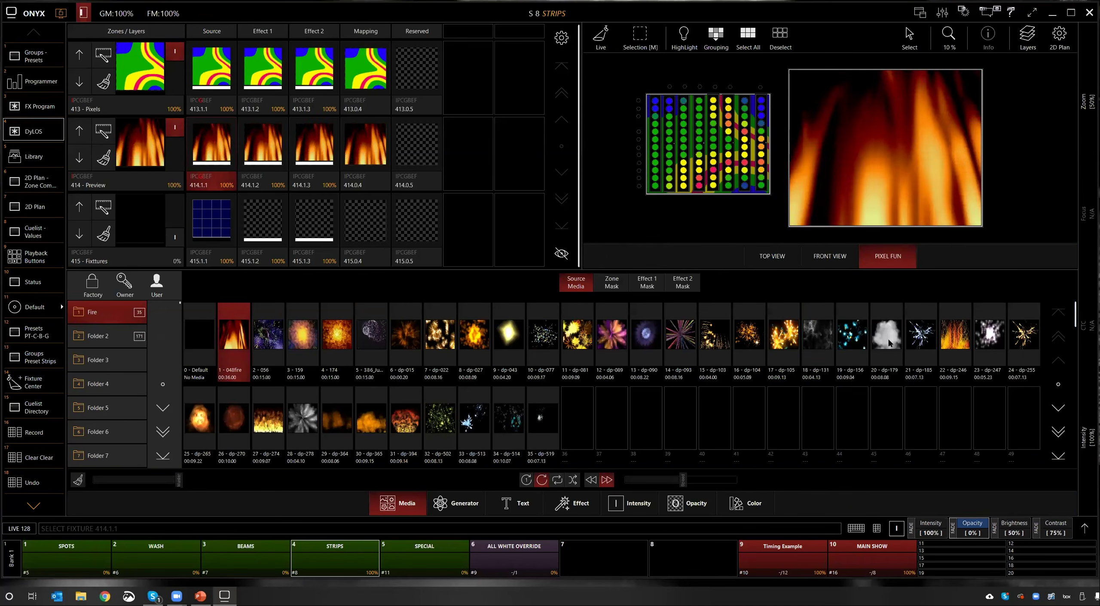
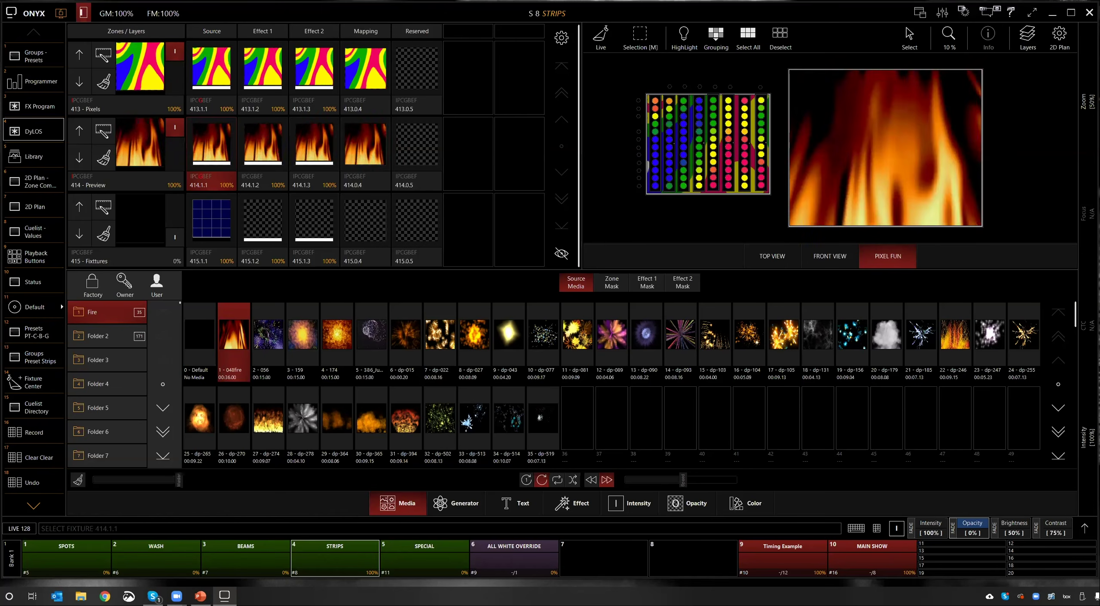
Step: View the general tasks screen and the factory media folders, ending back on the user media
click(31, 13)
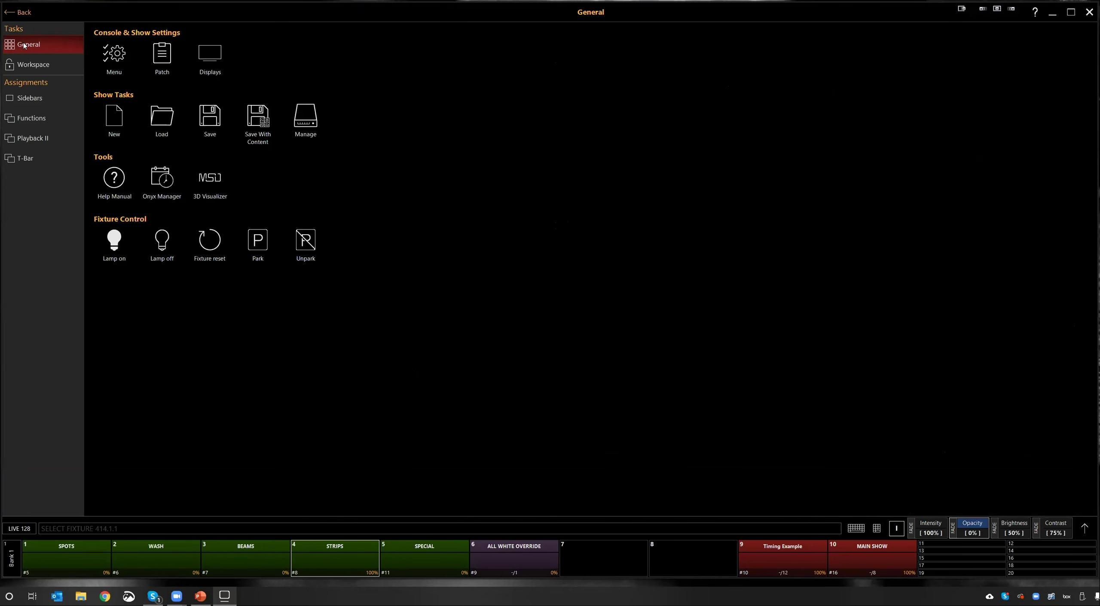
click(11, 15)
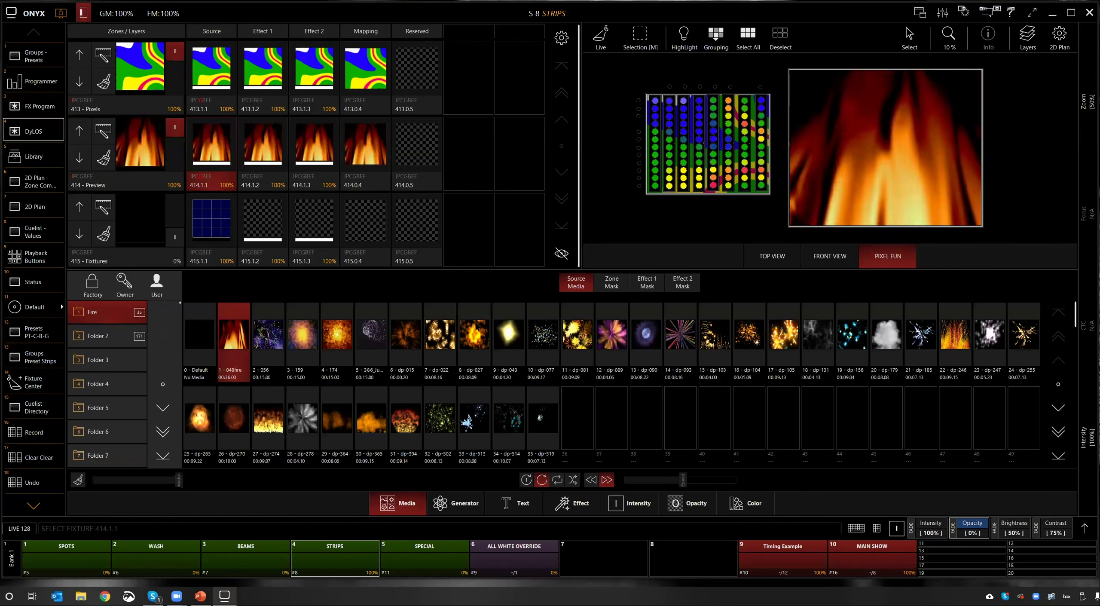
click(90, 290)
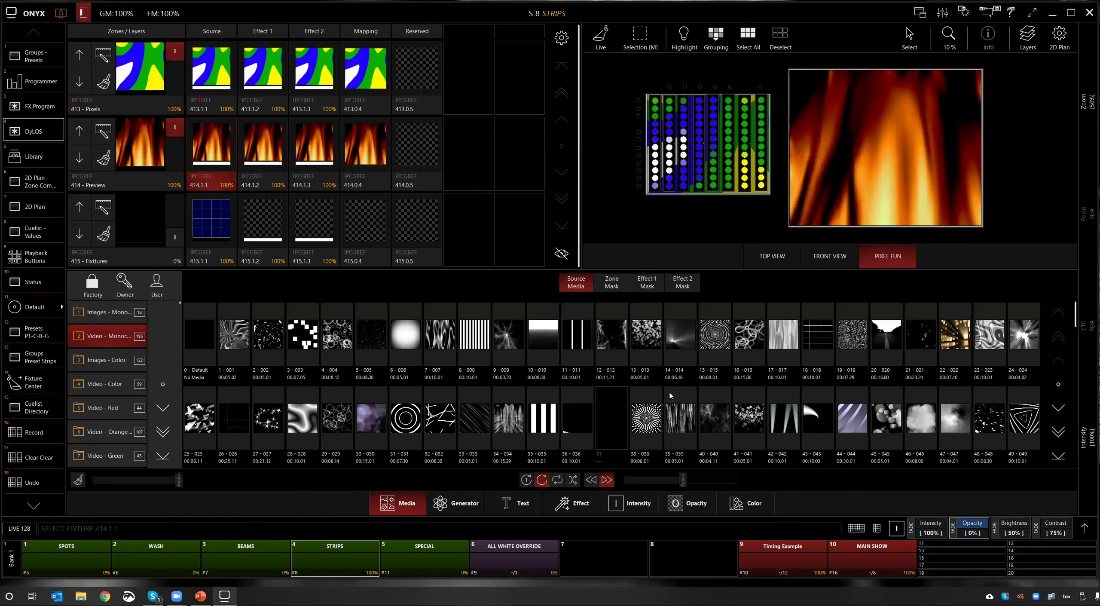
click(148, 294)
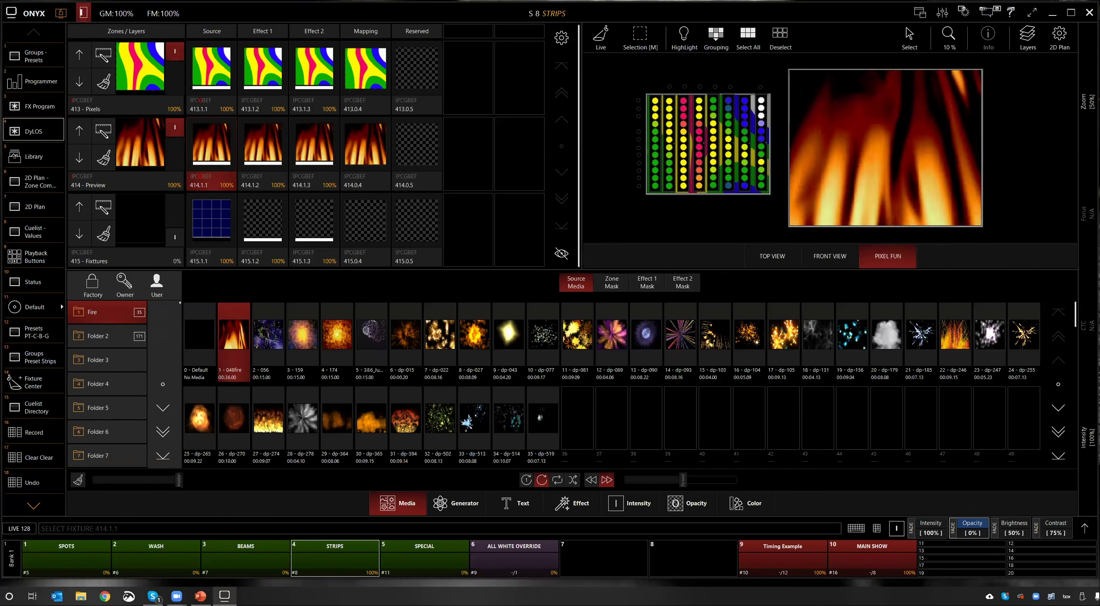
Step: Examine the show save types with and without content, and the settings for resynchronizing, importing and exporting DyLOS content
click(18, 13)
click(122, 60)
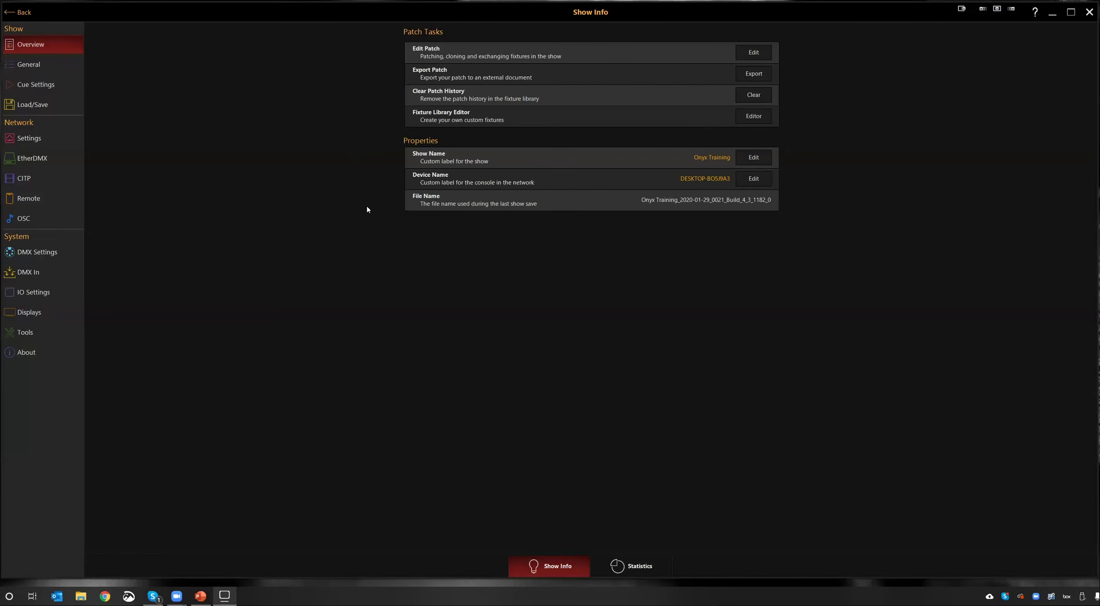
click(55, 105)
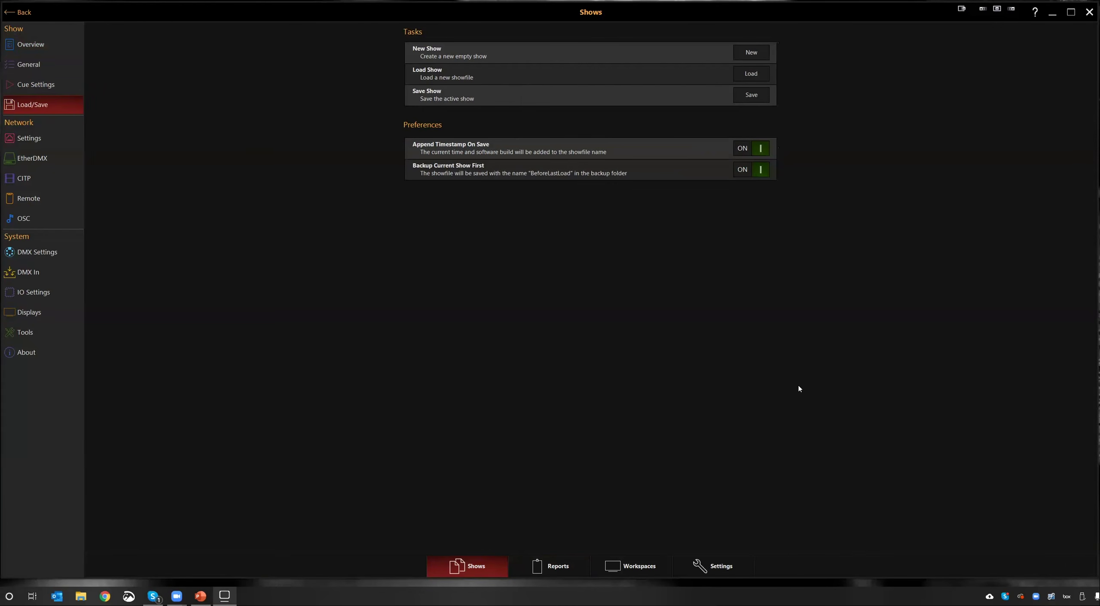
click(756, 95)
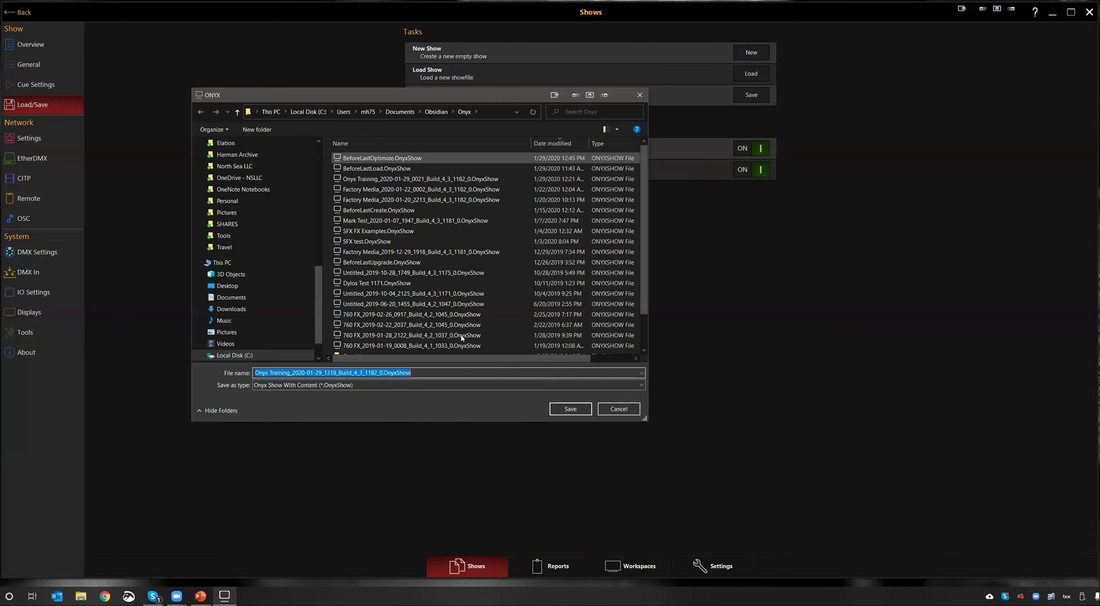
click(456, 381)
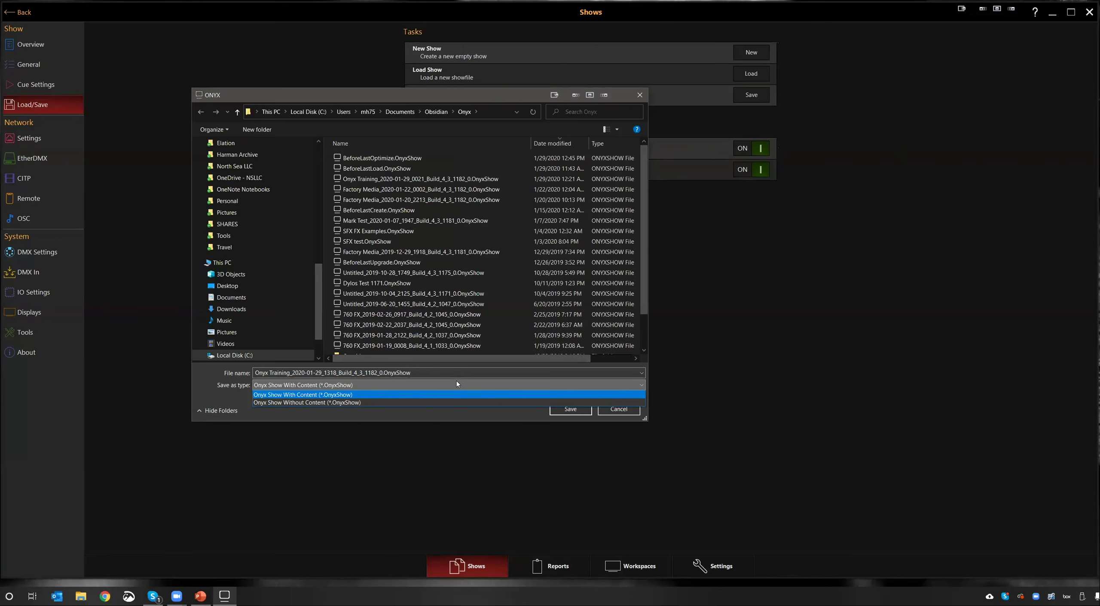
click(523, 417)
click(619, 409)
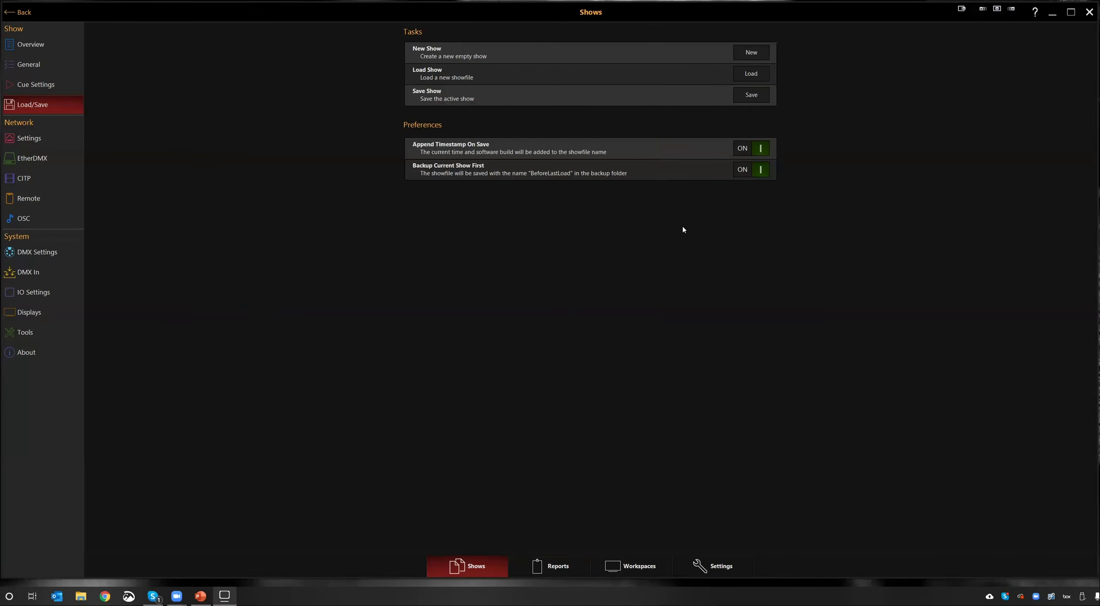
click(705, 564)
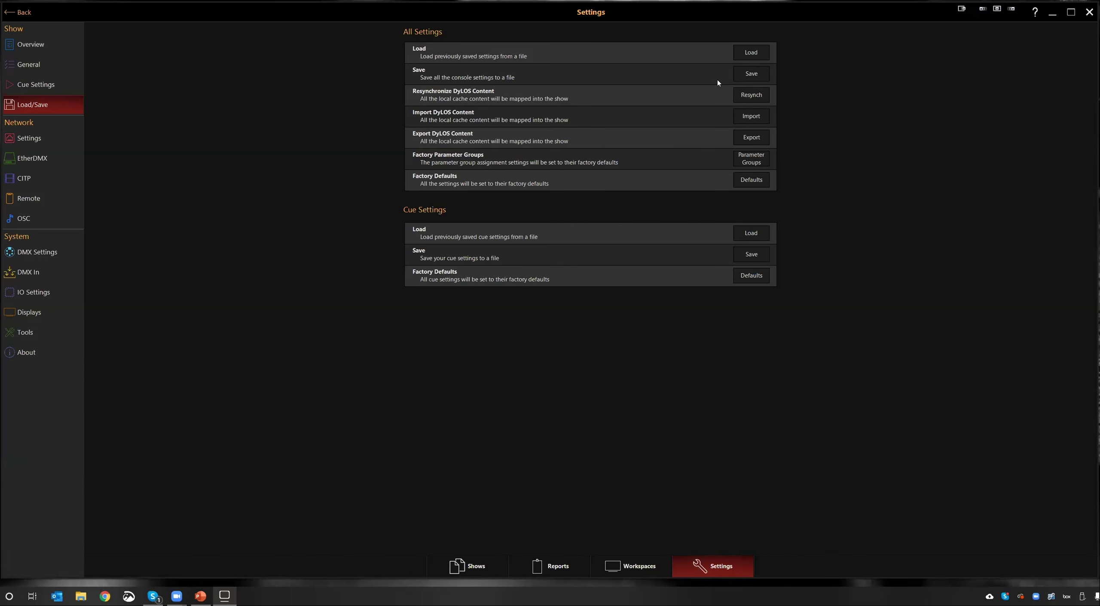
click(8, 13)
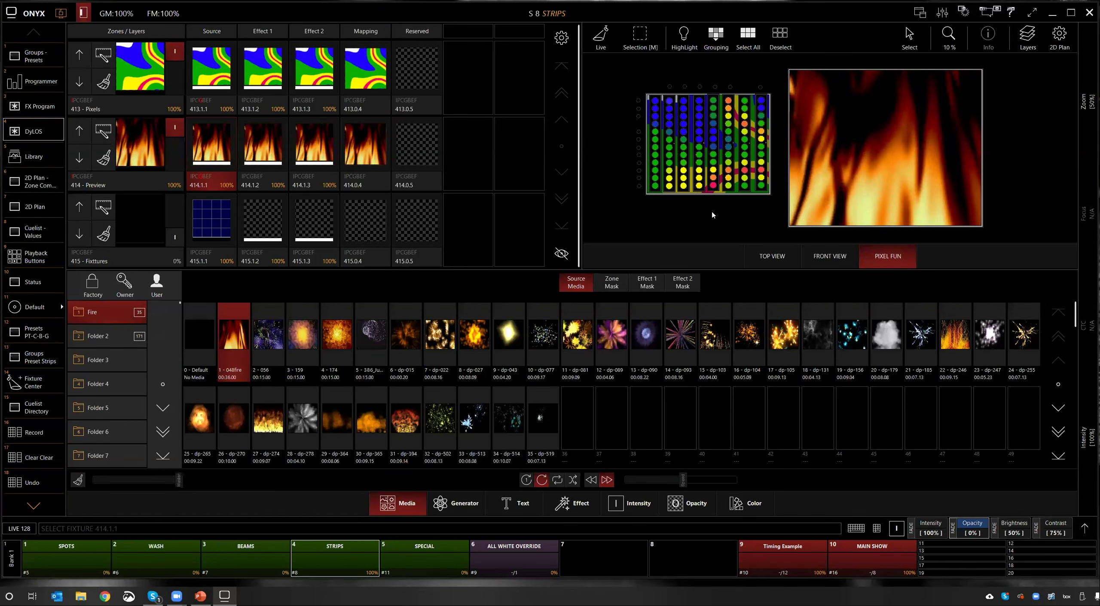
Step: Apply the three-color effect from the Color Effects folder to the Preview zone's Effect 1 slot, with only that slot selected
click(209, 145)
click(209, 144)
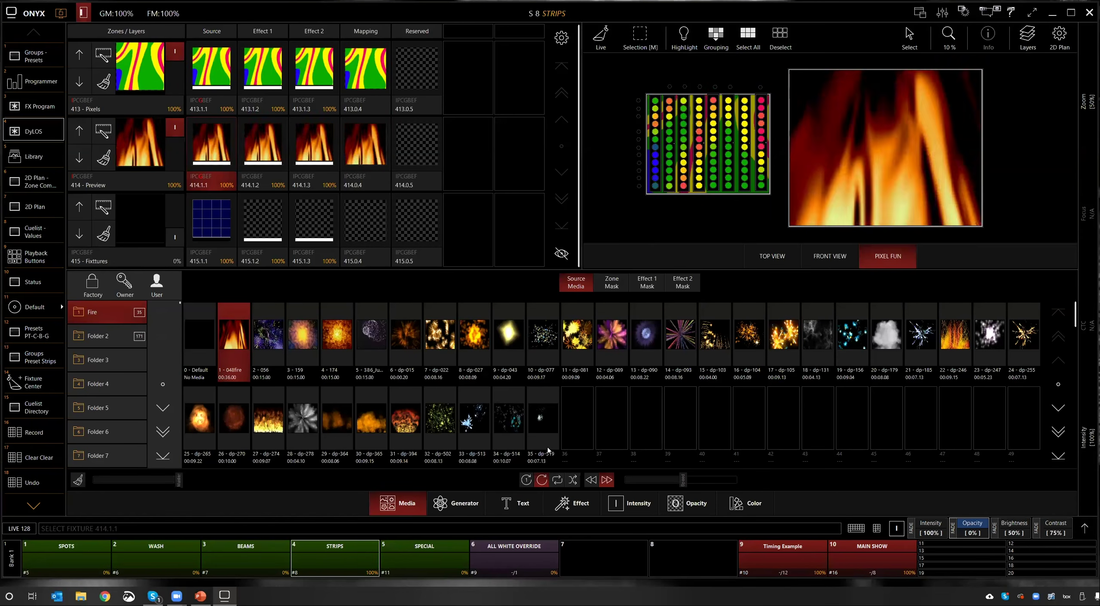
click(258, 145)
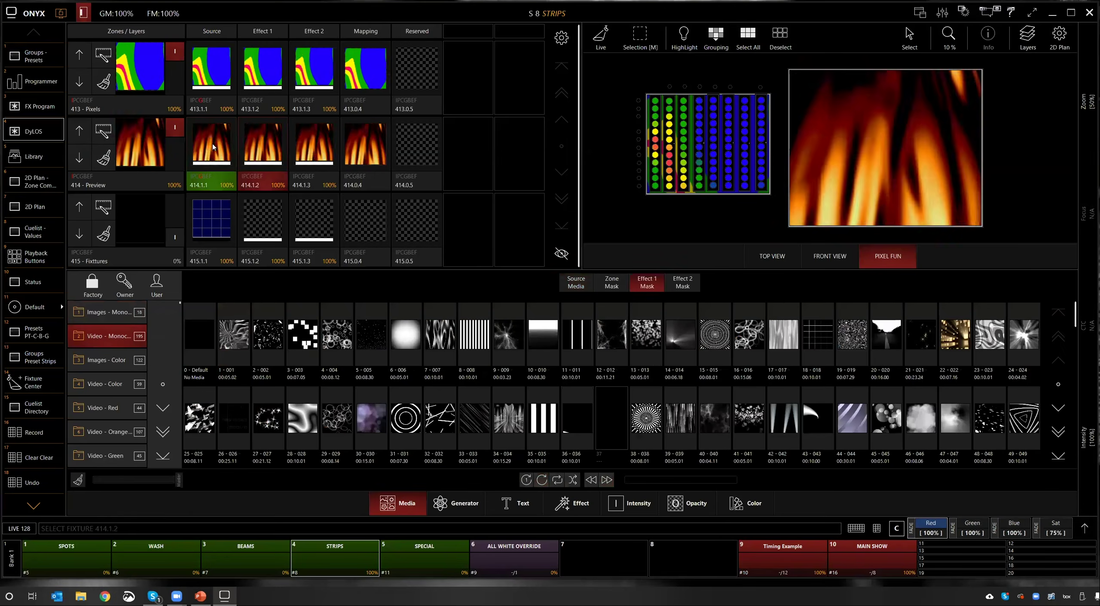
click(231, 146)
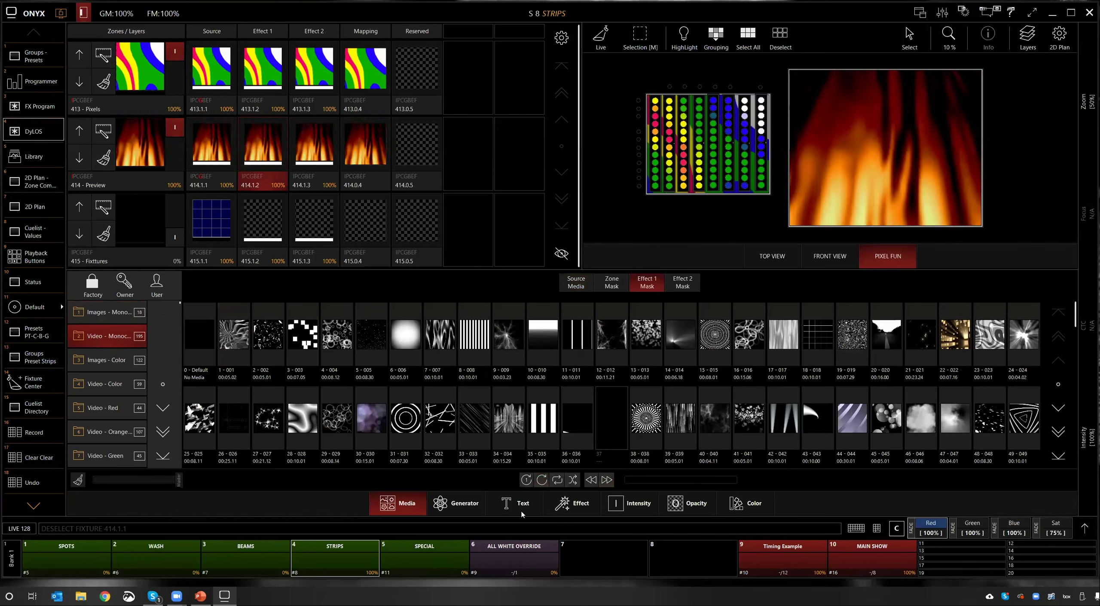
click(571, 503)
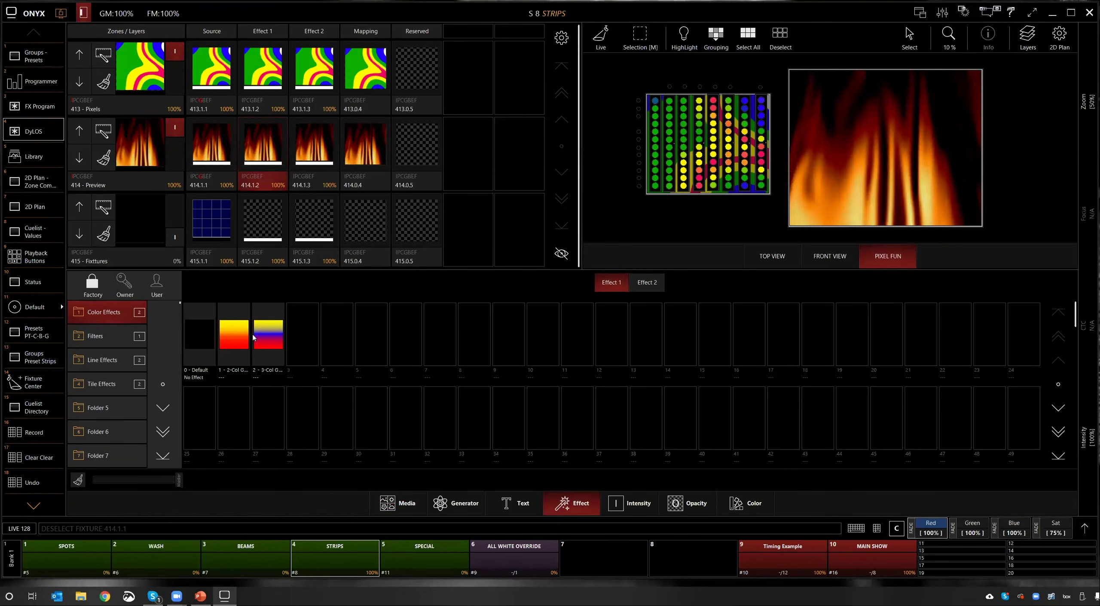
click(238, 342)
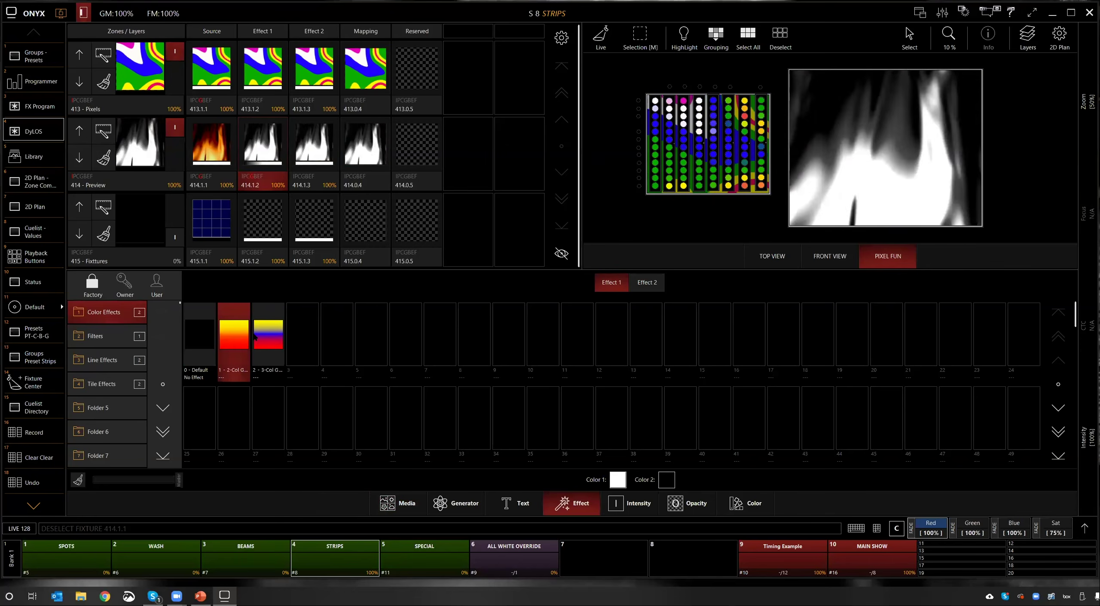
click(255, 336)
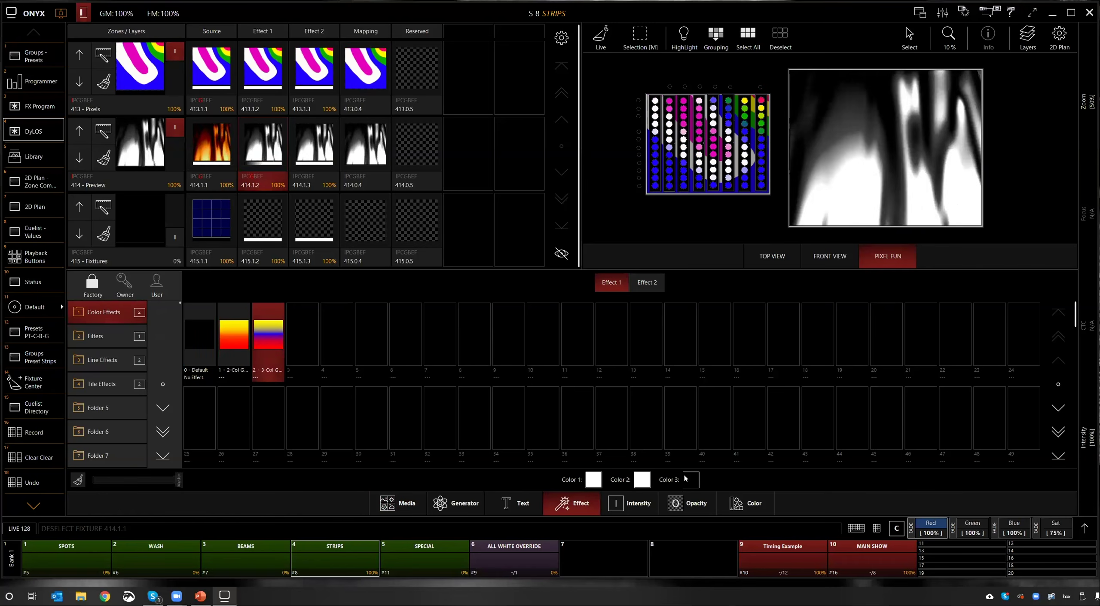
Step: Set the effect's Color 1 to red (C 0, M 255, Y 255) and Color 2 to blue-violet (C 180, M 235, Y 0)
click(593, 479)
mouse_move(551, 349)
mouse_down()
mouse_move(522, 302)
mouse_move(501, 302)
mouse_up()
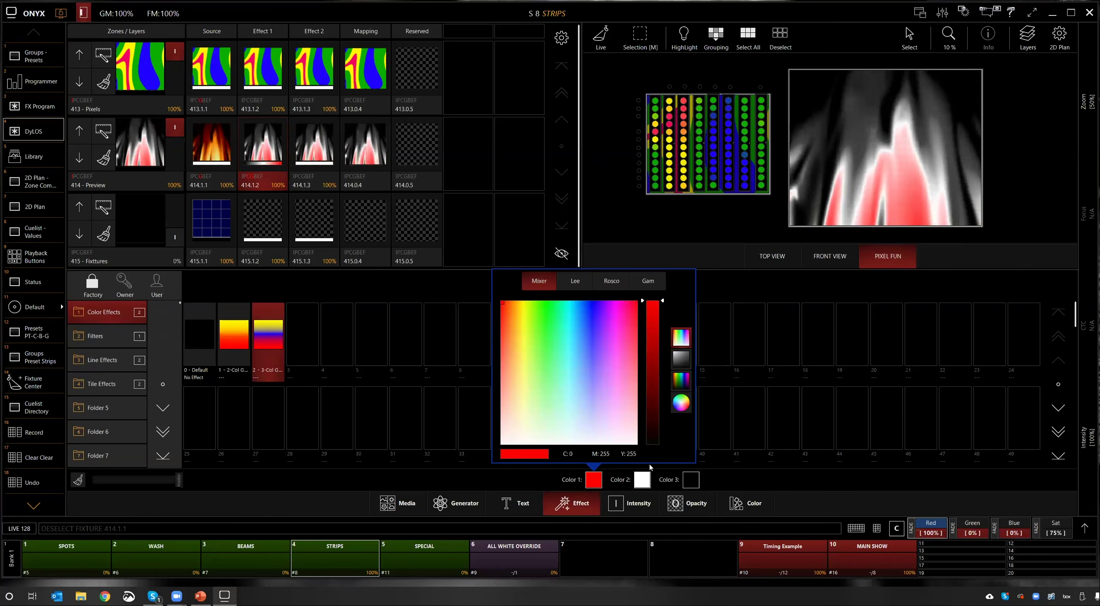
click(641, 479)
click(641, 479)
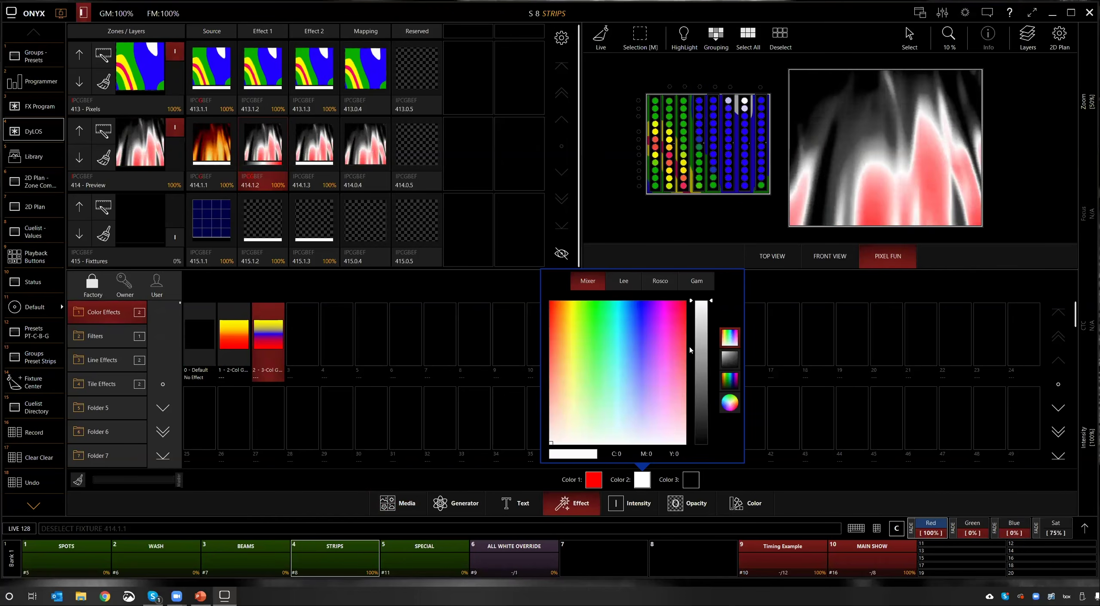
mouse_move(628, 314)
mouse_down()
mouse_move(648, 287)
mouse_move(680, 301)
mouse_move(646, 311)
mouse_up()
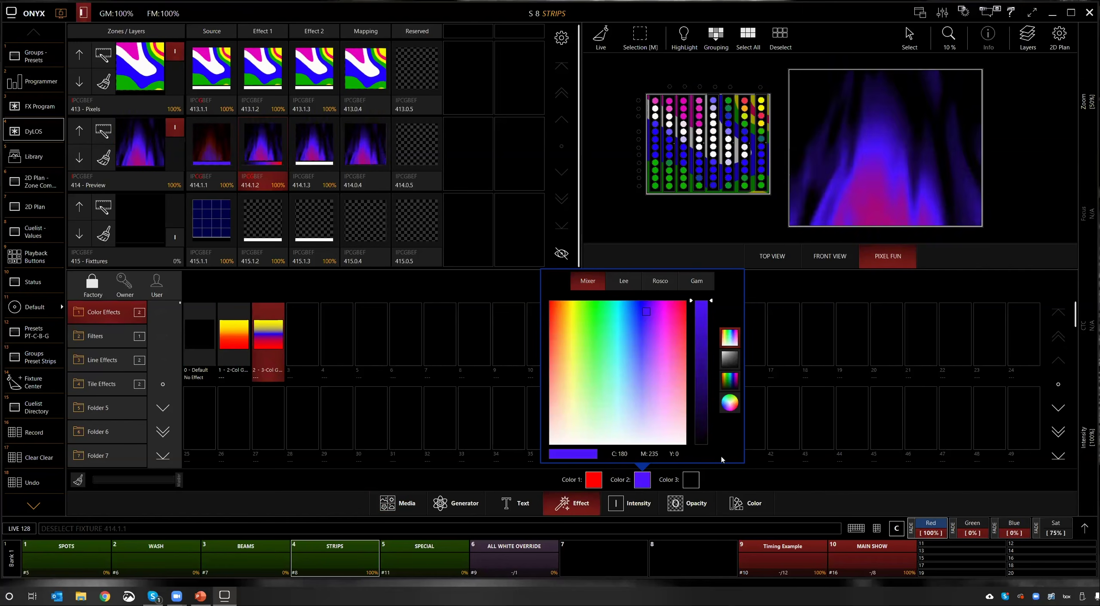
click(642, 479)
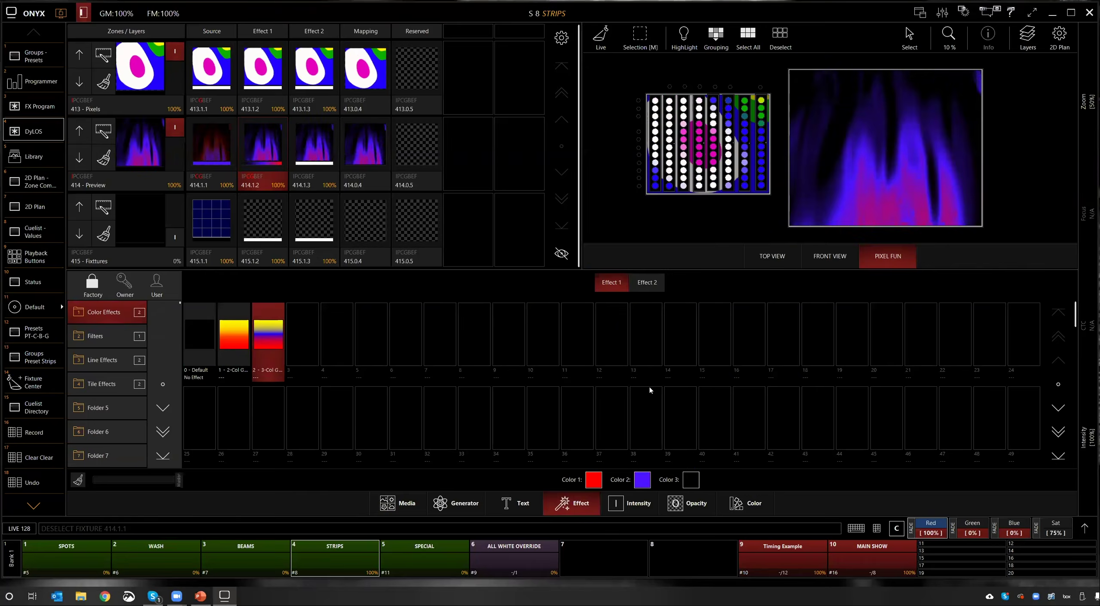
Step: Set the effect's Color 3 to yellow (C 0, M 15, Y 249) at full brightness
click(691, 479)
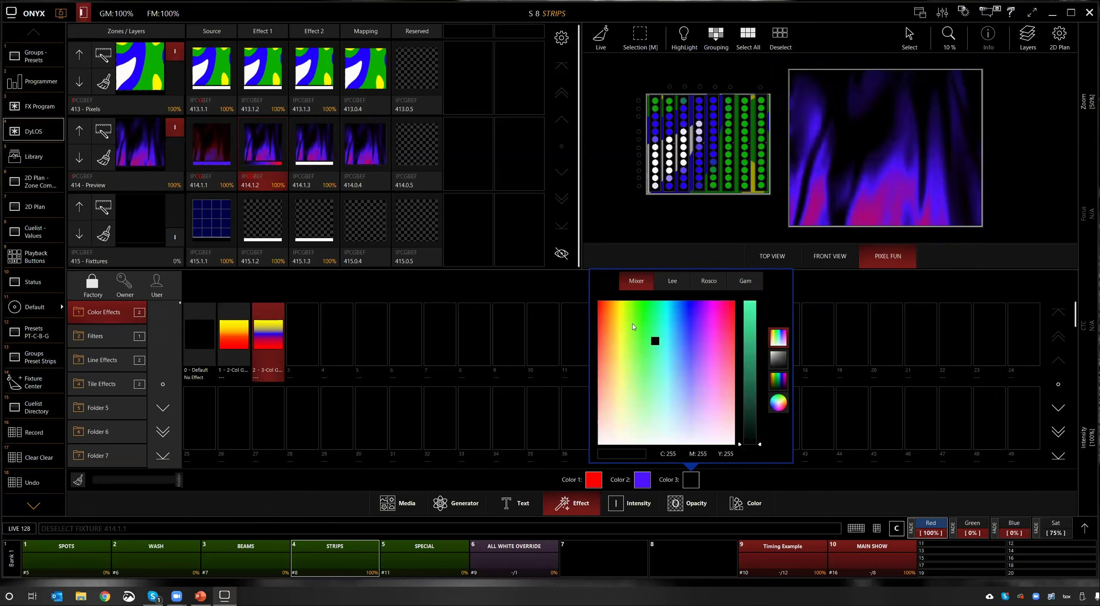
click(619, 303)
drag(752, 408, 746, 270)
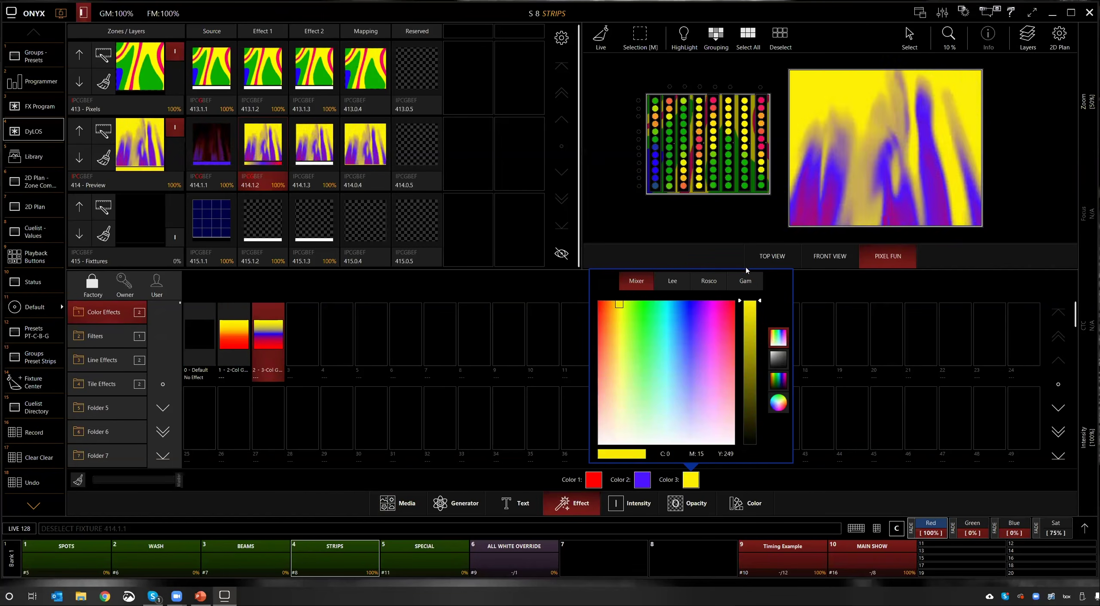
click(761, 176)
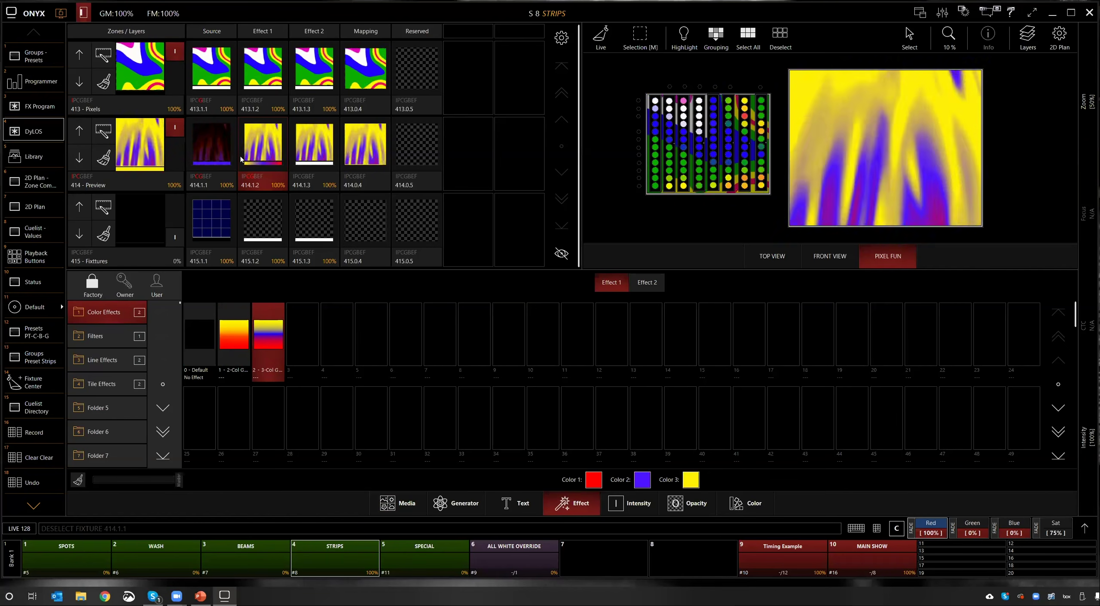
Step: Apply the Tiles effect from the Tile Effects folder to the Preview zone's Effect 2 slot
key(Right)
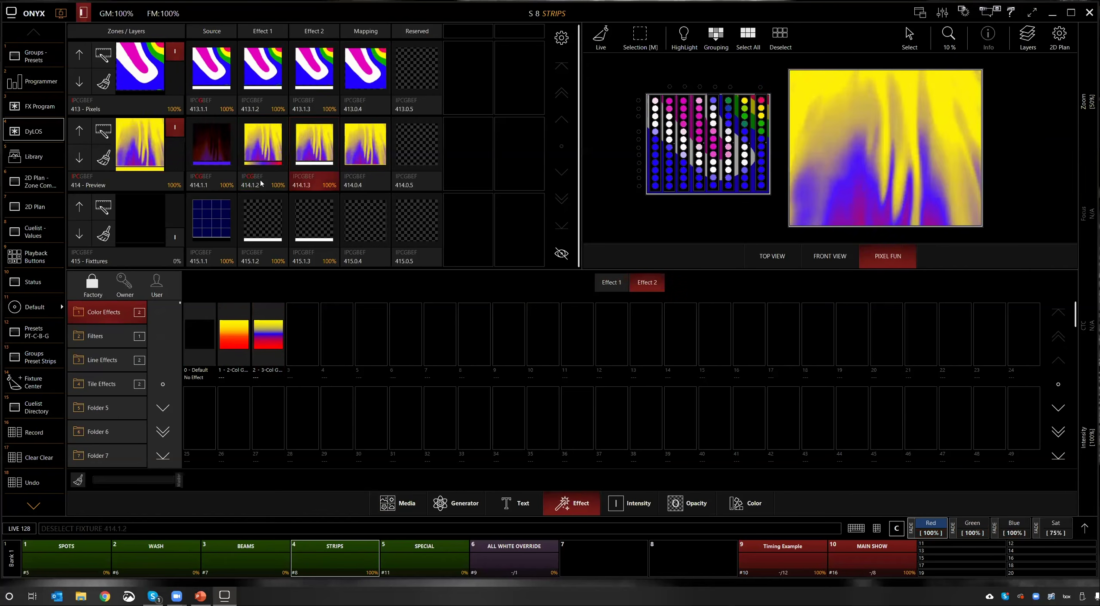
click(919, 13)
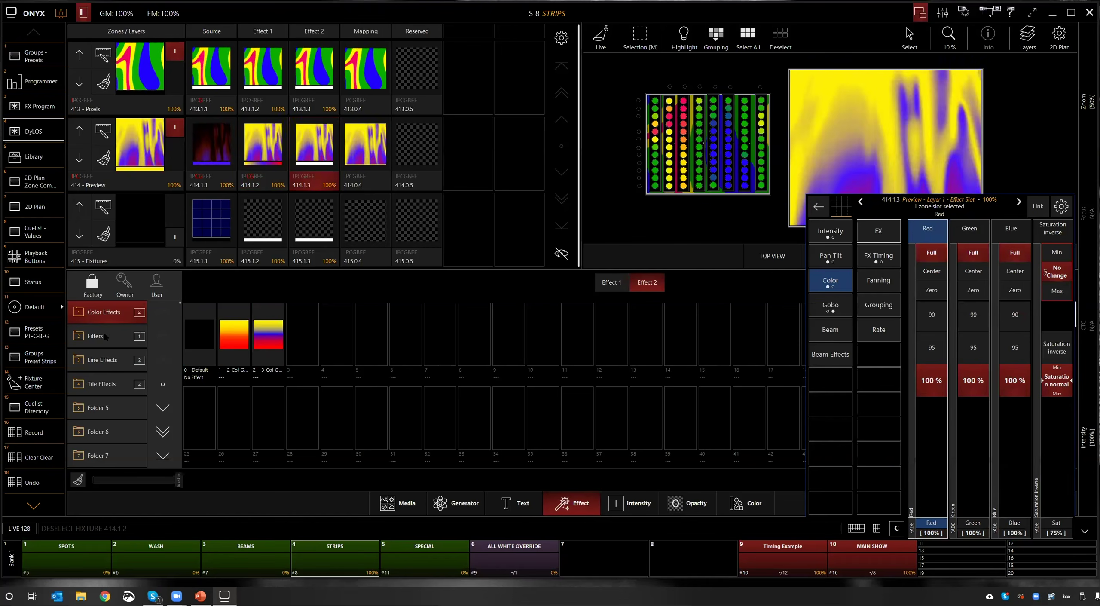
click(105, 384)
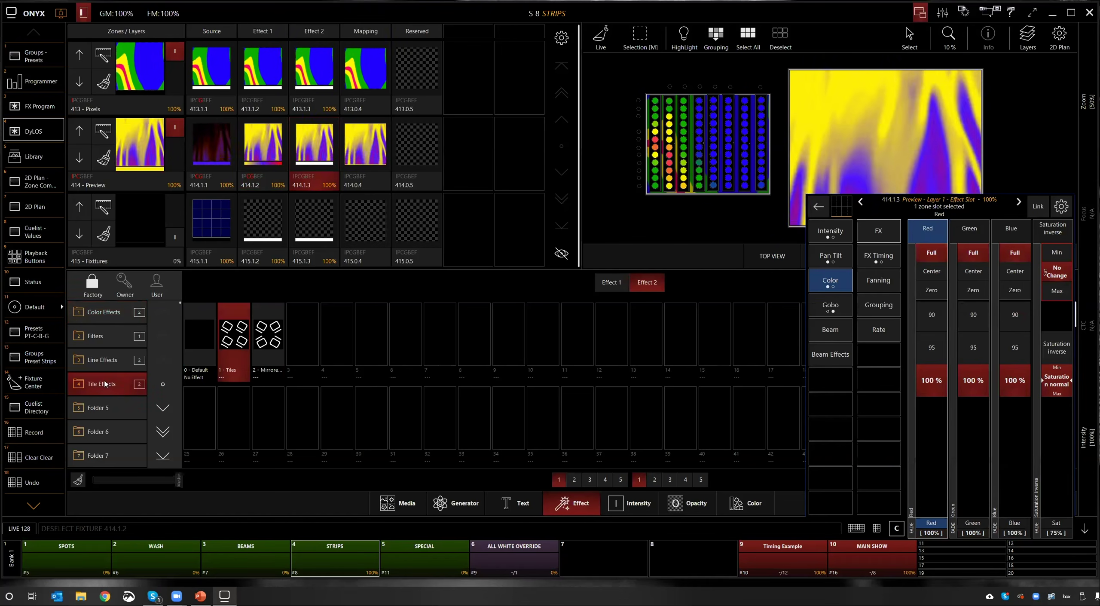
click(108, 335)
click(110, 361)
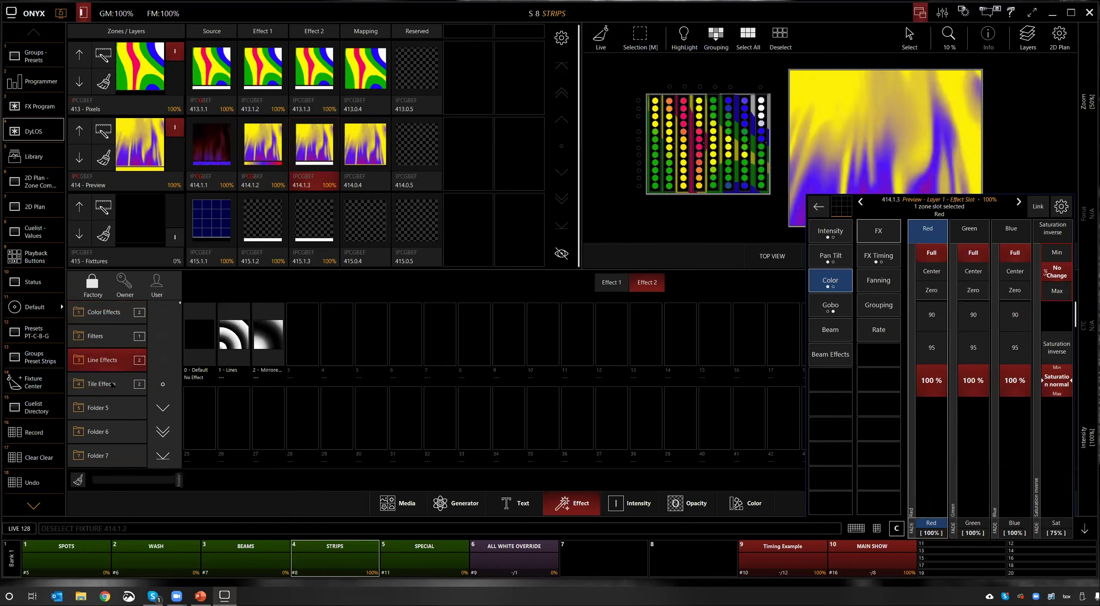
click(110, 383)
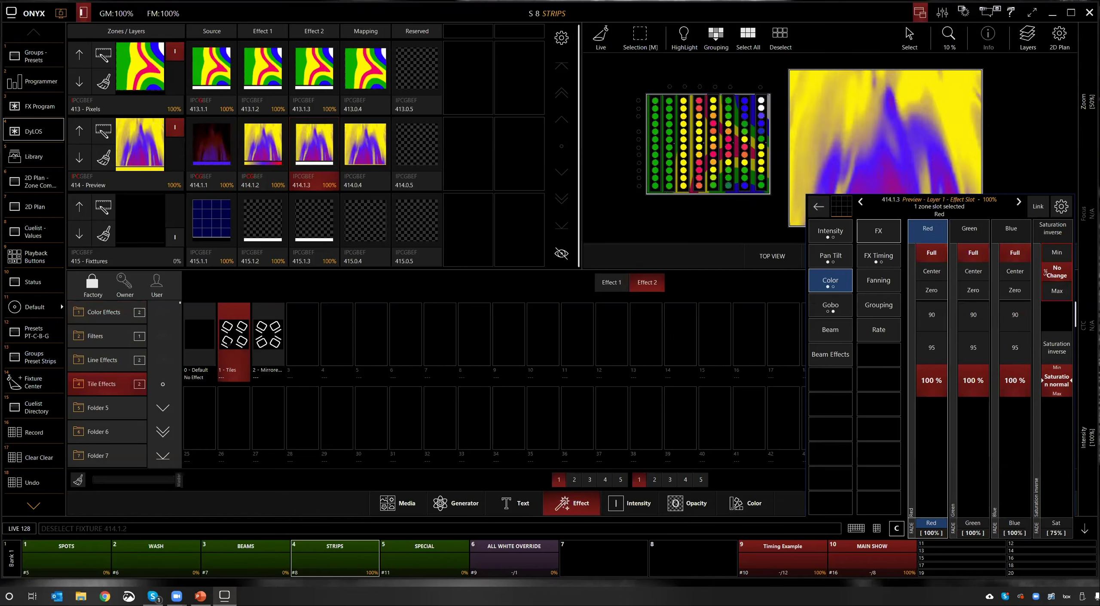
Step: Try tile repetitions of X x3 with Y x4 and X x10 with Y x1, returning both to x1
click(842, 361)
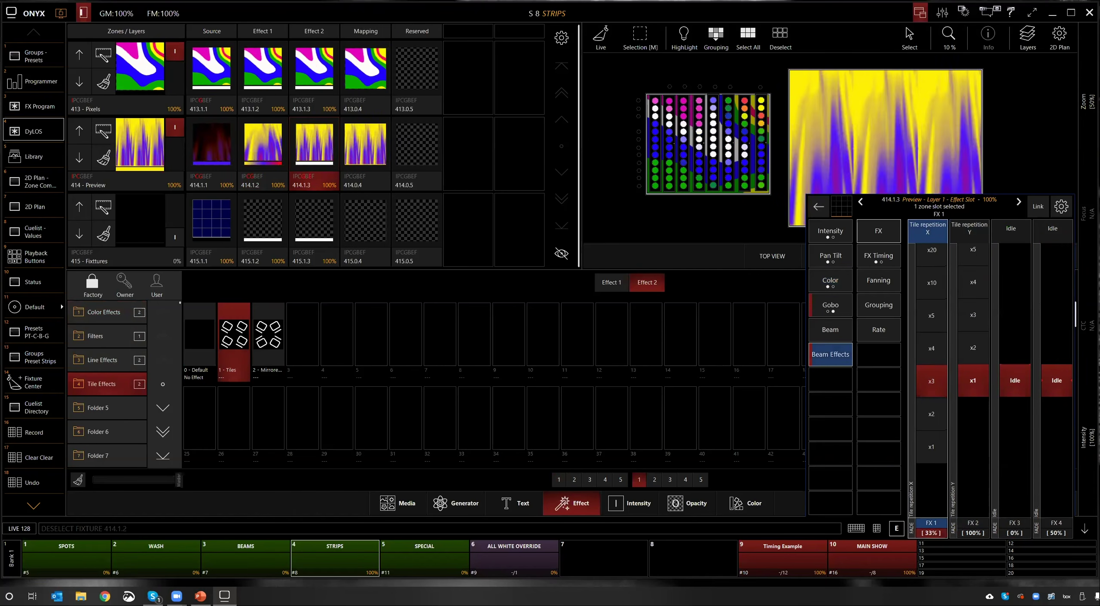
drag(960, 232, 961, 321)
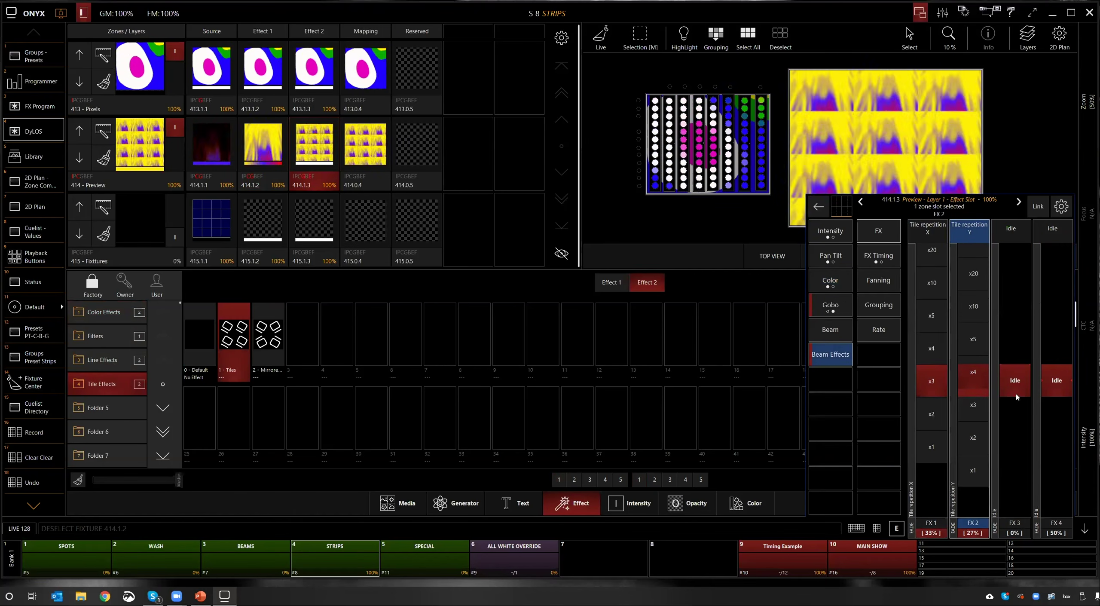
drag(987, 467, 987, 378)
drag(937, 432, 937, 531)
drag(949, 390, 992, 432)
click(966, 432)
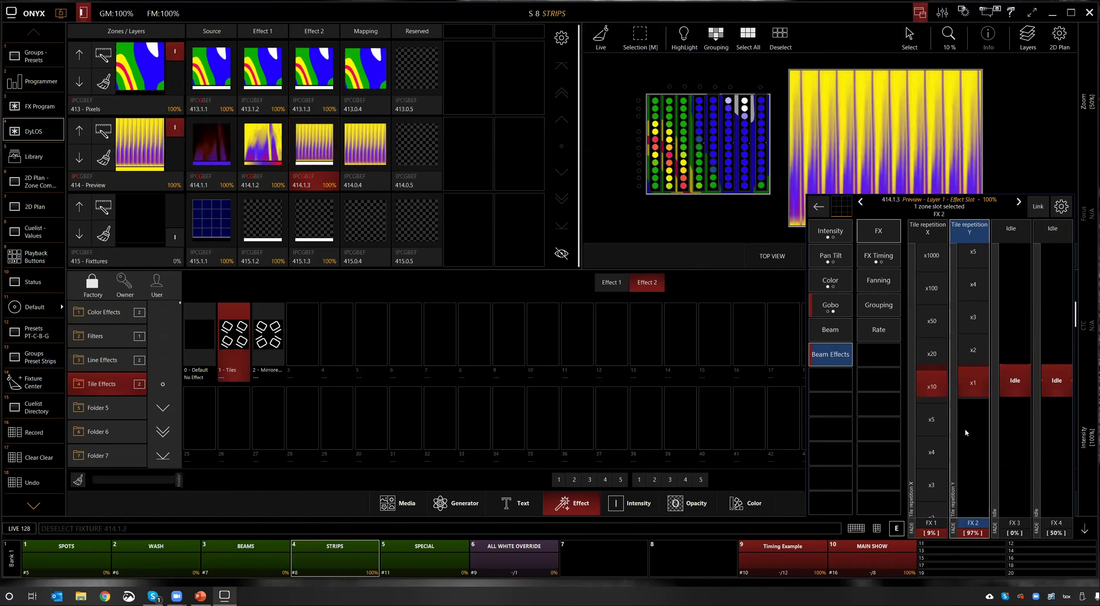
click(942, 432)
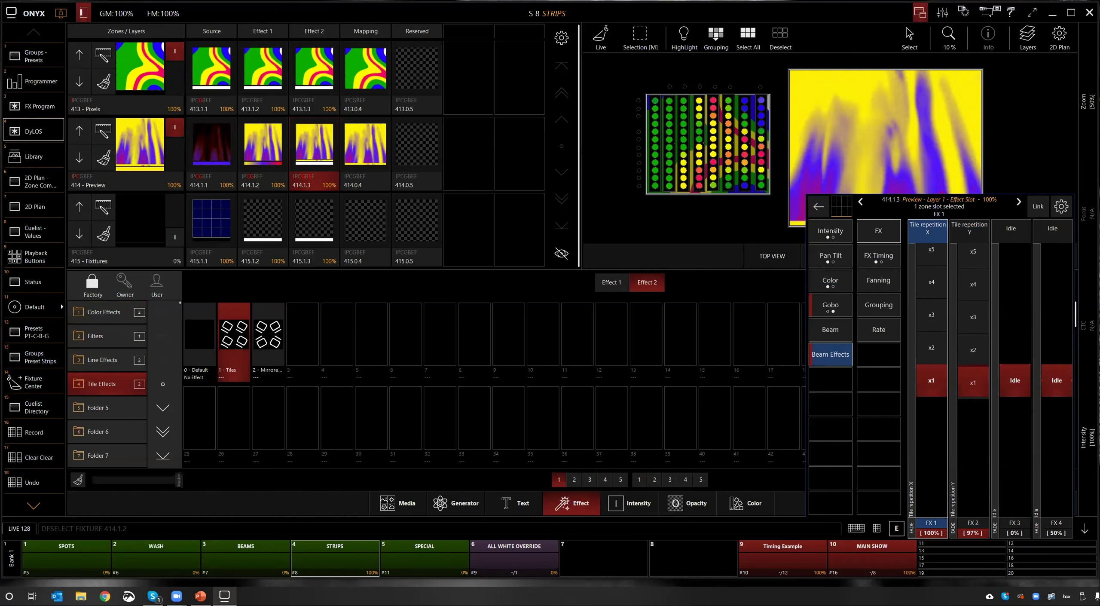
click(978, 382)
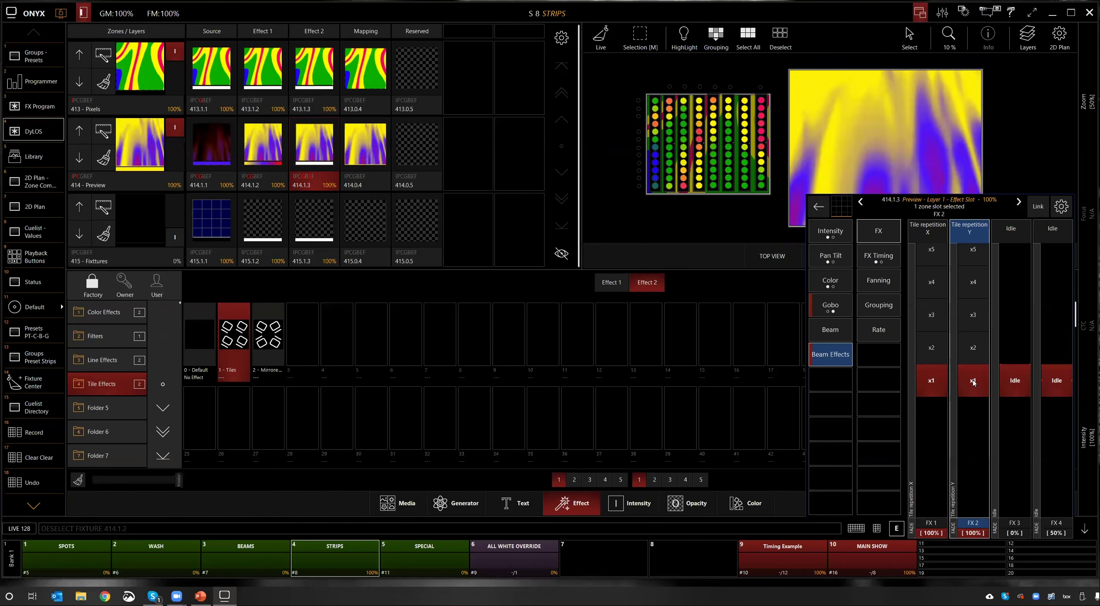
Step: Switch the Effect 2 tiles from vertical index to vertical speed and set it to -7 rpm (CCW)
click(830, 306)
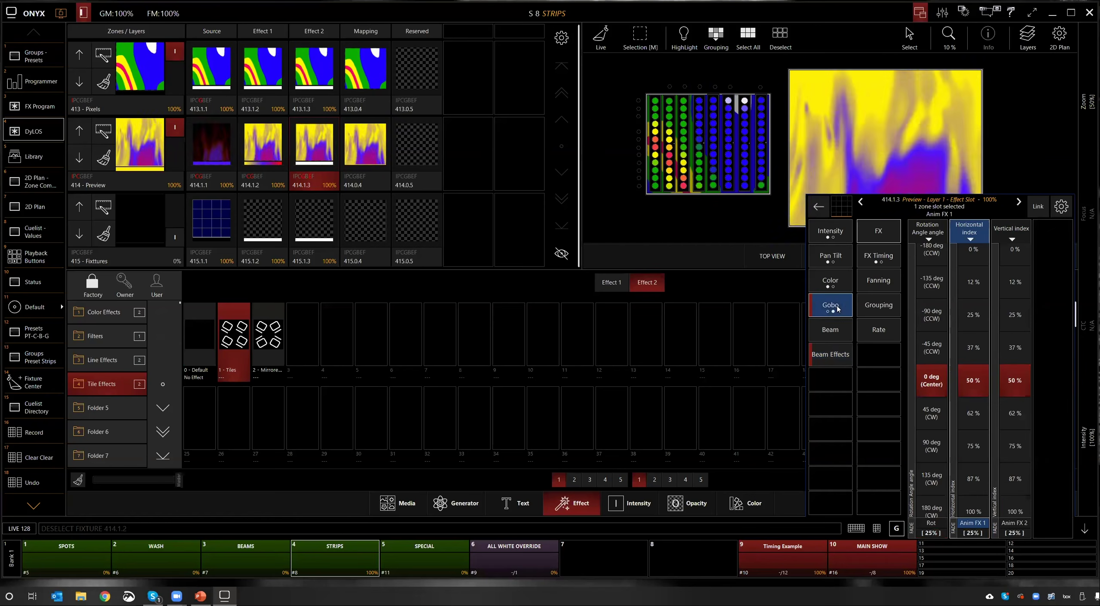
click(1011, 239)
click(1027, 266)
scroll(1050, 444, down, 2)
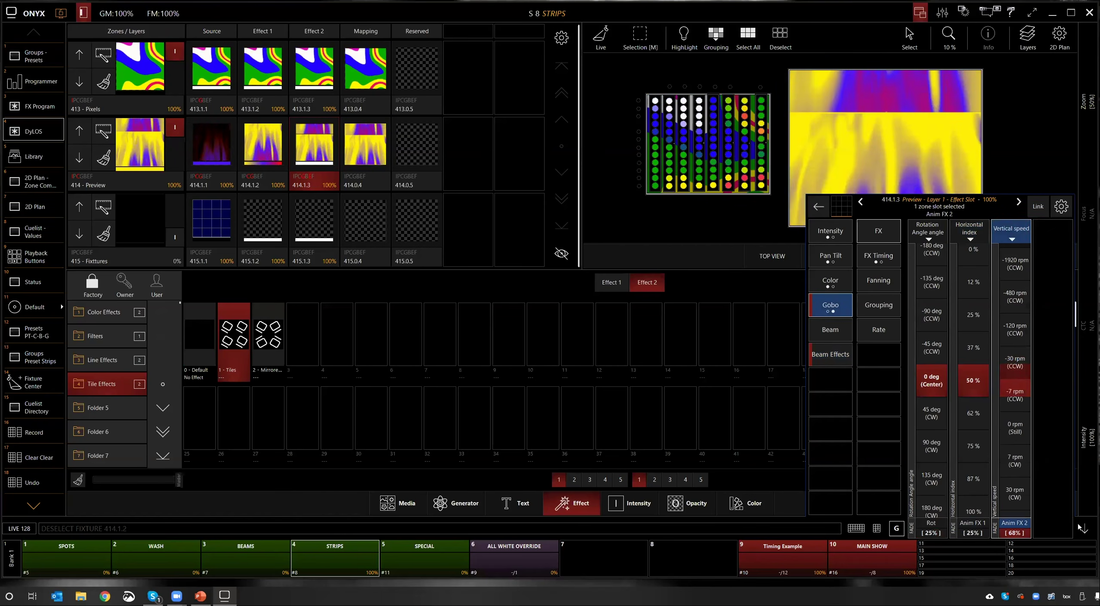
click(1081, 528)
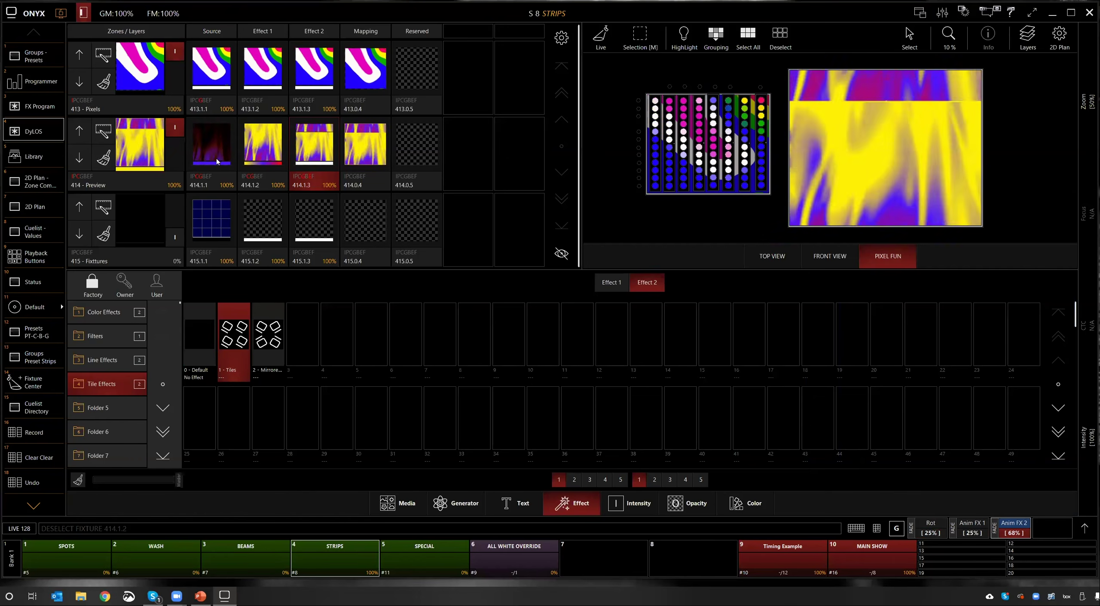
Step: Try other clips from the user Fire folder as the Preview zone's source media, ending with 24 - dp-255
click(217, 161)
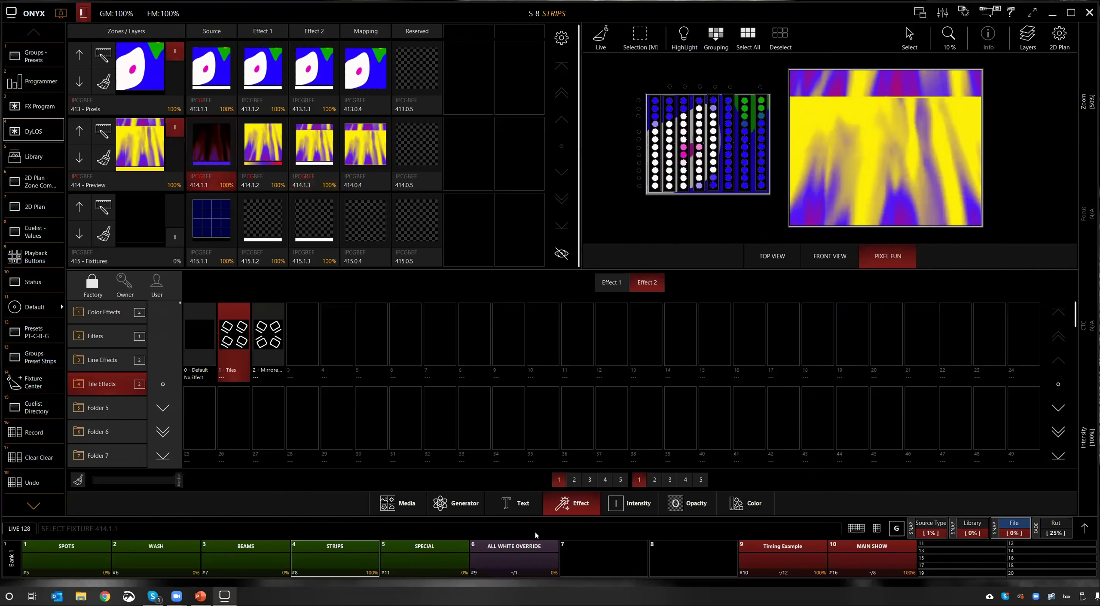
click(398, 503)
click(574, 283)
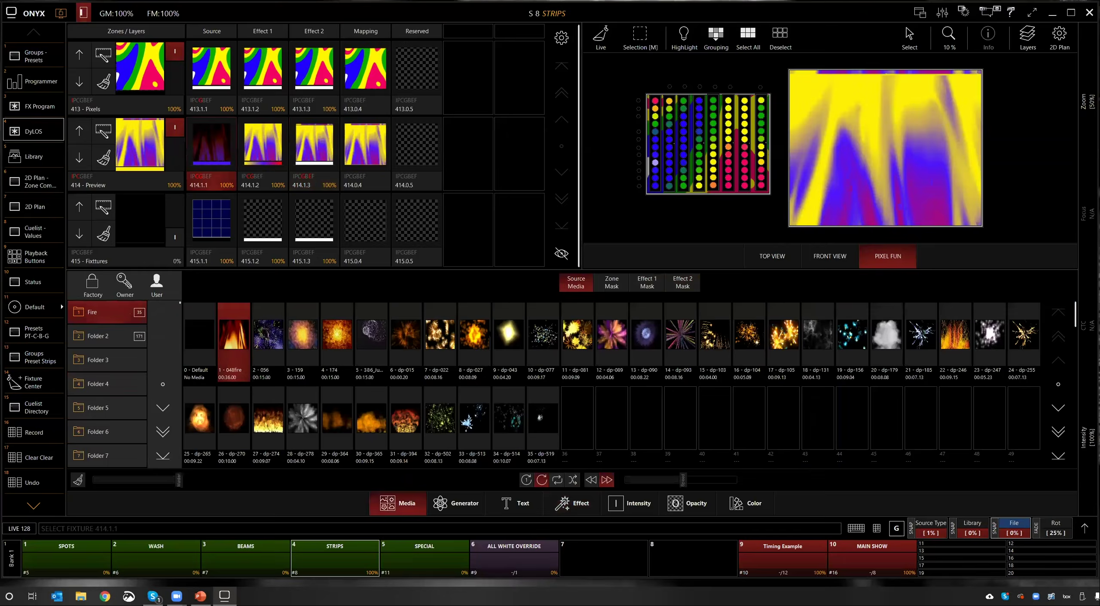
click(337, 342)
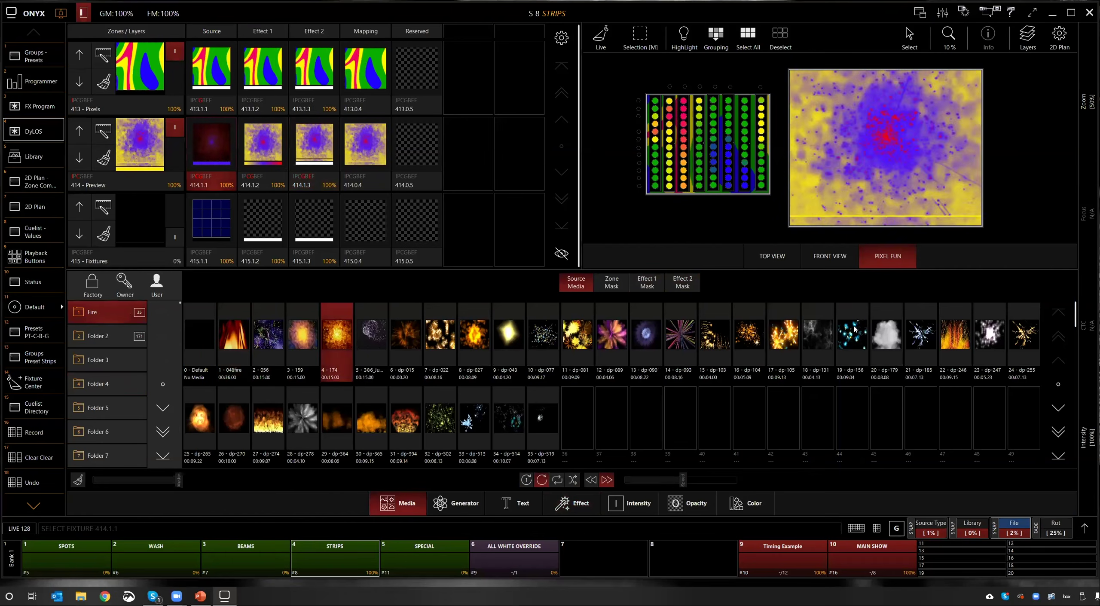
click(954, 335)
click(1023, 334)
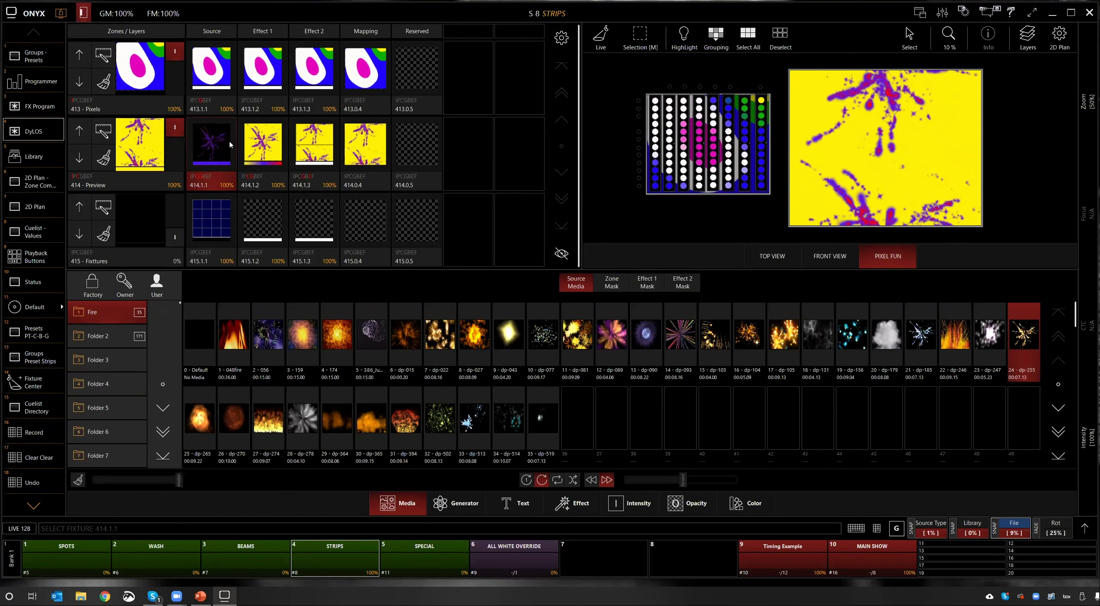
Step: Change the Preview zone's Effect 2 slot to factory Line Effects, trying the mirrored mode before choosing Lines
click(261, 145)
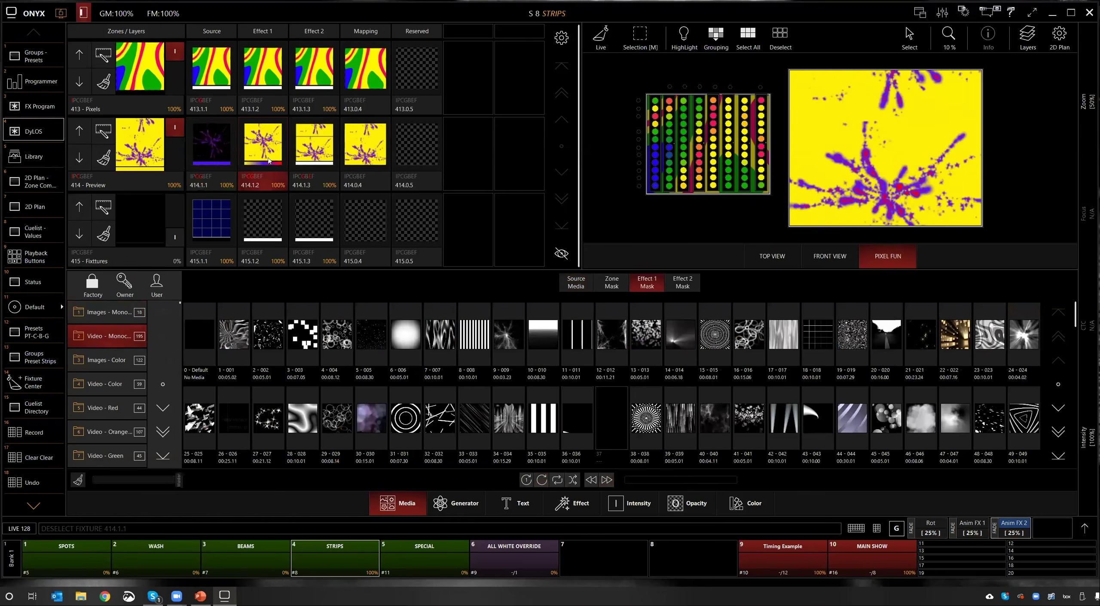
key(Right)
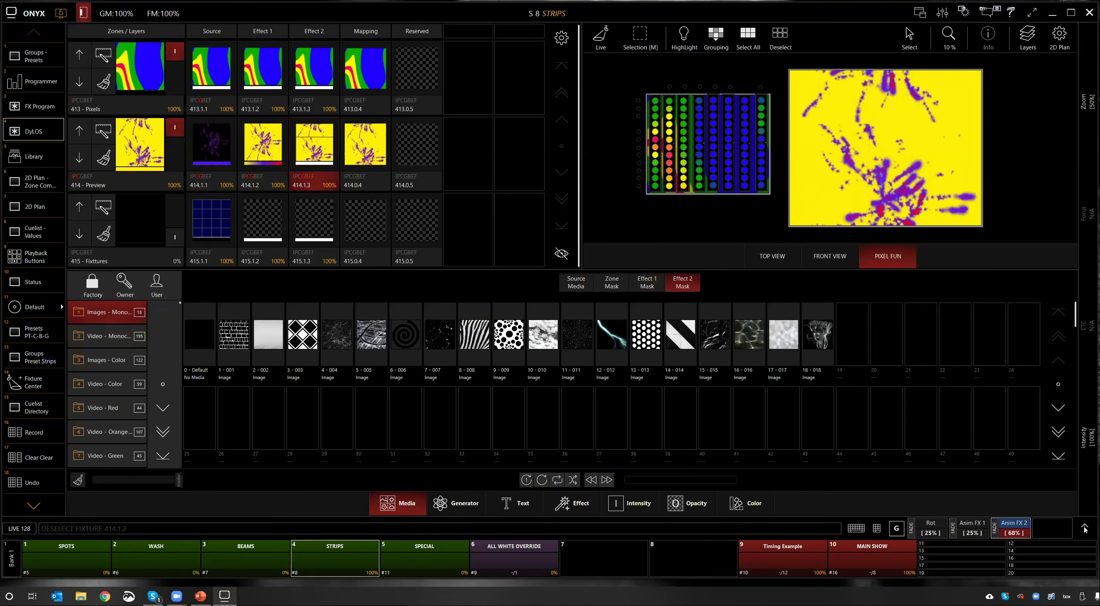
click(1084, 528)
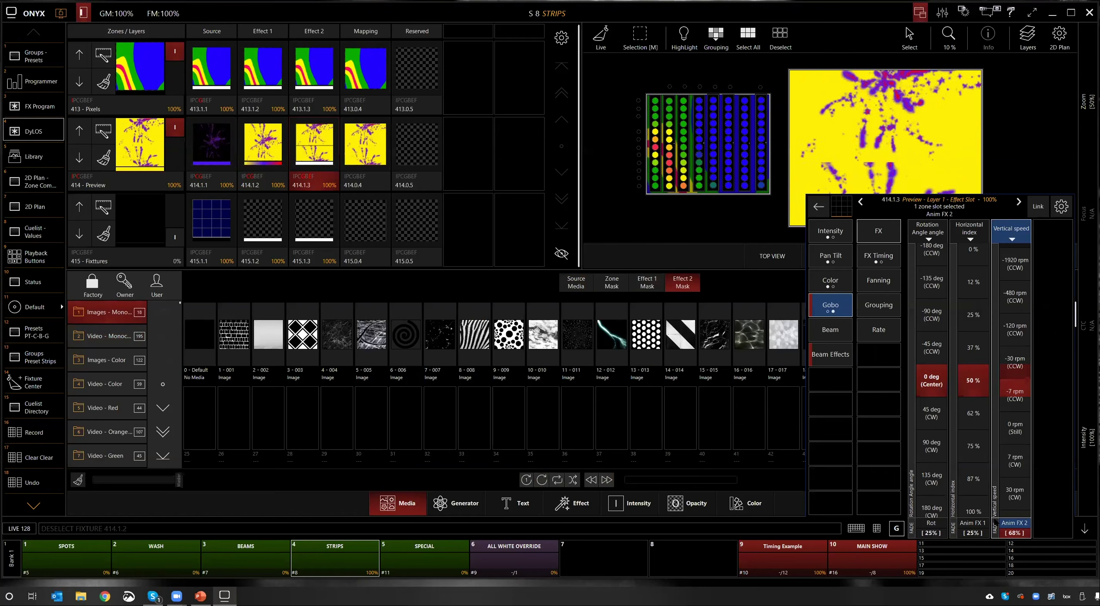
click(830, 301)
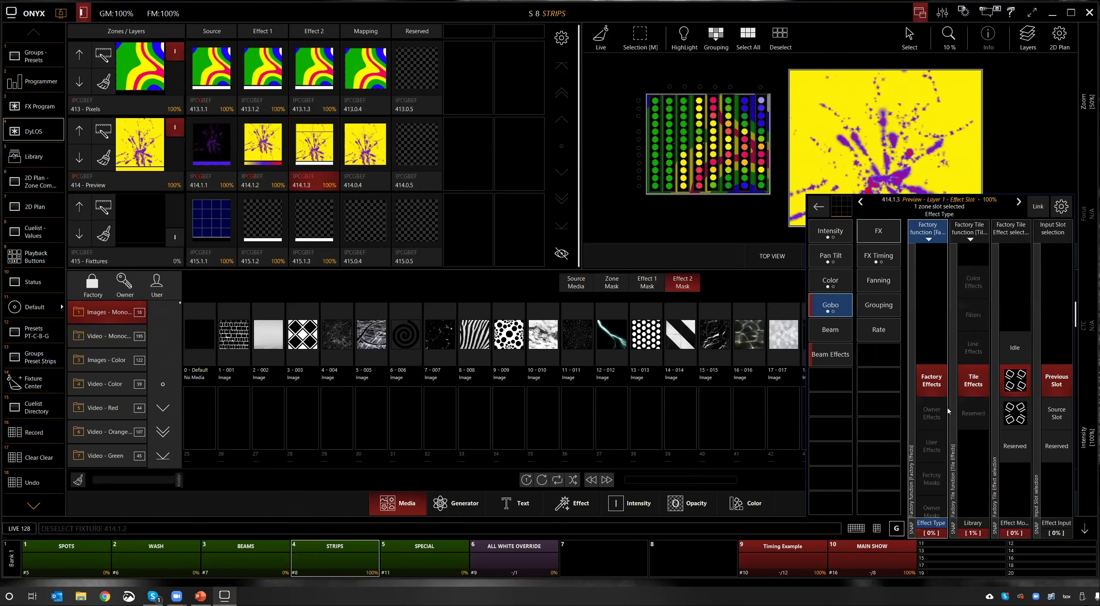
click(973, 347)
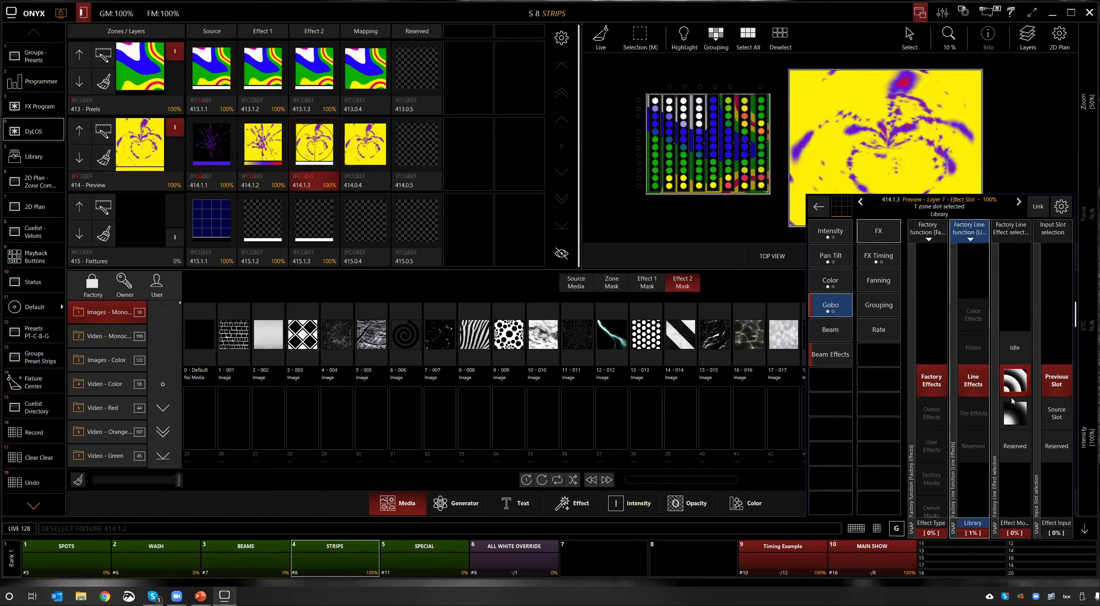
click(1020, 423)
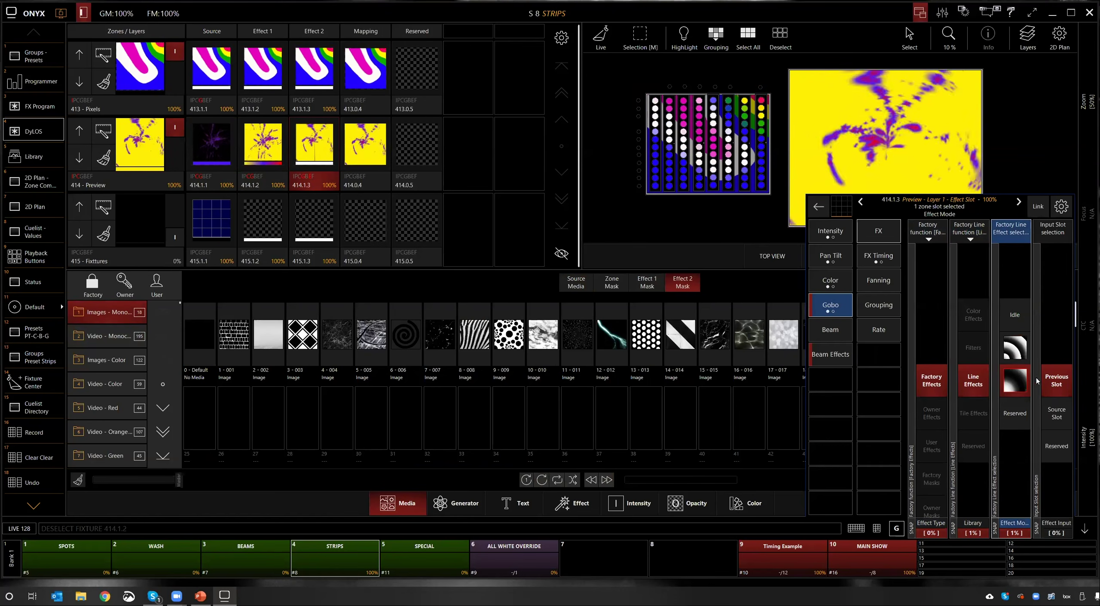
click(1014, 348)
key(Escape)
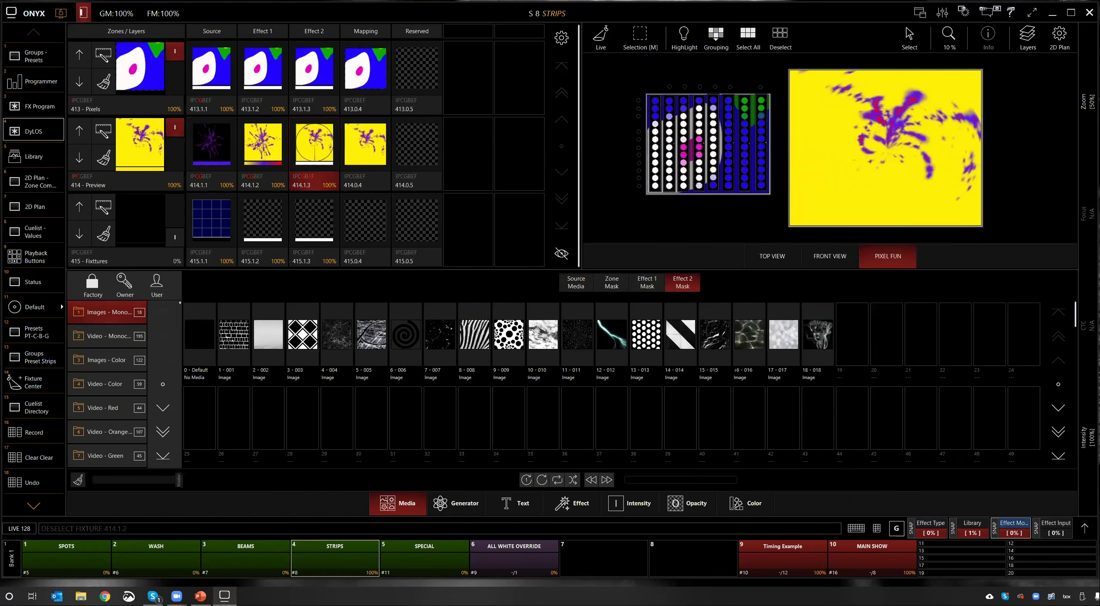
Step: Try monochrome video 45 - 045 as the Effect 2 mask and undo that assignment
click(121, 338)
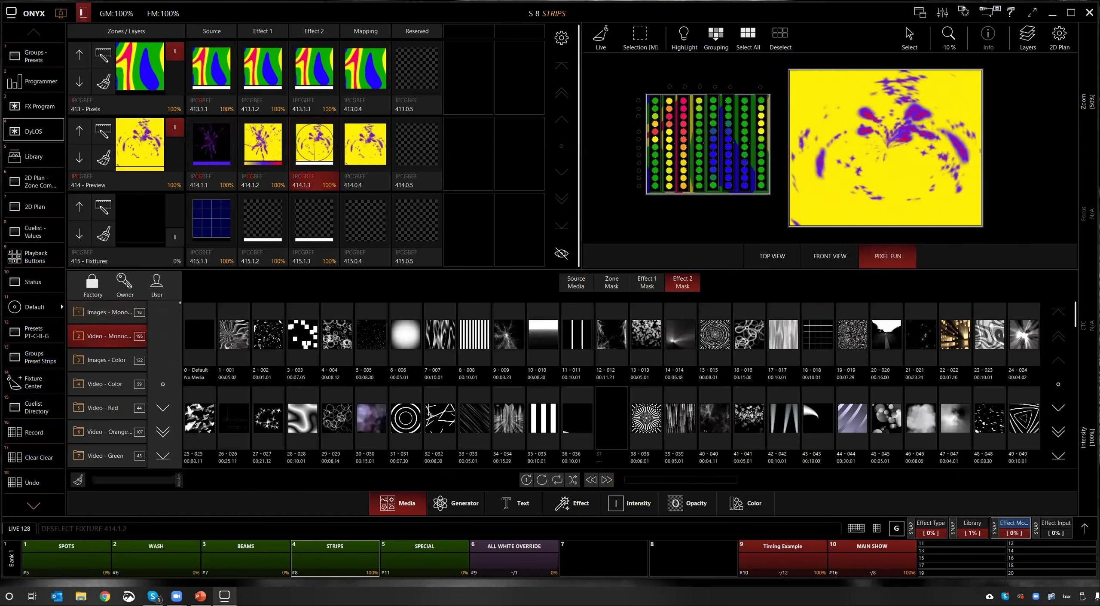
click(883, 422)
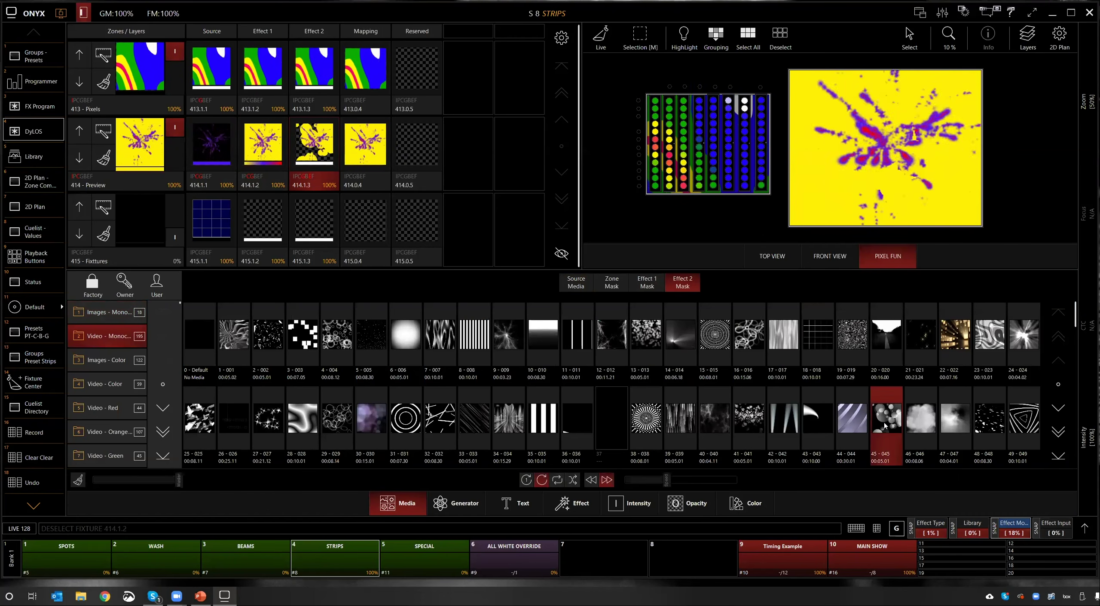
click(36, 481)
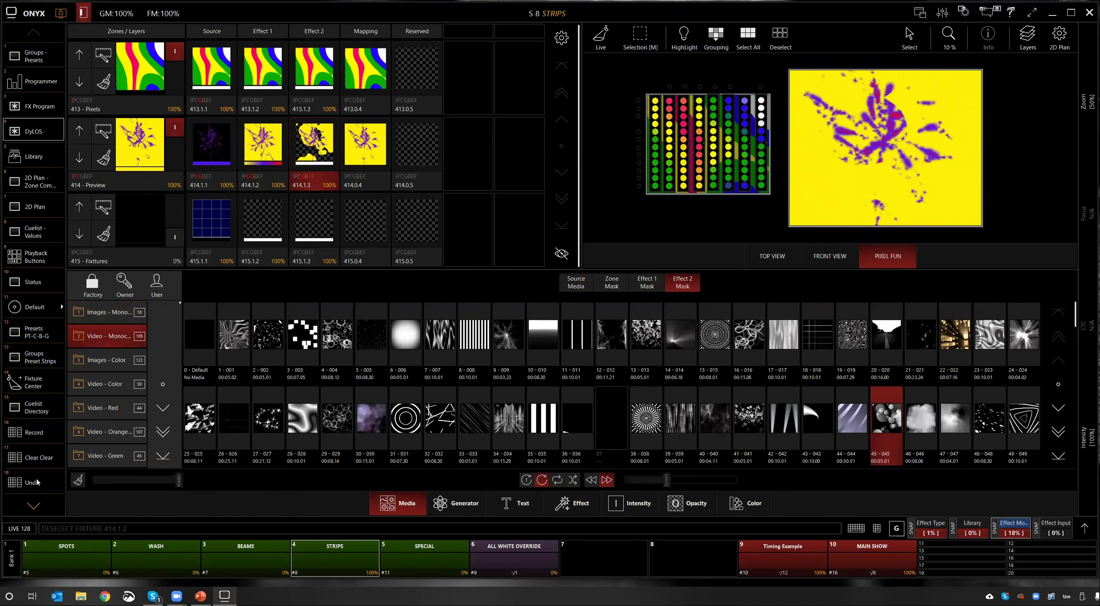
Step: Set the Preview zone's source media to 45 - 045 from the factory monochrome video folder
click(216, 157)
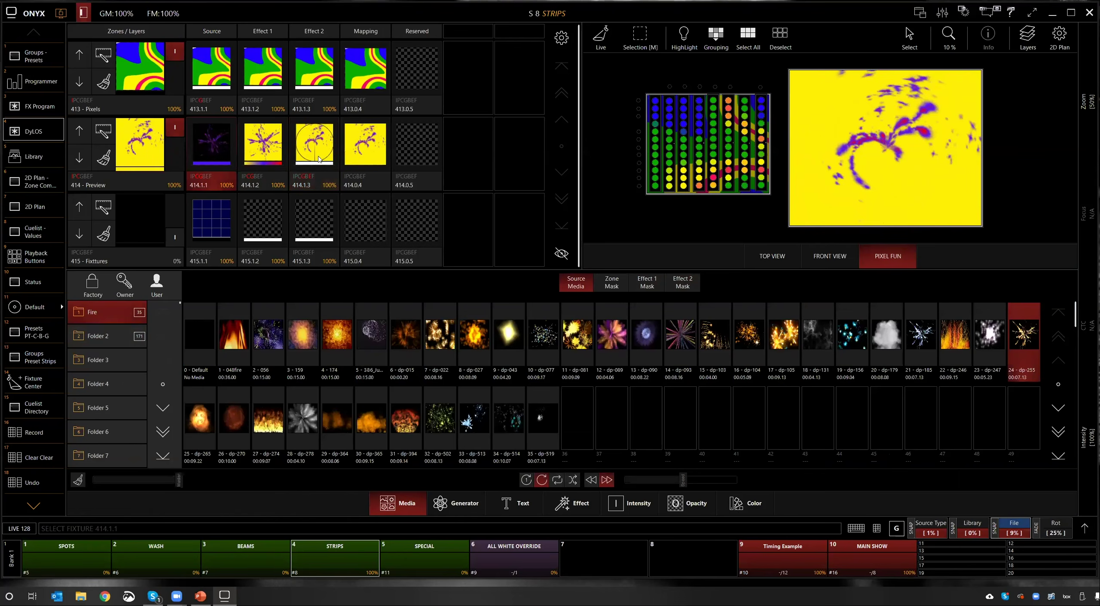
click(93, 293)
click(896, 419)
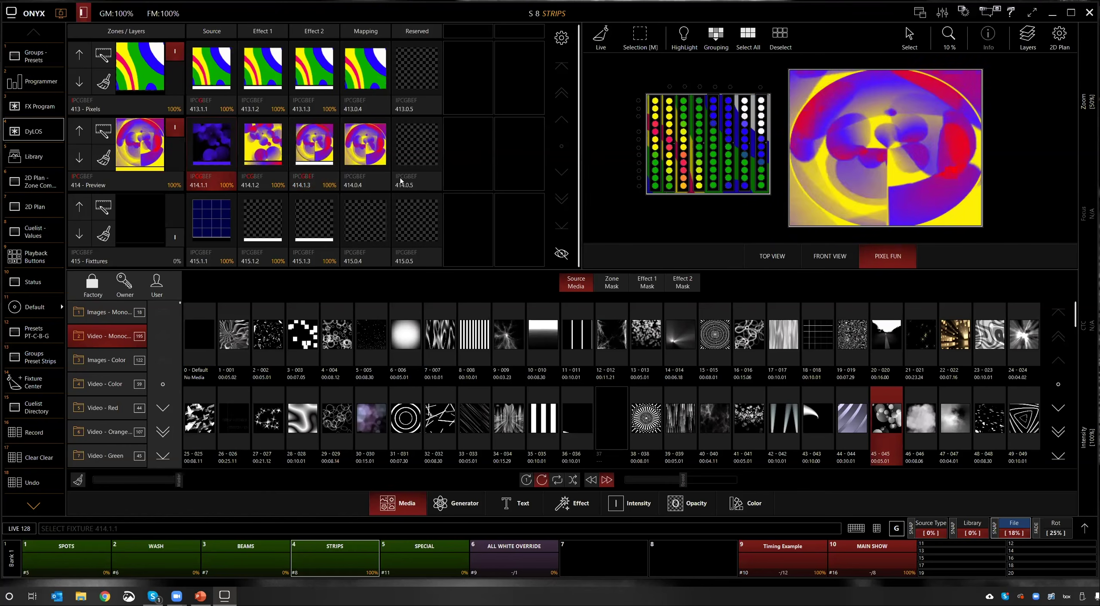
Step: Set Color 3 of the Preview zone's Effect 1 three-color effect to red (C 0, M 255, Y 255)
click(246, 187)
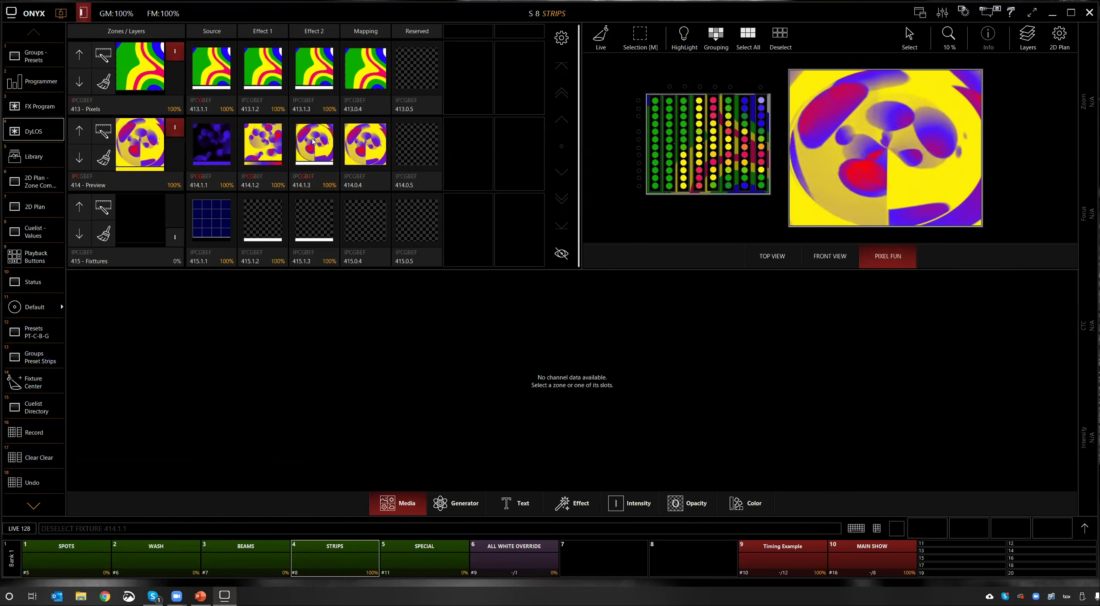
click(257, 138)
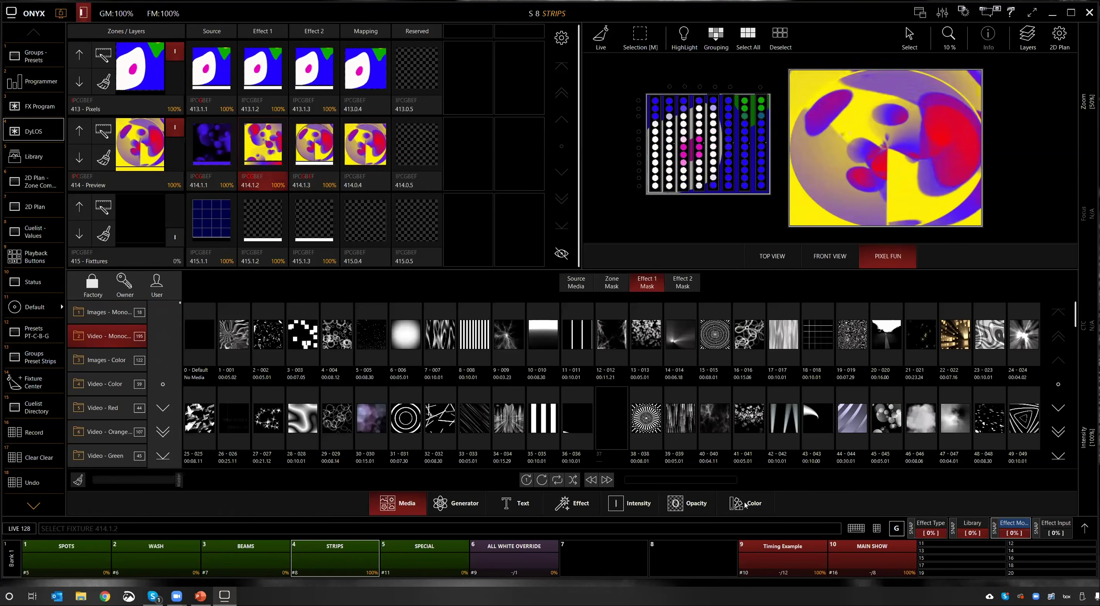
click(552, 511)
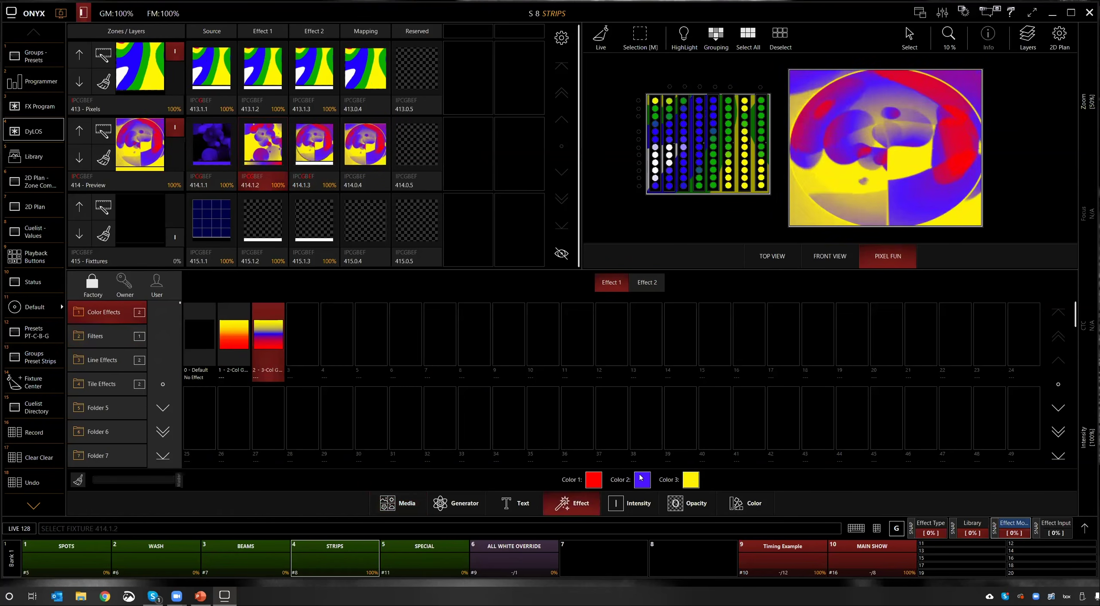
click(693, 479)
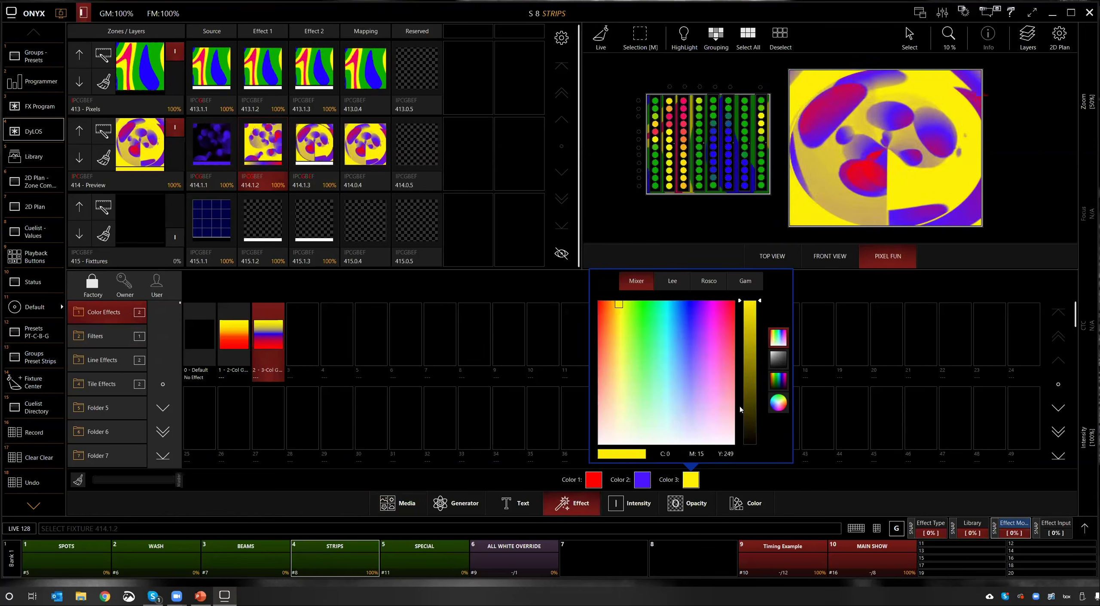
mouse_move(679, 384)
mouse_down()
mouse_move(674, 313)
mouse_move(718, 351)
mouse_up()
click(740, 299)
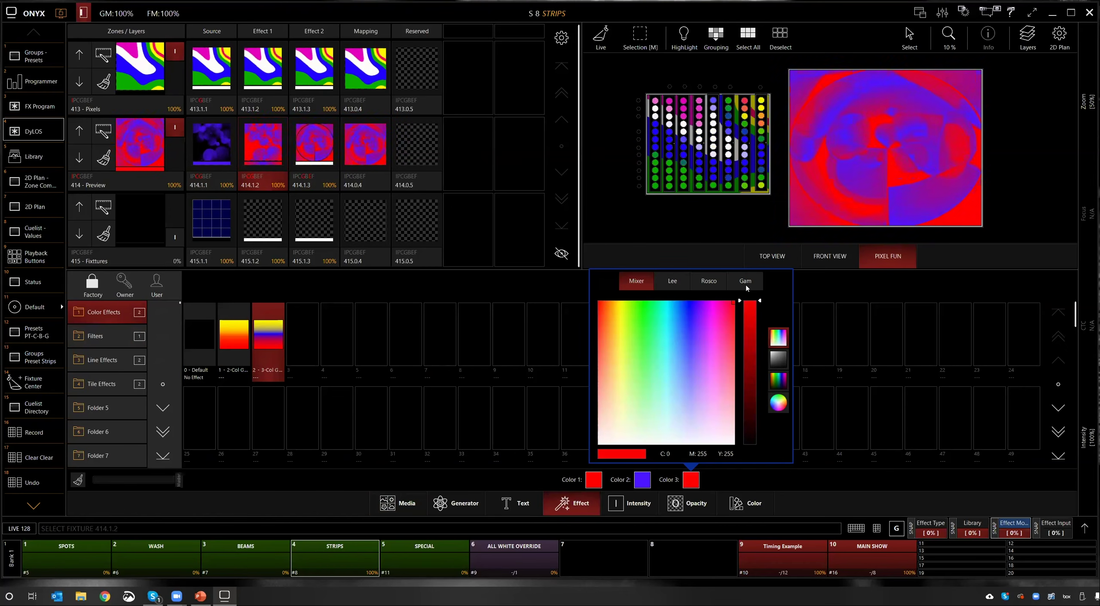
click(879, 293)
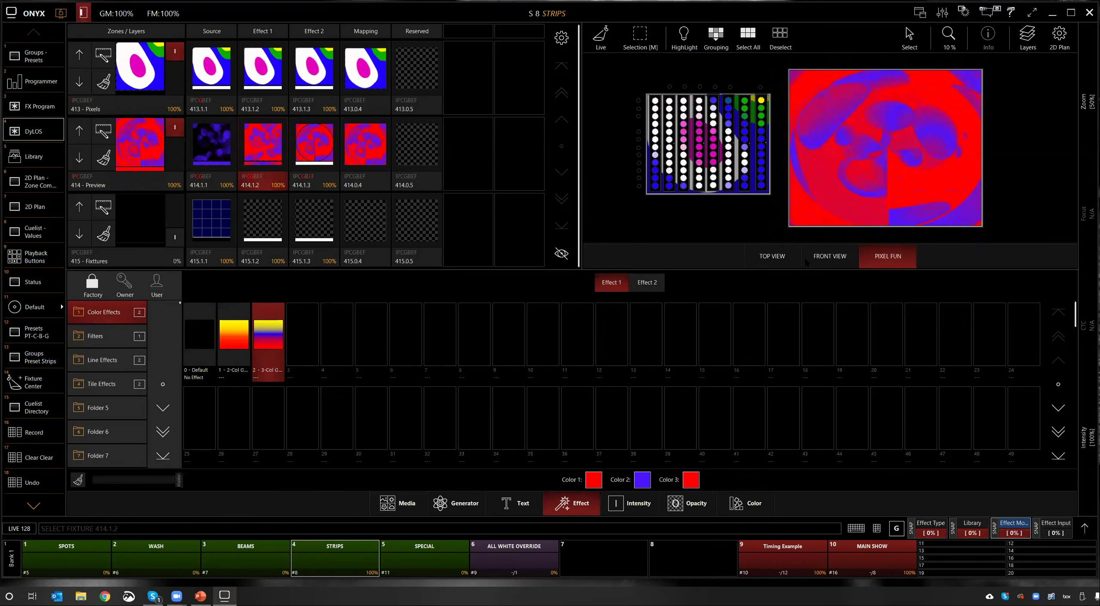
Step: Show the 2D plan's top view and raise the Fixtures zone's intensity to 100%
click(790, 256)
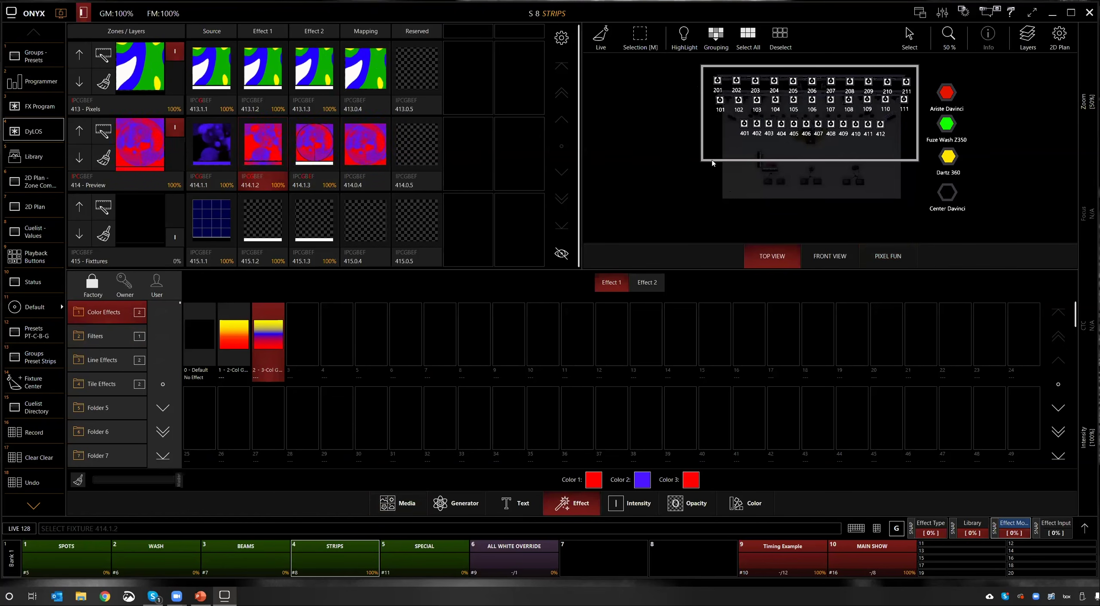
click(897, 85)
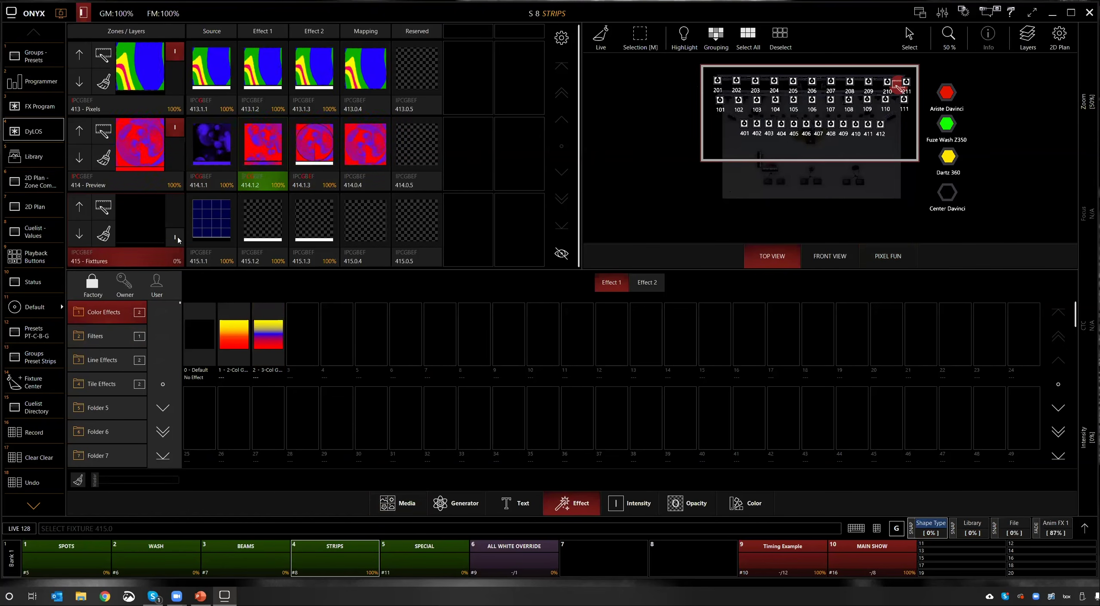
drag(176, 237, 183, 197)
Step: Set the Fixtures zone's source media to 33 - 033 from the factory color images folder
click(216, 230)
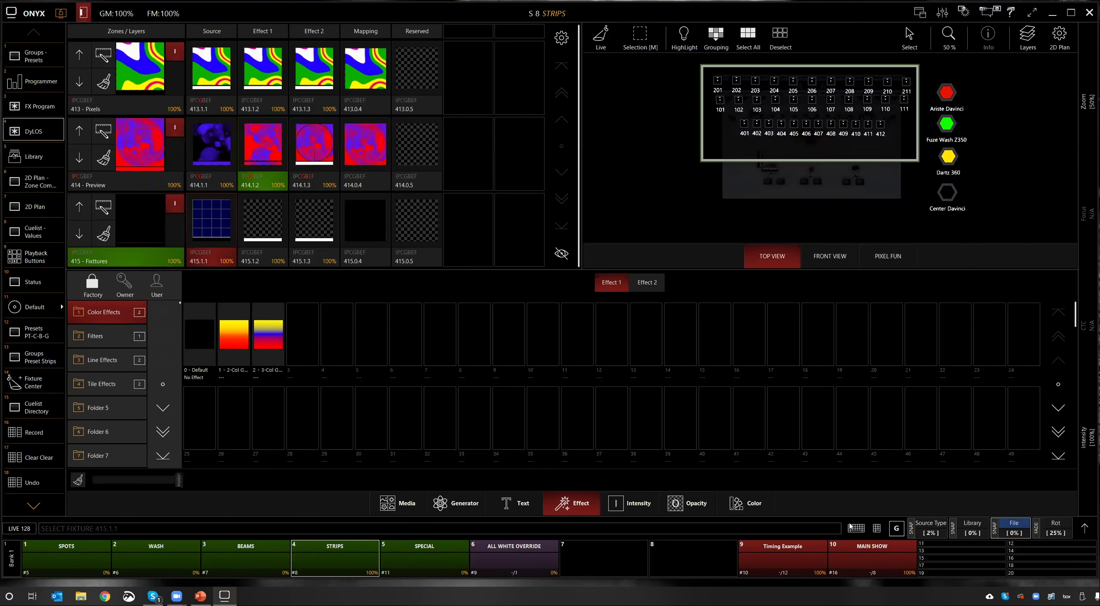
click(779, 37)
click(259, 185)
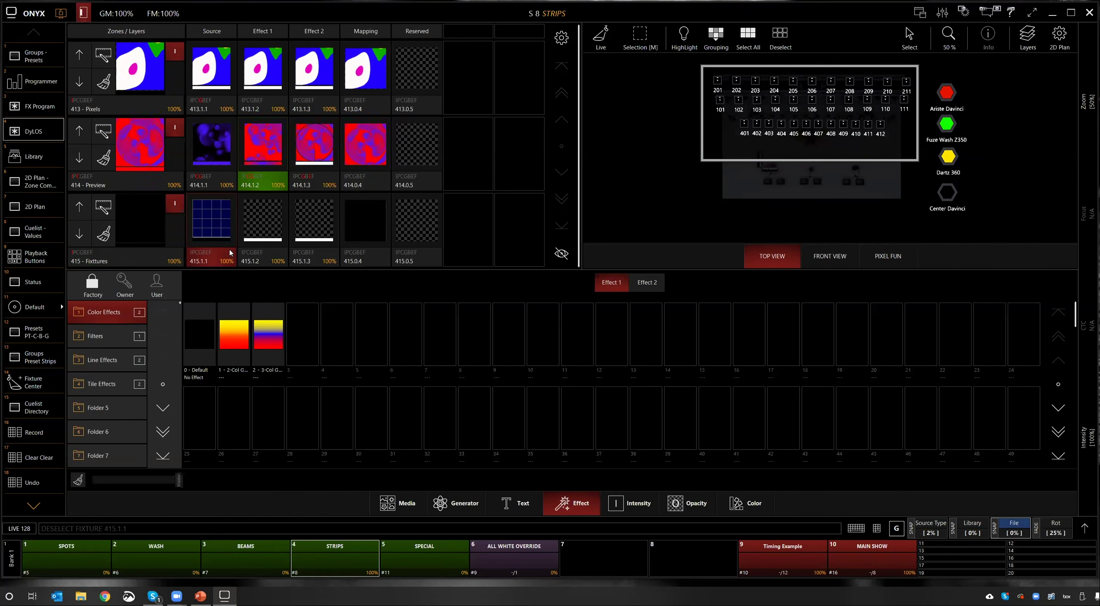
click(220, 263)
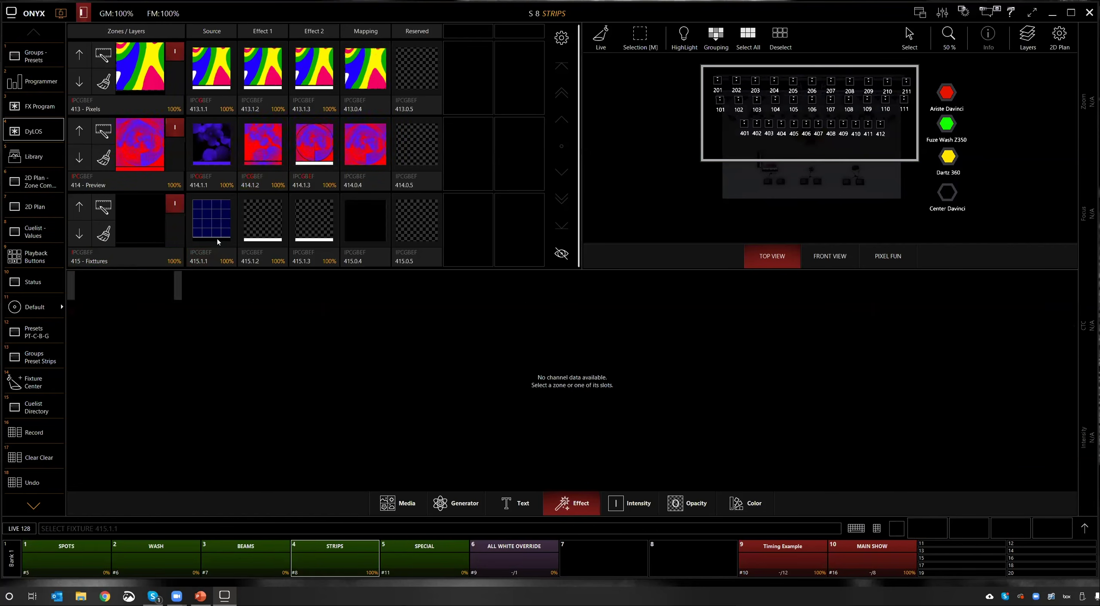
click(422, 512)
click(583, 281)
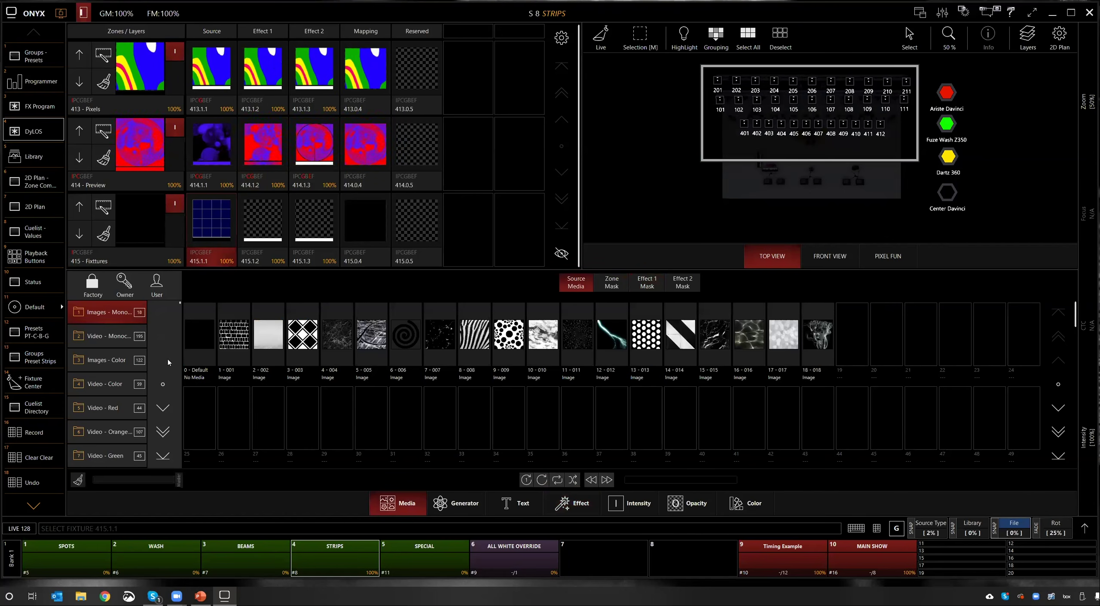
click(130, 366)
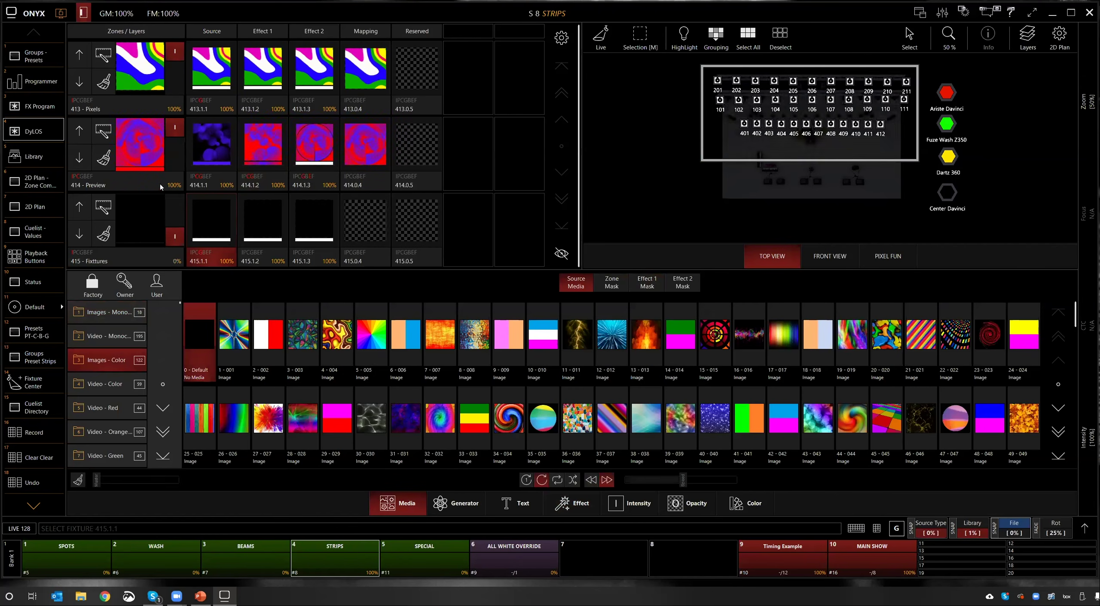
click(472, 428)
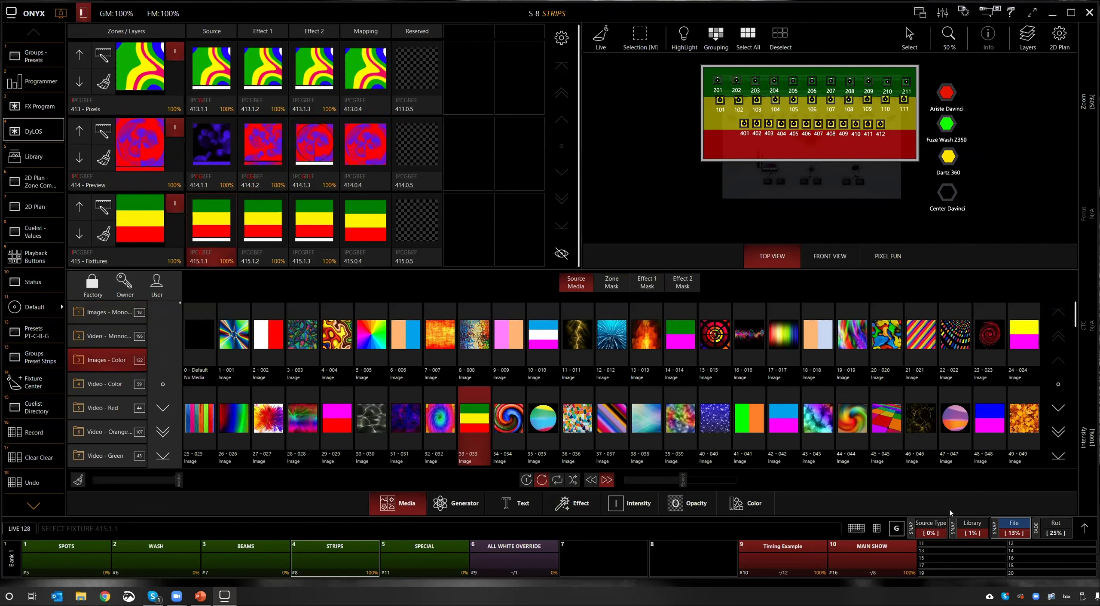
Step: Assign factory tile effect 1 - Tiles to the Fixtures zone's Effect 1 slot
click(1065, 522)
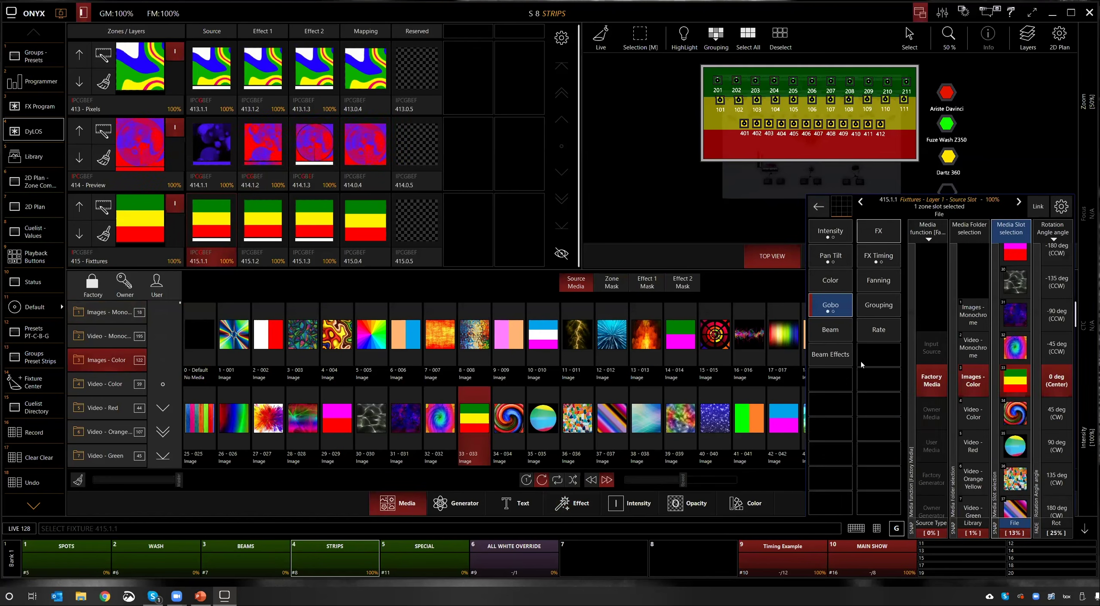
click(837, 341)
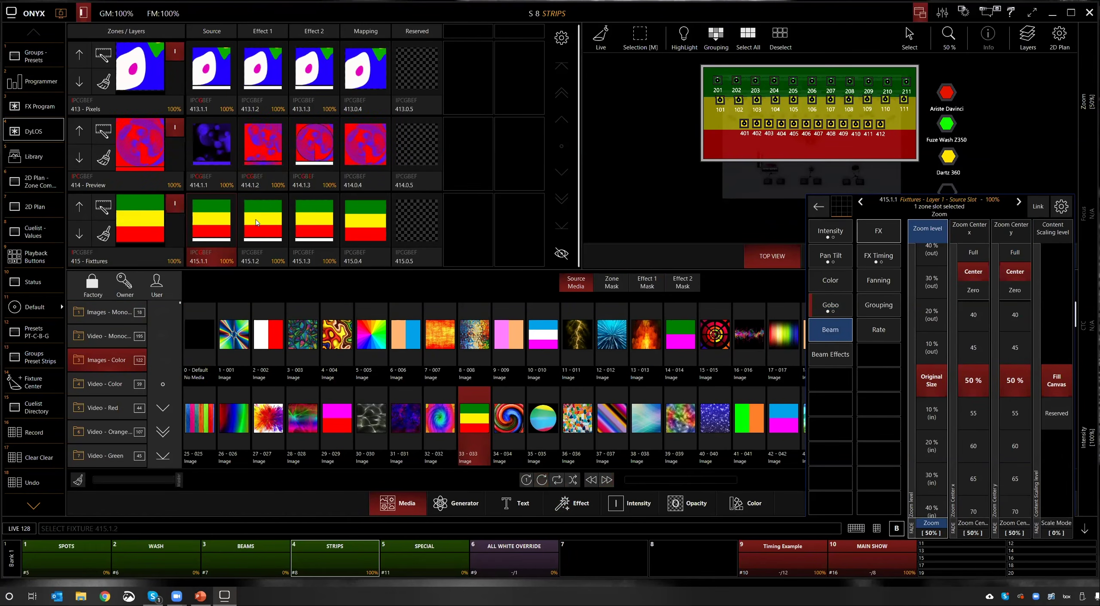
click(245, 258)
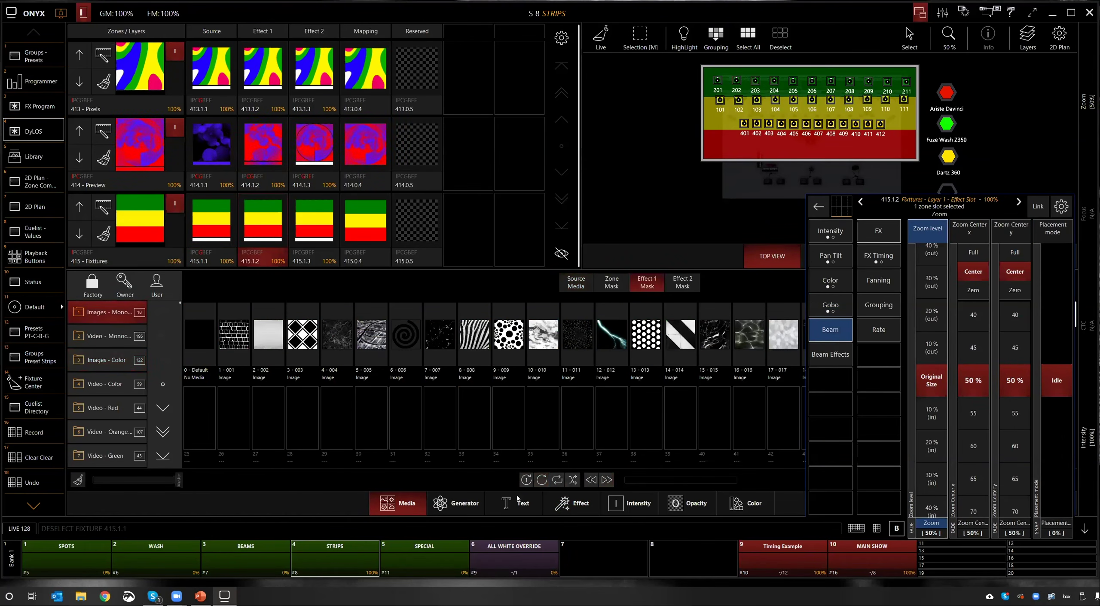
click(575, 502)
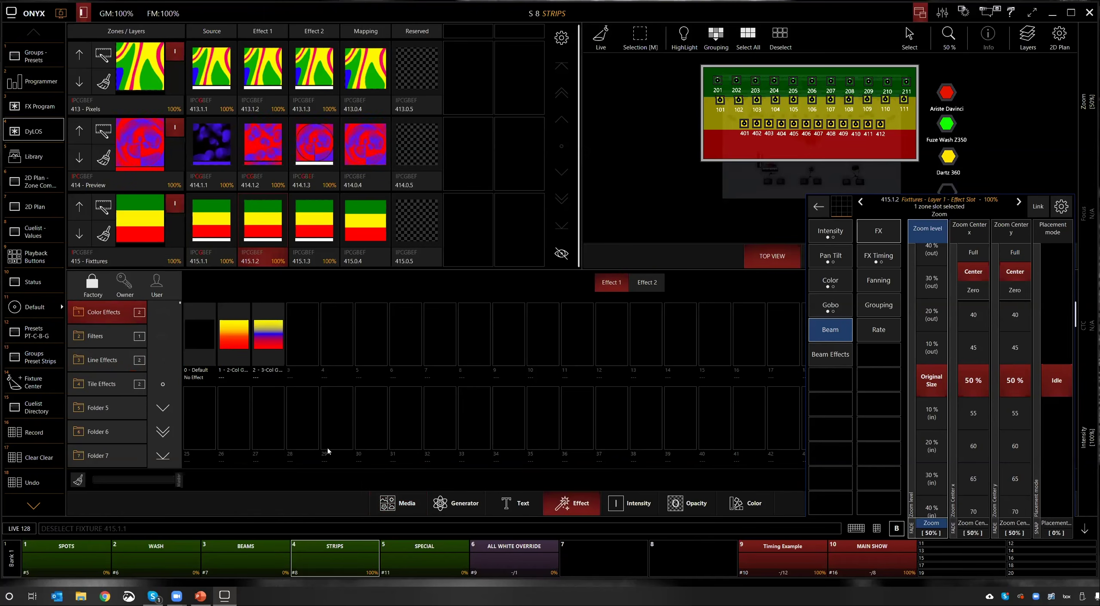
click(113, 386)
click(234, 339)
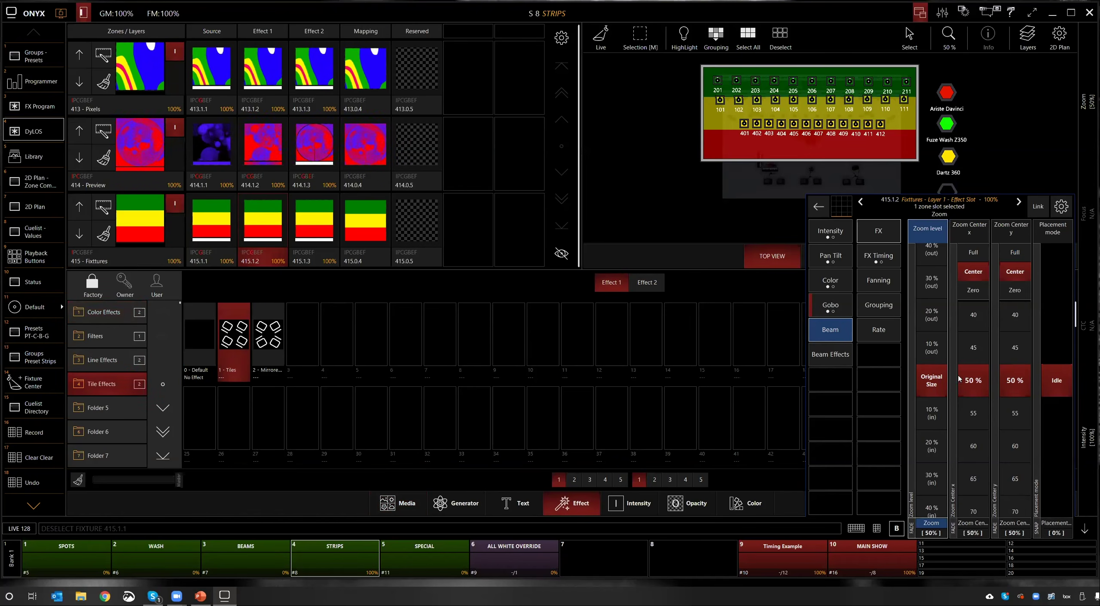
Step: Animate the Fixtures zone's Tiles effect vertically by switching its vertical index to vertical speed at about -7 rpm (CCW)
click(831, 355)
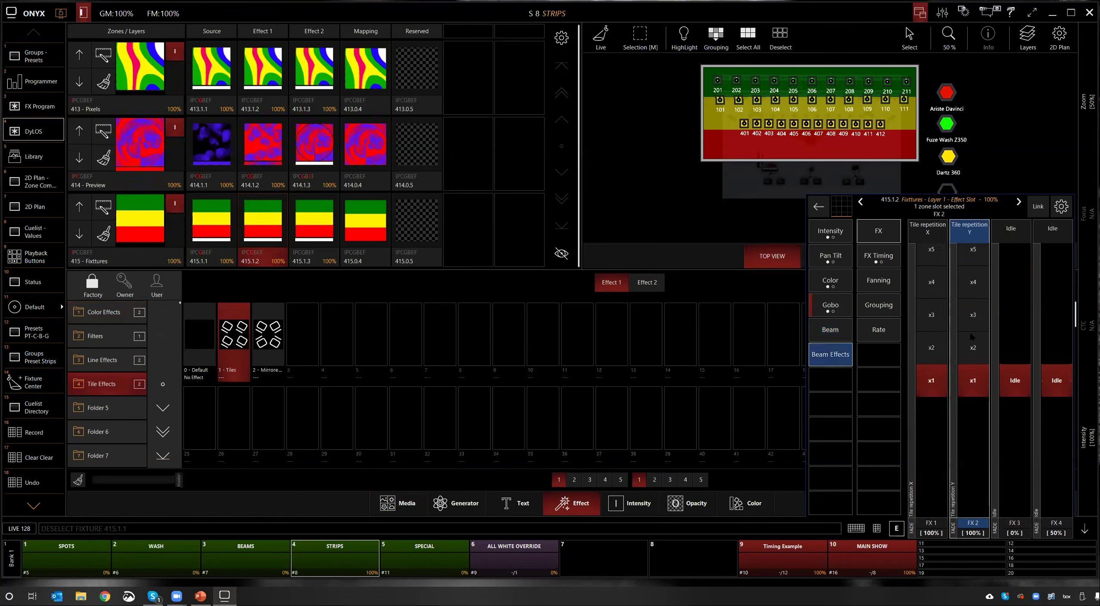
click(832, 307)
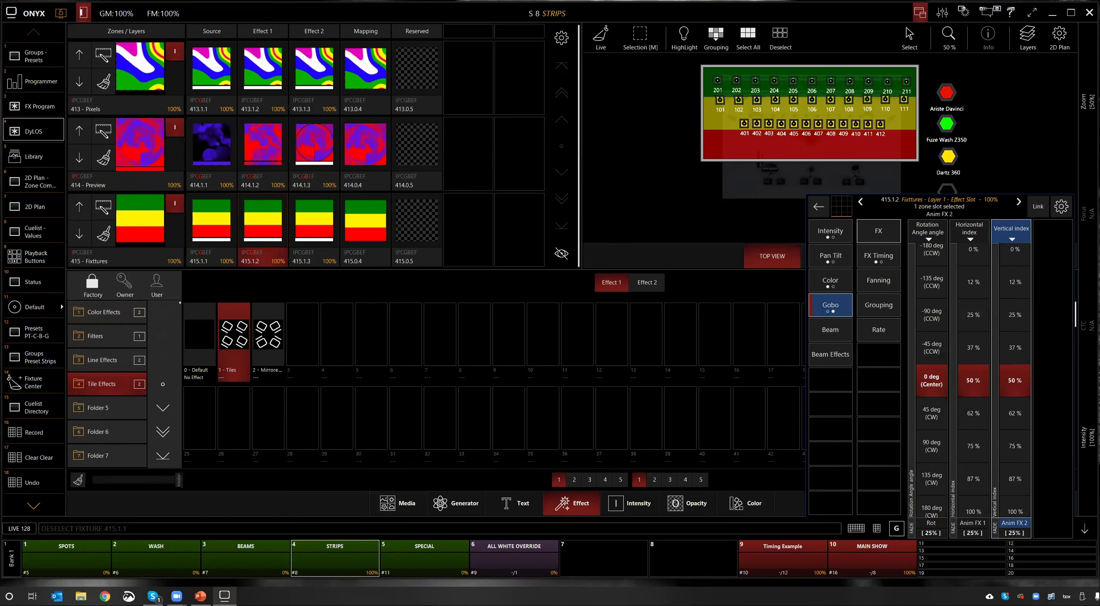
scroll(1013, 291, down, 2)
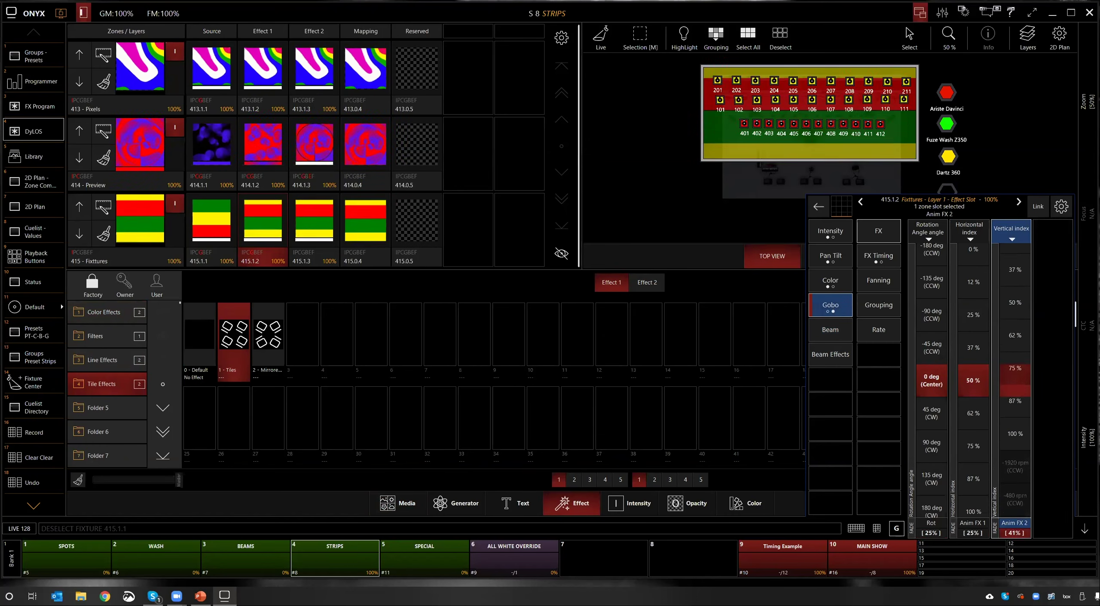
click(1014, 239)
click(1025, 265)
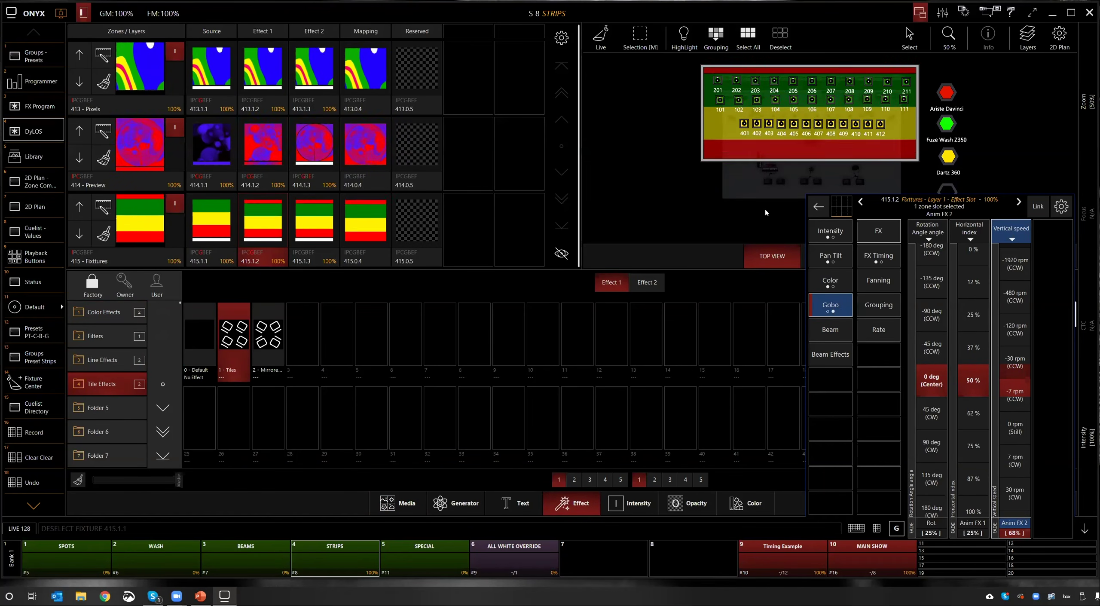
click(1081, 529)
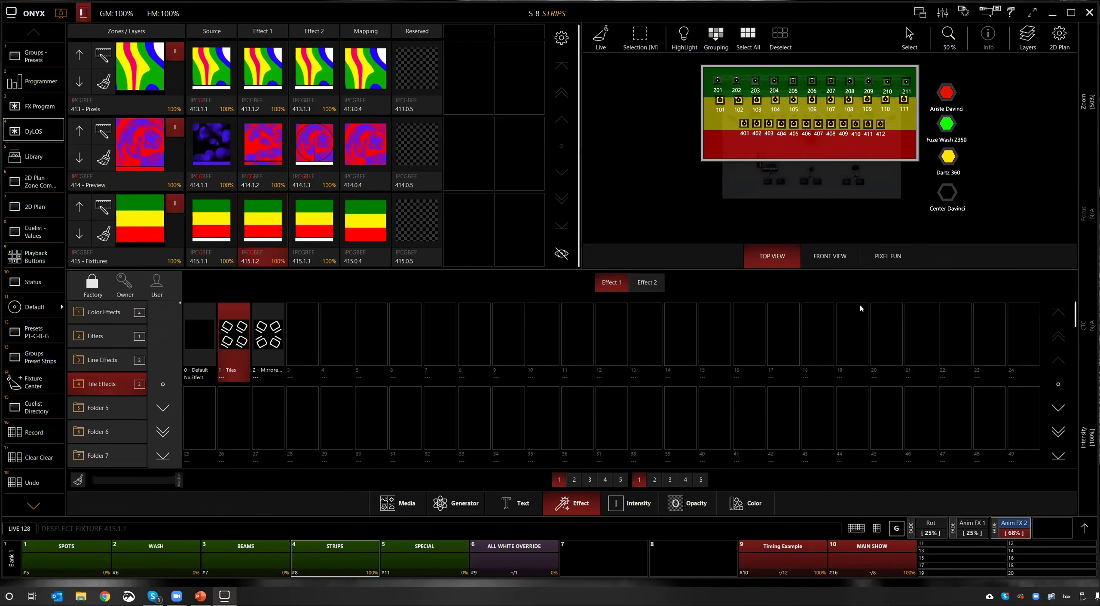
Step: Show the 2D plan's front view and set its beam display to Long length and Wide width
click(830, 257)
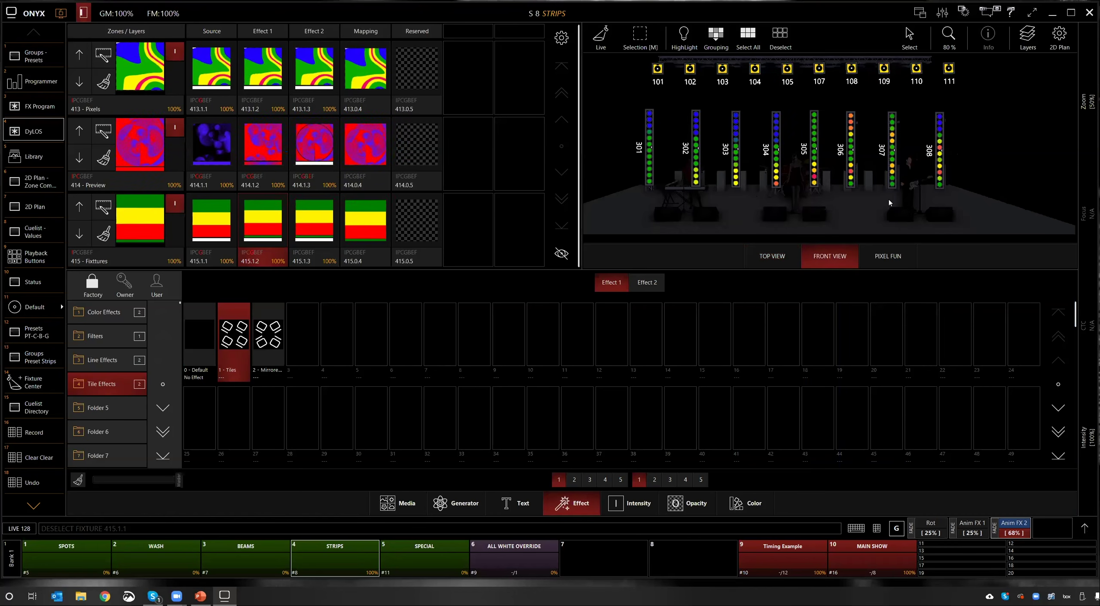
click(1059, 41)
click(1059, 41)
click(1028, 43)
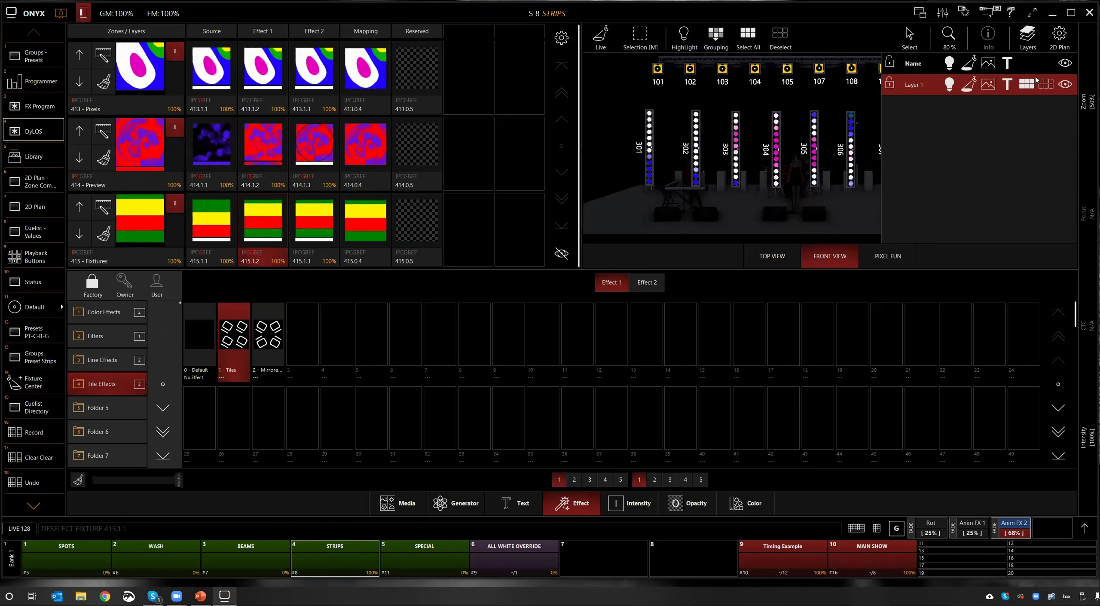
click(1030, 46)
click(1060, 39)
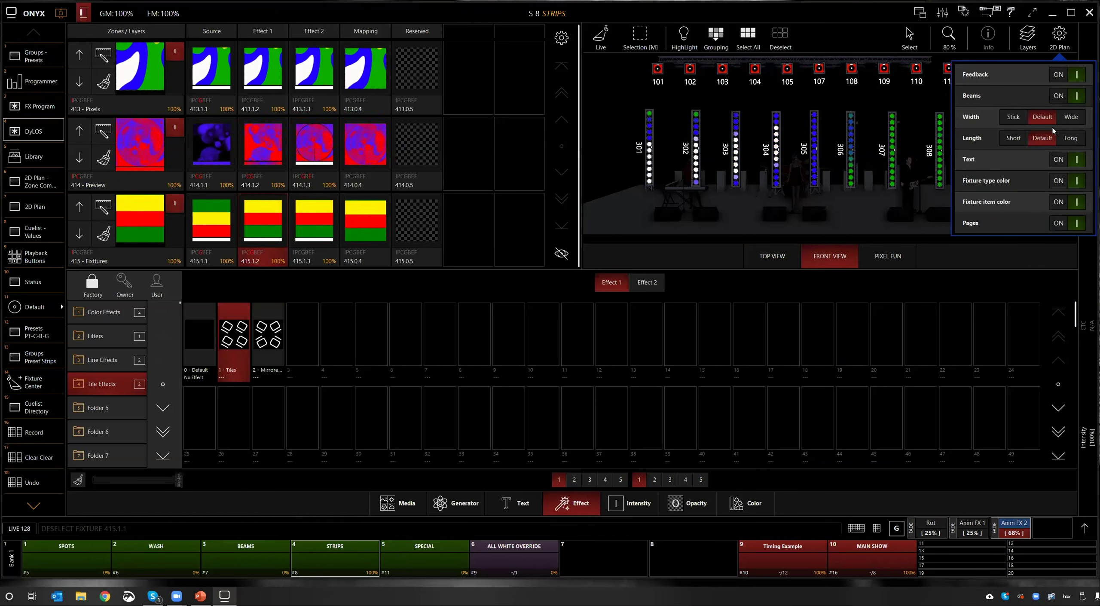
click(1067, 139)
click(1070, 117)
click(1059, 41)
Step: Set the Ariste Davinci group to full intensity and 33% tilt, and check its beams in the front view
click(920, 12)
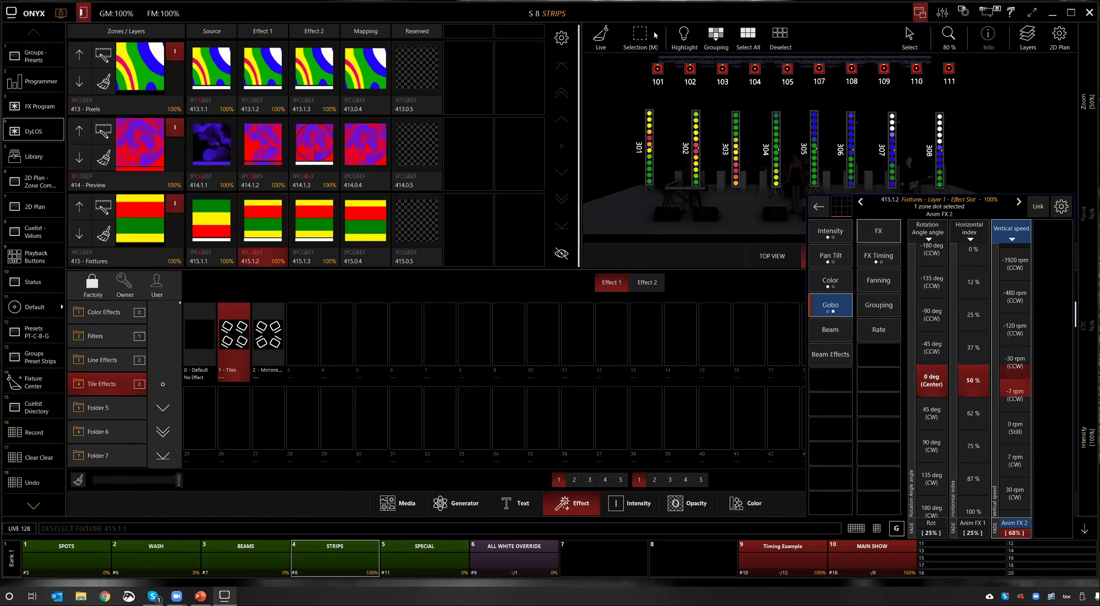
click(748, 260)
click(947, 94)
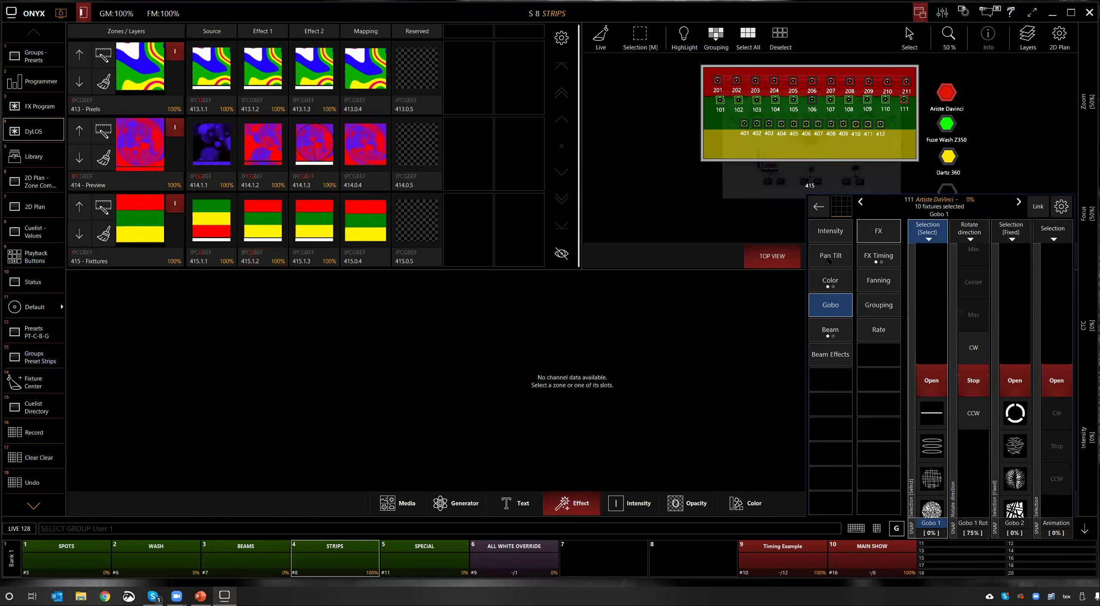
drag(972, 386, 945, 392)
click(837, 234)
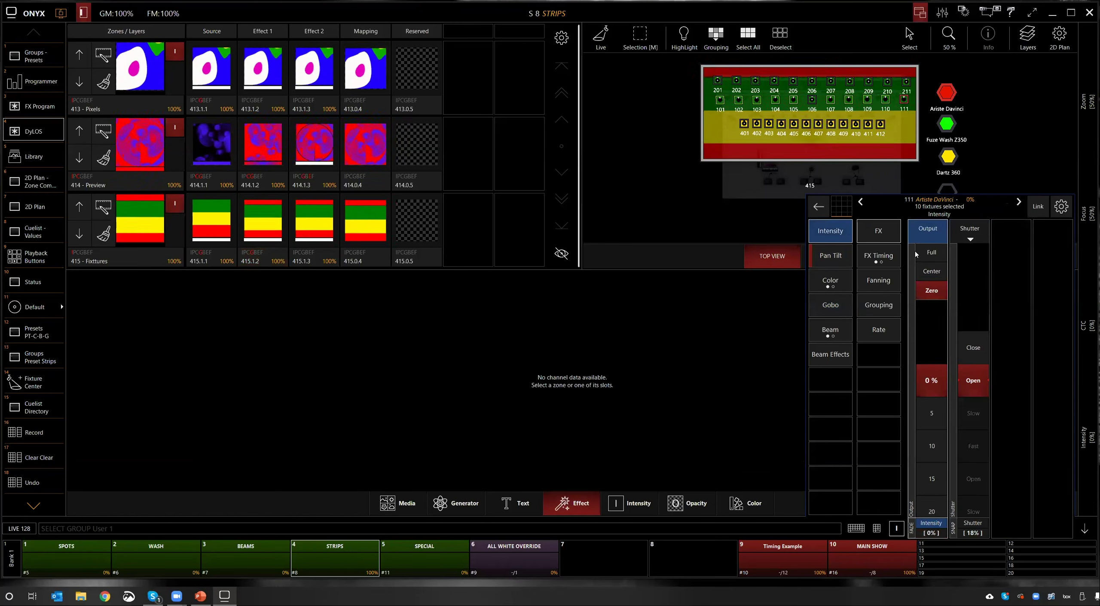
click(931, 254)
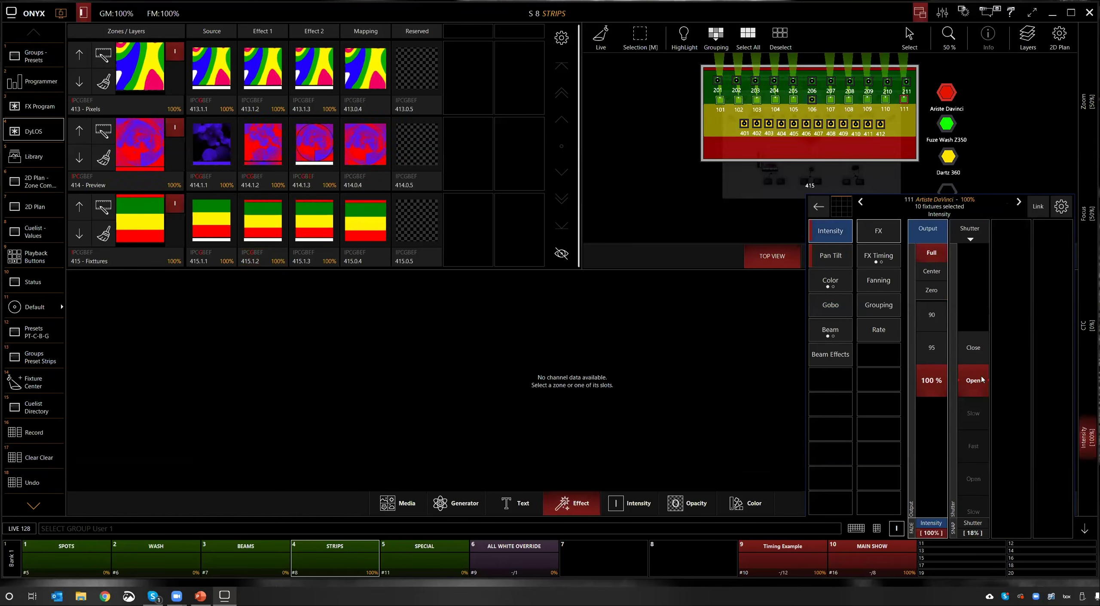
click(834, 256)
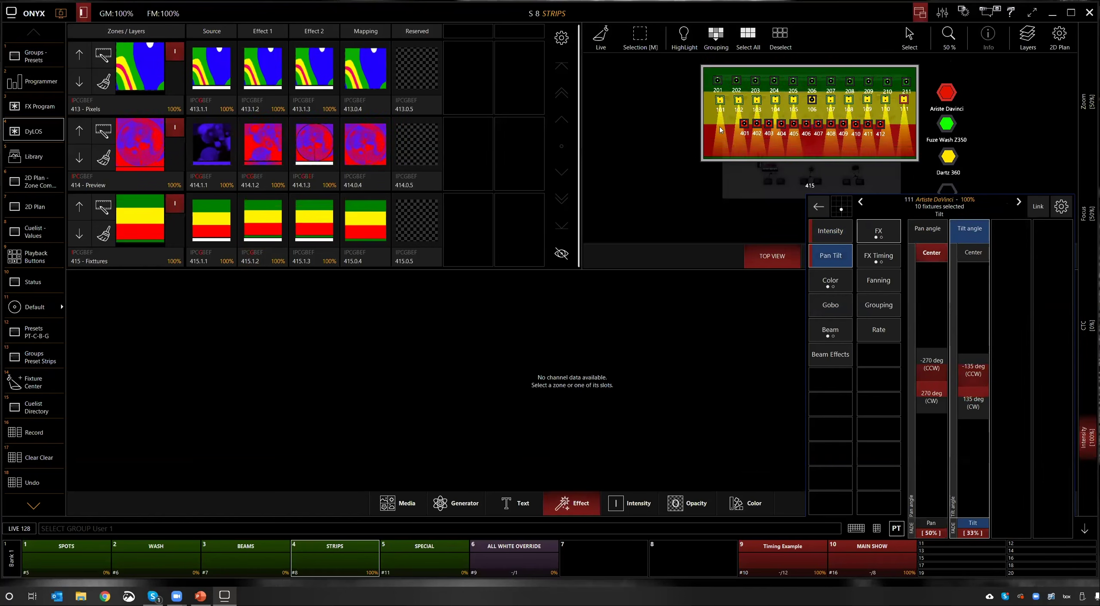
click(797, 257)
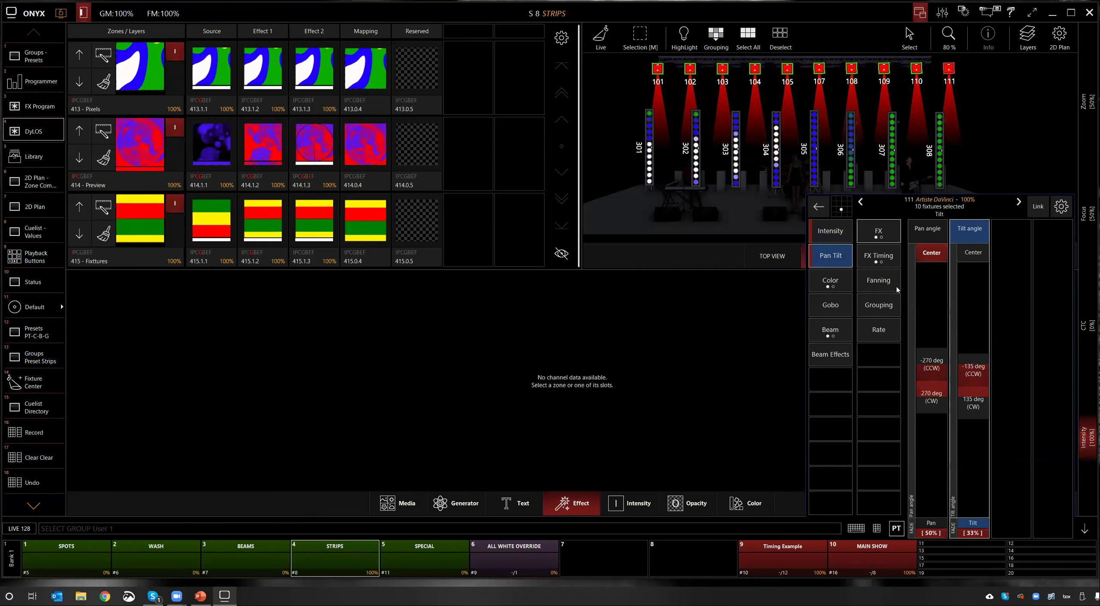
Step: Try higher X and Y tile repetitions on the Fixtures zone's Tiles effect, including x10 in Y, and return both to x1
click(261, 222)
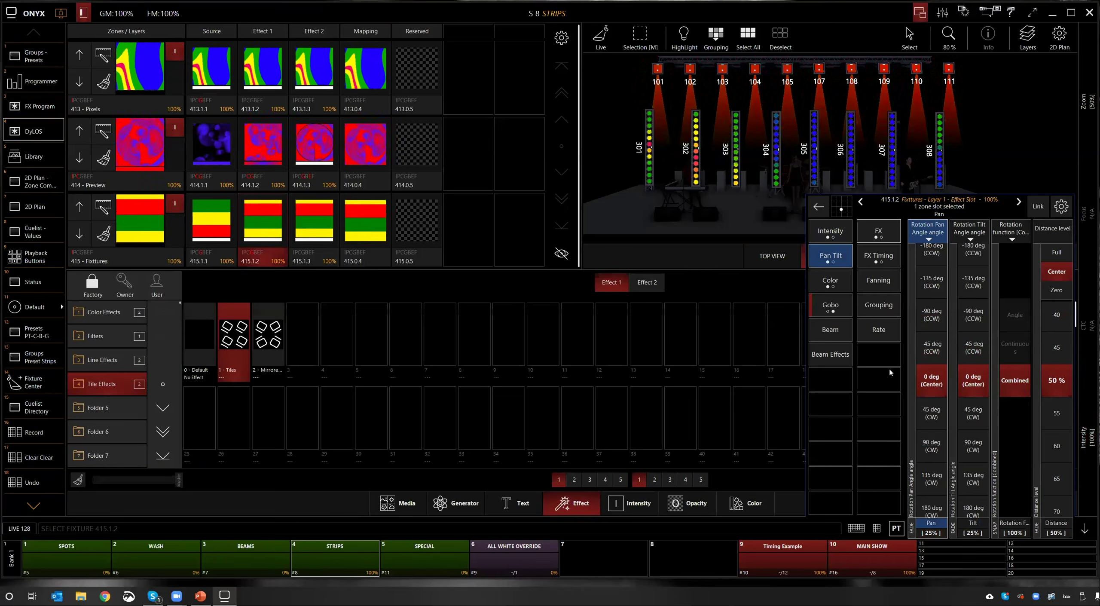
click(844, 360)
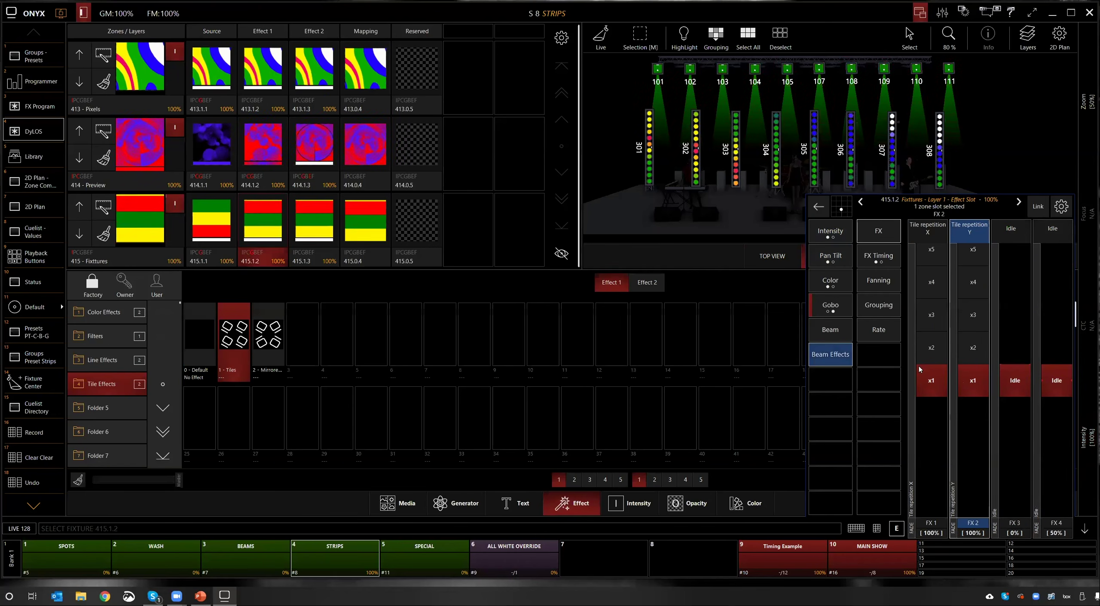
scroll(966, 351, up, 2)
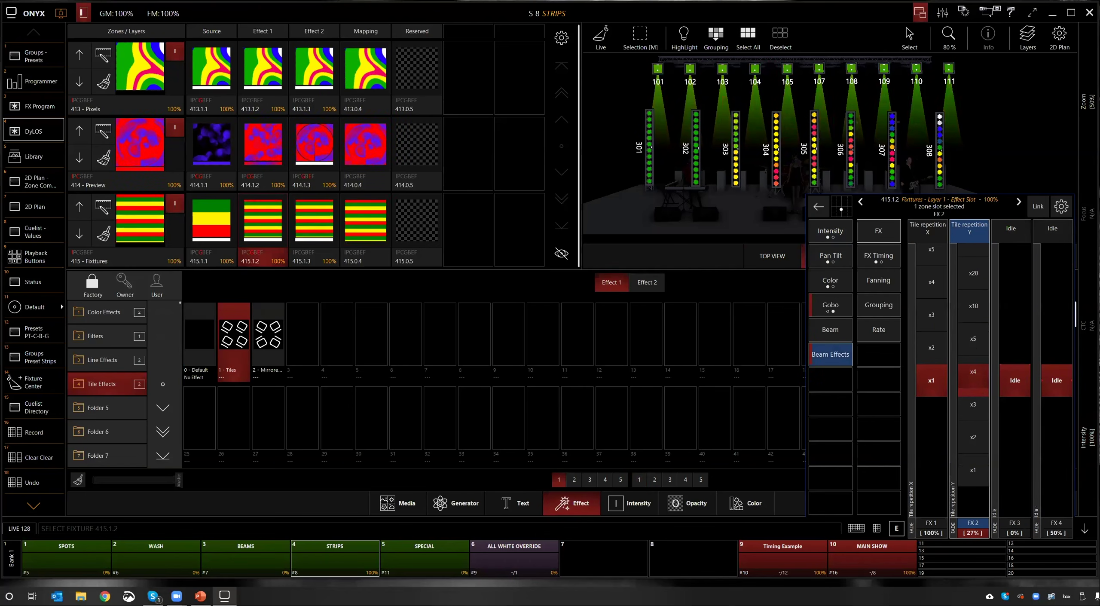
scroll(973, 378, down, 2)
scroll(931, 378, up, 4)
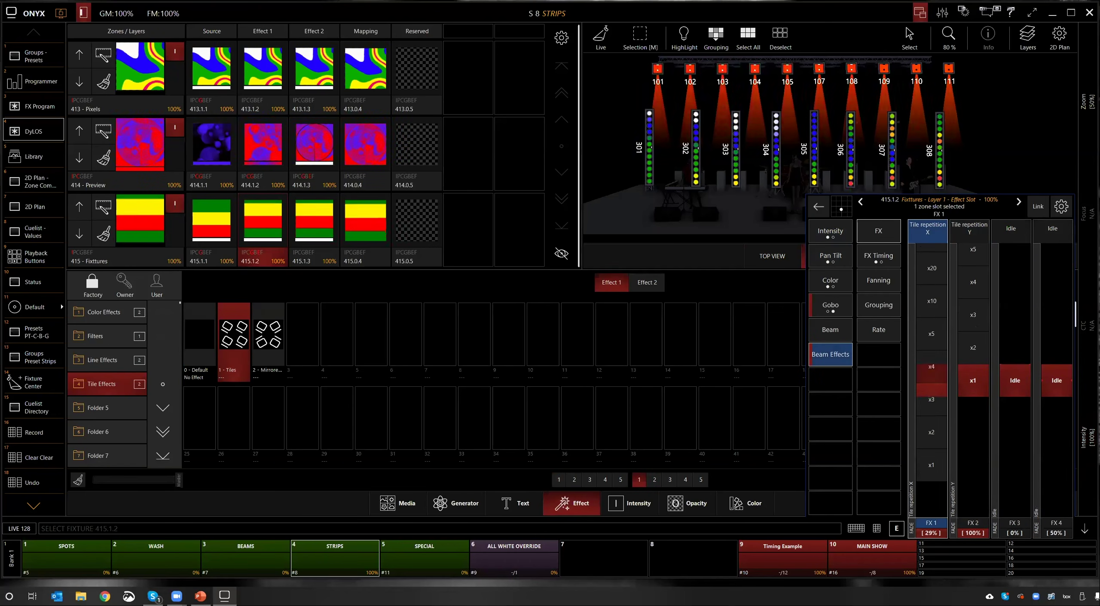
scroll(932, 378, down, 4)
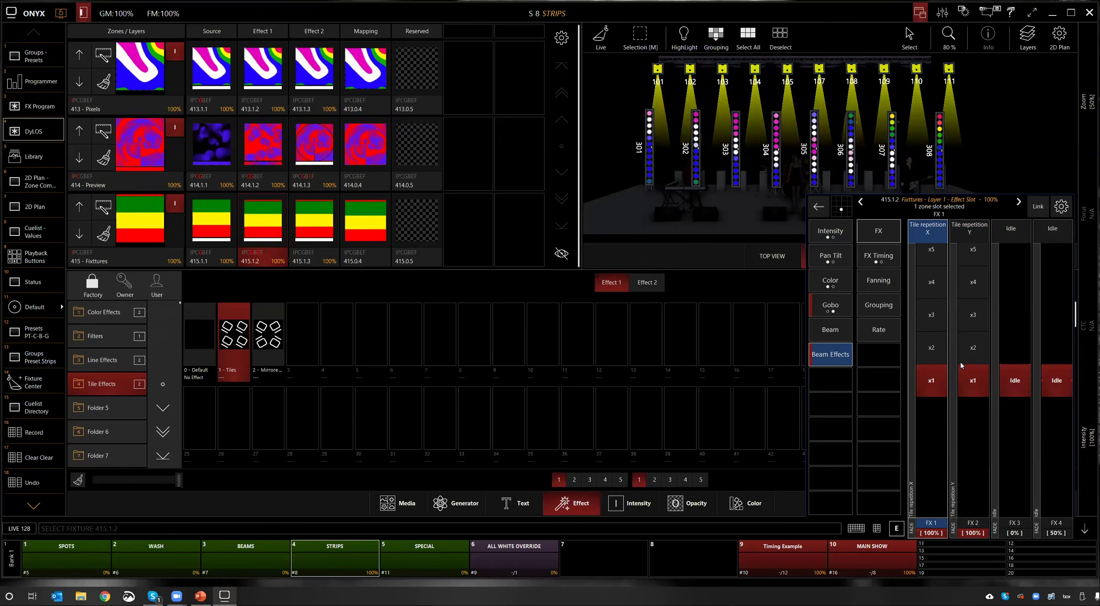
scroll(973, 378, up, 3)
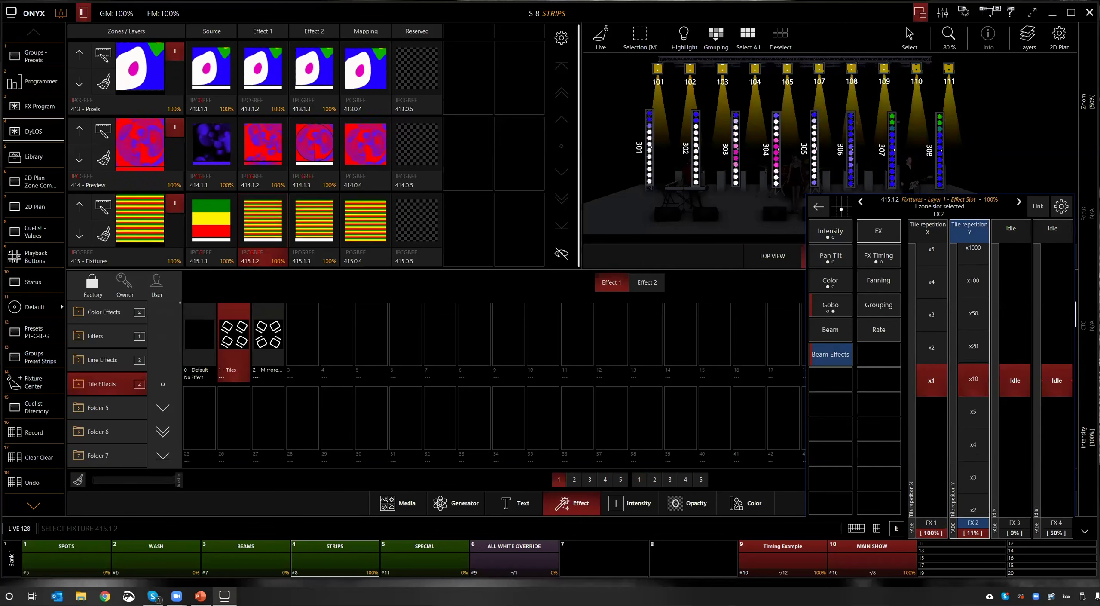
scroll(957, 346, down, 3)
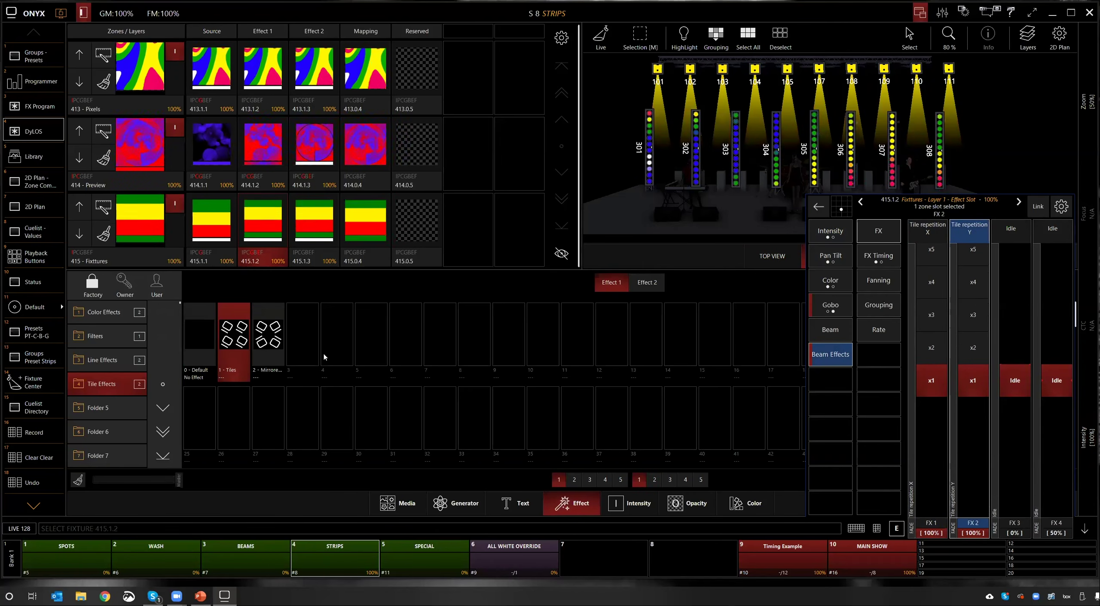
Step: Change the Fixtures zone's Effect 1 slot to the factory mirrored tile effect
click(268, 337)
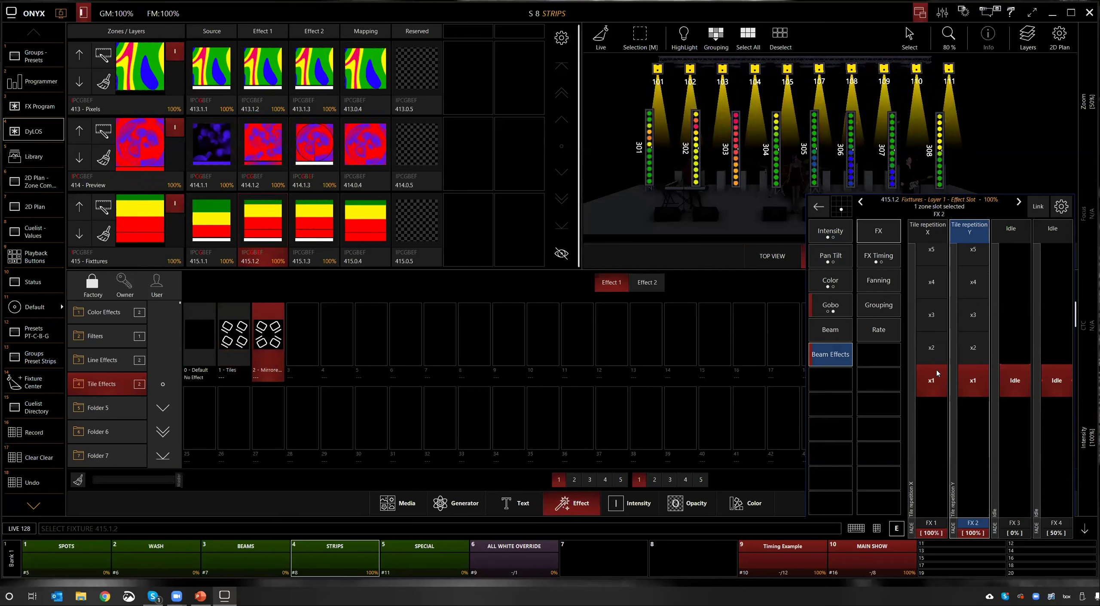
Step: Set the Fixtures zone's mirrored tile effect to 77% tile repetition X and 37% tile repetition Y
scroll(911, 397, up, 3)
scroll(945, 369, down, 2)
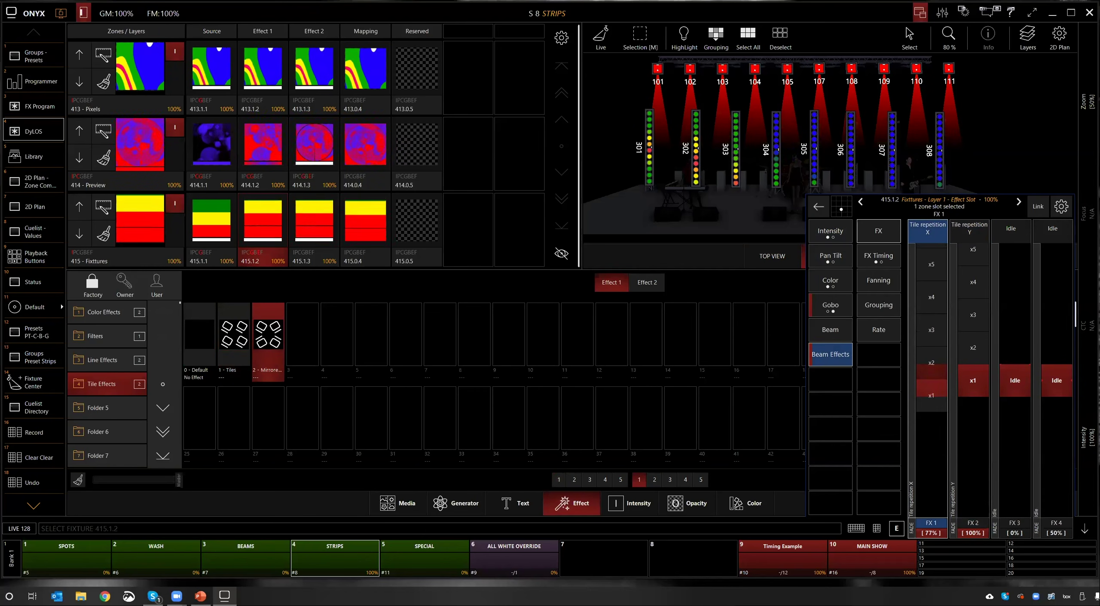
scroll(970, 378, up, 2)
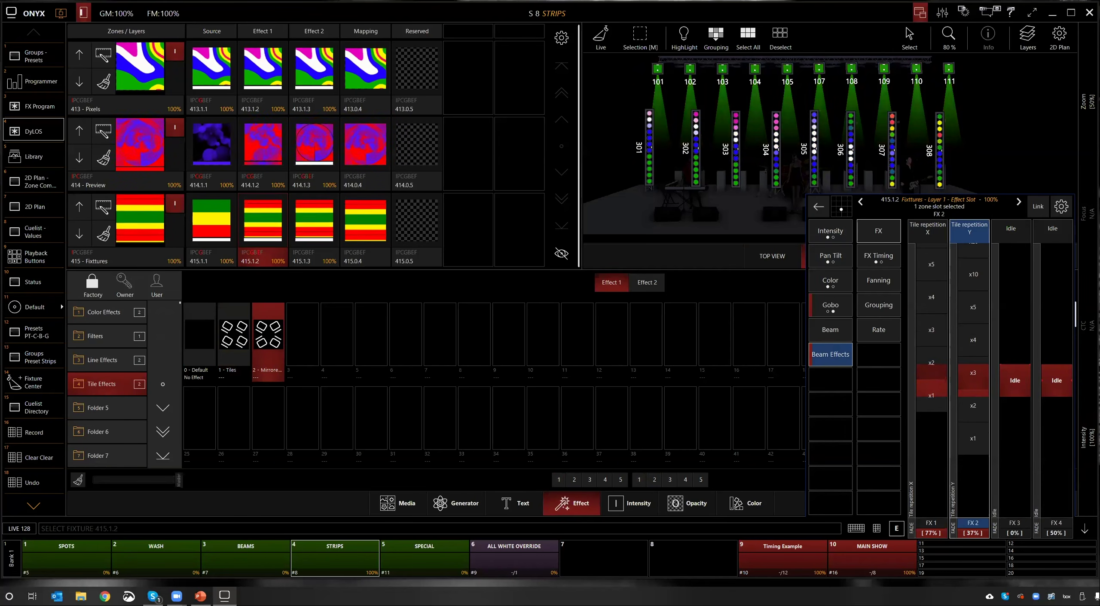
Step: Record the current programmer look as a new cuelist on playback 10 of bank 2
click(1084, 528)
drag(649, 554, 273, 564)
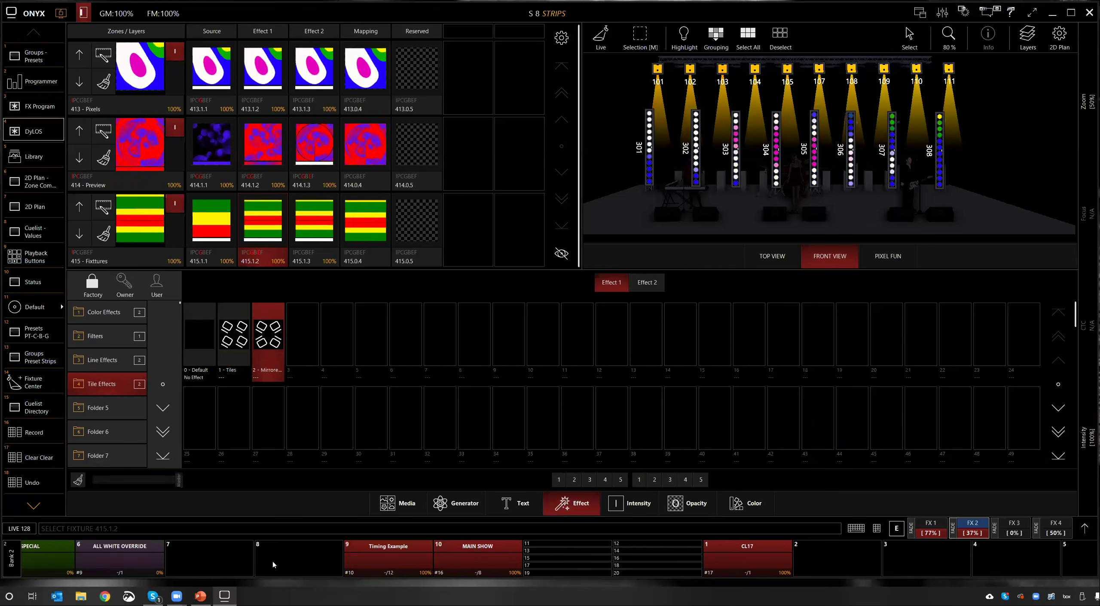
click(876, 528)
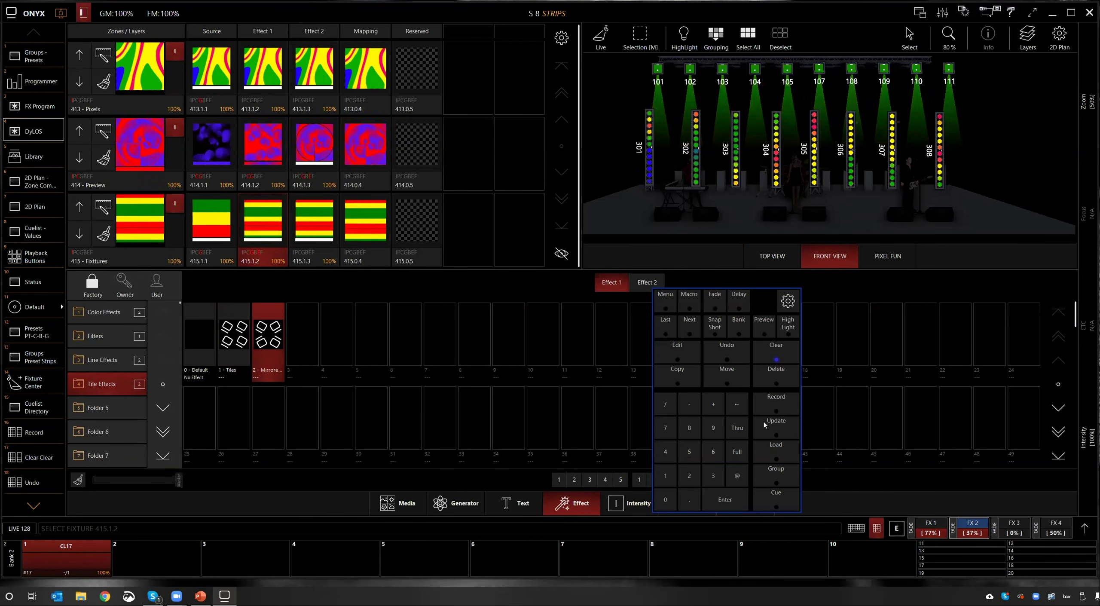
click(711, 492)
click(763, 455)
key(r)
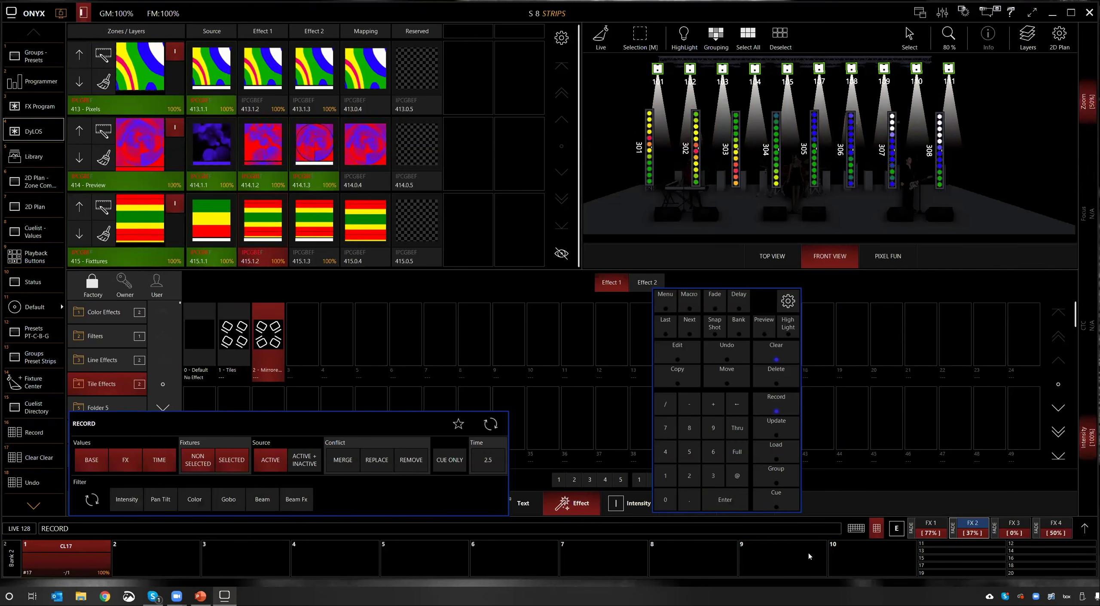
click(865, 565)
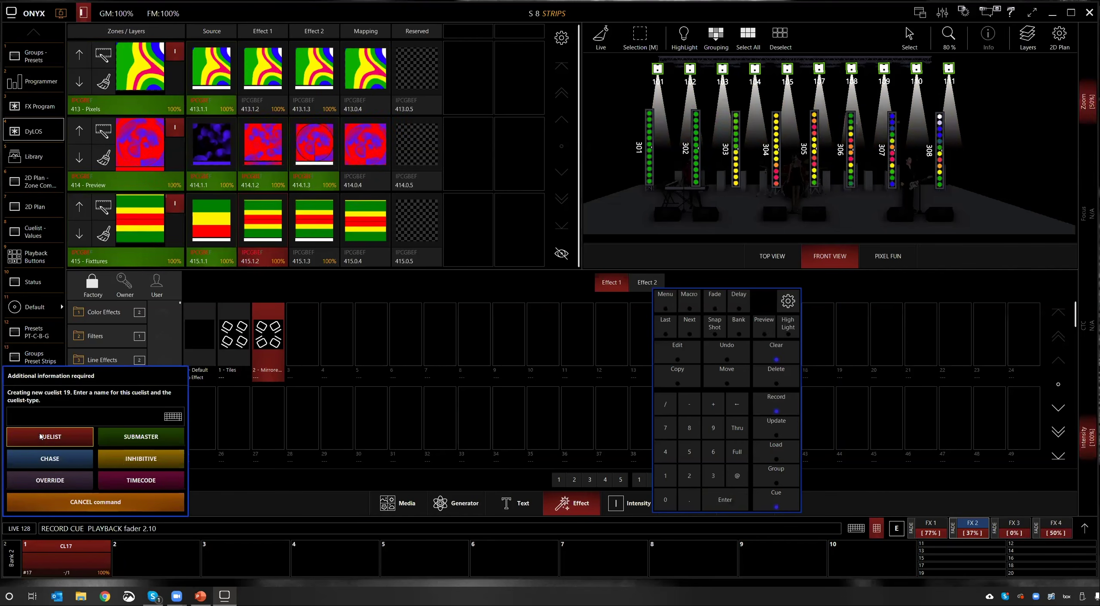
click(105, 462)
Step: Clear the programmer and play the newly recorded cuelist on playback 10
click(772, 349)
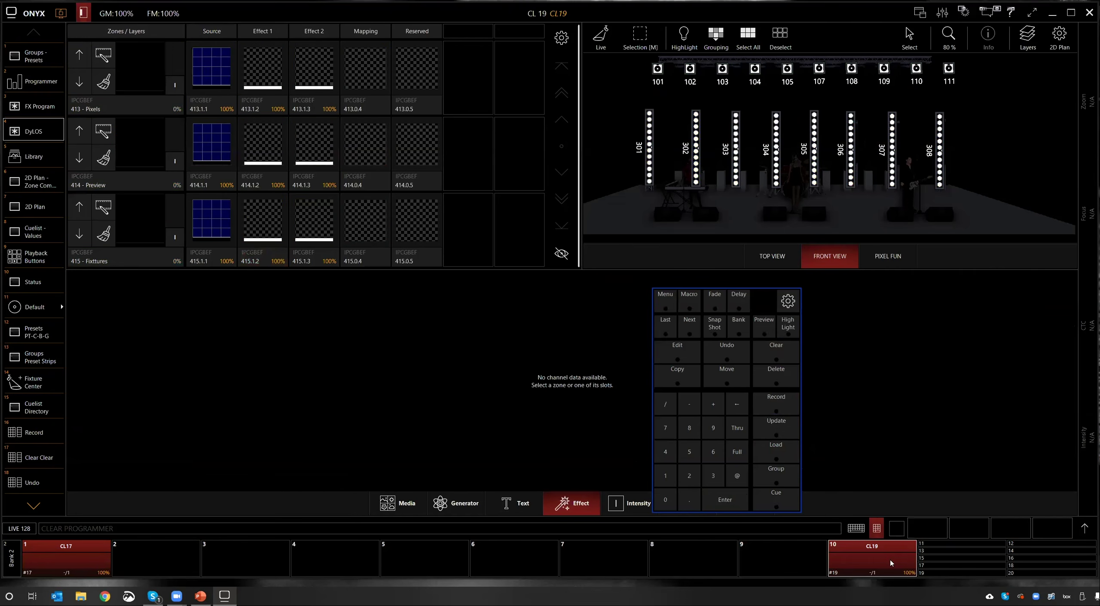
click(893, 563)
click(870, 395)
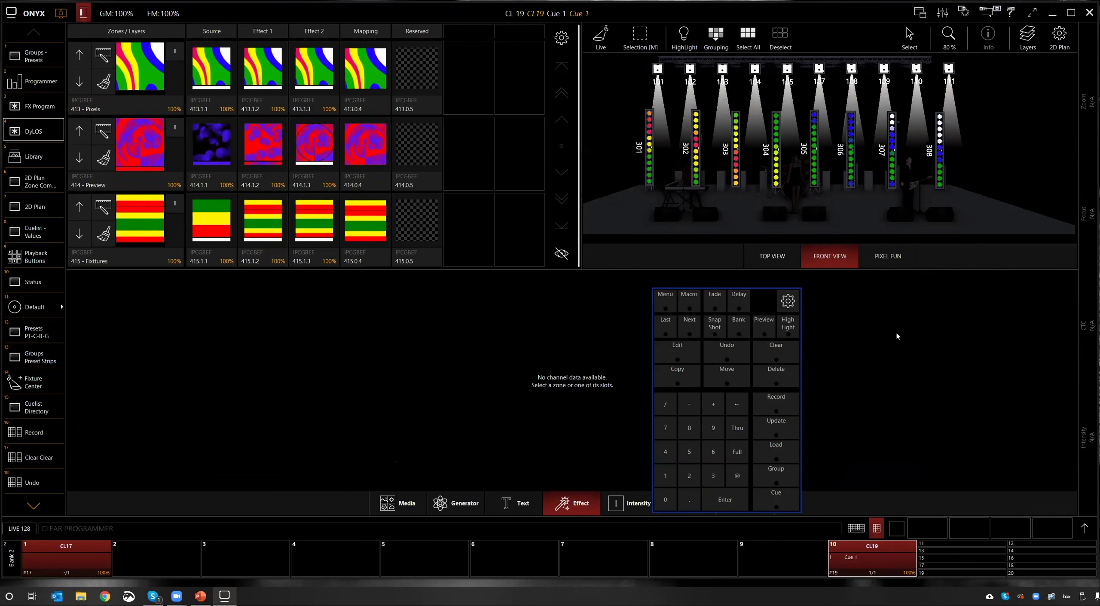
Step: Activate the I toggle of the Fixtures zone and hide the command keypad
click(175, 204)
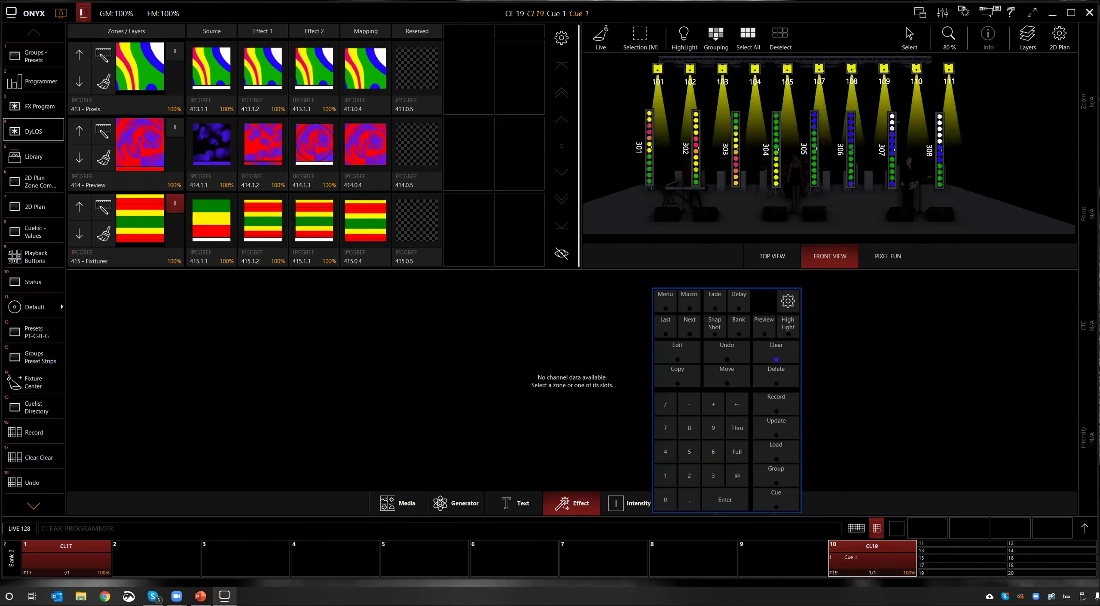
click(880, 529)
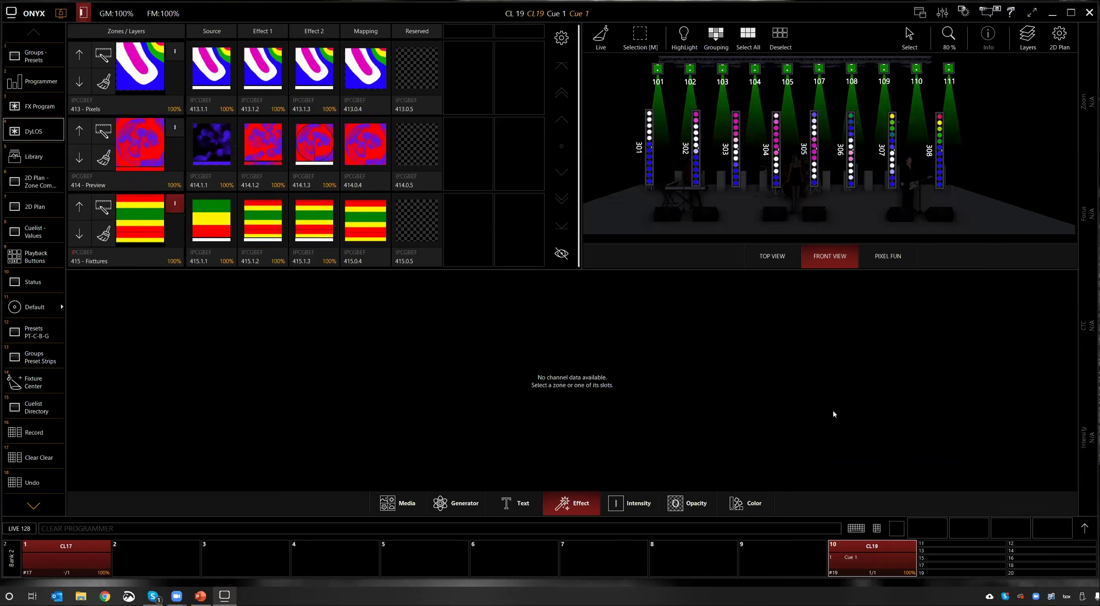
Step: Show the 2D plan's top view in live mode to examine the Fixtures zone over the fixtures
click(600, 40)
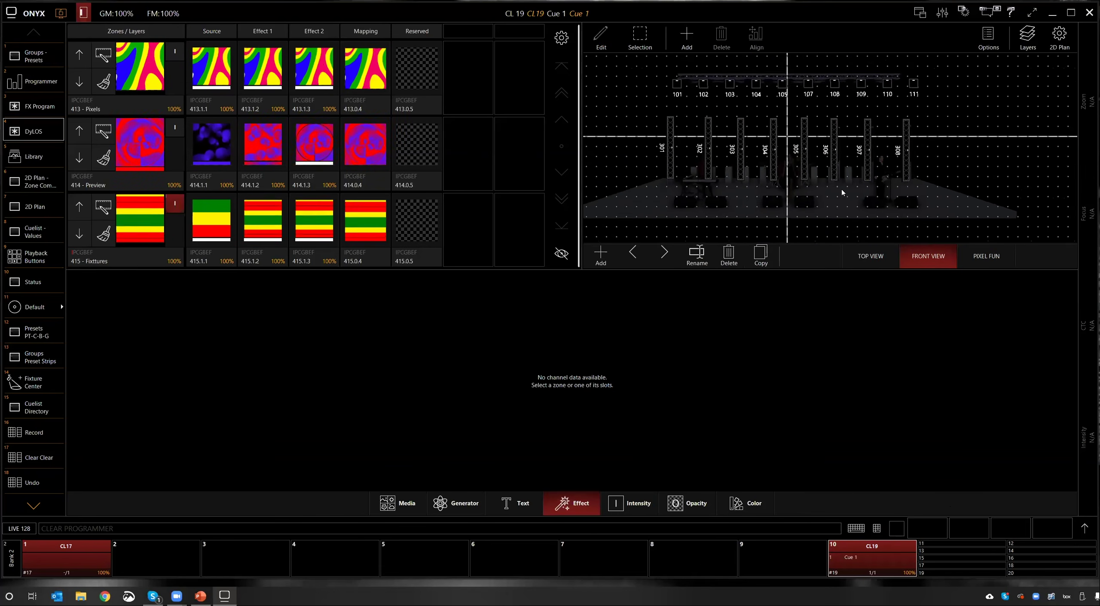
click(870, 255)
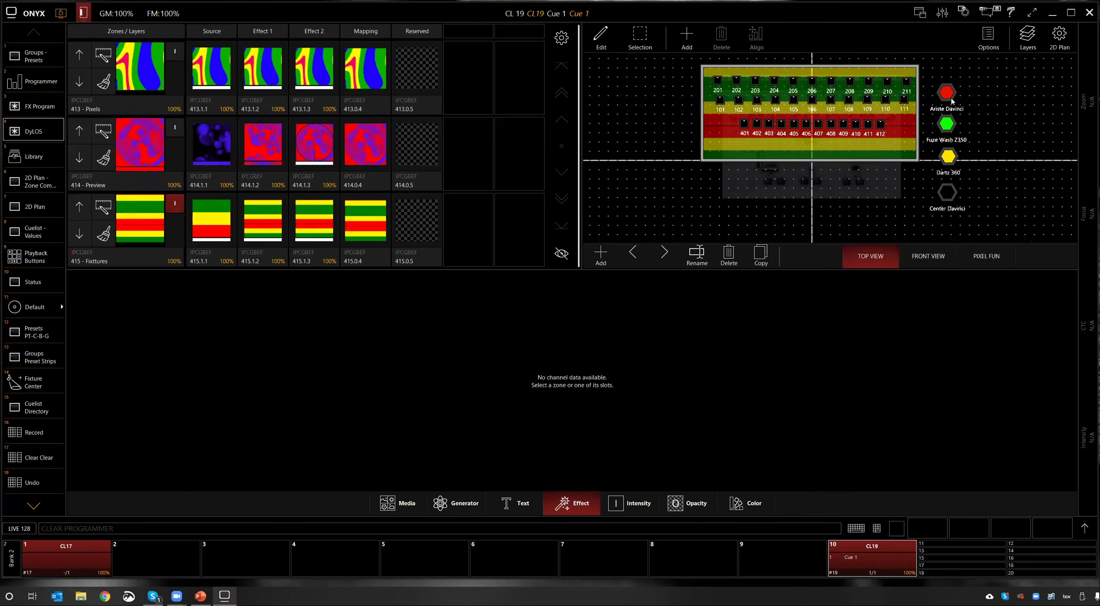
click(601, 39)
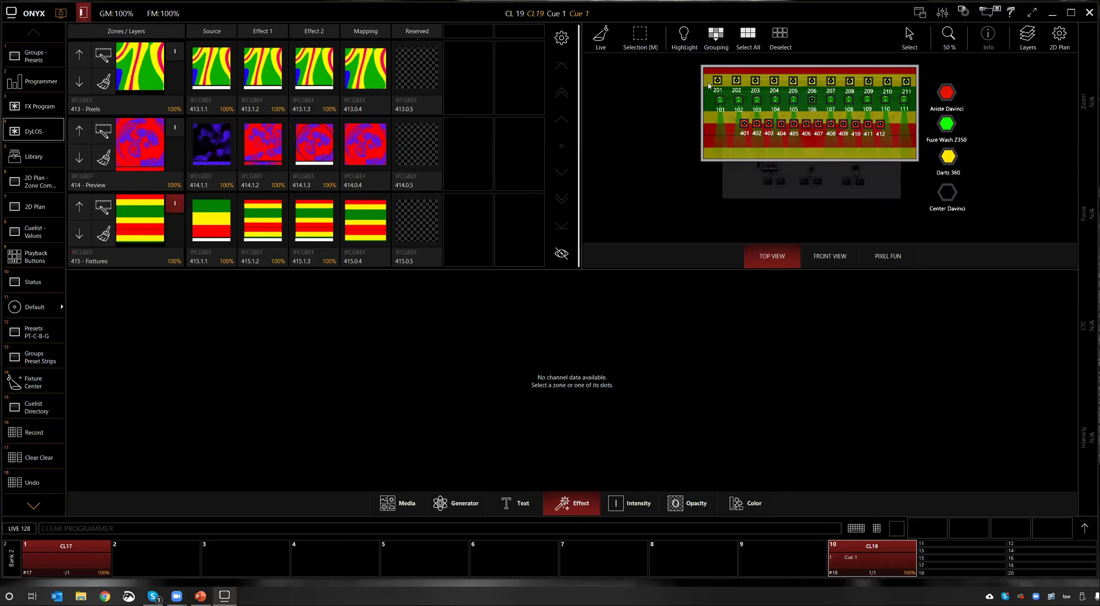
Step: Try rotating the Fixtures zone's Source slot in pan to about 180 degrees clockwise
click(220, 225)
click(1084, 529)
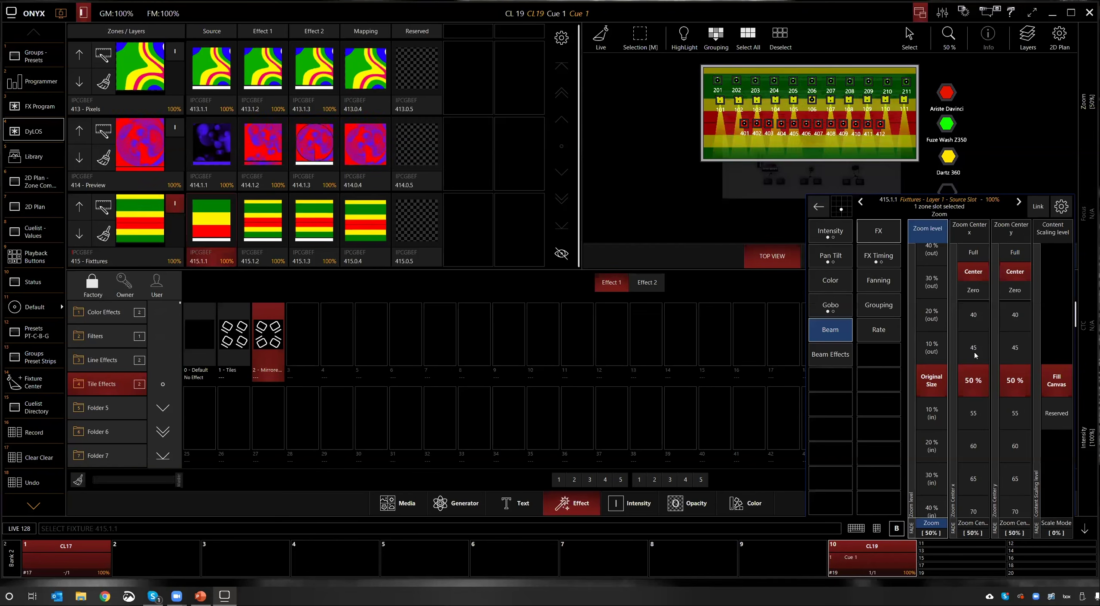
key(p)
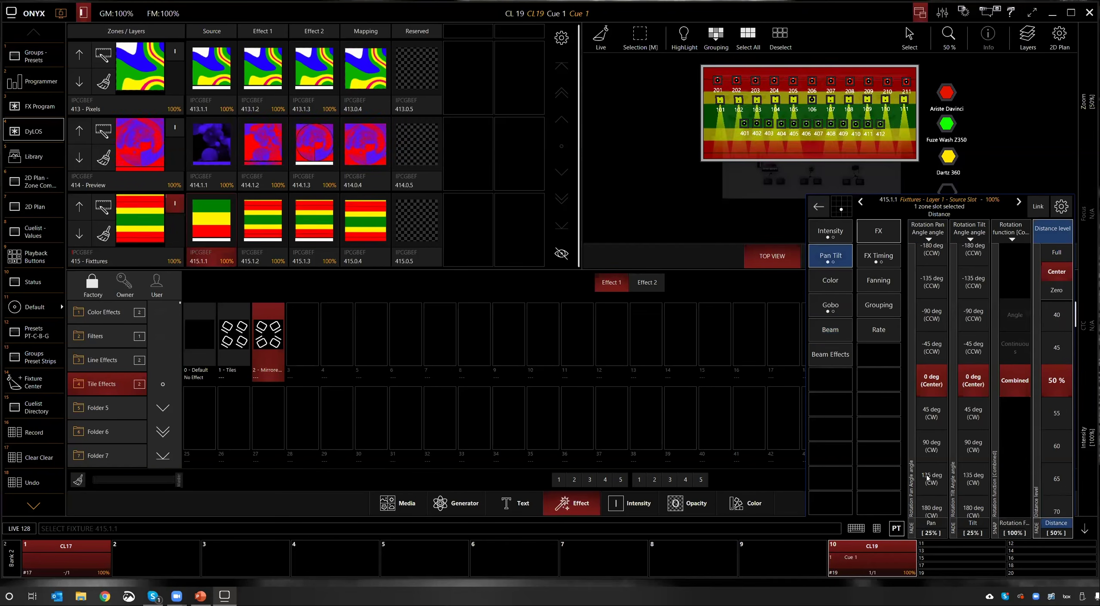
click(930, 523)
scroll(937, 407, down, 5)
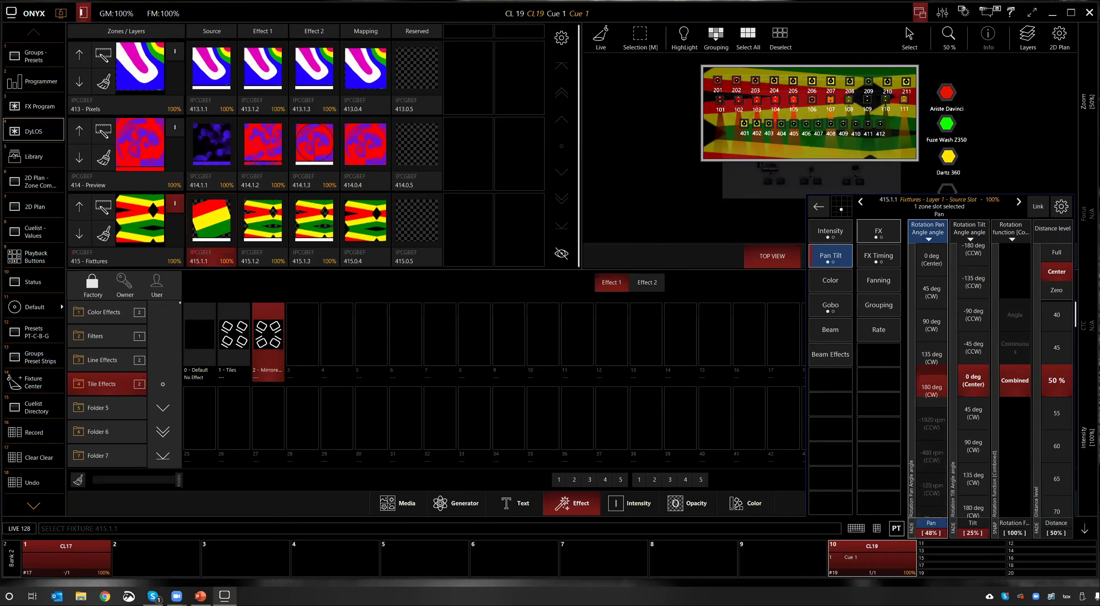
Step: Try continuous pan rotation on the Fixtures zone's Source slot, varying the speed between -1920 rpm and 0 rpm
click(926, 232)
click(934, 264)
scroll(929, 397, down, 2)
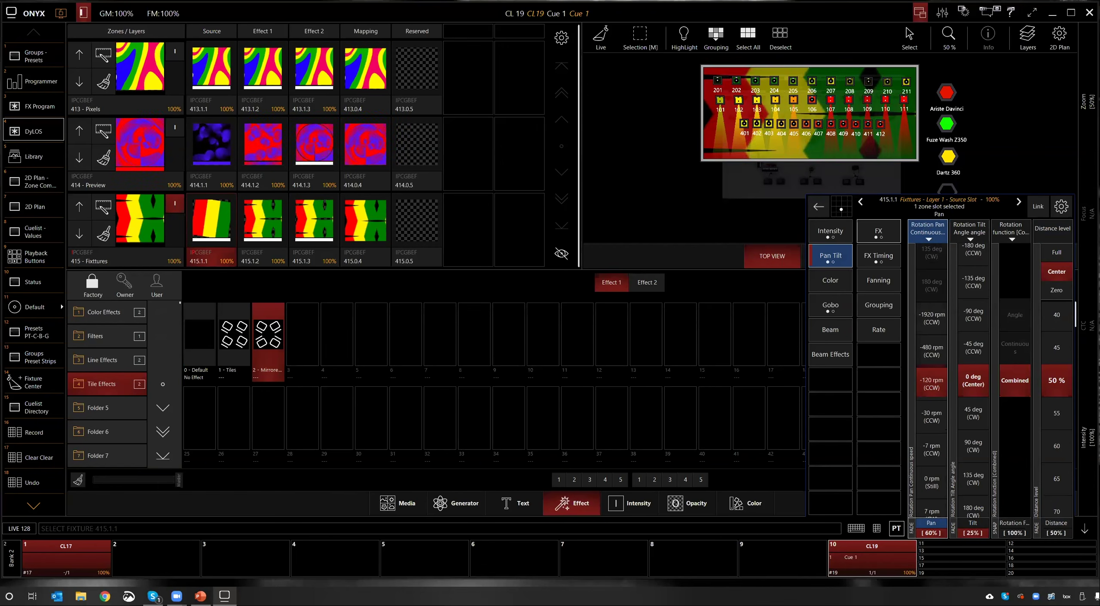
scroll(931, 380, down, 2)
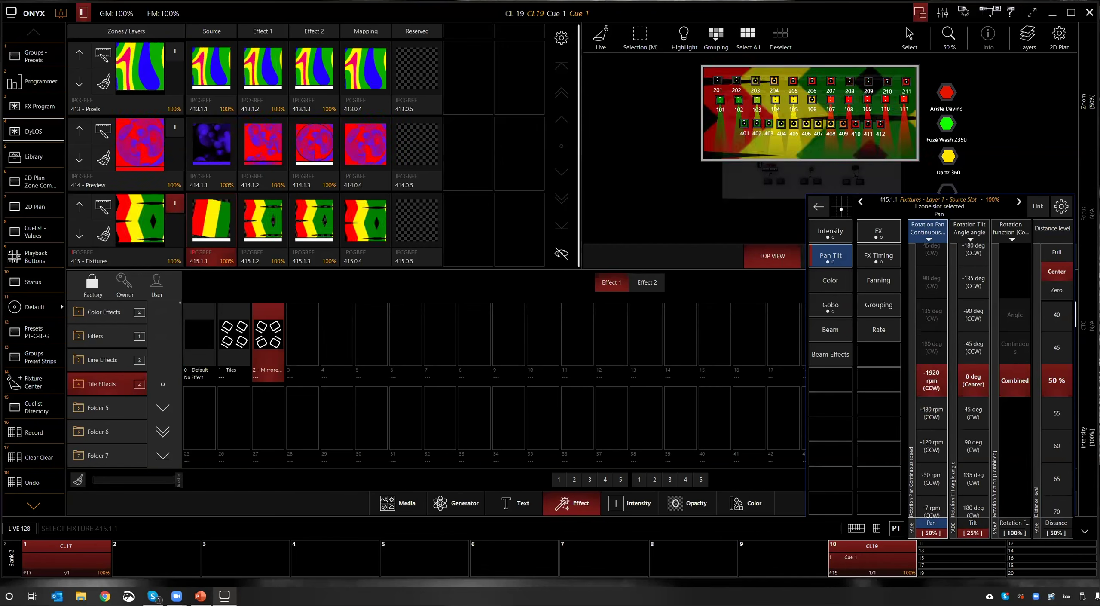
scroll(931, 380, down, 2)
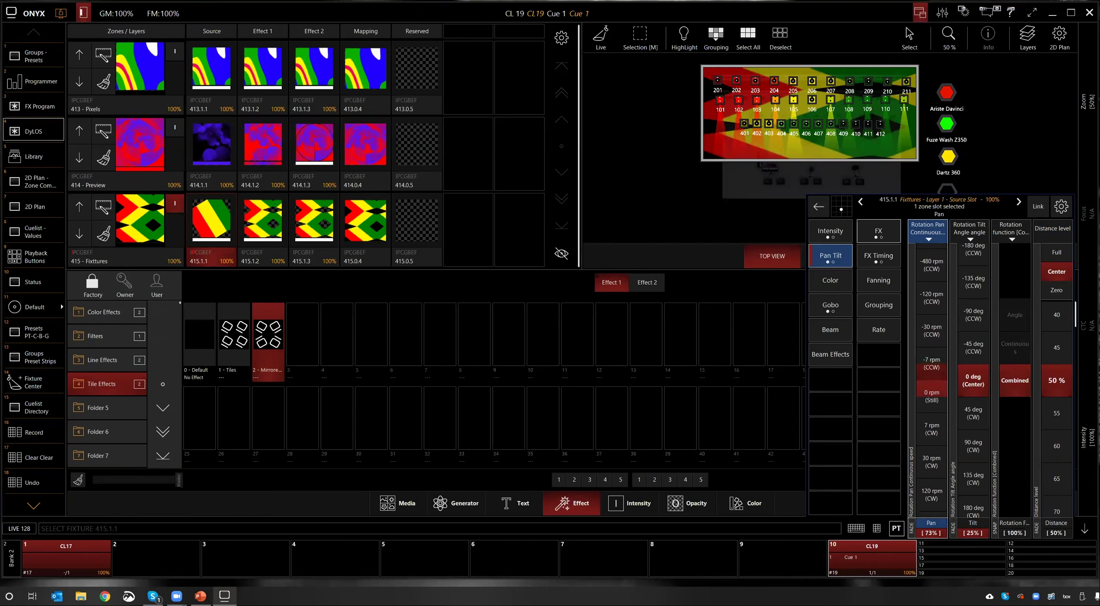
scroll(930, 415, down, 1)
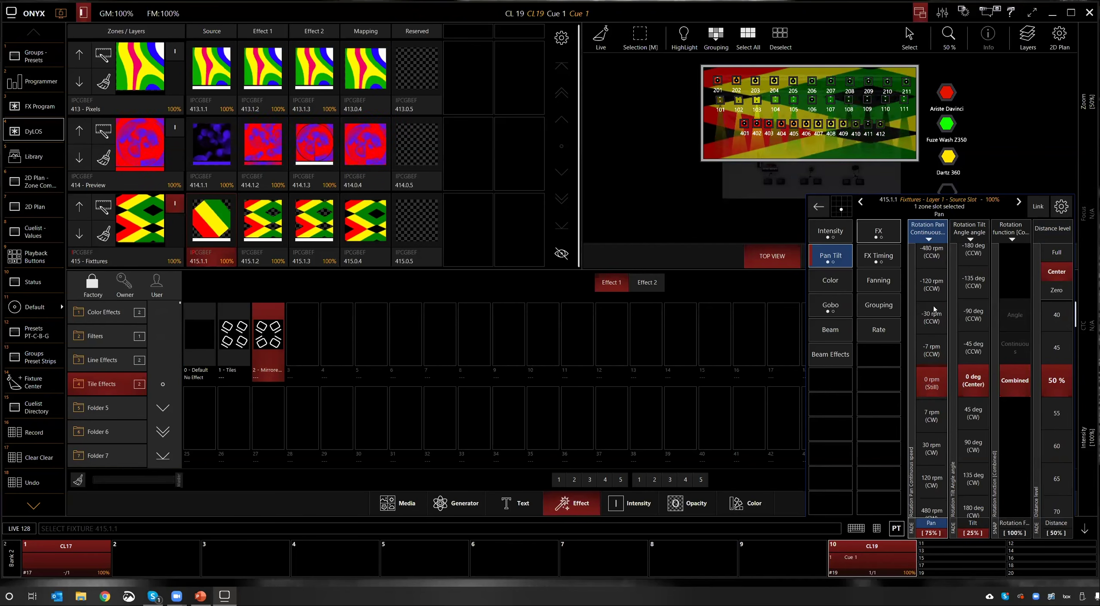
Step: Undo the pan rotation changes on the Fixtures zone's Source slot
click(36, 482)
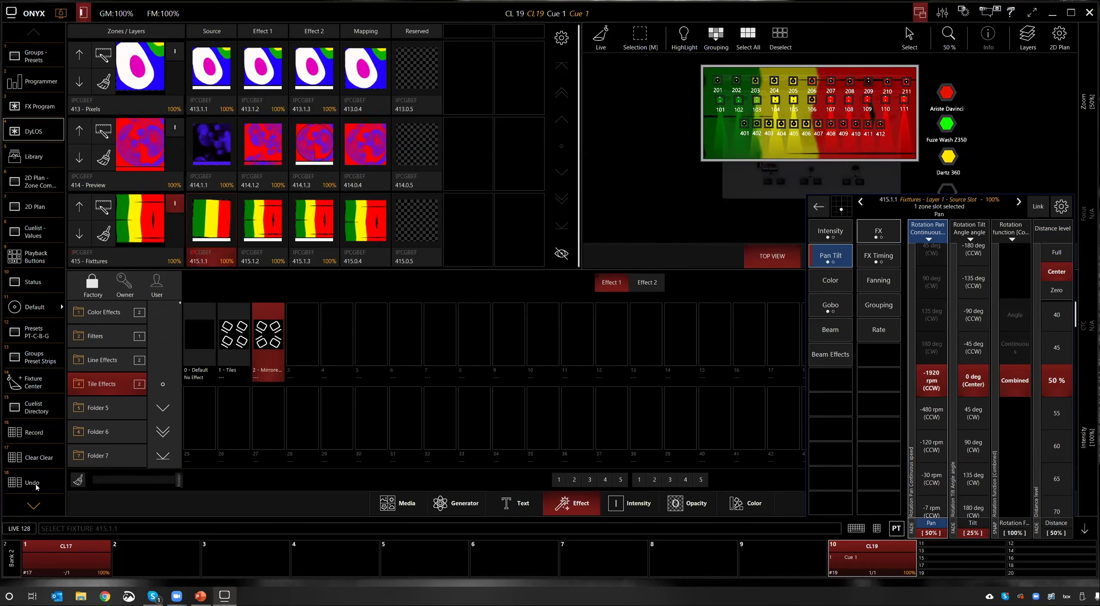
click(36, 486)
click(36, 486)
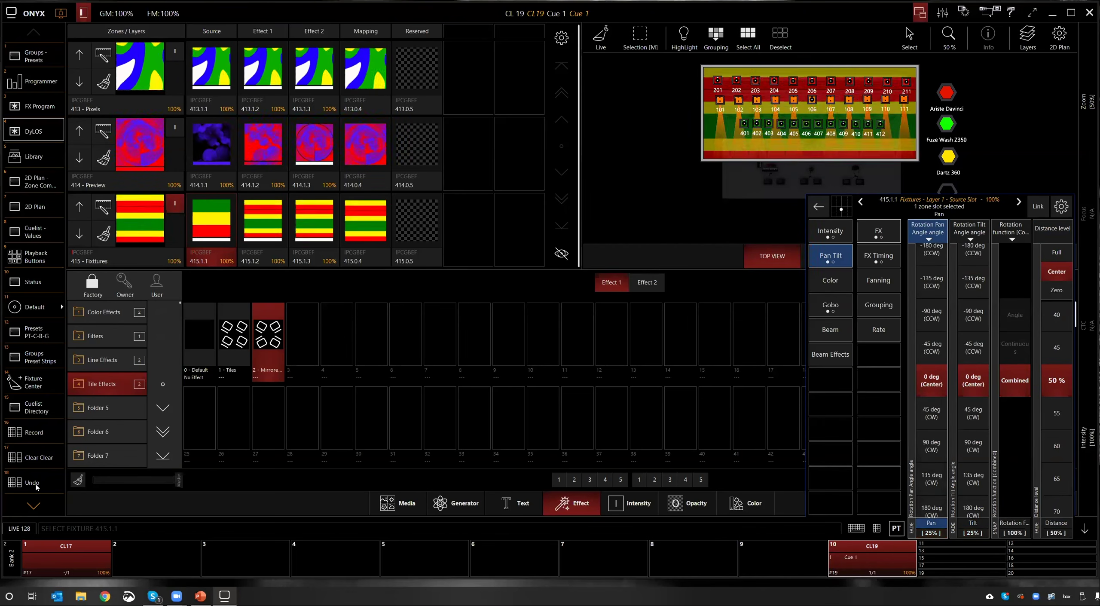
Step: Try a tilt rotation of -45 degrees on the Fixtures zone's Source slot
click(968, 337)
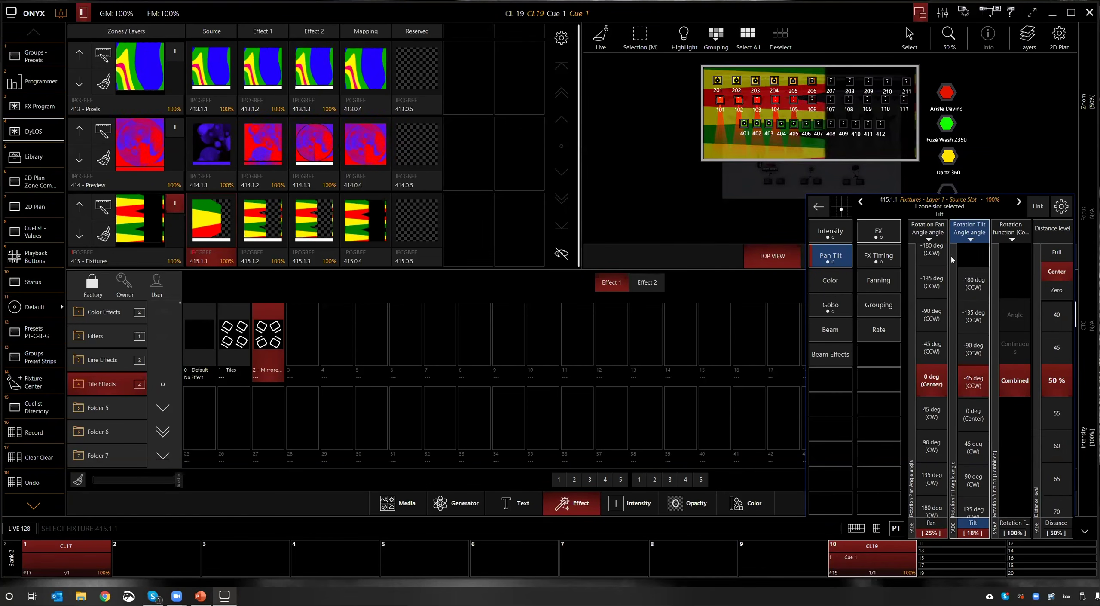
click(970, 239)
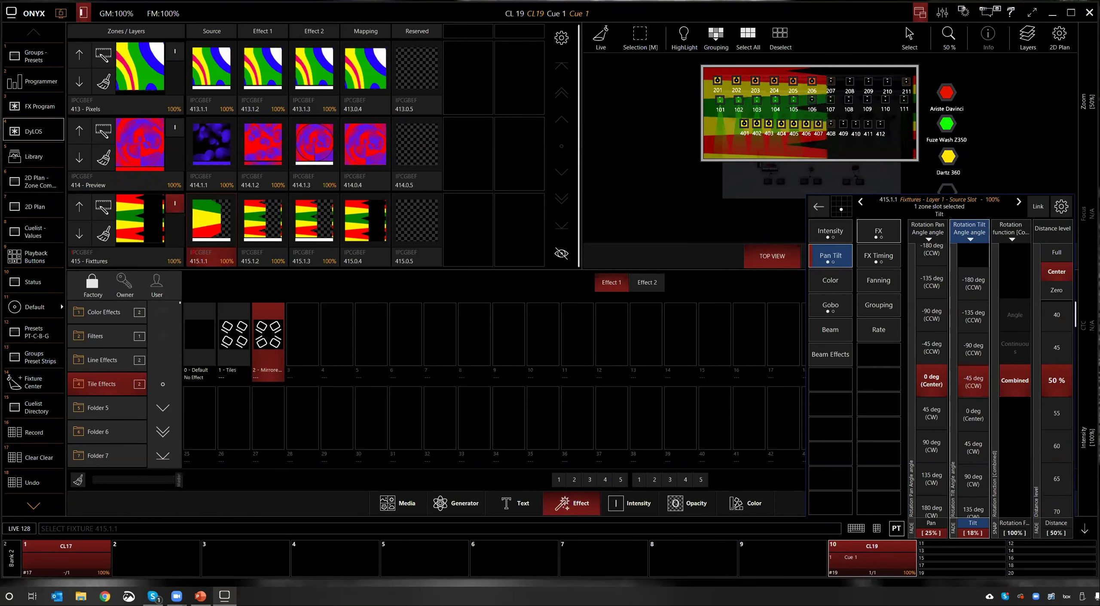
click(835, 329)
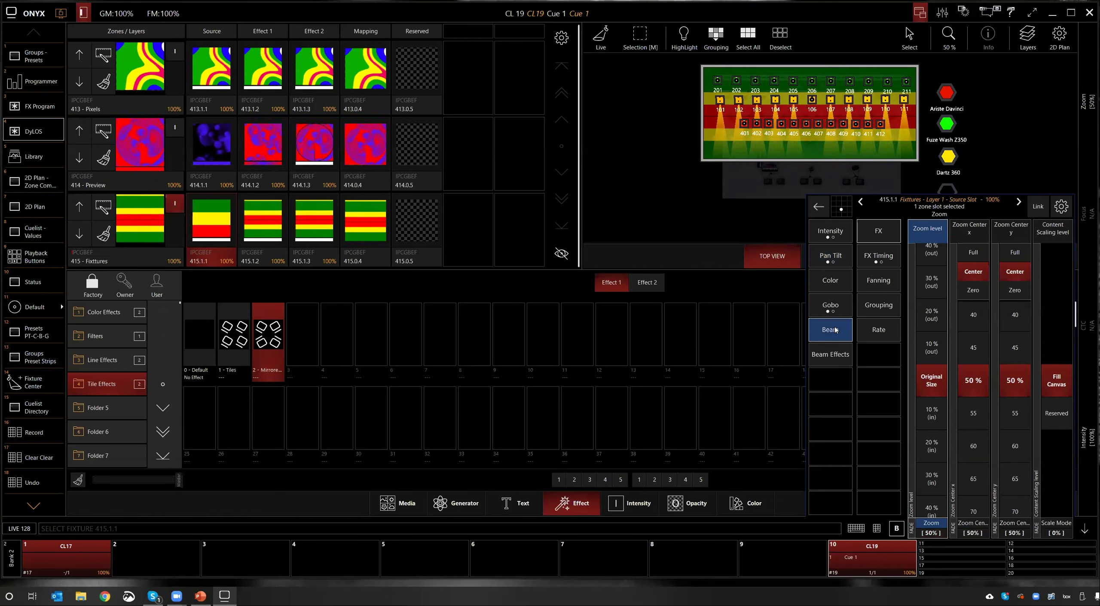
Step: Try continuous media rotation at -1920 rpm on the Fixtures zone's Source slot and undo it
click(833, 306)
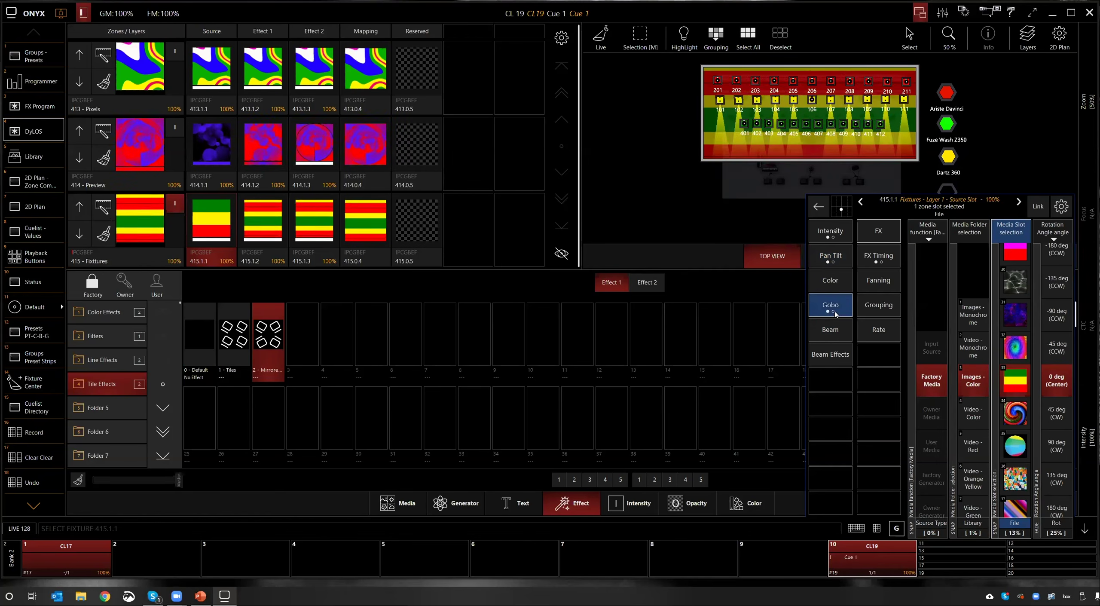
drag(1060, 375, 1059, 385)
click(1052, 230)
click(1068, 269)
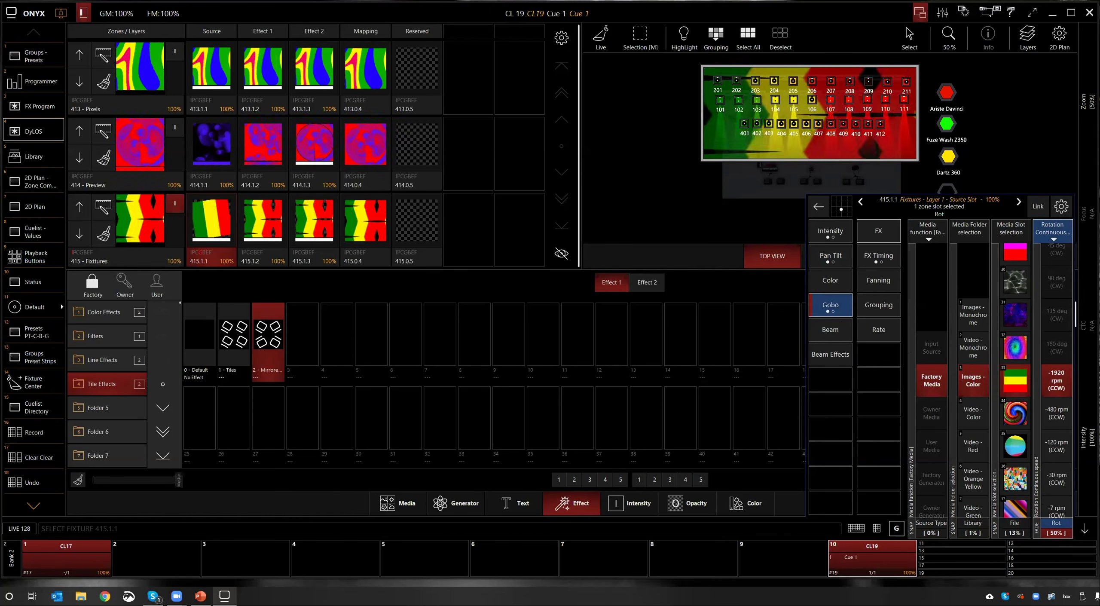
click(18, 486)
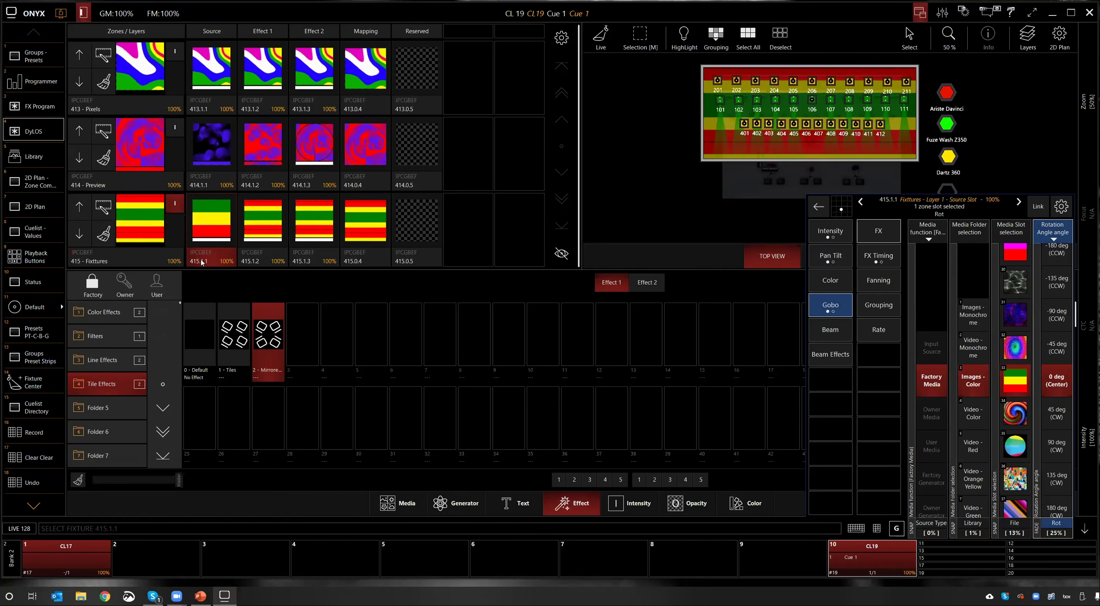
Step: Set the mirrored tile effect's rotation in the Fixtures zone's Effect 1 slot to -90 degrees counterclockwise
click(832, 337)
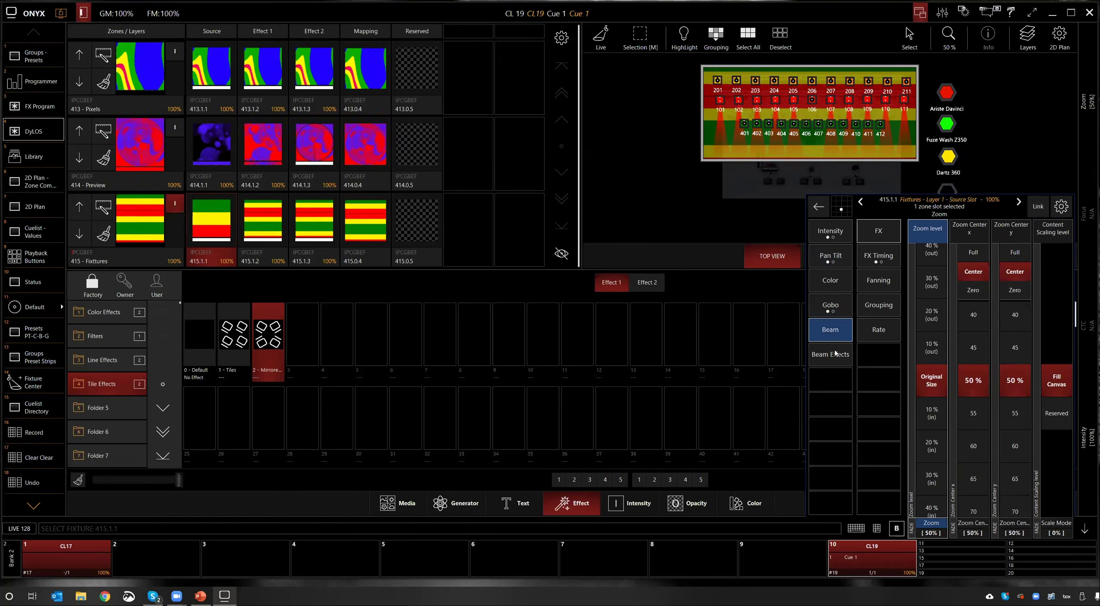
click(832, 354)
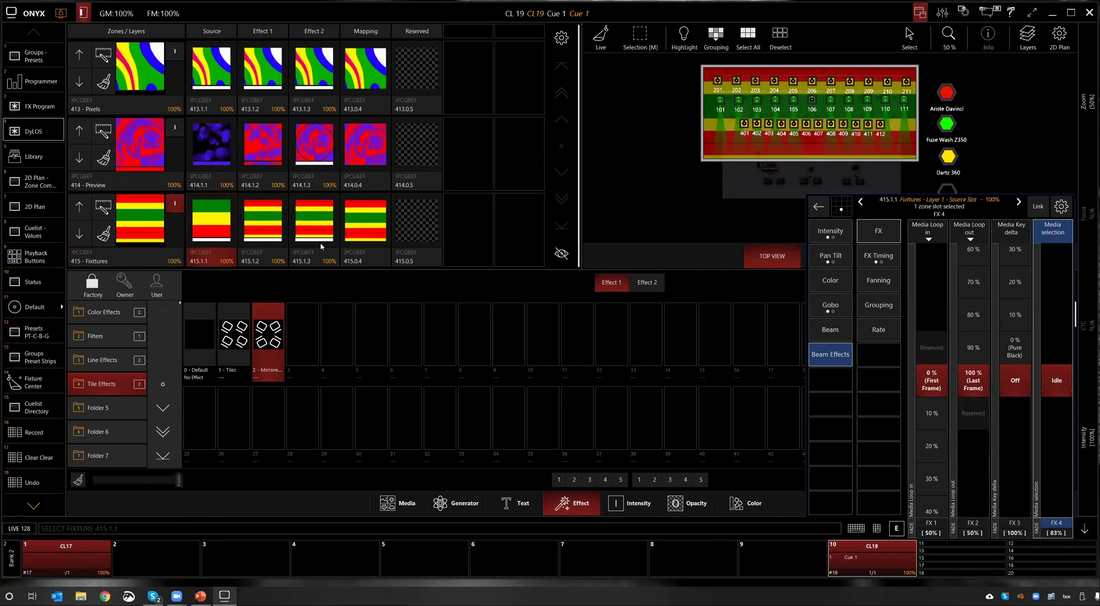
click(260, 257)
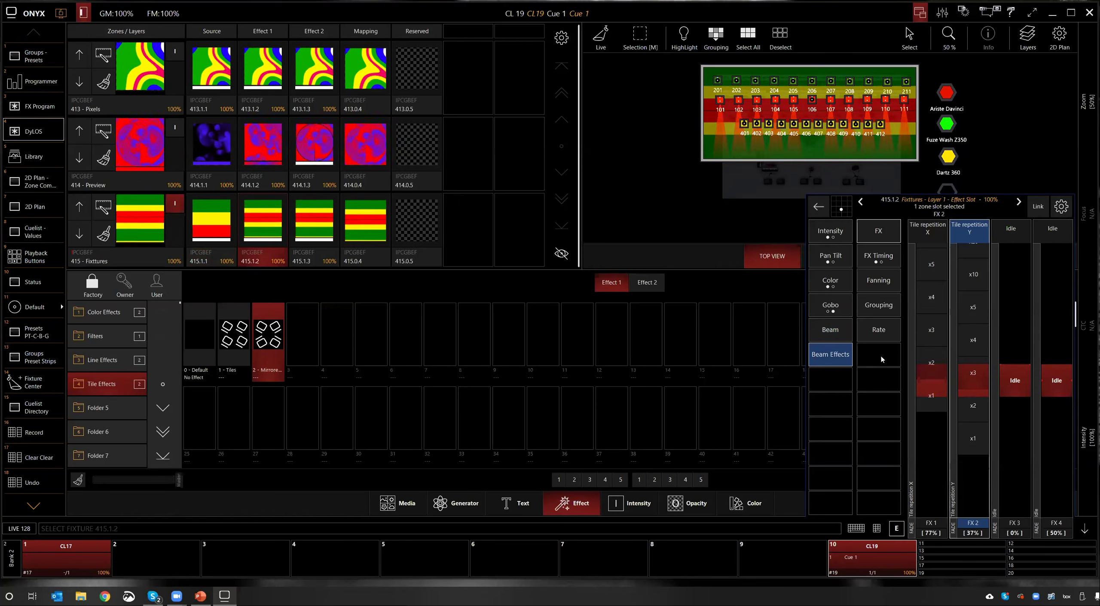
click(843, 303)
drag(920, 365, 921, 430)
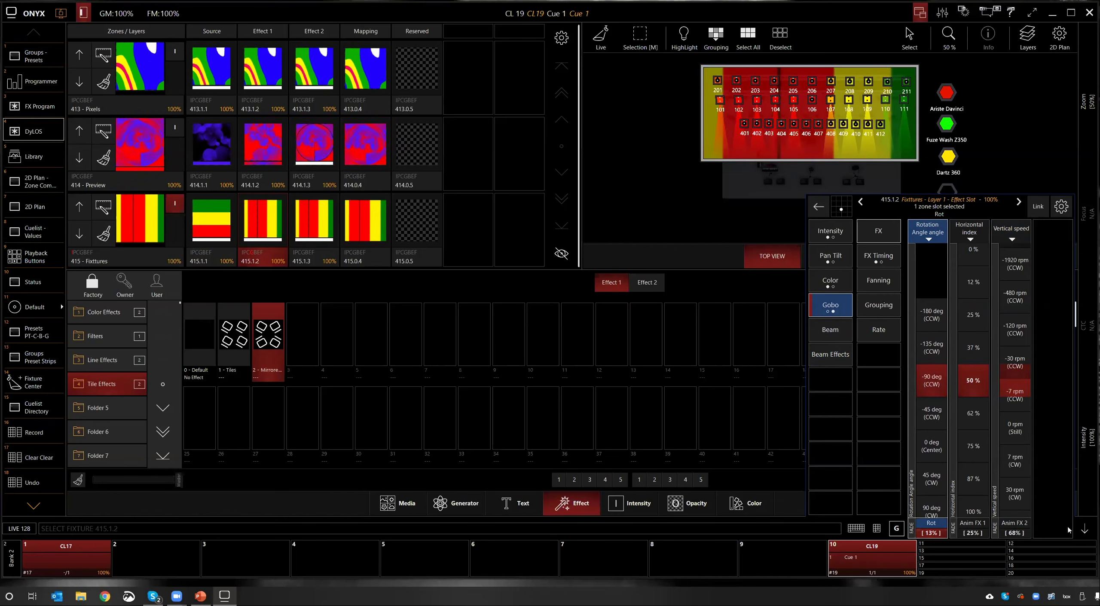
Step: Show the whole stage in the 2D plan's front view at 50% to check the rotated effect on the beams
click(1085, 529)
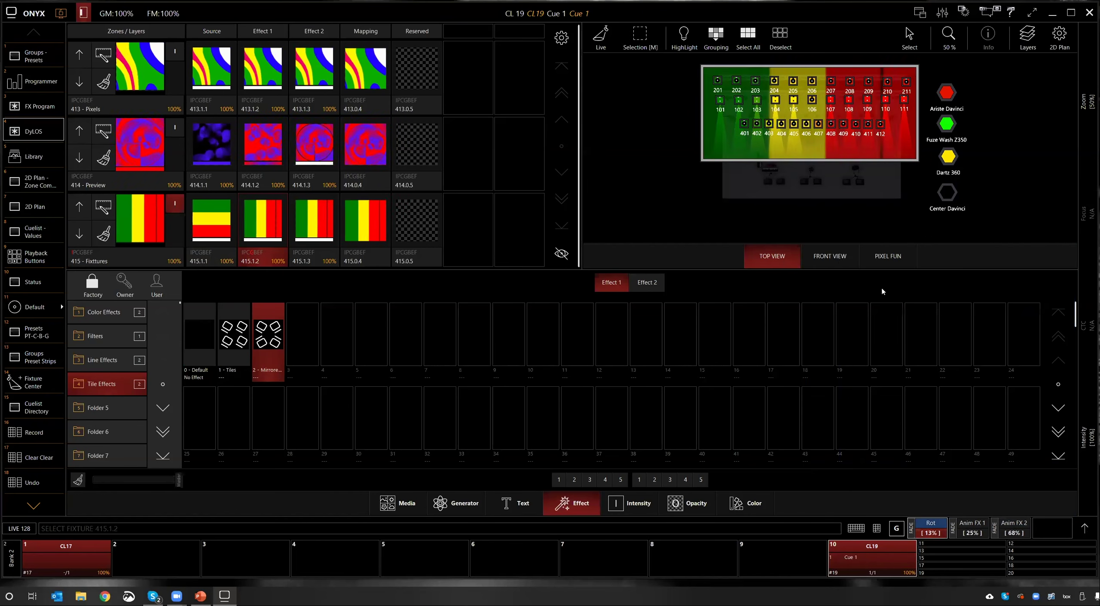
click(833, 257)
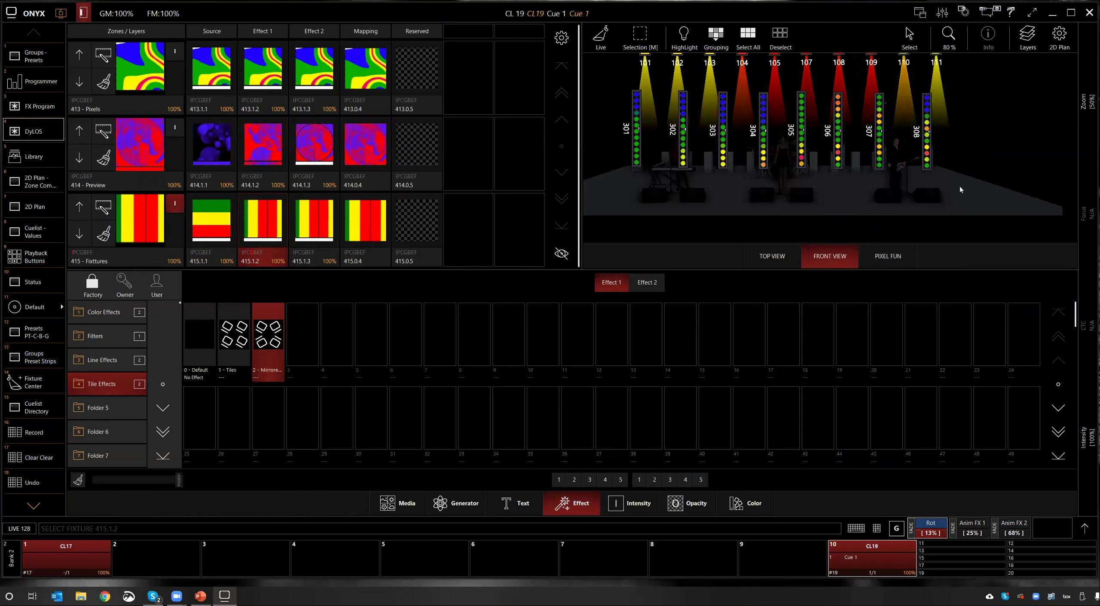
scroll(959, 163, down, 3)
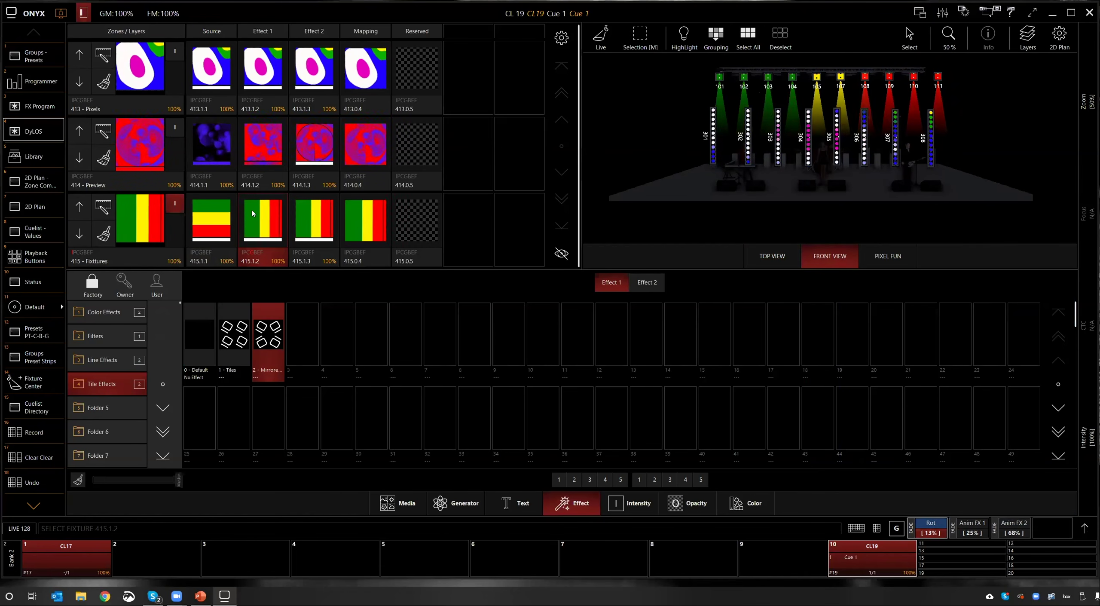
Step: Select the Fixtures zone's Source slot and try color images 10, 19, 21, 22, 34, 26, 25 and 28 as its media
click(223, 230)
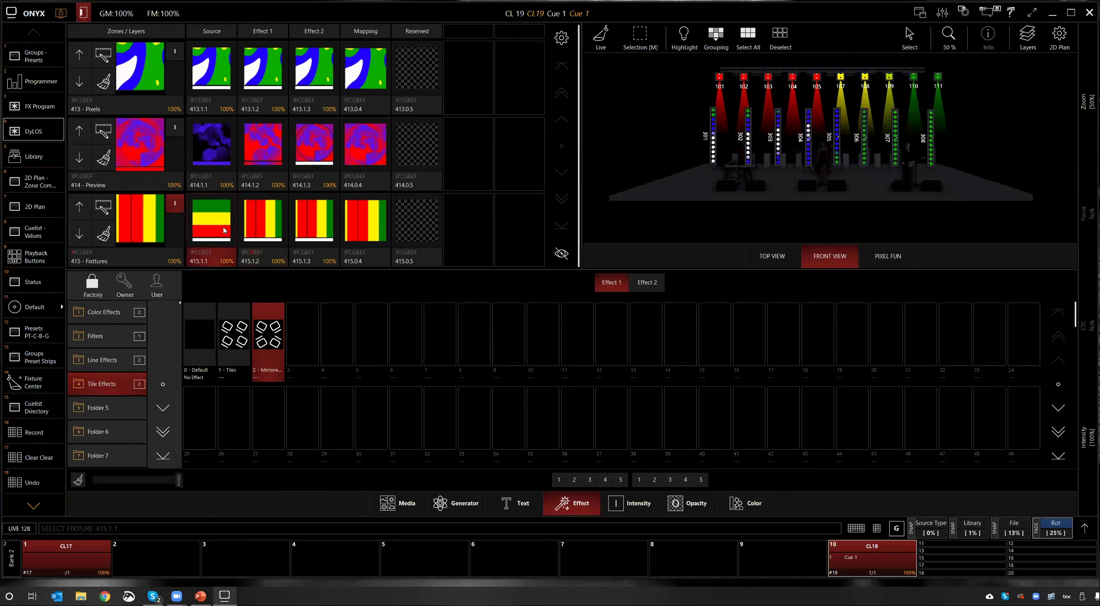
click(411, 503)
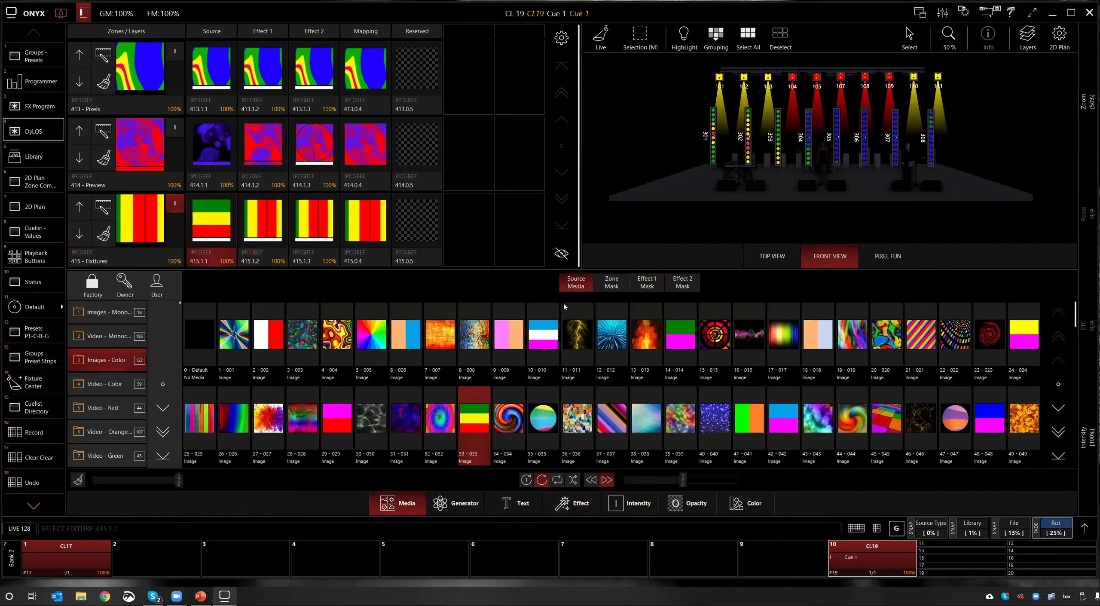
click(548, 339)
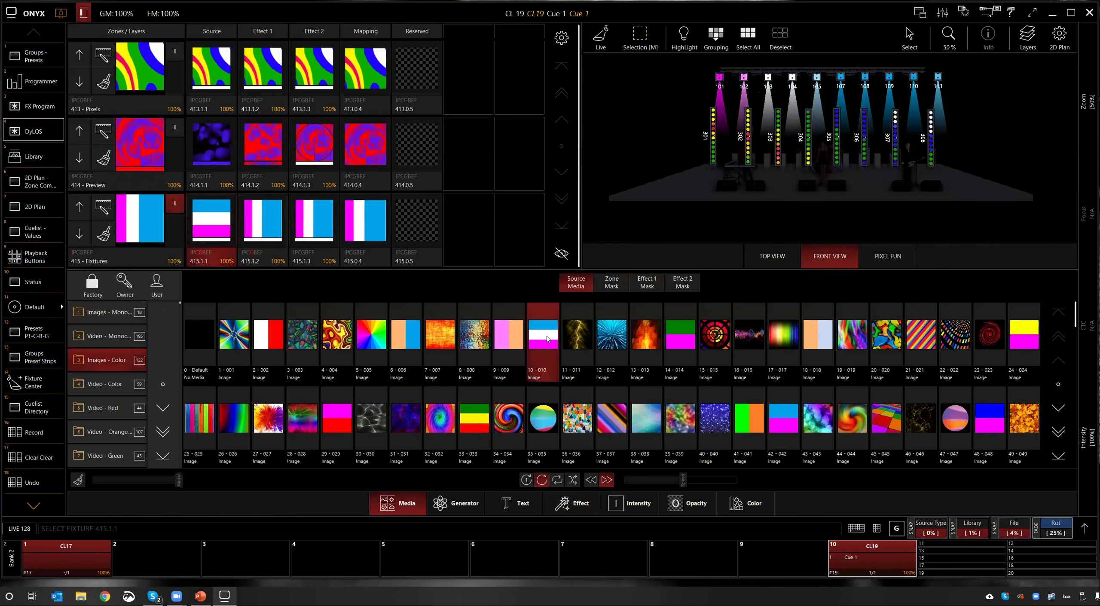
click(852, 337)
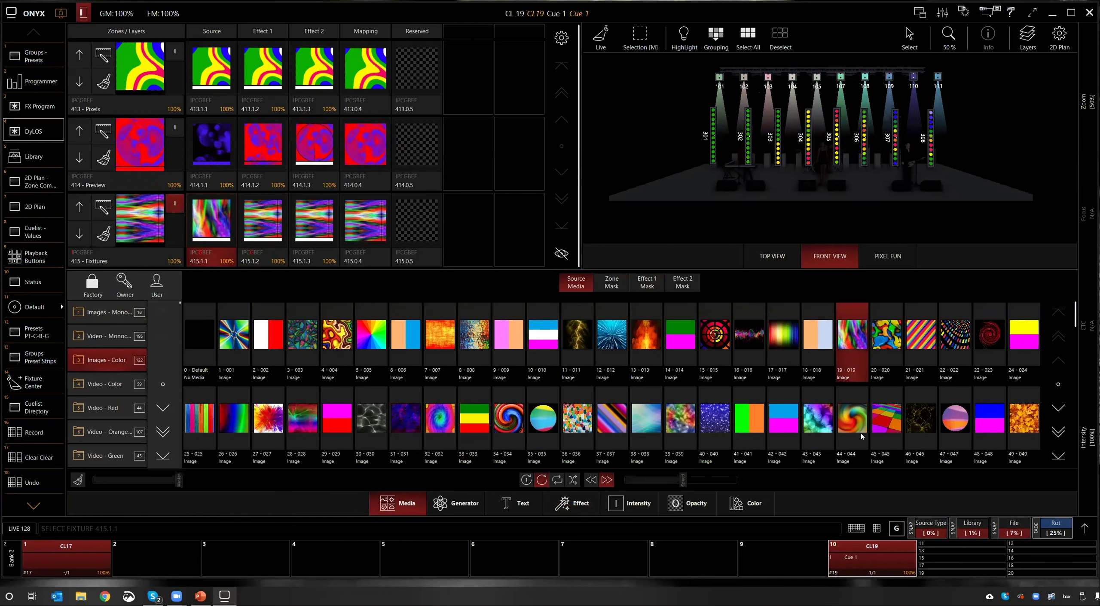
click(920, 337)
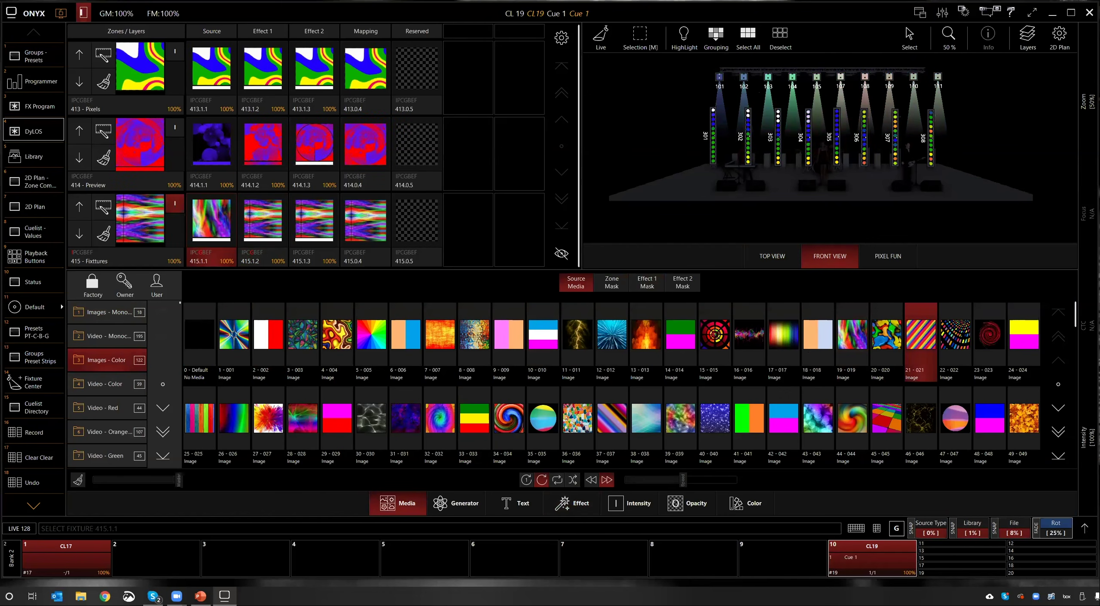
click(955, 337)
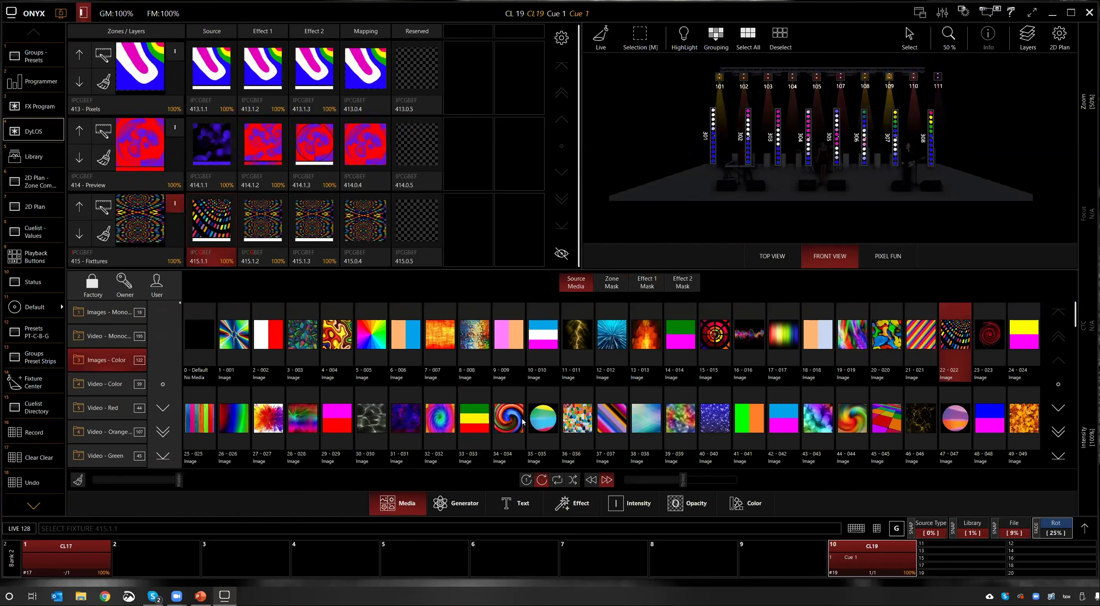
click(508, 419)
click(243, 422)
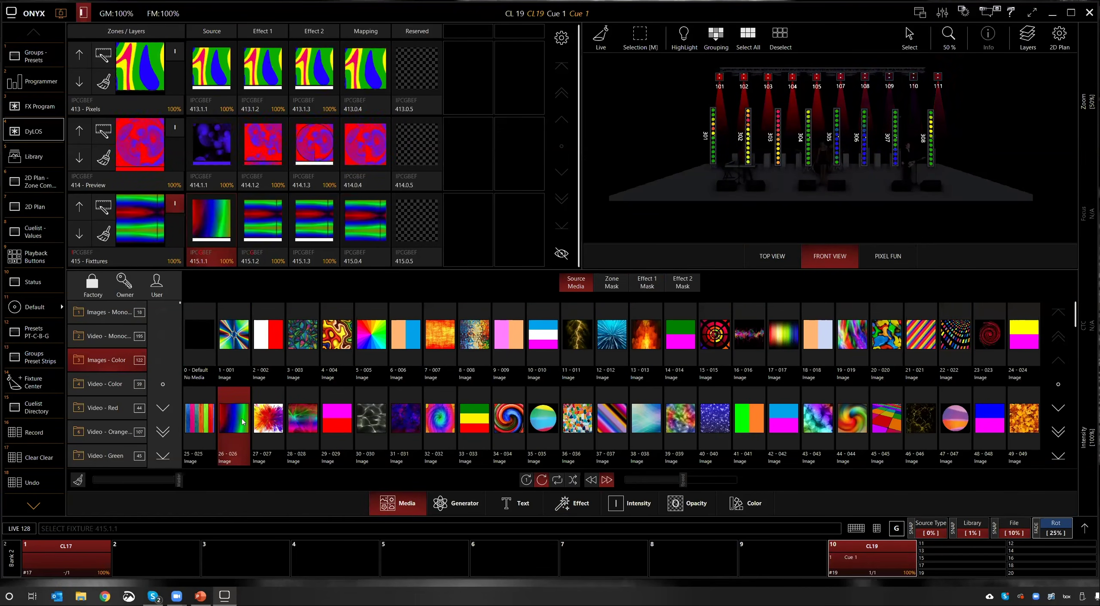
click(211, 415)
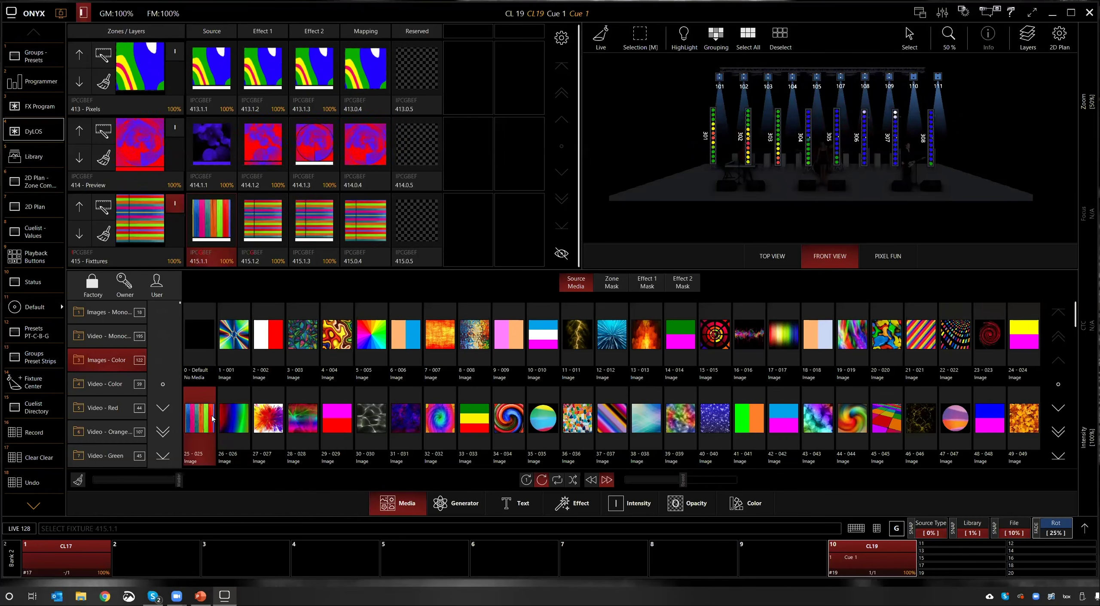
click(302, 425)
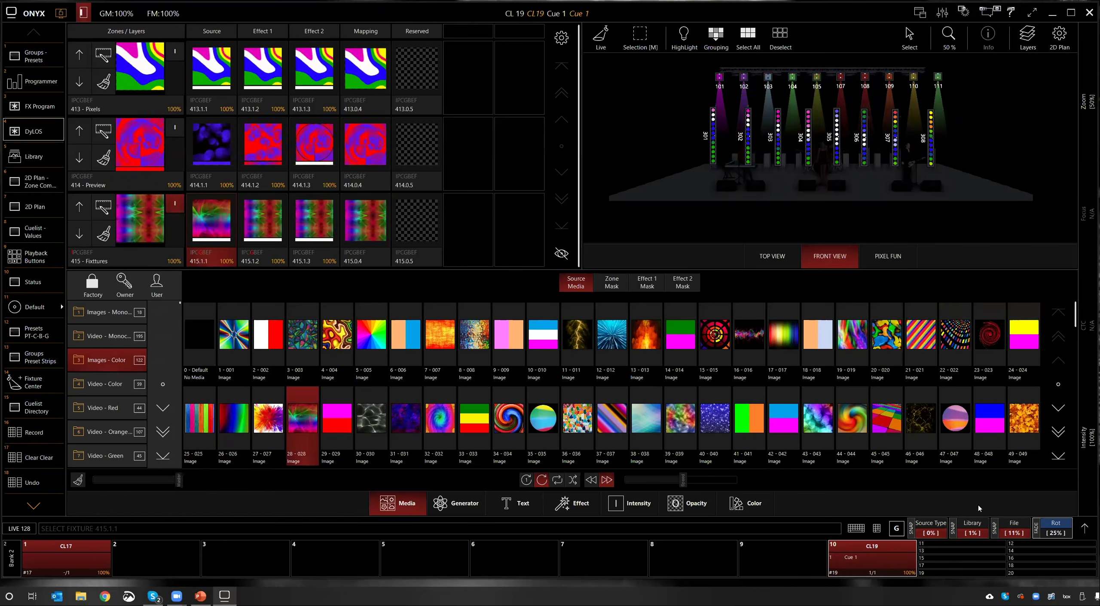
Step: Set the Fixtures zone's Source slot contrast to normal at maximum (100%) and its brightness to add at 59%
click(1083, 526)
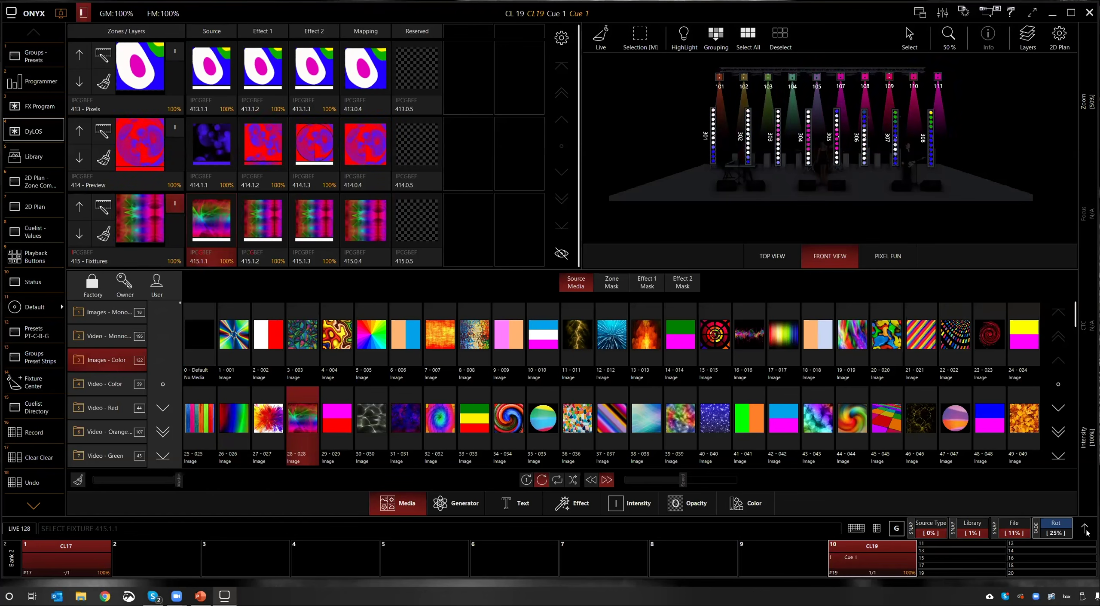
click(830, 231)
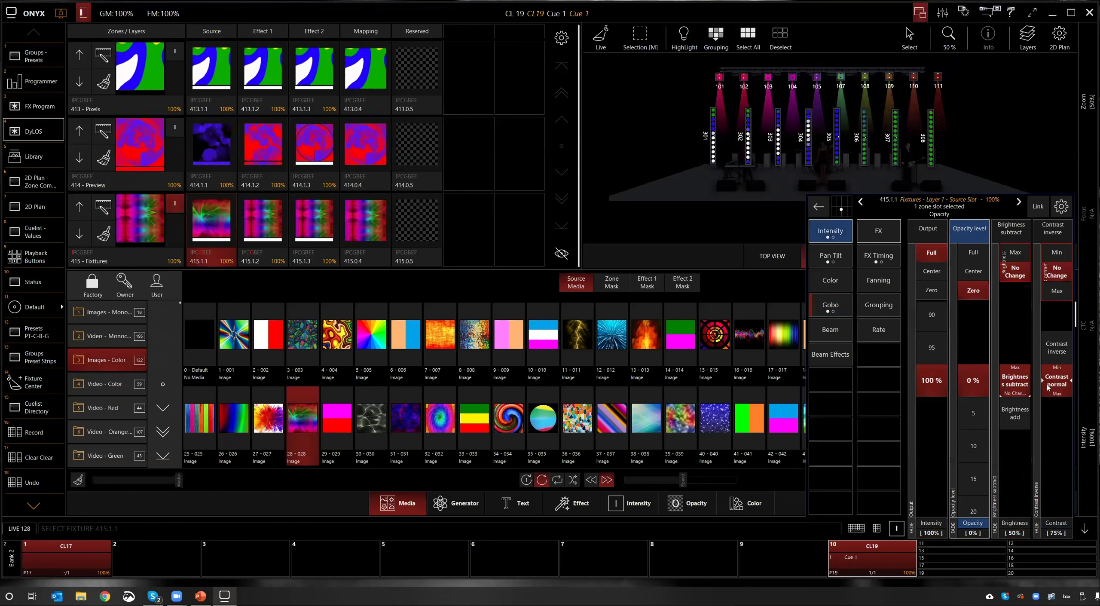
mouse_move(1056, 380)
mouse_down()
mouse_move(1056, 423)
mouse_move(1056, 386)
mouse_up()
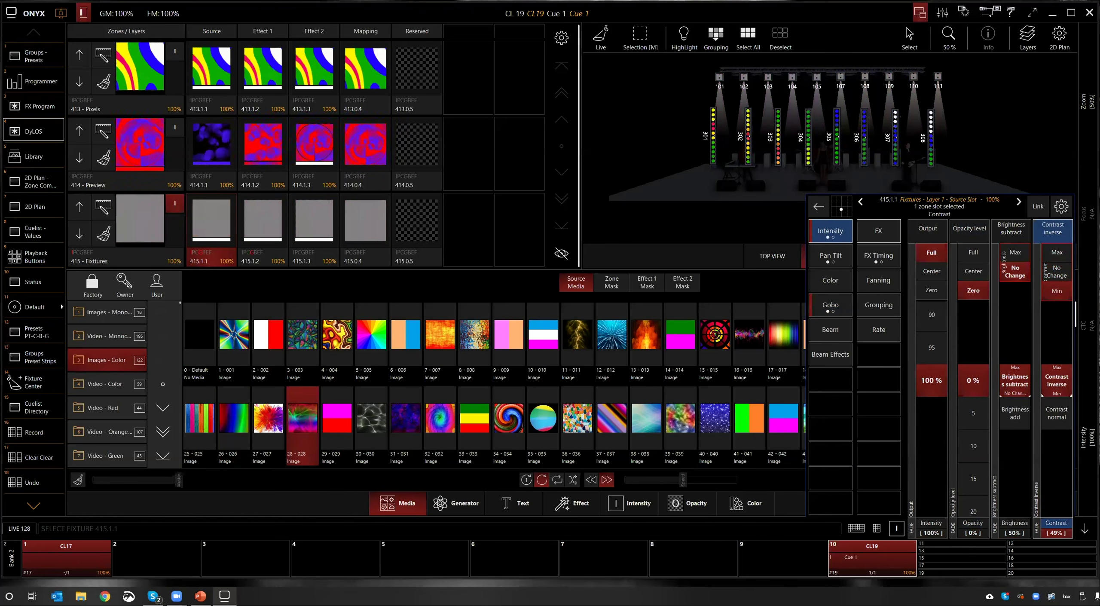
click(1056, 414)
click(1056, 291)
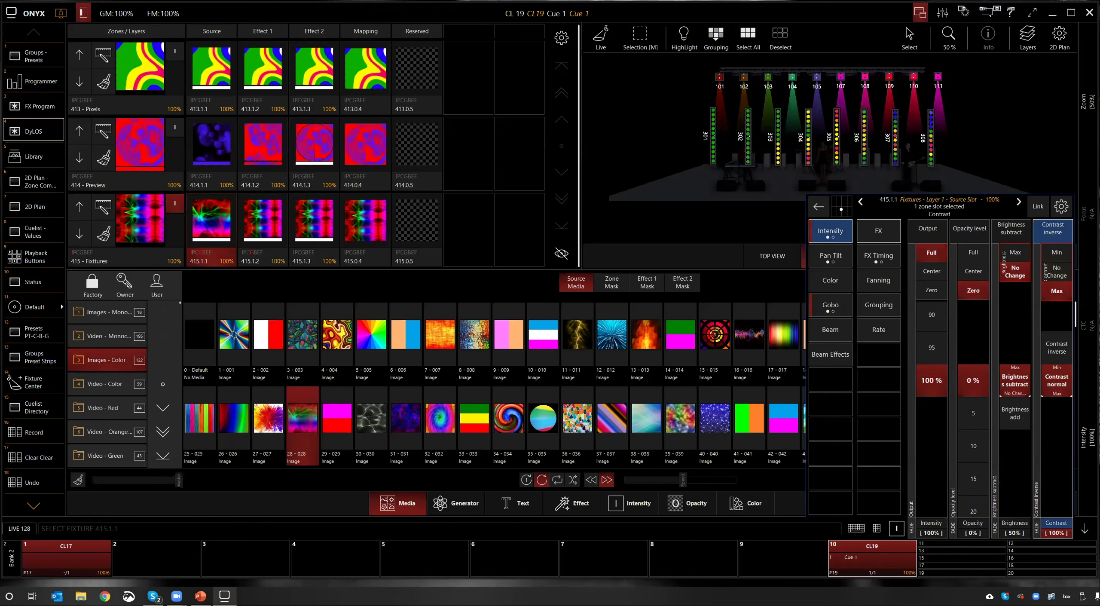
click(1015, 381)
mouse_move(1015, 381)
mouse_down()
mouse_move(1014, 404)
mouse_move(1014, 375)
mouse_up()
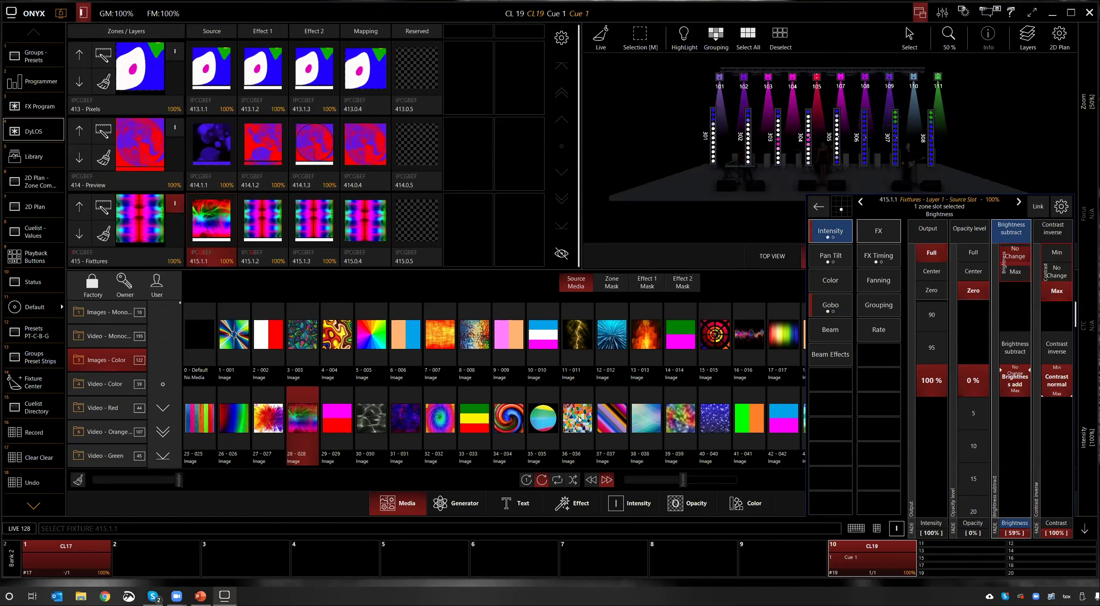
Step: Try color images 34, 35, 36, 16, 17, 32, 31, 30, 28, 26 and 25 on the Fixtures zone's Source slot
click(517, 428)
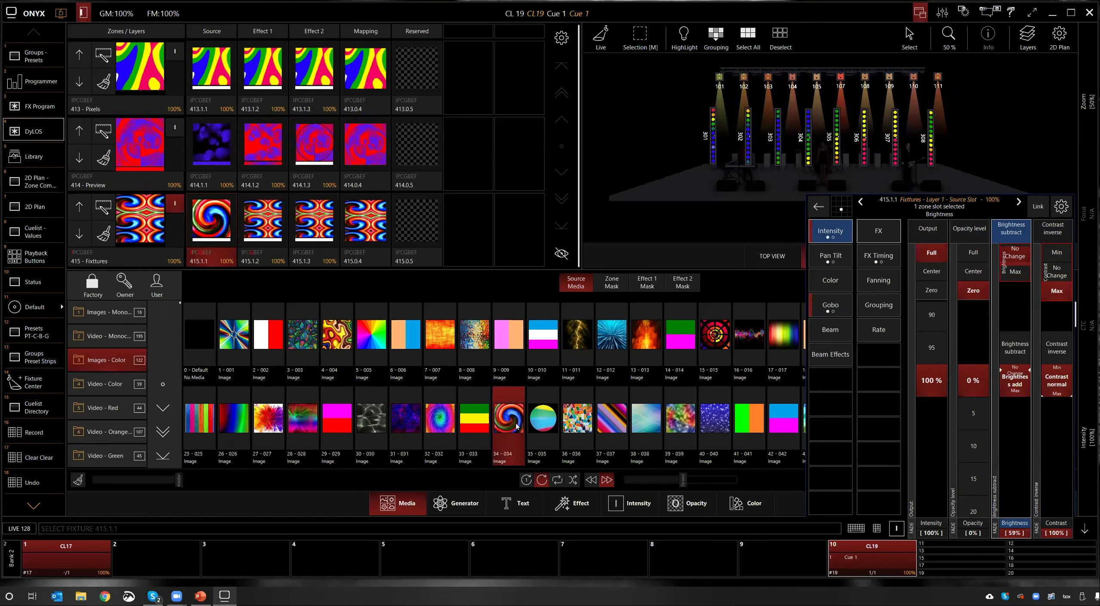
click(541, 423)
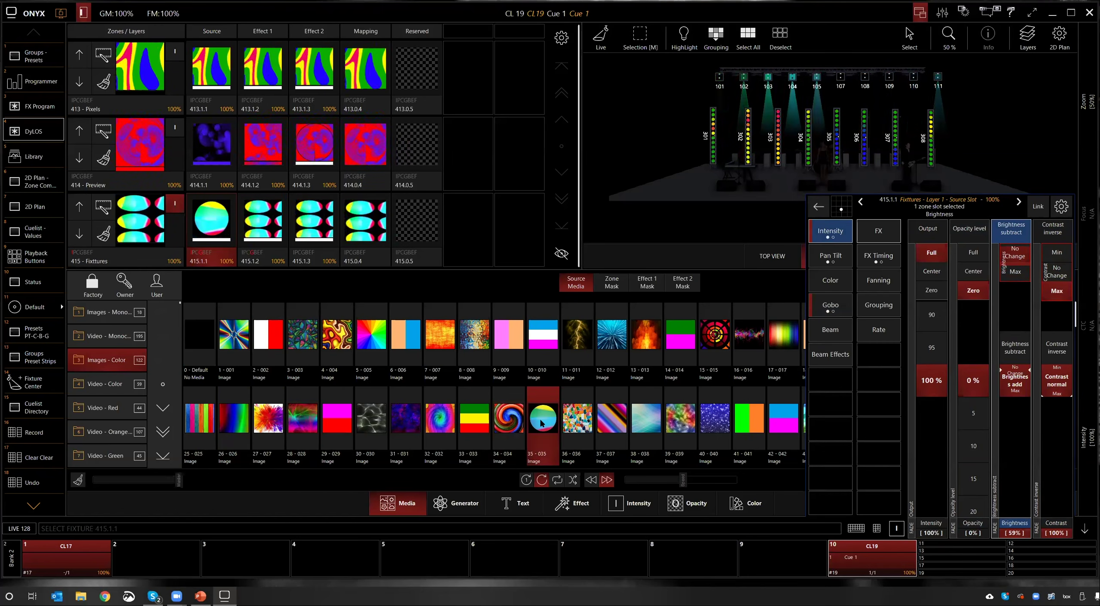
click(575, 420)
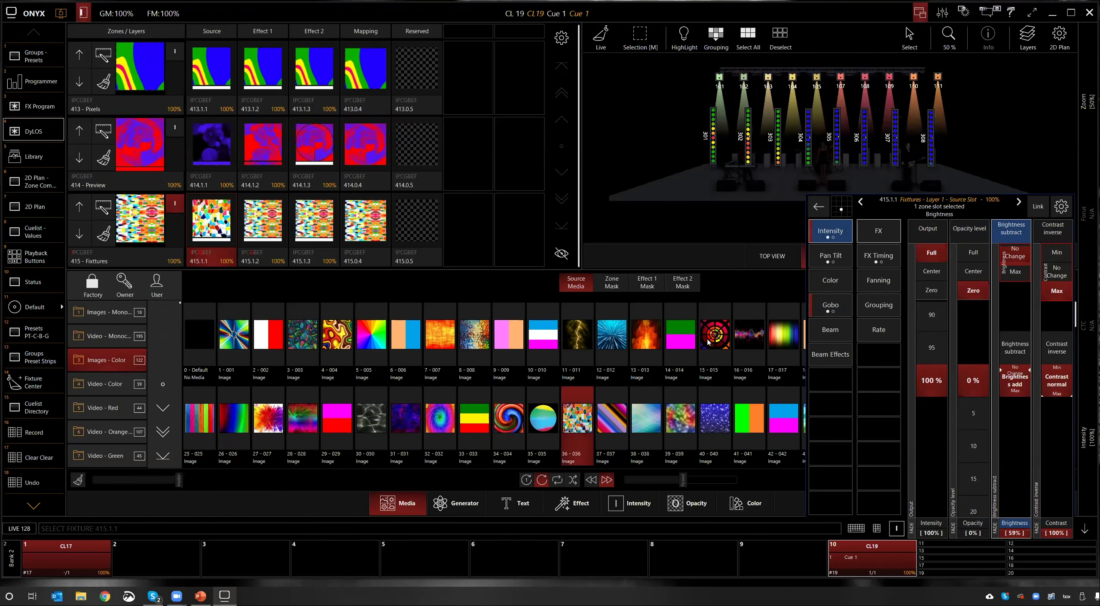
click(751, 334)
click(782, 334)
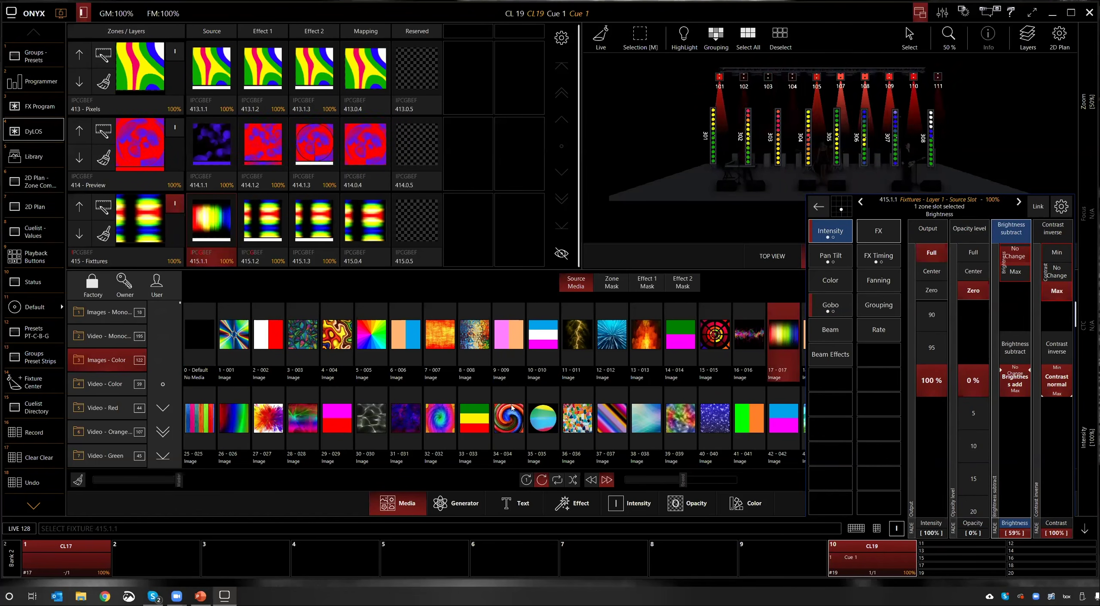
click(431, 416)
click(406, 418)
click(371, 418)
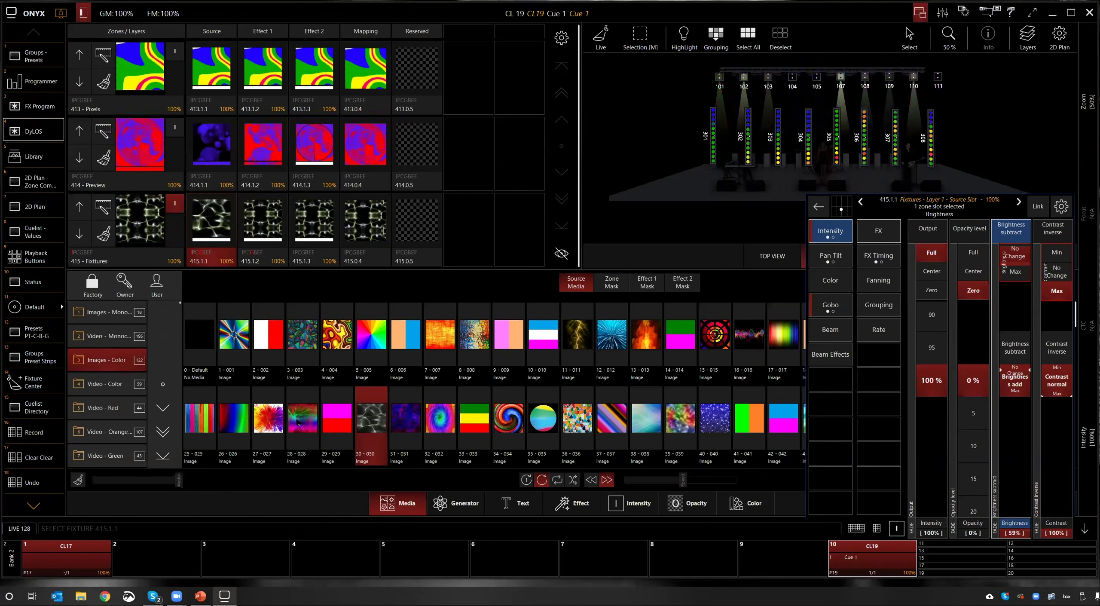
click(302, 418)
click(232, 425)
click(209, 423)
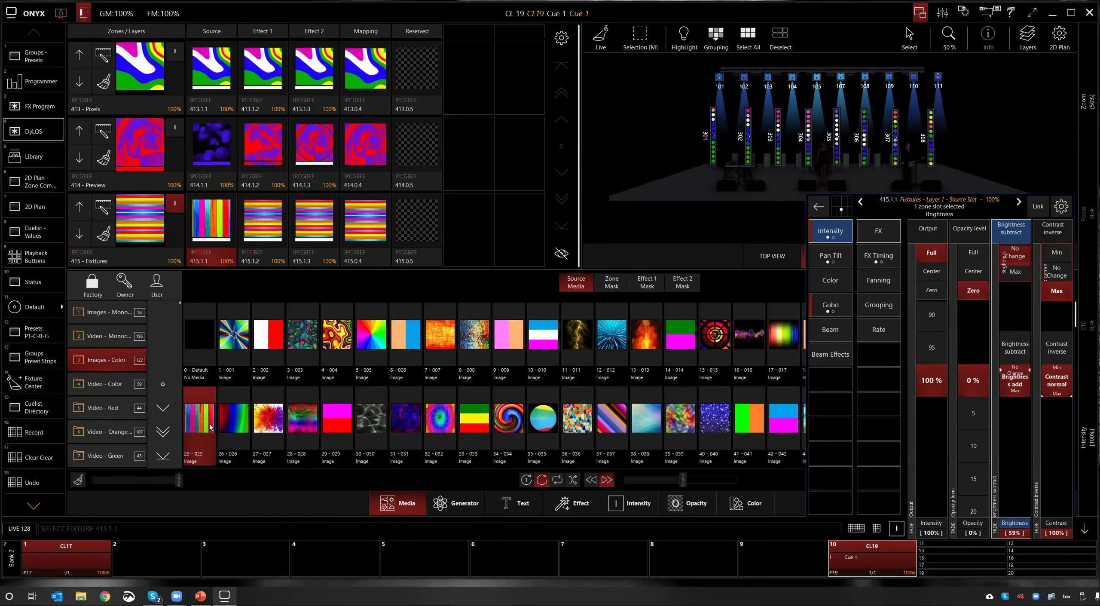
Step: Try color images 1, 13, 8 and 7 as the Fixtures zone's source media
click(235, 349)
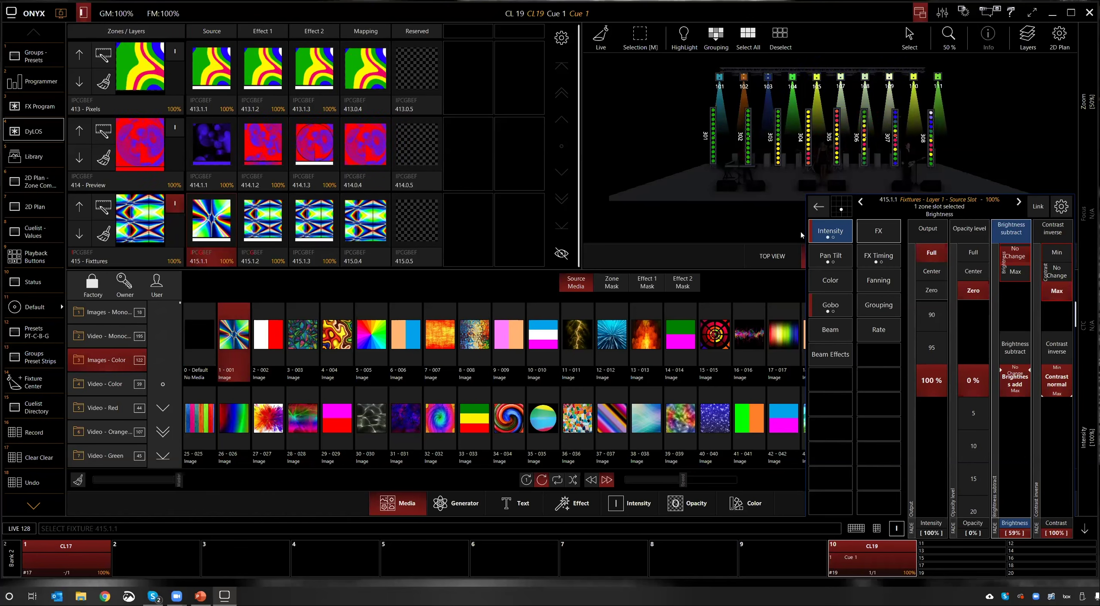
click(648, 335)
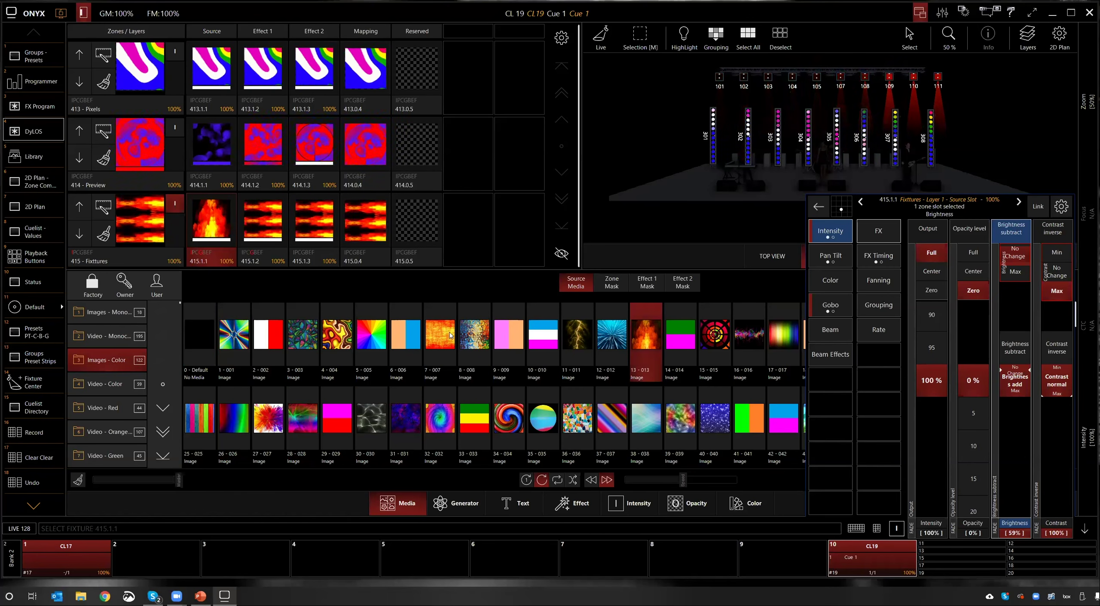
click(473, 334)
click(432, 335)
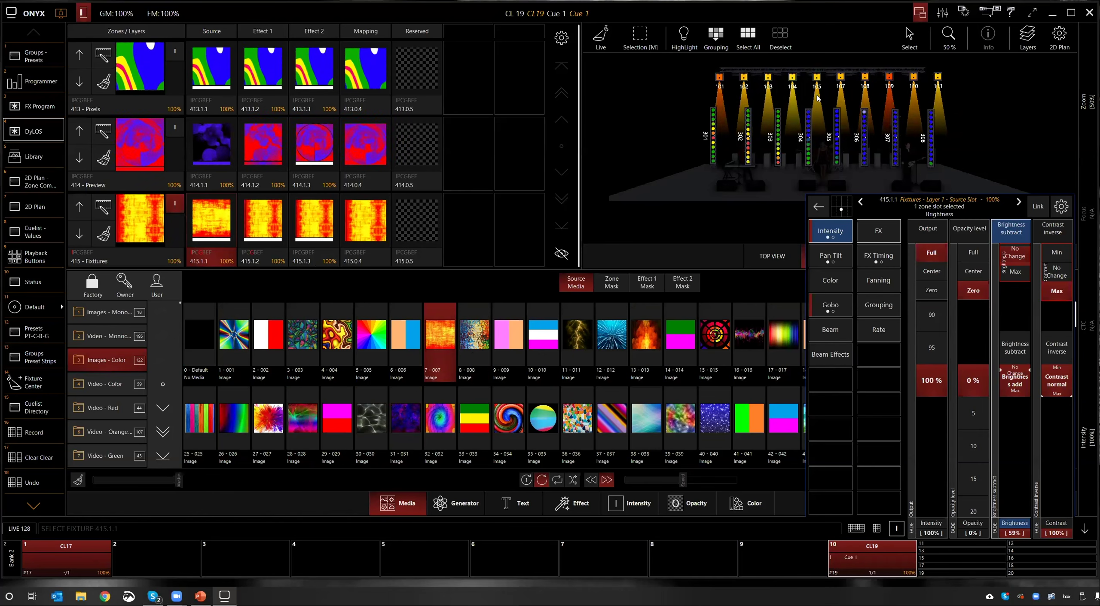
Step: Check the fixtures in the 2D plan's top view, hide the parameter controls and return to the front view
click(776, 256)
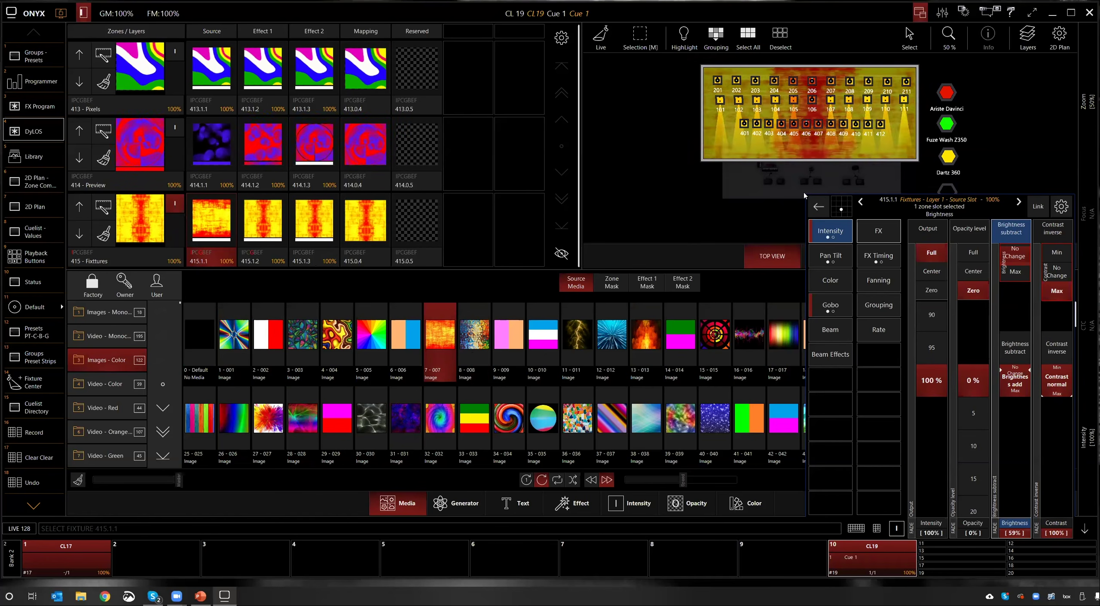
click(1079, 526)
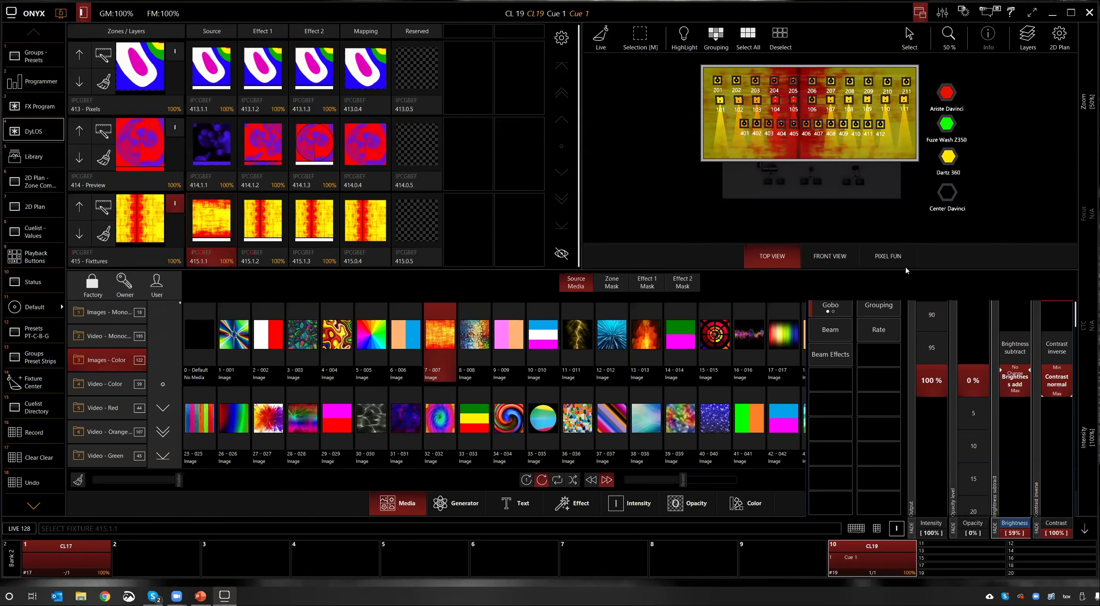
click(830, 257)
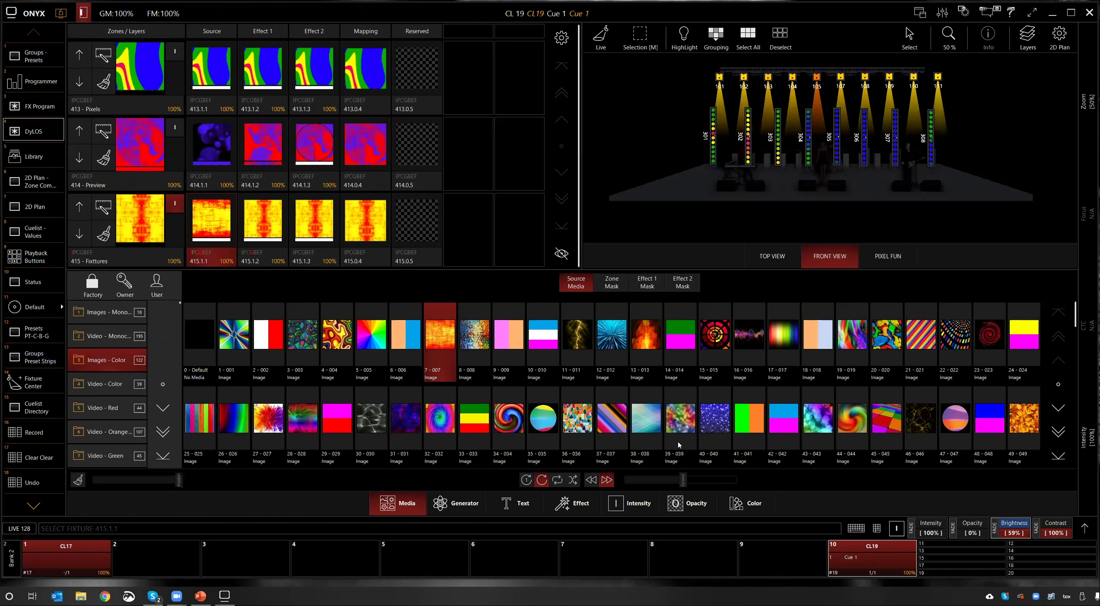
Step: Audition color images 21, 22, 20, 19 and 15, and assign image 48 to the Fixtures zone's Source slot
click(933, 337)
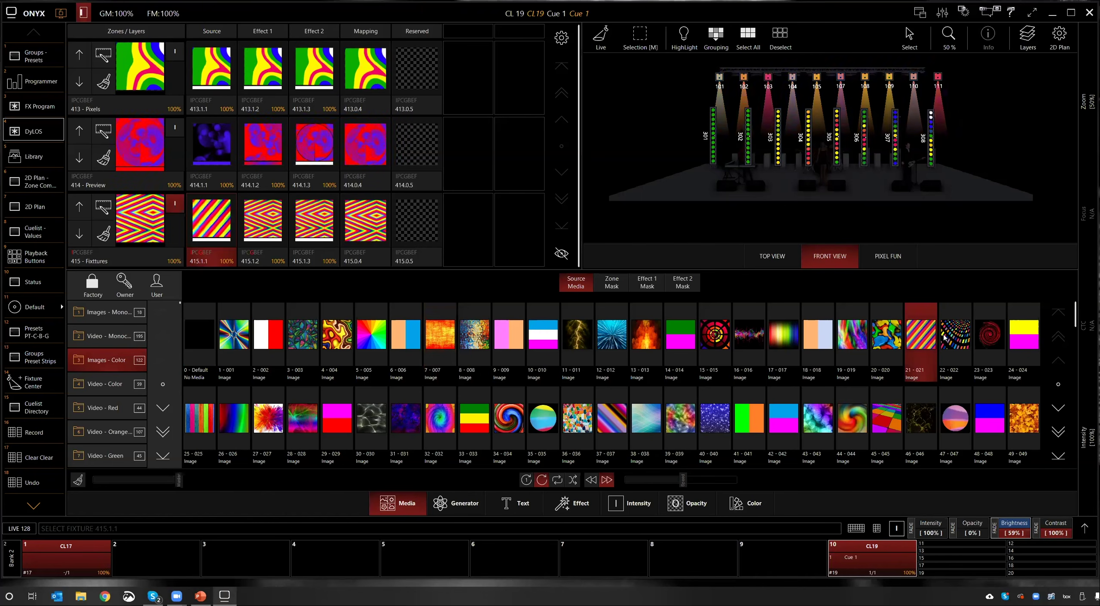
click(944, 337)
click(885, 339)
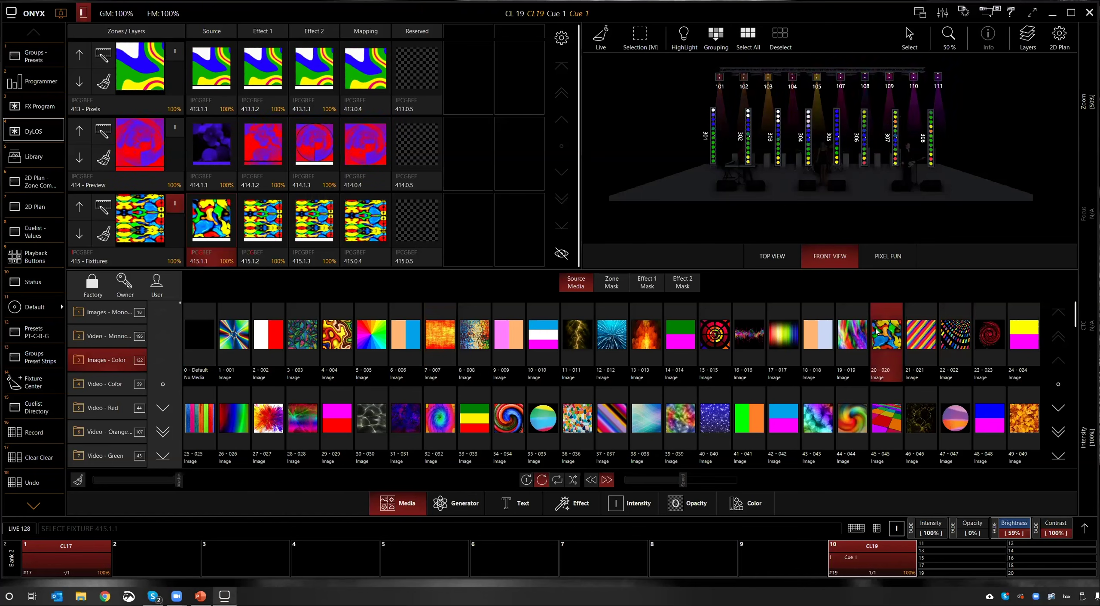
click(844, 344)
click(726, 337)
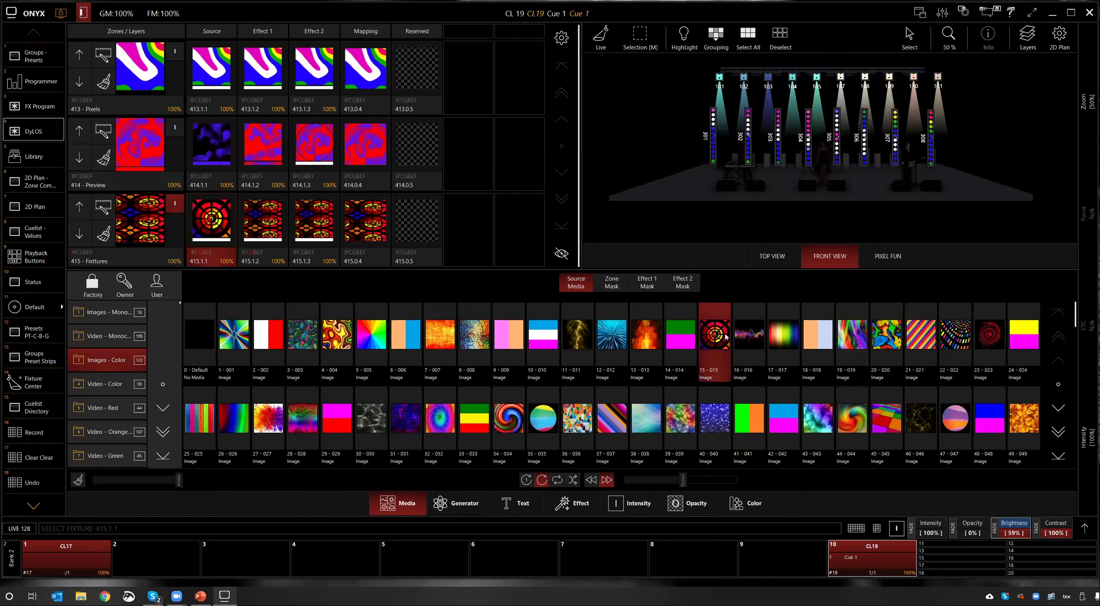
click(985, 427)
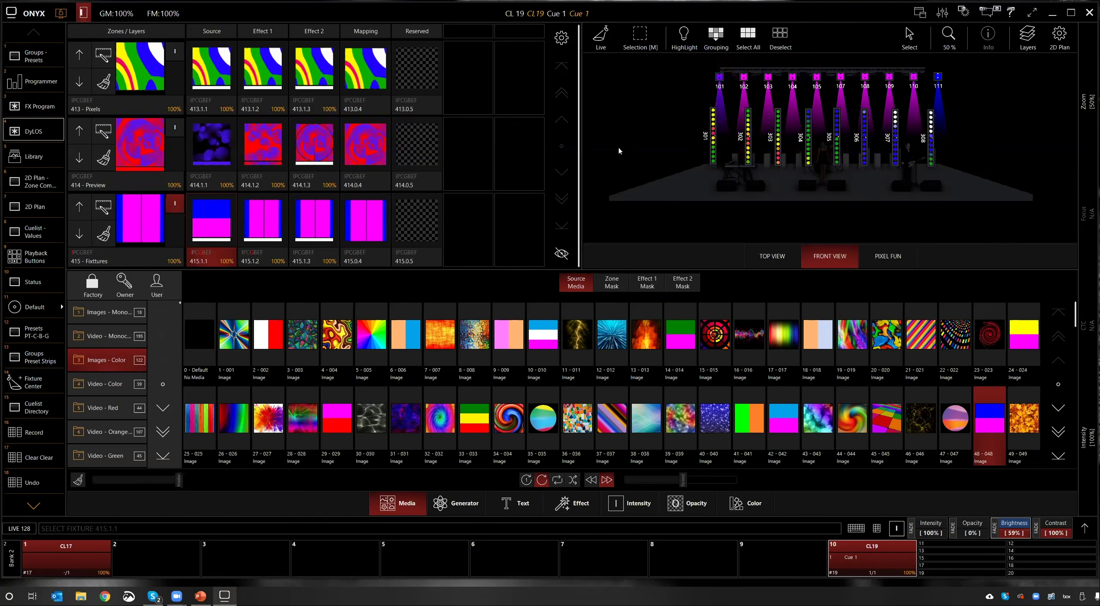
Step: Audition color videos 8, 43, 18 and 10 on the Pixels zone's Source slot and assign video 30
click(217, 67)
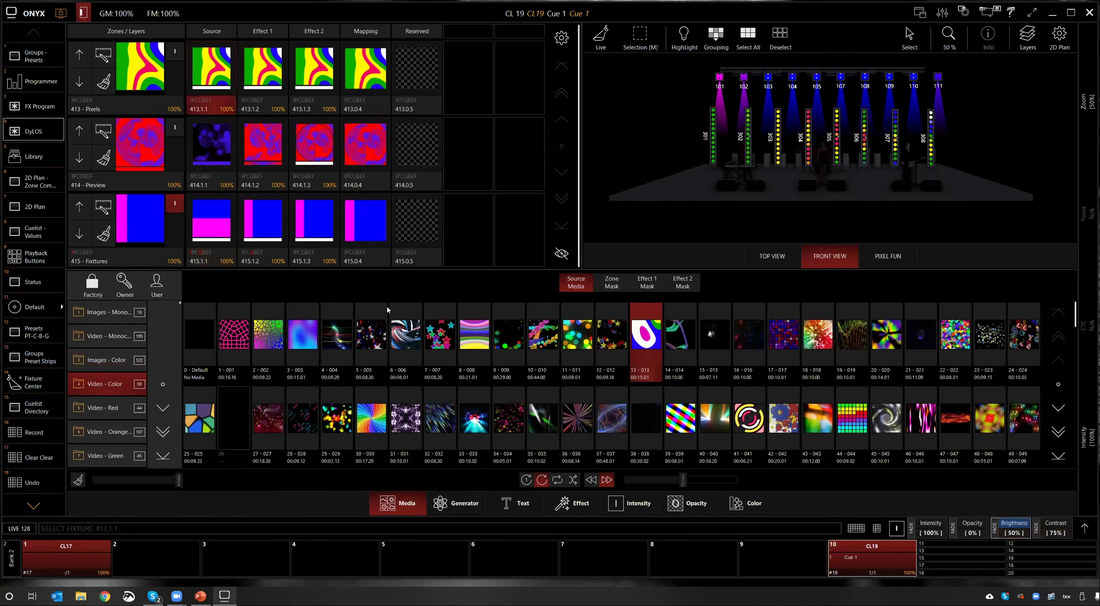
click(472, 343)
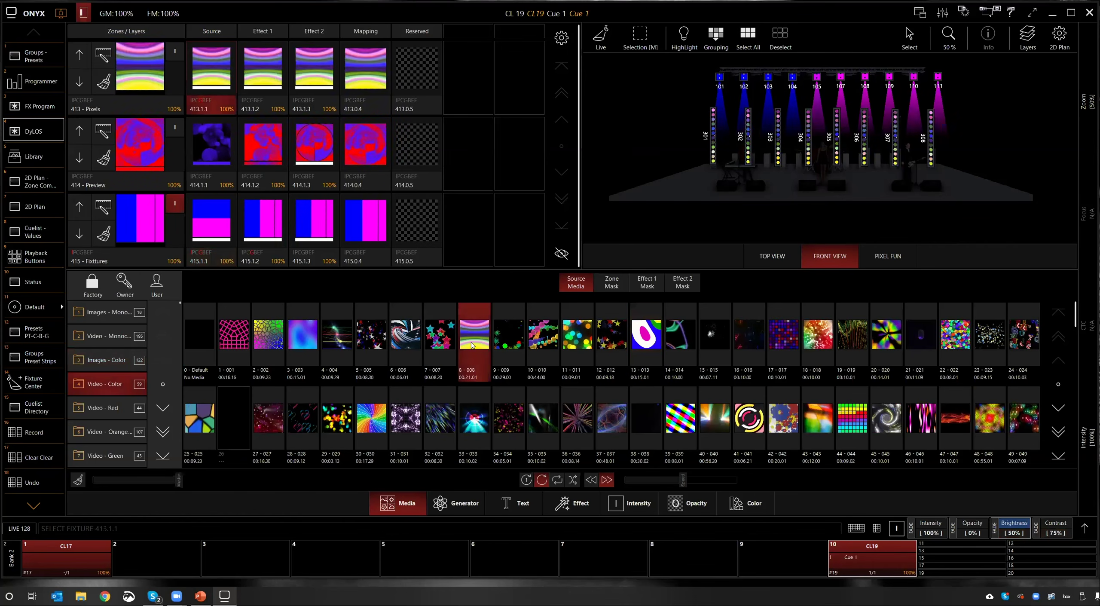
click(816, 419)
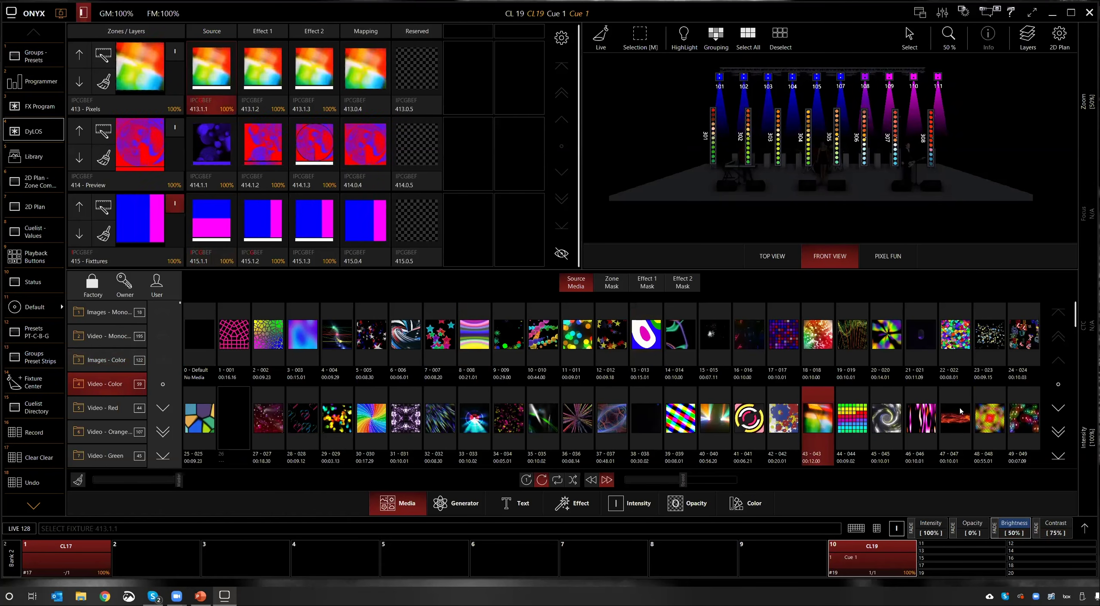
click(817, 334)
click(542, 335)
click(362, 423)
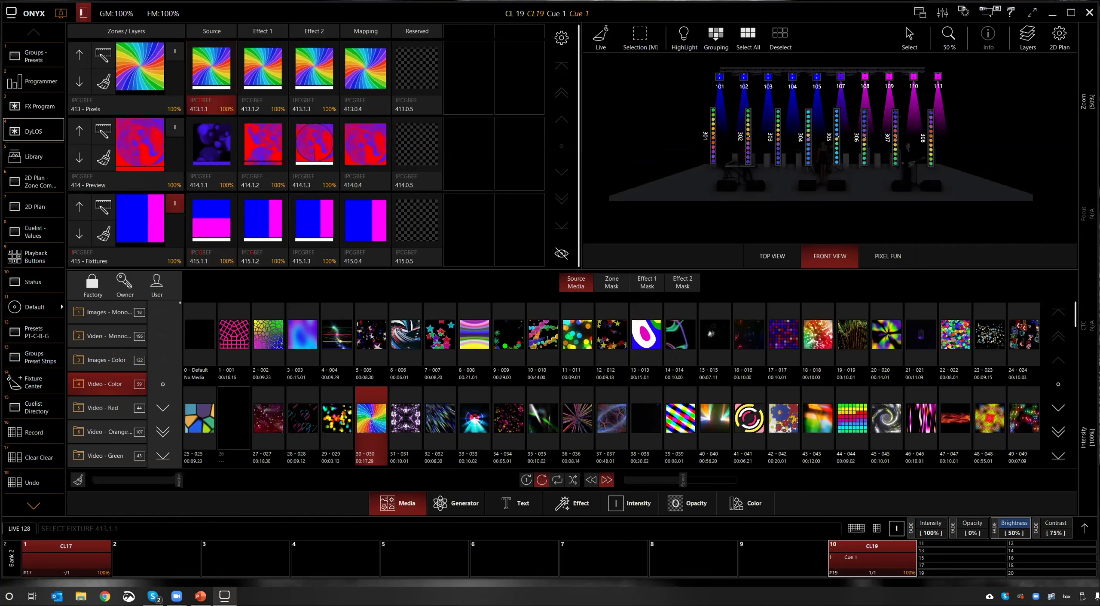
Step: Open the pan and tilt rotation parameters for the Pixels zone's Source slot
click(1083, 529)
click(1083, 529)
click(1083, 528)
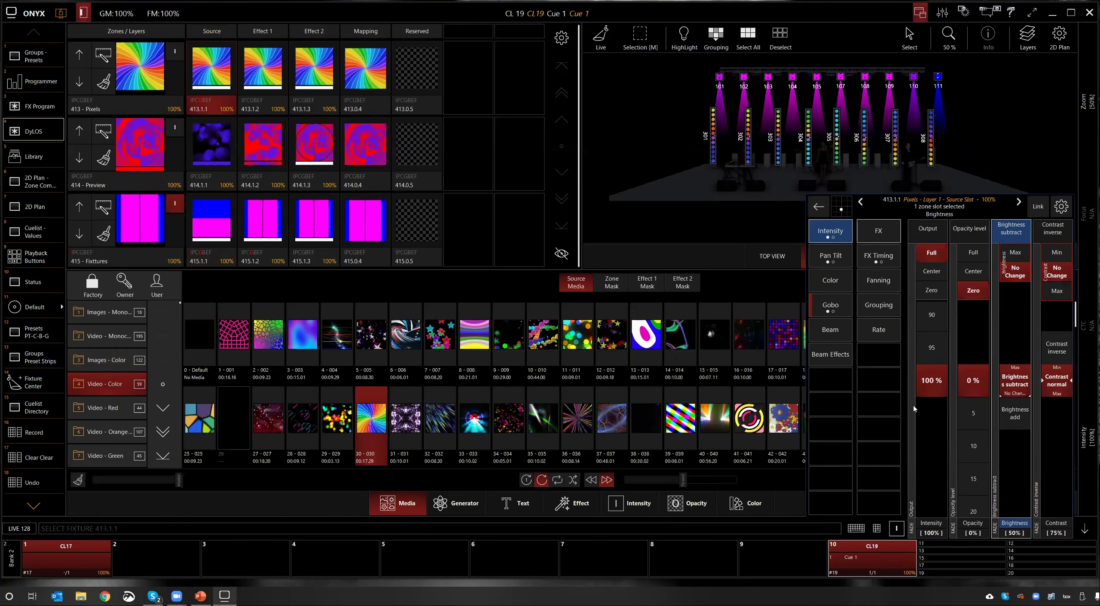
click(837, 260)
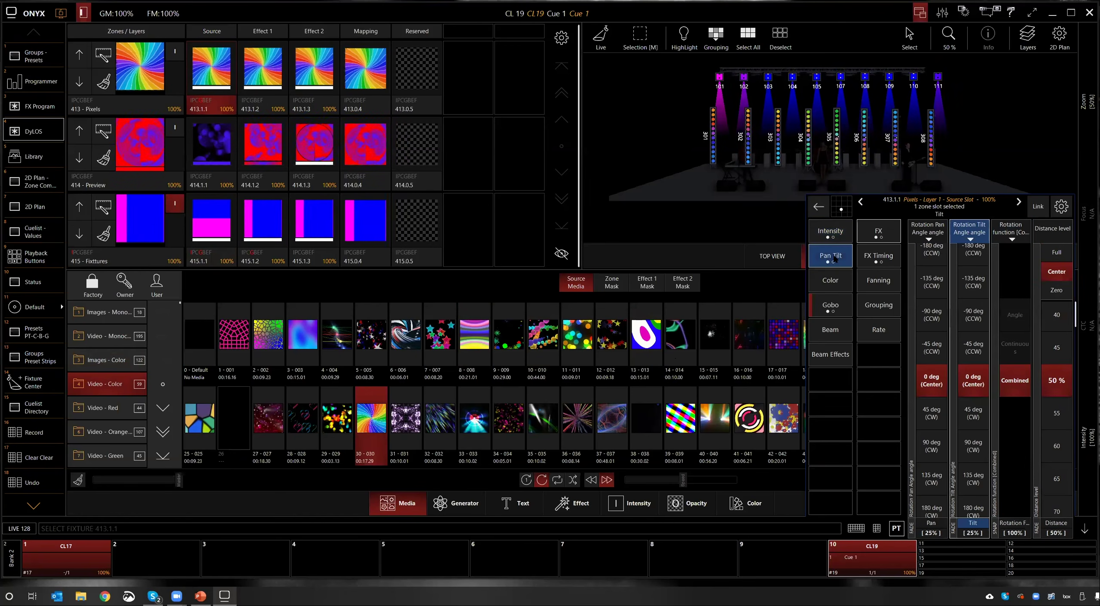
click(838, 261)
click(838, 260)
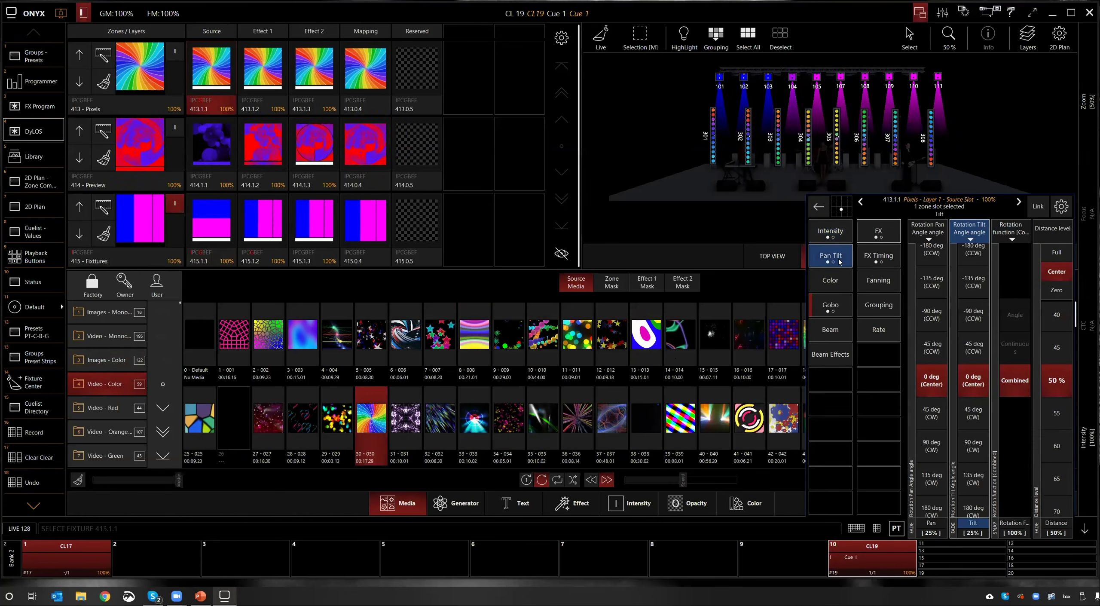